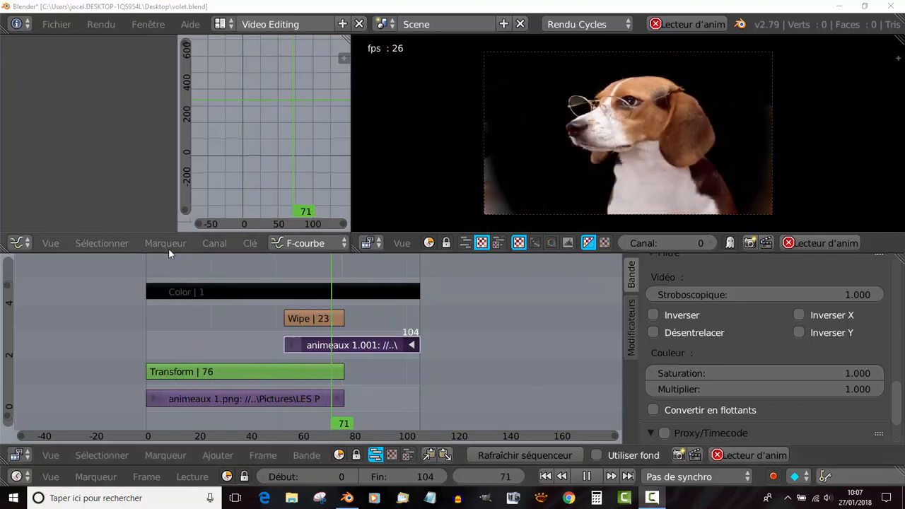
{"action": "left_click", "coordinate": [211, 456]}
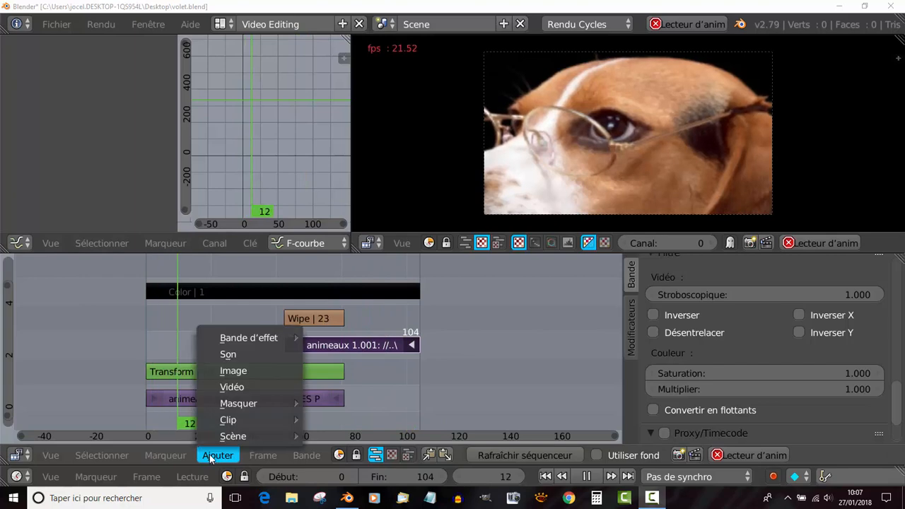
{"action": "mouse_move", "coordinate": [224, 338]}
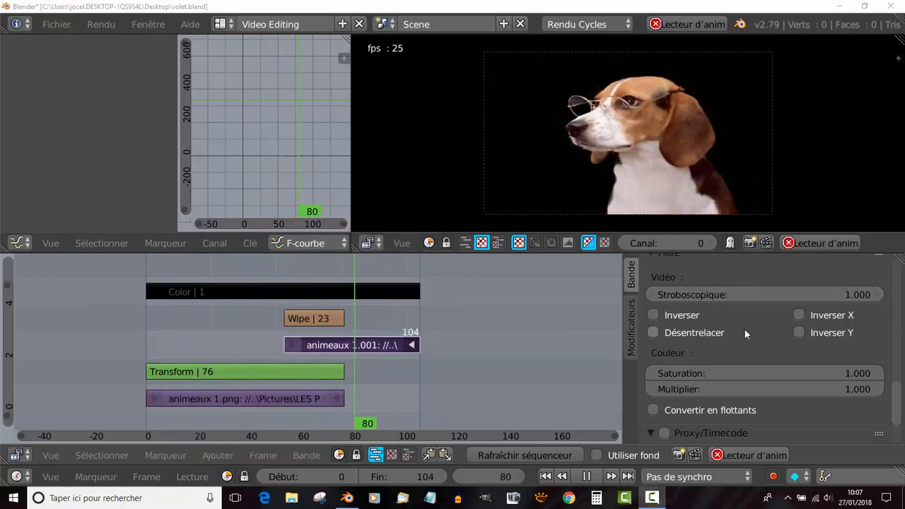
{"action": "scroll", "coordinate": [678, 332], "scroll_direction": "up", "scroll_amount": 8}
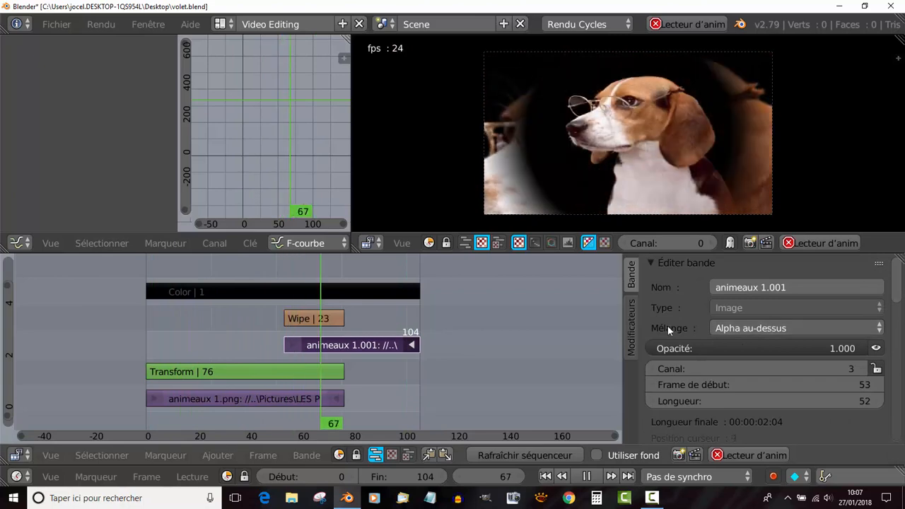
{"action": "left_click", "coordinate": [207, 244]}
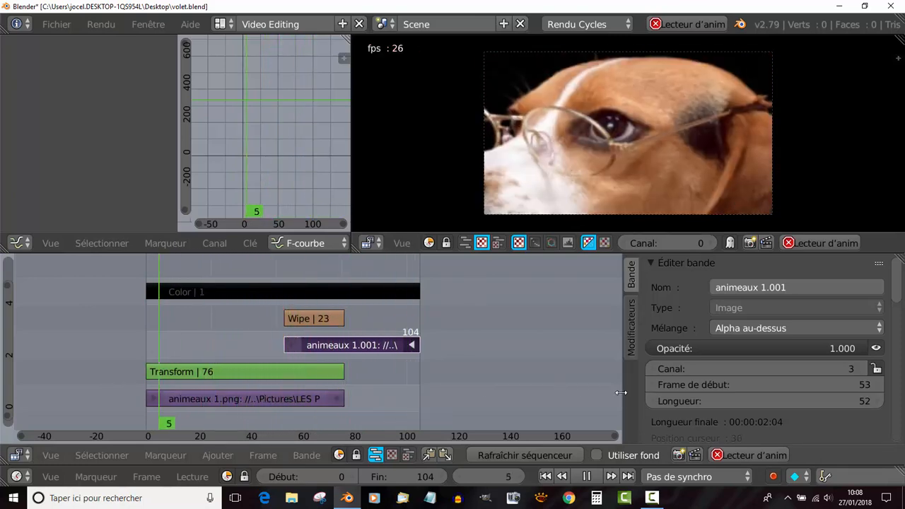
Narrow the strip properties sidebar to give the sequencer timeline more width
{"action": "left_click_drag", "start_coordinate": [621, 393], "coordinate": [764, 393]}
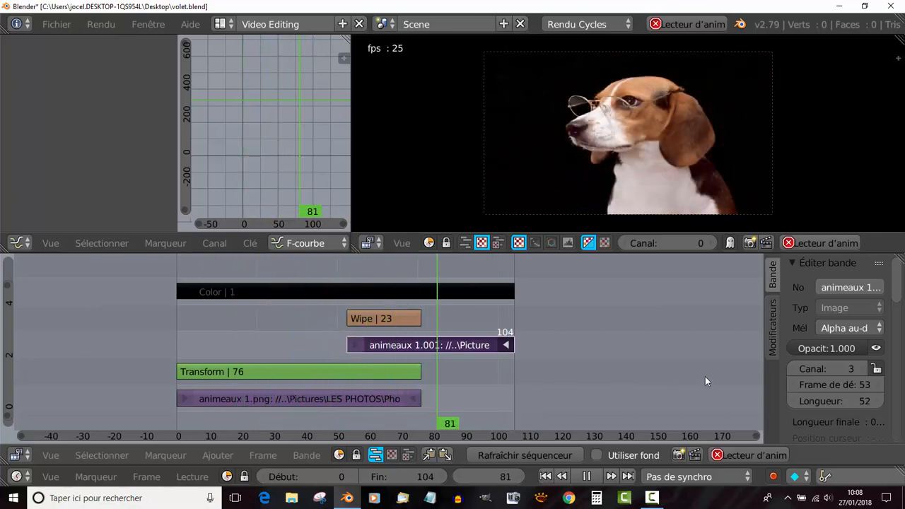
{"action": "left_click_drag", "start_coordinate": [746, 384], "coordinate": [812, 384]}
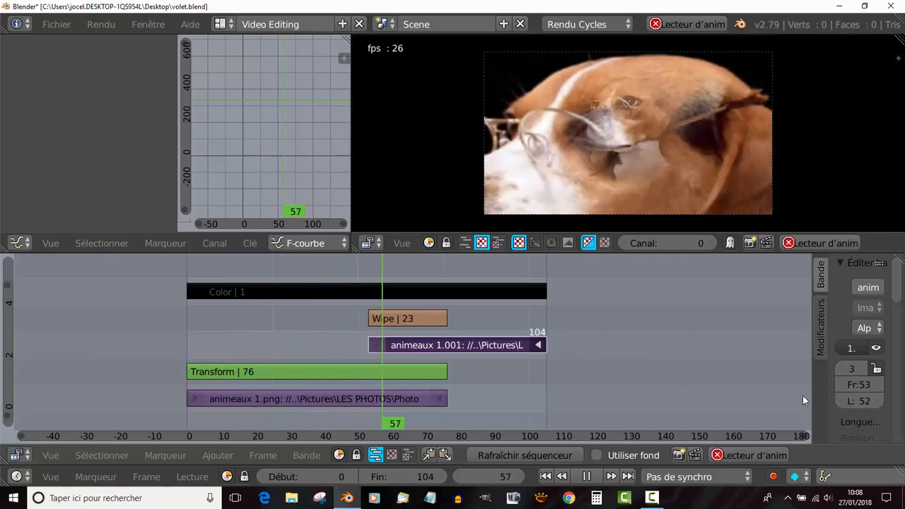
{"action": "mouse_move", "coordinate": [811, 387]}
{"action": "left_mouse_down"}
{"action": "mouse_move", "coordinate": [763, 386]}
{"action": "mouse_move", "coordinate": [817, 381]}
{"action": "left_mouse_up"}
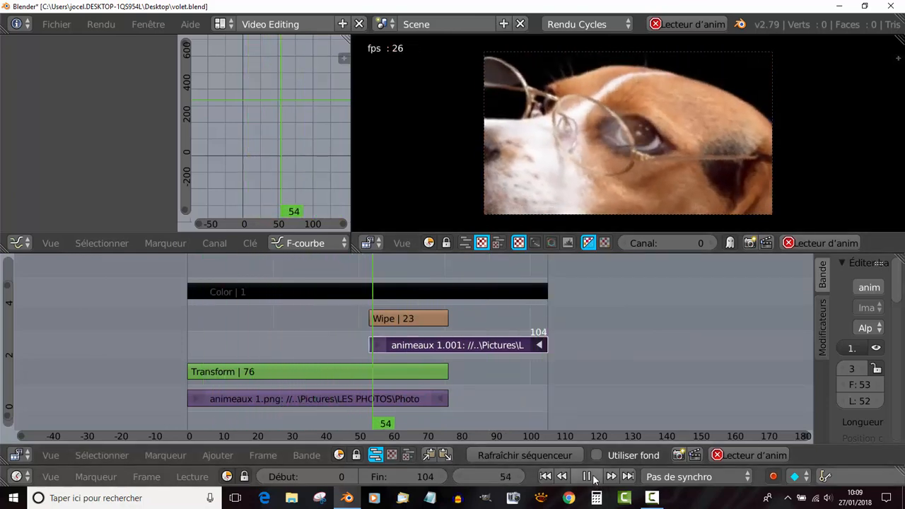
Stop playback and scrub through the wipe transition up to frame 65 to examine it
{"action": "key", "text": "alt+a"}
{"action": "mouse_move", "coordinate": [394, 281]}
{"action": "left_mouse_down"}
{"action": "mouse_move", "coordinate": [346, 275]}
{"action": "mouse_move", "coordinate": [281, 286]}
{"action": "mouse_move", "coordinate": [409, 283]}
{"action": "mouse_move", "coordinate": [391, 279]}
{"action": "mouse_move", "coordinate": [401, 284]}
{"action": "left_mouse_up"}
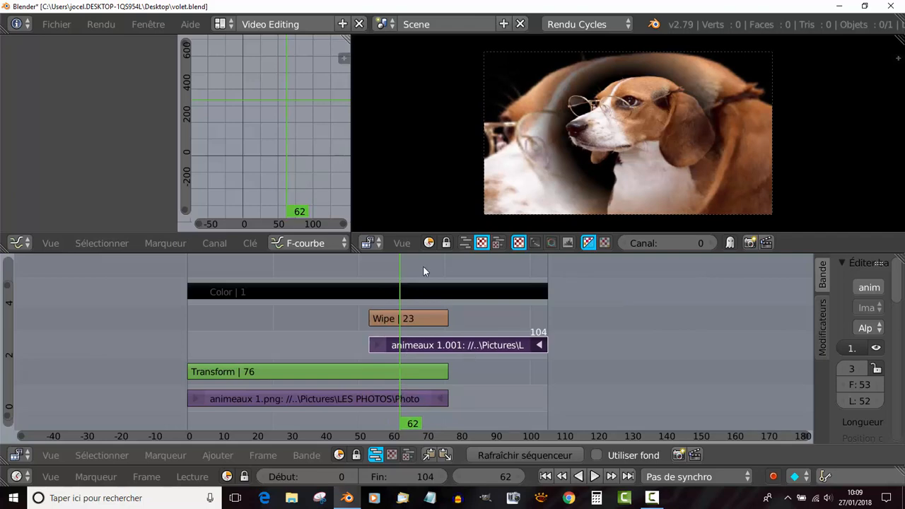
{"action": "left_click_drag", "start_coordinate": [400, 263], "coordinate": [409, 267]}
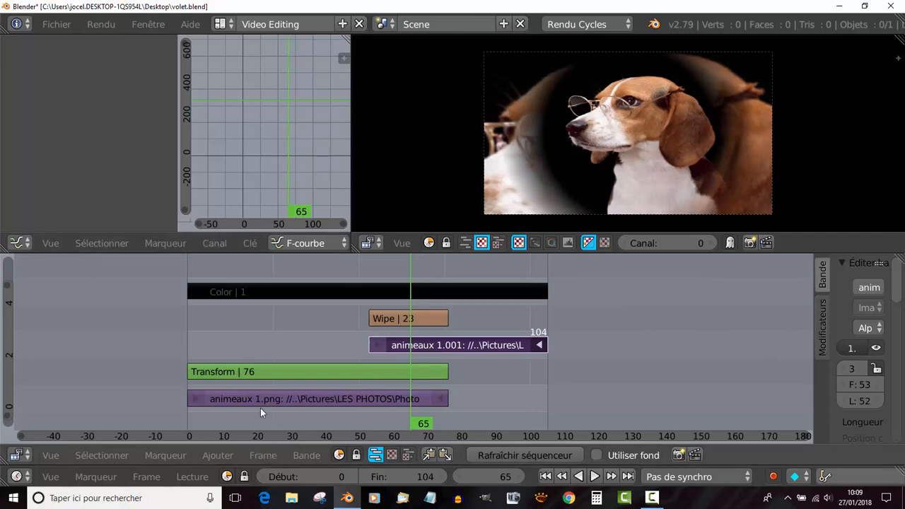
Widen the strip properties sidebar, select the Wipe strip and bring its effect settings into view
{"action": "left_click", "coordinate": [307, 455]}
{"action": "left_click_drag", "start_coordinate": [796, 391], "coordinate": [697, 353]}
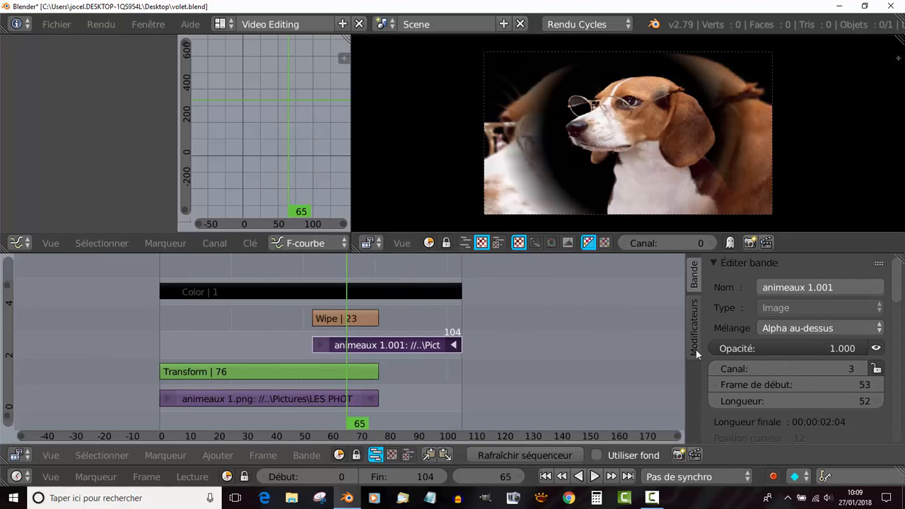
{"action": "left_click_drag", "start_coordinate": [898, 274], "coordinate": [903, 296]}
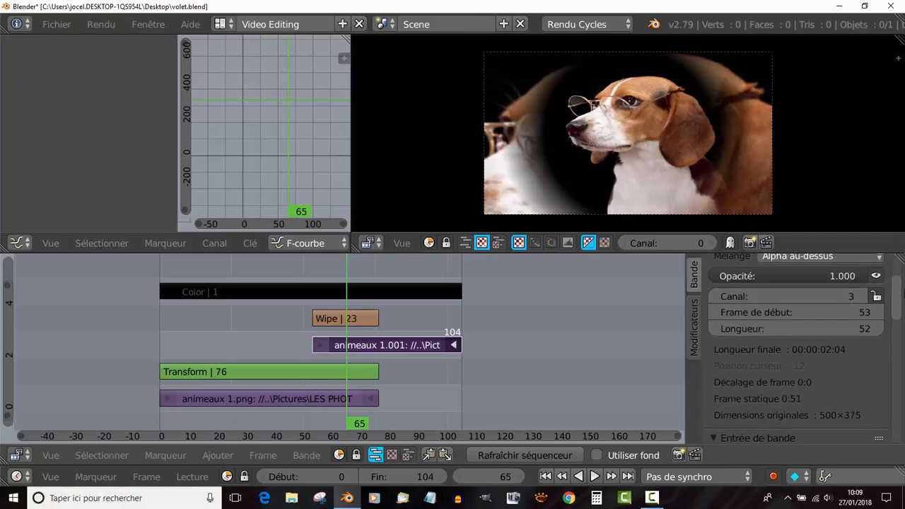
{"action": "scroll", "coordinate": [839, 301], "scroll_direction": "down", "scroll_amount": 2}
{"action": "left_click", "coordinate": [363, 321]}
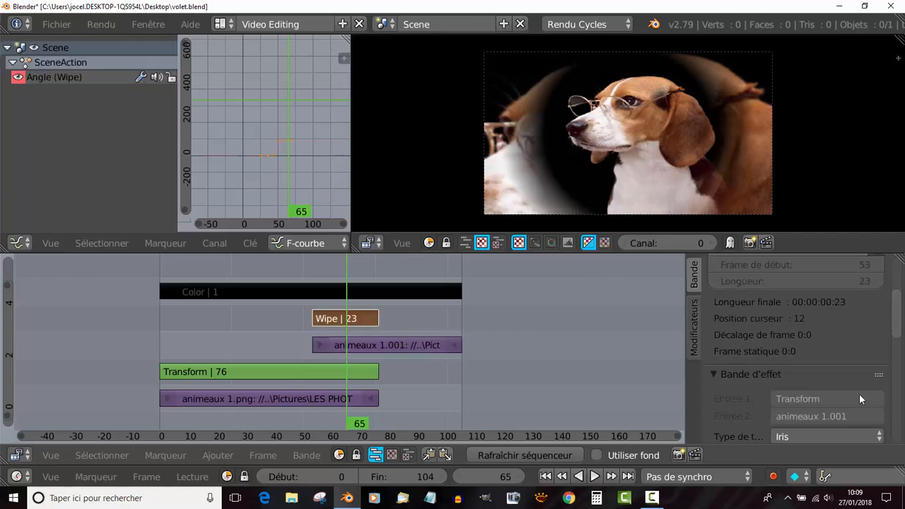
{"action": "left_click_drag", "start_coordinate": [902, 316], "coordinate": [895, 344]}
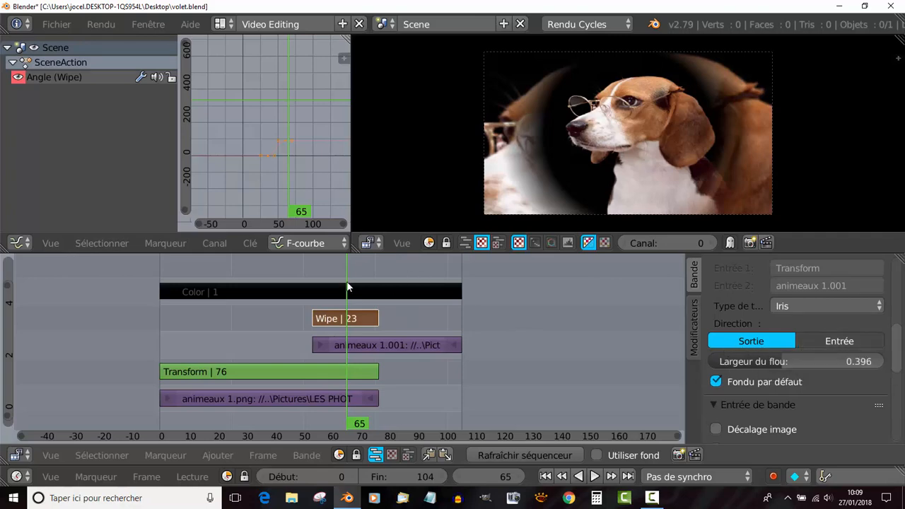
Limit the playback range to frames 50 to 77 around the wipe and play the animation
{"action": "mouse_move", "coordinate": [347, 286]}
{"action": "left_mouse_down"}
{"action": "mouse_move", "coordinate": [321, 281]}
{"action": "mouse_move", "coordinate": [336, 283]}
{"action": "left_mouse_up"}
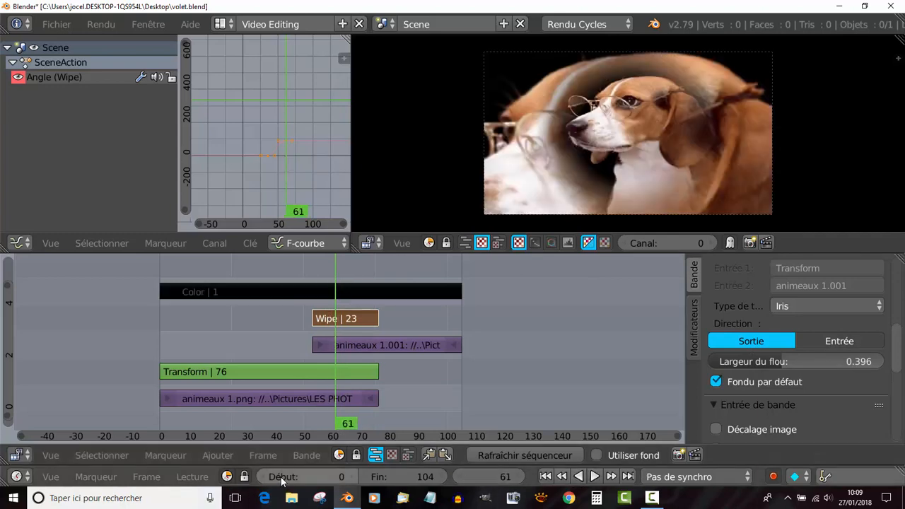
{"action": "left_click_drag", "start_coordinate": [335, 272], "coordinate": [312, 271]}
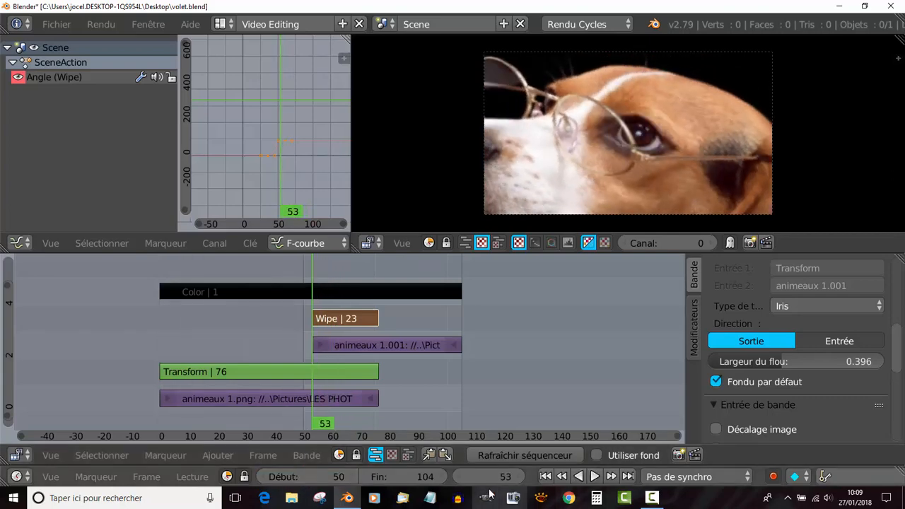
{"action": "mouse_move", "coordinate": [506, 480]}
{"action": "left_mouse_down"}
{"action": "mouse_move", "coordinate": [495, 480]}
{"action": "mouse_move", "coordinate": [507, 481]}
{"action": "left_mouse_up"}
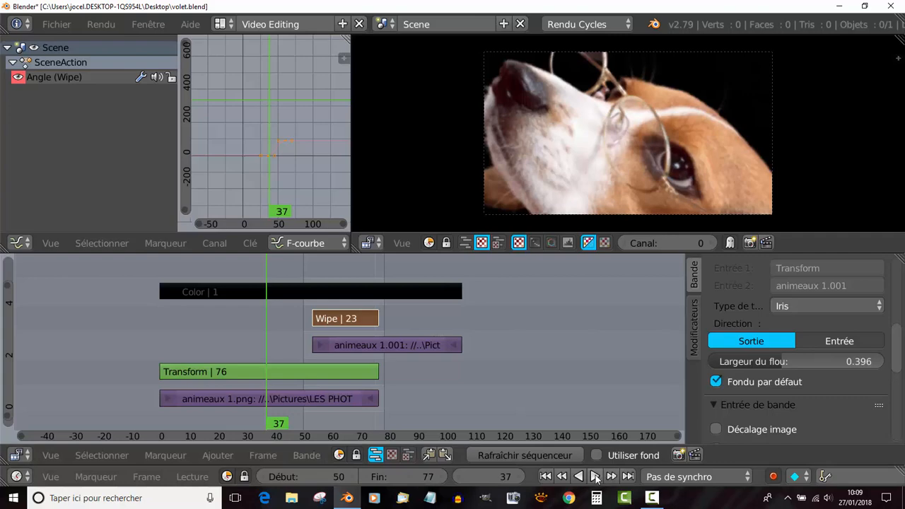
{"action": "left_click", "coordinate": [594, 476]}
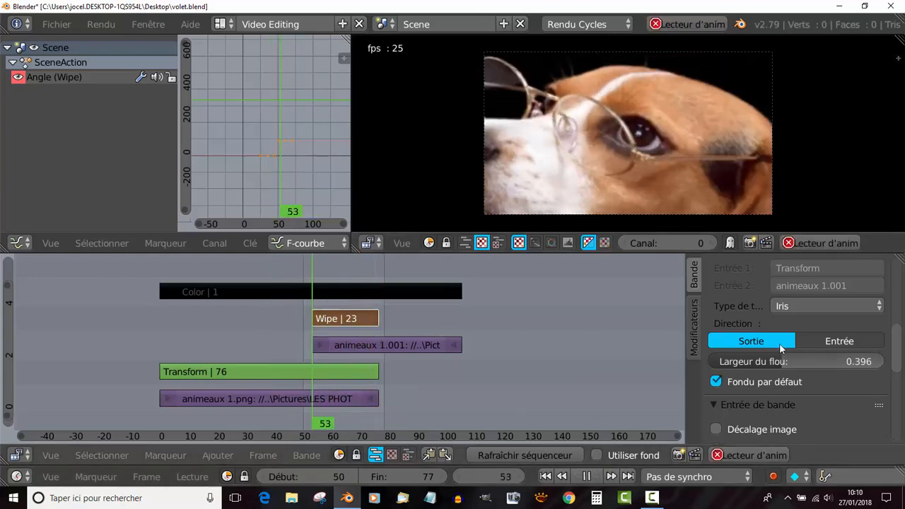
Compare the Entrée and Sortie directions of the Iris wipe during playback, ending on Entrée
{"action": "left_click", "coordinate": [821, 341]}
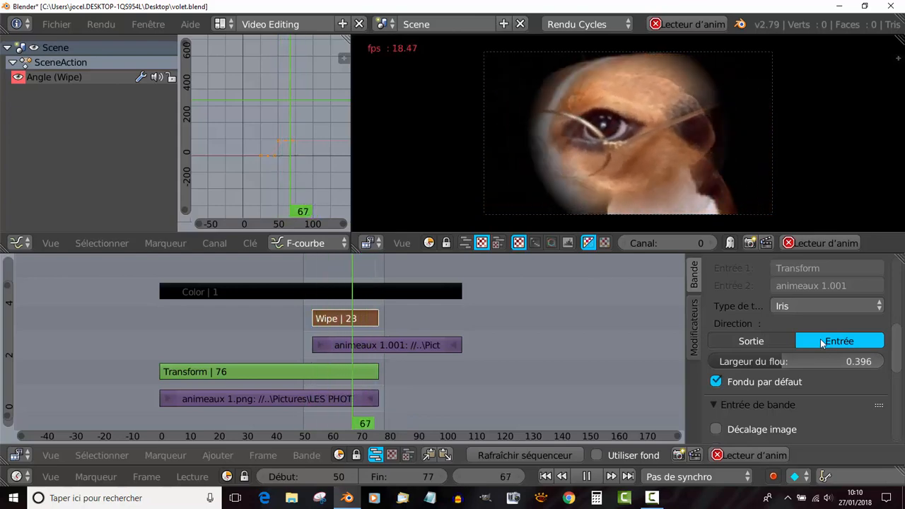
{"action": "left_click", "coordinate": [762, 342]}
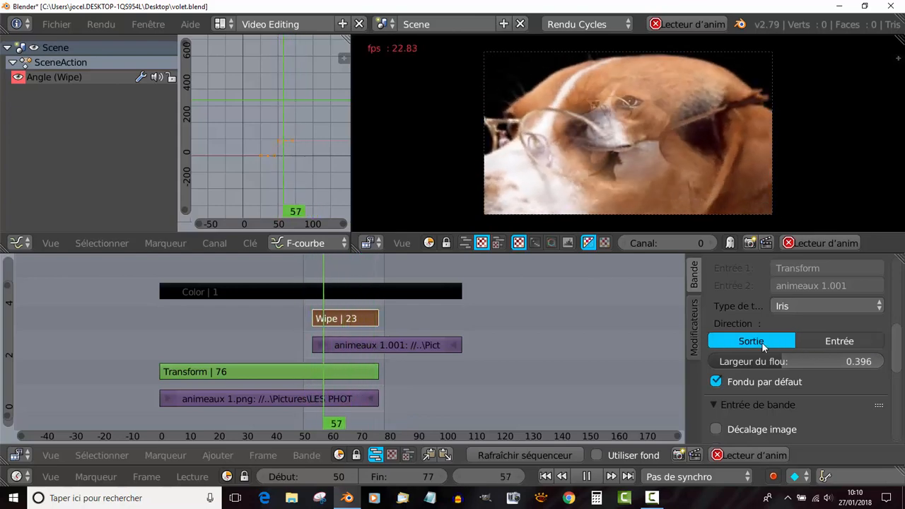
{"action": "left_click", "coordinate": [822, 340]}
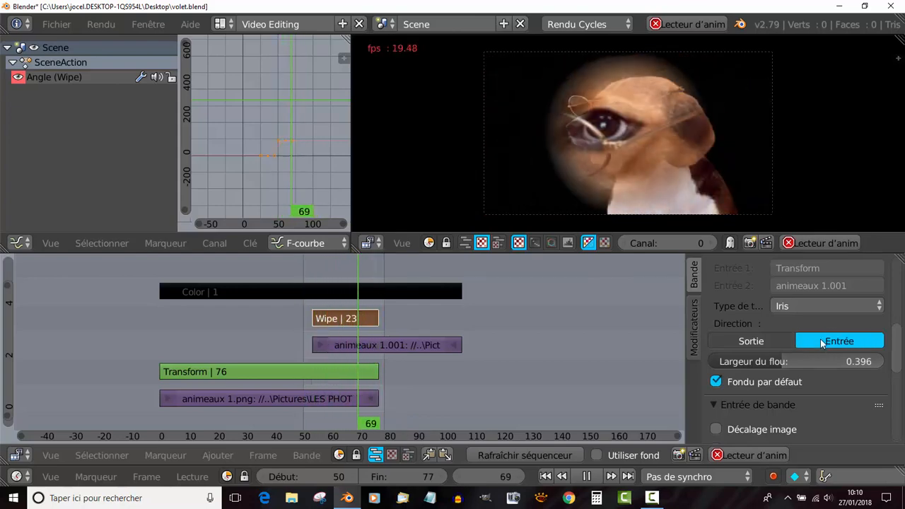
Set the wipe's transition type to Unique and its direction to Sortie
{"action": "left_click", "coordinate": [802, 304]}
{"action": "left_click", "coordinate": [802, 284]}
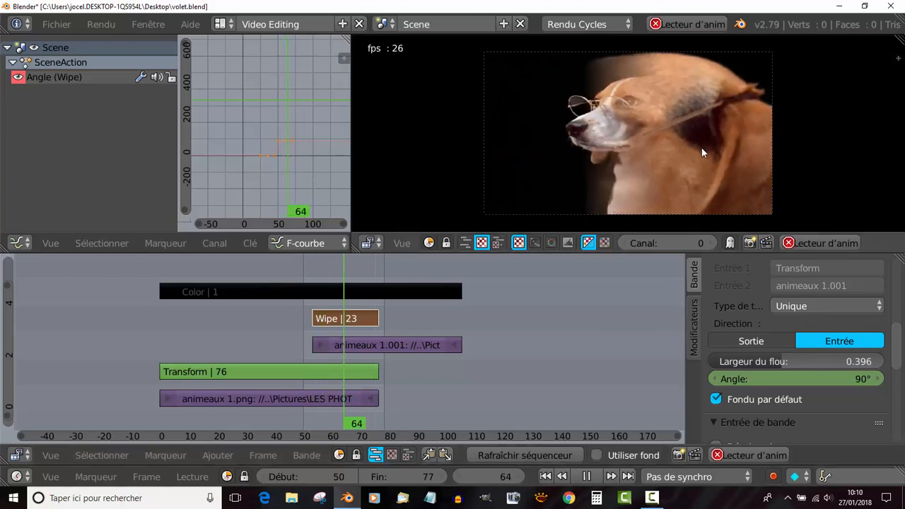
{"action": "left_click", "coordinate": [756, 344]}
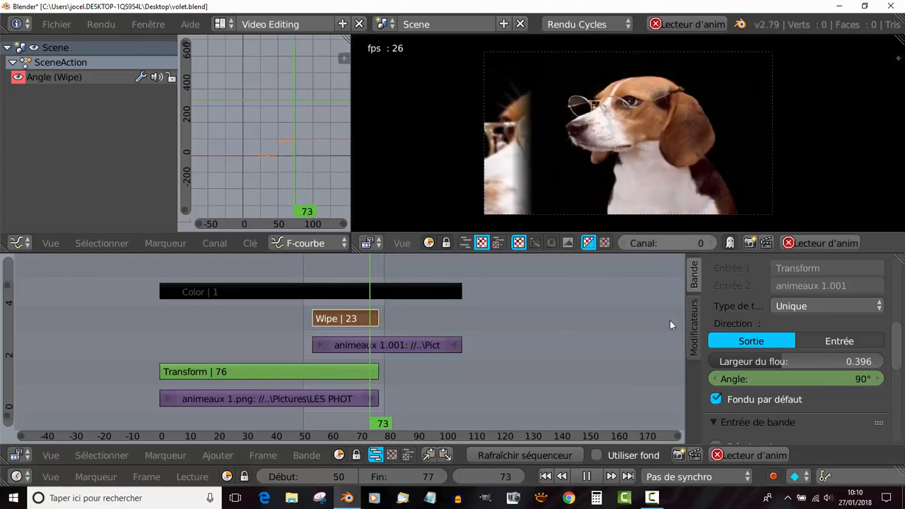
Clear the keyframes on the wipe's angle and set the angle to 0°
{"action": "right_click", "coordinate": [784, 378]}
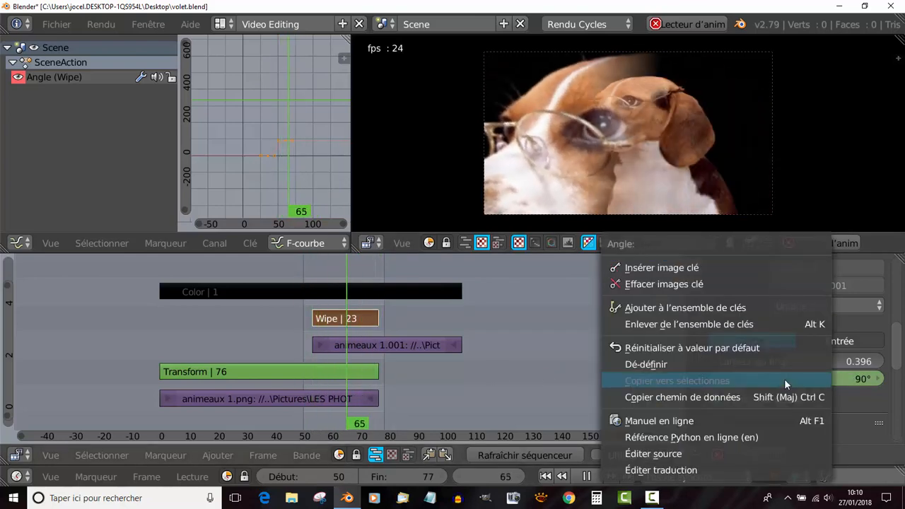
{"action": "left_click", "coordinate": [738, 284]}
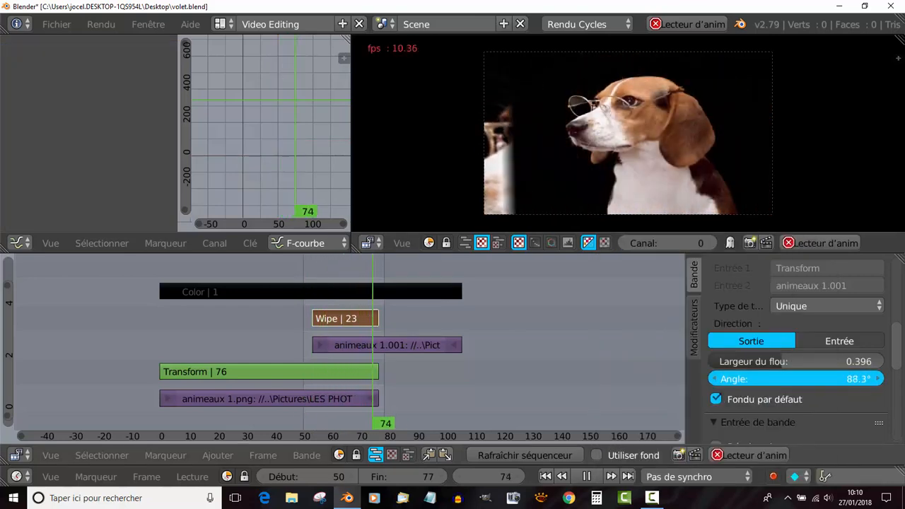
{"action": "left_click_drag", "start_coordinate": [840, 379], "coordinate": [832, 379]}
{"action": "left_click", "coordinate": [813, 379]}
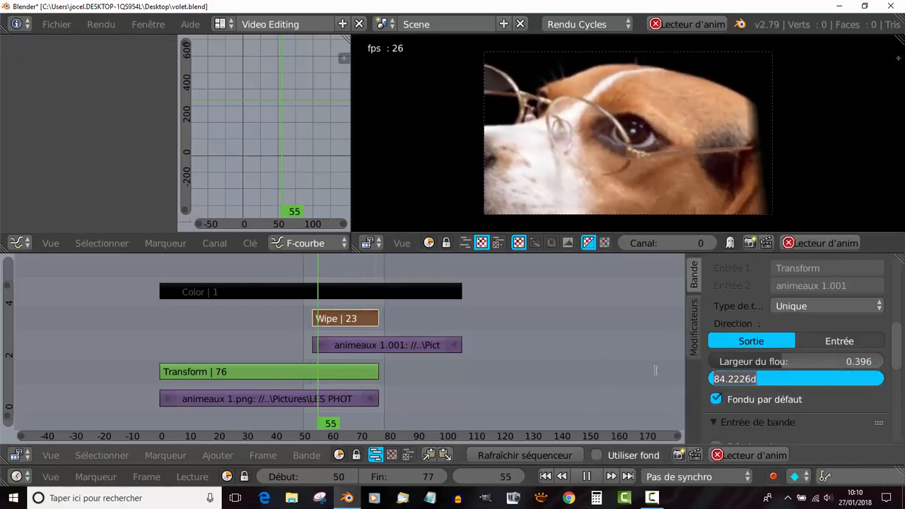
{"action": "type", "text": "0"}
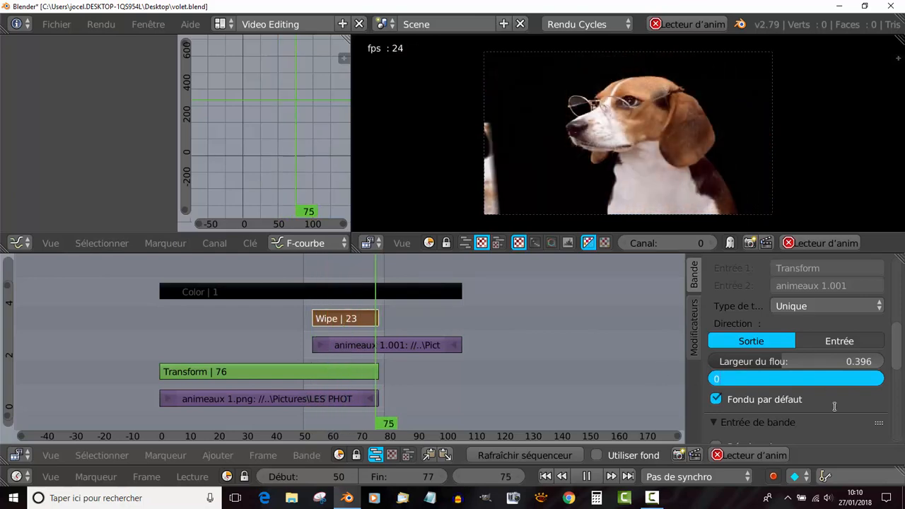
{"action": "key", "text": "Return"}
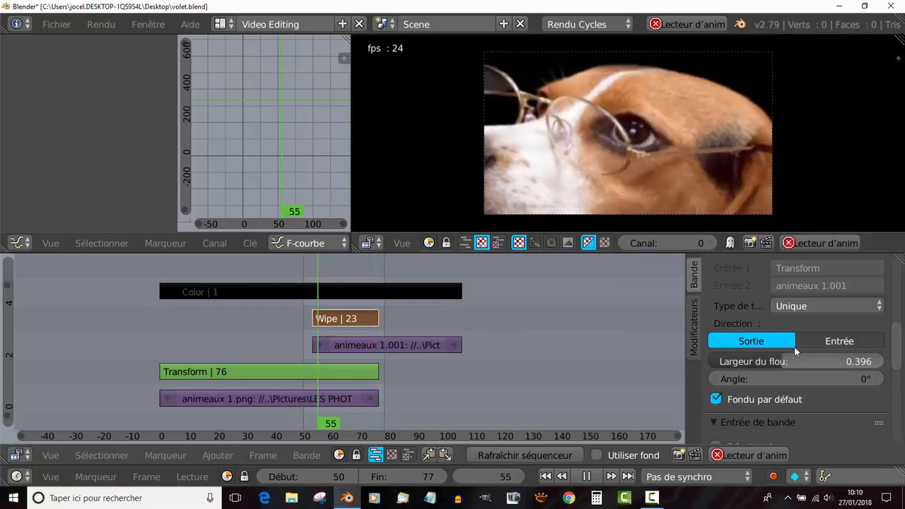
Preview the wipe in the Entrée direction, return it to Sortie, and set the transition type to Double
{"action": "left_click", "coordinate": [829, 341]}
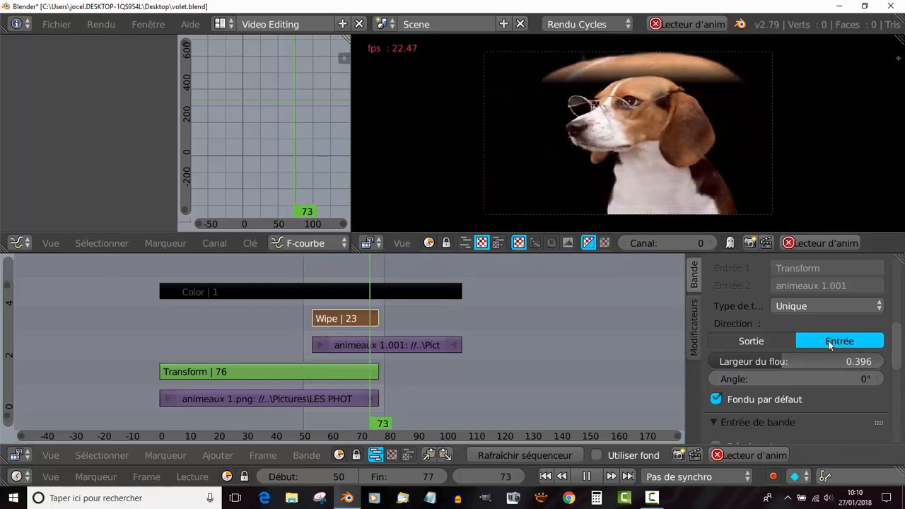
{"action": "left_click", "coordinate": [754, 342]}
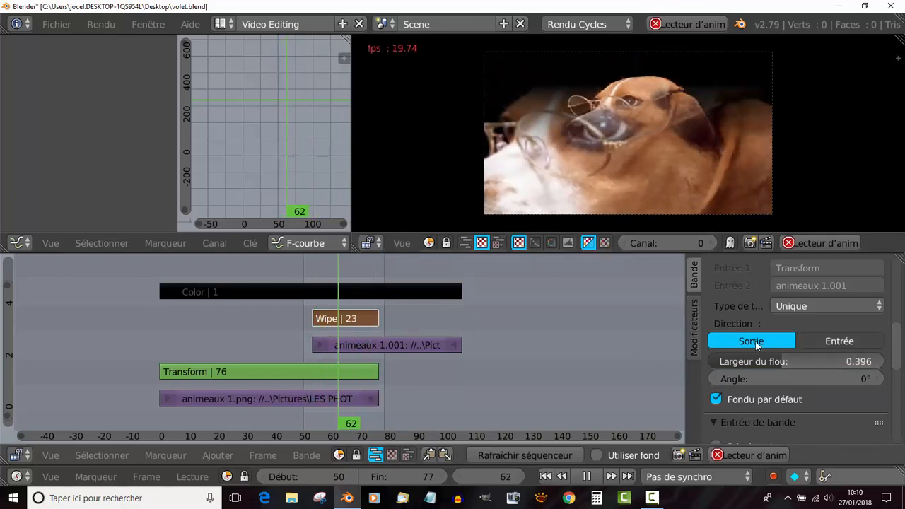
{"action": "left_click", "coordinate": [815, 308]}
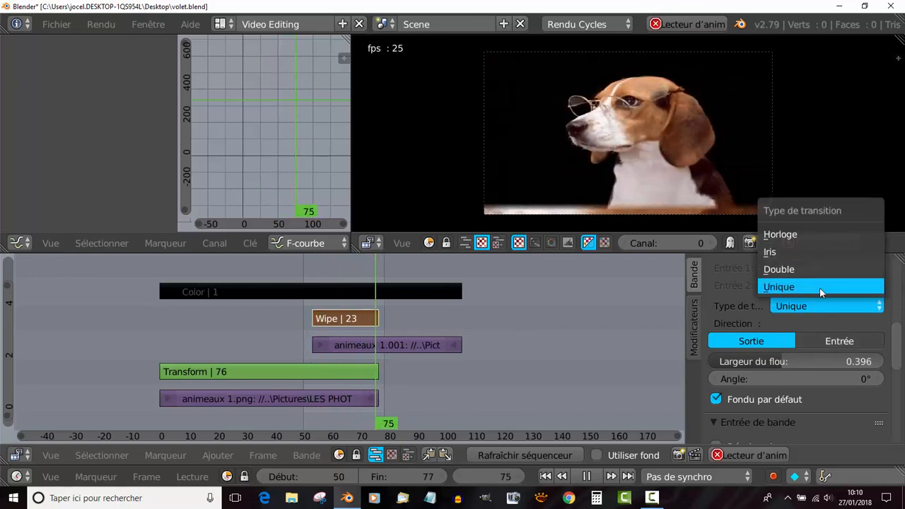
{"action": "left_click", "coordinate": [819, 271]}
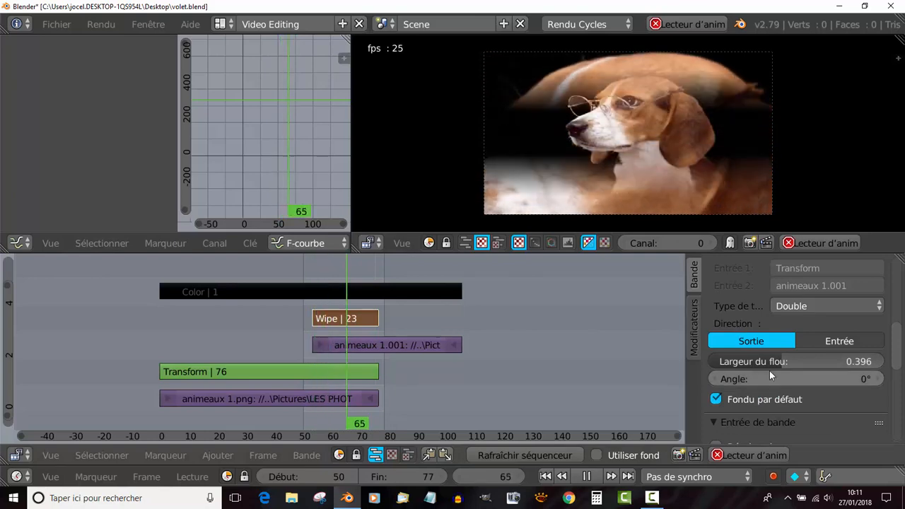
Try blur widths of 0 and 0.620 on the Double wipe and settle on 0.536
{"action": "left_click_drag", "start_coordinate": [781, 361], "coordinate": [736, 361]}
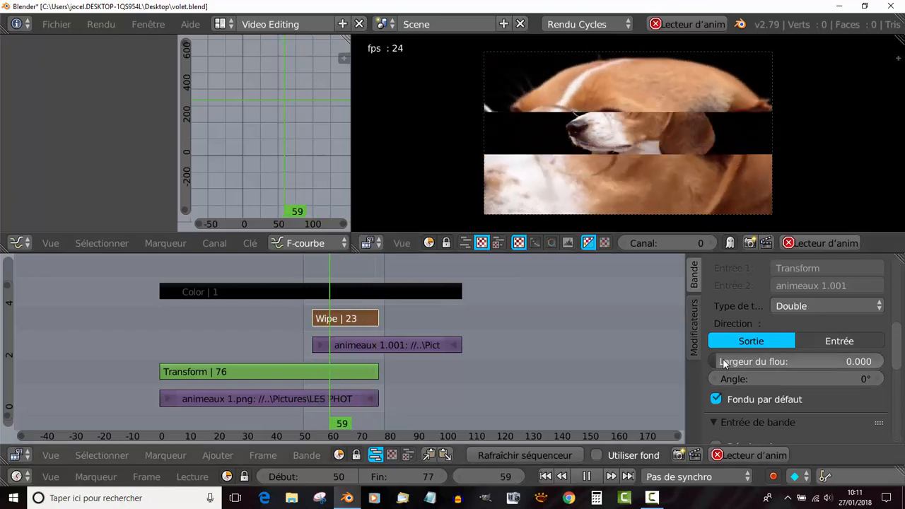
{"action": "left_click_drag", "start_coordinate": [725, 363], "coordinate": [805, 363]}
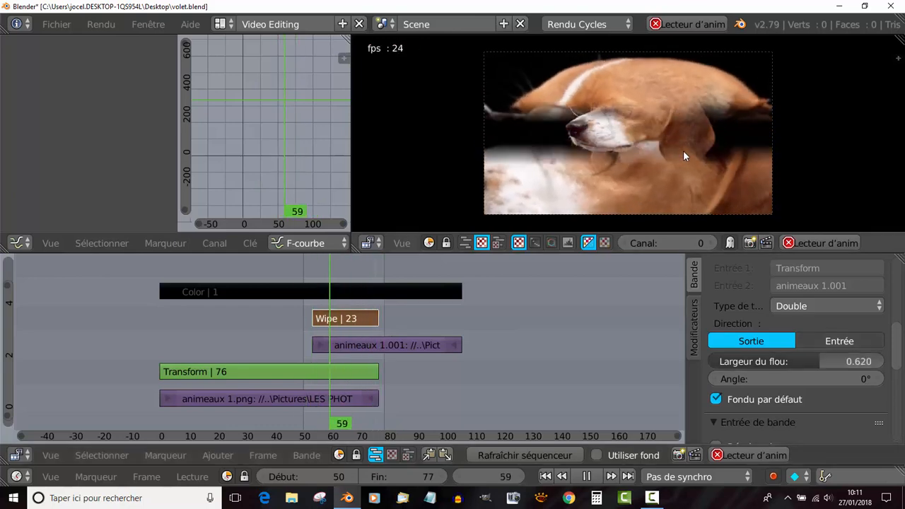
{"action": "left_click_drag", "start_coordinate": [800, 361], "coordinate": [785, 362]}
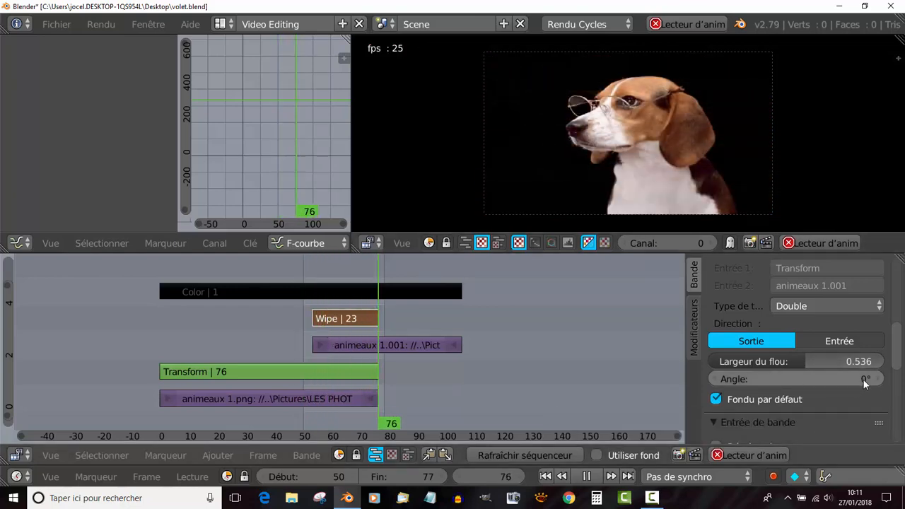
Set the Double wipe's angle to 90°, try a blur width of 1.000 and settle on 0.394
{"action": "left_click", "coordinate": [863, 380]}
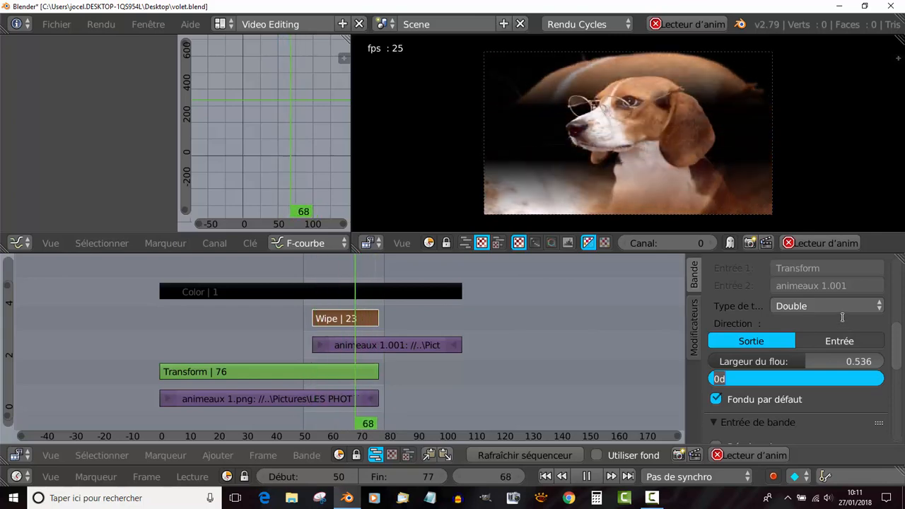
{"action": "type", "text": "90"}
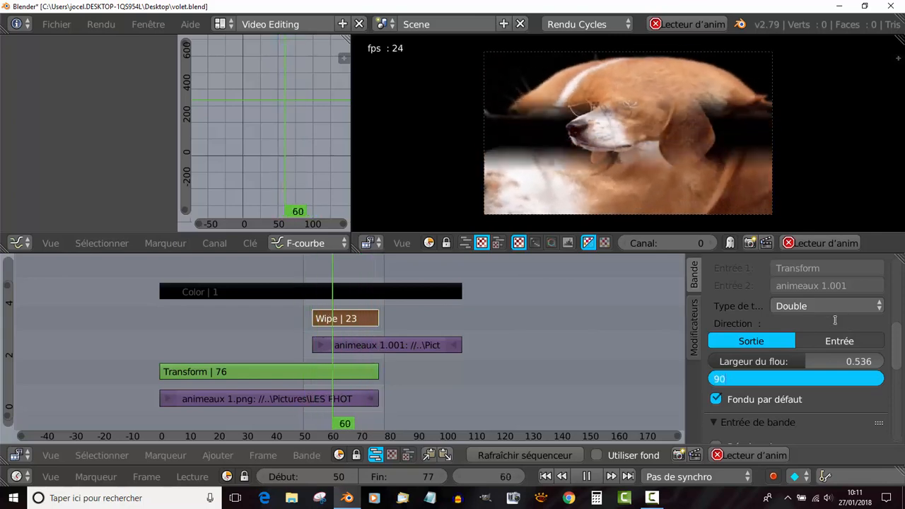
{"action": "key", "text": "Return"}
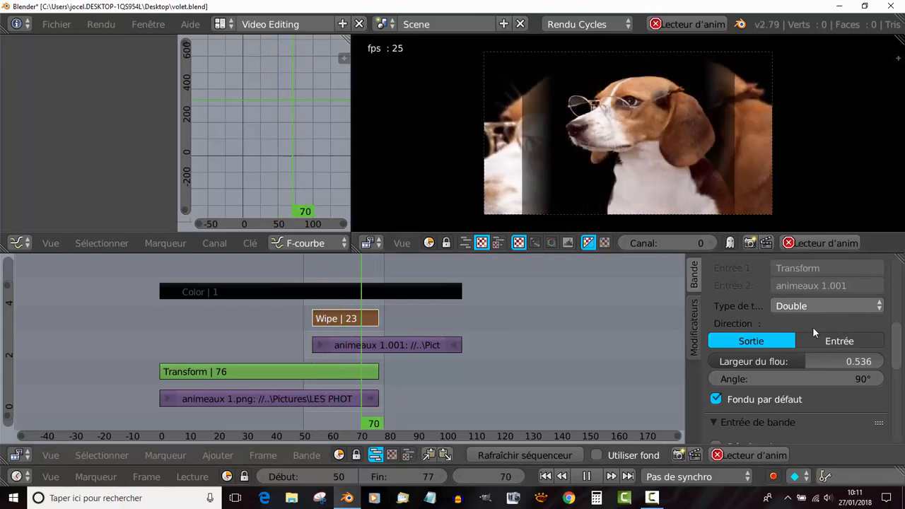
{"action": "left_click_drag", "start_coordinate": [802, 359], "coordinate": [877, 361]}
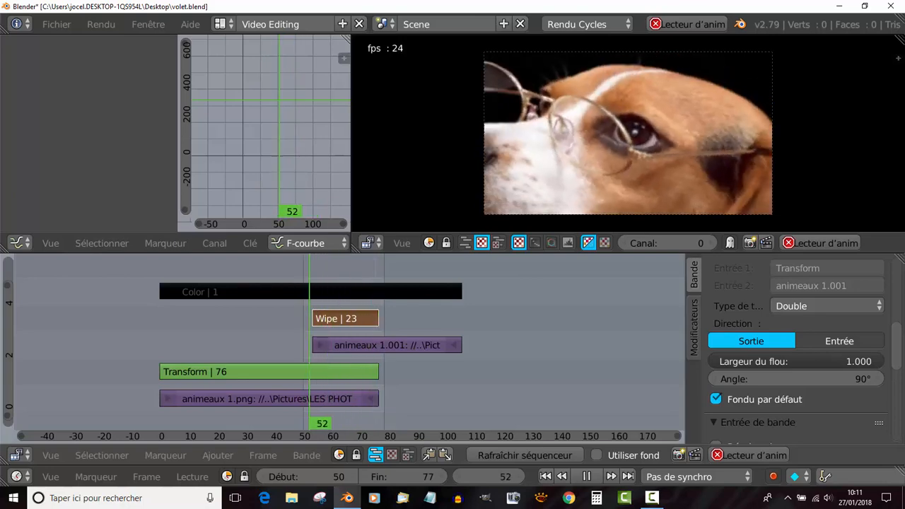
{"action": "left_click_drag", "start_coordinate": [878, 364], "coordinate": [783, 361]}
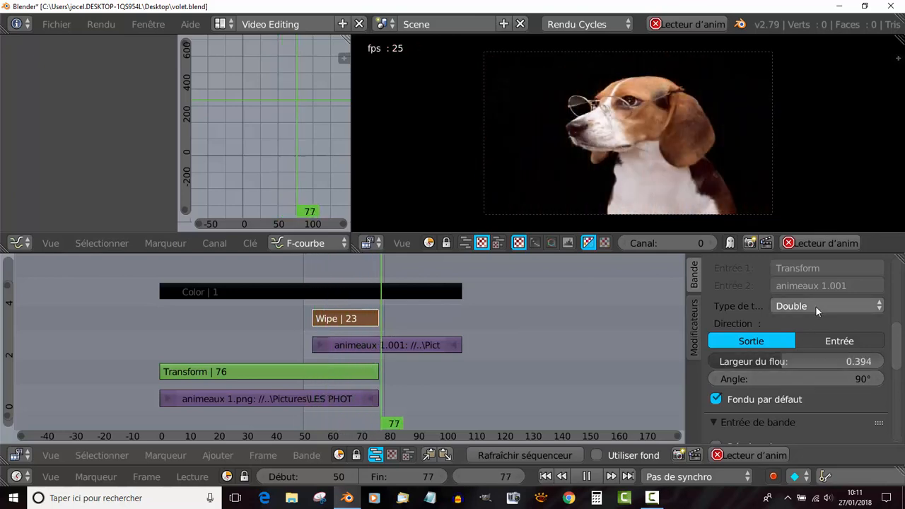
Set the wipe's transition type to Iris and try blur widths of 0 and 0.580
{"action": "left_click", "coordinate": [816, 306]}
{"action": "left_click", "coordinate": [819, 254]}
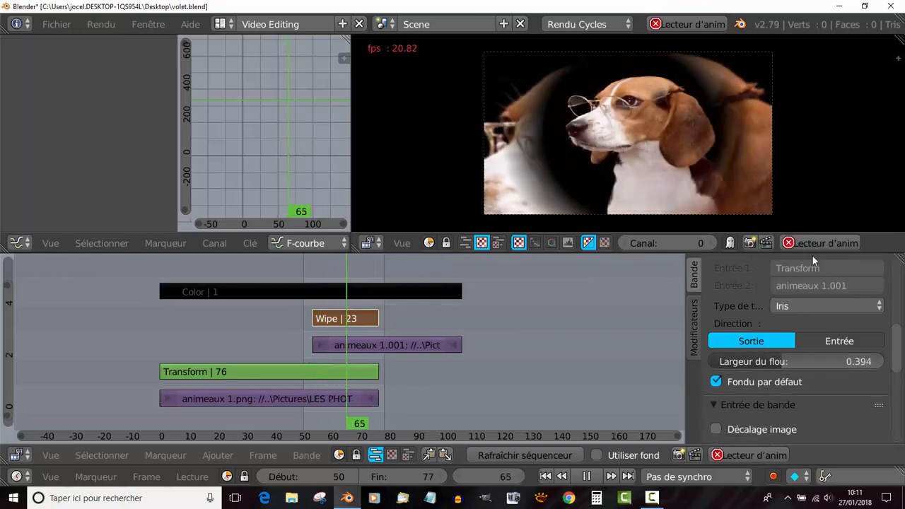
{"action": "left_click_drag", "start_coordinate": [807, 362], "coordinate": [711, 361]}
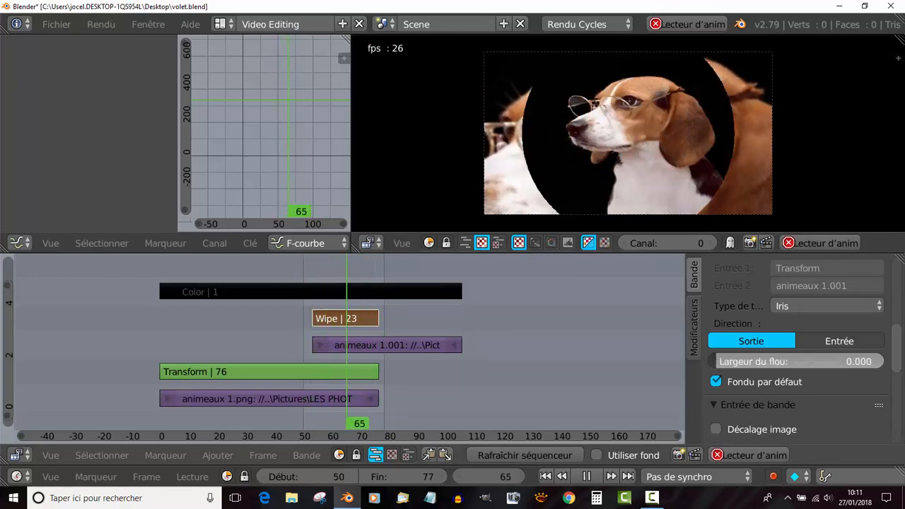
{"action": "left_click_drag", "start_coordinate": [717, 363], "coordinate": [813, 363]}
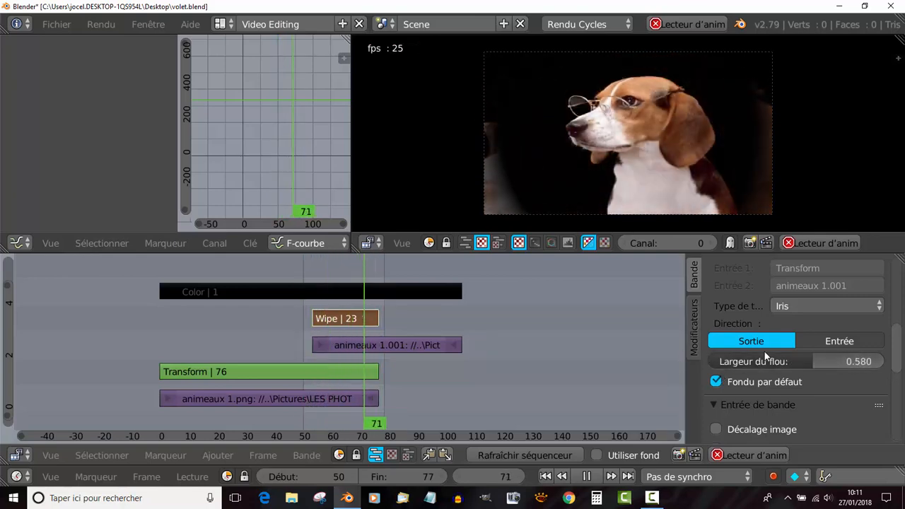
Set the Iris wipe's blur width to 0.271, then switch its default fade off and back on
{"action": "left_click_drag", "start_coordinate": [805, 358], "coordinate": [757, 358]}
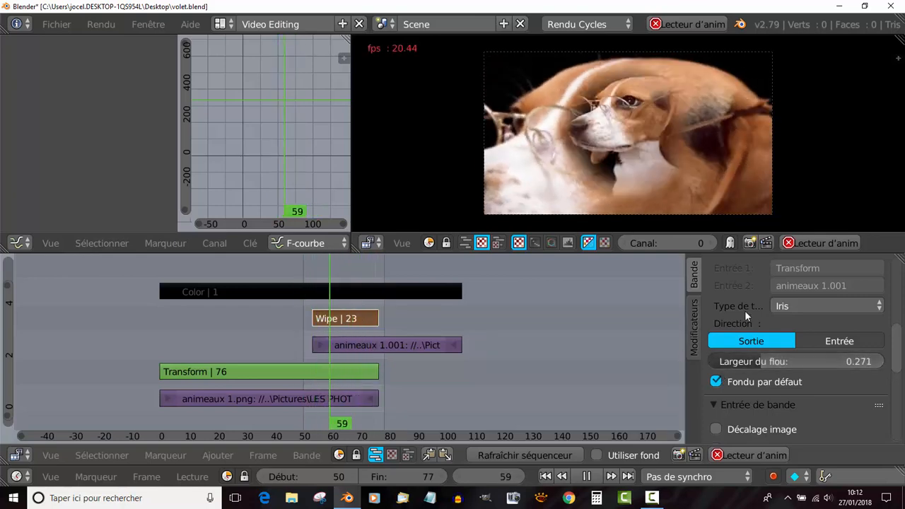
{"action": "left_click", "coordinate": [716, 381]}
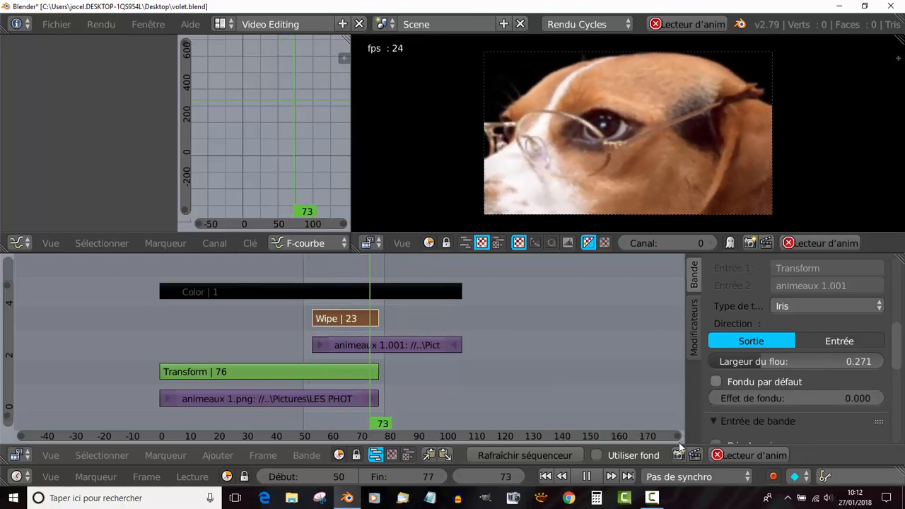
{"action": "left_click", "coordinate": [717, 382]}
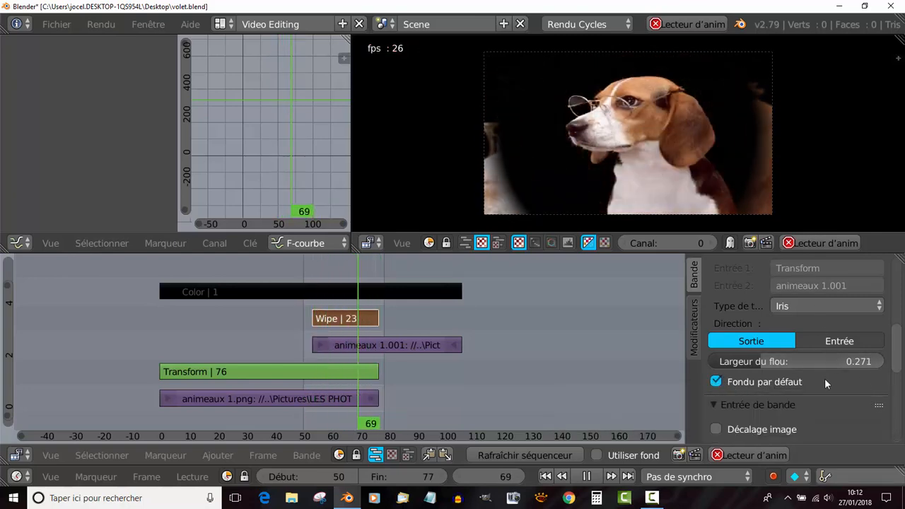
Set the wipe's transition type to Horloge, try blur widths of 0 and 0.829, and settle on 0.320
{"action": "left_click", "coordinate": [829, 308]}
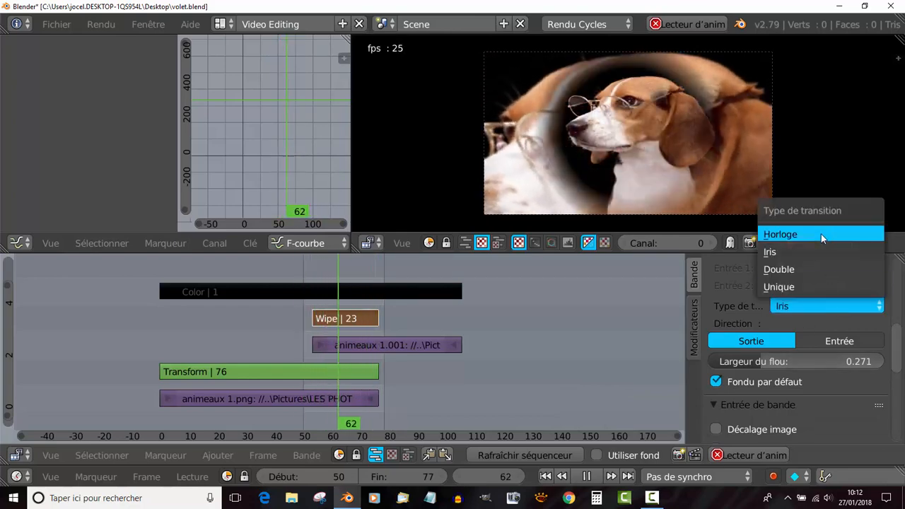
{"action": "left_click", "coordinate": [821, 234]}
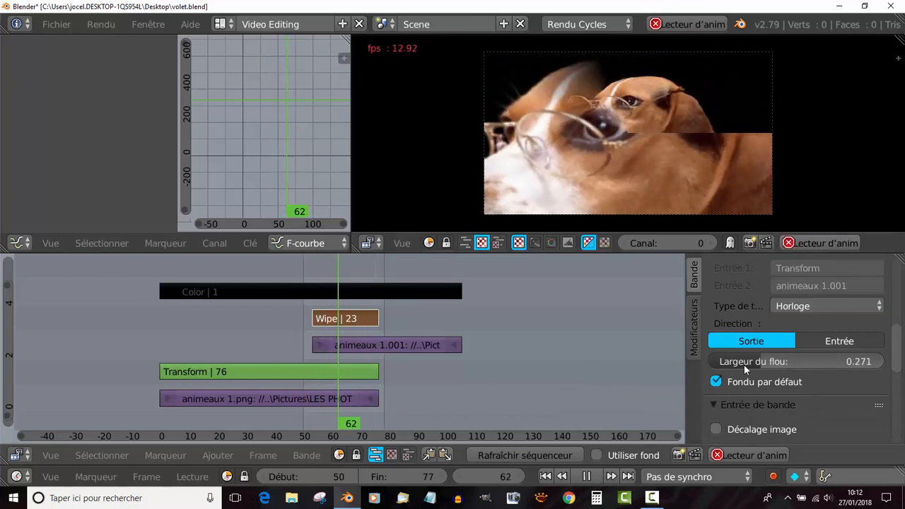
{"action": "left_click_drag", "start_coordinate": [744, 365], "coordinate": [703, 364]}
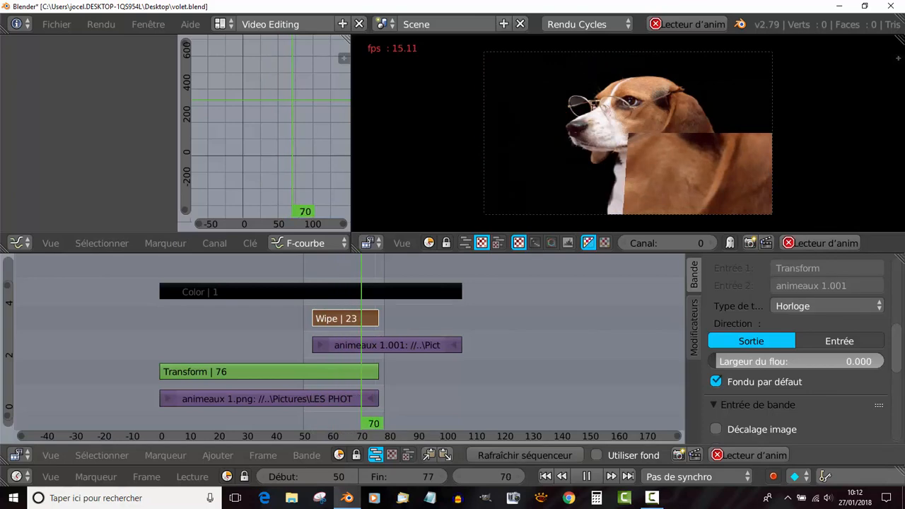
{"action": "left_click_drag", "start_coordinate": [715, 361], "coordinate": [803, 362]}
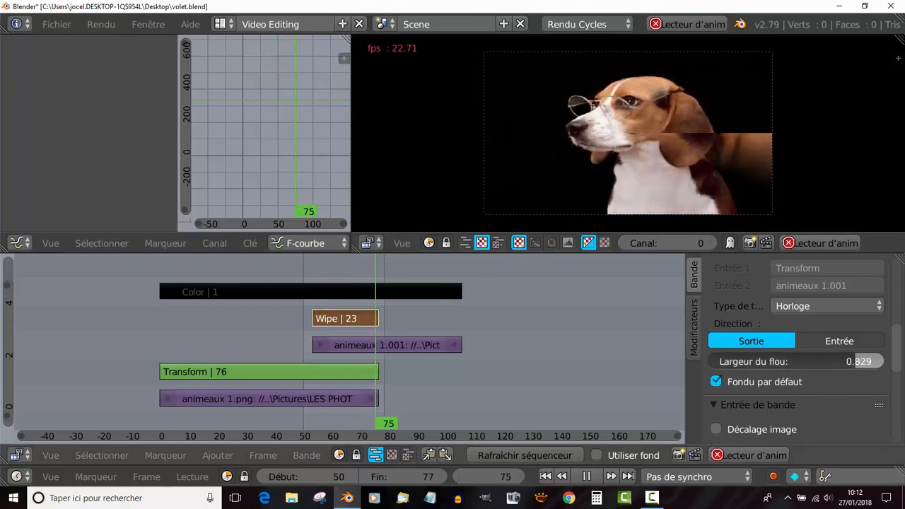
{"action": "left_click_drag", "start_coordinate": [859, 361], "coordinate": [770, 361]}
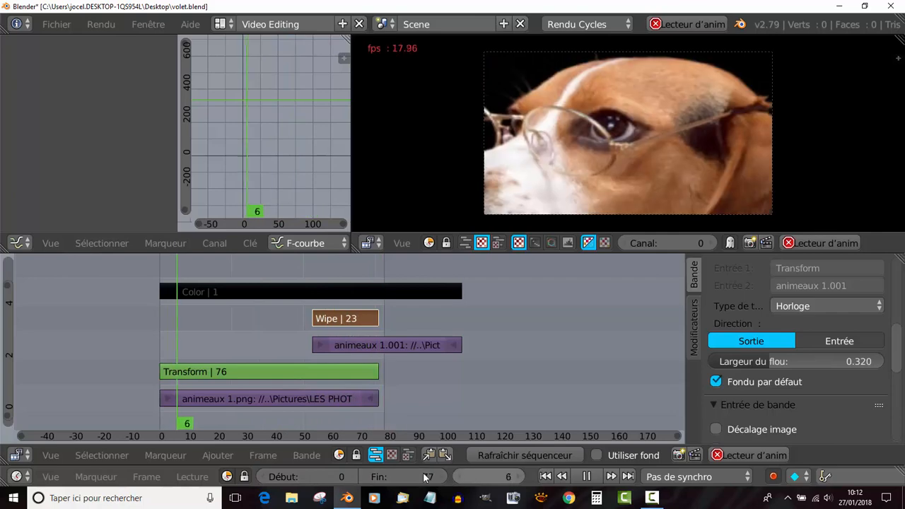
Set the end frame of the playback range to 104 to match the end of the strips
{"action": "left_click_drag", "start_coordinate": [403, 477], "coordinate": [445, 476]}
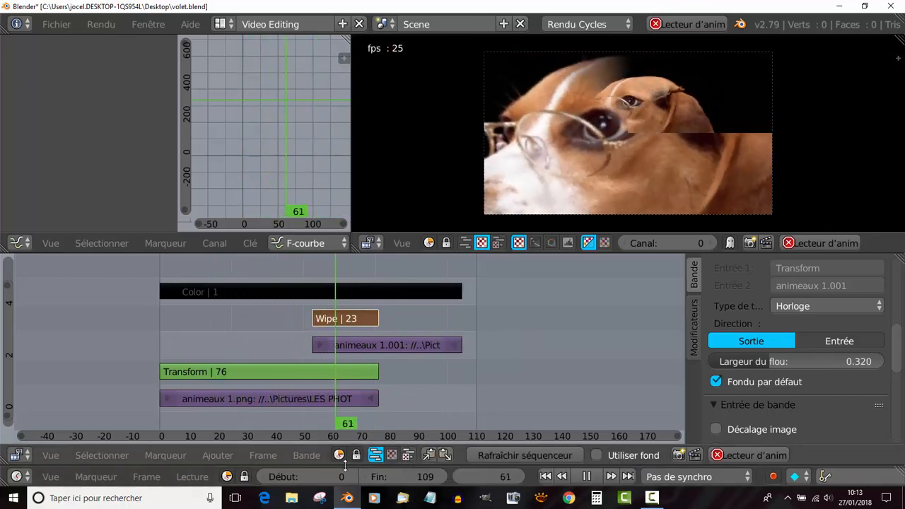
{"action": "left_click", "coordinate": [364, 476]}
{"action": "left_click", "coordinate": [364, 476]}
{"action": "left_click", "coordinate": [364, 475]}
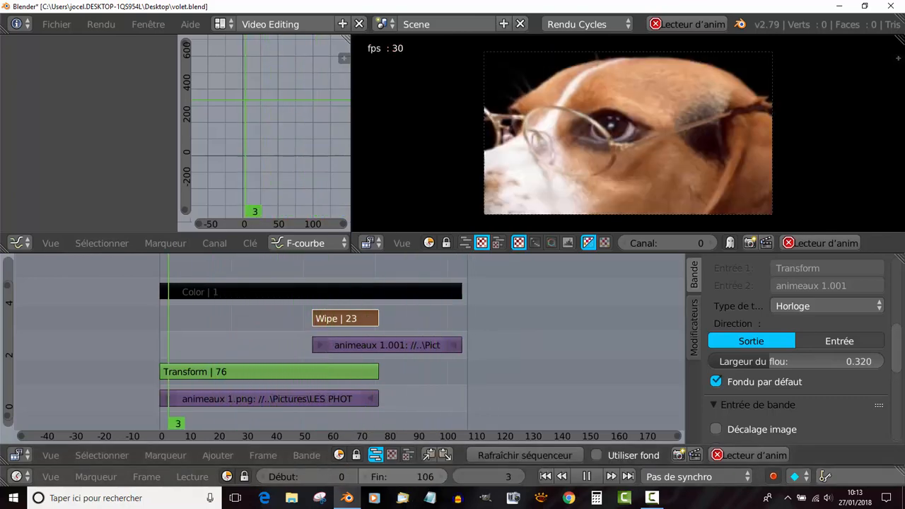
{"action": "left_click", "coordinate": [365, 476]}
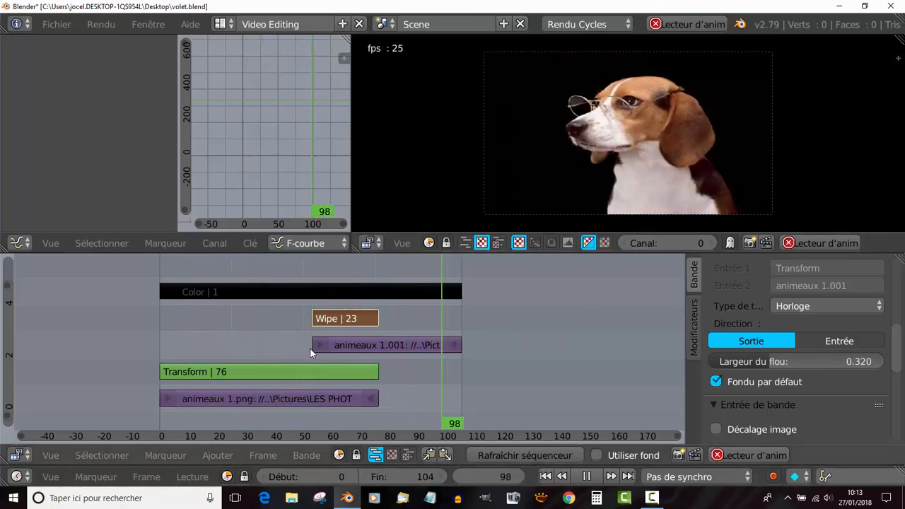
Select the Color strip, try shifting it along the timeline, and return its start to frame 0
{"action": "right_click", "coordinate": [273, 292]}
{"action": "key", "text": "g"}
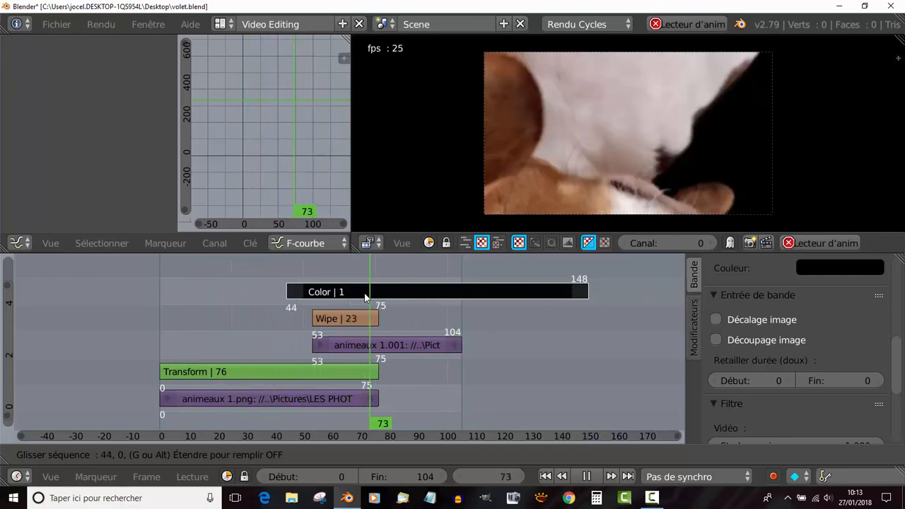
{"action": "left_click", "coordinate": [274, 300]}
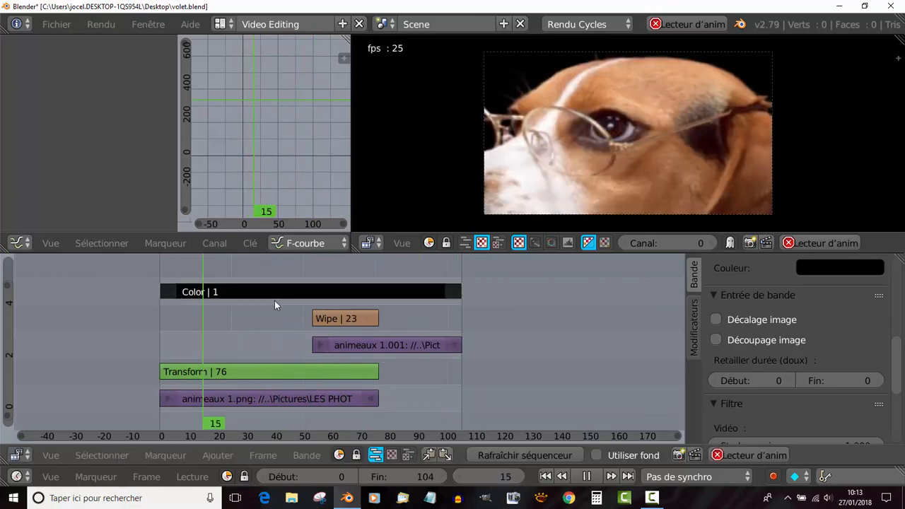
Try a green (0.370, 0.687, 0.496) as the Color strip's colour and settle on a soft red
{"action": "left_click_drag", "start_coordinate": [898, 375], "coordinate": [899, 343]}
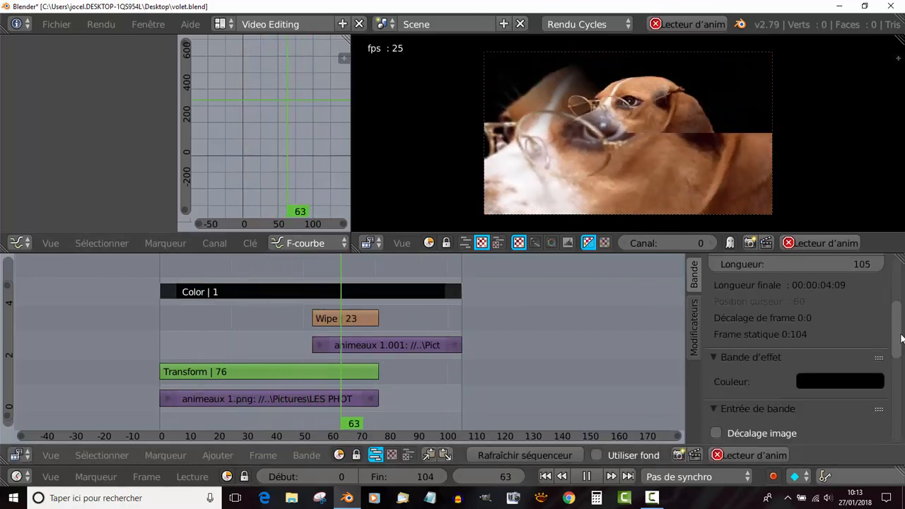
{"action": "left_click", "coordinate": [844, 349]}
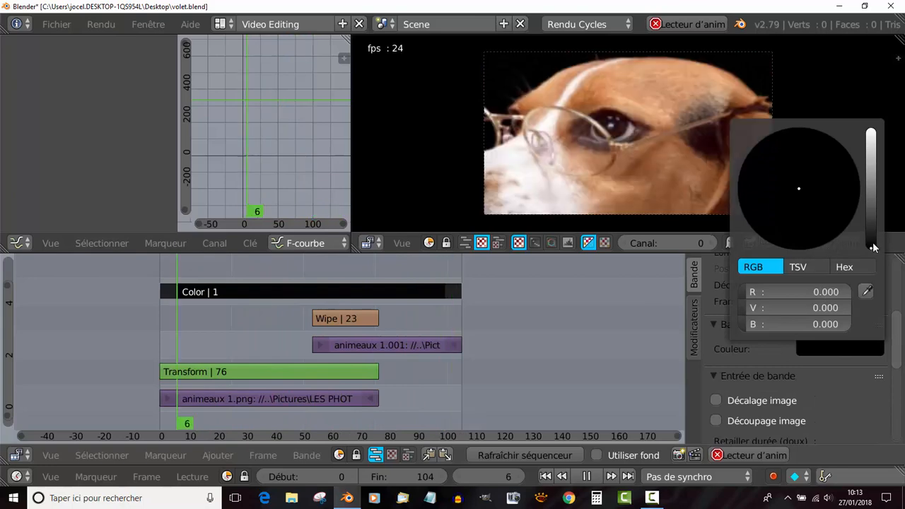
{"action": "scroll", "coordinate": [792, 166], "scroll_direction": "up", "scroll_amount": 12}
{"action": "left_click", "coordinate": [782, 165]}
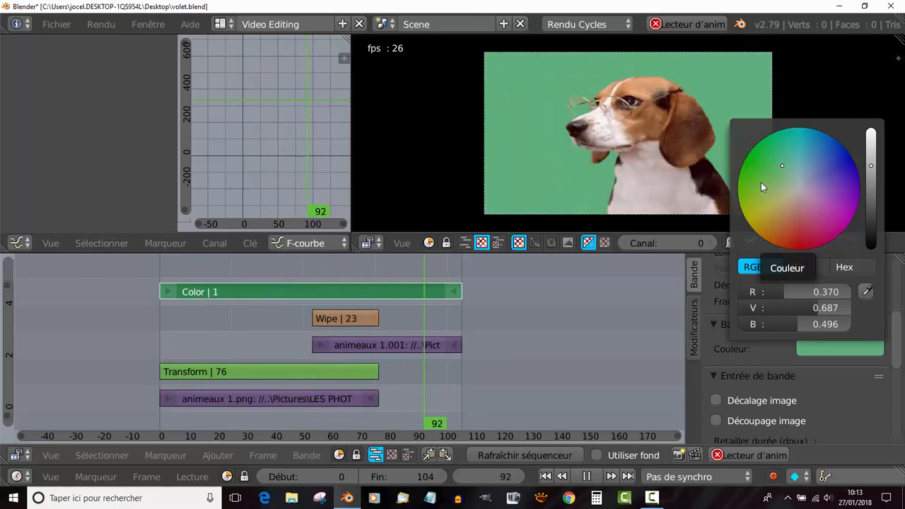
{"action": "left_click_drag", "start_coordinate": [810, 153], "coordinate": [800, 215]}
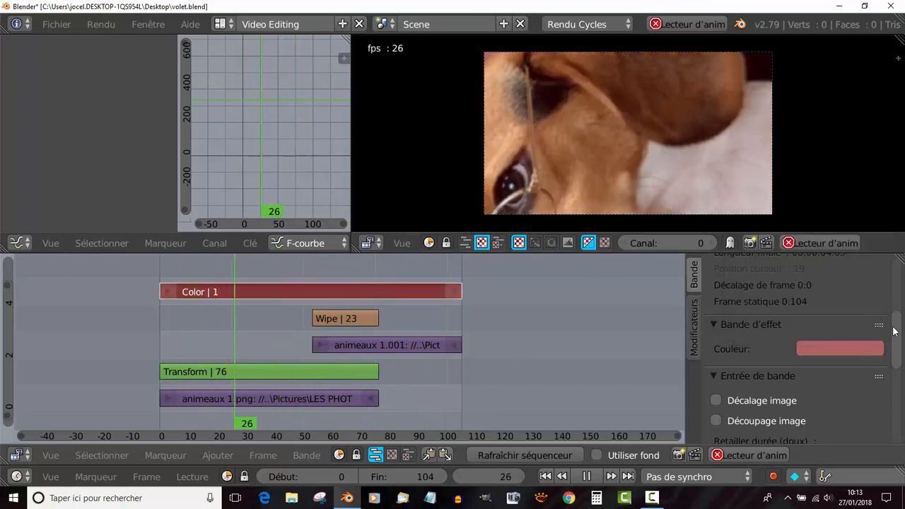
{"action": "scroll", "coordinate": [868, 350], "scroll_direction": "up", "scroll_amount": 5}
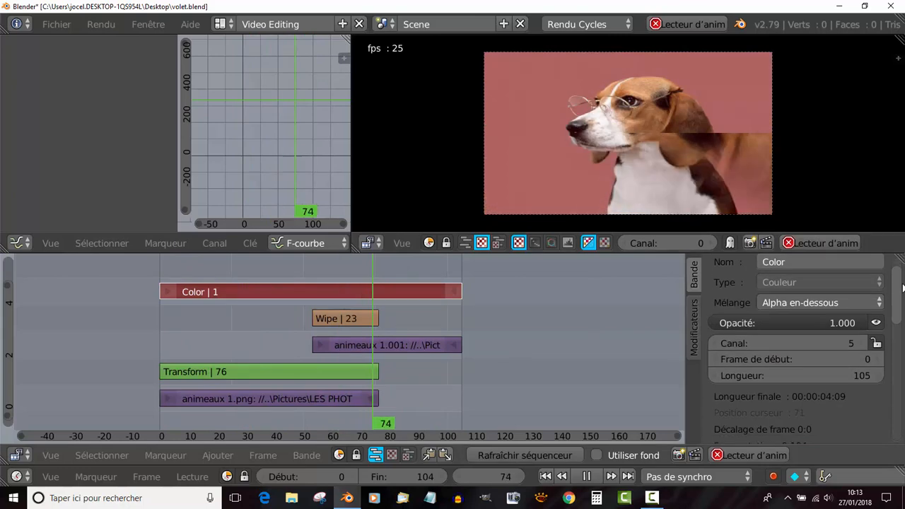
{"action": "scroll", "coordinate": [903, 277], "scroll_direction": "up", "scroll_amount": 1}
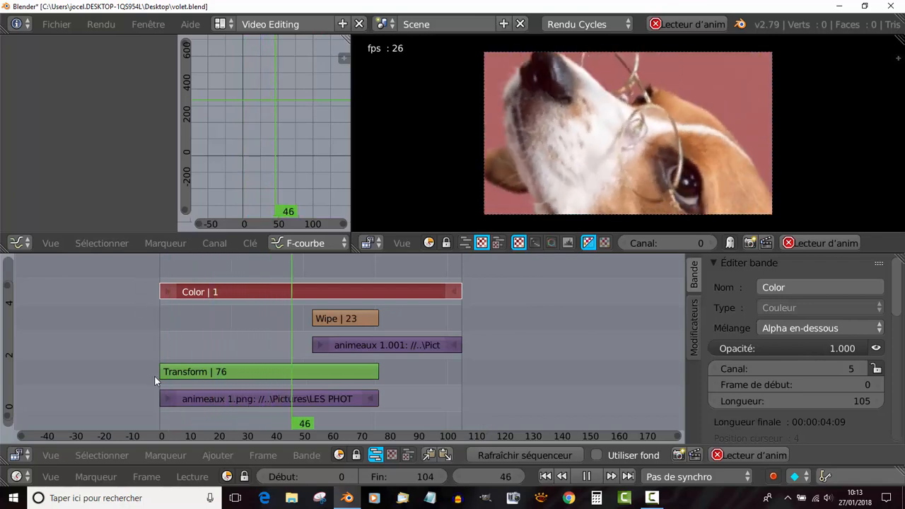
Add a Text effect strip to the sequence and move it to channel 6, above the Color strip
{"action": "left_click", "coordinate": [218, 455]}
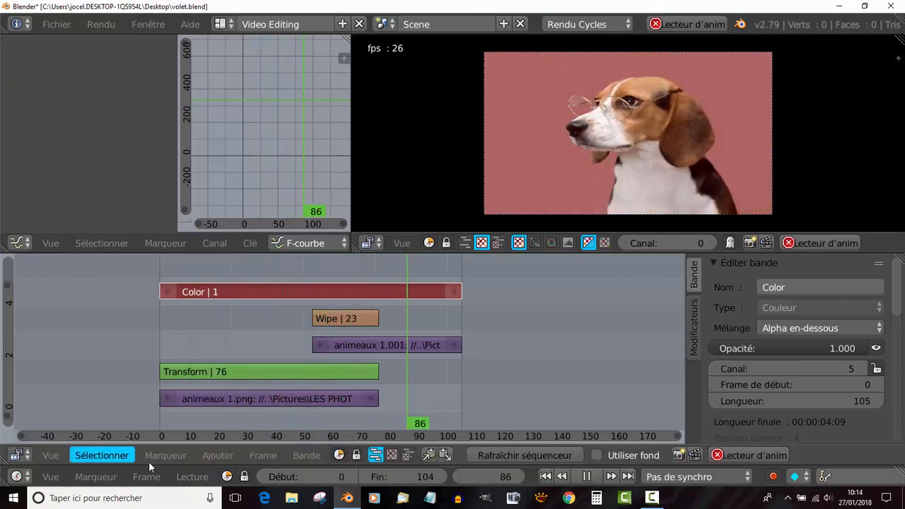
{"action": "left_click", "coordinate": [225, 456]}
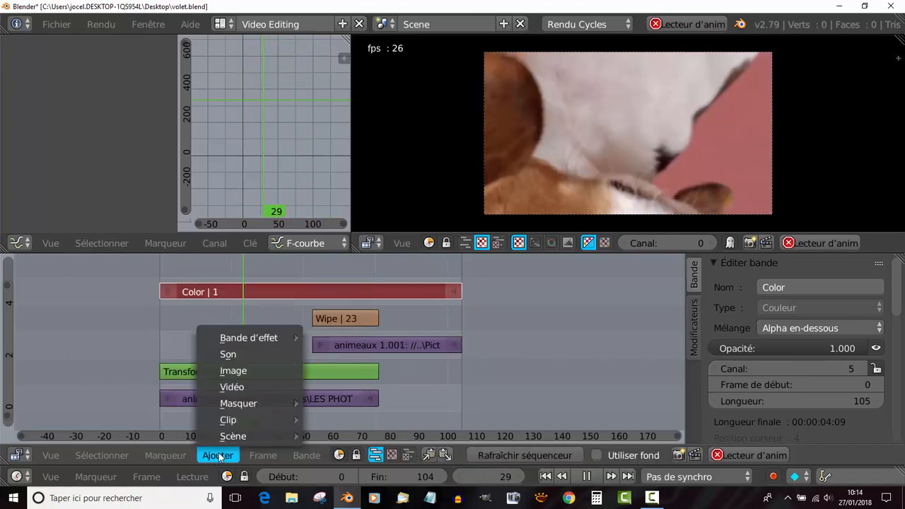
{"action": "mouse_move", "coordinate": [232, 343]}
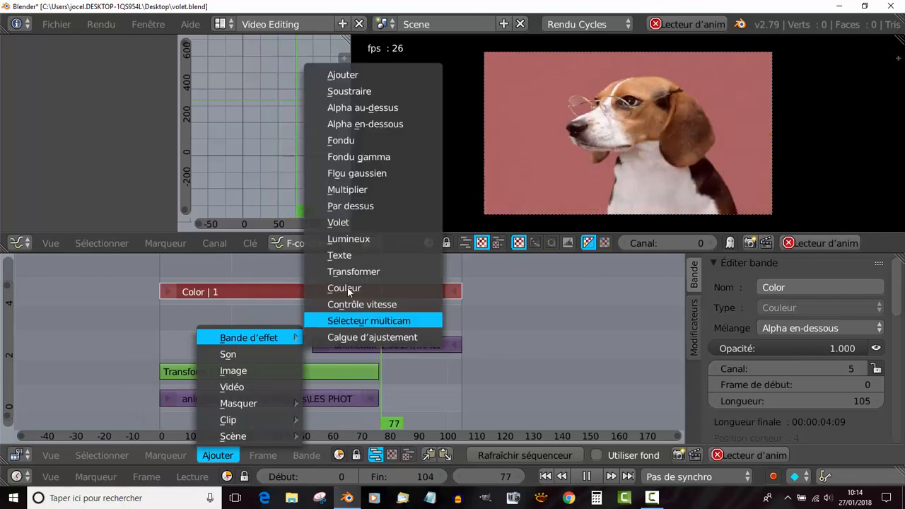
{"action": "left_click", "coordinate": [346, 256]}
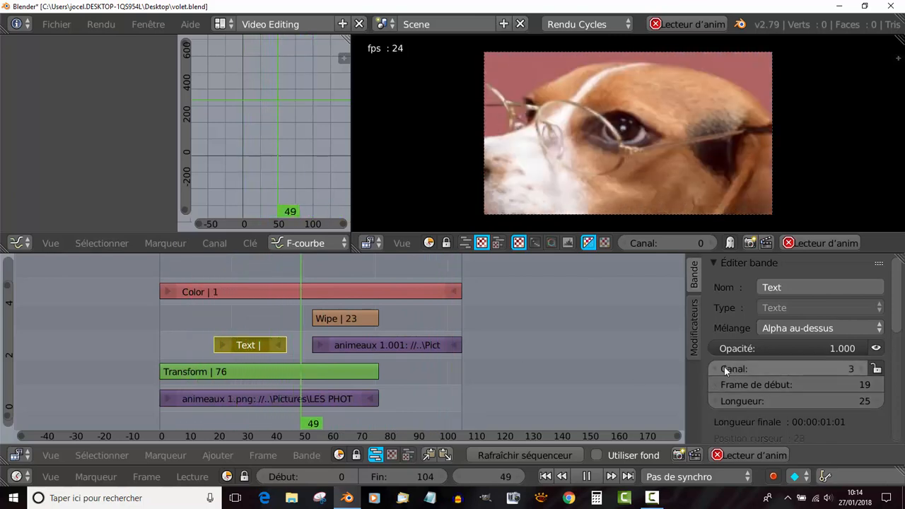
{"action": "left_click", "coordinate": [861, 368]}
{"action": "left_click", "coordinate": [862, 368]}
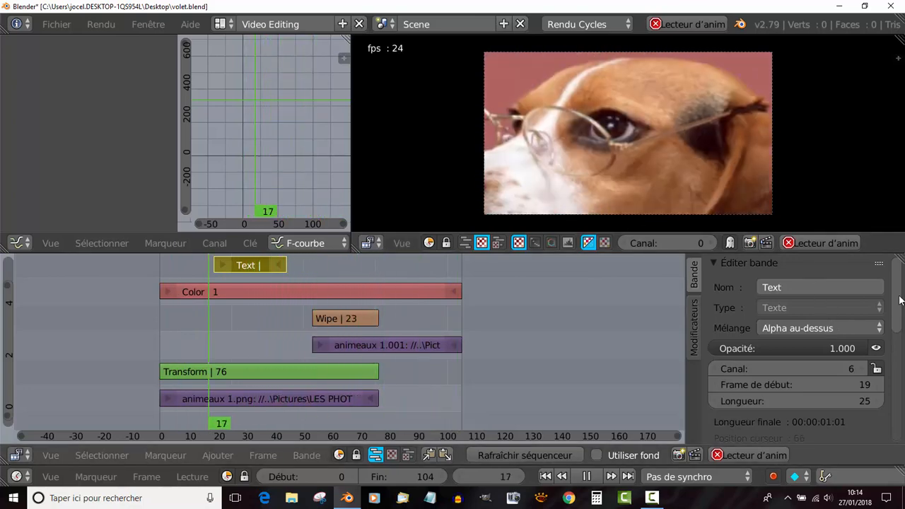
Set the Text strip's font size to 223 and collapse its effect settings
{"action": "left_click_drag", "start_coordinate": [899, 301], "coordinate": [903, 329]}
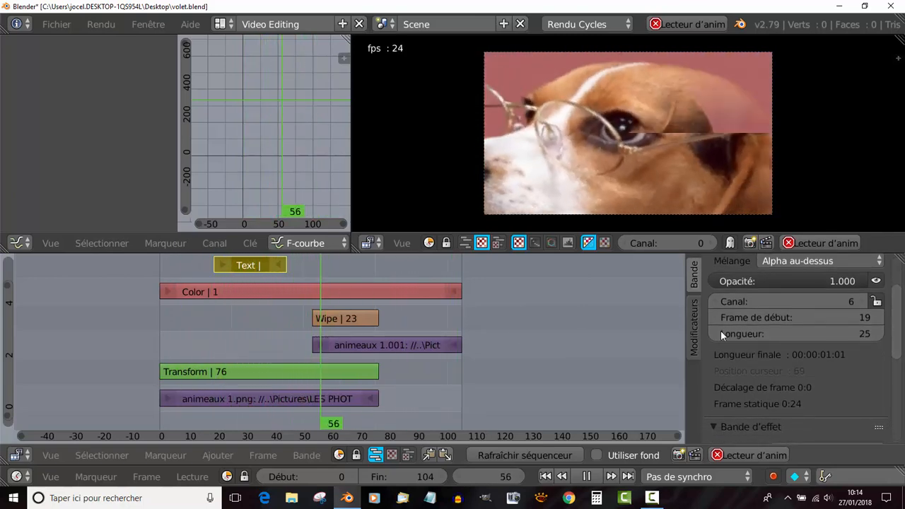
{"action": "left_click_drag", "start_coordinate": [897, 339], "coordinate": [902, 304]}
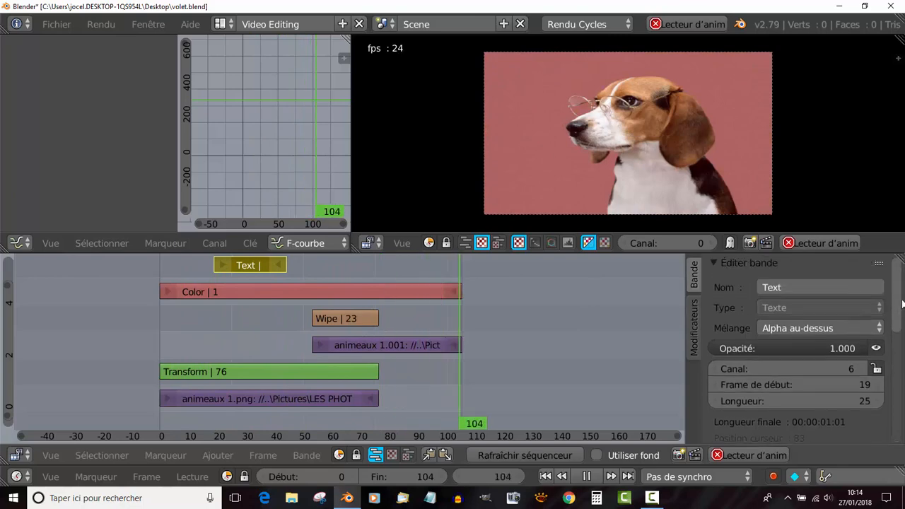
{"action": "scroll", "coordinate": [903, 304], "scroll_direction": "down", "scroll_amount": 2}
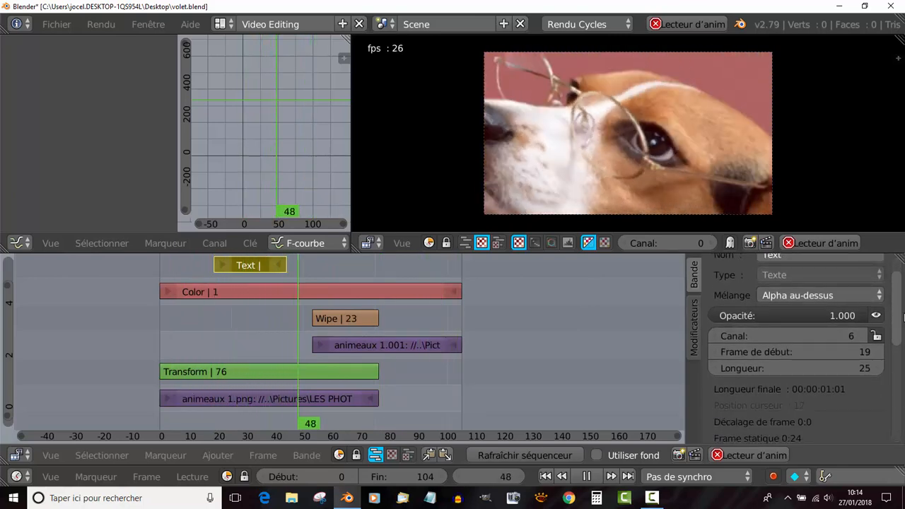
{"action": "scroll", "coordinate": [903, 304], "scroll_direction": "up", "scroll_amount": 2}
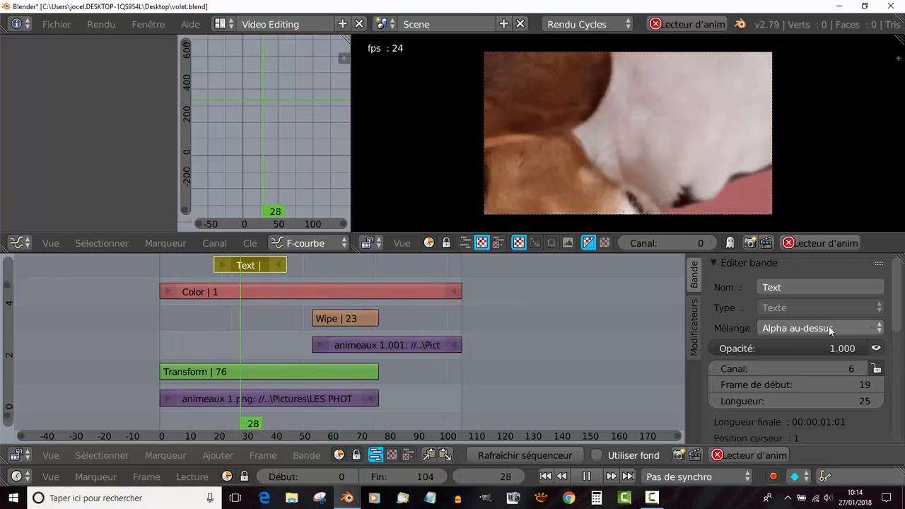
{"action": "left_click_drag", "start_coordinate": [895, 312], "coordinate": [901, 389]}
{"action": "left_click_drag", "start_coordinate": [796, 346], "coordinate": [873, 352]}
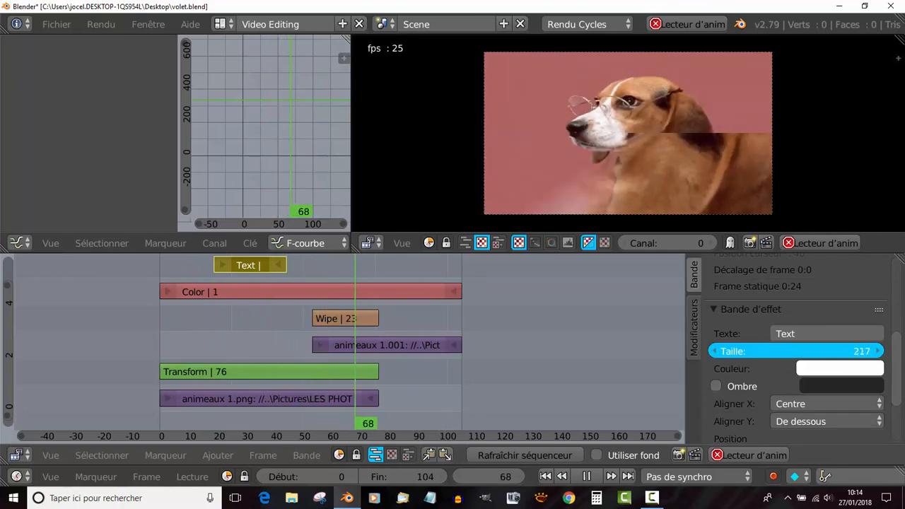
{"action": "left_click_drag", "start_coordinate": [787, 349], "coordinate": [782, 349]}
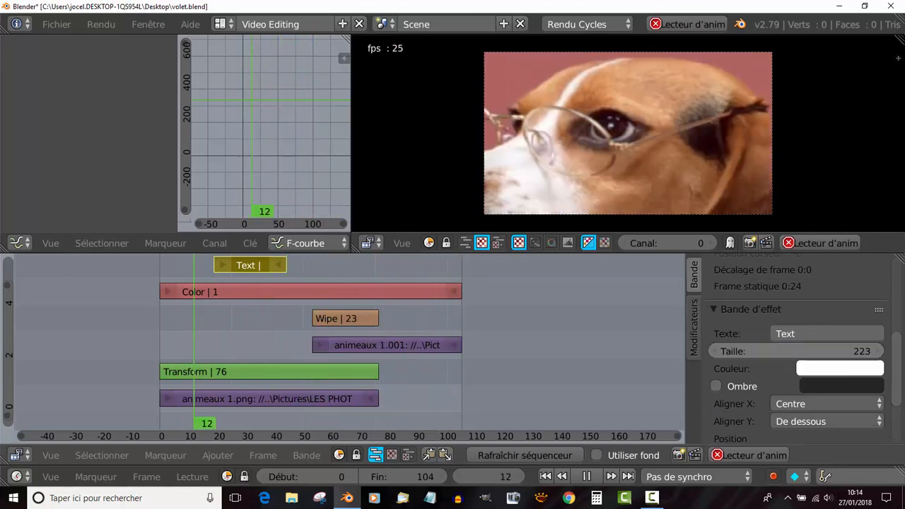
{"action": "left_click", "coordinate": [778, 310]}
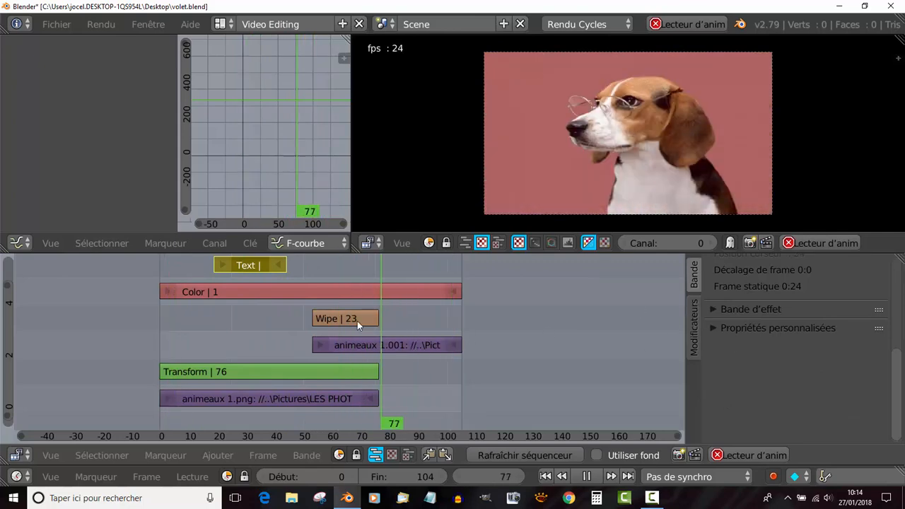
Select the Wipe strip, pause and resume playback, and examine its blend mode options
{"action": "right_click", "coordinate": [357, 320]}
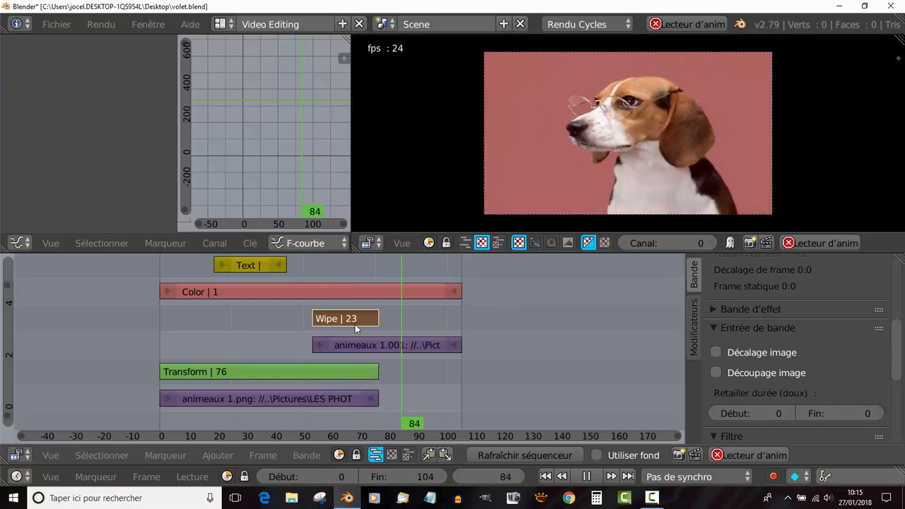
{"action": "scroll", "coordinate": [872, 364], "scroll_direction": "down", "scroll_amount": 2}
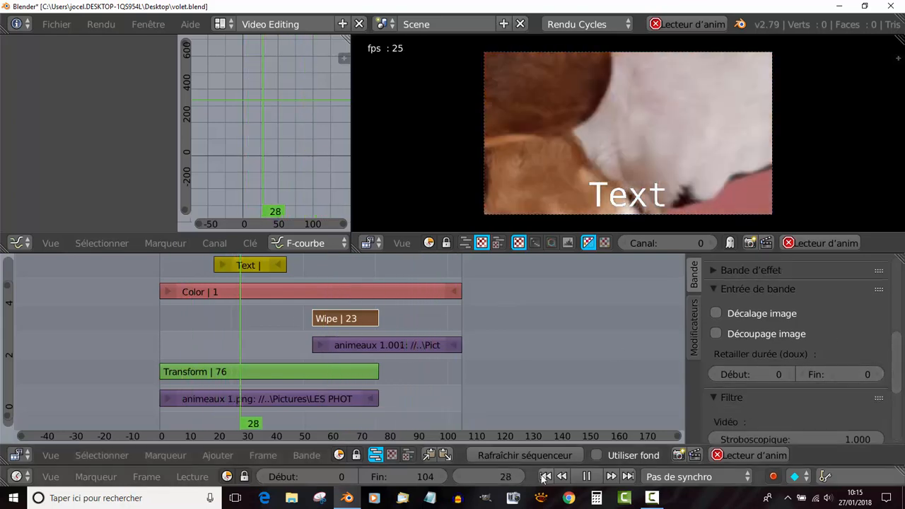
{"action": "left_click", "coordinate": [589, 476]}
{"action": "left_click_drag", "start_coordinate": [299, 315], "coordinate": [241, 323]}
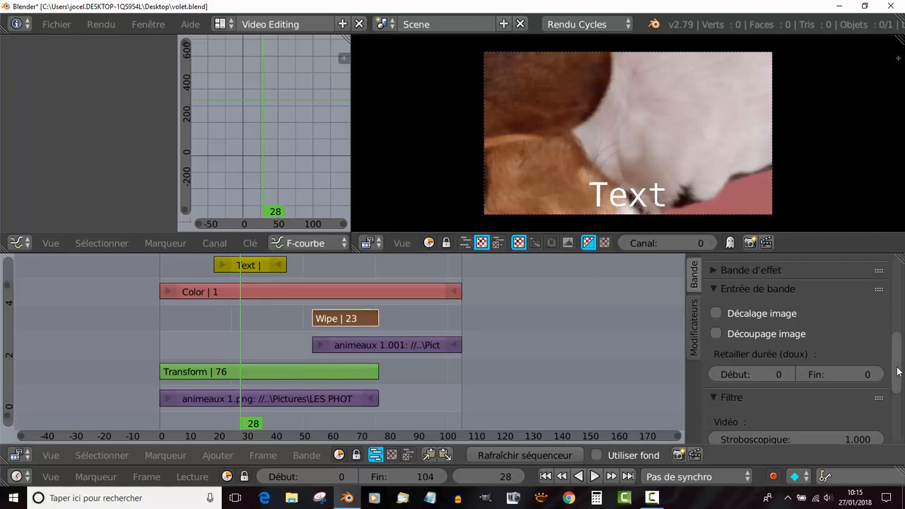
{"action": "left_click_drag", "start_coordinate": [896, 371], "coordinate": [903, 304]}
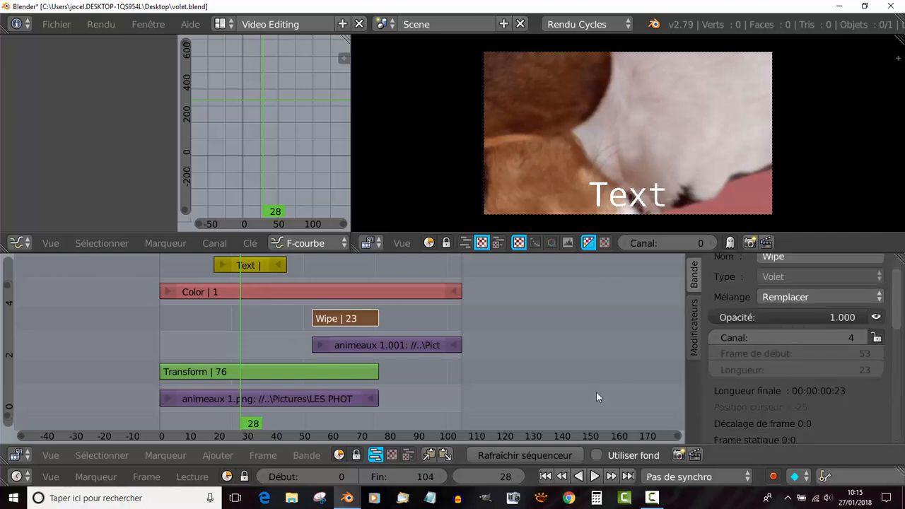
{"action": "left_click", "coordinate": [596, 477]}
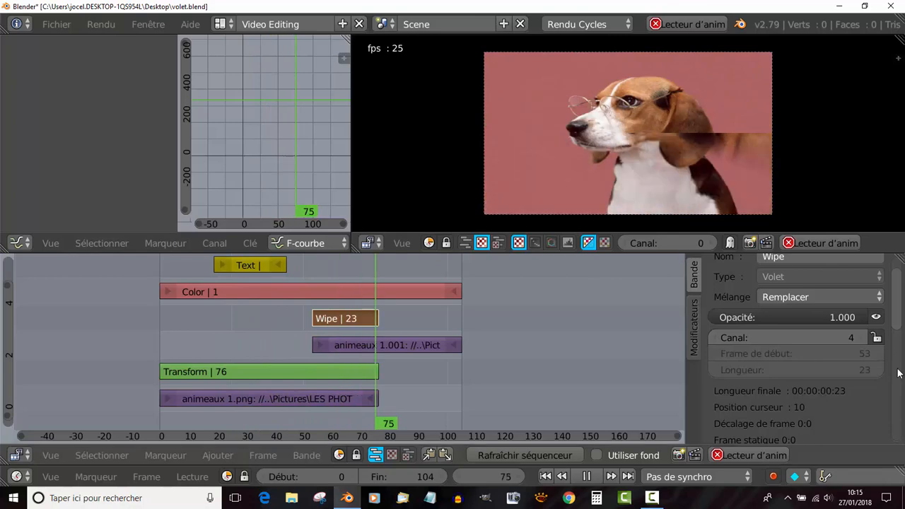
{"action": "scroll", "coordinate": [902, 303], "scroll_direction": "up", "scroll_amount": 2}
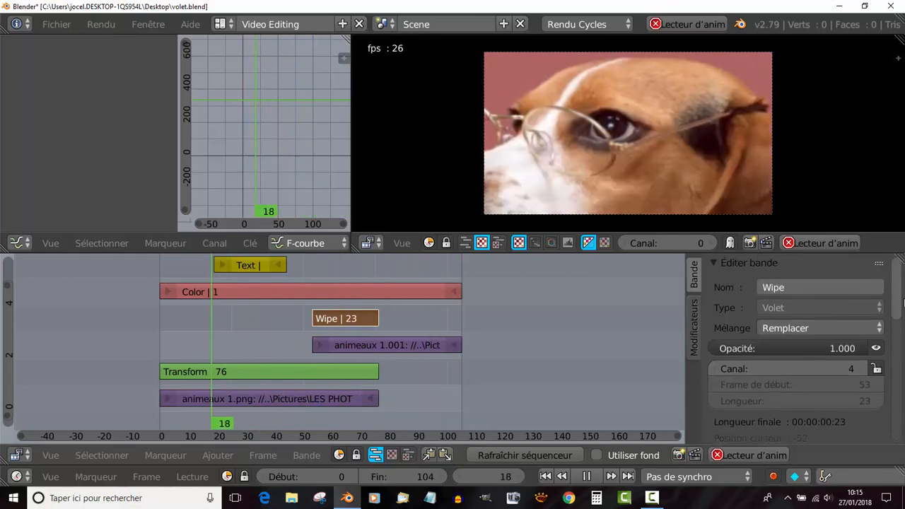
{"action": "left_click", "coordinate": [833, 327]}
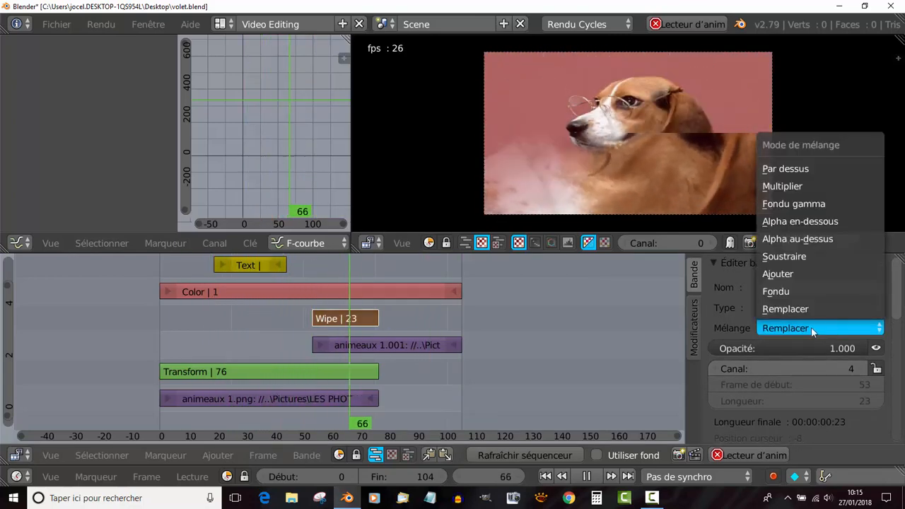
Select the Text strip and try the Alpha en-dessous and Par dessus blend modes on it
{"action": "right_click", "coordinate": [261, 268]}
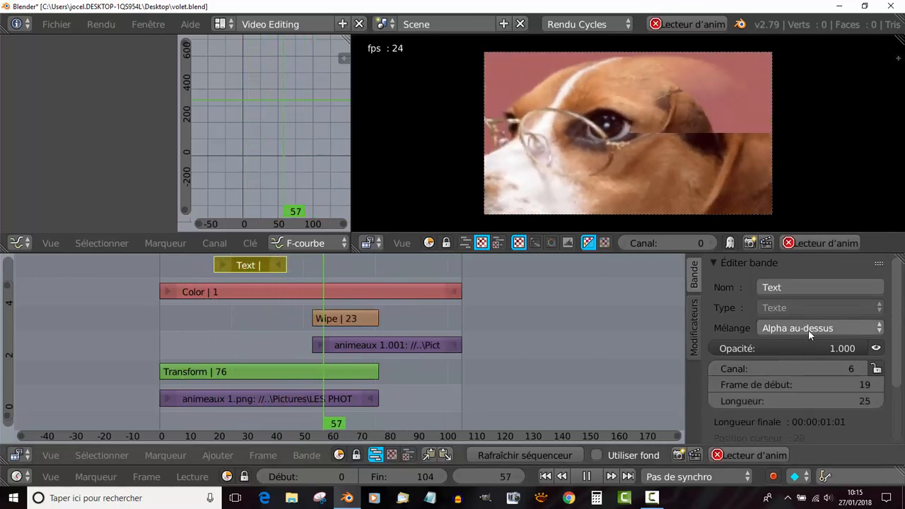
{"action": "left_click", "coordinate": [789, 329]}
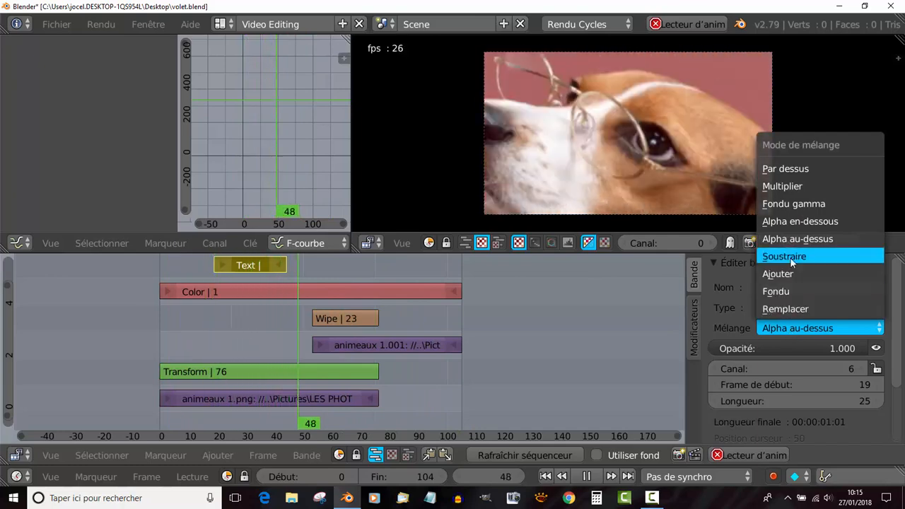
{"action": "left_click", "coordinate": [796, 223]}
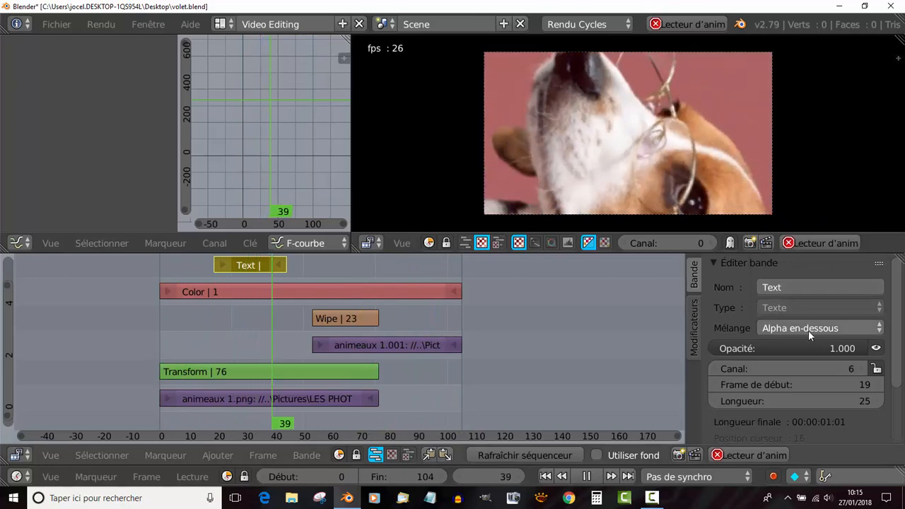
{"action": "left_click", "coordinate": [808, 330]}
{"action": "left_click", "coordinate": [807, 169]}
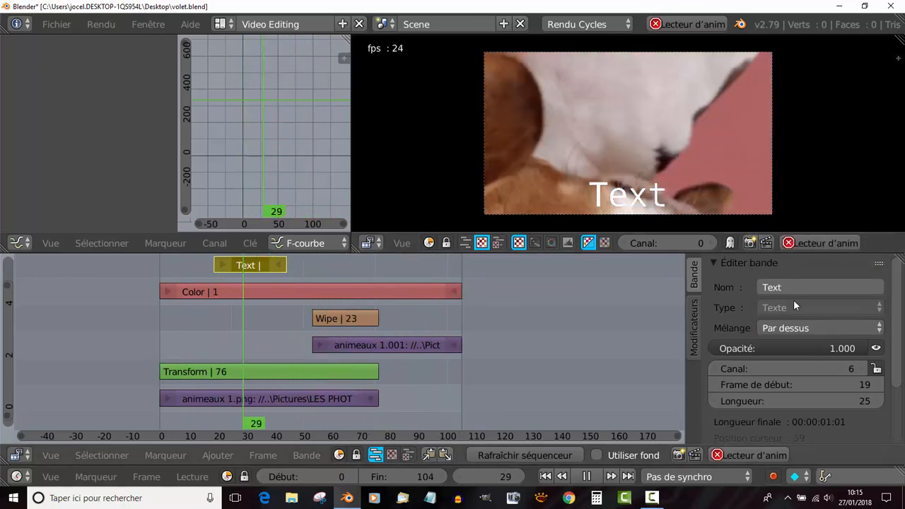
Try the Remplacer, Fondu, Ajouter and Soustraire blend modes on the Text strip
{"action": "left_click", "coordinate": [806, 329]}
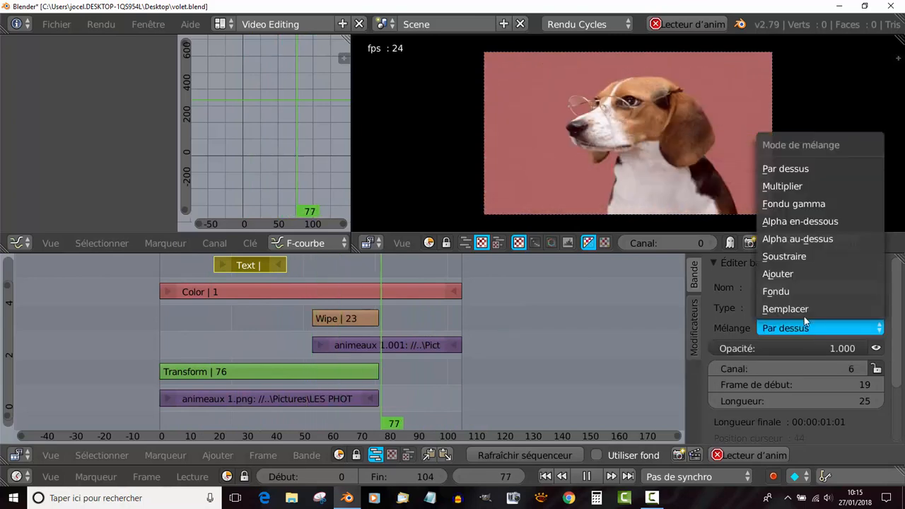
{"action": "left_click", "coordinate": [803, 313]}
{"action": "left_click", "coordinate": [803, 329]}
{"action": "left_click", "coordinate": [804, 291]}
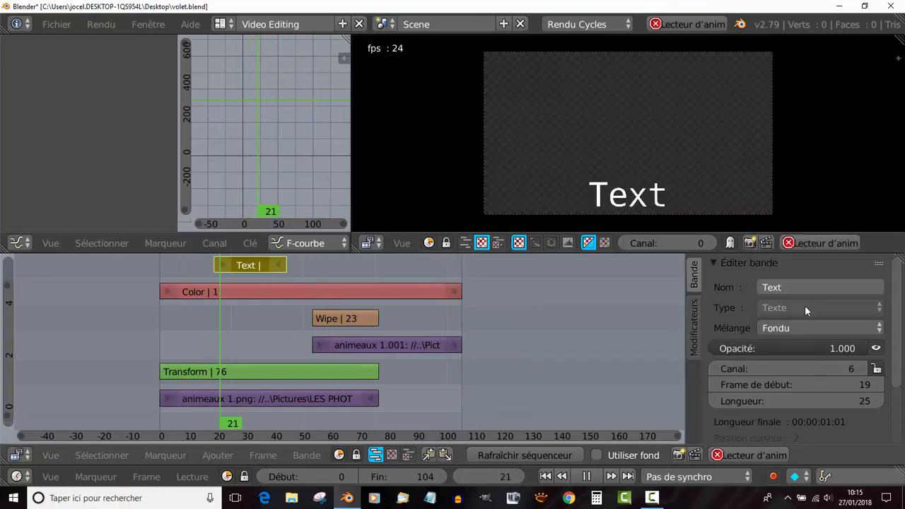
{"action": "left_click", "coordinate": [806, 326]}
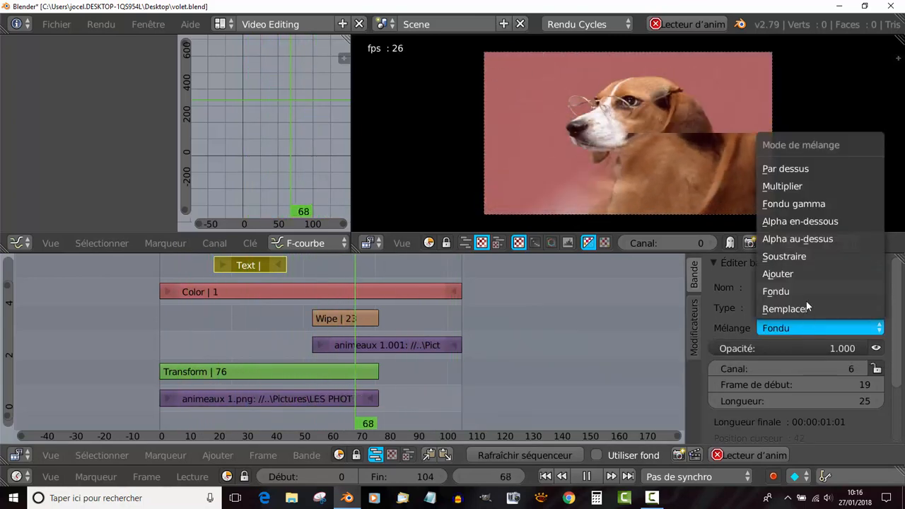
{"action": "left_click", "coordinate": [805, 272]}
{"action": "left_click", "coordinate": [805, 328]}
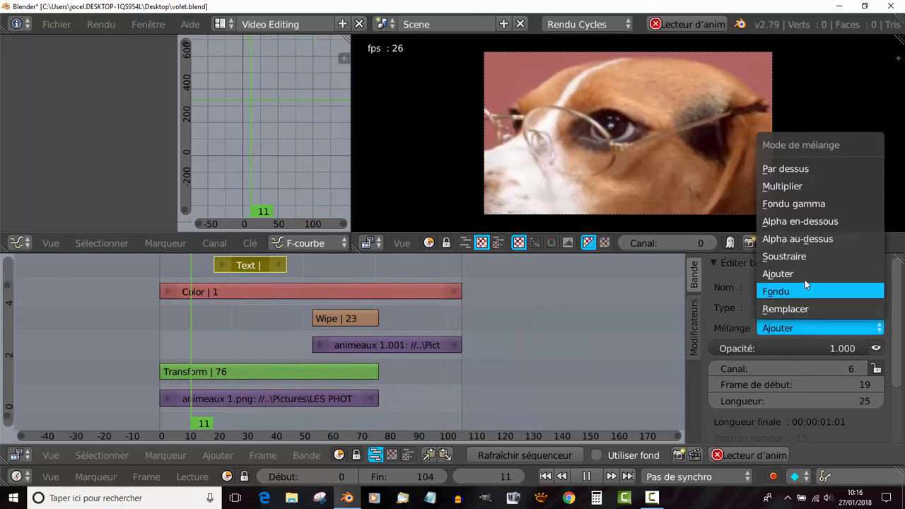
{"action": "left_click", "coordinate": [806, 256]}
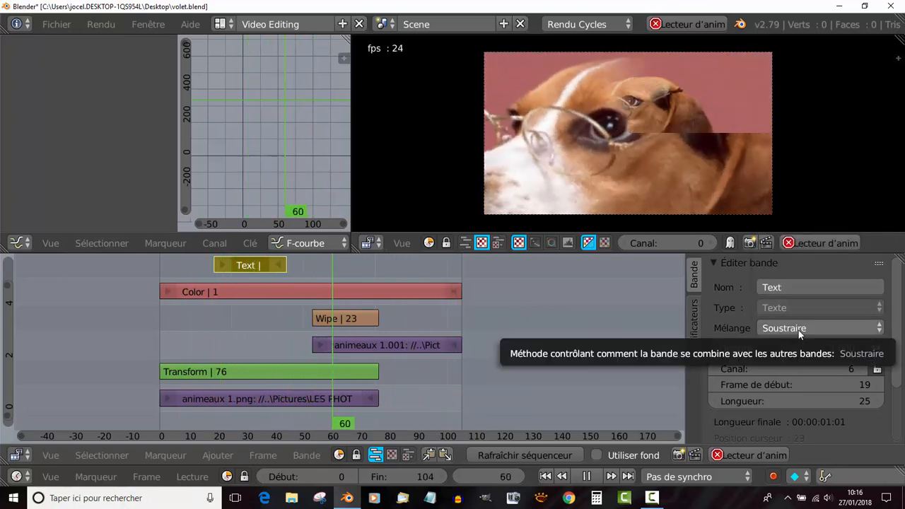
Try Alpha en-dessous again on the Text strip and set its blend mode back to Alpha au-dessus
{"action": "left_click", "coordinate": [799, 330]}
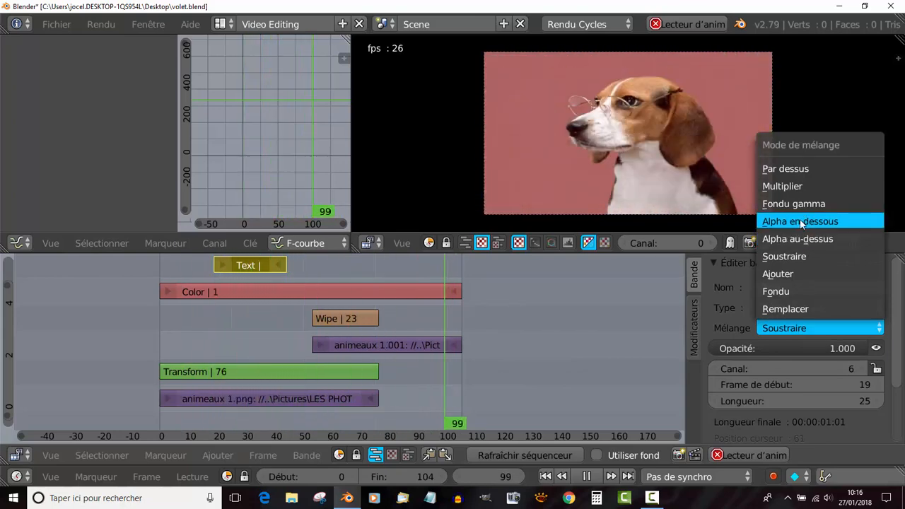
{"action": "left_click", "coordinate": [802, 222]}
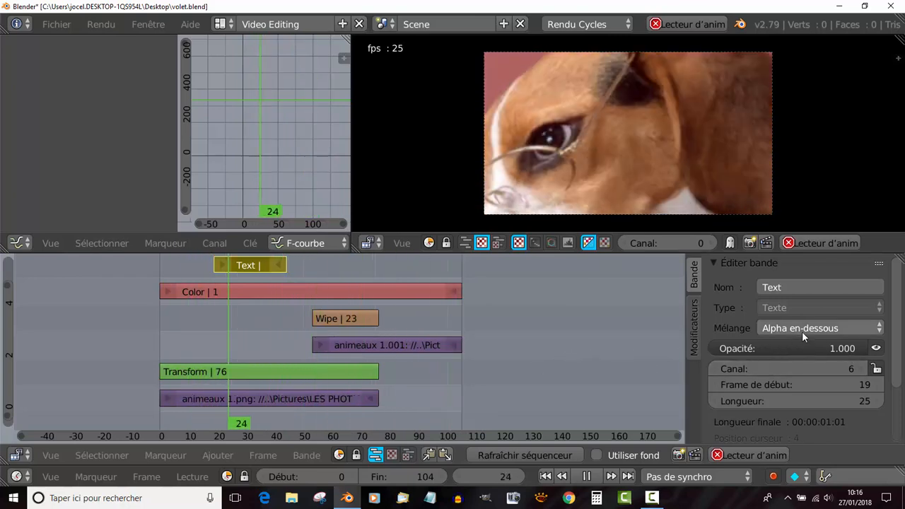
{"action": "left_click", "coordinate": [802, 328]}
{"action": "left_click", "coordinate": [821, 222]}
{"action": "left_click", "coordinate": [801, 328]}
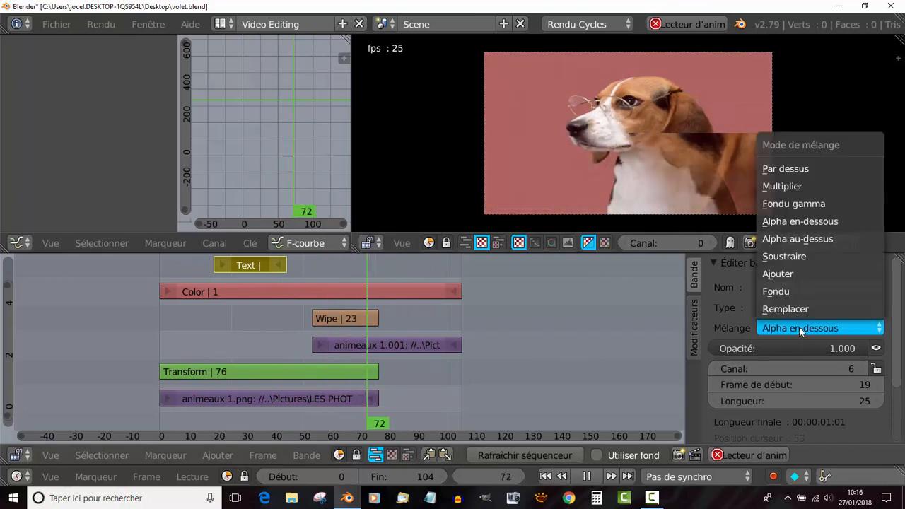
{"action": "left_click", "coordinate": [803, 237]}
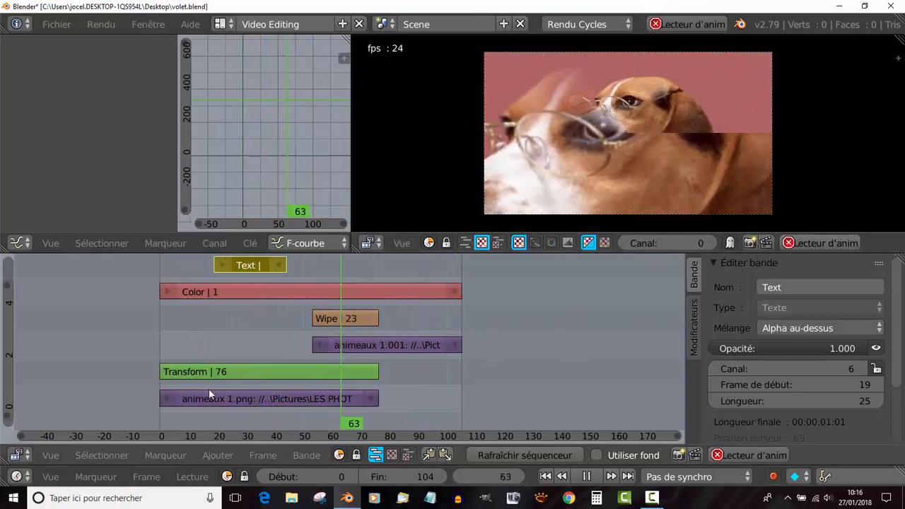
Move the Transform, second image, Wipe, Color and Text strips up one channel, and return the Transform strip to channel 2
{"action": "scroll", "coordinate": [448, 384], "scroll_direction": "down", "scroll_amount": 3}
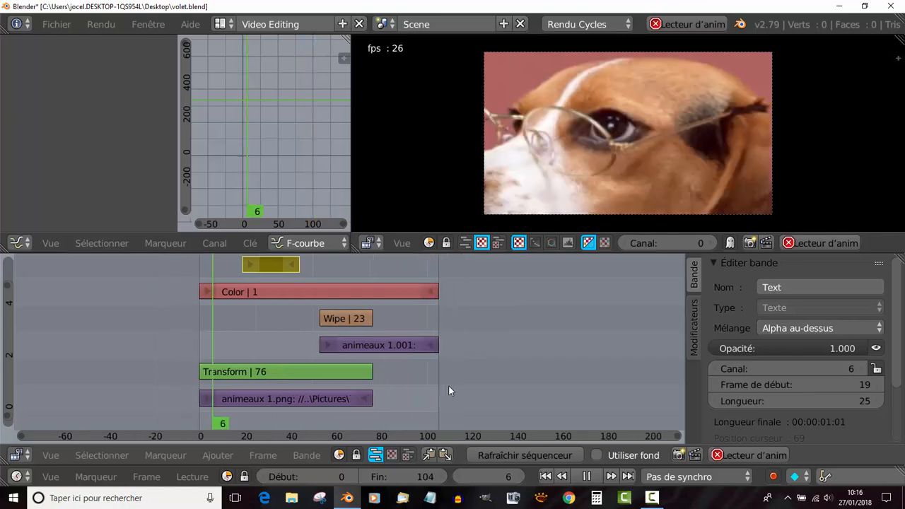
{"action": "scroll", "coordinate": [448, 385], "scroll_direction": "up", "scroll_amount": 2}
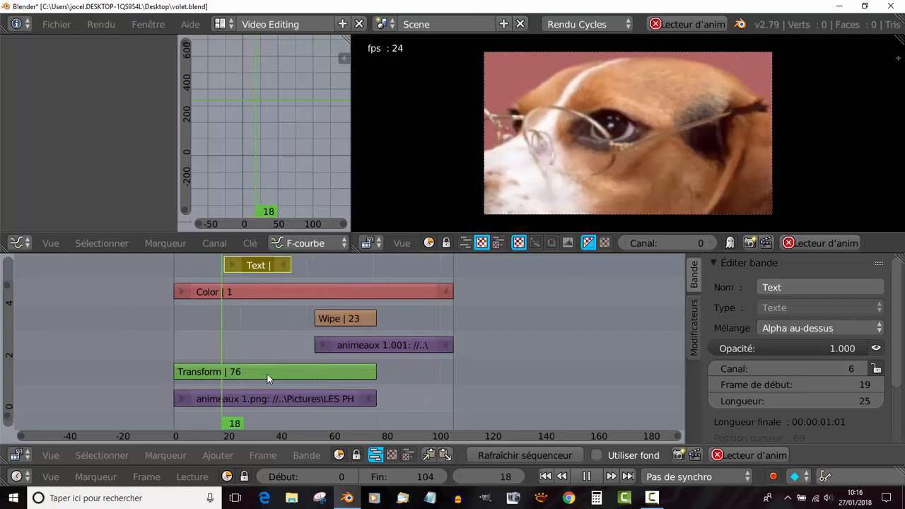
{"action": "left_click", "coordinate": [267, 374]}
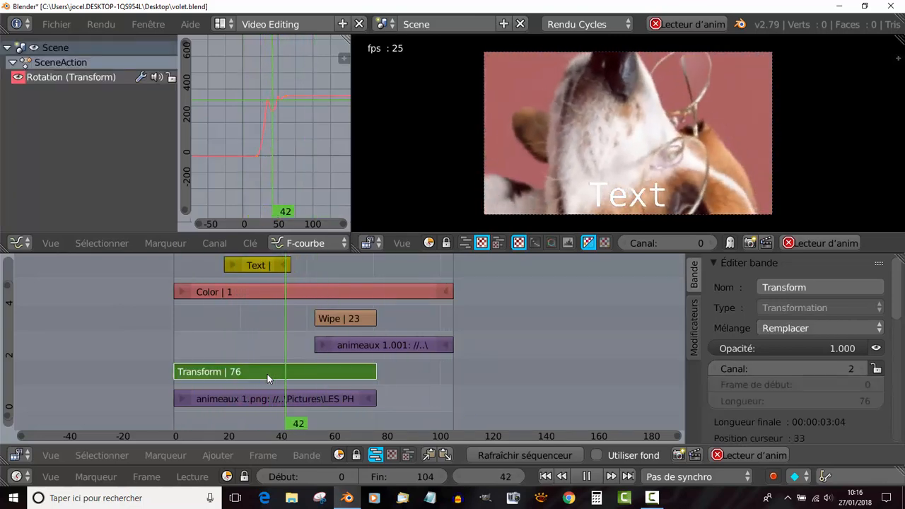
{"action": "left_click", "coordinate": [381, 345]}
{"action": "left_click", "coordinate": [348, 315]}
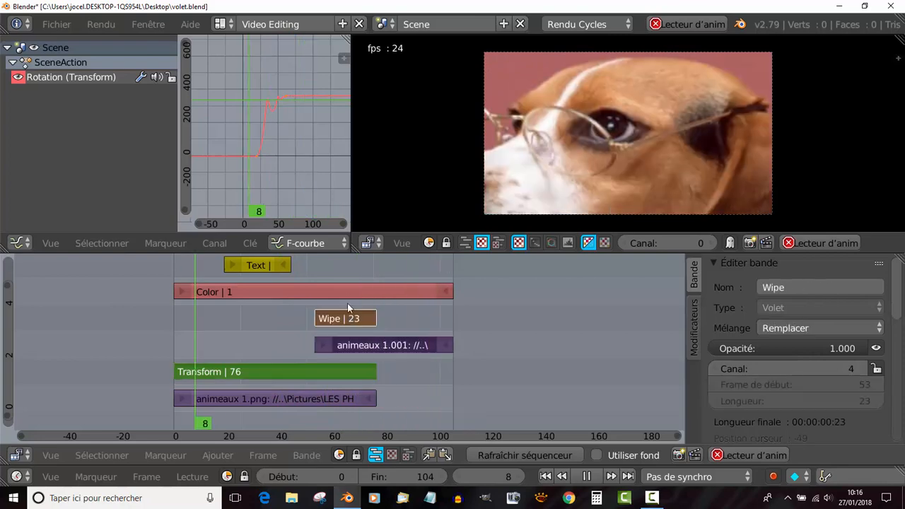
{"action": "left_click", "coordinate": [348, 294]}
{"action": "scroll", "coordinate": [337, 351], "scroll_direction": "down", "scroll_amount": 1}
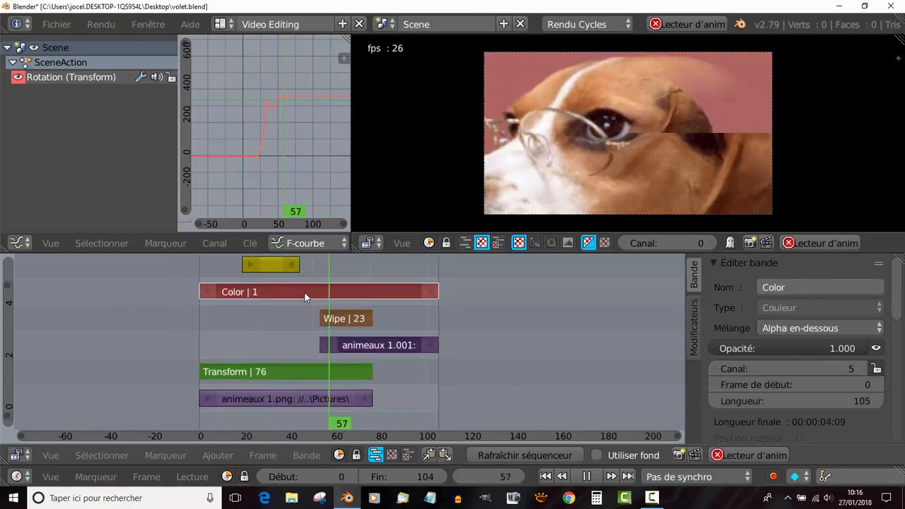
{"action": "left_click", "coordinate": [281, 266]}
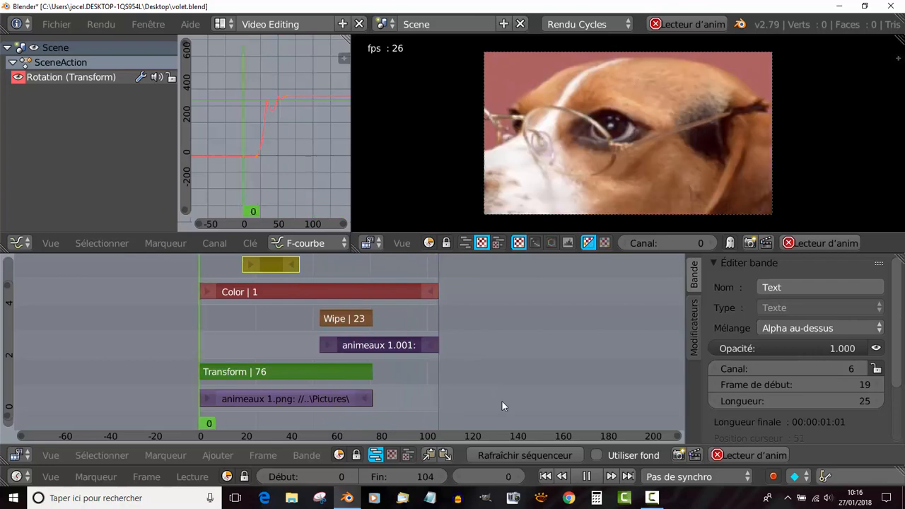
{"action": "key", "text": "g"}
{"action": "left_click", "coordinate": [502, 382]}
{"action": "middle_click_drag", "start_coordinate": [501, 382], "coordinate": [501, 321], "text": "ctrl"}
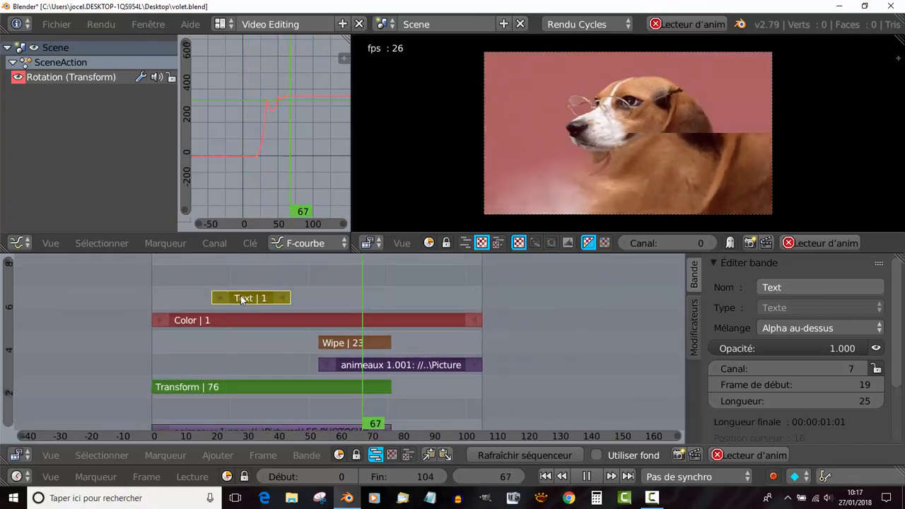
{"action": "right_click_drag", "start_coordinate": [249, 385], "coordinate": [248, 402]}
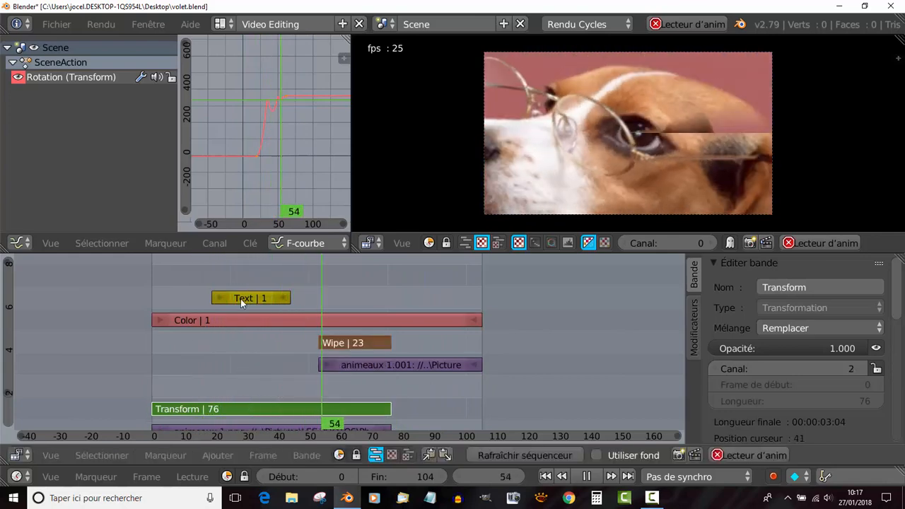
Try the Text strip on channels 3 and 8, and stretch it there to span frames 0 to 103
{"action": "right_click_drag", "start_coordinate": [240, 298], "coordinate": [244, 388]}
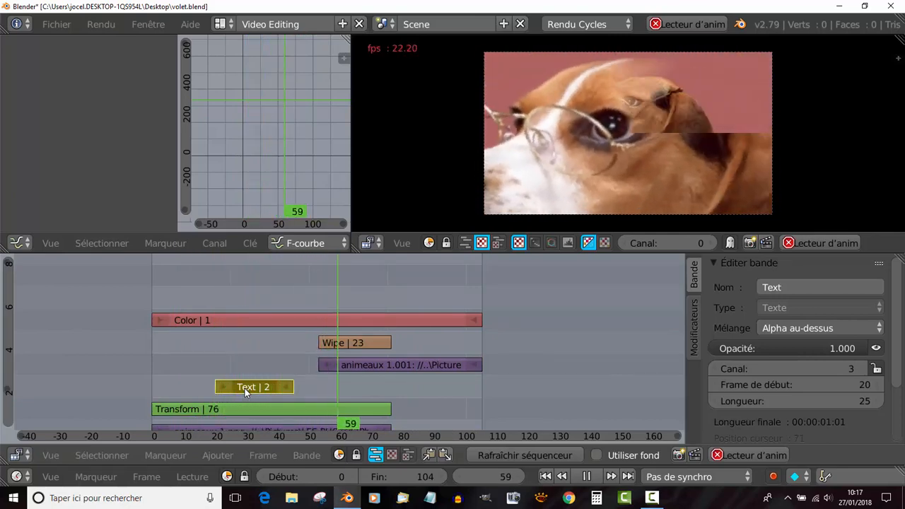
{"action": "right_click_drag", "start_coordinate": [245, 388], "coordinate": [215, 280]}
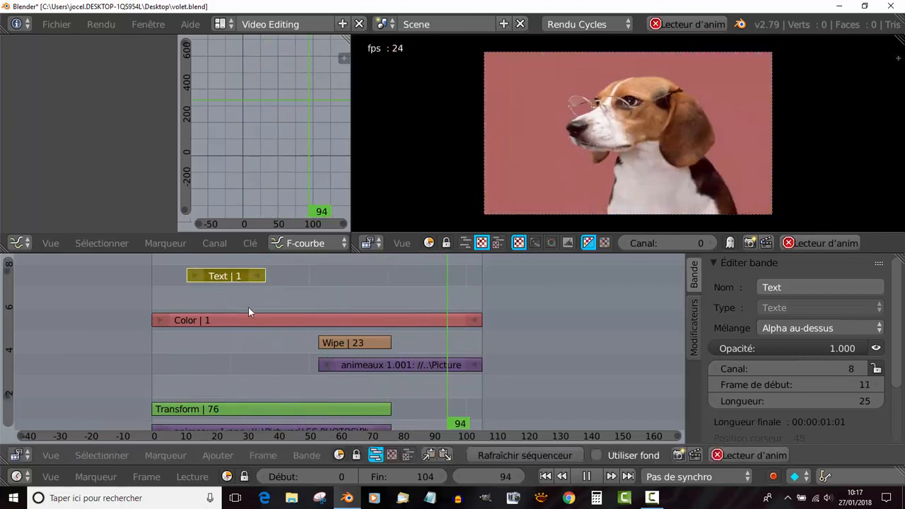
{"action": "right_click_drag", "start_coordinate": [193, 277], "coordinate": [160, 282]}
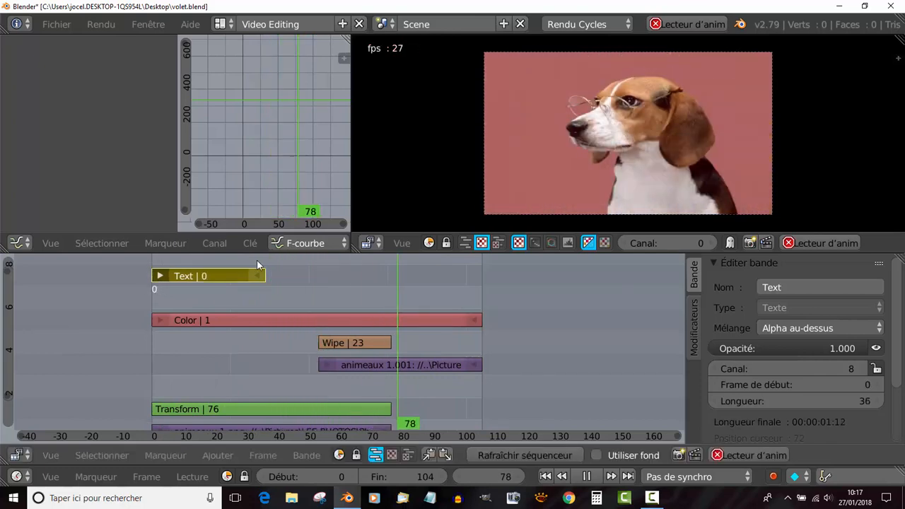
{"action": "right_click_drag", "start_coordinate": [261, 276], "coordinate": [474, 277]}
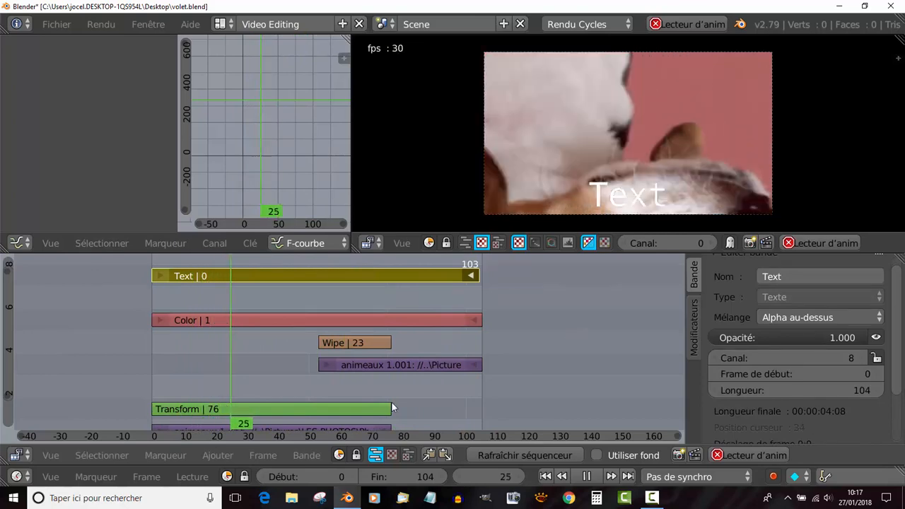
Undo the Text strip's stretching and channel moves, along with the Transform strip's return to channel 2
{"action": "key", "text": "ctrl+z"}
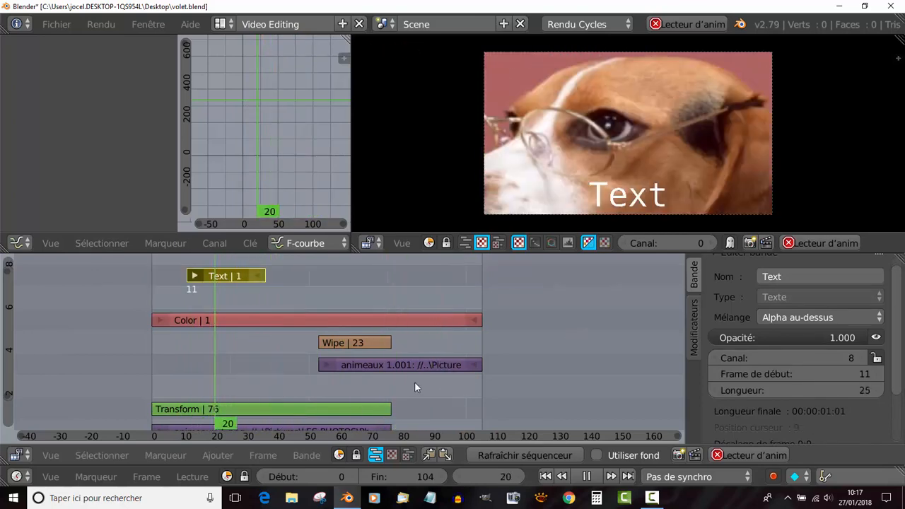
{"action": "key", "text": "ctrl+z"}
{"action": "key", "text": "ctrl+z"}
{"action": "key", "text": "ctrl+z"}
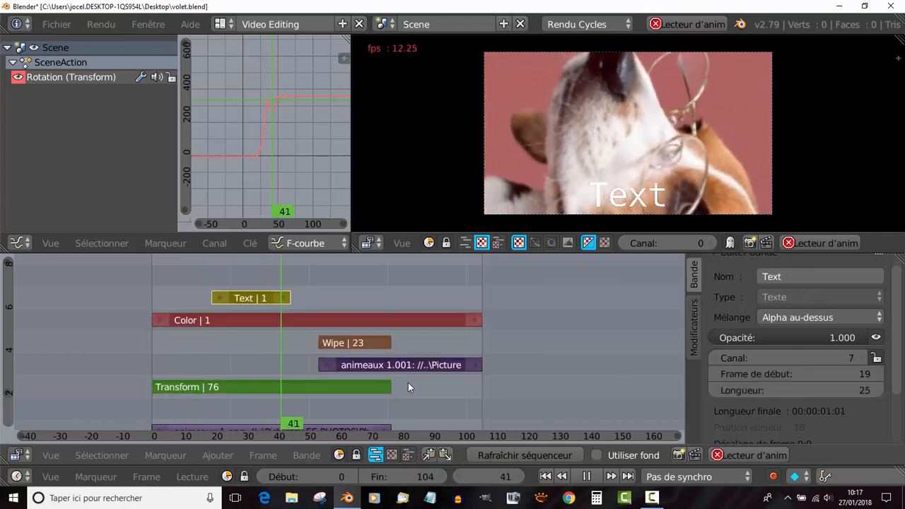
Stretch both ends of the Text strip on channel 7 so it spans frames 0 to 104
{"action": "right_click_drag", "start_coordinate": [215, 298], "coordinate": [159, 302]}
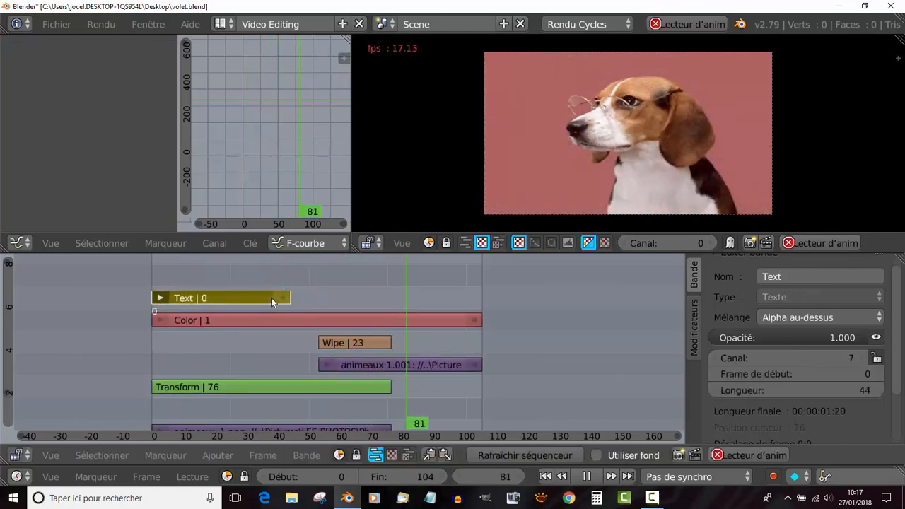
{"action": "right_click_drag", "start_coordinate": [286, 299], "coordinate": [478, 298]}
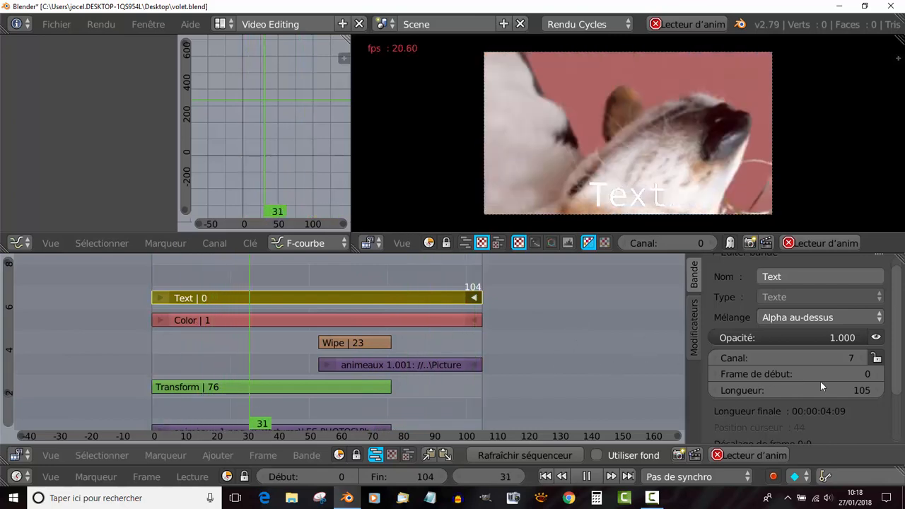
Expand the Text strip's effect settings and set the text color to red, about RGB 1.000, 0.225, 0.309
{"action": "mouse_move", "coordinate": [900, 355]}
{"action": "left_mouse_down"}
{"action": "mouse_move", "coordinate": [901, 384]}
{"action": "mouse_move", "coordinate": [902, 358]}
{"action": "left_mouse_up"}
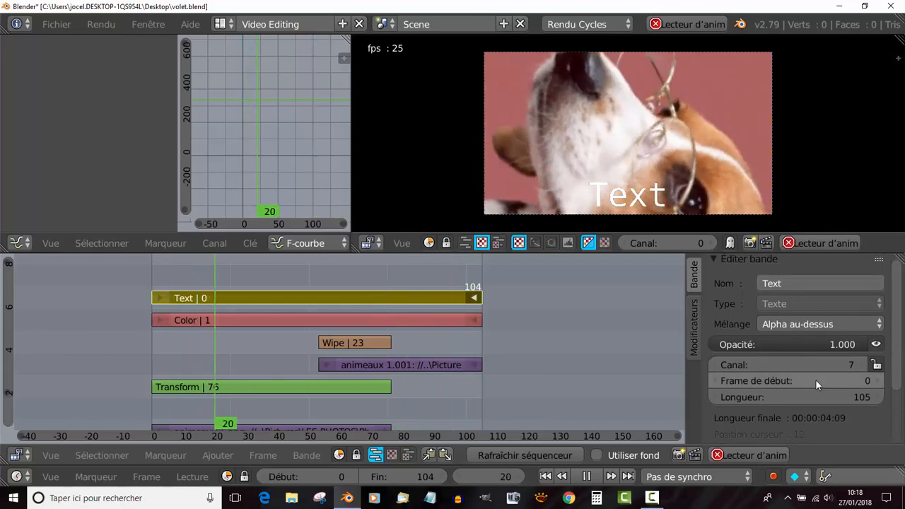
{"action": "scroll", "coordinate": [817, 382], "scroll_direction": "down", "scroll_amount": 3}
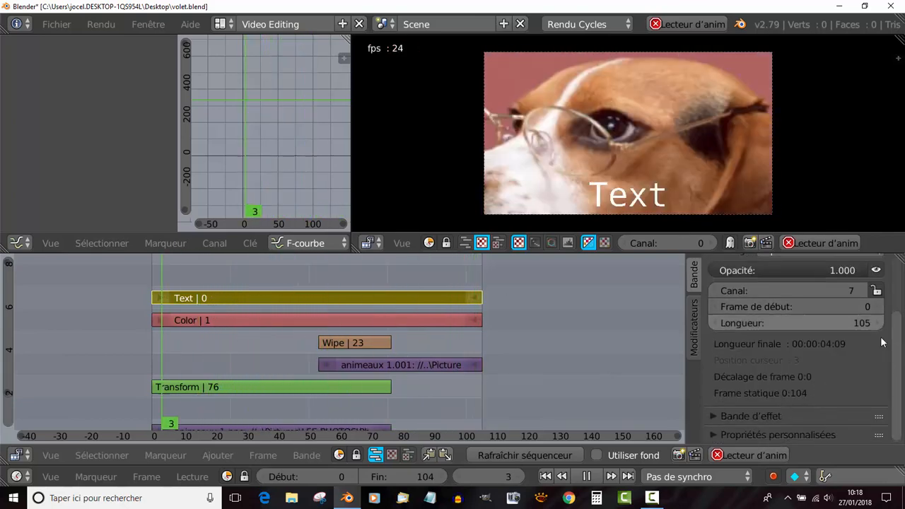
{"action": "scroll", "coordinate": [821, 379], "scroll_direction": "up", "scroll_amount": 4}
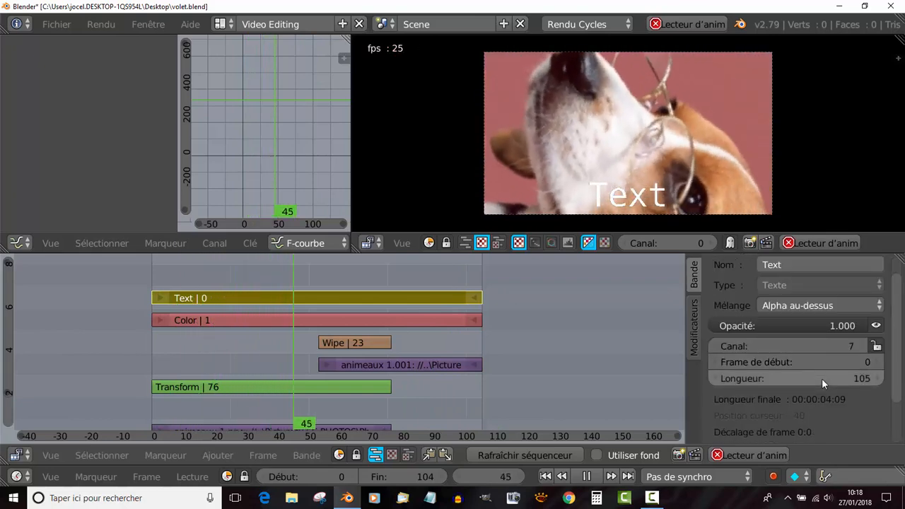
{"action": "scroll", "coordinate": [821, 378], "scroll_direction": "down", "scroll_amount": 4}
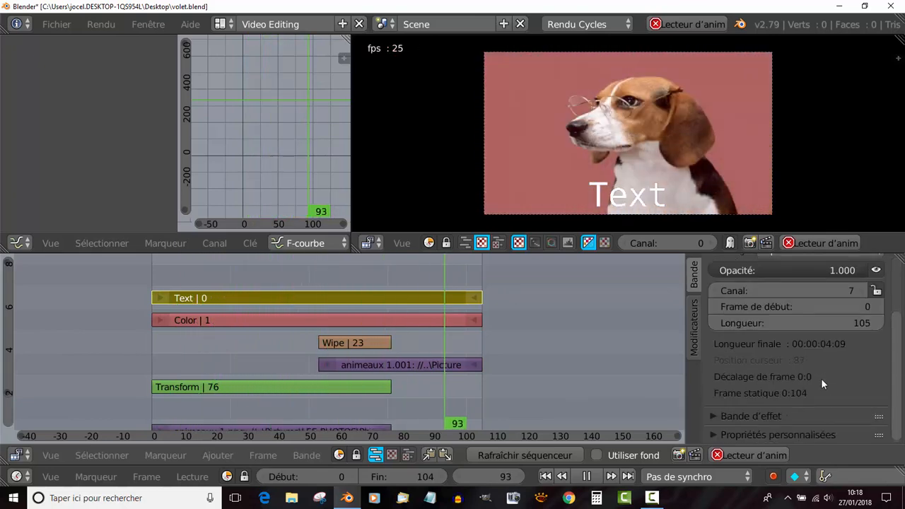
{"action": "left_click", "coordinate": [718, 416]}
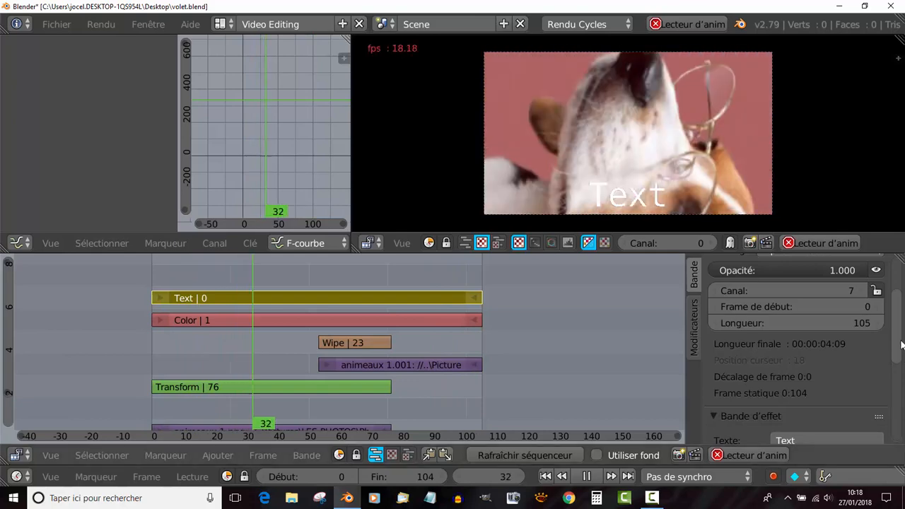
{"action": "scroll", "coordinate": [903, 392], "scroll_direction": "down", "scroll_amount": 4}
{"action": "scroll", "coordinate": [902, 392], "scroll_direction": "down", "scroll_amount": 2}
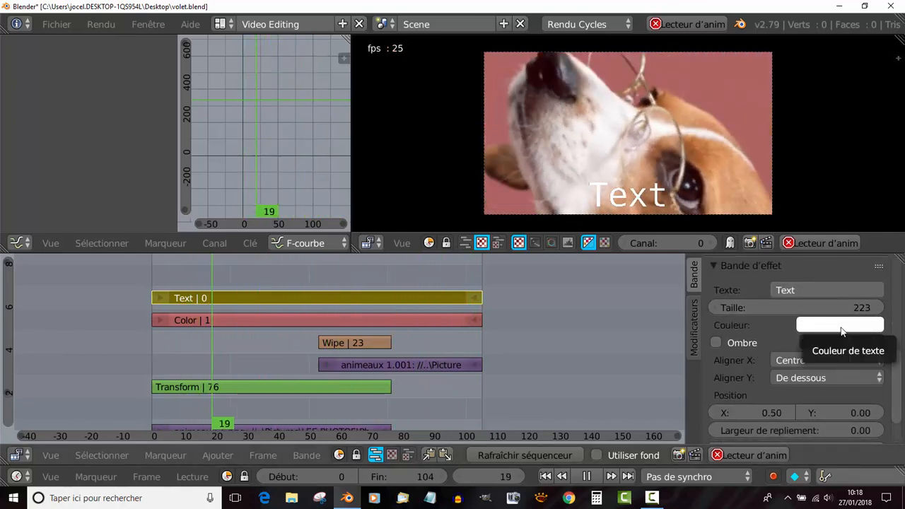
{"action": "left_click", "coordinate": [841, 331]}
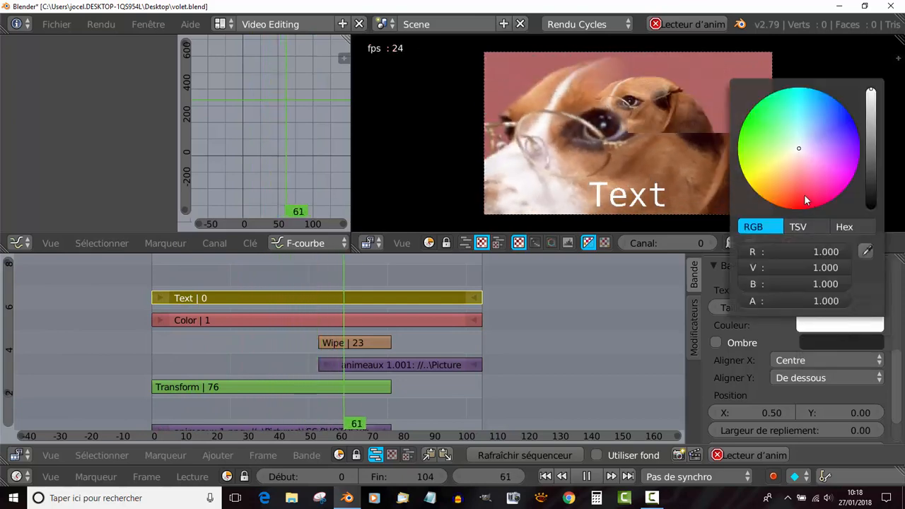
{"action": "left_click", "coordinate": [804, 195]}
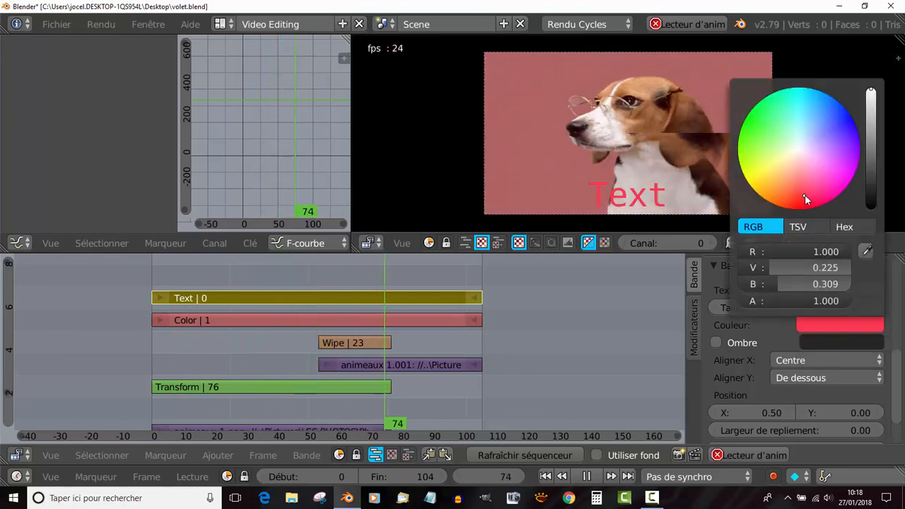
{"action": "left_click", "coordinate": [830, 345]}
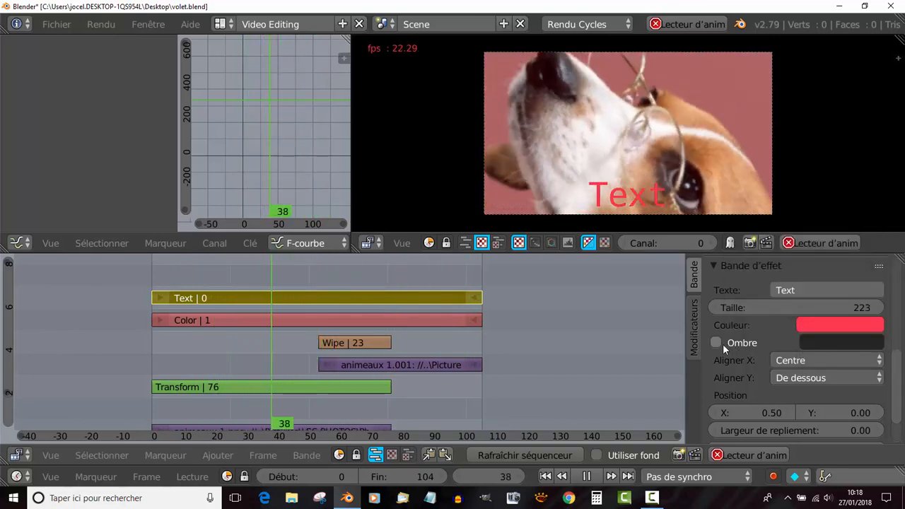
Enable the text's shadow (Ombre) and set the shadow color to white
{"action": "left_click", "coordinate": [717, 342]}
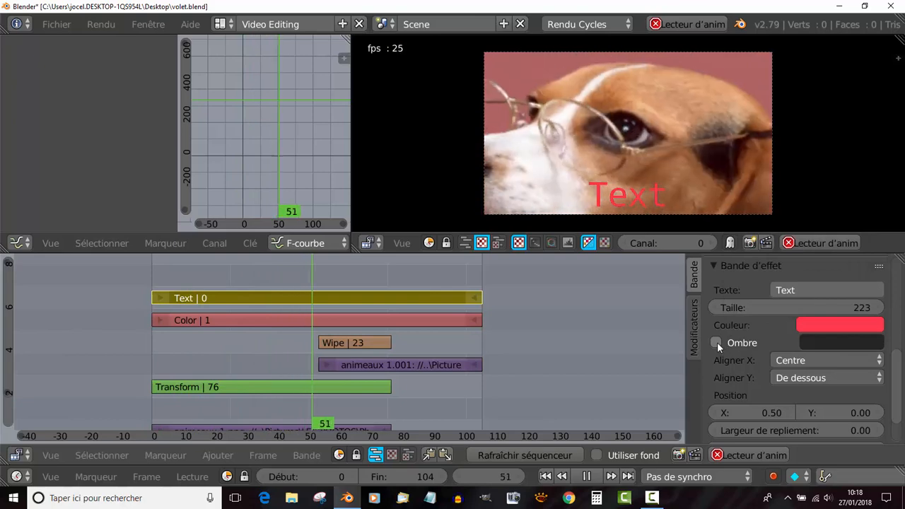
{"action": "left_click", "coordinate": [840, 343]}
{"action": "left_click_drag", "start_coordinate": [871, 224], "coordinate": [871, 110]}
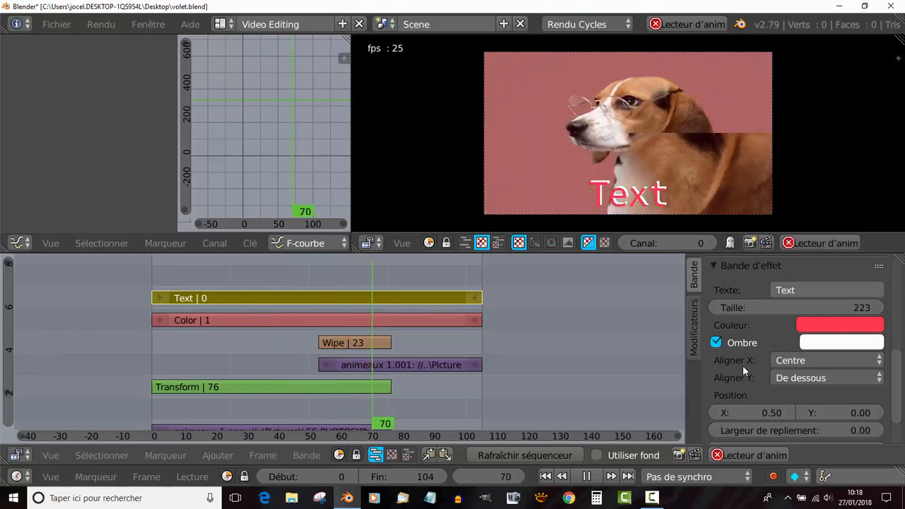
Keep the text's X alignment at Centre, try De dessus for Y alignment, and return it to De dessous
{"action": "left_click", "coordinate": [836, 361]}
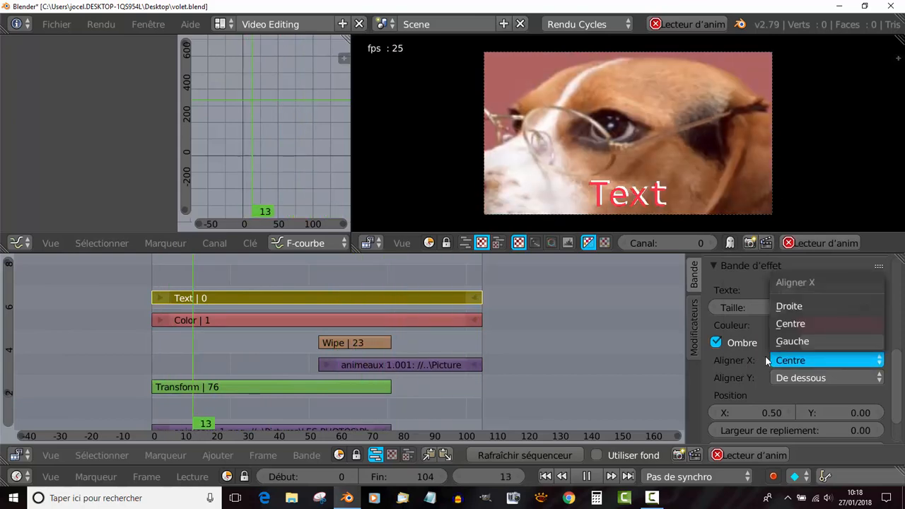
{"action": "left_click", "coordinate": [817, 323]}
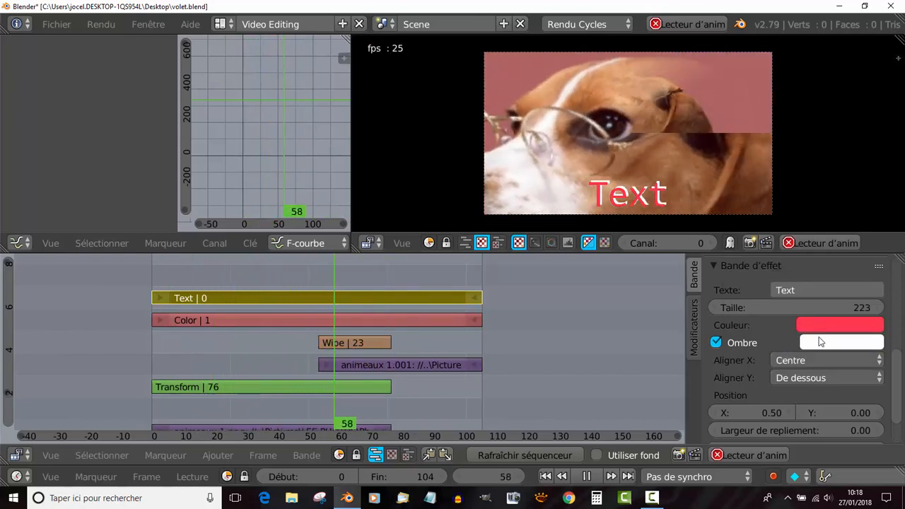
{"action": "left_click", "coordinate": [822, 378]}
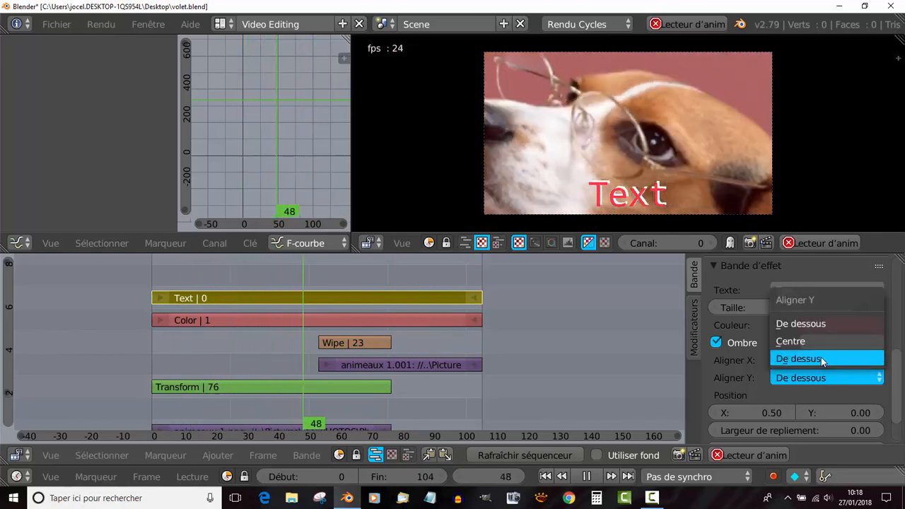
{"action": "left_click", "coordinate": [821, 358]}
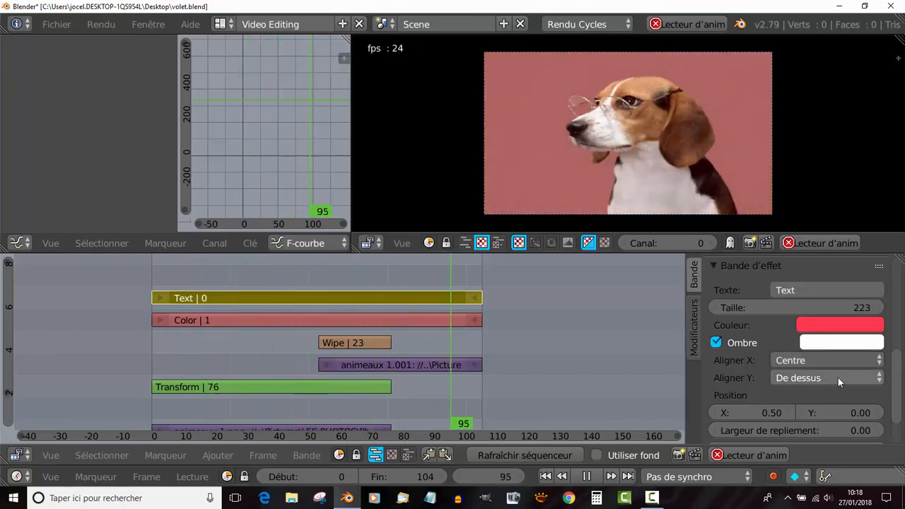
{"action": "left_click", "coordinate": [829, 377]}
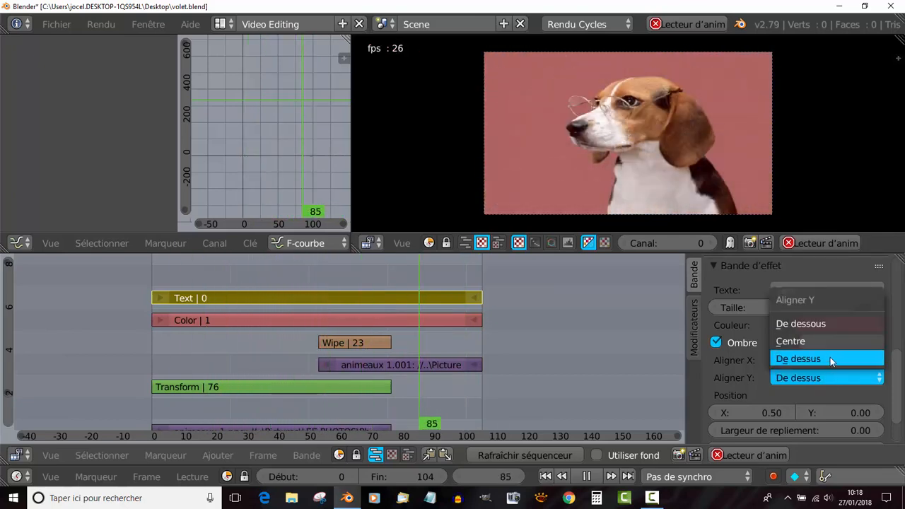
{"action": "left_click", "coordinate": [830, 323]}
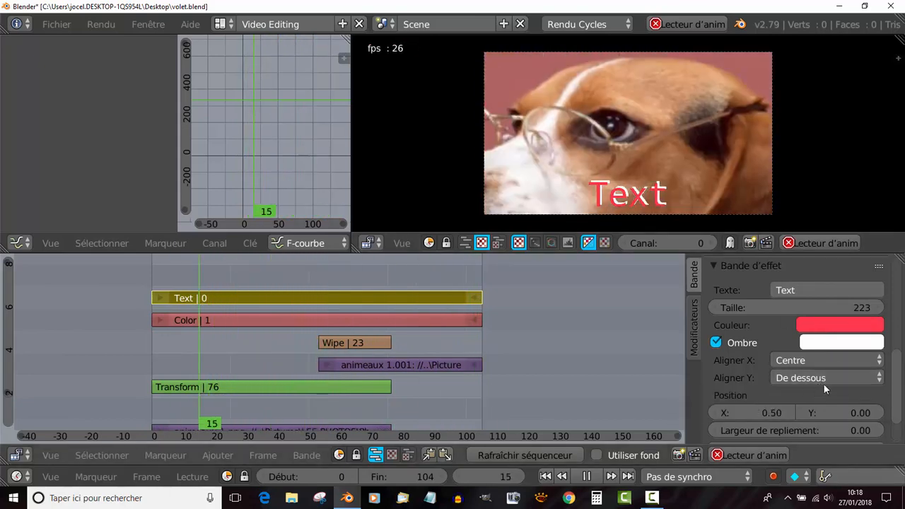
Set the text's Y alignment to De dessus and raise its Y position to 1.00
{"action": "scroll", "coordinate": [823, 390], "scroll_direction": "down", "scroll_amount": 2}
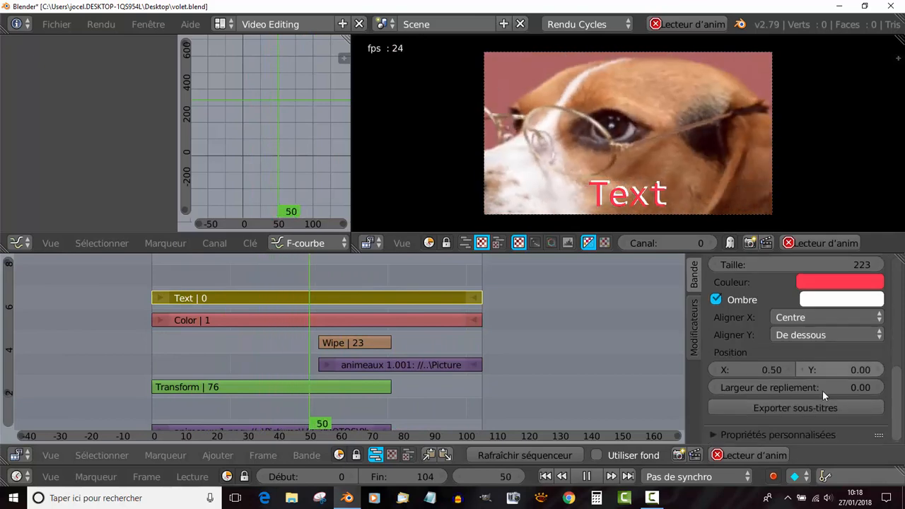
{"action": "left_click", "coordinate": [815, 338]}
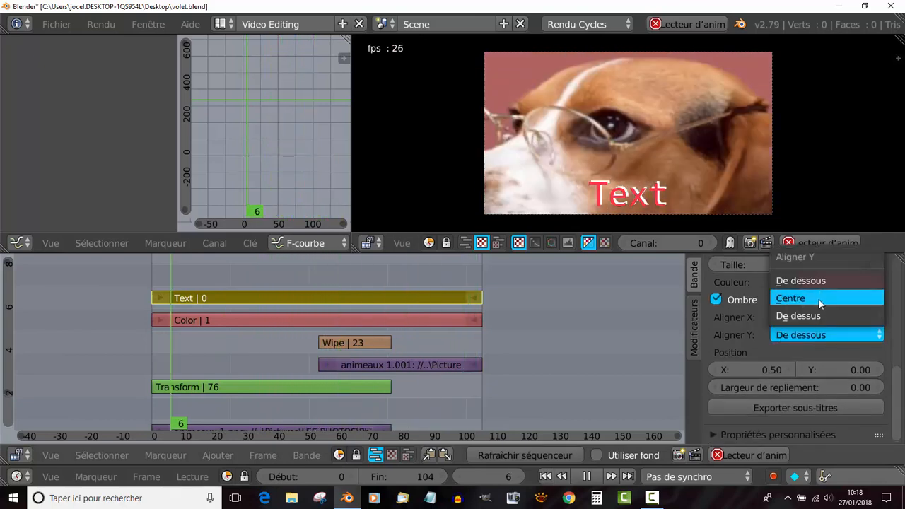
{"action": "left_click", "coordinate": [818, 317]}
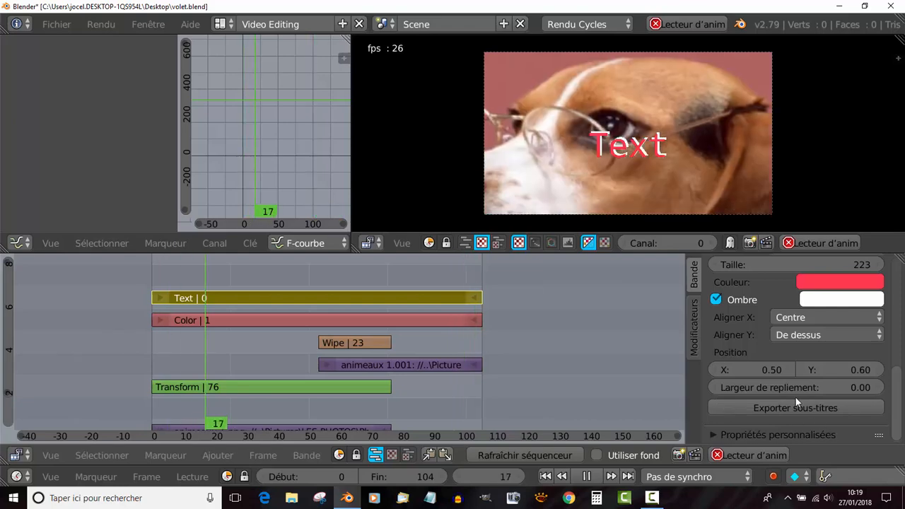
{"action": "left_click_drag", "start_coordinate": [830, 368], "coordinate": [874, 367]}
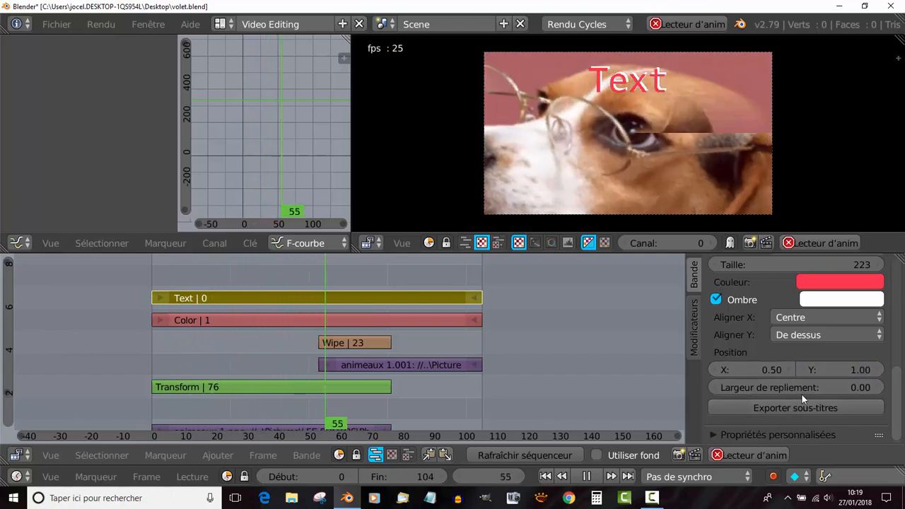
Try a text wrap width (Largeur de repliement) of 0.58, and reduce it to 0.33
{"action": "left_click_drag", "start_coordinate": [797, 391], "coordinate": [771, 402]}
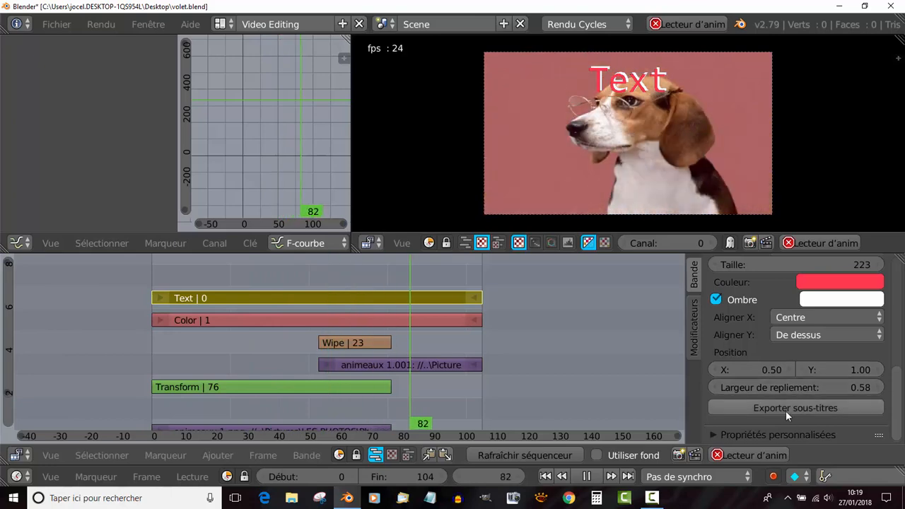
{"action": "left_click_drag", "start_coordinate": [810, 387], "coordinate": [753, 387]}
Set the text's Y alignment to Centre and lower its Y position to 0.86
{"action": "left_click", "coordinate": [801, 336]}
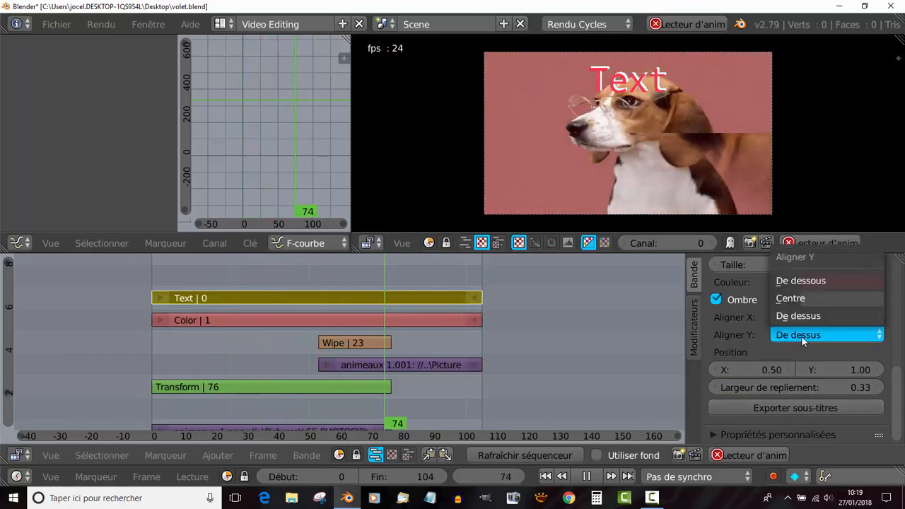
{"action": "left_click", "coordinate": [804, 298]}
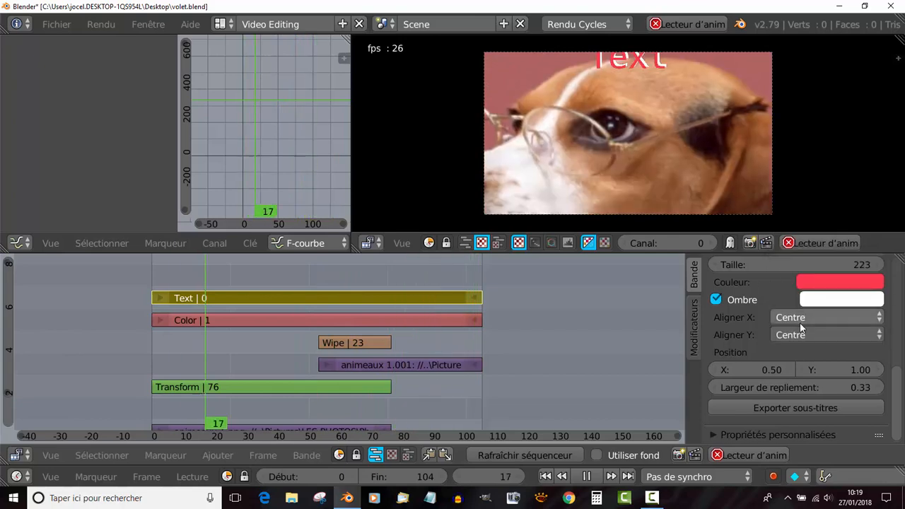
{"action": "left_click_drag", "start_coordinate": [838, 370], "coordinate": [811, 369]}
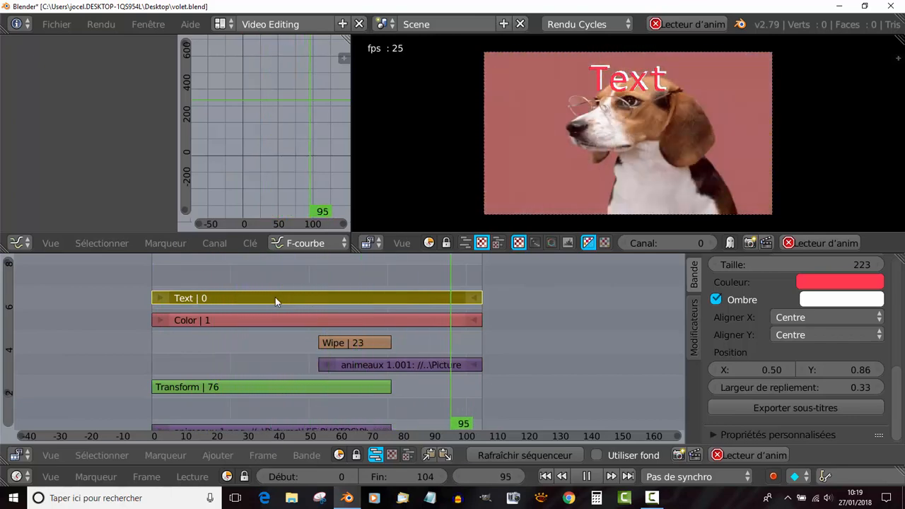
Add a Transformer effect strip above the selected Text strip
{"action": "left_click", "coordinate": [217, 455]}
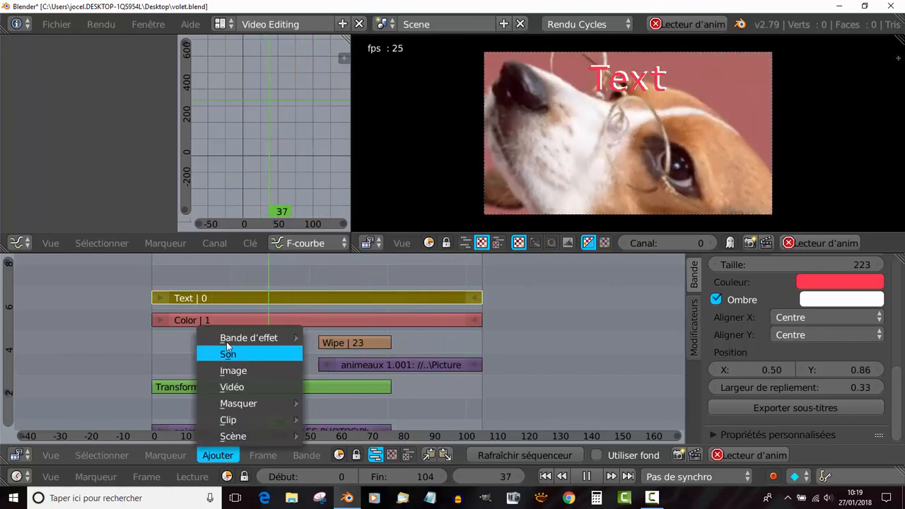
{"action": "mouse_move", "coordinate": [226, 340]}
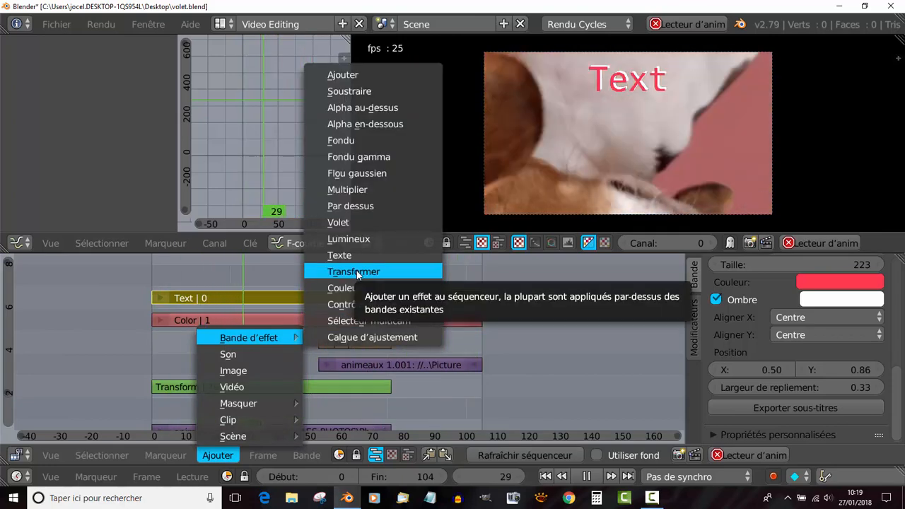
{"action": "left_click", "coordinate": [357, 272]}
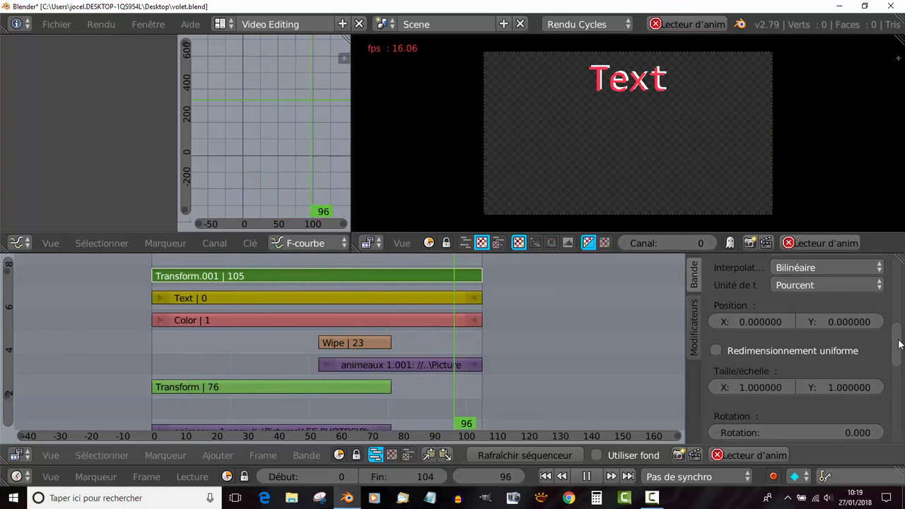
{"action": "scroll", "coordinate": [902, 324], "scroll_direction": "up", "scroll_amount": 1}
{"action": "scroll", "coordinate": [902, 324], "scroll_direction": "up", "scroll_amount": 3}
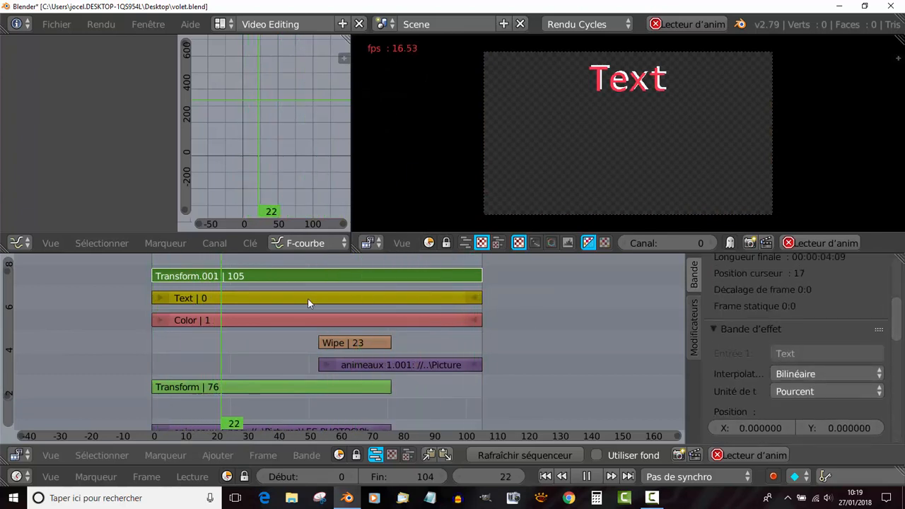
Shift the Text strip one frame earlier and set the upper Transform strip's blend mode to Alpha au-dessus
{"action": "mouse_move", "coordinate": [301, 299]}
{"action": "right_mouse_down"}
{"action": "mouse_move", "coordinate": [301, 286]}
{"action": "mouse_move", "coordinate": [299, 295]}
{"action": "right_mouse_up"}
{"action": "right_click", "coordinate": [305, 276]}
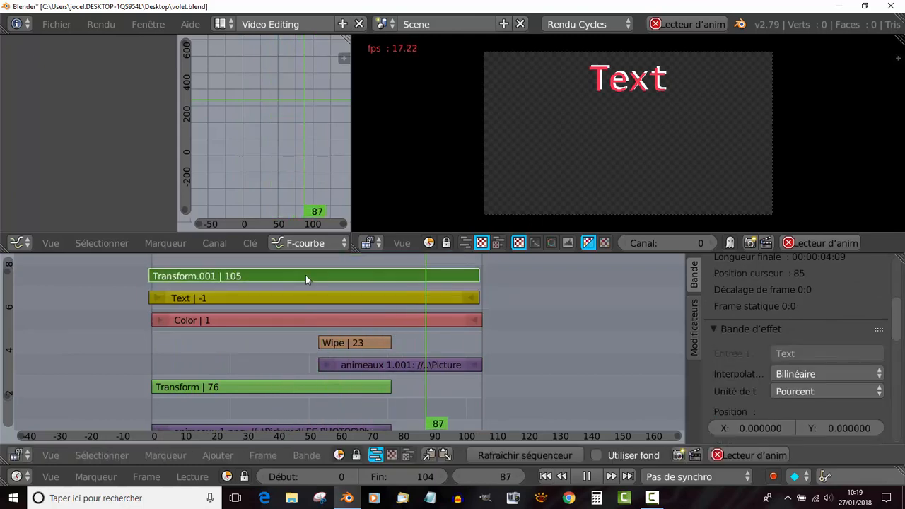
{"action": "scroll", "coordinate": [845, 351], "scroll_direction": "up", "scroll_amount": 3}
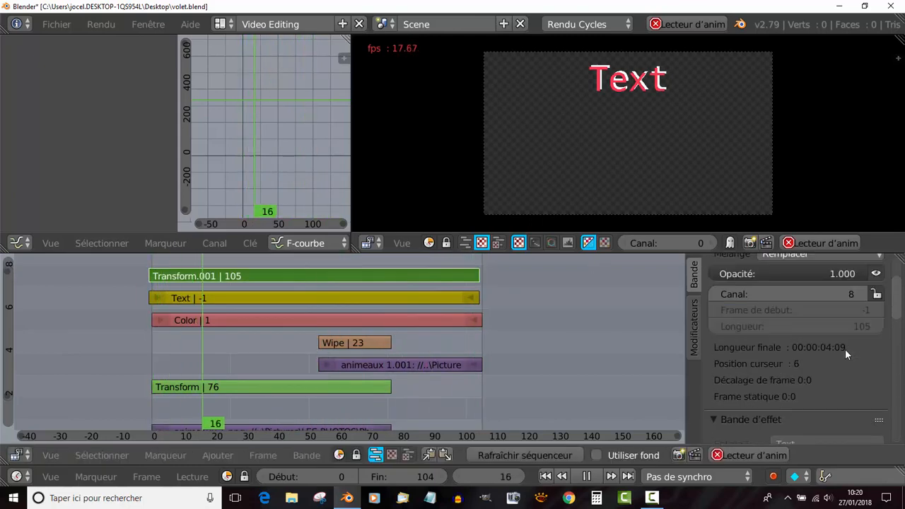
{"action": "scroll", "coordinate": [845, 348], "scroll_direction": "up", "scroll_amount": 2}
{"action": "left_click", "coordinate": [802, 322]}
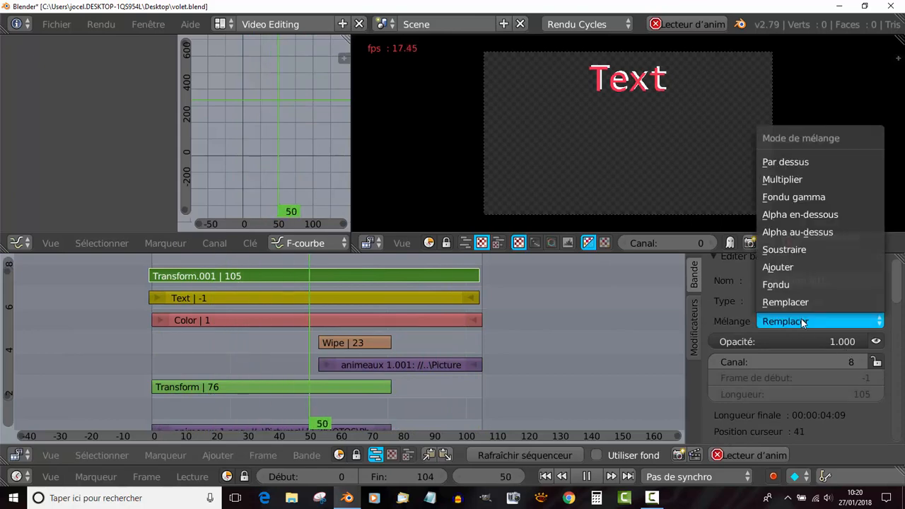
{"action": "left_click", "coordinate": [826, 233]}
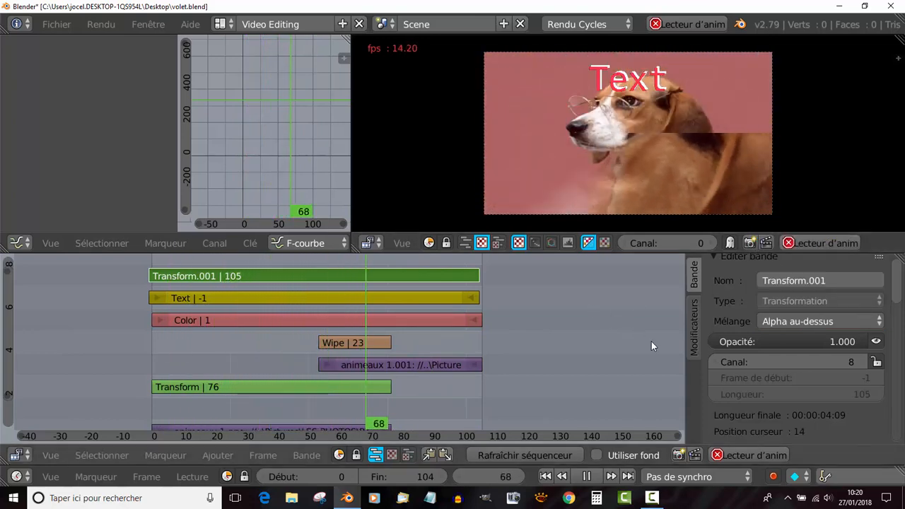
Try Y positions of -1.74 and -0.78 on the upper Transform strip
{"action": "scroll", "coordinate": [903, 340], "scroll_direction": "down", "scroll_amount": 4}
{"action": "scroll", "coordinate": [902, 339], "scroll_direction": "down", "scroll_amount": 5}
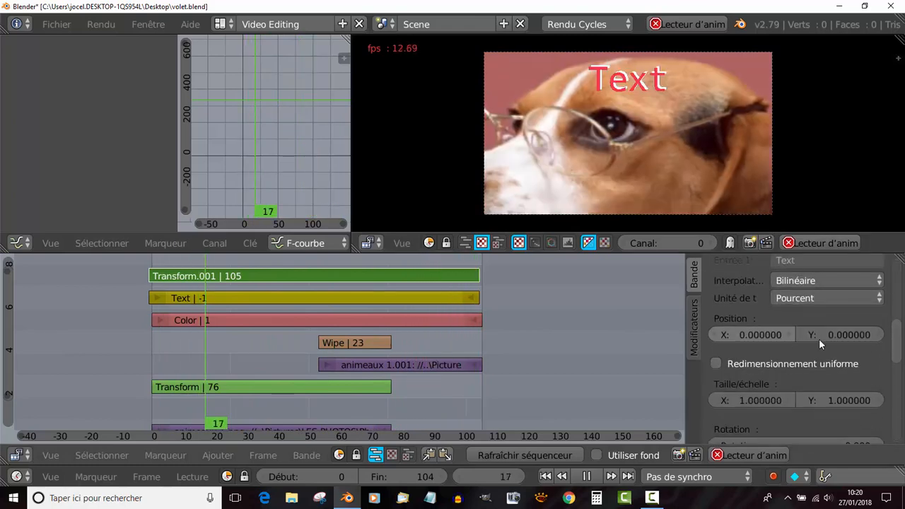
{"action": "left_click_drag", "start_coordinate": [833, 334], "coordinate": [750, 334]}
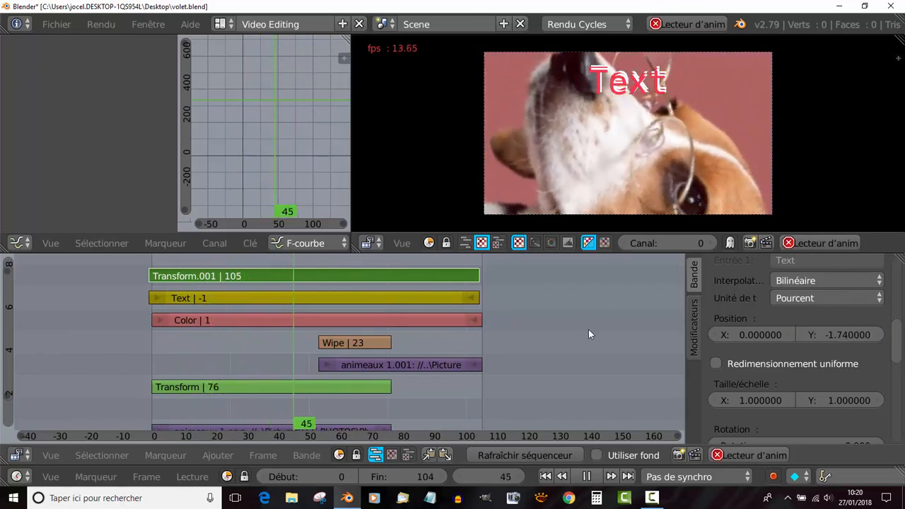
{"action": "mouse_move", "coordinate": [845, 336]}
{"action": "left_mouse_down"}
{"action": "mouse_move", "coordinate": [813, 336]}
{"action": "mouse_move", "coordinate": [832, 335]}
{"action": "left_mouse_up"}
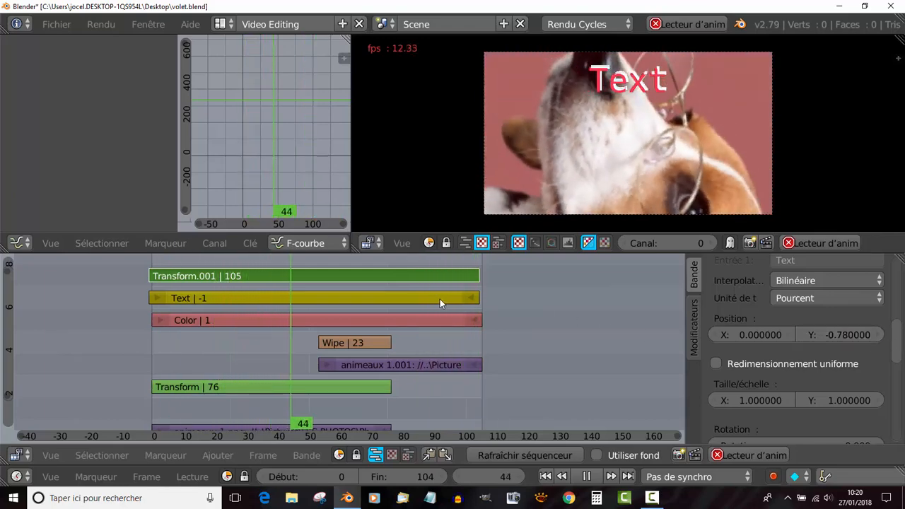
Mute the Text strip beneath the upper Transform strip
{"action": "right_click", "coordinate": [440, 299]}
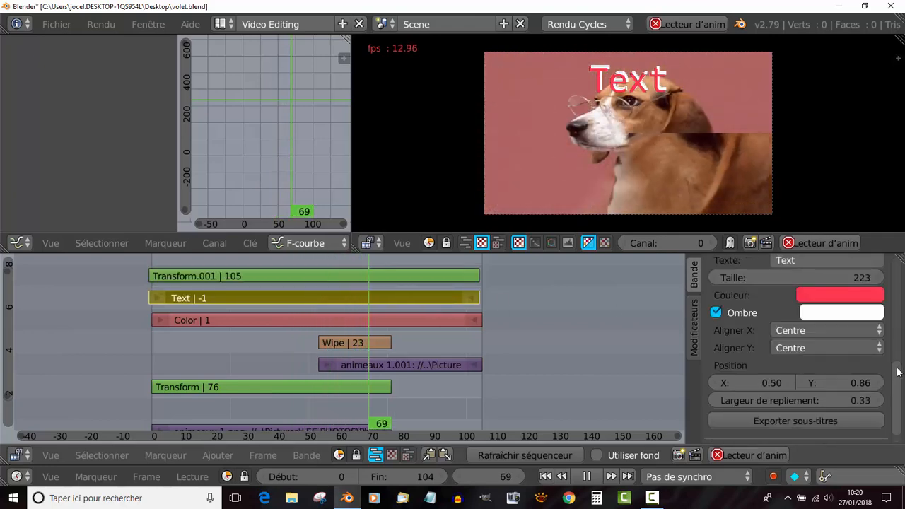
{"action": "scroll", "coordinate": [898, 371], "scroll_direction": "up", "scroll_amount": 6}
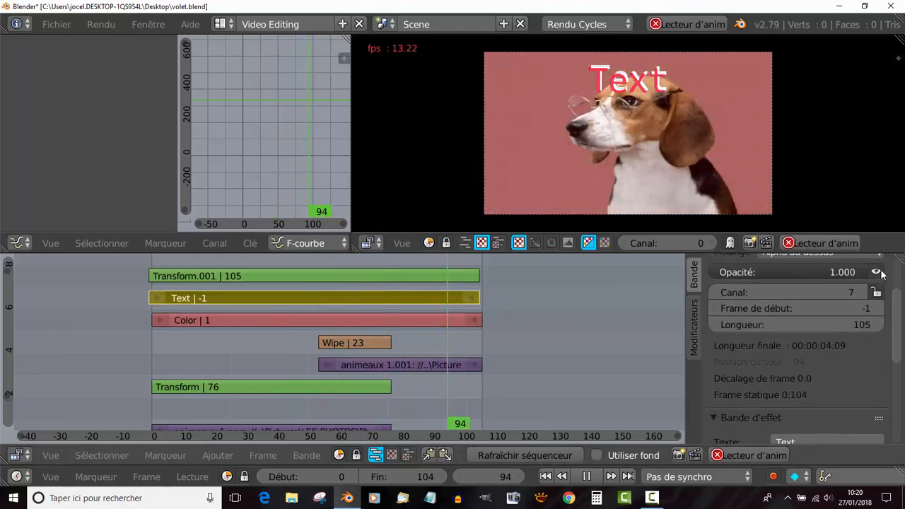
{"action": "left_click", "coordinate": [877, 273]}
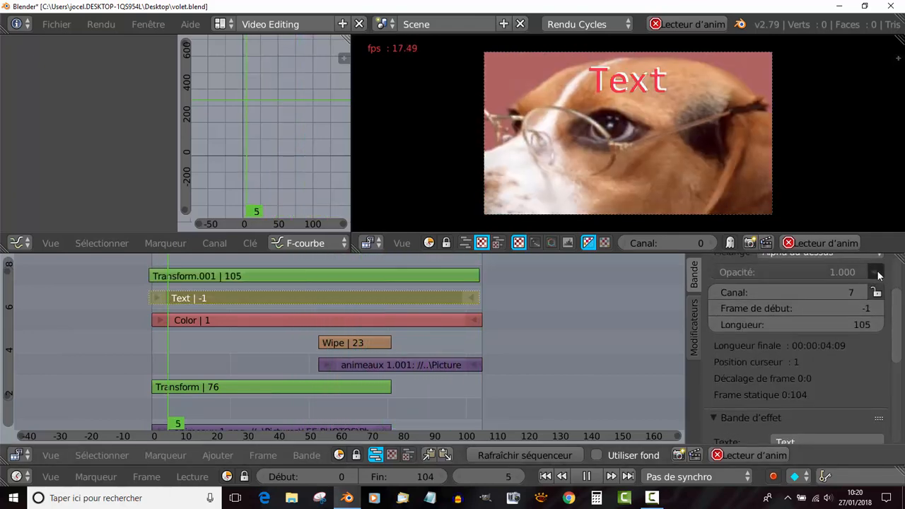
Set the upper Transform strip's Y position to -1.95
{"action": "left_click", "coordinate": [340, 276]}
{"action": "scroll", "coordinate": [814, 371], "scroll_direction": "down", "scroll_amount": 2}
{"action": "scroll", "coordinate": [815, 371], "scroll_direction": "down", "scroll_amount": 5}
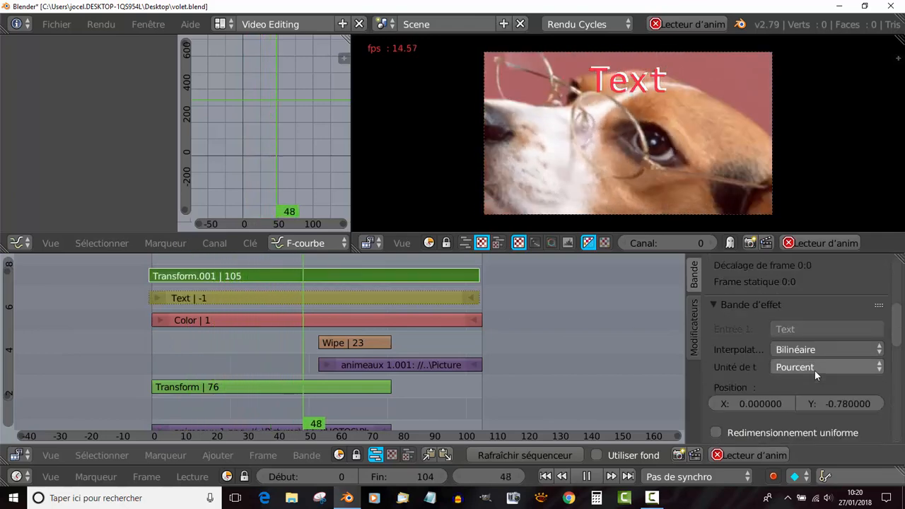
{"action": "left_click_drag", "start_coordinate": [818, 336], "coordinate": [757, 336]}
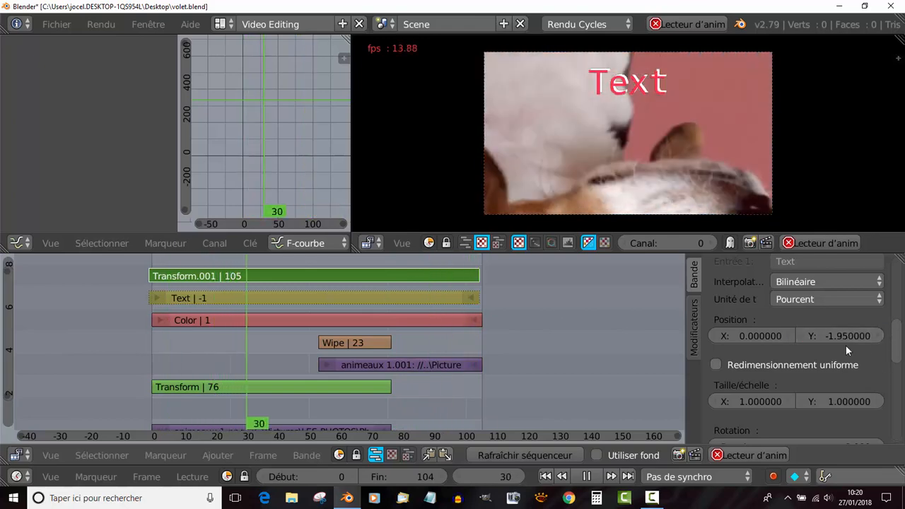
Change the Text strip's wording to "svm6"
{"action": "scroll", "coordinate": [734, 327], "scroll_direction": "up", "scroll_amount": 5}
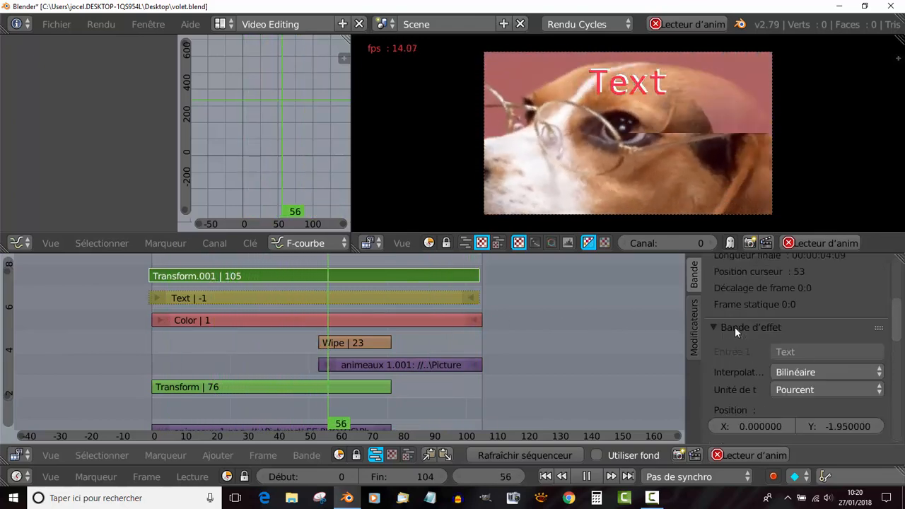
{"action": "scroll", "coordinate": [738, 314], "scroll_direction": "down", "scroll_amount": 2}
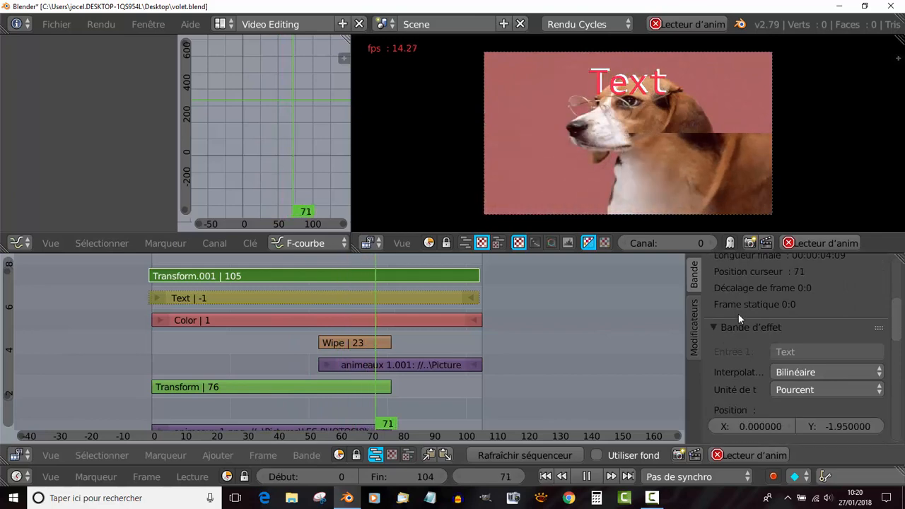
{"action": "left_click", "coordinate": [387, 296]}
{"action": "scroll", "coordinate": [771, 342], "scroll_direction": "down", "scroll_amount": 3}
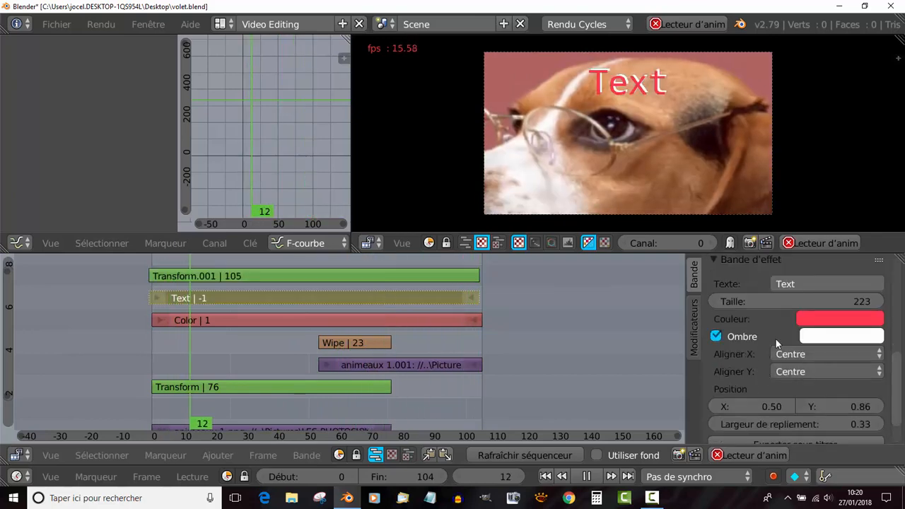
{"action": "scroll", "coordinate": [797, 339], "scroll_direction": "up", "scroll_amount": 2}
{"action": "left_click", "coordinate": [810, 328]}
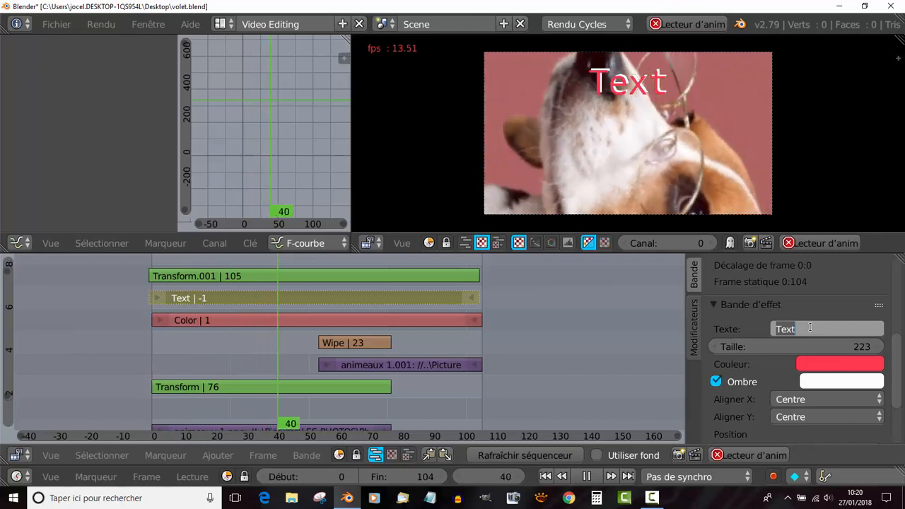
{"action": "key", "text": "BackSpace"}
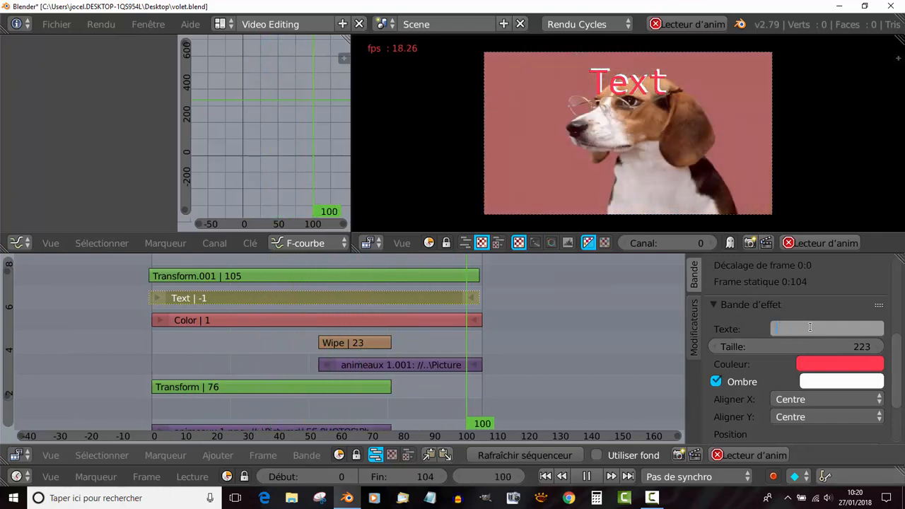
{"action": "type", "text": "svm"}
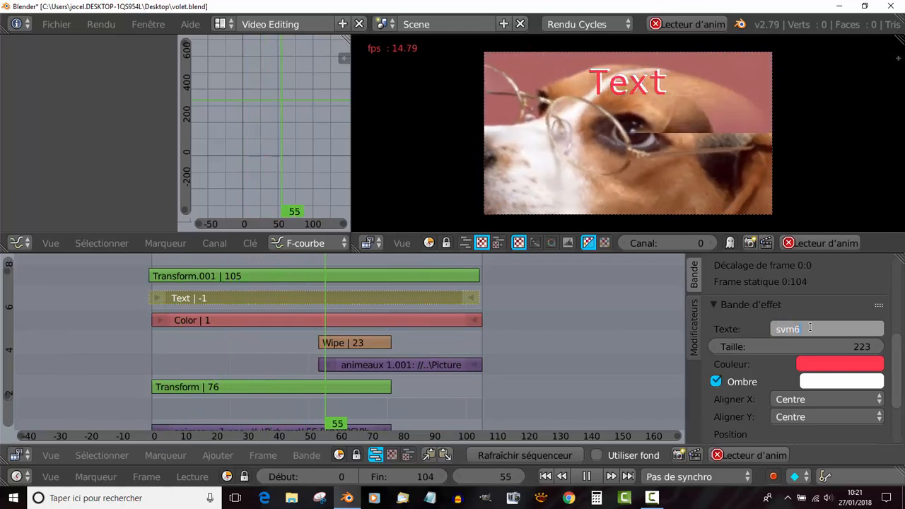
{"action": "type", "text": "6"}
{"action": "key", "text": "Return"}
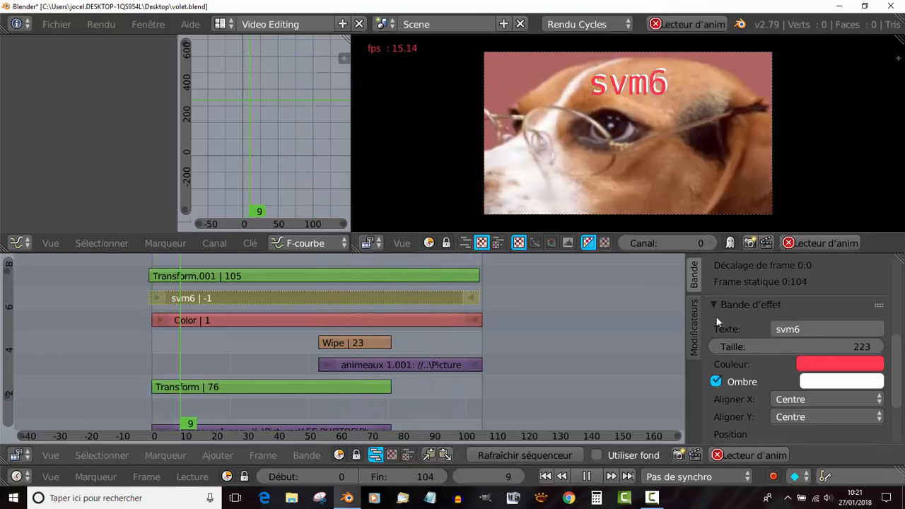
Set the upper Transform strip's X position to about 64.71 and stop the playback
{"action": "left_click", "coordinate": [384, 274]}
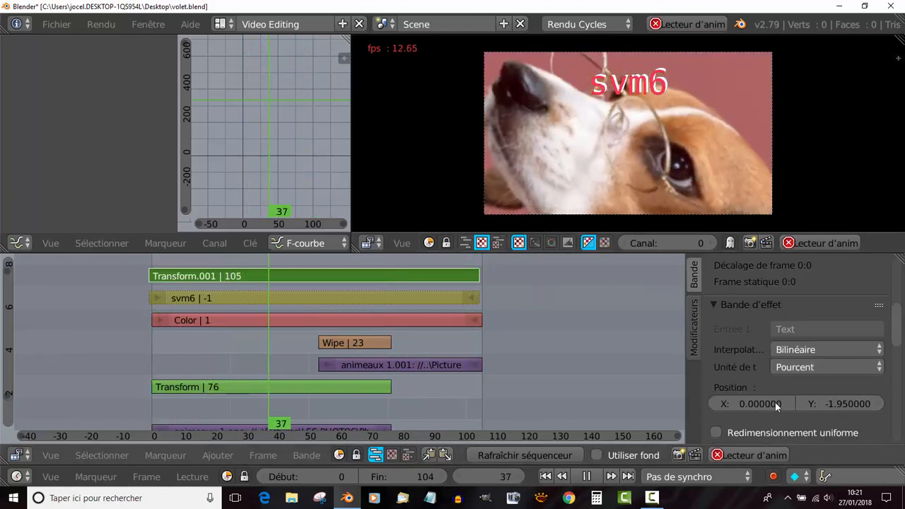
{"action": "left_click_drag", "start_coordinate": [752, 403], "coordinate": [866, 403]}
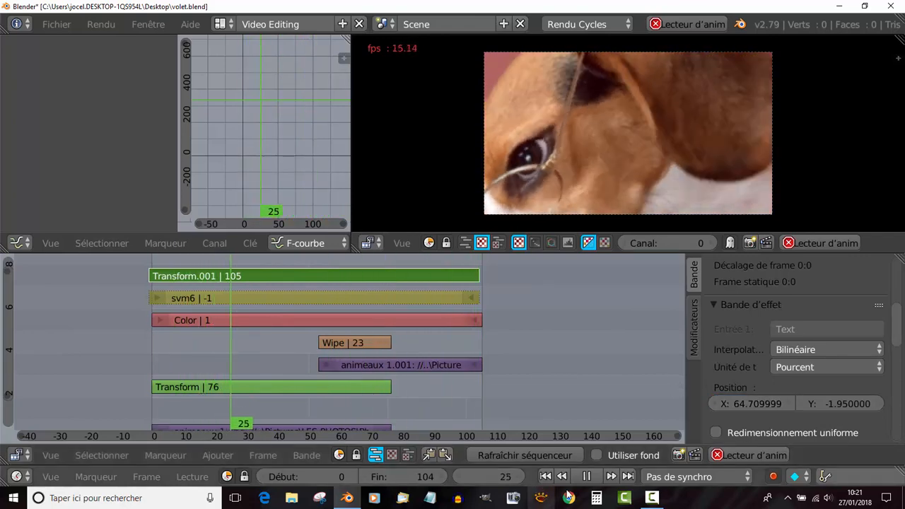
{"action": "key", "text": "alt+a"}
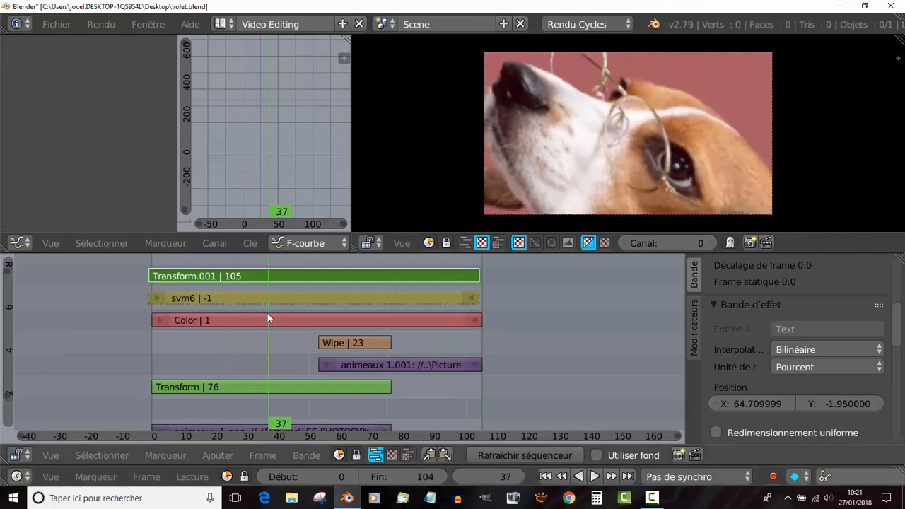
At frame 23, enable automatic keyframing and insert a keyframe on the upper Transform strip's X position
{"action": "left_click_drag", "start_coordinate": [267, 312], "coordinate": [225, 316]}
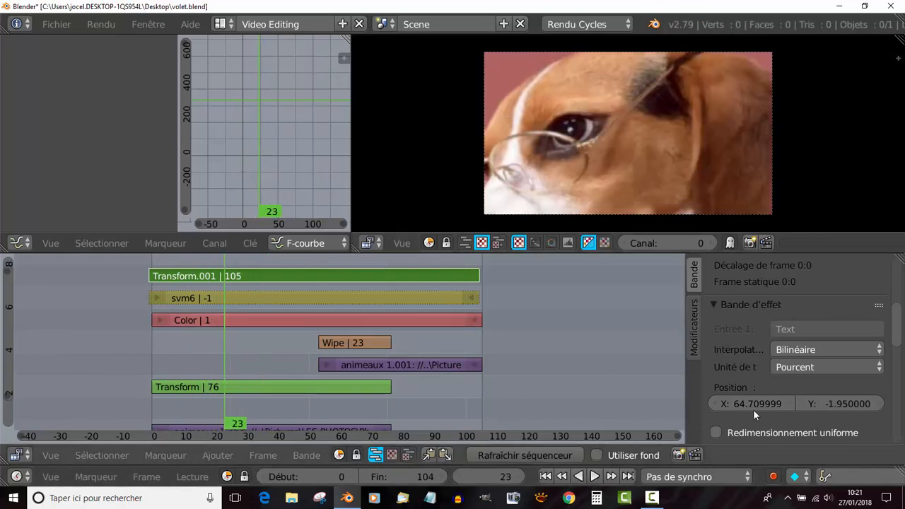
{"action": "left_click", "coordinate": [773, 476]}
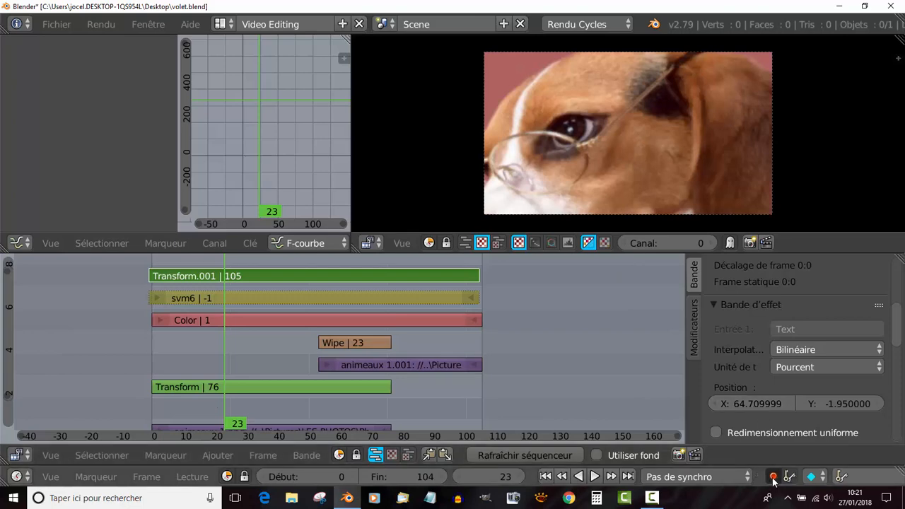
{"action": "right_click", "coordinate": [753, 403]}
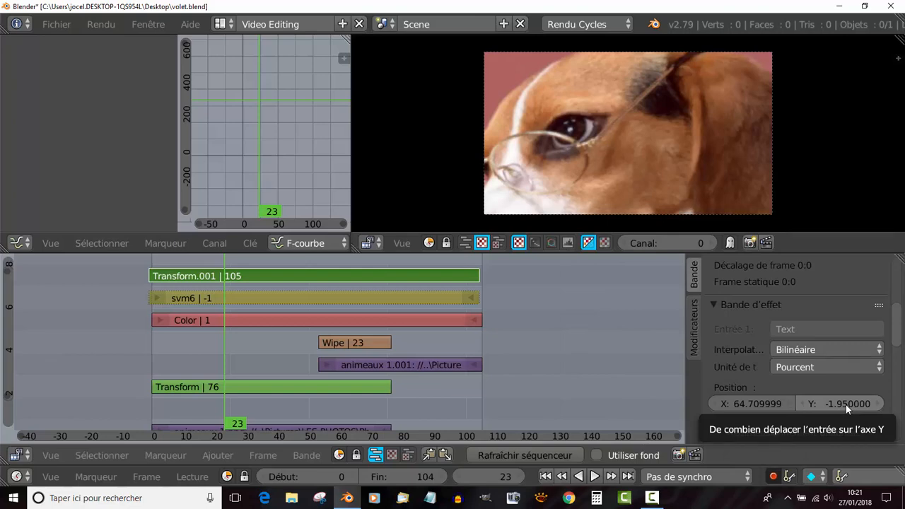
{"action": "right_click", "coordinate": [753, 405]}
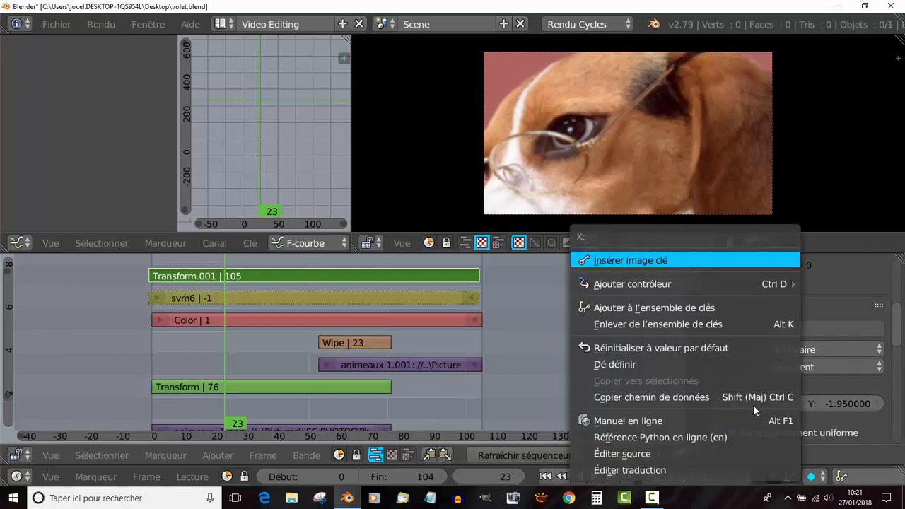
{"action": "left_click", "coordinate": [718, 262]}
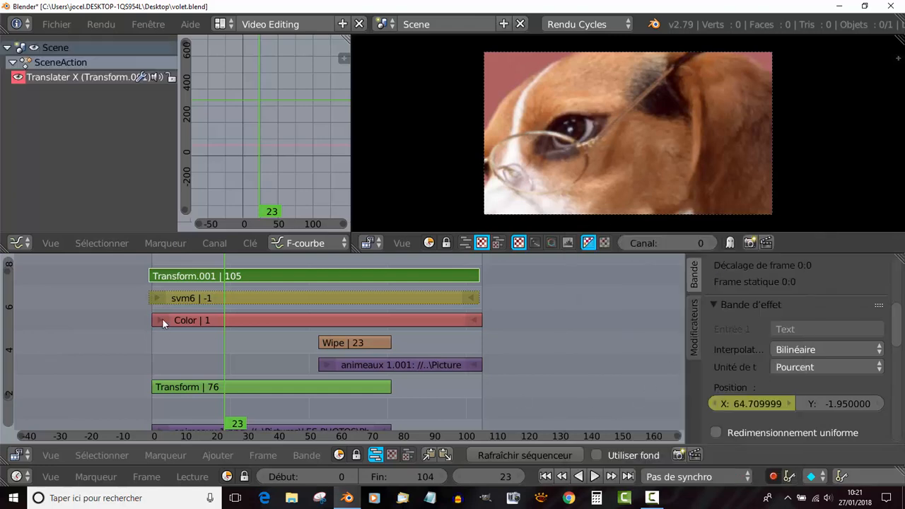
At frame 41, set the upper Transform strip's X position to about -1.98 and insert a keyframe on its Y position
{"action": "key", "text": "alt+a"}
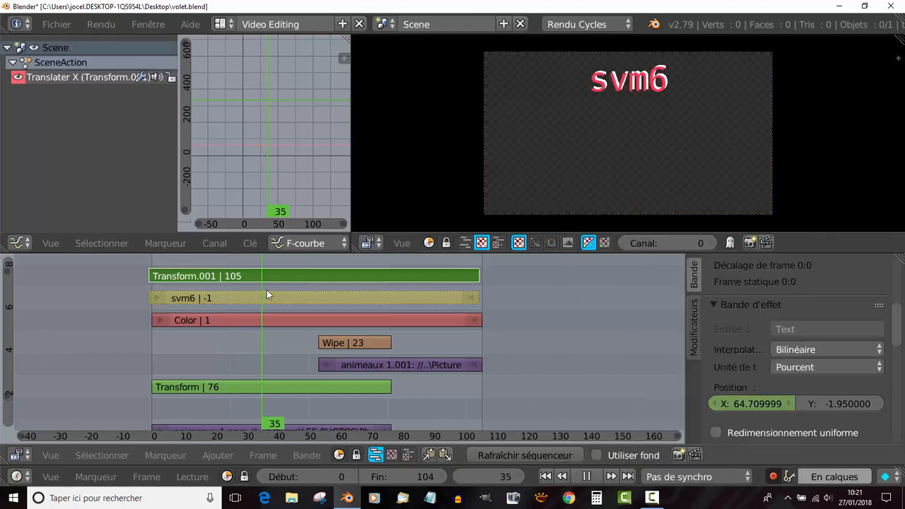
{"action": "left_click_drag", "start_coordinate": [272, 290], "coordinate": [281, 290]}
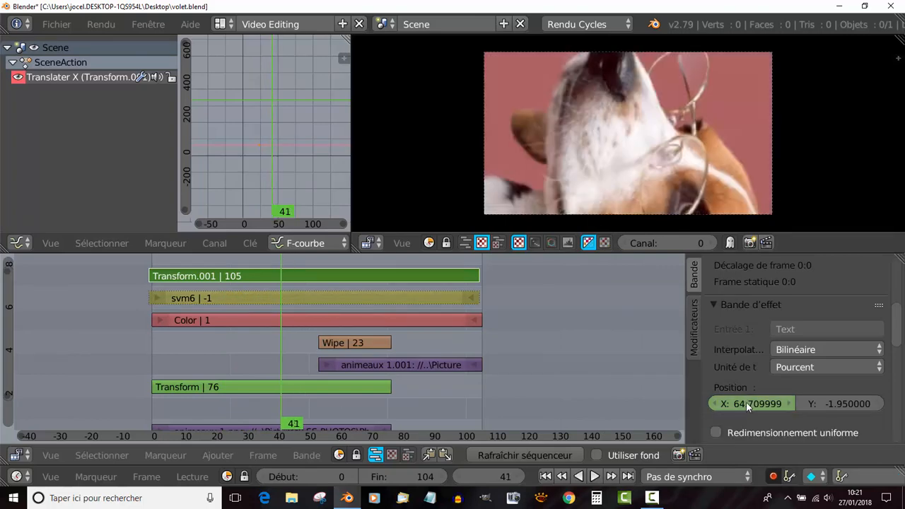
{"action": "mouse_move", "coordinate": [746, 402]}
{"action": "left_mouse_down"}
{"action": "mouse_move", "coordinate": [778, 402]}
{"action": "mouse_move", "coordinate": [729, 404]}
{"action": "left_mouse_up"}
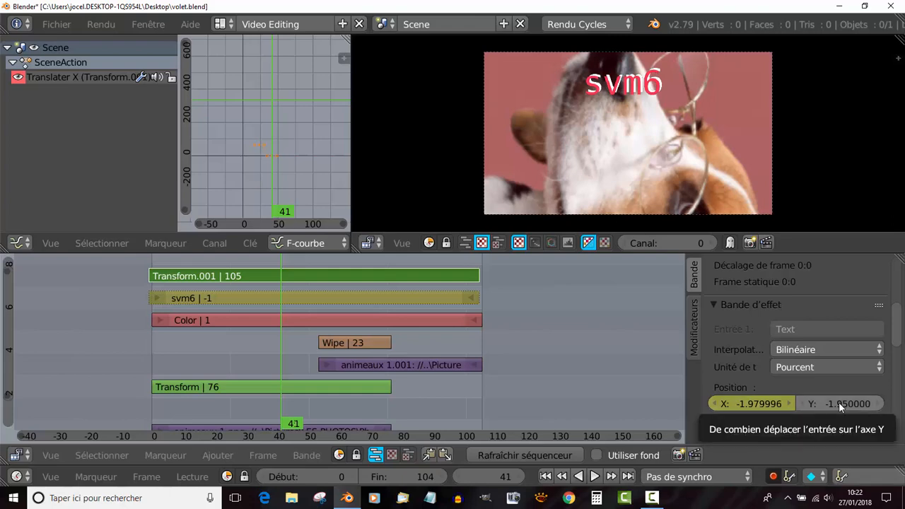
{"action": "key", "text": "i"}
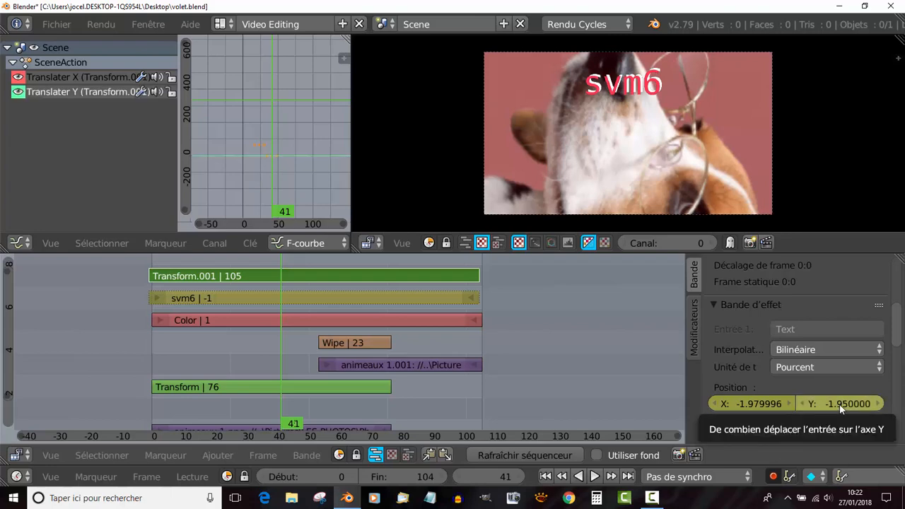
Delete the upper Transform strip's Y position keyframe at frame 41 and preview the animation from about frame 24
{"action": "key", "text": "alt+i"}
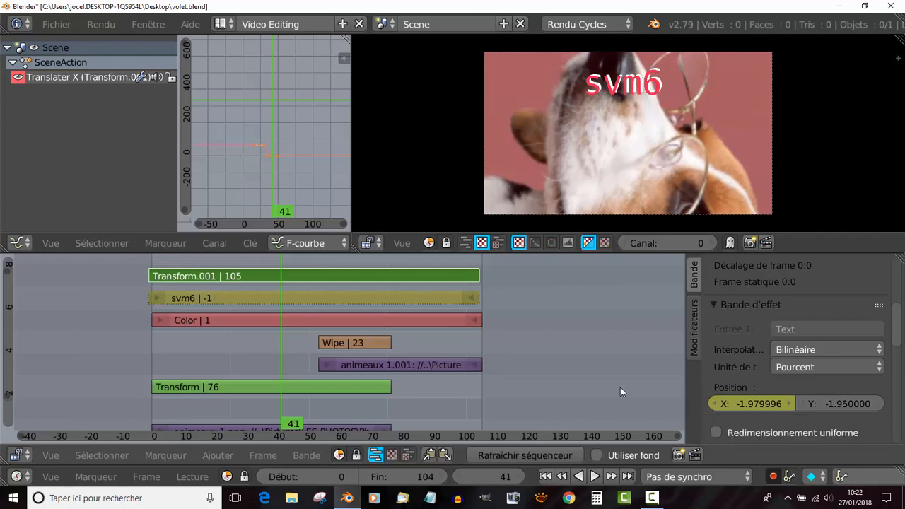
{"action": "left_click", "coordinate": [229, 340]}
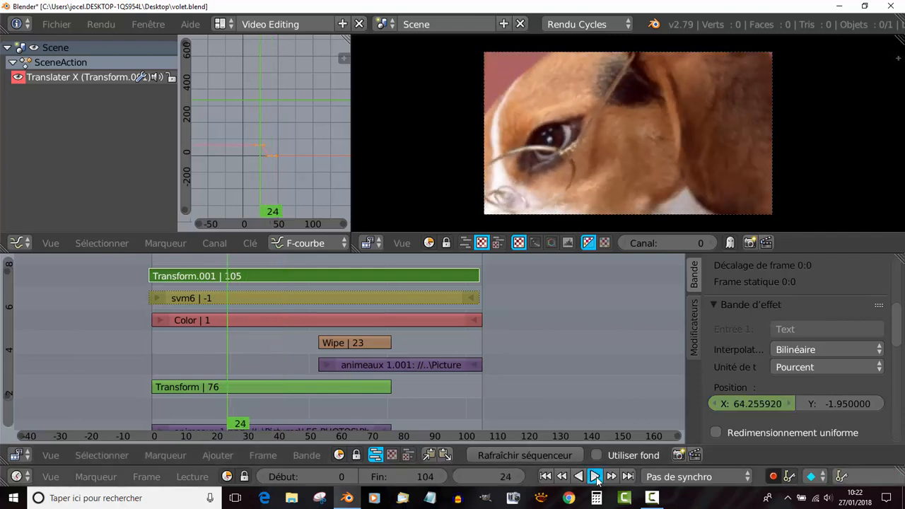
{"action": "left_click", "coordinate": [595, 478]}
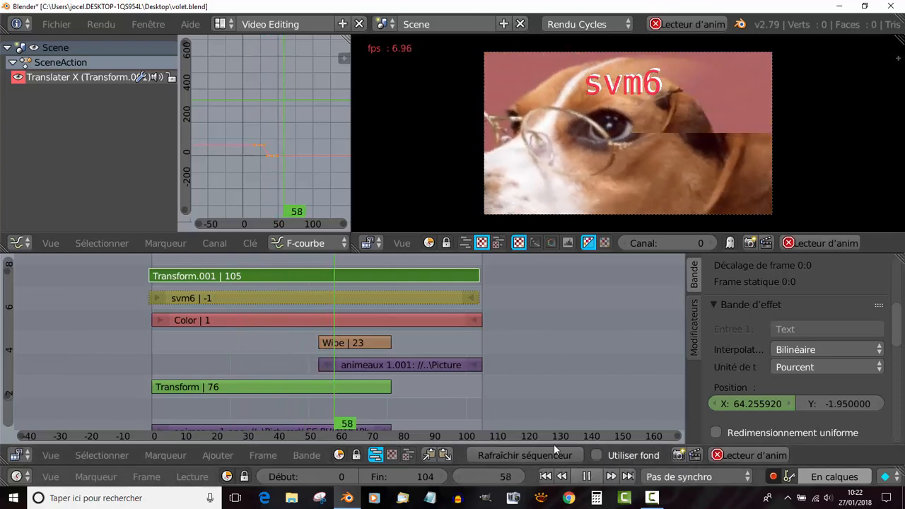
{"action": "left_click_drag", "start_coordinate": [336, 305], "coordinate": [310, 309]}
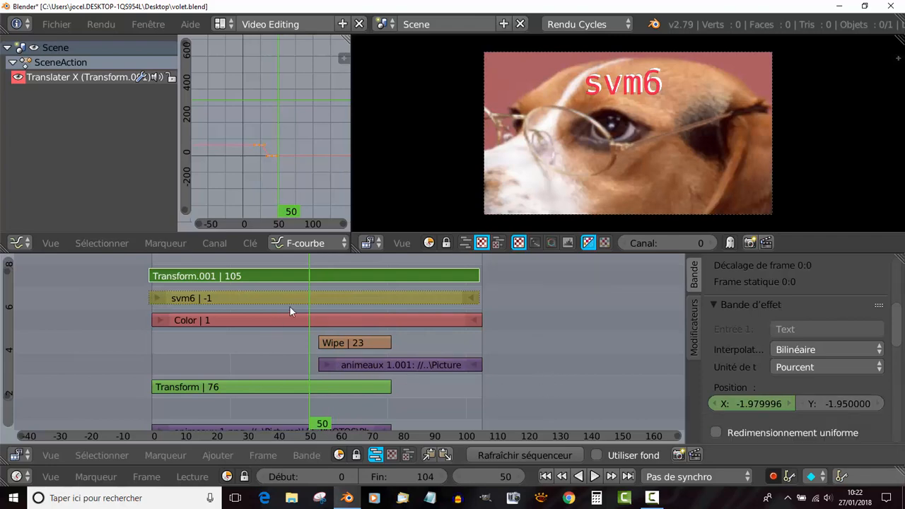
{"action": "left_click_drag", "start_coordinate": [289, 307], "coordinate": [272, 295]}
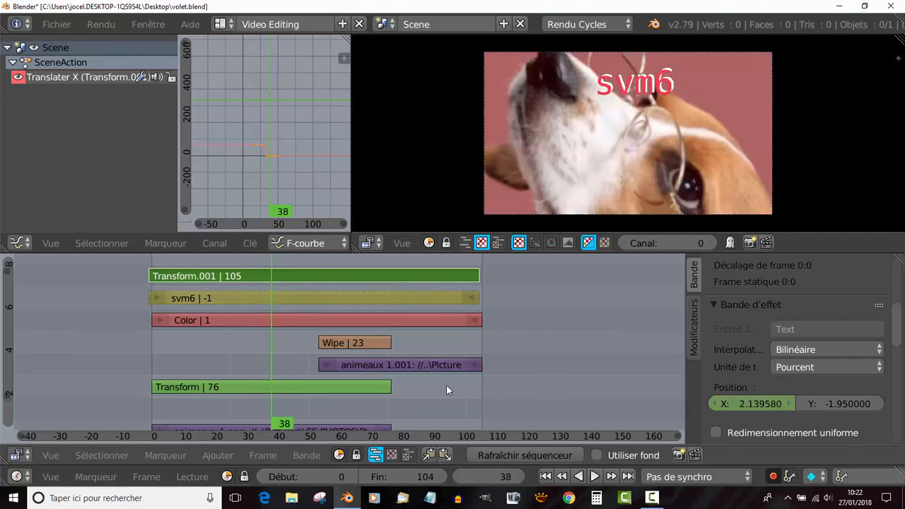
{"action": "left_click", "coordinate": [232, 285]}
{"action": "left_click", "coordinate": [595, 477]}
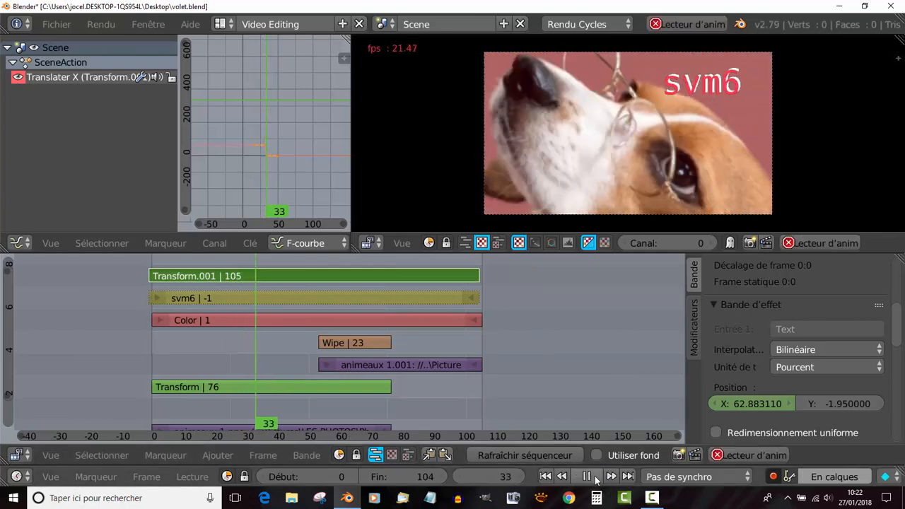
{"action": "left_click", "coordinate": [595, 477]}
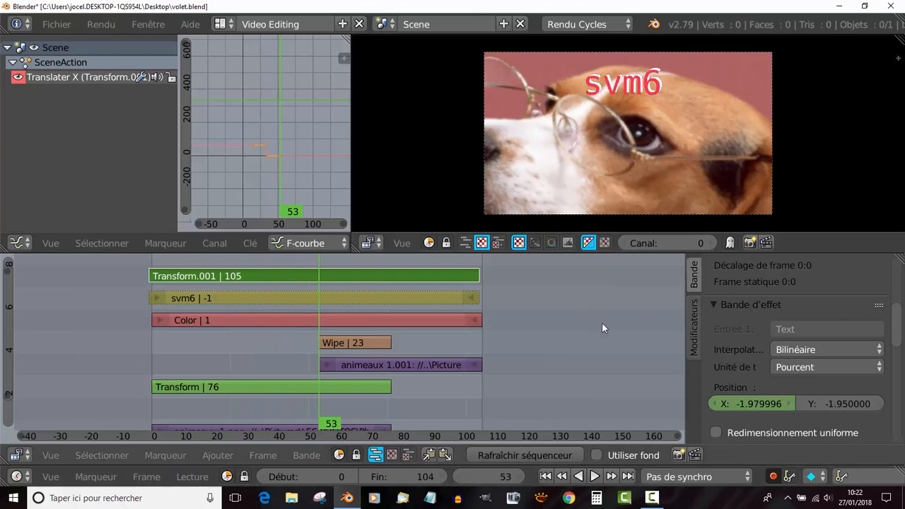
At frame 63, insert keyframes on the upper Transform strip's X and Y positions
{"action": "key", "text": "alt+a"}
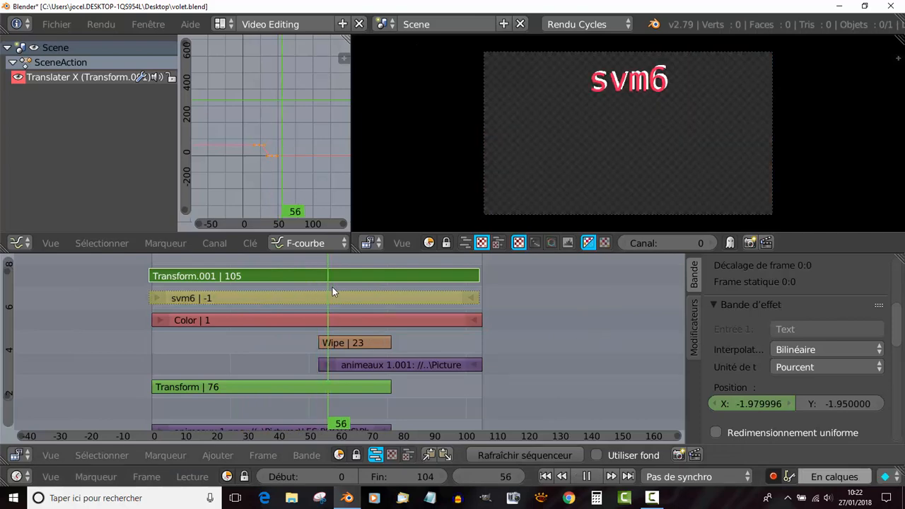
{"action": "key", "text": "alt+a"}
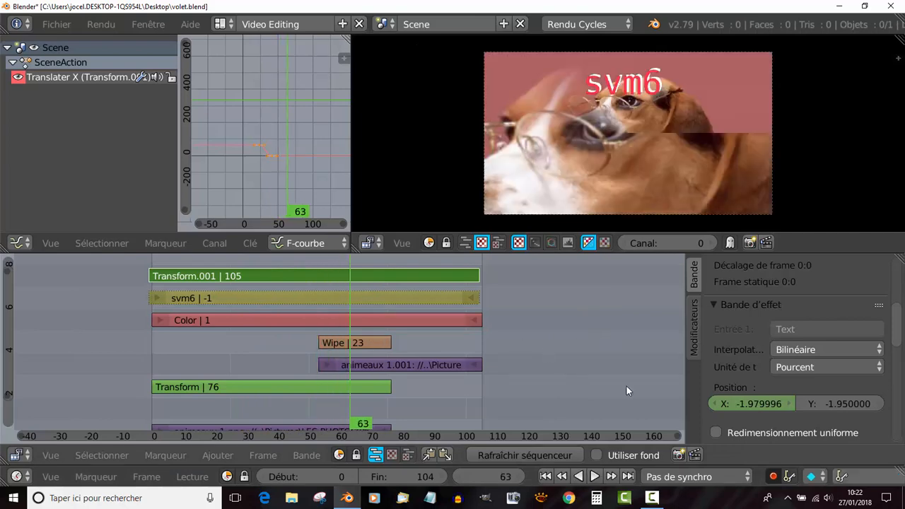
{"action": "right_click", "coordinate": [756, 405]}
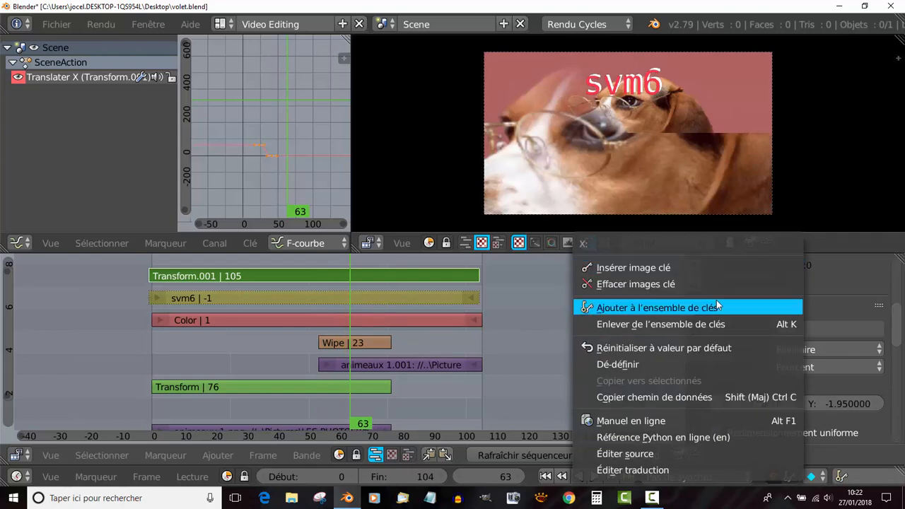
{"action": "left_click", "coordinate": [712, 266]}
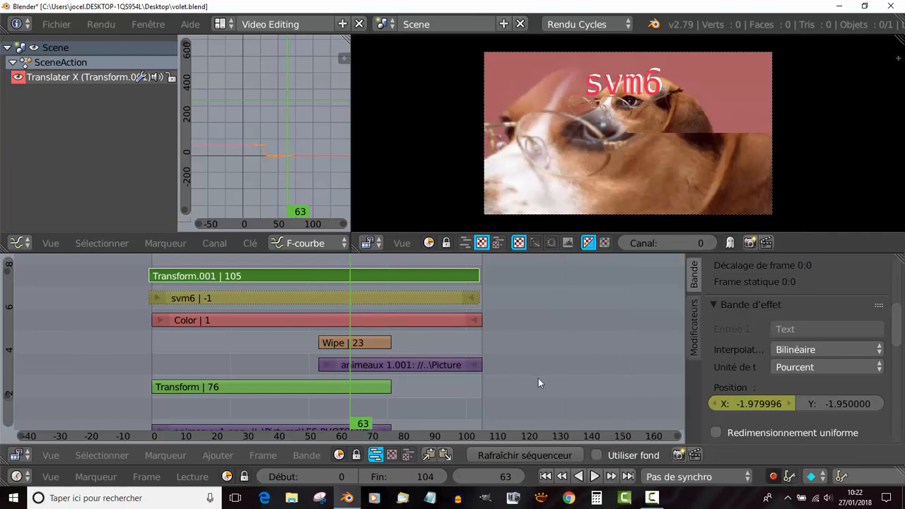
{"action": "right_click", "coordinate": [836, 403]}
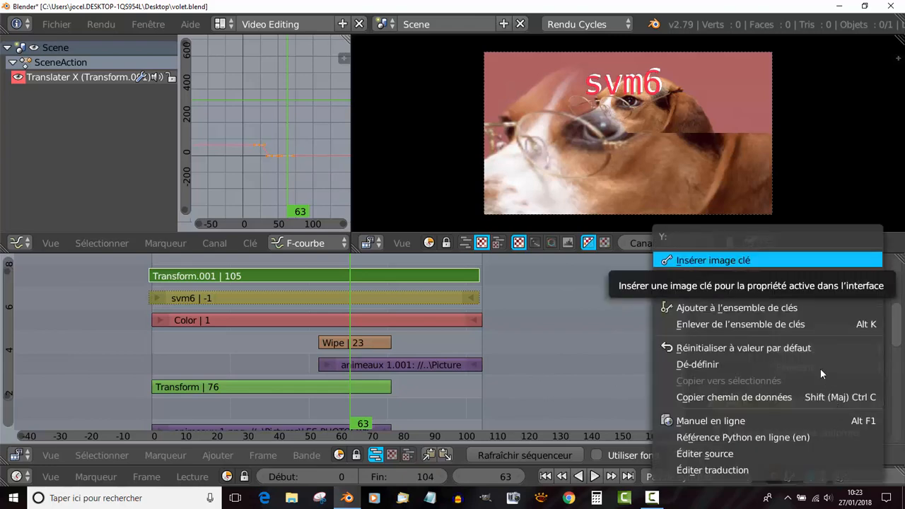
{"action": "left_click", "coordinate": [792, 257]}
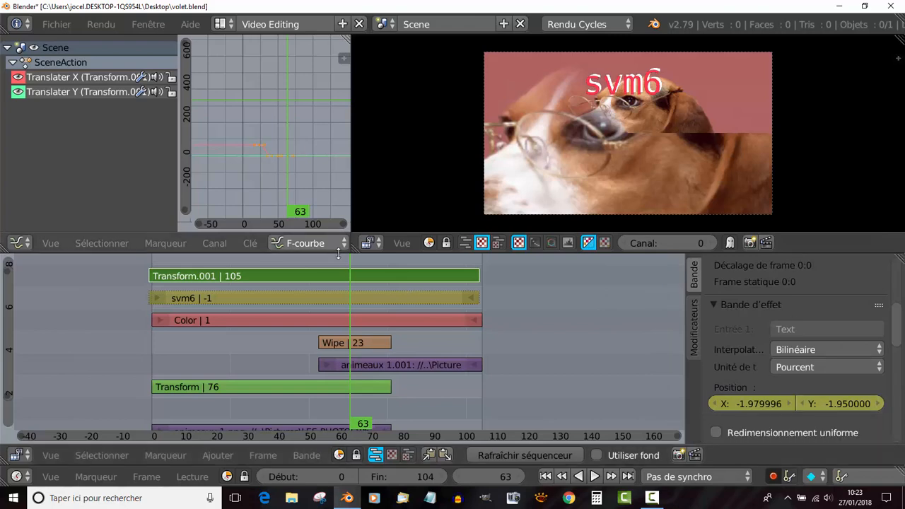
At frame 75, set the upper Transform strip's Y position to about -94.98 and keyframe it
{"action": "key", "text": "alt+a"}
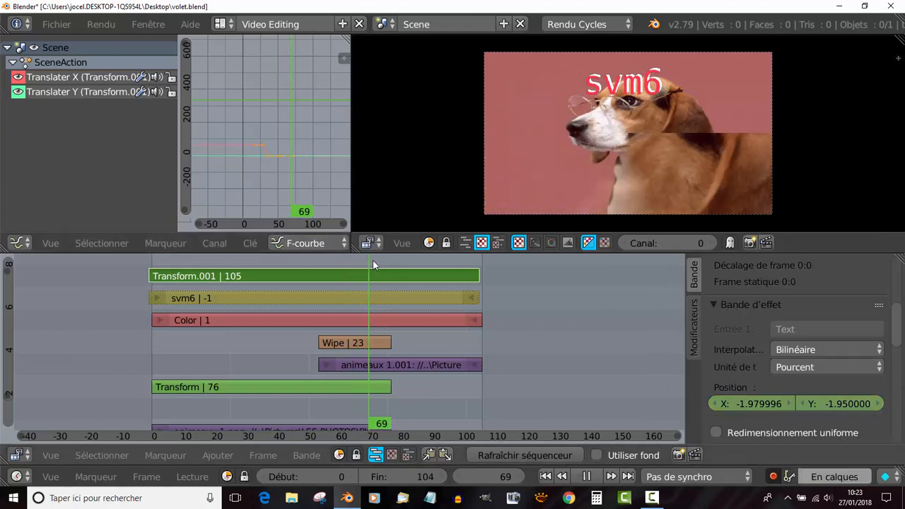
{"action": "key", "text": "alt+a"}
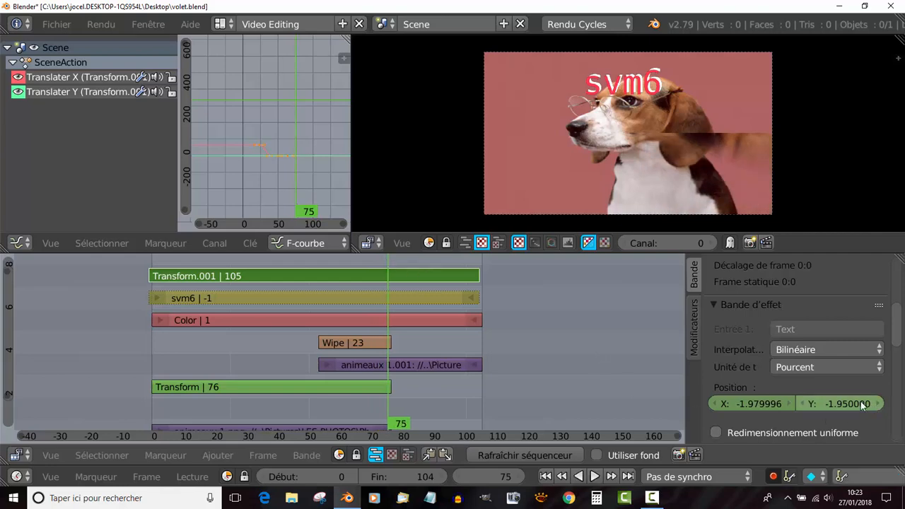
{"action": "mouse_move", "coordinate": [845, 408]}
{"action": "left_mouse_down"}
{"action": "mouse_move", "coordinate": [904, 408]}
{"action": "mouse_move", "coordinate": [652, 408]}
{"action": "mouse_move", "coordinate": [843, 404]}
{"action": "left_mouse_up"}
{"action": "key", "text": "i"}
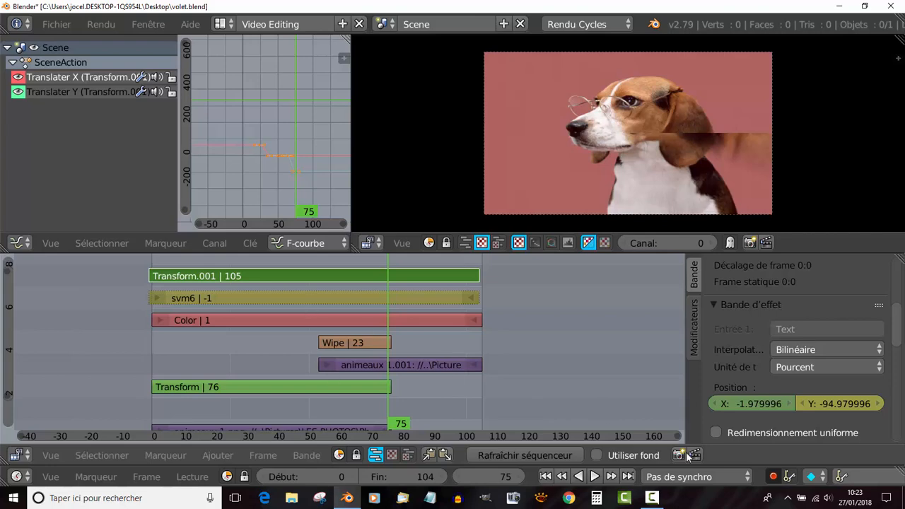
Play the animation in an enlarged preview to review the text's movement
{"action": "left_click", "coordinate": [271, 263]}
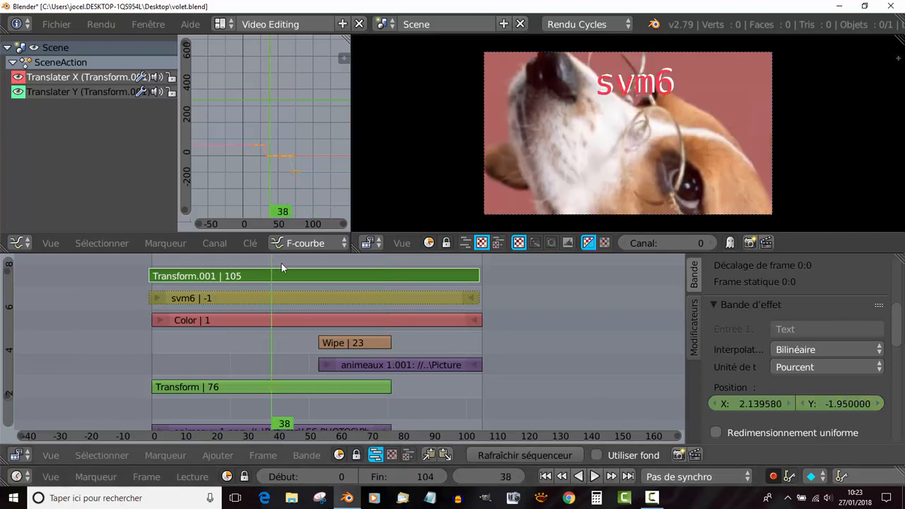
{"action": "left_click", "coordinate": [595, 477]}
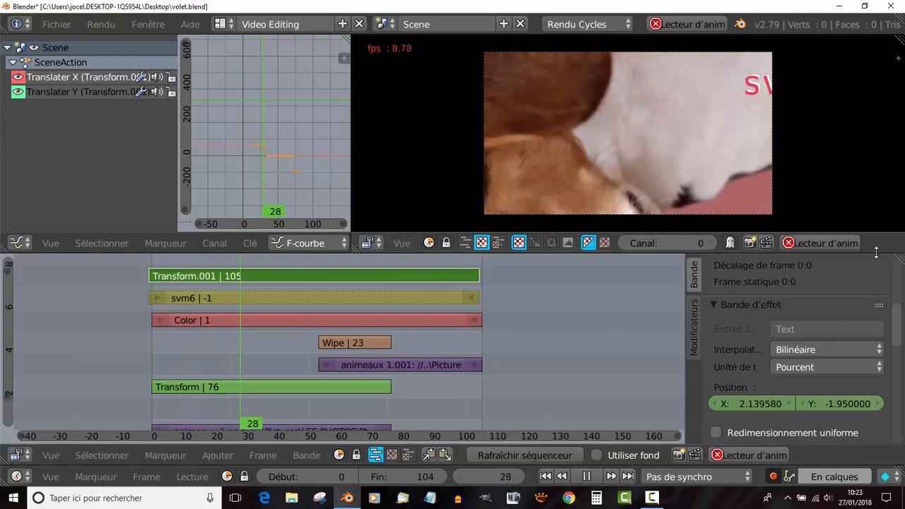
{"action": "left_click_drag", "start_coordinate": [876, 253], "coordinate": [878, 296]}
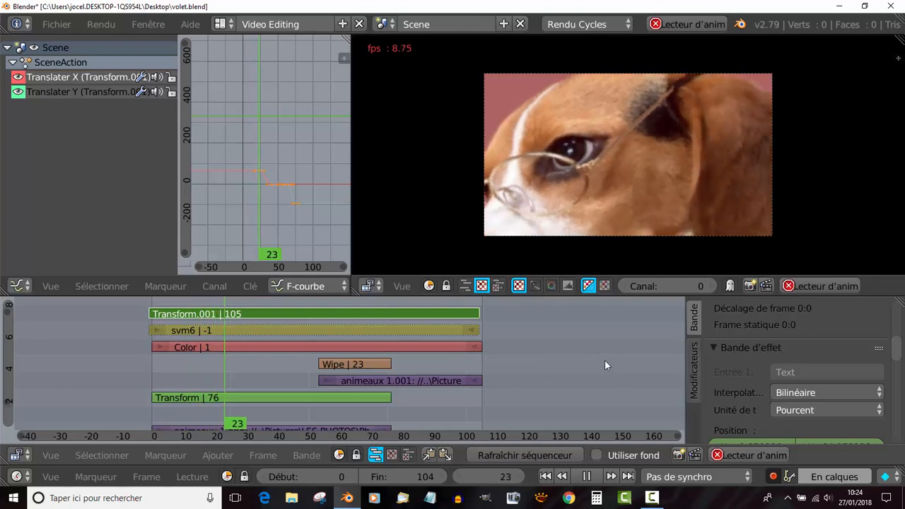
Extend the second image strip's start handle back to frame 51
{"action": "middle_click_drag", "start_coordinate": [604, 362], "coordinate": [603, 373], "text": "ctrl"}
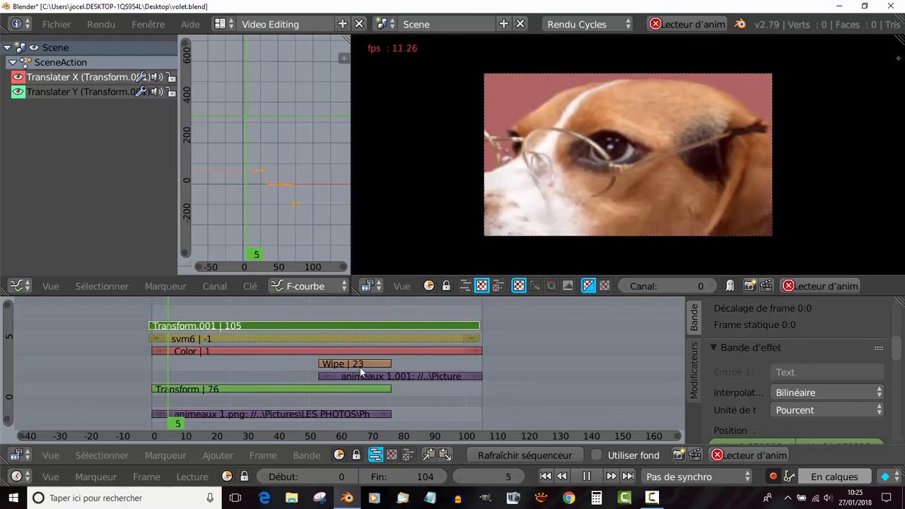
{"action": "right_click", "coordinate": [319, 377]}
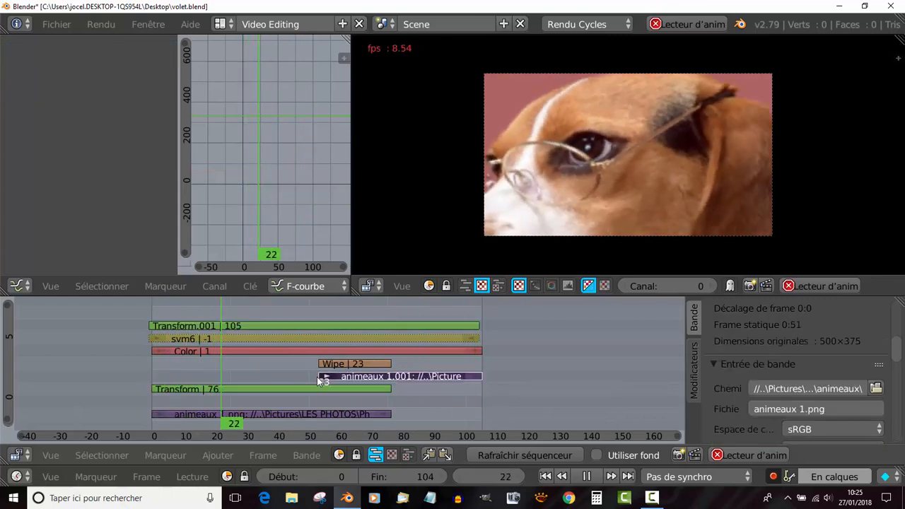
{"action": "key", "text": "g"}
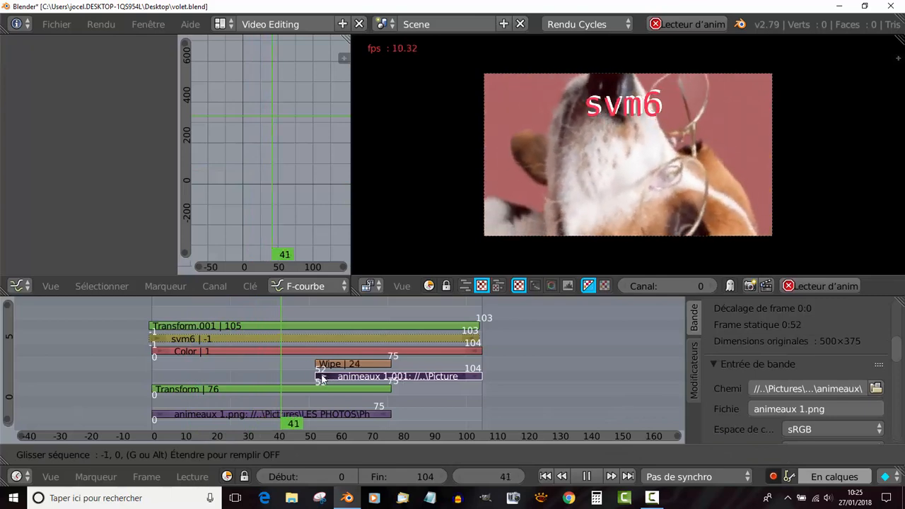
{"action": "left_click", "coordinate": [317, 379]}
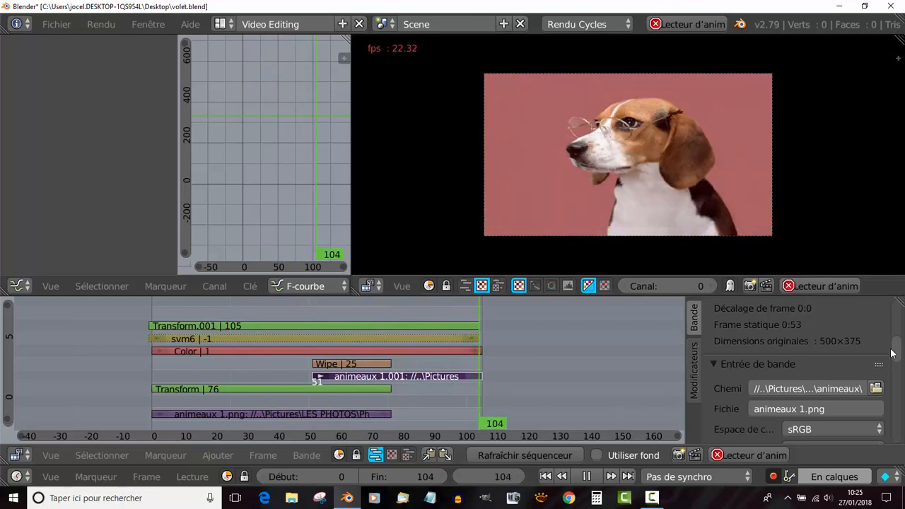
Stop the playback, move to frame 49 and set the animation's frame range from 50 to 77
{"action": "scroll", "coordinate": [893, 354], "scroll_direction": "down", "scroll_amount": 2}
{"action": "scroll", "coordinate": [901, 348], "scroll_direction": "up", "scroll_amount": 2}
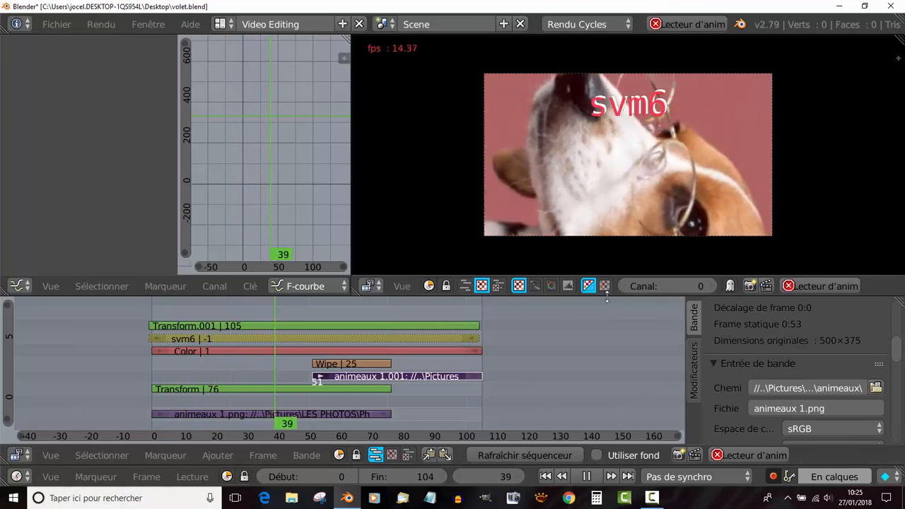
{"action": "left_click_drag", "start_coordinate": [607, 296], "coordinate": [606, 235]}
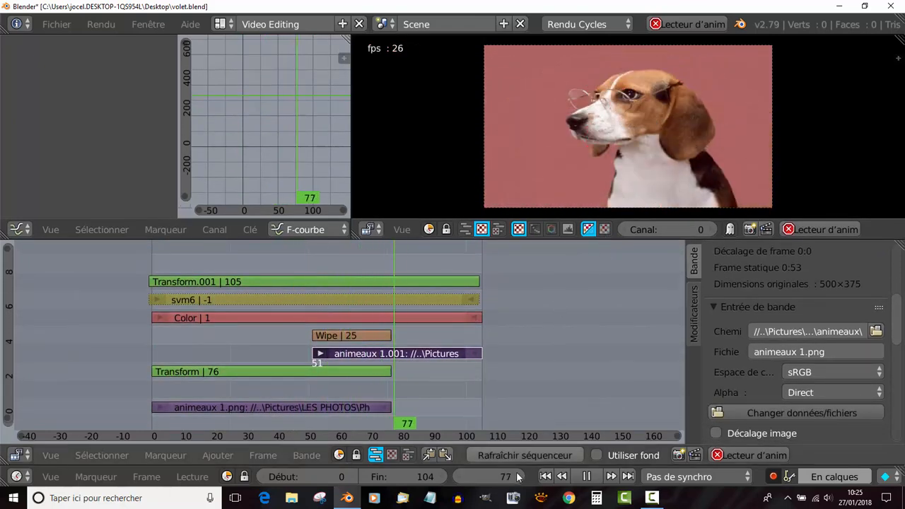
{"action": "left_click", "coordinate": [589, 476]}
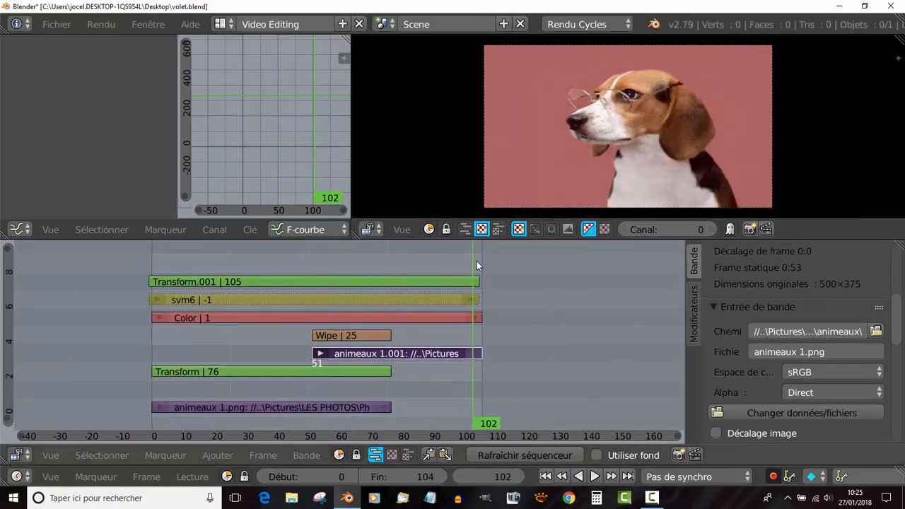
{"action": "left_click_drag", "start_coordinate": [476, 265], "coordinate": [305, 277]}
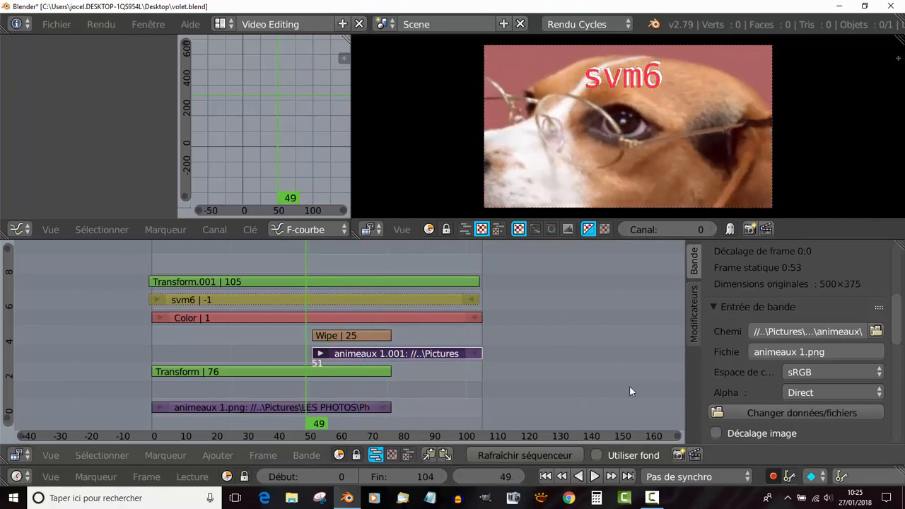
{"action": "left_click_drag", "start_coordinate": [317, 481], "coordinate": [341, 481]}
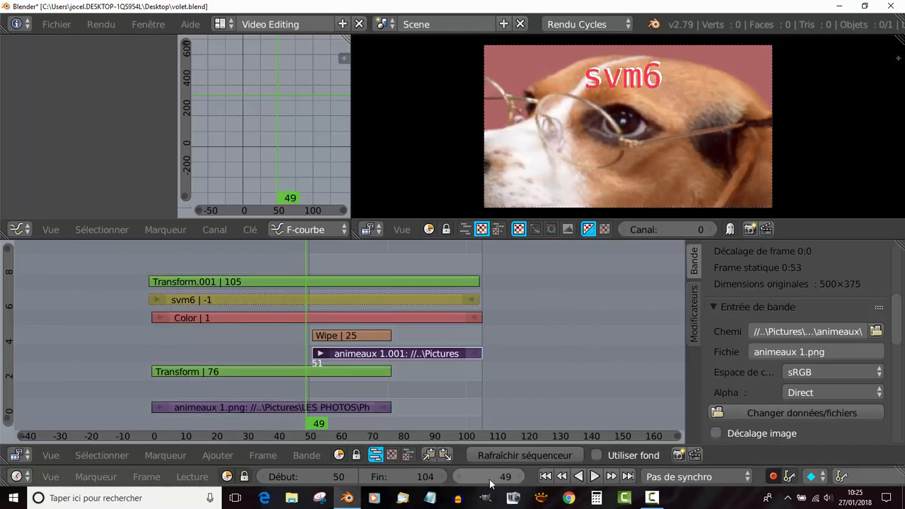
{"action": "left_click_drag", "start_coordinate": [427, 480], "coordinate": [429, 481]}
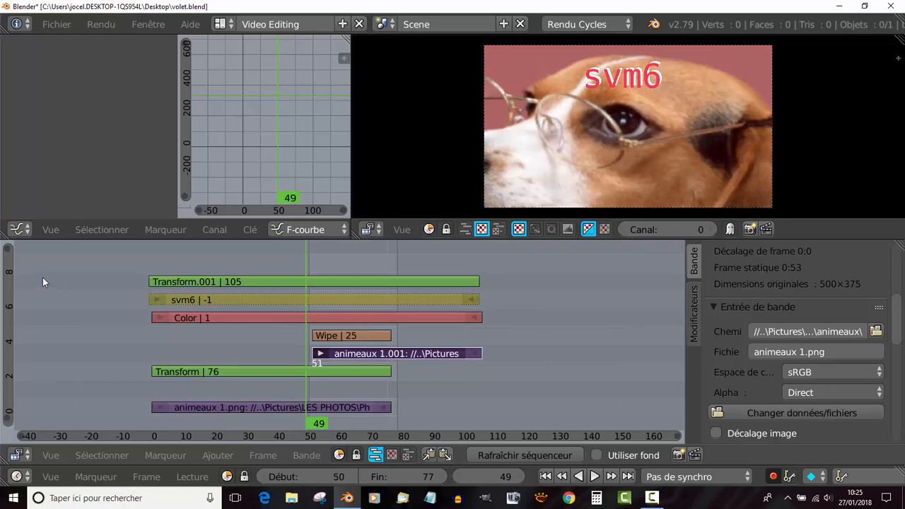
Replace the curve editor with the render properties and set the render device to Calculs GPU
{"action": "left_click", "coordinate": [17, 229]}
{"action": "scroll", "coordinate": [25, 417], "scroll_direction": "down", "scroll_amount": 6}
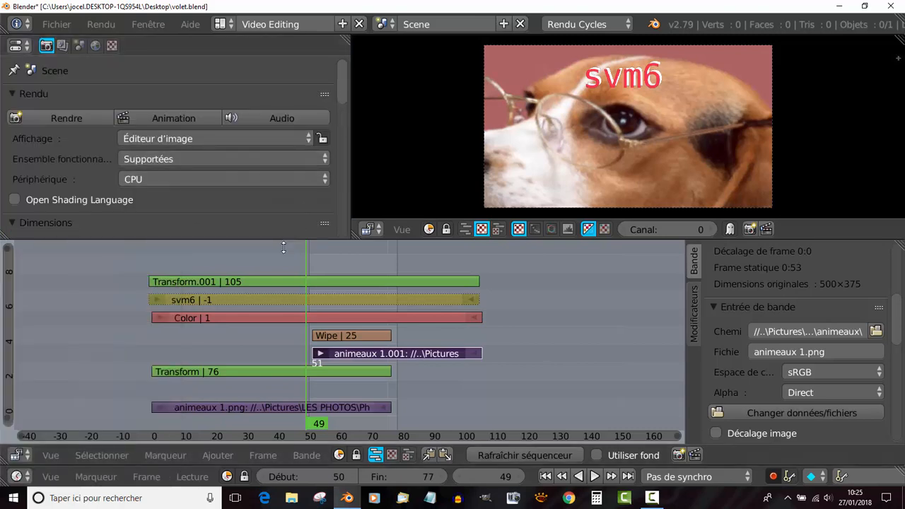
{"action": "left_click_drag", "start_coordinate": [285, 241], "coordinate": [293, 320]}
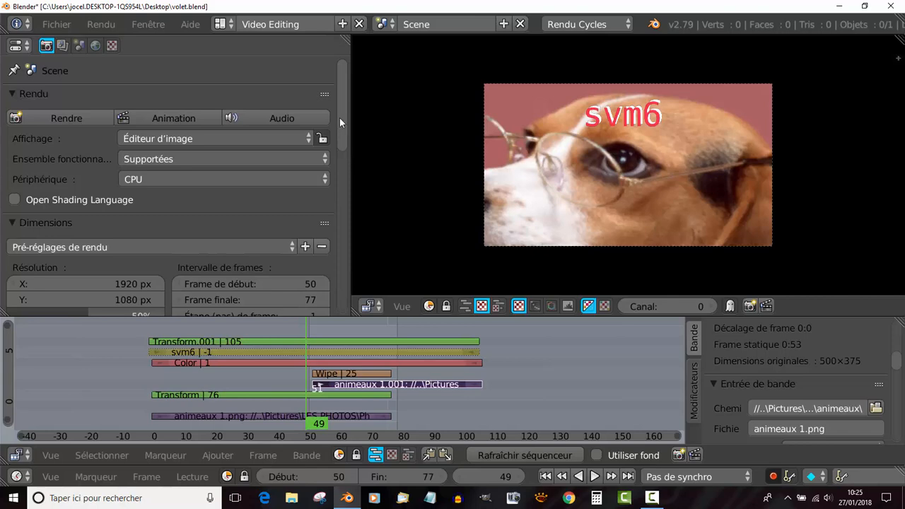
{"action": "left_click_drag", "start_coordinate": [340, 117], "coordinate": [347, 167]}
{"action": "scroll", "coordinate": [348, 172], "scroll_direction": "down", "scroll_amount": 3}
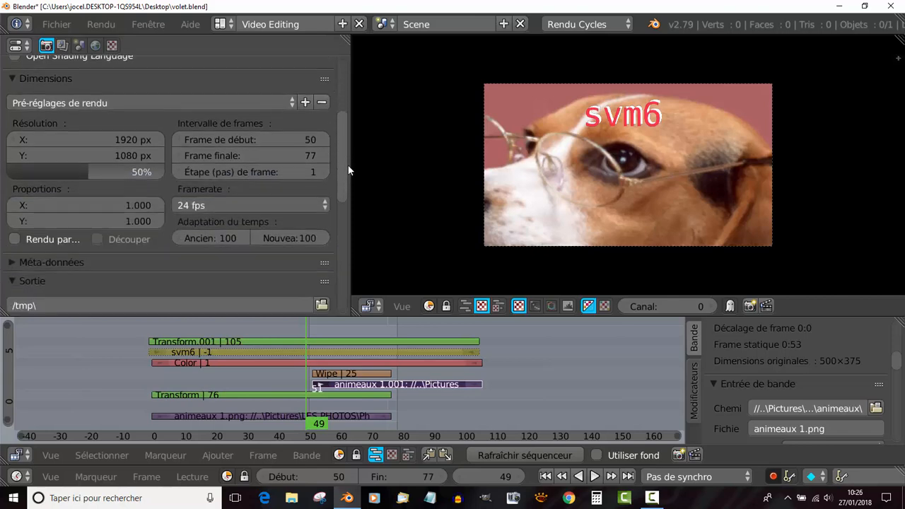
{"action": "scroll", "coordinate": [349, 152], "scroll_direction": "up", "scroll_amount": 5}
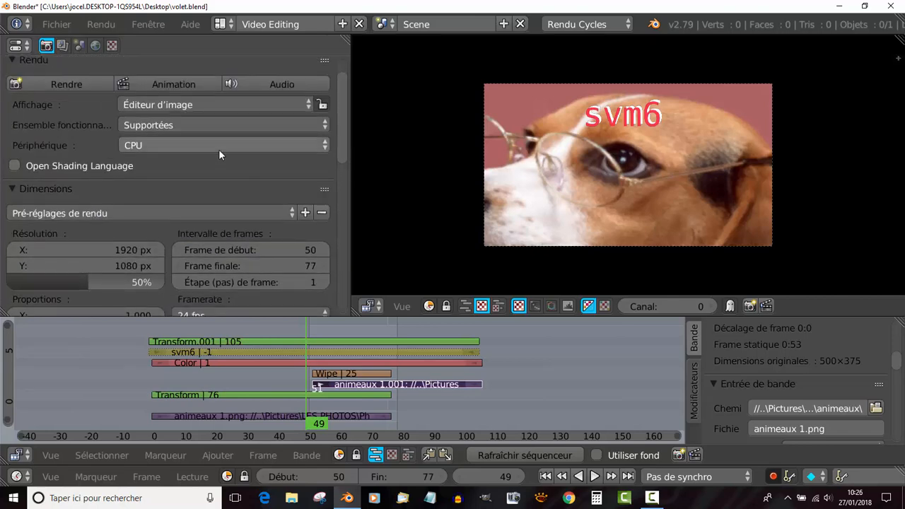
{"action": "left_click", "coordinate": [219, 150]}
{"action": "left_click", "coordinate": [200, 109]}
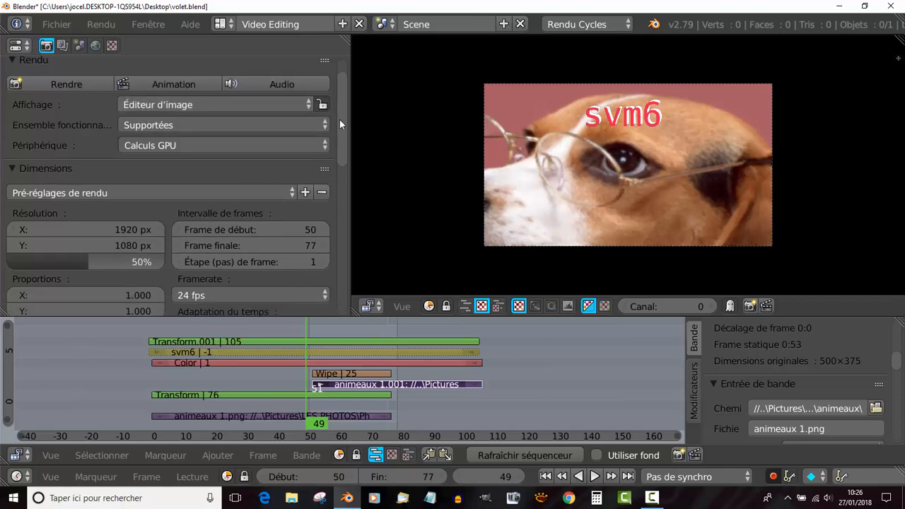
Set the render output path to the Desktop folder with the file name yyyy
{"action": "left_click_drag", "start_coordinate": [339, 119], "coordinate": [345, 186]}
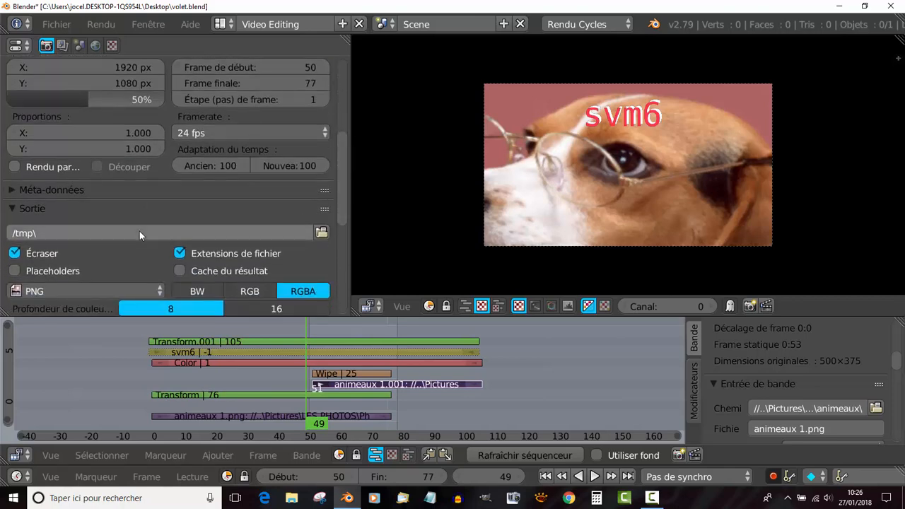
{"action": "left_click", "coordinate": [94, 231]}
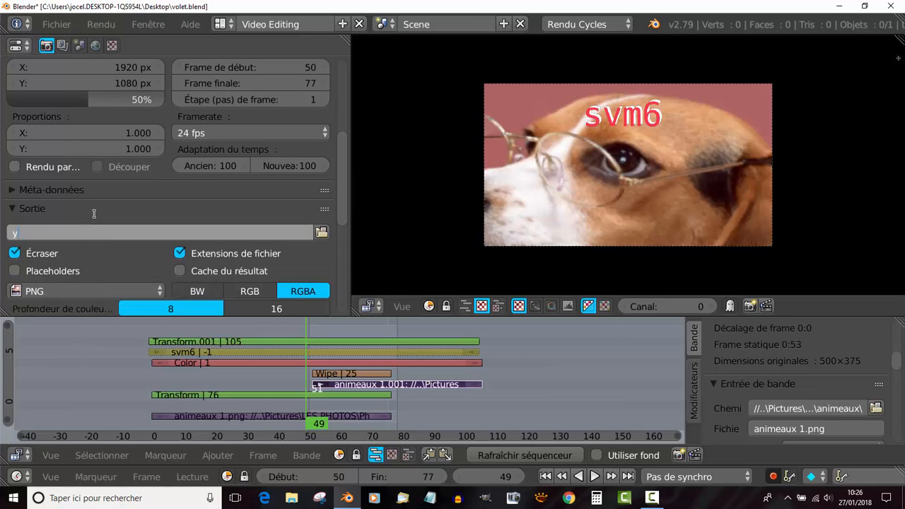
{"action": "key", "text": "Return"}
{"action": "left_click", "coordinate": [321, 233]}
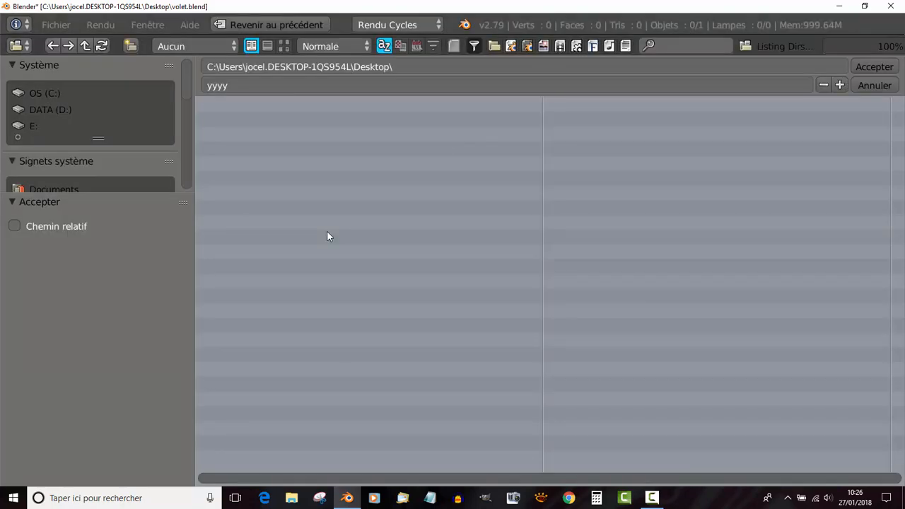
{"action": "scroll", "coordinate": [40, 128], "scroll_direction": "down", "scroll_amount": 1}
{"action": "scroll", "coordinate": [40, 124], "scroll_direction": "down", "scroll_amount": 4}
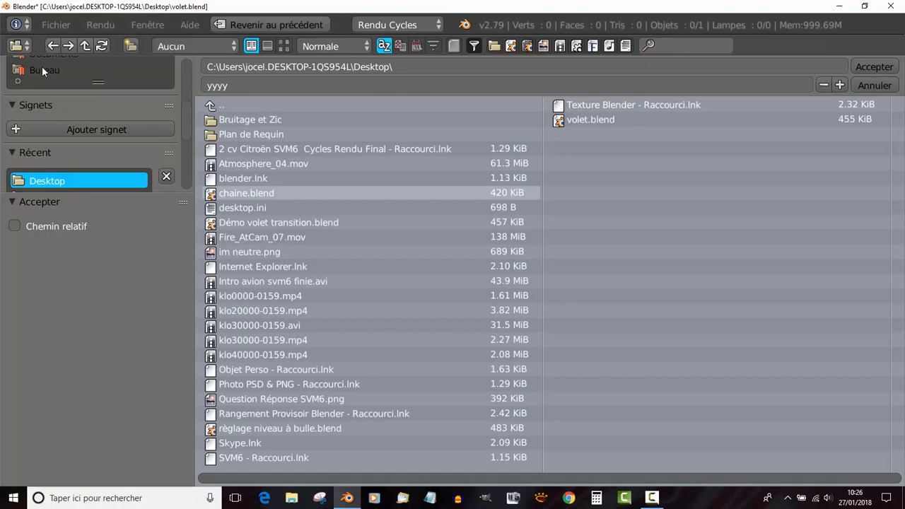
{"action": "left_click", "coordinate": [864, 62]}
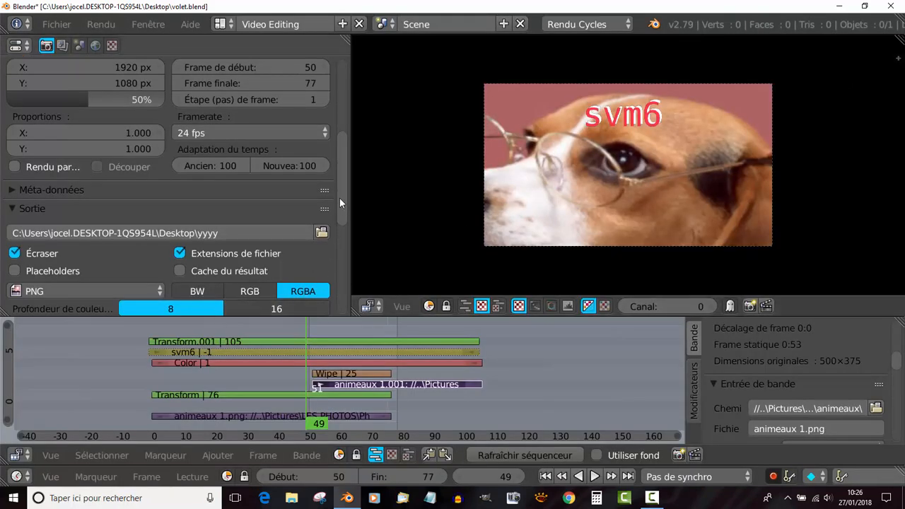
Set the output file format to FFmpeg video with MPEG-4 as the encoding container
{"action": "scroll", "coordinate": [41, 270], "scroll_direction": "down", "scroll_amount": 2}
{"action": "left_click", "coordinate": [82, 246]}
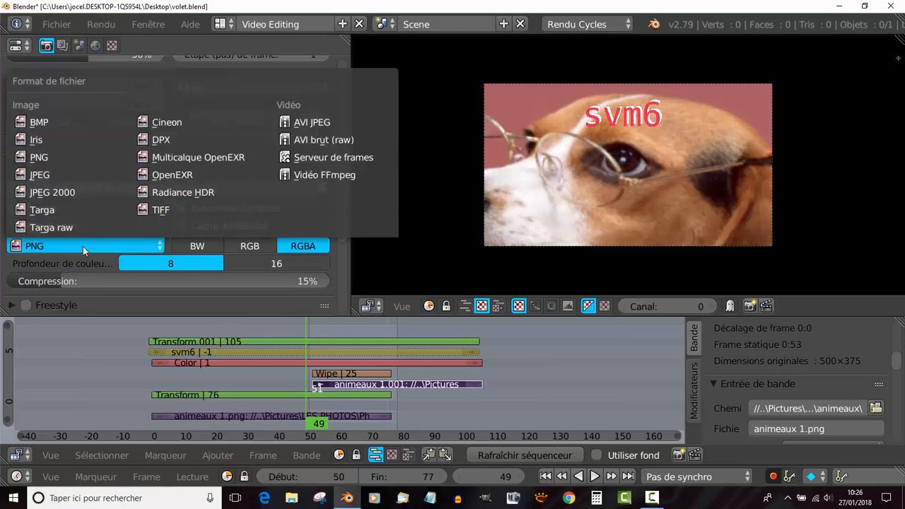
{"action": "left_click", "coordinate": [325, 177]}
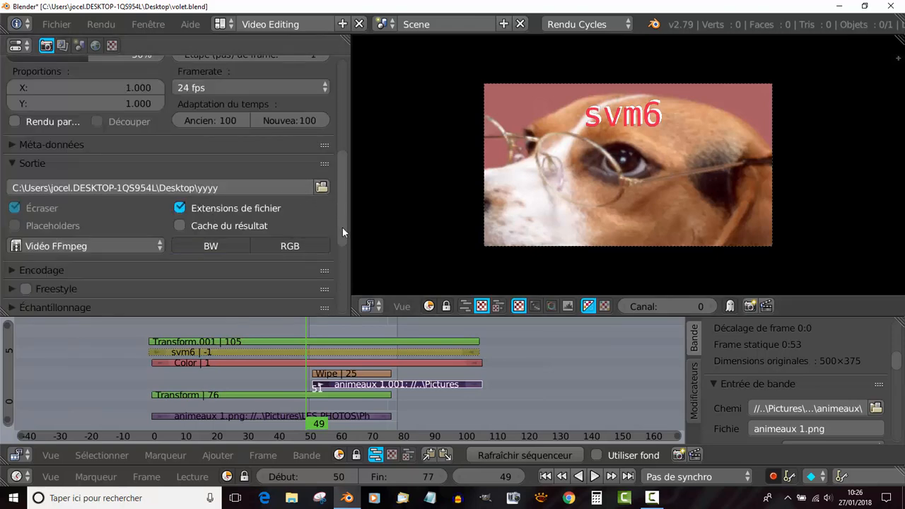
{"action": "mouse_move", "coordinate": [343, 229]}
{"action": "left_mouse_down"}
{"action": "mouse_move", "coordinate": [343, 204]}
{"action": "mouse_move", "coordinate": [344, 244]}
{"action": "left_mouse_up"}
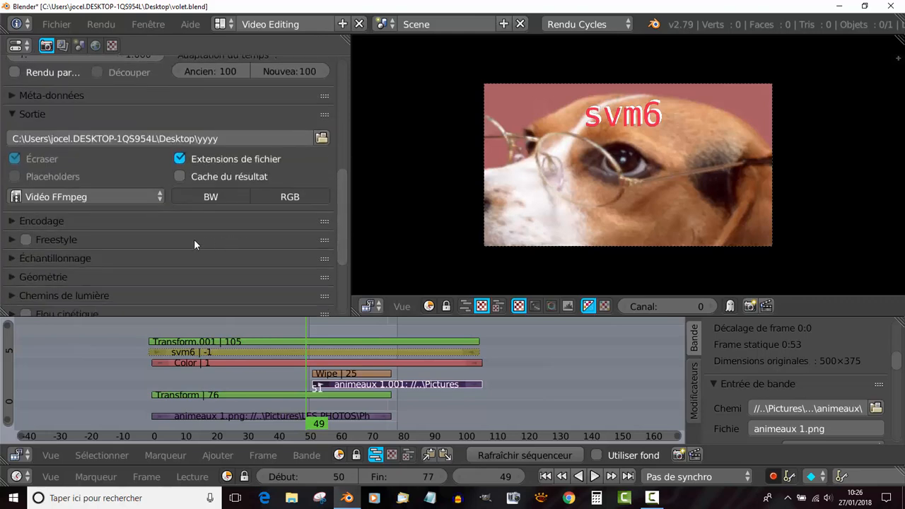
{"action": "scroll", "coordinate": [183, 243], "scroll_direction": "down", "scroll_amount": 1}
{"action": "left_click", "coordinate": [12, 200]}
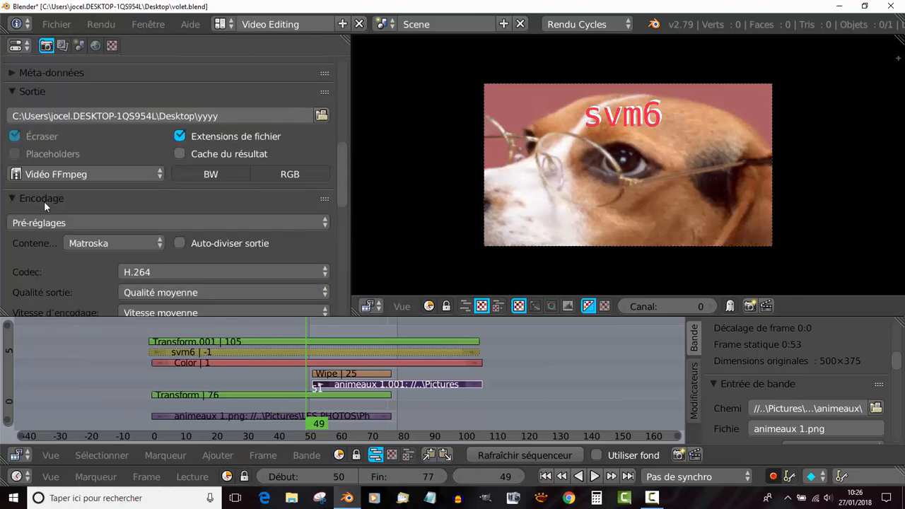
{"action": "left_click", "coordinate": [91, 244]}
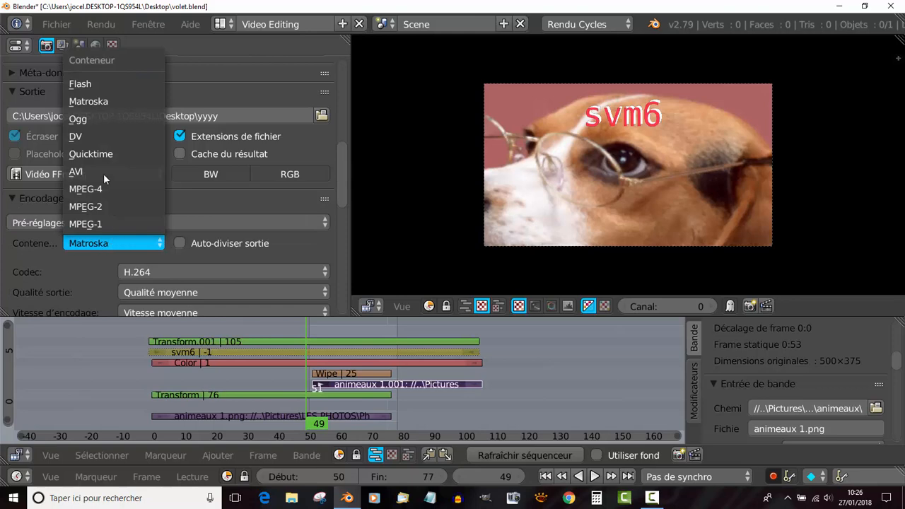
{"action": "left_click", "coordinate": [116, 188]}
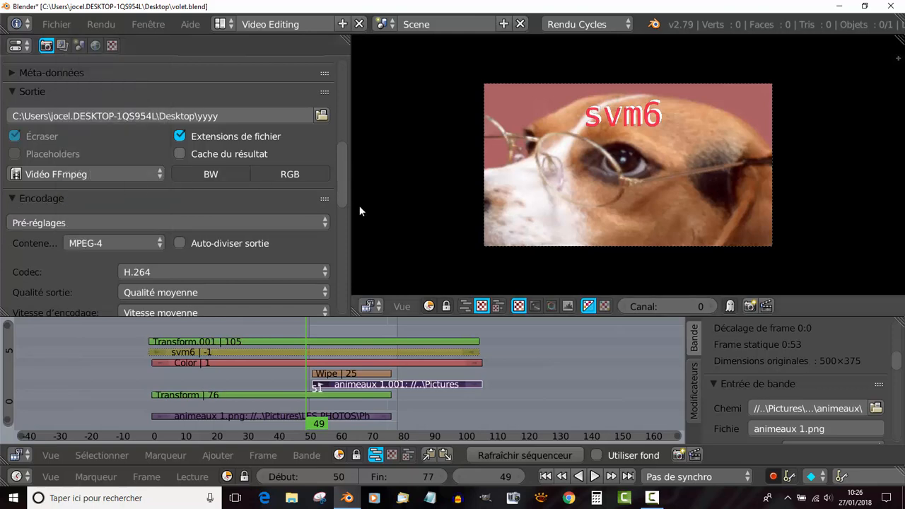
Check the render settings and render the animation, playing back the finished video and closing the player
{"action": "scroll", "coordinate": [345, 173], "scroll_direction": "down", "scroll_amount": 8}
{"action": "scroll", "coordinate": [346, 174], "scroll_direction": "up", "scroll_amount": 8}
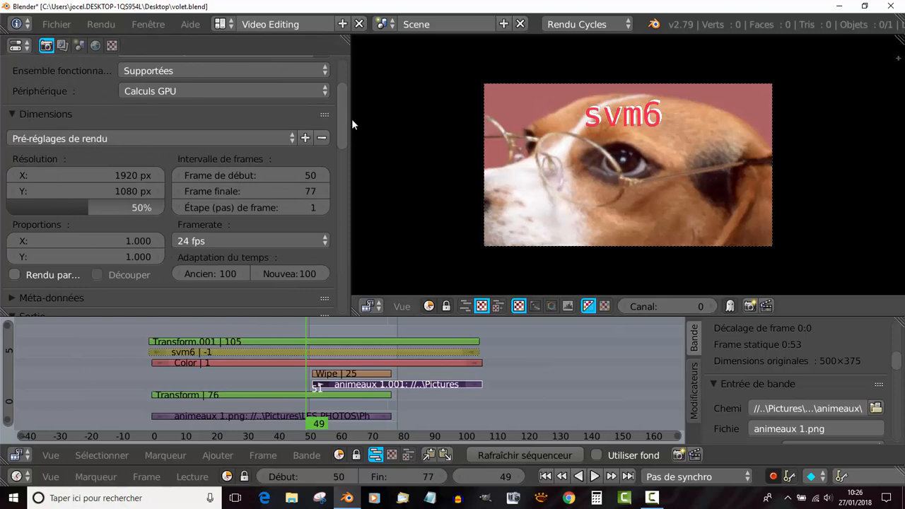
{"action": "scroll", "coordinate": [347, 120], "scroll_direction": "up", "scroll_amount": 3}
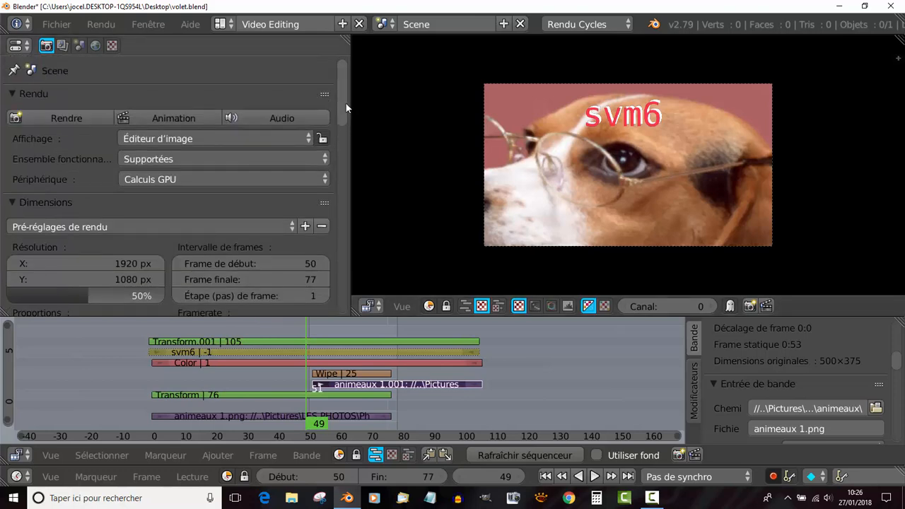
{"action": "scroll", "coordinate": [346, 120], "scroll_direction": "down", "scroll_amount": 3}
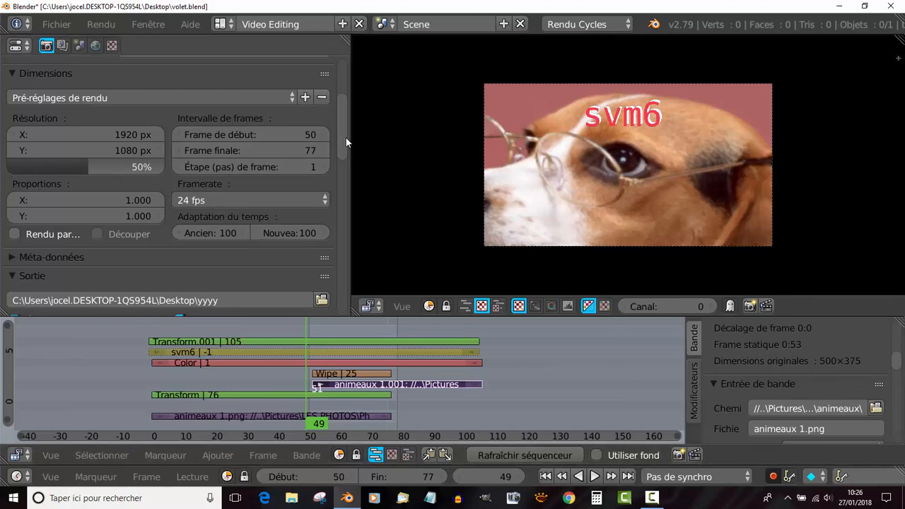
{"action": "scroll", "coordinate": [346, 97], "scroll_direction": "up", "scroll_amount": 3}
{"action": "scroll", "coordinate": [345, 99], "scroll_direction": "up", "scroll_amount": 2}
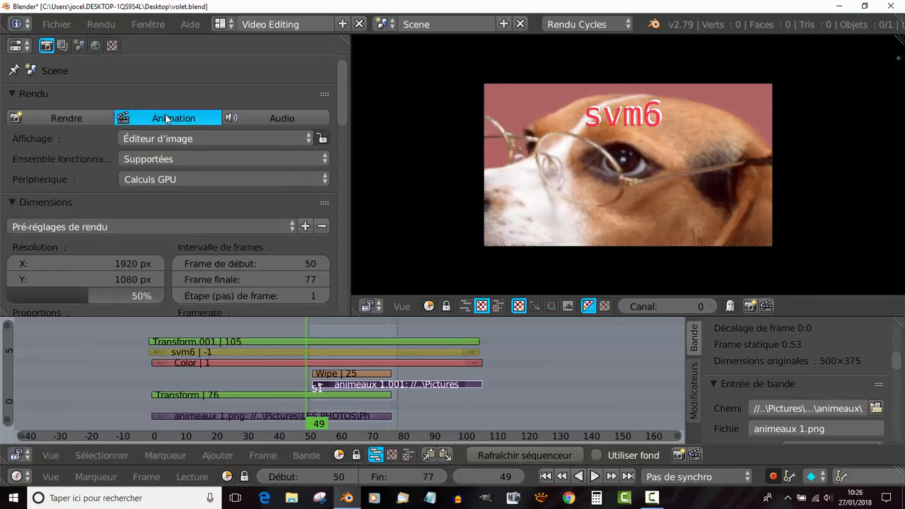
{"action": "left_click", "coordinate": [168, 119]}
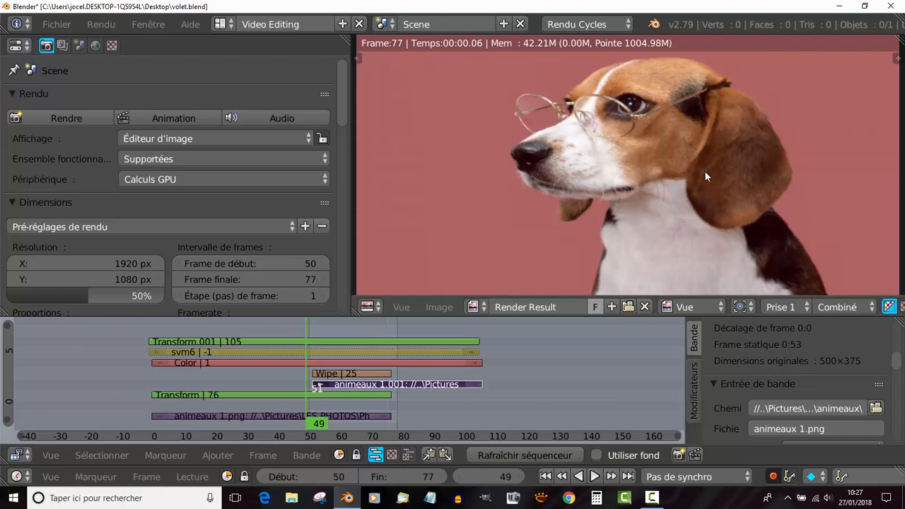
{"action": "key", "text": "ctrl+F11"}
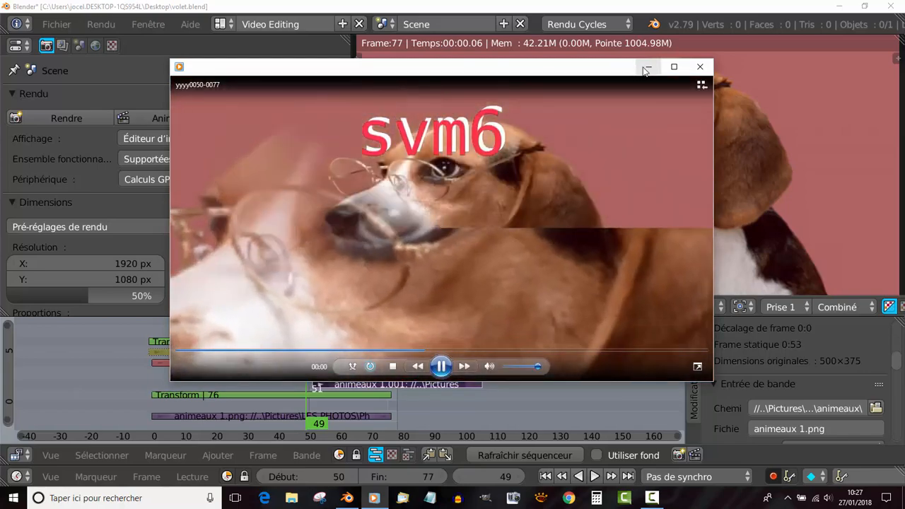
{"action": "left_click", "coordinate": [700, 69]}
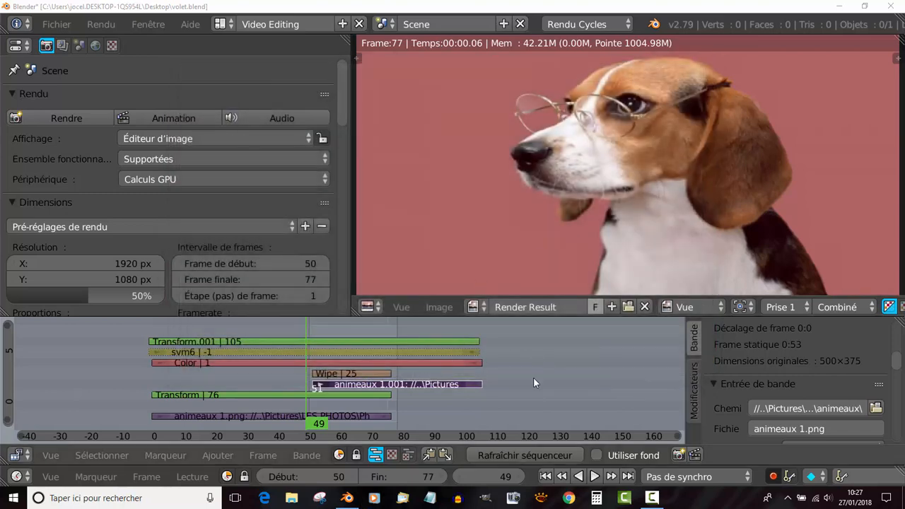
Set the animation's frame range from 0 to 104 and enlarge the sequencer area upward
{"action": "left_click_drag", "start_coordinate": [324, 477], "coordinate": [283, 477]}
{"action": "left_click_drag", "start_coordinate": [396, 476], "coordinate": [432, 477]}
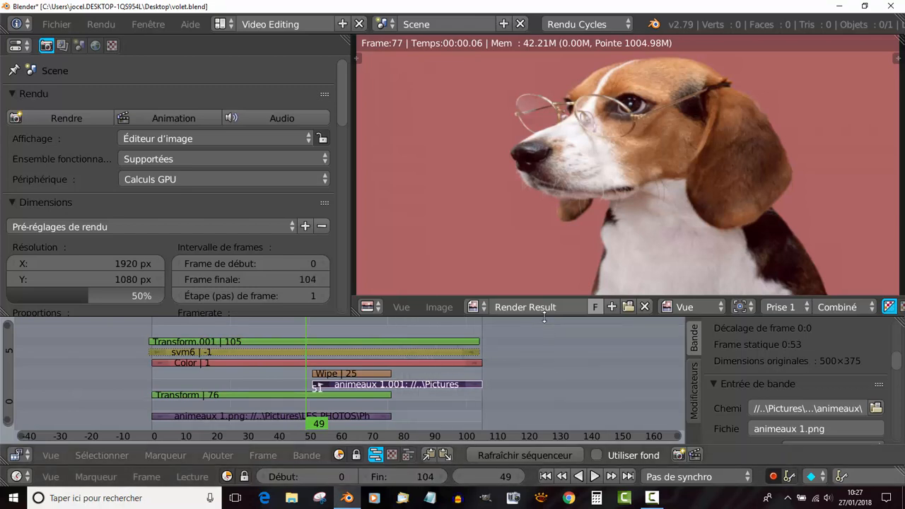
{"action": "left_click_drag", "start_coordinate": [544, 318], "coordinate": [559, 188]}
{"action": "middle_click_drag", "start_coordinate": [550, 305], "coordinate": [536, 317]}
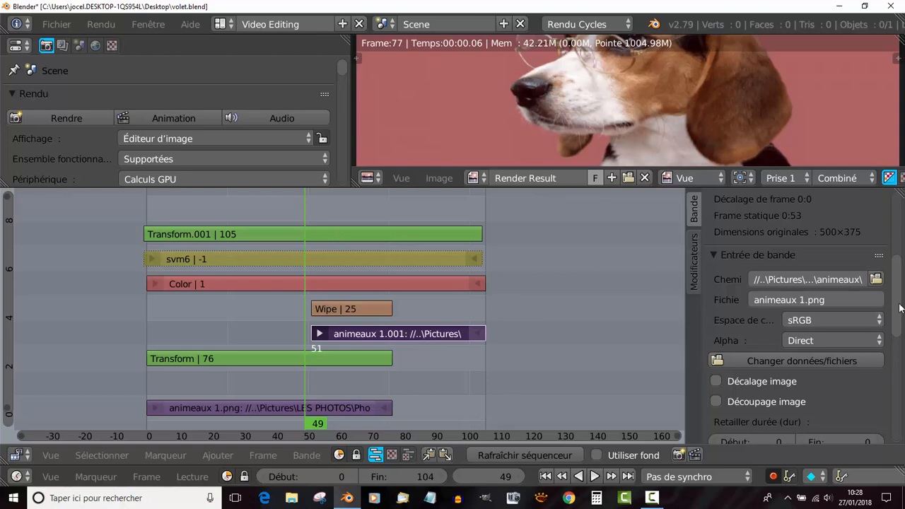
Look through the second image strip's properties, resizing the strip sidebar to read its settings
{"action": "left_click_drag", "start_coordinate": [896, 306], "coordinate": [897, 263]}
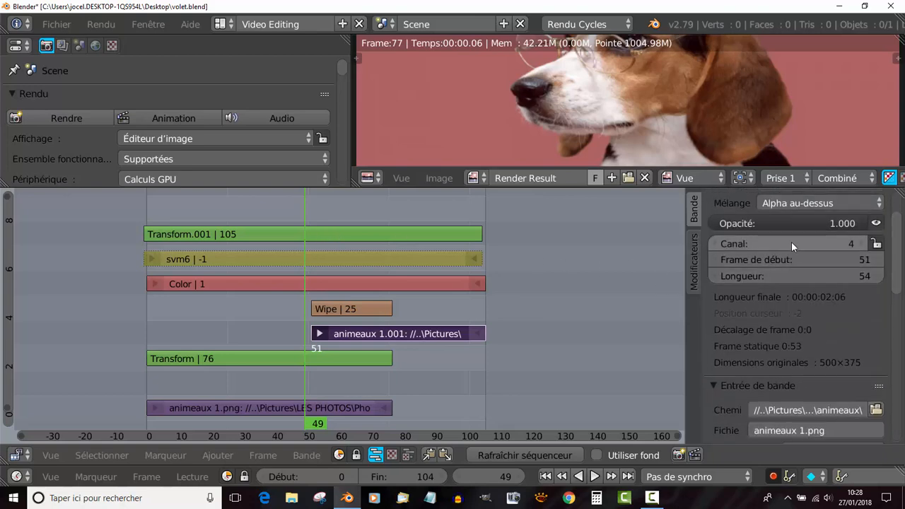
{"action": "scroll", "coordinate": [792, 241], "scroll_direction": "up", "scroll_amount": 2}
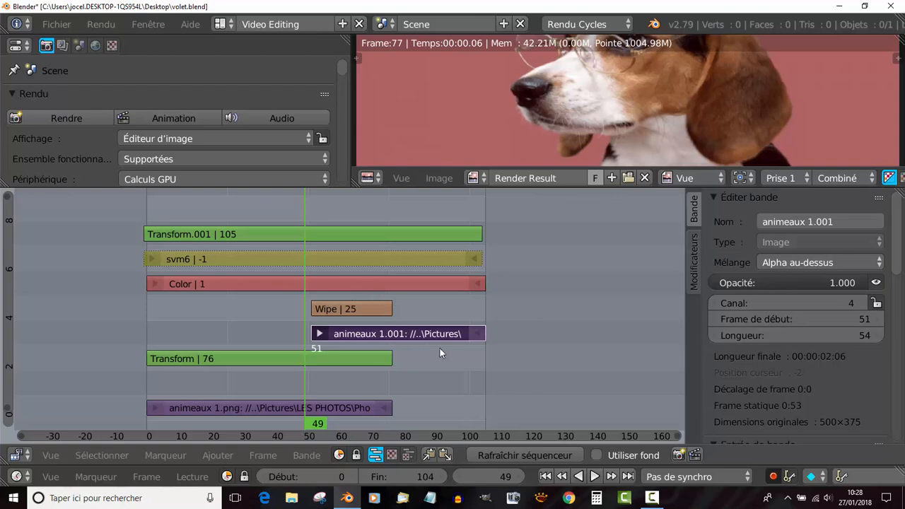
{"action": "left_click_drag", "start_coordinate": [683, 343], "coordinate": [655, 342]}
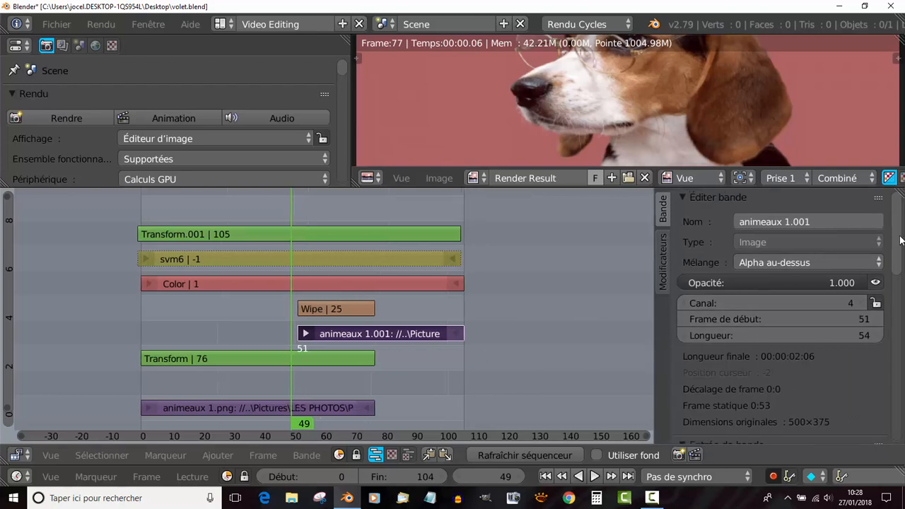
{"action": "left_click_drag", "start_coordinate": [903, 241], "coordinate": [899, 293]}
{"action": "scroll", "coordinate": [899, 294], "scroll_direction": "up", "scroll_amount": 5}
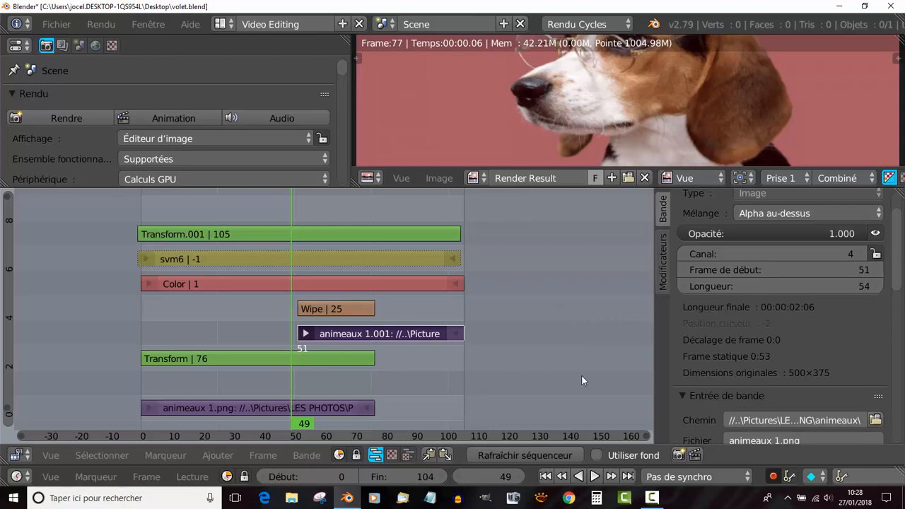
{"action": "left_click_drag", "start_coordinate": [656, 357], "coordinate": [617, 356]}
{"action": "left_click_drag", "start_coordinate": [896, 254], "coordinate": [903, 235]}
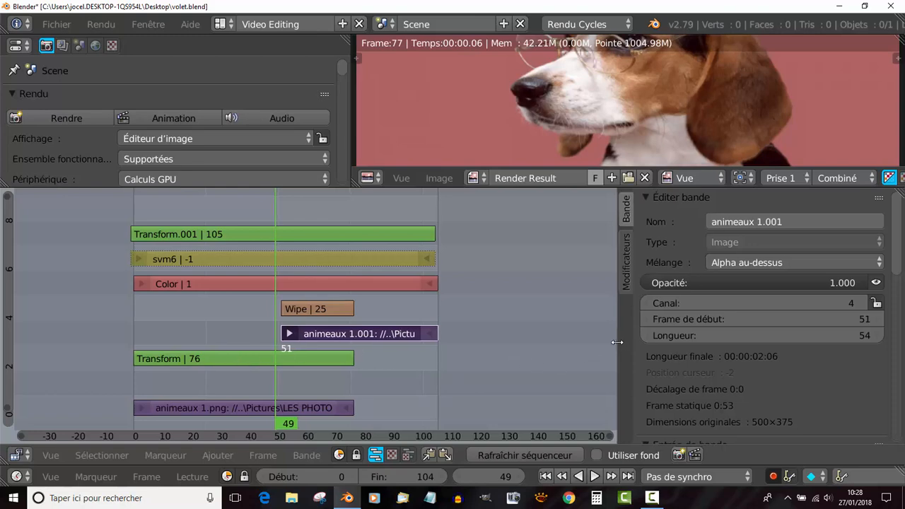
{"action": "left_click_drag", "start_coordinate": [616, 342], "coordinate": [710, 342]}
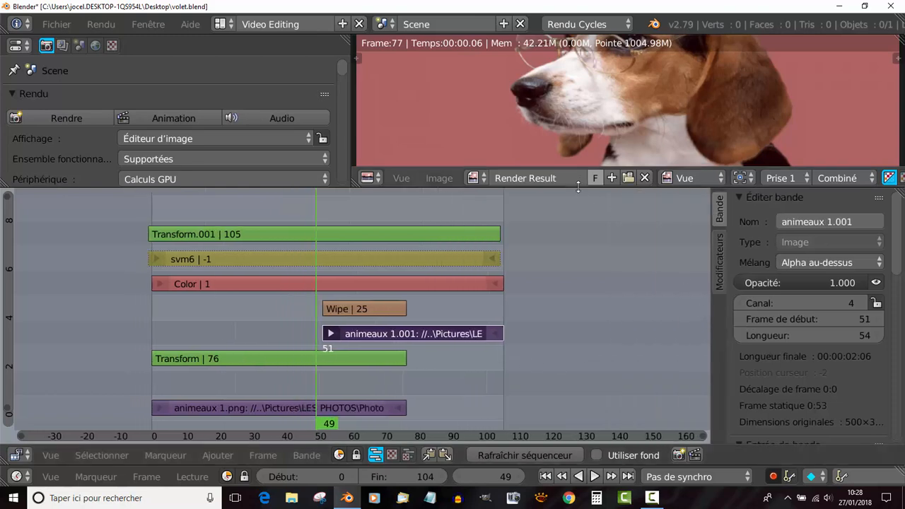
Reduce the sequencer's height to give the render result and render properties more room
{"action": "left_click_drag", "start_coordinate": [579, 186], "coordinate": [583, 235]}
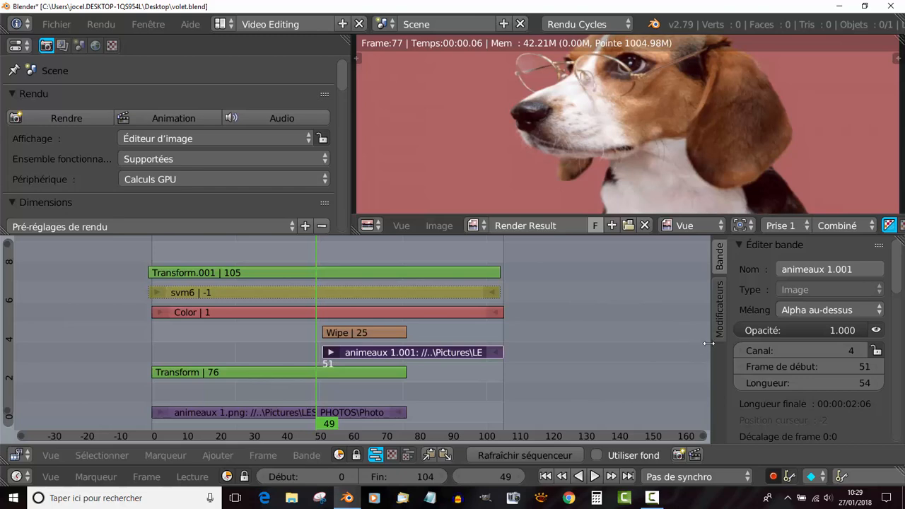
{"action": "left_click_drag", "start_coordinate": [708, 346], "coordinate": [692, 351]}
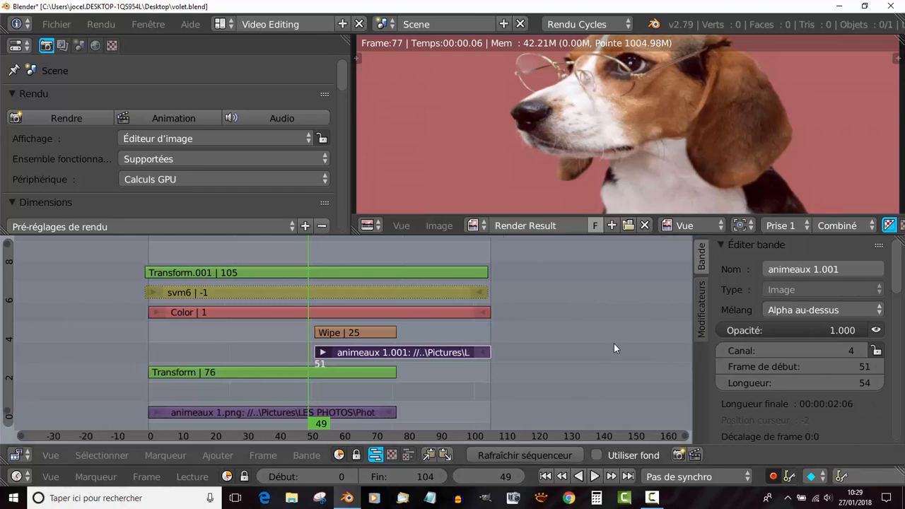
{"action": "scroll", "coordinate": [615, 344], "scroll_direction": "up", "scroll_amount": 2}
{"action": "scroll", "coordinate": [587, 265], "scroll_direction": "down", "scroll_amount": 1}
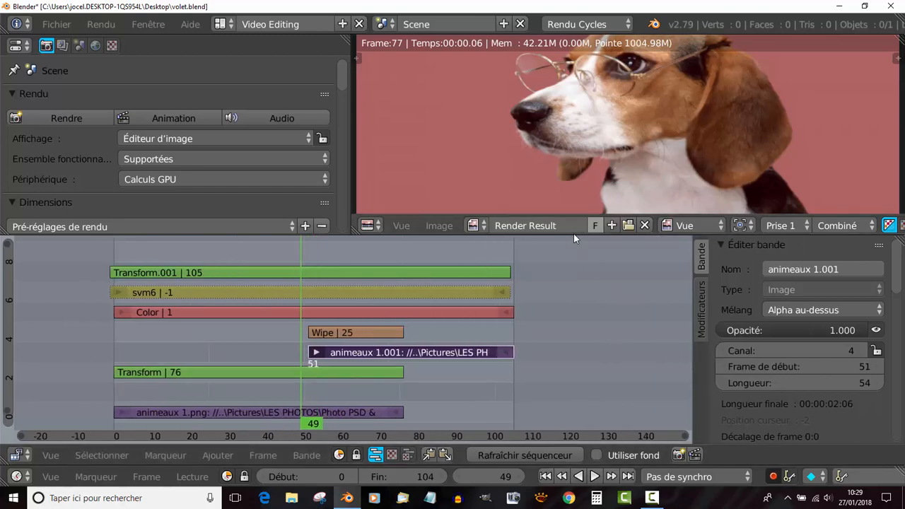
{"action": "left_click_drag", "start_coordinate": [574, 234], "coordinate": [577, 302]}
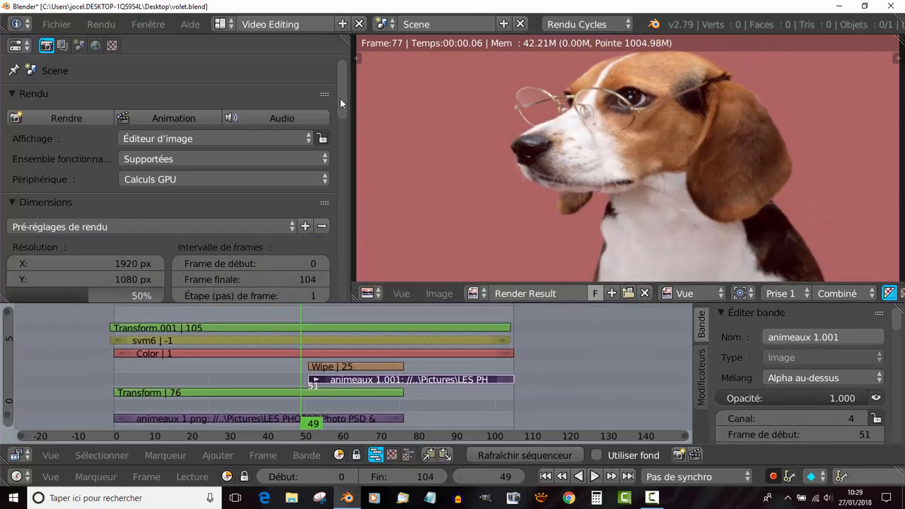
{"action": "left_click_drag", "start_coordinate": [340, 99], "coordinate": [343, 160]}
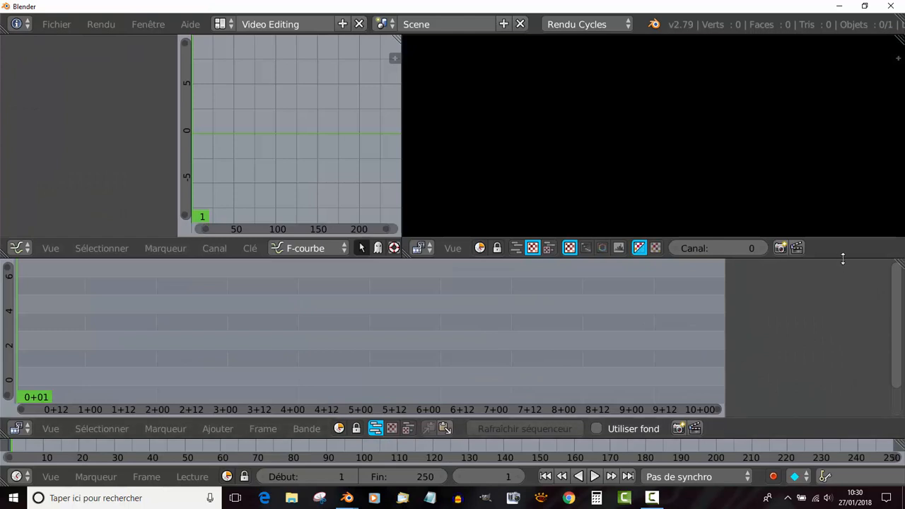
Enlarge the sequencer area upward and start adding an image strip
{"action": "left_click_drag", "start_coordinate": [844, 258], "coordinate": [799, 236]}
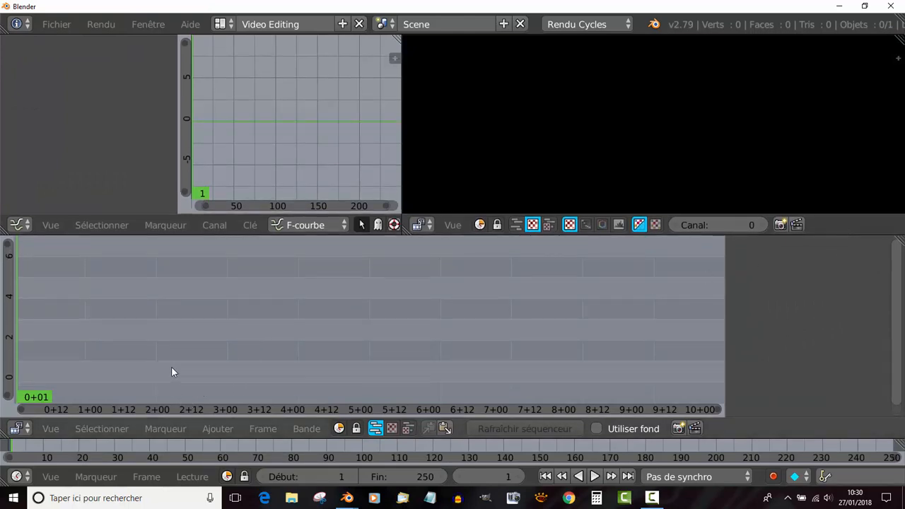
{"action": "left_click", "coordinate": [217, 429]}
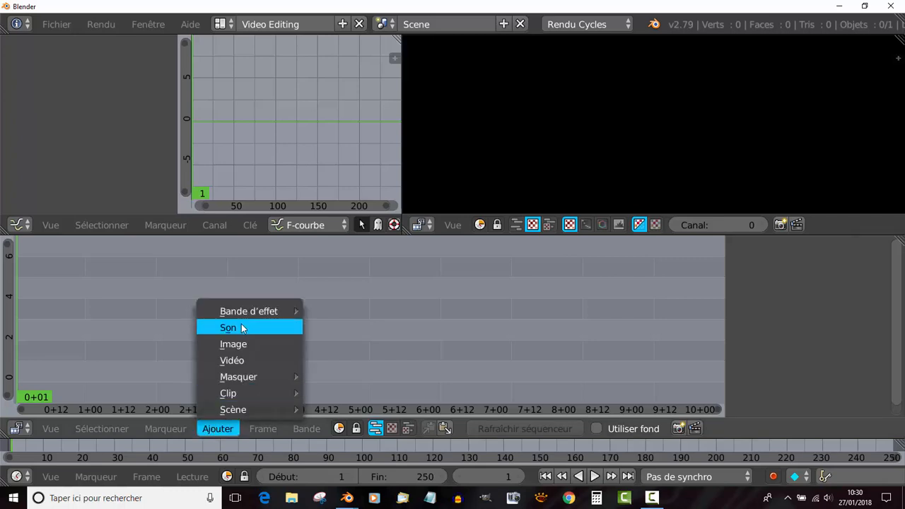
{"action": "left_click", "coordinate": [238, 344]}
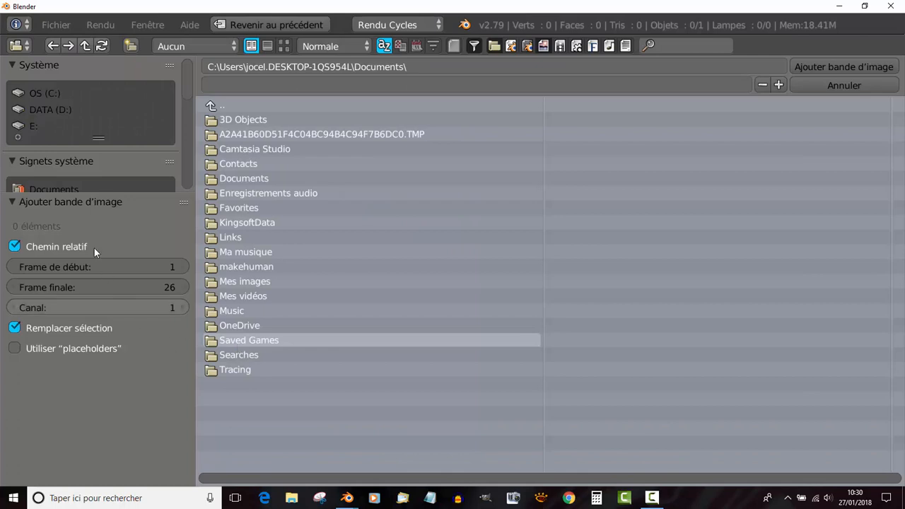
Browse to the recent folder animeaux, passing through the desktop folder, and display its files as thumbnails
{"action": "scroll", "coordinate": [57, 164], "scroll_direction": "down", "scroll_amount": 3}
{"action": "left_click", "coordinate": [47, 163]}
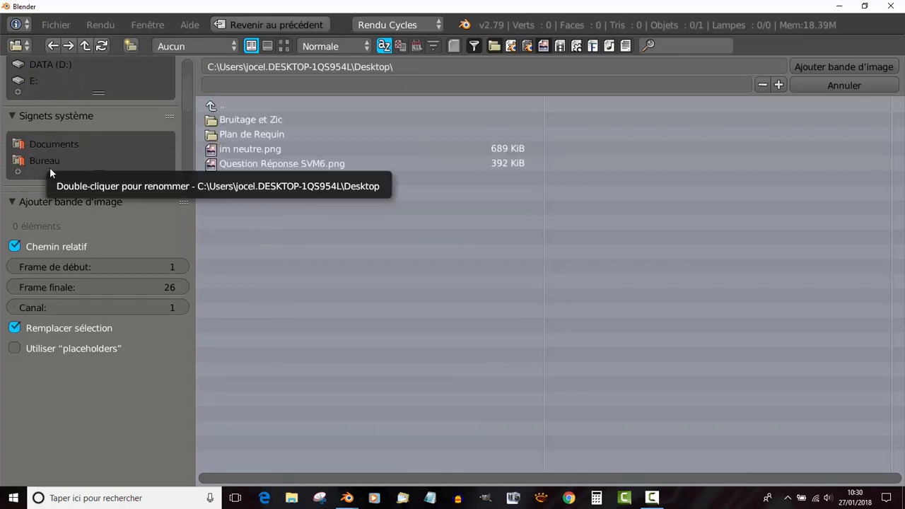
{"action": "scroll", "coordinate": [87, 178], "scroll_direction": "down", "scroll_amount": 8}
{"action": "scroll", "coordinate": [87, 178], "scroll_direction": "down", "scroll_amount": 3}
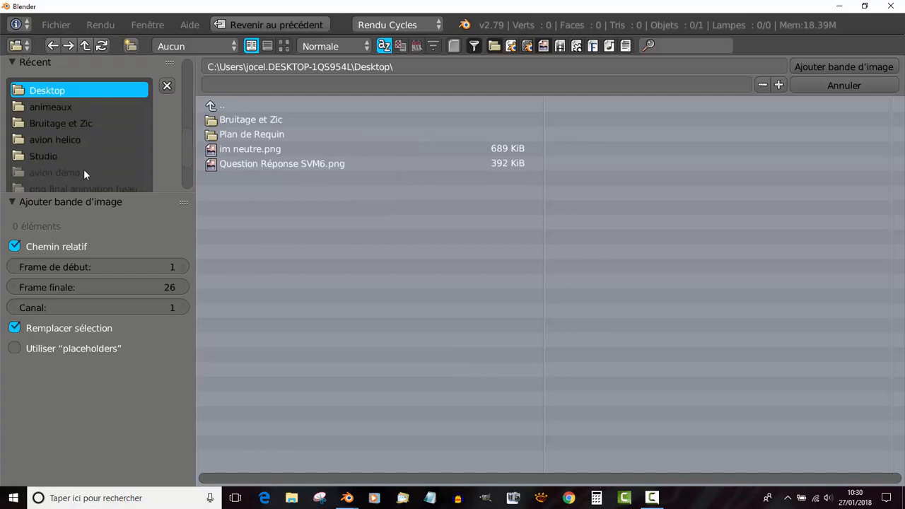
{"action": "left_click", "coordinate": [45, 108]}
{"action": "left_click", "coordinate": [283, 46]}
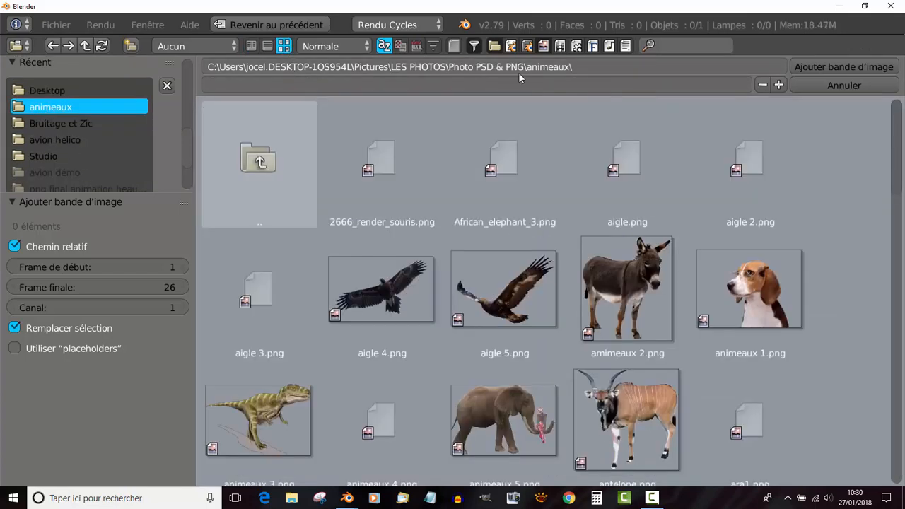
Look through the animal image thumbnails in the animeaux folder from beginning to end and back
{"action": "left_click_drag", "start_coordinate": [899, 172], "coordinate": [900, 191]}
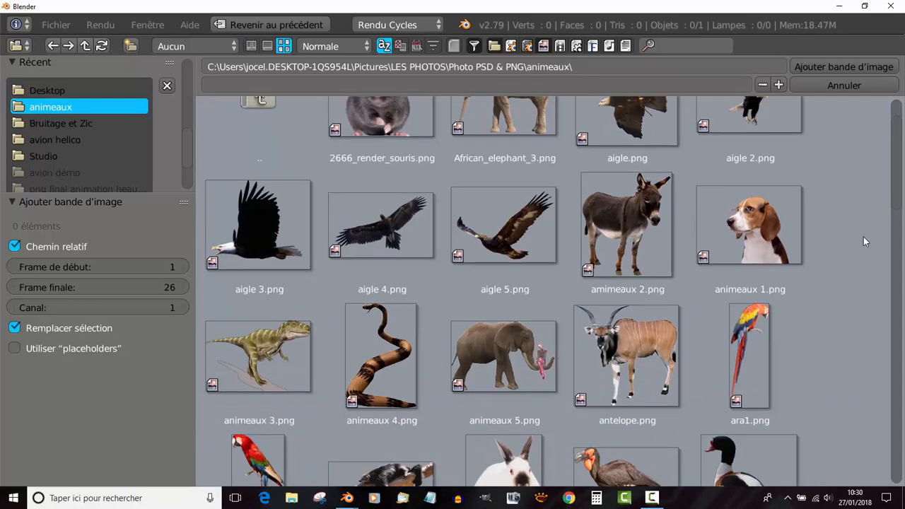
{"action": "scroll", "coordinate": [864, 238], "scroll_direction": "down", "scroll_amount": 5}
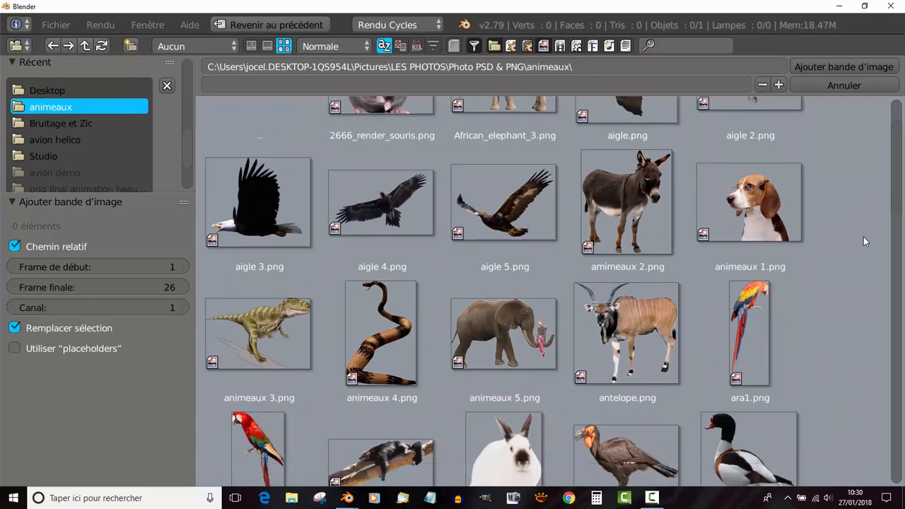
{"action": "scroll", "coordinate": [864, 241], "scroll_direction": "down", "scroll_amount": 3}
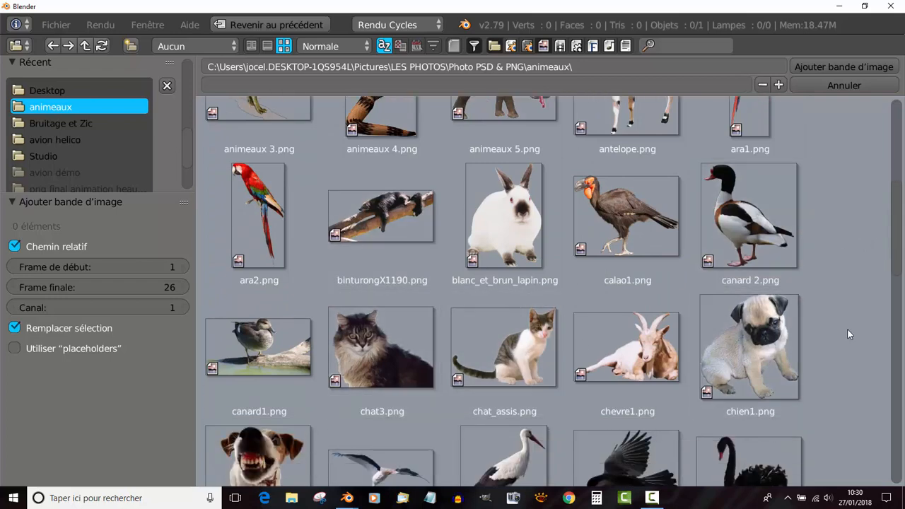
{"action": "scroll", "coordinate": [847, 328], "scroll_direction": "down", "scroll_amount": 3}
{"action": "scroll", "coordinate": [856, 334], "scroll_direction": "down", "scroll_amount": 1}
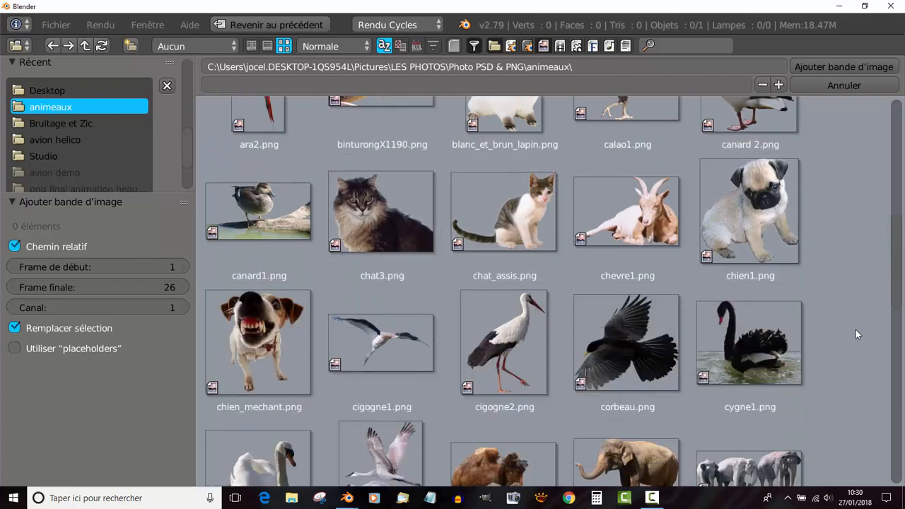
{"action": "scroll", "coordinate": [855, 334], "scroll_direction": "down", "scroll_amount": 6}
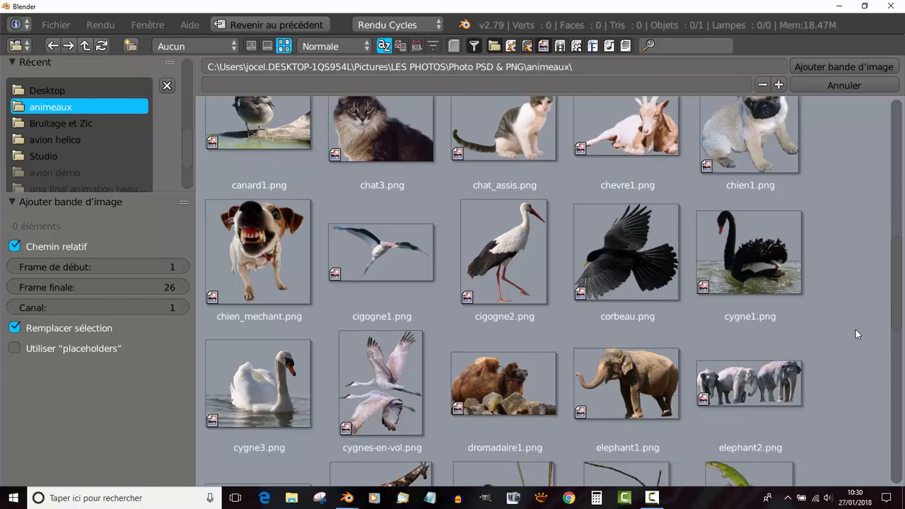
{"action": "scroll", "coordinate": [856, 334], "scroll_direction": "down", "scroll_amount": 4}
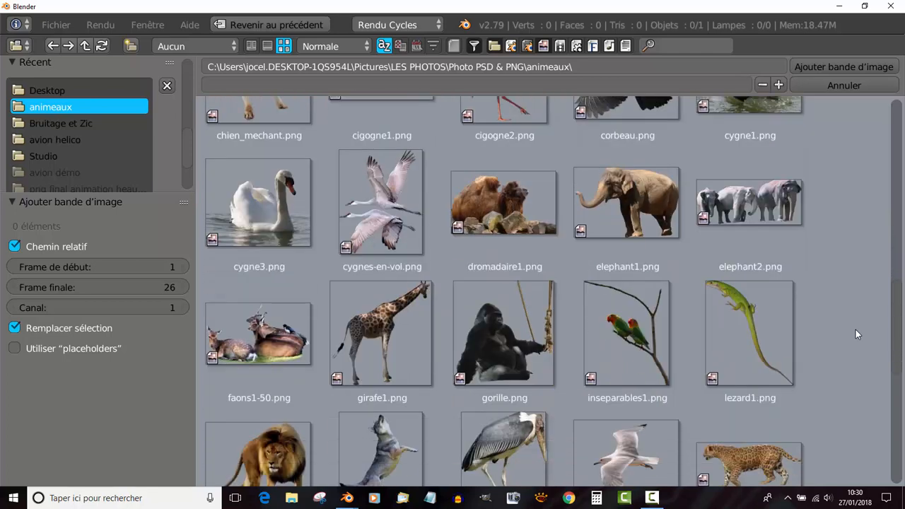
{"action": "scroll", "coordinate": [856, 333], "scroll_direction": "down", "scroll_amount": 4}
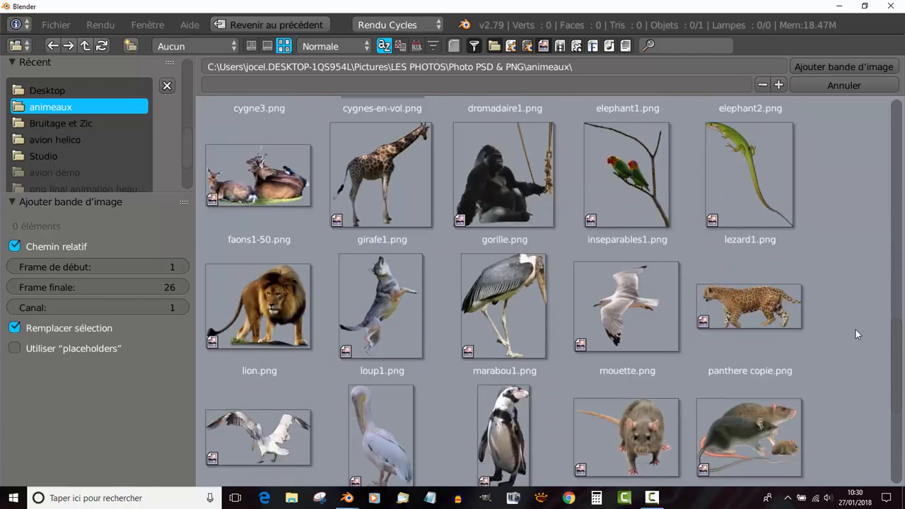
{"action": "scroll", "coordinate": [855, 333], "scroll_direction": "down", "scroll_amount": 7}
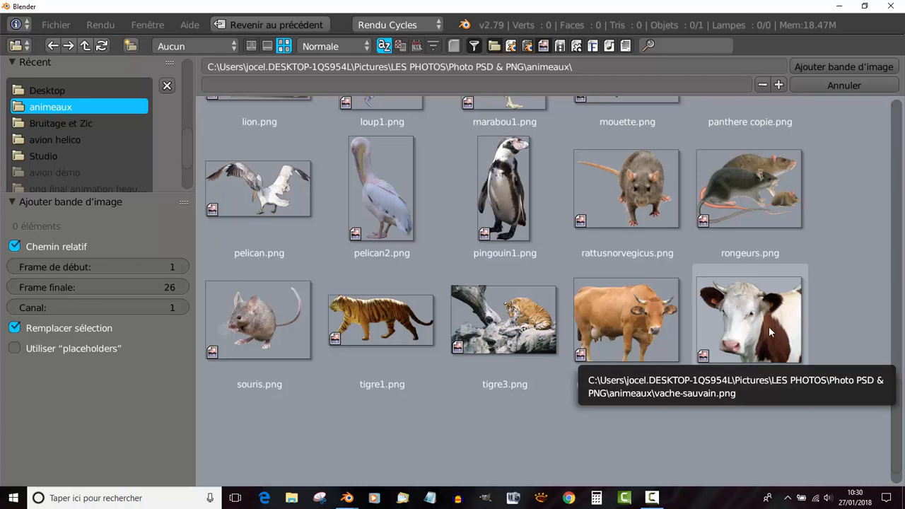
{"action": "scroll", "coordinate": [881, 340], "scroll_direction": "up", "scroll_amount": 4}
{"action": "scroll", "coordinate": [881, 340], "scroll_direction": "up", "scroll_amount": 12}
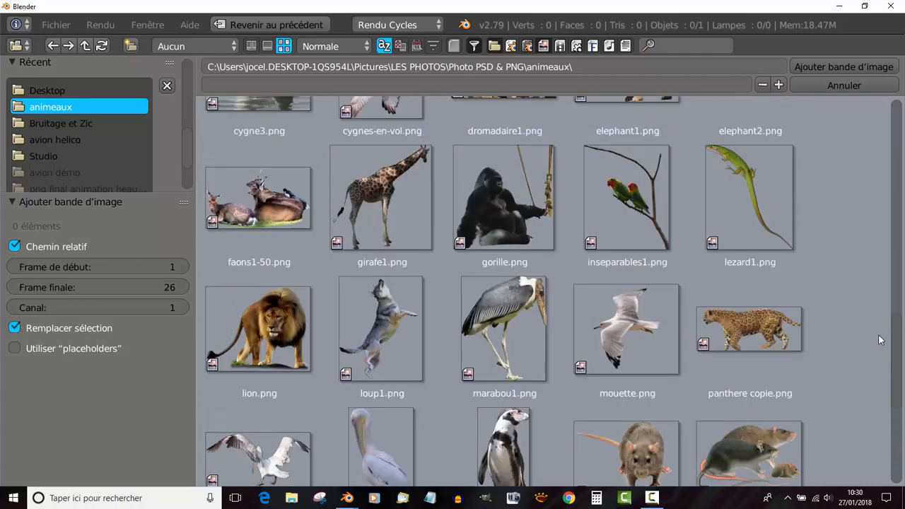
{"action": "scroll", "coordinate": [880, 340], "scroll_direction": "up", "scroll_amount": 7}
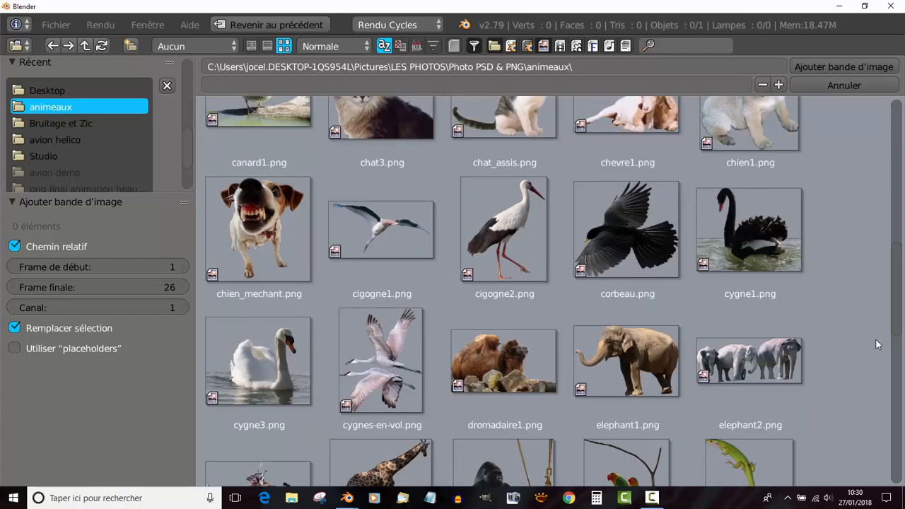
{"action": "scroll", "coordinate": [851, 275], "scroll_direction": "up", "scroll_amount": 3}
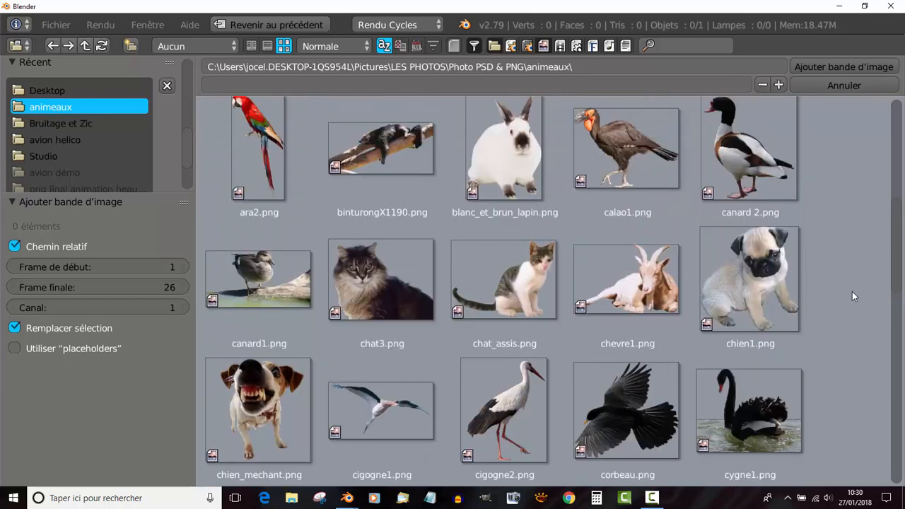
{"action": "scroll", "coordinate": [852, 291], "scroll_direction": "up", "scroll_amount": 4}
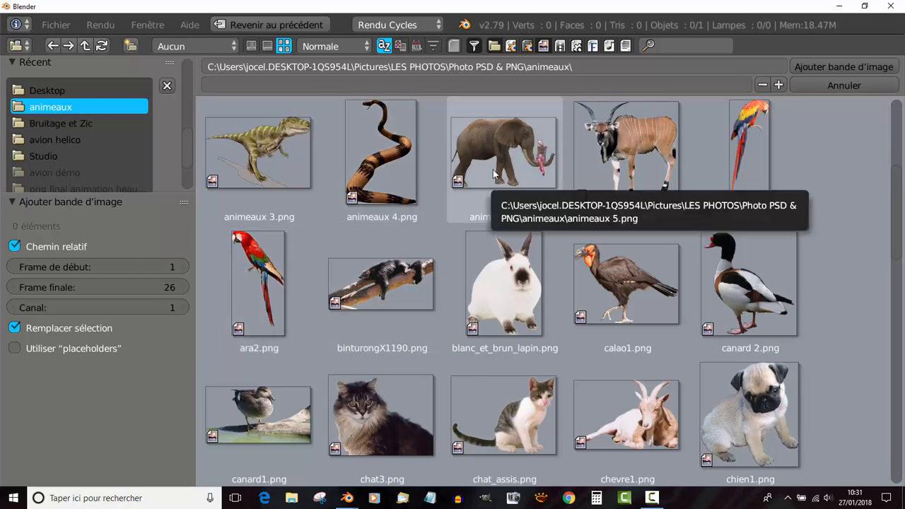
Find elephant1.png in the animeaux folder and add it to the sequencer as an image strip
{"action": "scroll", "coordinate": [856, 274], "scroll_direction": "down", "scroll_amount": 2}
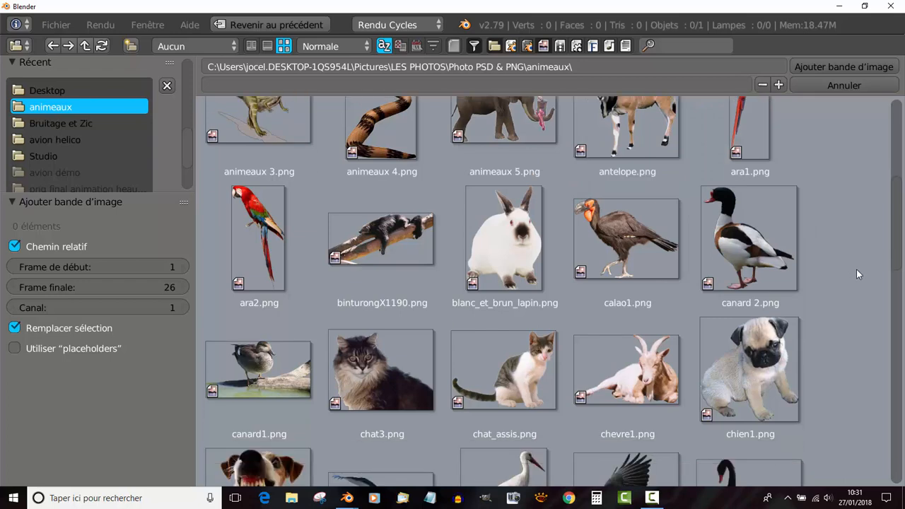
{"action": "scroll", "coordinate": [856, 269], "scroll_direction": "down", "scroll_amount": 4}
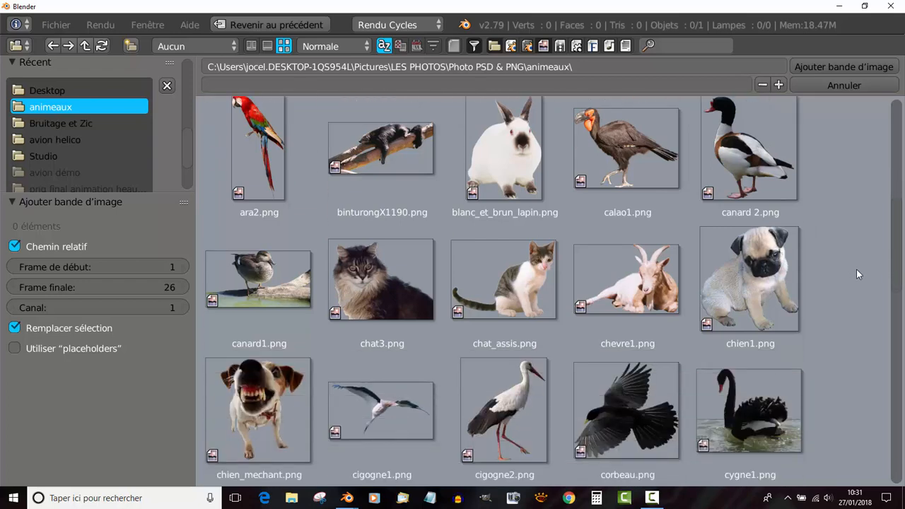
{"action": "scroll", "coordinate": [856, 274], "scroll_direction": "down", "scroll_amount": 1}
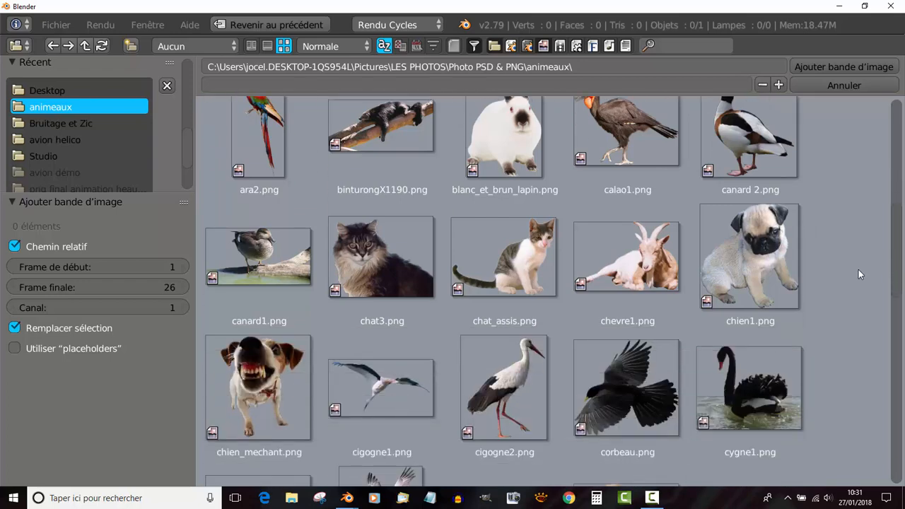
{"action": "scroll", "coordinate": [858, 270], "scroll_direction": "down", "scroll_amount": 6}
{"action": "scroll", "coordinate": [871, 274], "scroll_direction": "down", "scroll_amount": 3}
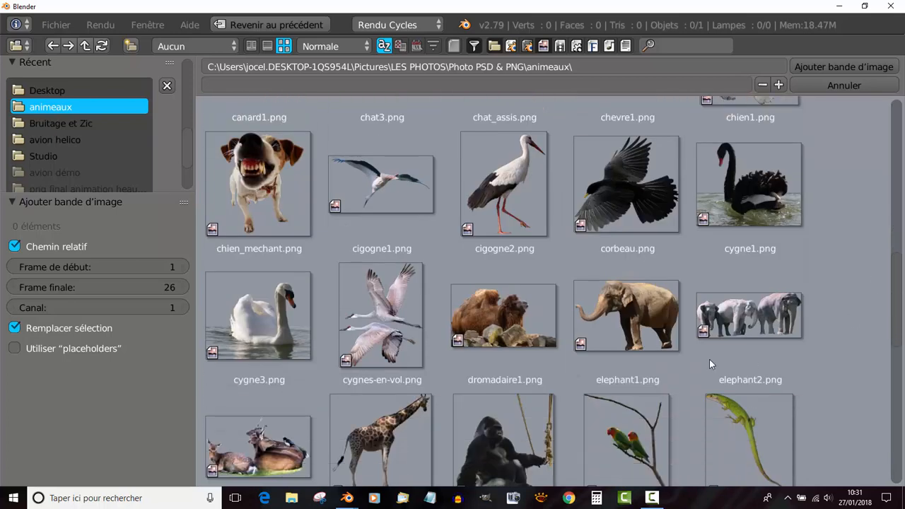
{"action": "left_click", "coordinate": [632, 316]}
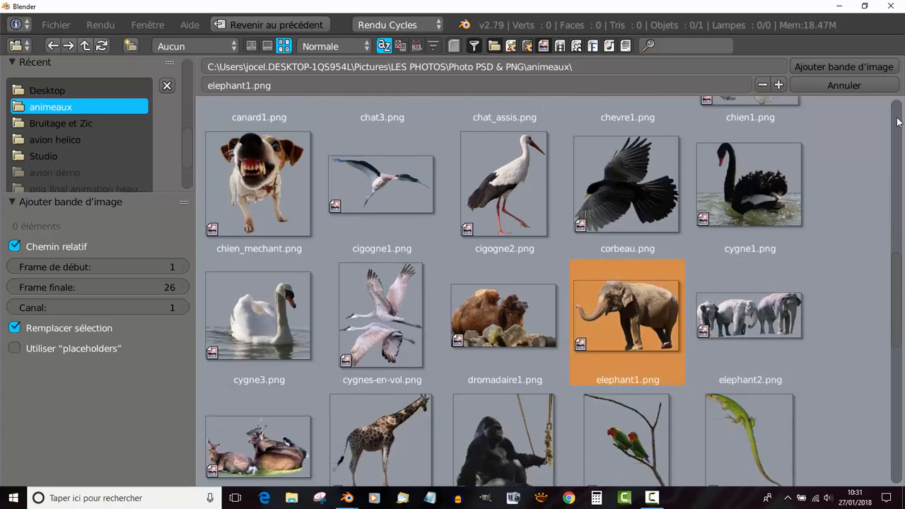
{"action": "left_click", "coordinate": [830, 69]}
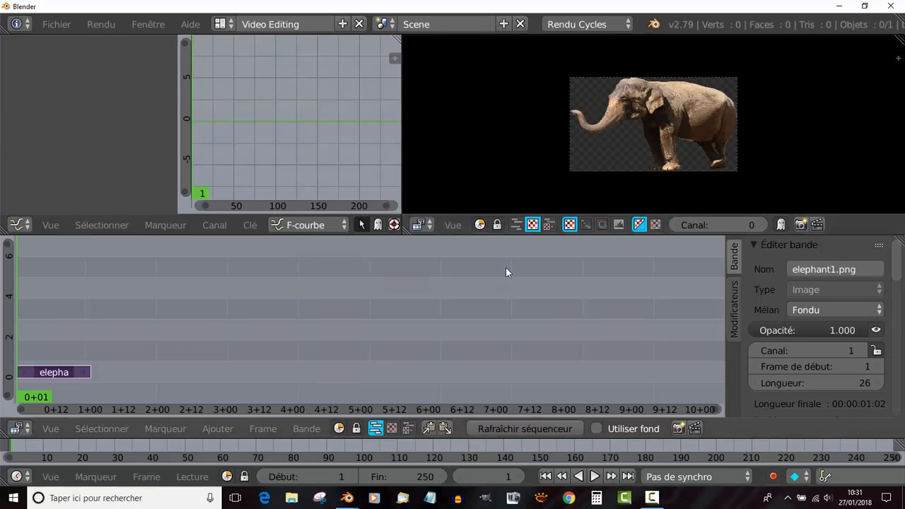
Enlarge the elephant in the preview, fit the whole sequence in the sequencer and move the playhead to frame 6
{"action": "scroll", "coordinate": [690, 129], "scroll_direction": "up", "scroll_amount": 3}
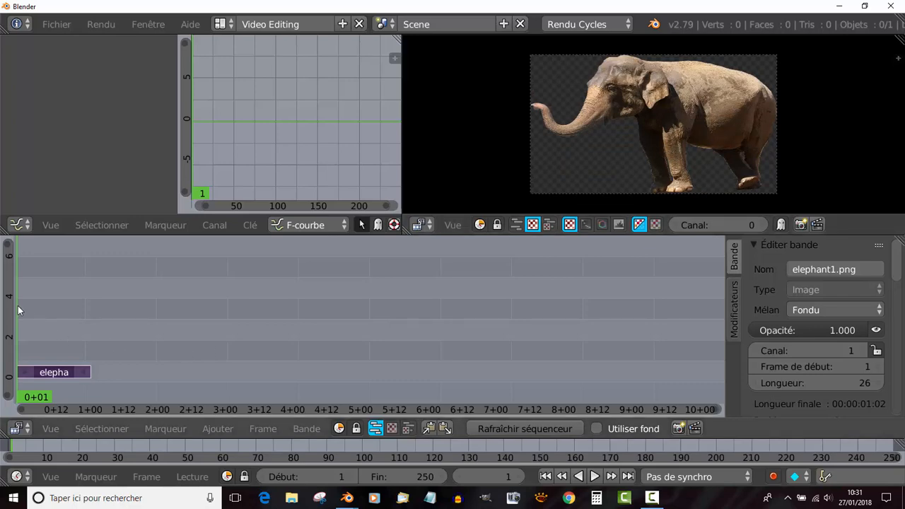
{"action": "key", "text": "Home"}
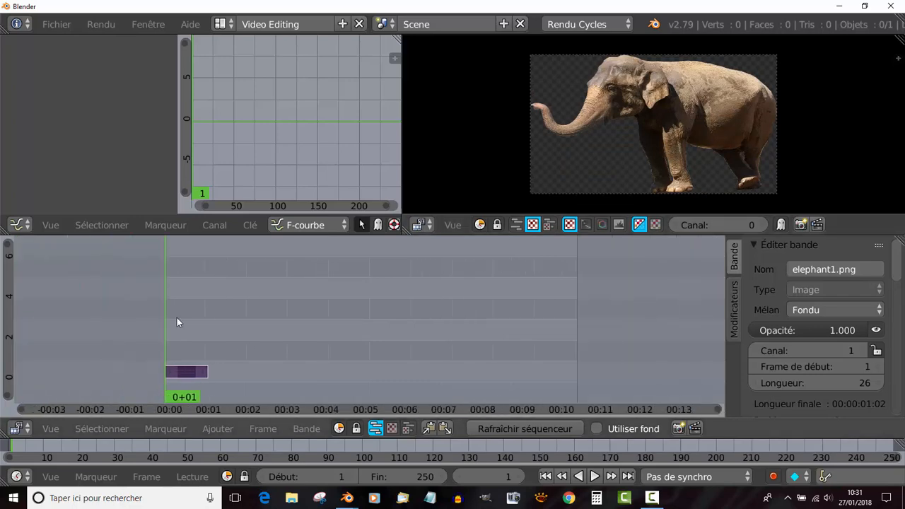
{"action": "left_click_drag", "start_coordinate": [162, 307], "coordinate": [173, 307]}
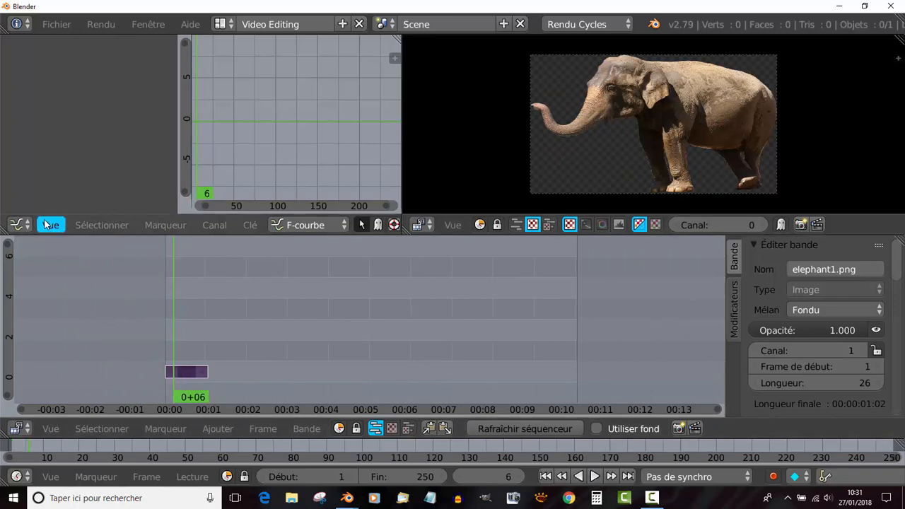
Change the graph editor area into a Properties editor
{"action": "left_click", "coordinate": [19, 226]}
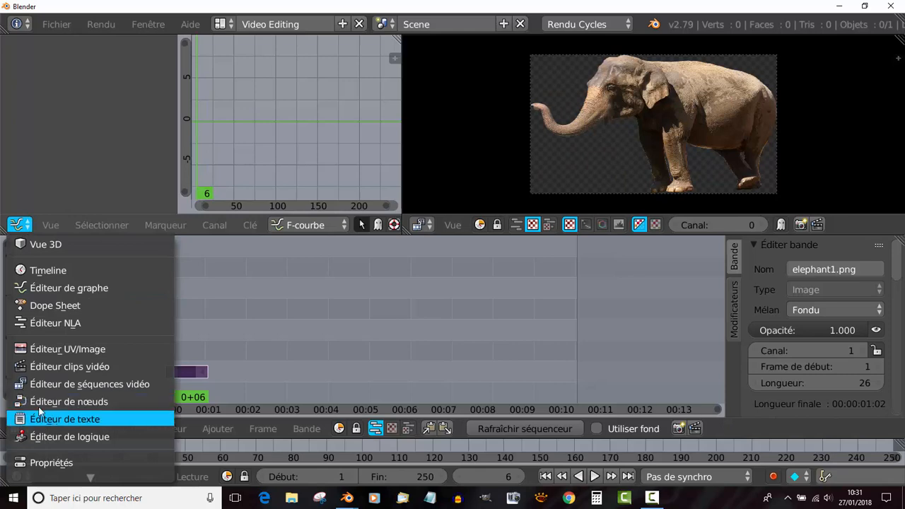
{"action": "scroll", "coordinate": [39, 410], "scroll_direction": "down", "scroll_amount": 3}
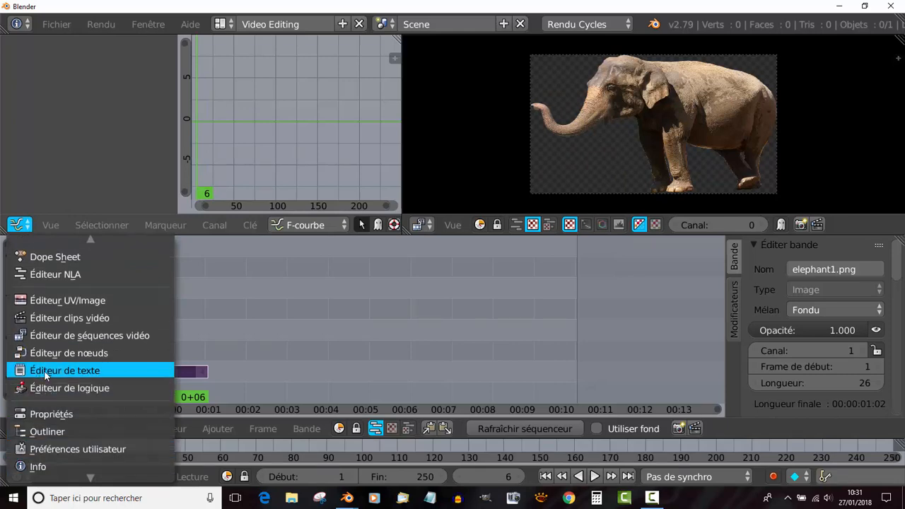
{"action": "left_click", "coordinate": [41, 414]}
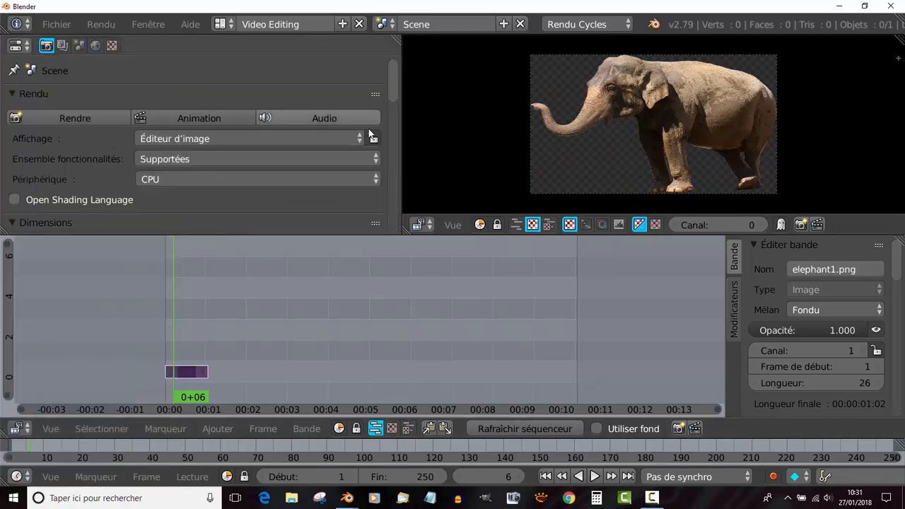
Try a smaller render resolution by reducing the width to 1744 px and the height to 975 px
{"action": "scroll", "coordinate": [212, 148], "scroll_direction": "down", "scroll_amount": 5}
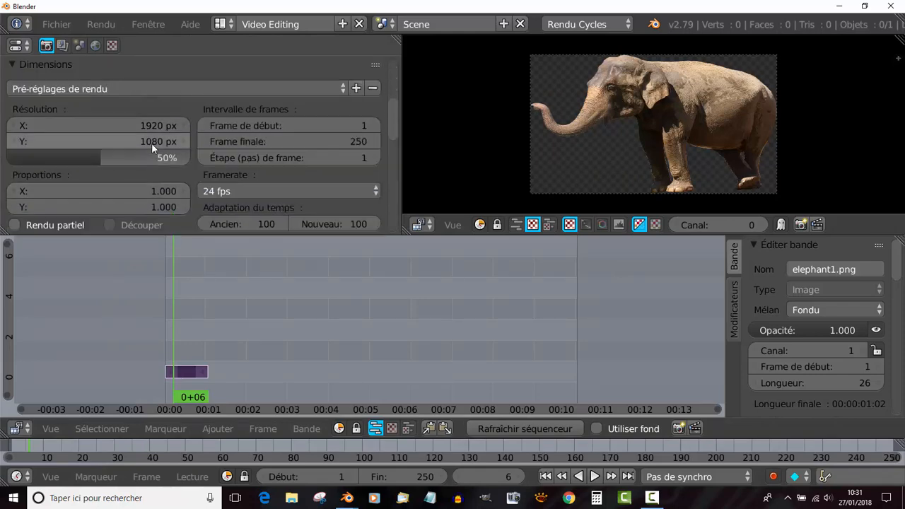
{"action": "left_click", "coordinate": [154, 123]}
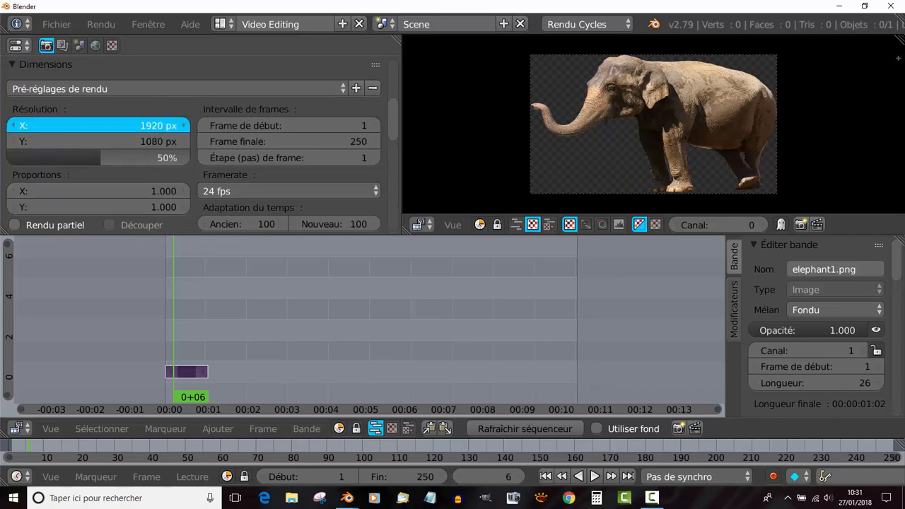
{"action": "left_click_drag", "start_coordinate": [154, 123], "coordinate": [25, 123]}
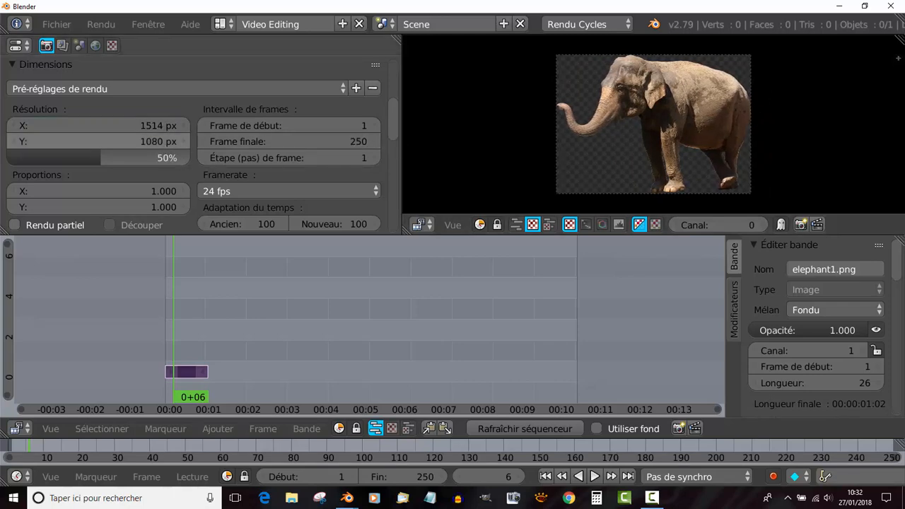
{"action": "left_click_drag", "start_coordinate": [98, 142], "coordinate": [130, 125]}
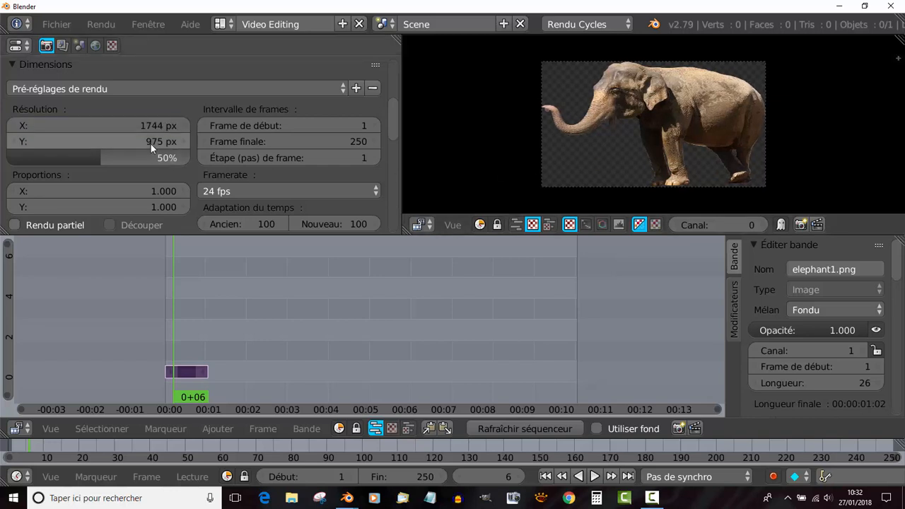
Set the render resolution to 1920 px in X and 1080 px in Y
{"action": "left_click", "coordinate": [152, 125]}
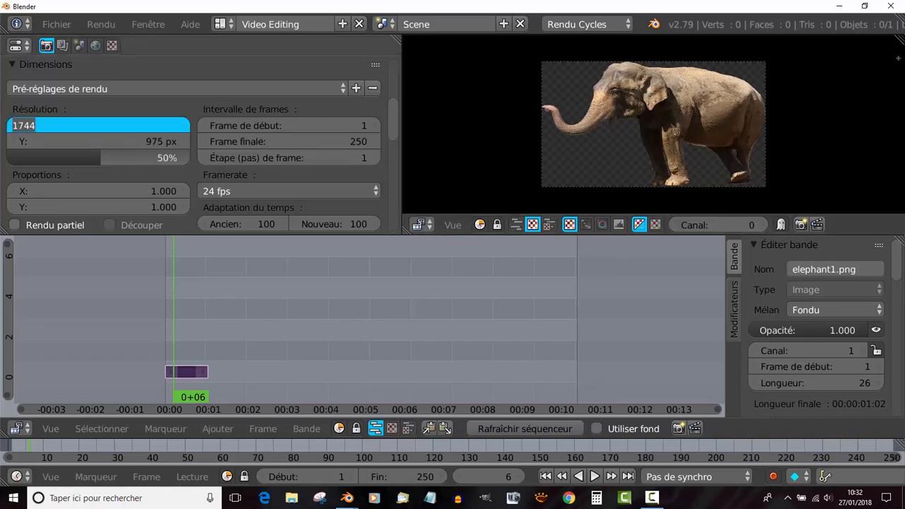
{"action": "type", "text": "1920"}
{"action": "key", "text": "Return"}
{"action": "left_click", "coordinate": [150, 143]}
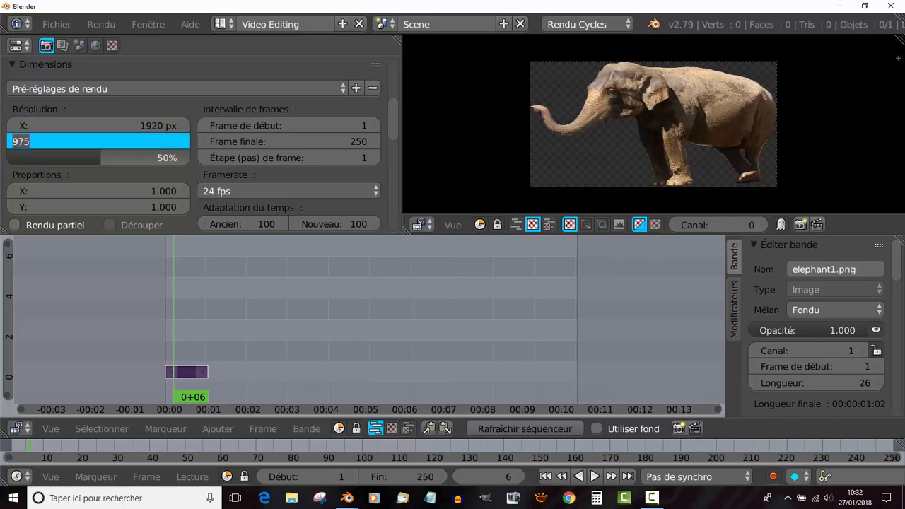
{"action": "type", "text": "1080"}
{"action": "key", "text": "Return"}
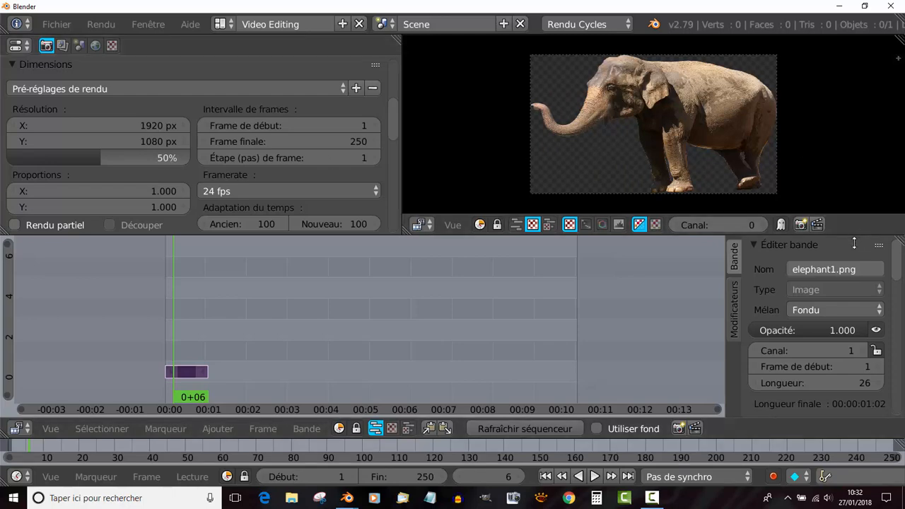
Enlarge the preview area by making it taller and narrowing the Properties editor beside it
{"action": "left_click_drag", "start_coordinate": [856, 235], "coordinate": [853, 261]}
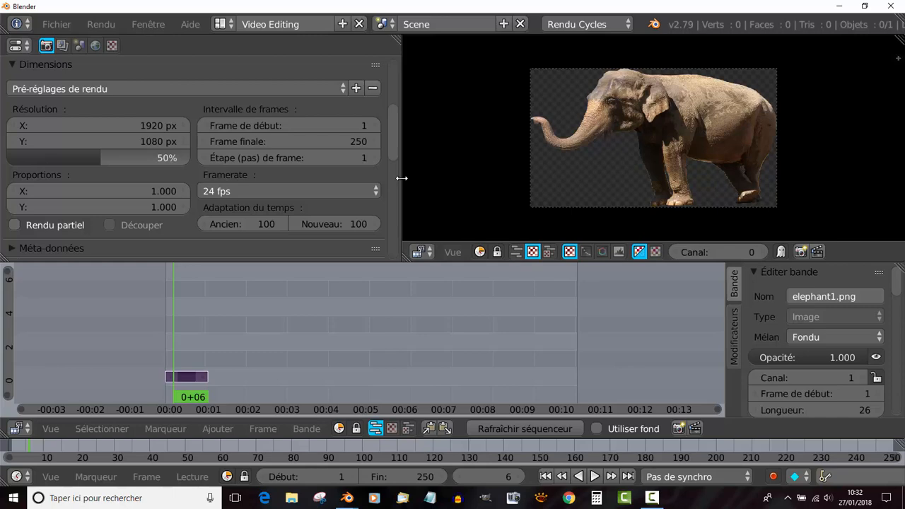
{"action": "left_click_drag", "start_coordinate": [402, 179], "coordinate": [351, 181]}
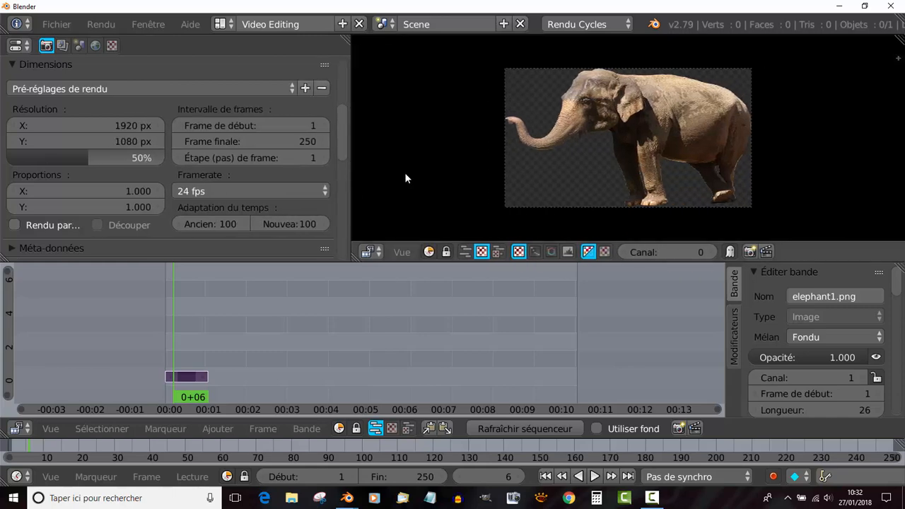
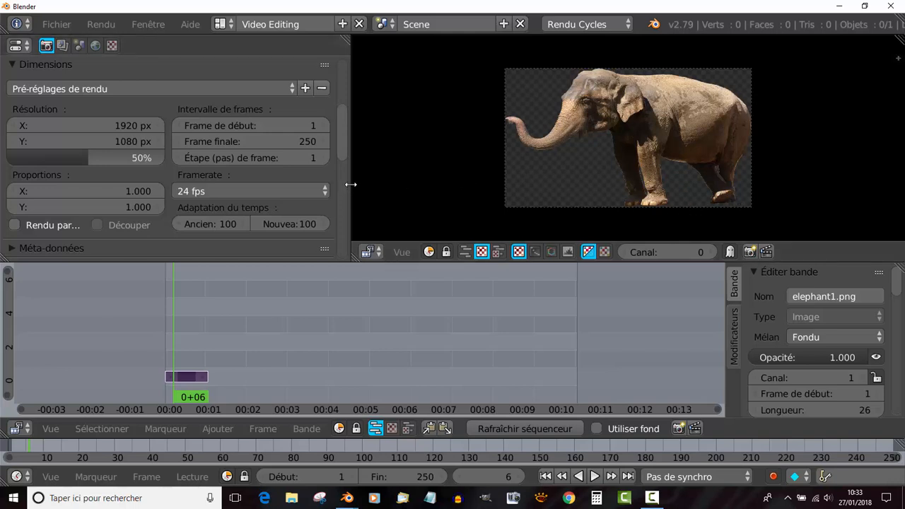
{"action": "left_click_drag", "start_coordinate": [350, 184], "coordinate": [346, 185]}
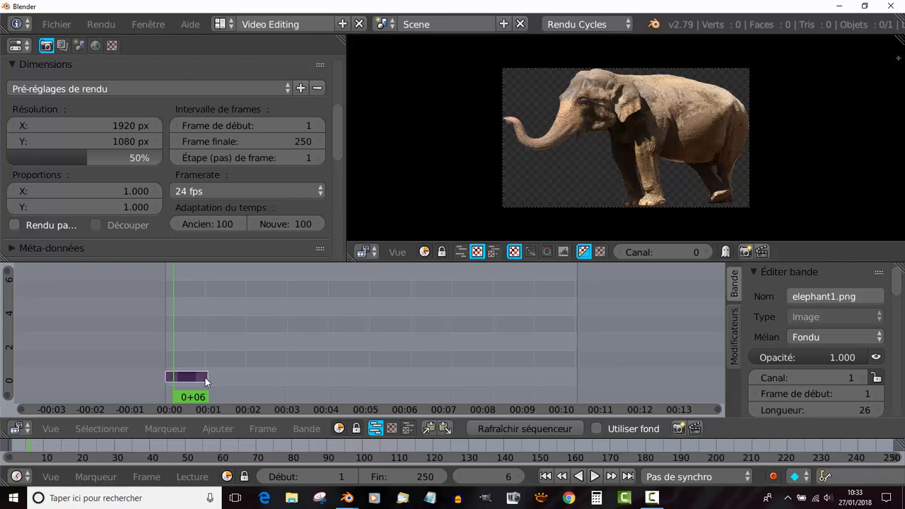
Extend the end of the elephant1.png strip to a length of 249 frames and move the playhead to frame 16
{"action": "right_click_drag", "start_coordinate": [206, 381], "coordinate": [575, 382]}
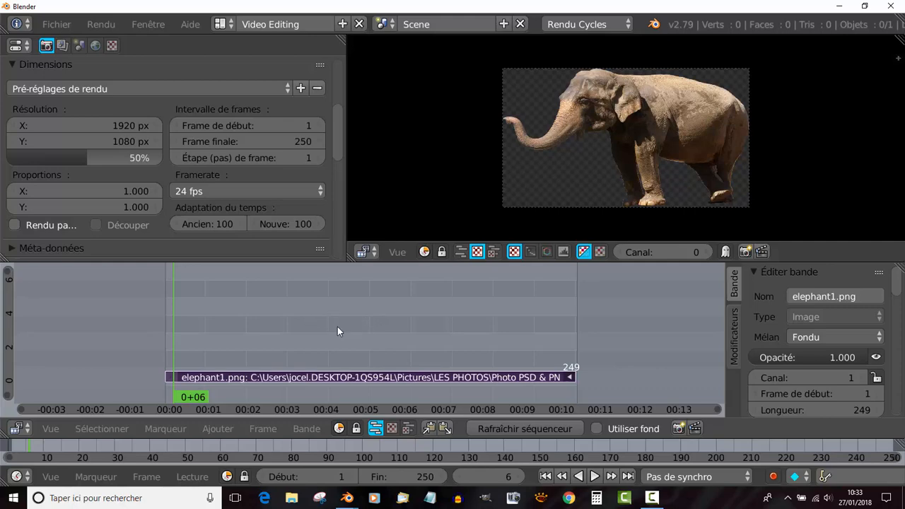
{"action": "left_click_drag", "start_coordinate": [174, 318], "coordinate": [191, 328]}
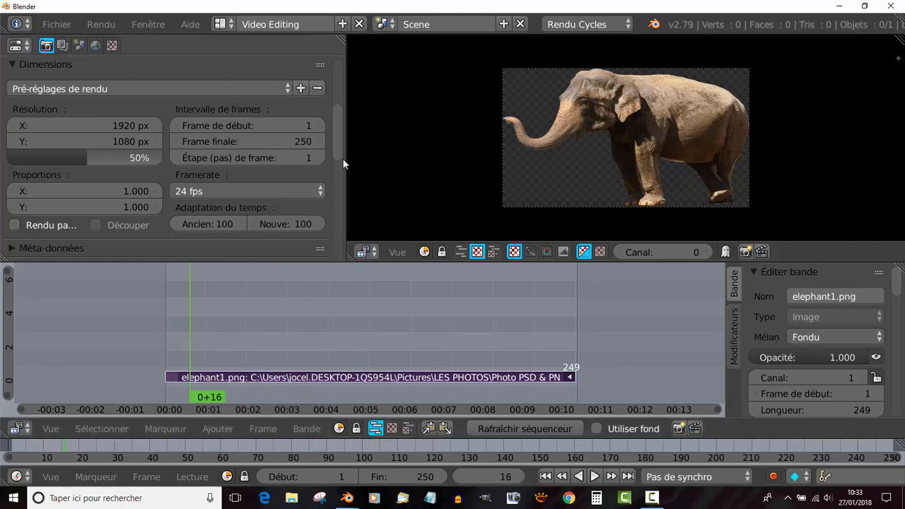
Look through the render dimensions and output settings, and widen the sequencer's strip properties sidebar
{"action": "left_click_drag", "start_coordinate": [336, 128], "coordinate": [340, 180]}
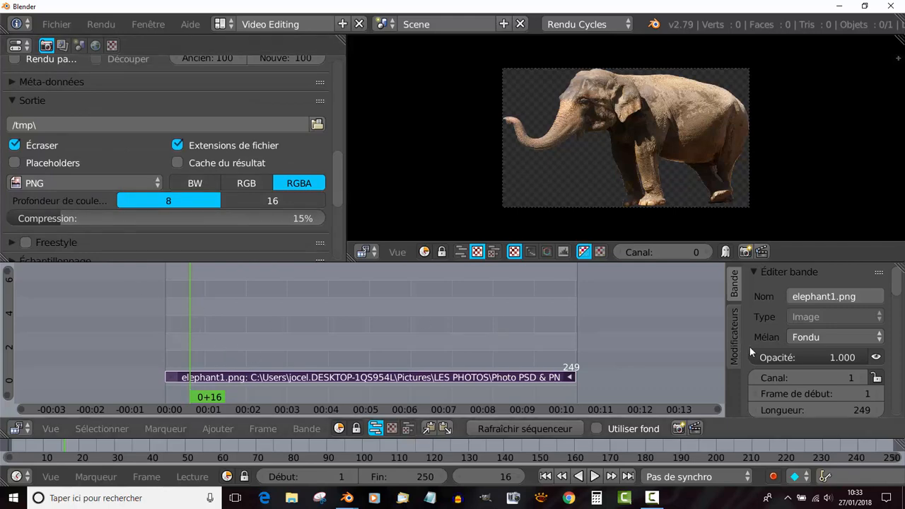
{"action": "left_click_drag", "start_coordinate": [724, 323], "coordinate": [666, 322]}
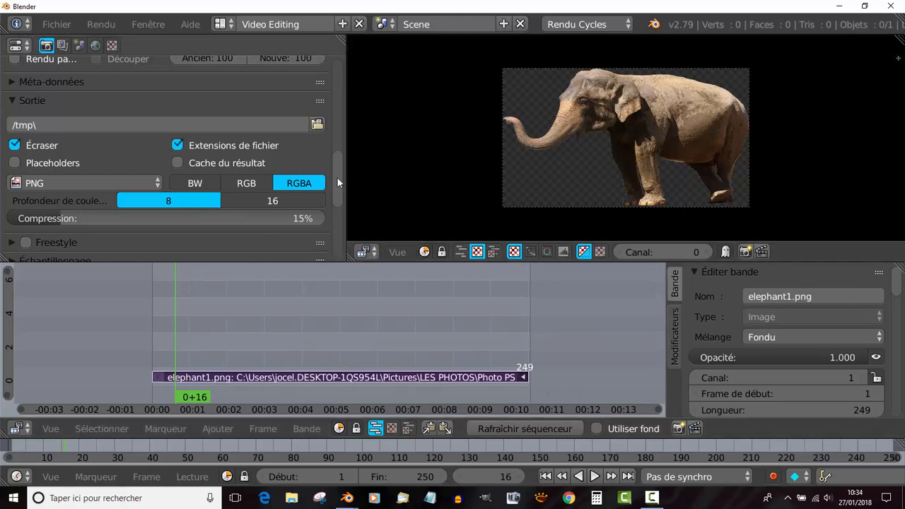
{"action": "scroll", "coordinate": [339, 162], "scroll_direction": "up", "scroll_amount": 4}
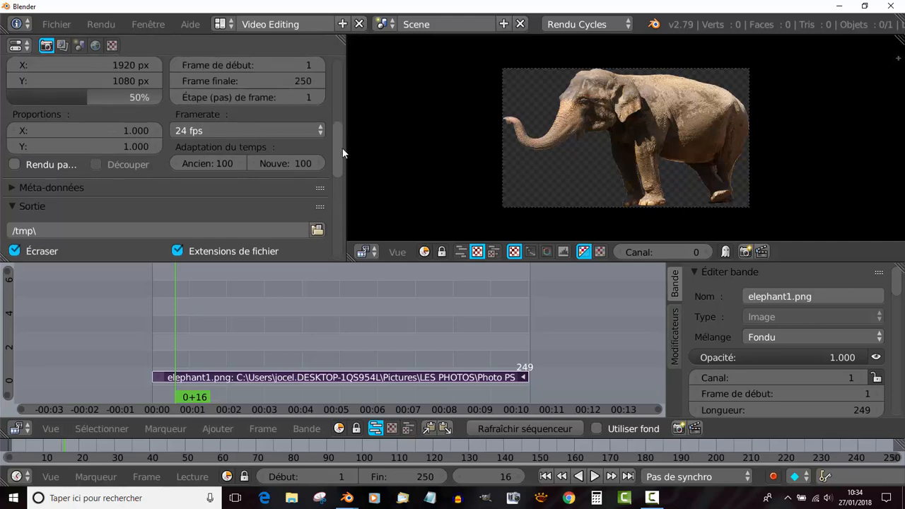
{"action": "scroll", "coordinate": [343, 161], "scroll_direction": "down", "scroll_amount": 2}
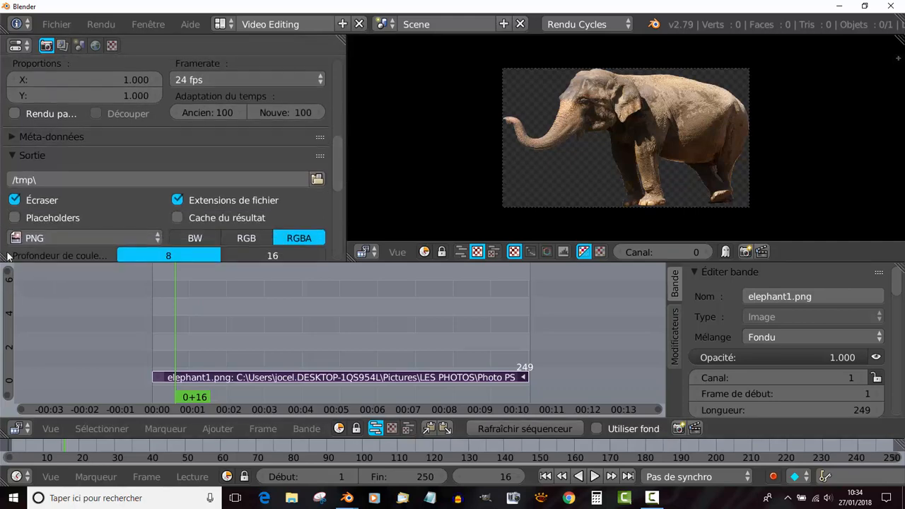
{"action": "left_click_drag", "start_coordinate": [339, 160], "coordinate": [342, 188]}
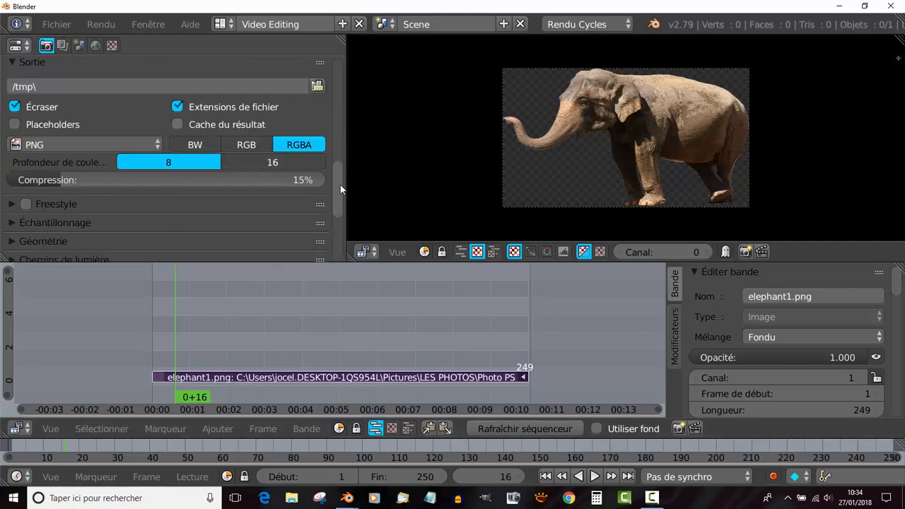
Change the Properties editor area back into a Graph Editor and narrow it to give the preview more width
{"action": "left_click", "coordinate": [18, 45]}
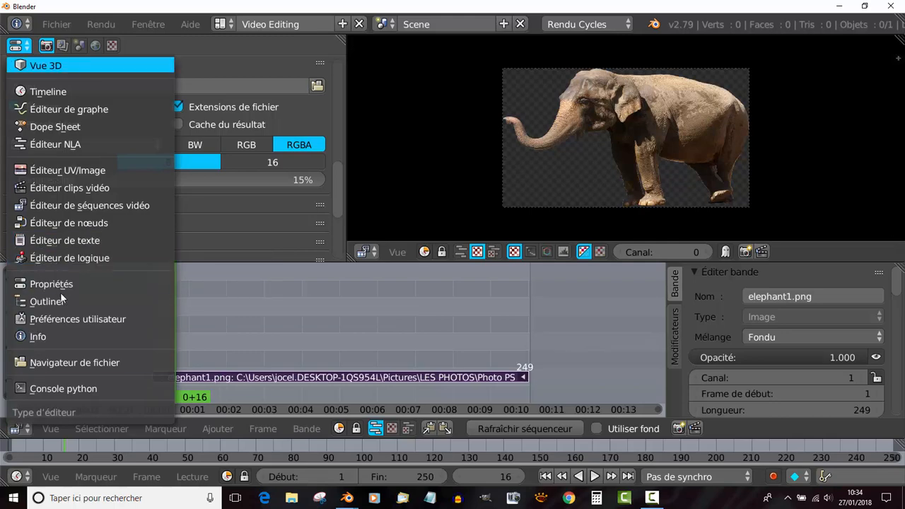
{"action": "left_click", "coordinate": [69, 109]}
{"action": "left_click_drag", "start_coordinate": [348, 124], "coordinate": [279, 125]}
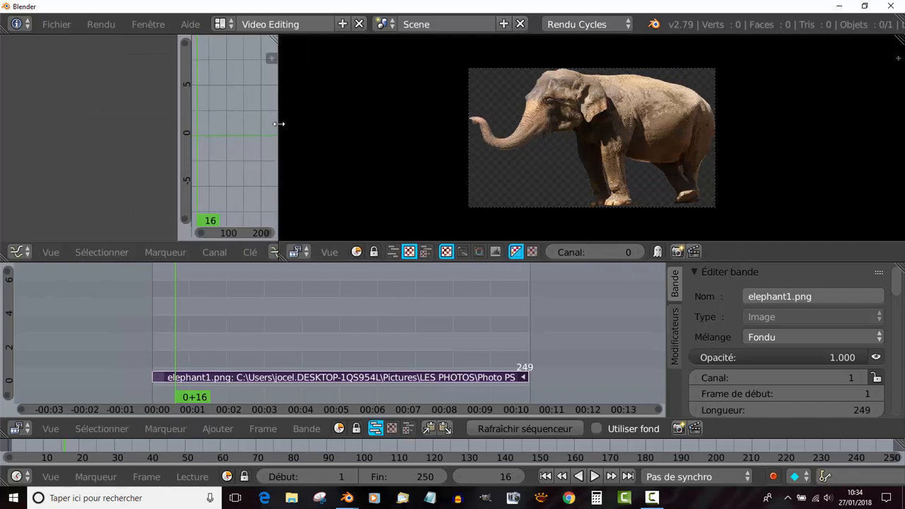
Add a Transform effect strip to the elephant1.png image strip
{"action": "left_click_drag", "start_coordinate": [900, 283], "coordinate": [899, 302]}
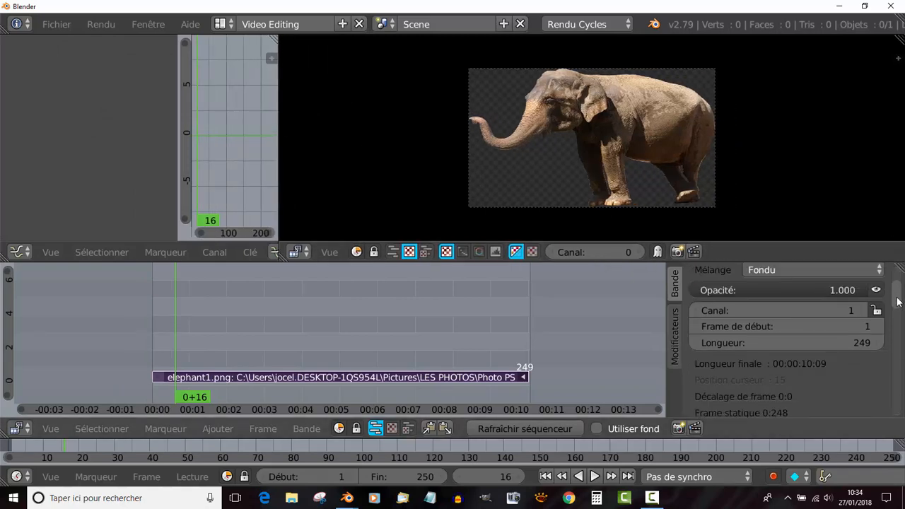
{"action": "left_click_drag", "start_coordinate": [898, 301], "coordinate": [899, 285]}
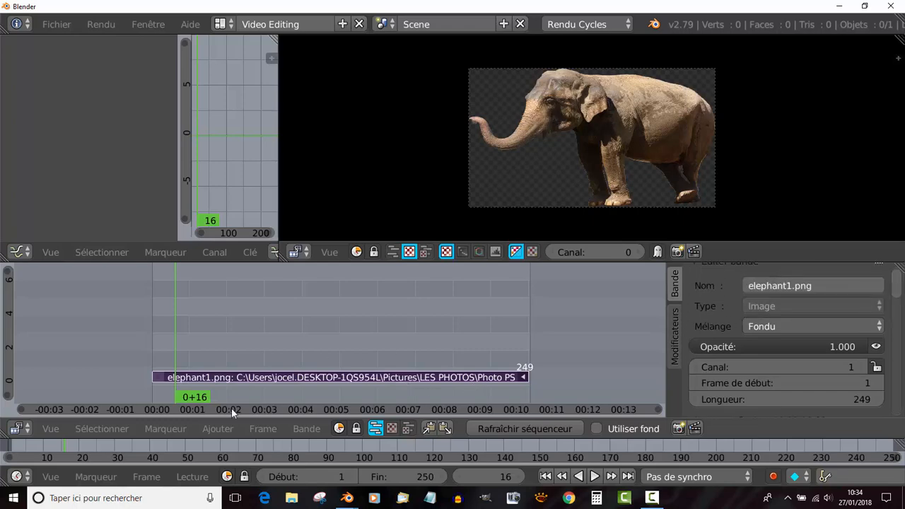
{"action": "left_click", "coordinate": [306, 428]}
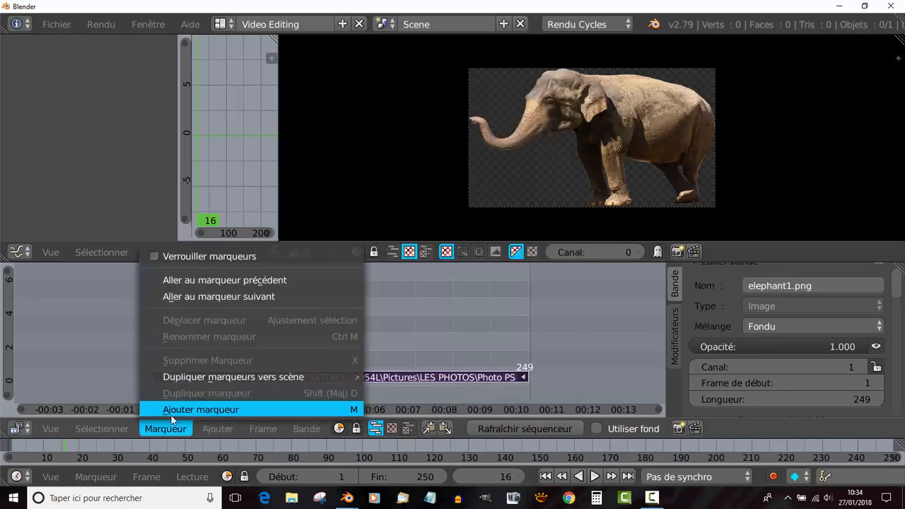
{"action": "mouse_move", "coordinate": [218, 430]}
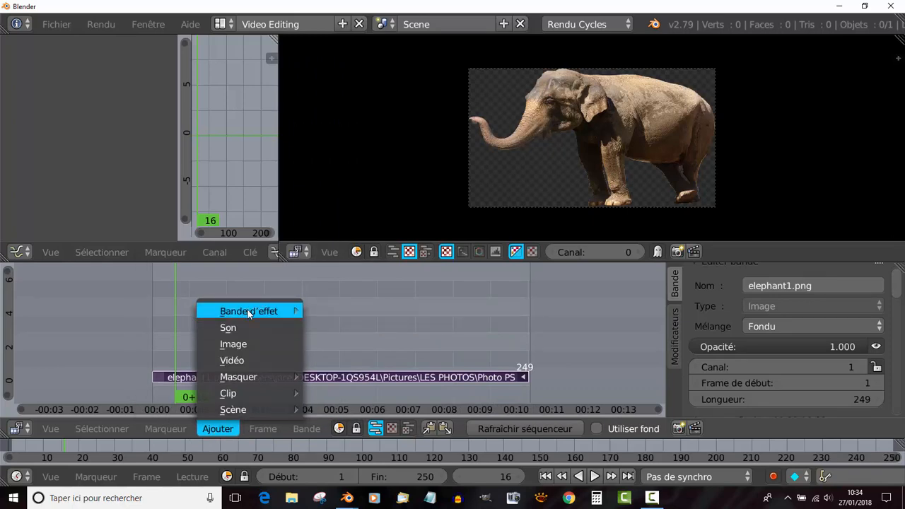
{"action": "mouse_move", "coordinate": [252, 311]}
{"action": "left_click", "coordinate": [375, 245]}
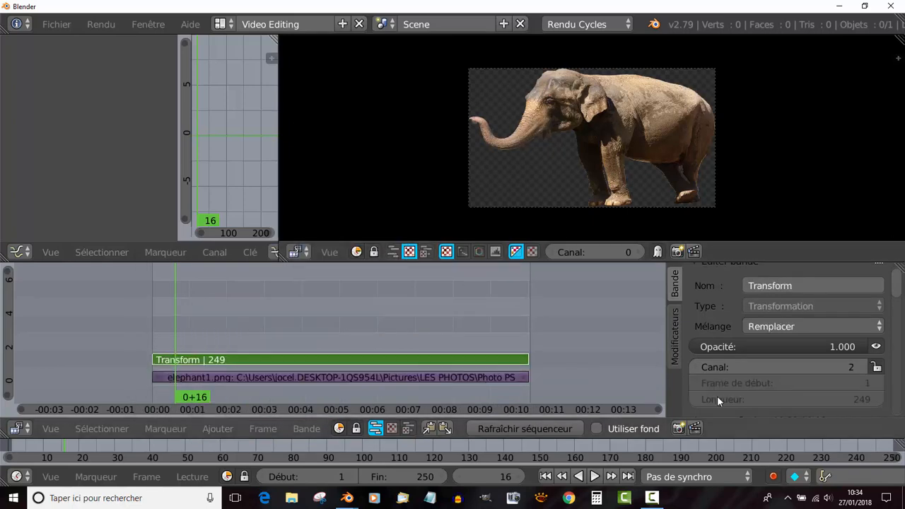
Set the Transform strip's X position to 0.03 and its X scale to 0.85
{"action": "left_click_drag", "start_coordinate": [896, 293], "coordinate": [896, 341]}
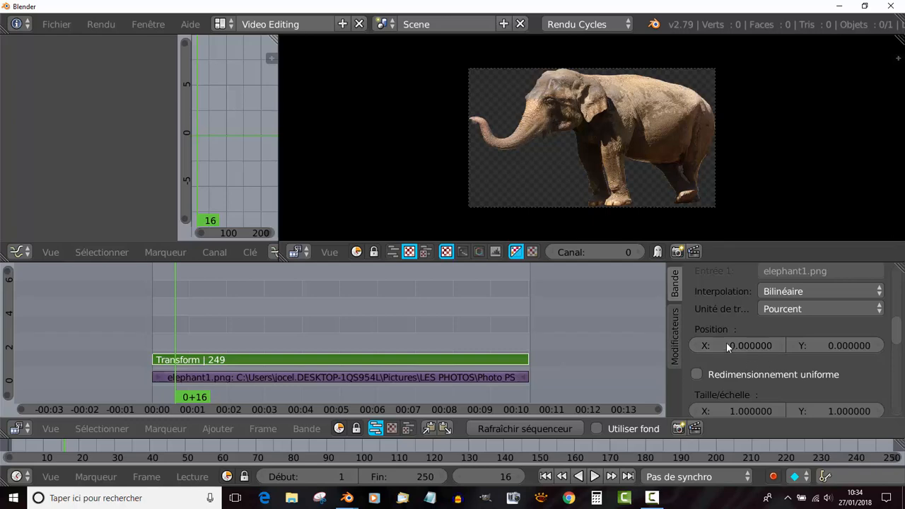
{"action": "mouse_move", "coordinate": [726, 345]}
{"action": "left_mouse_down"}
{"action": "mouse_move", "coordinate": [811, 345]}
{"action": "mouse_move", "coordinate": [728, 345]}
{"action": "left_mouse_up"}
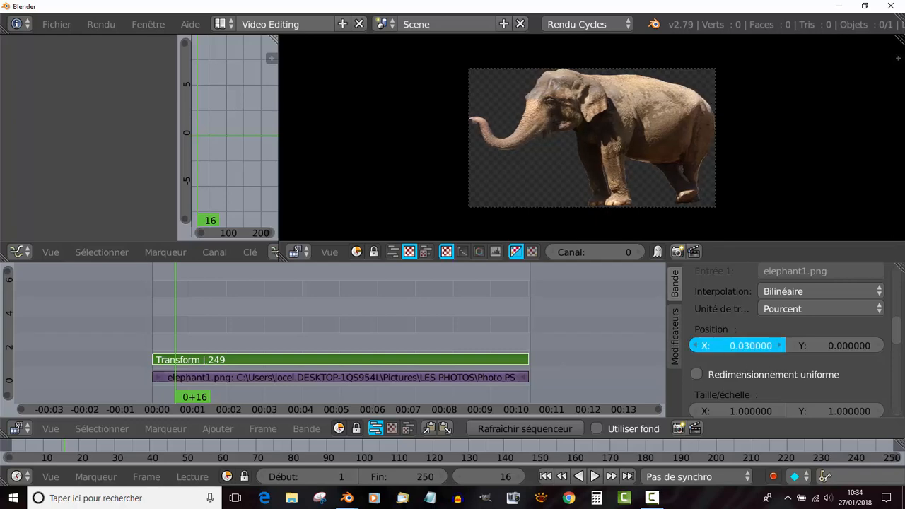
{"action": "scroll", "coordinate": [787, 385], "scroll_direction": "down", "scroll_amount": 3}
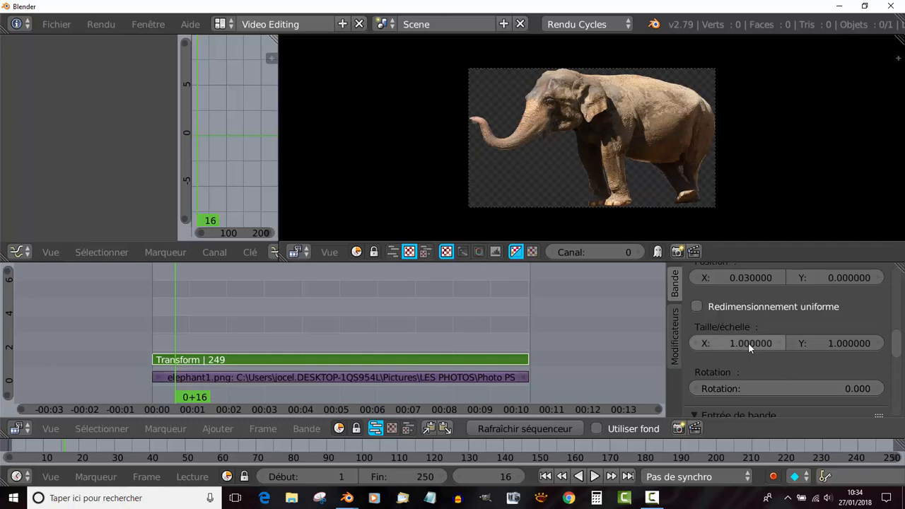
{"action": "mouse_move", "coordinate": [736, 344]}
{"action": "left_mouse_down"}
{"action": "mouse_move", "coordinate": [756, 345]}
{"action": "mouse_move", "coordinate": [714, 345]}
{"action": "mouse_move", "coordinate": [725, 345]}
{"action": "left_mouse_up"}
{"action": "mouse_move", "coordinate": [841, 348]}
{"action": "left_mouse_down"}
{"action": "mouse_move", "coordinate": [830, 347]}
{"action": "mouse_move", "coordinate": [840, 347]}
{"action": "left_mouse_up"}
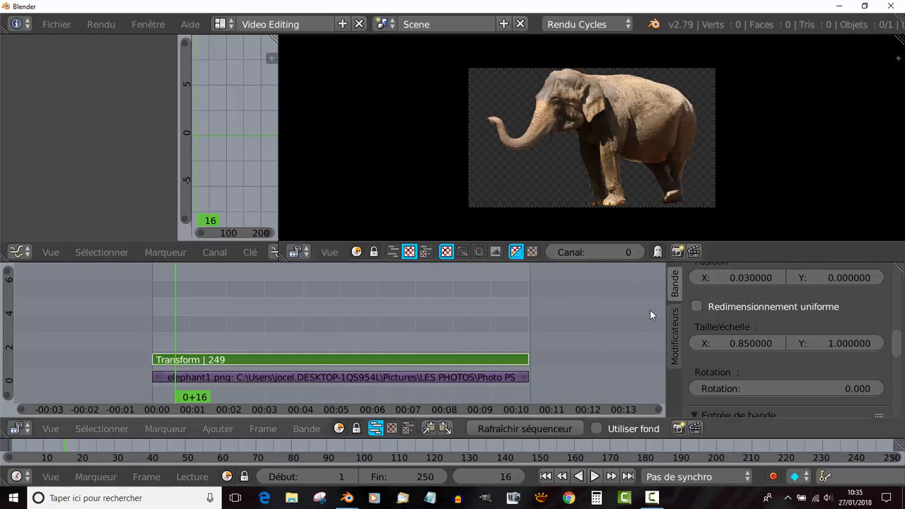
Try uniform scaling on the Transform strip and switch it back off
{"action": "left_click_drag", "start_coordinate": [898, 354], "coordinate": [901, 334]}
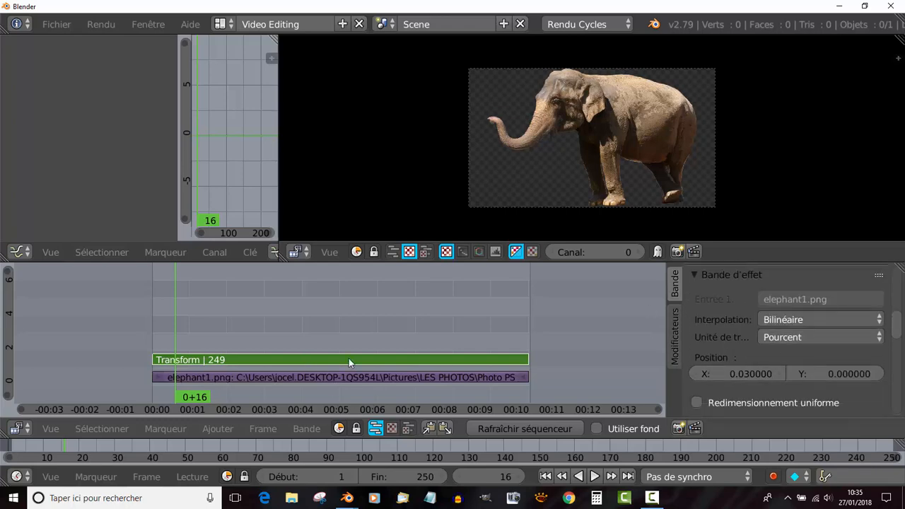
{"action": "scroll", "coordinate": [851, 386], "scroll_direction": "down", "scroll_amount": 3}
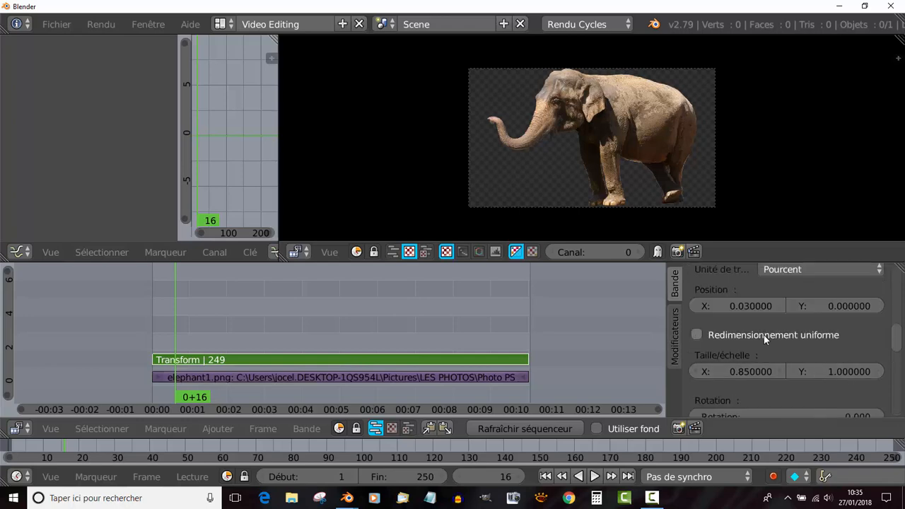
{"action": "left_click", "coordinate": [690, 334]}
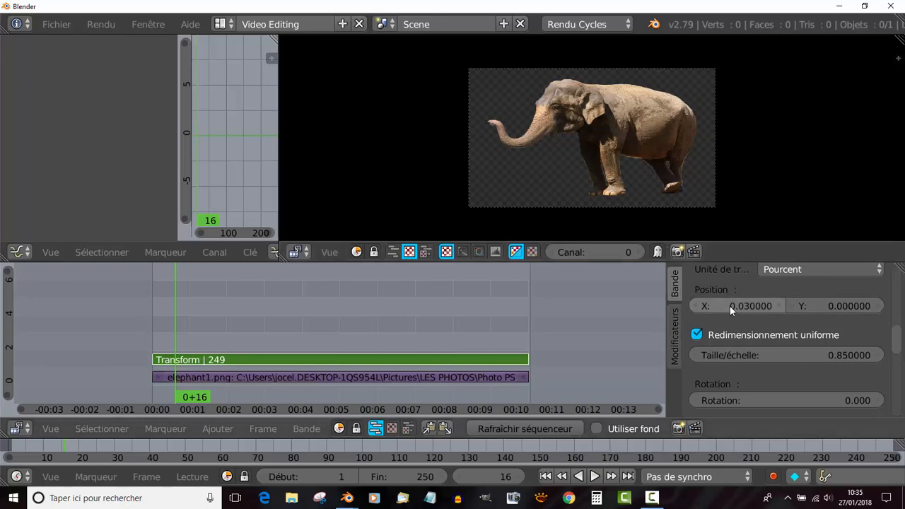
{"action": "scroll", "coordinate": [780, 332], "scroll_direction": "down", "scroll_amount": 2}
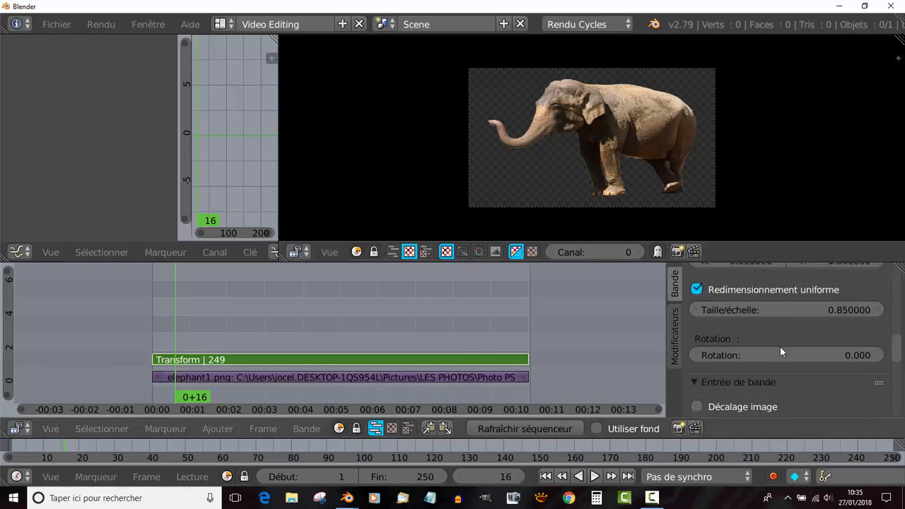
{"action": "scroll", "coordinate": [771, 362], "scroll_direction": "up", "scroll_amount": 1}
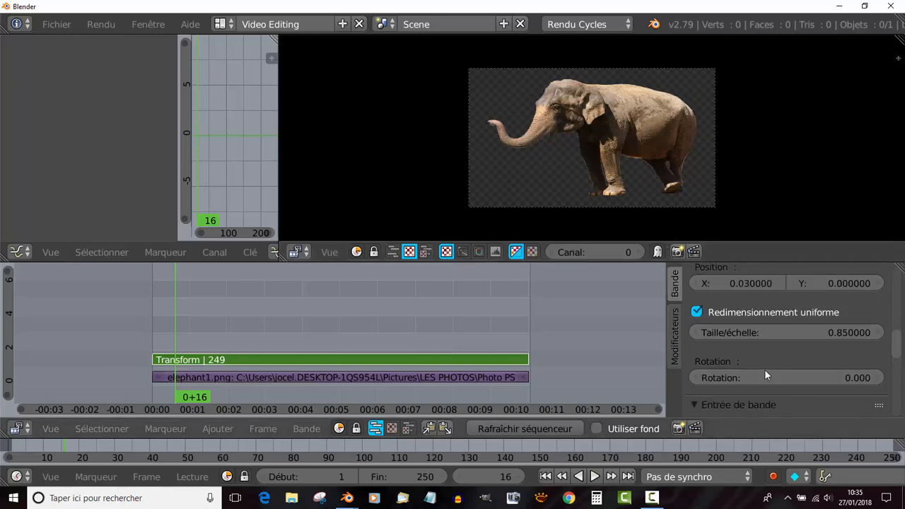
{"action": "left_click", "coordinate": [698, 312]}
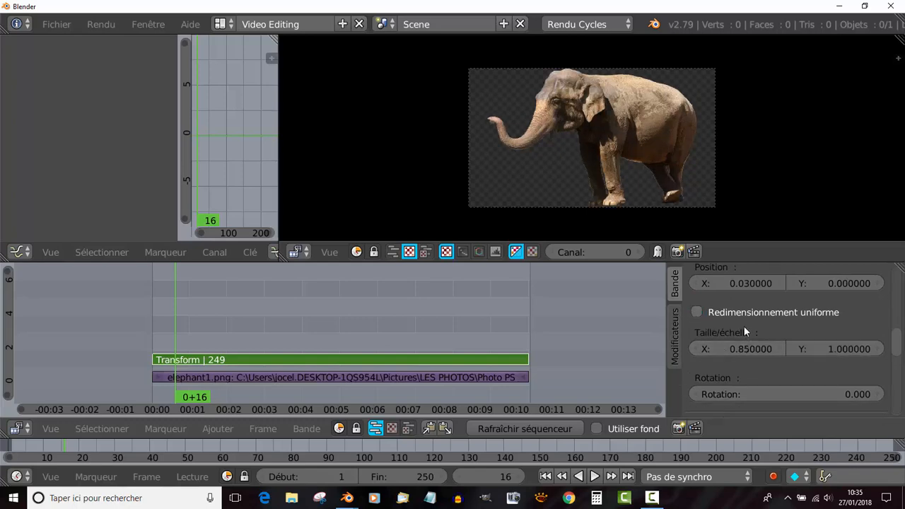
Turn on uniform scaling for the Transform strip, scale it to 2.92 and set its position to X 30.99, Y -75.3
{"action": "left_click", "coordinate": [697, 312]}
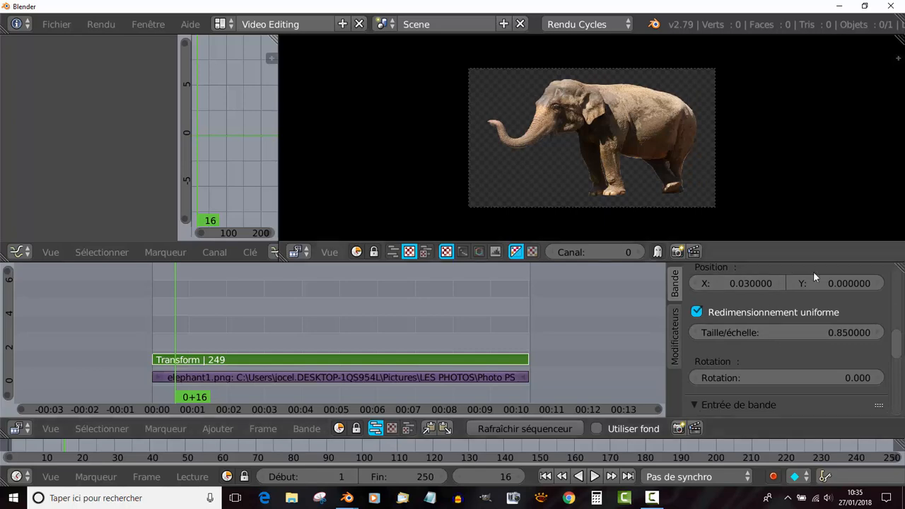
{"action": "left_click_drag", "start_coordinate": [808, 340], "coordinate": [902, 339]}
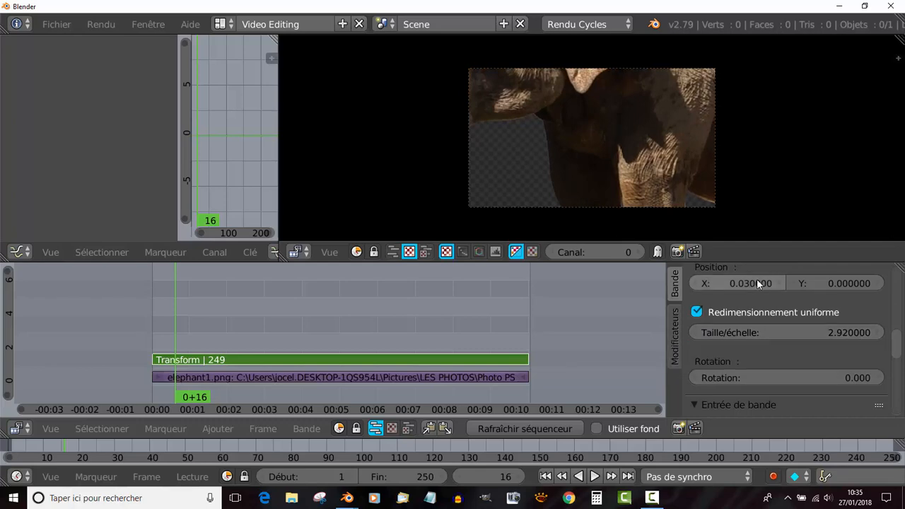
{"action": "mouse_move", "coordinate": [758, 282]}
{"action": "left_mouse_down"}
{"action": "mouse_move", "coordinate": [826, 282]}
{"action": "mouse_move", "coordinate": [735, 282]}
{"action": "mouse_move", "coordinate": [764, 282]}
{"action": "left_mouse_up"}
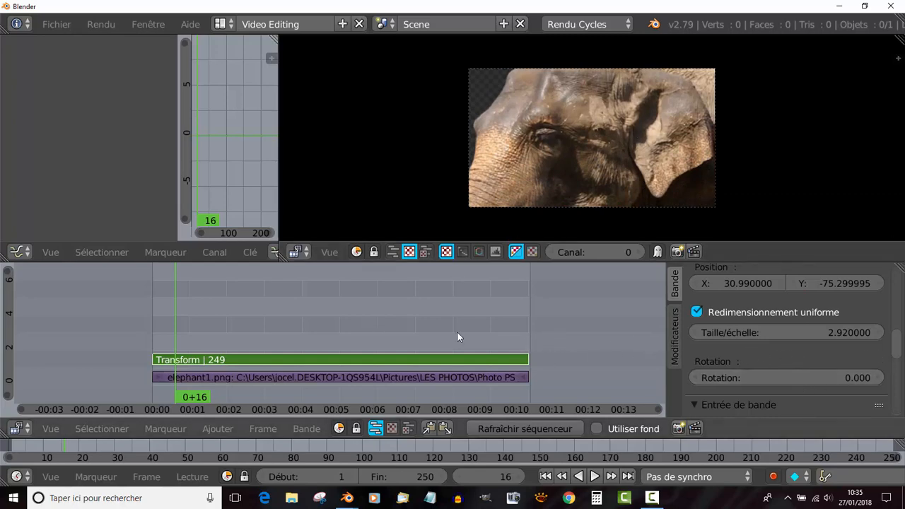
Reduce the Transform strip's uniform scale to 1.12 and set its position to X 25.83, Y -15.66
{"action": "left_click_drag", "start_coordinate": [819, 330], "coordinate": [693, 331]}
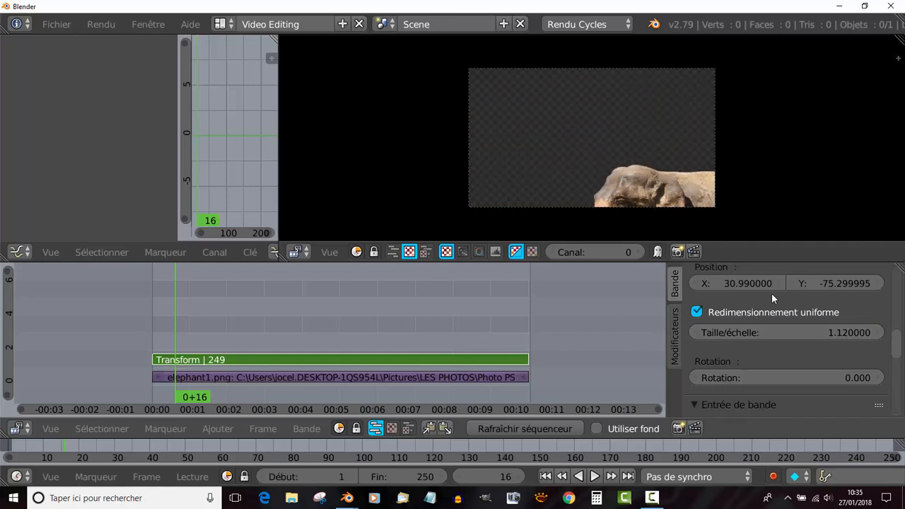
{"action": "left_click_drag", "start_coordinate": [773, 284], "coordinate": [742, 284]}
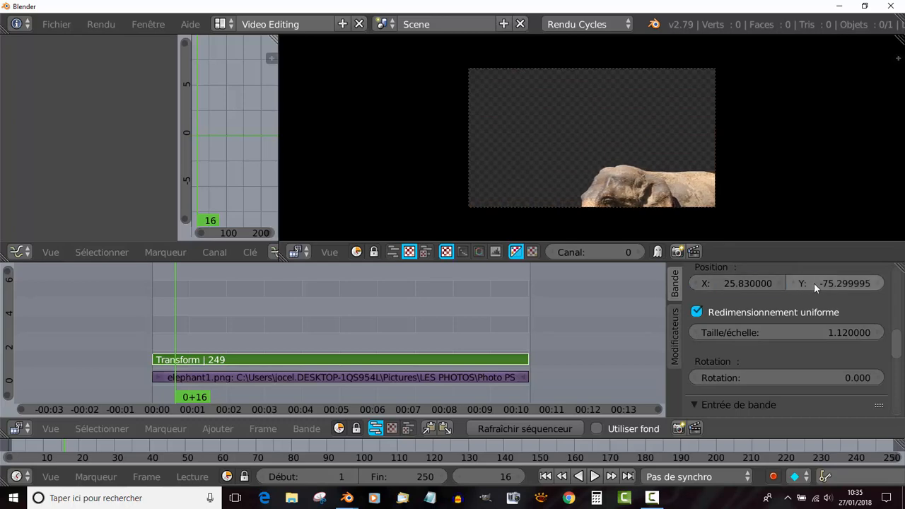
{"action": "mouse_move", "coordinate": [815, 284]}
{"action": "left_mouse_down"}
{"action": "mouse_move", "coordinate": [852, 283]}
{"action": "mouse_move", "coordinate": [814, 284]}
{"action": "left_mouse_up"}
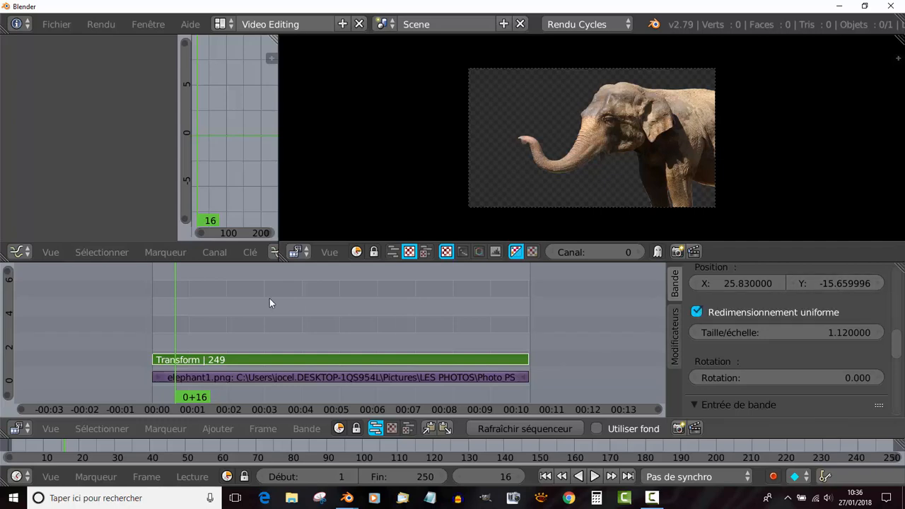
Play the sequence briefly from the beginning of the elephant strip and stop the playback
{"action": "left_click", "coordinate": [150, 303]}
{"action": "key", "text": "alt+a"}
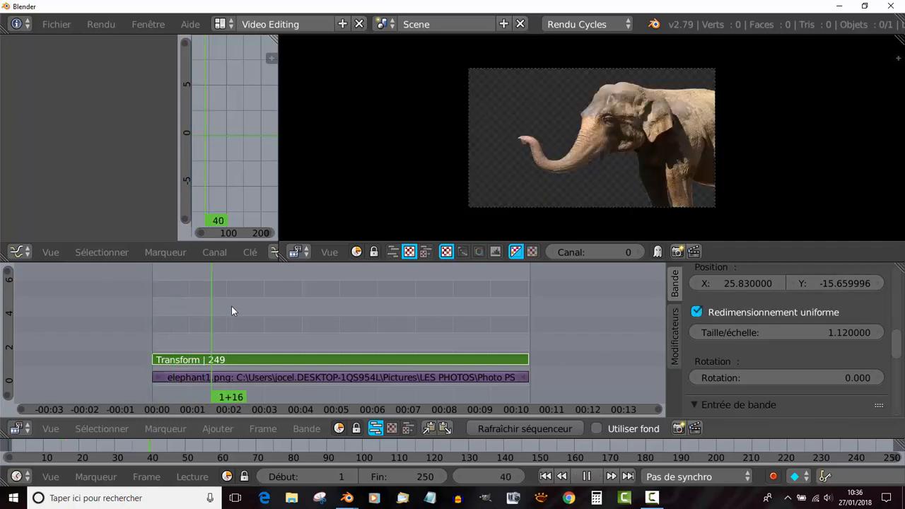
{"action": "key", "text": "alt+a"}
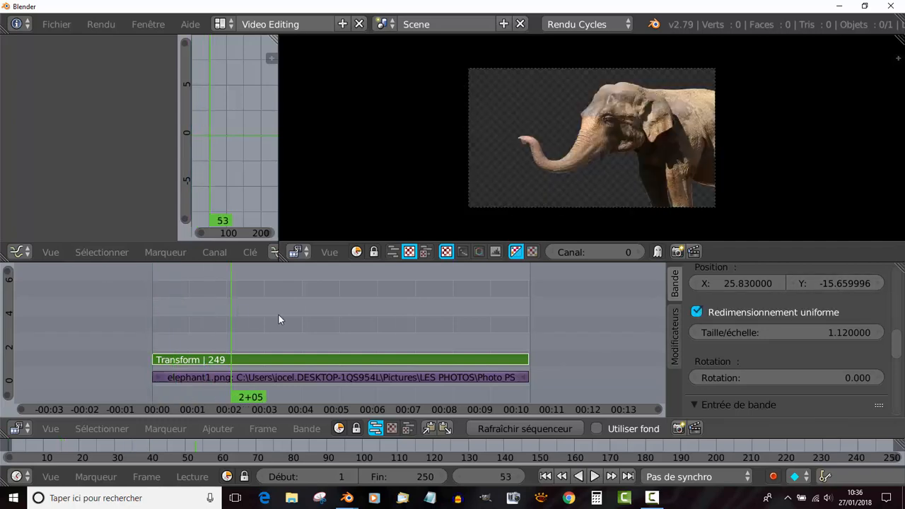
Turn on automatic keyframing and insert a keyframe on the Transform strip's uniform scale at frame 38
{"action": "left_click", "coordinate": [208, 312]}
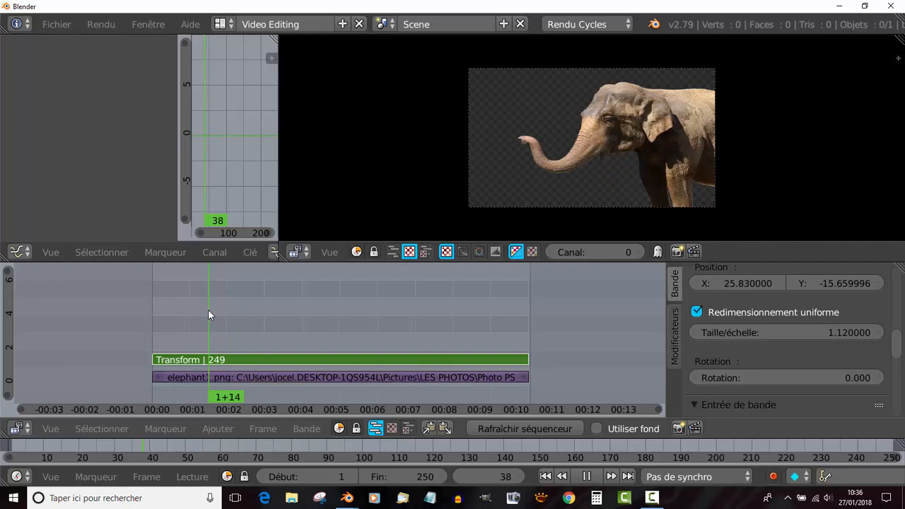
{"action": "left_click", "coordinate": [774, 478]}
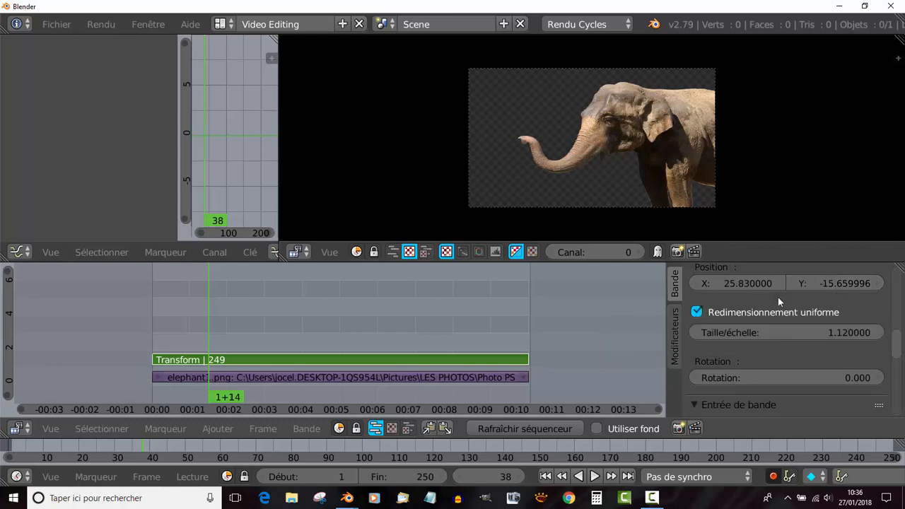
{"action": "right_click", "coordinate": [788, 334]}
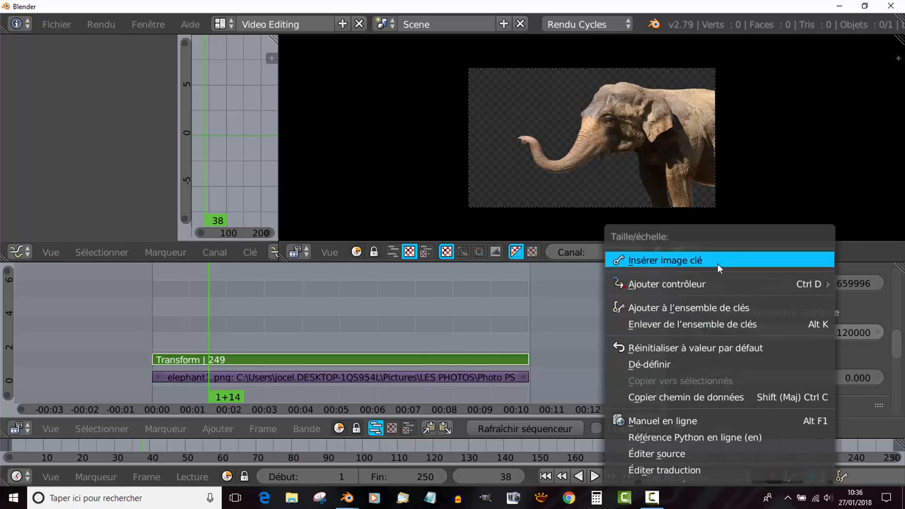
{"action": "left_click", "coordinate": [742, 260]}
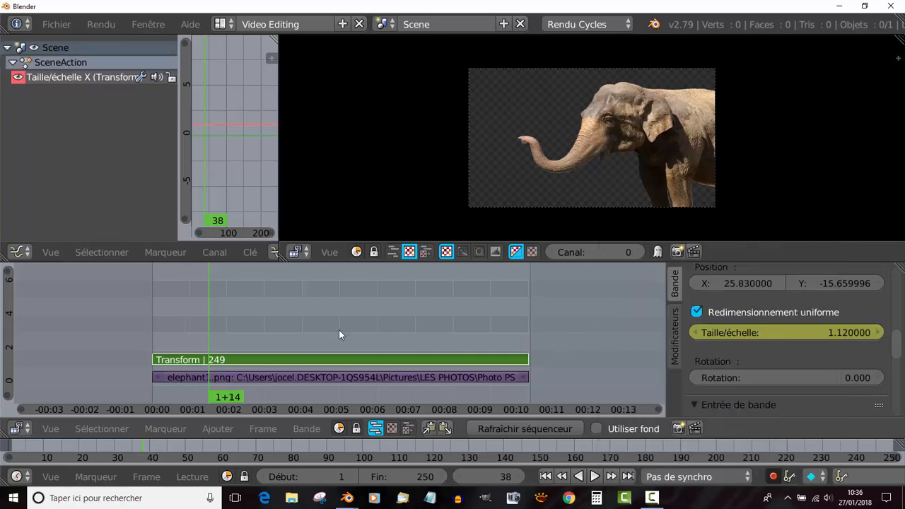
Insert keyframes on the Transform strip's X and Y position at frame 38
{"action": "right_click", "coordinate": [739, 281]}
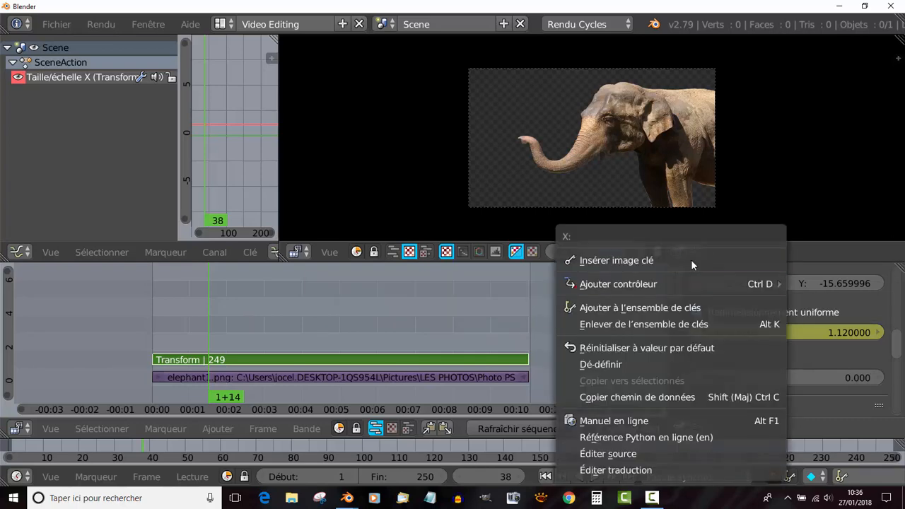
{"action": "left_click", "coordinate": [744, 261]}
{"action": "right_click", "coordinate": [831, 282]}
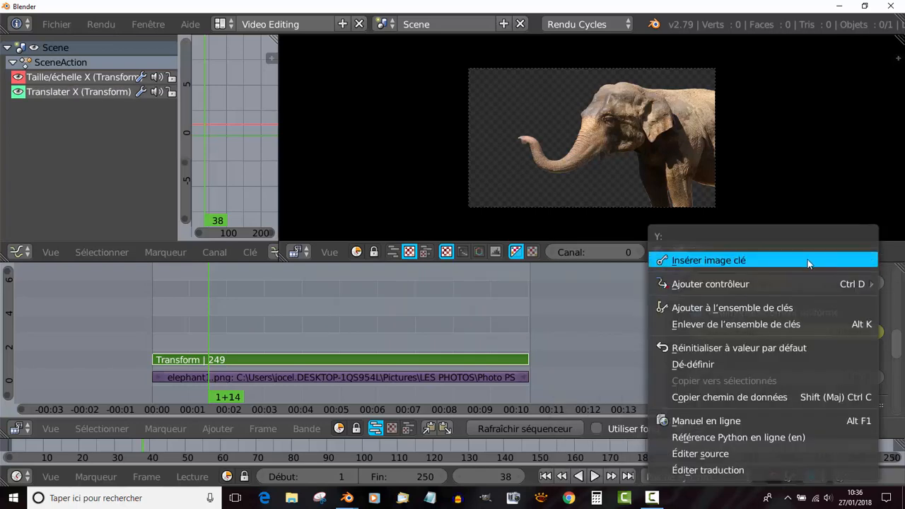
{"action": "left_click", "coordinate": [808, 260]}
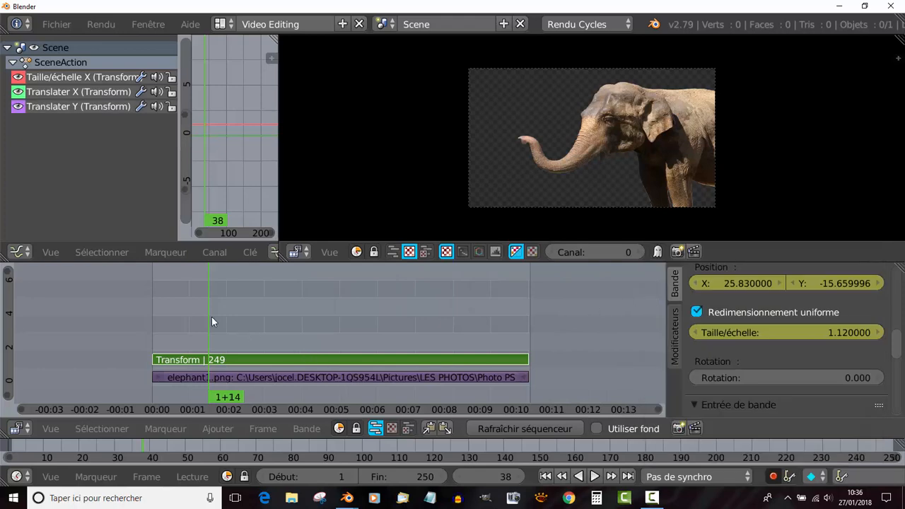
Move the current frame to 54 and make the timeline area slightly taller
{"action": "left_click_drag", "start_coordinate": [212, 316], "coordinate": [233, 326]}
{"action": "mouse_move", "coordinate": [280, 434]}
{"action": "left_mouse_down"}
{"action": "mouse_move", "coordinate": [283, 364]}
{"action": "mouse_move", "coordinate": [283, 427]}
{"action": "left_mouse_up"}
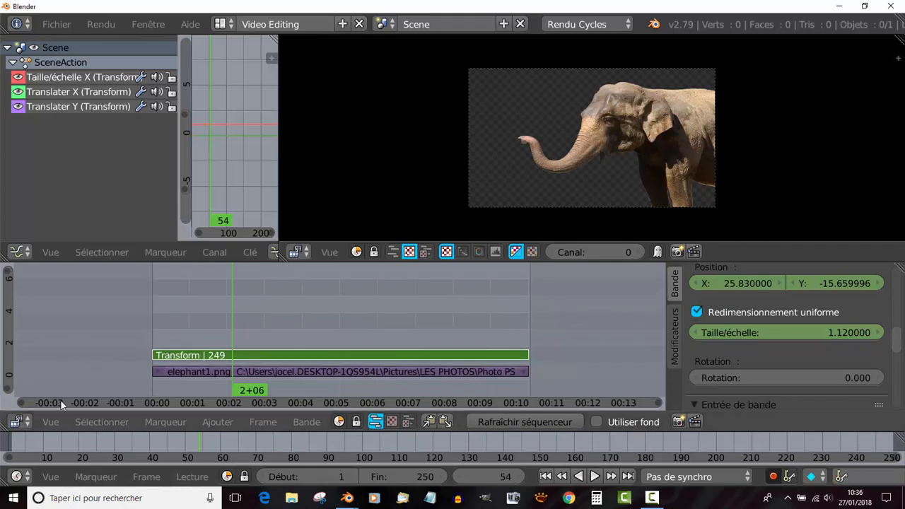
Change the graph editor area to a Dope Sheet and widen it towards the video preview
{"action": "left_click", "coordinate": [19, 252]}
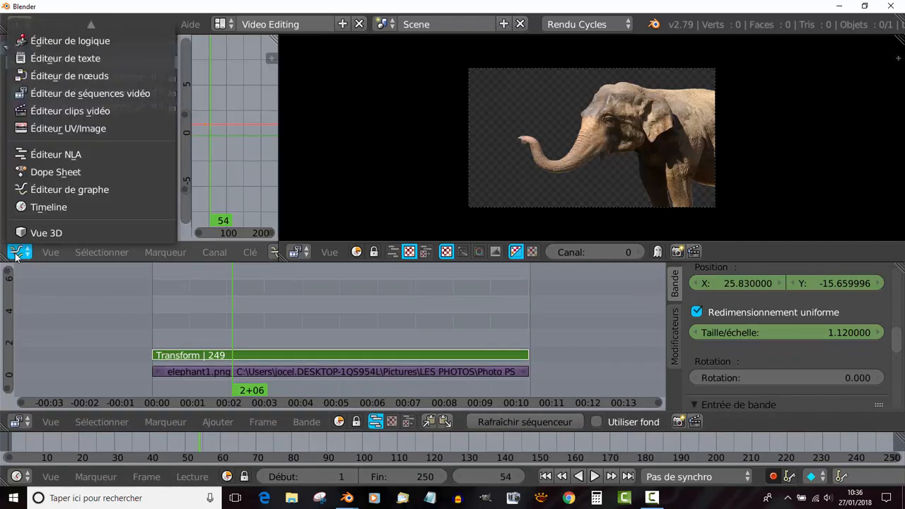
{"action": "left_click", "coordinate": [55, 171]}
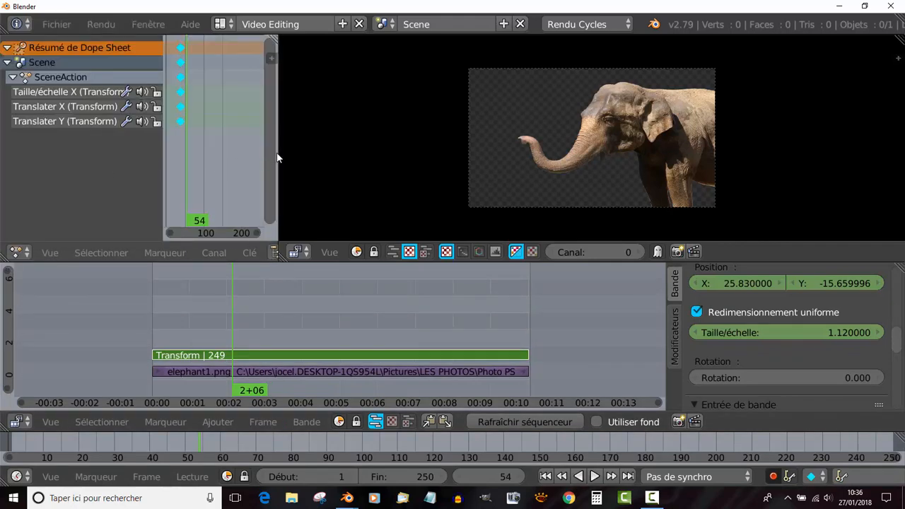
{"action": "left_click_drag", "start_coordinate": [278, 154], "coordinate": [570, 156]}
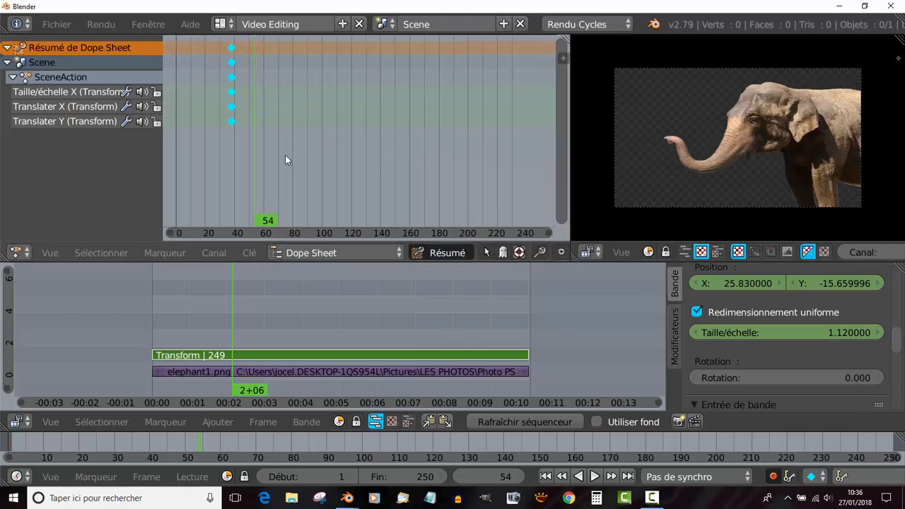
Move to frame 70 and keyframe the Transform strip's uniform scale at 2.95
{"action": "left_click_drag", "start_coordinate": [249, 160], "coordinate": [233, 166]}
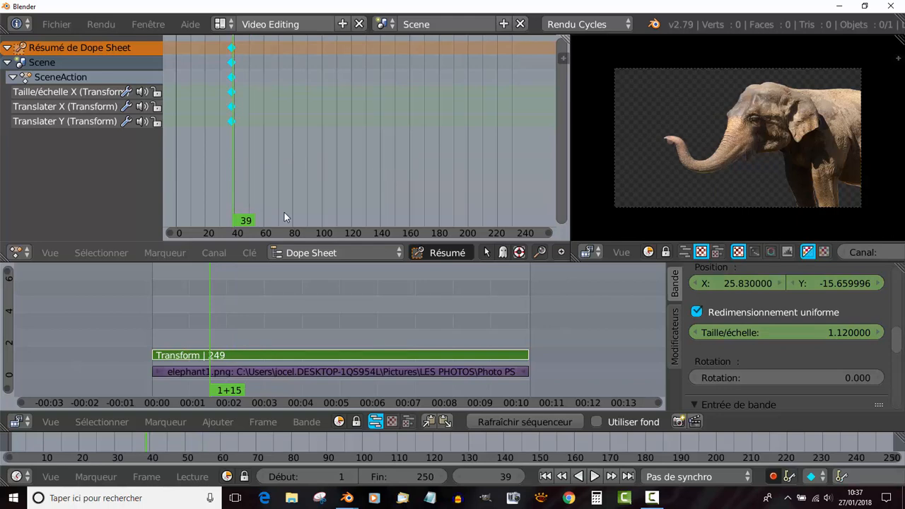
{"action": "scroll", "coordinate": [292, 206], "scroll_direction": "up", "scroll_amount": 2}
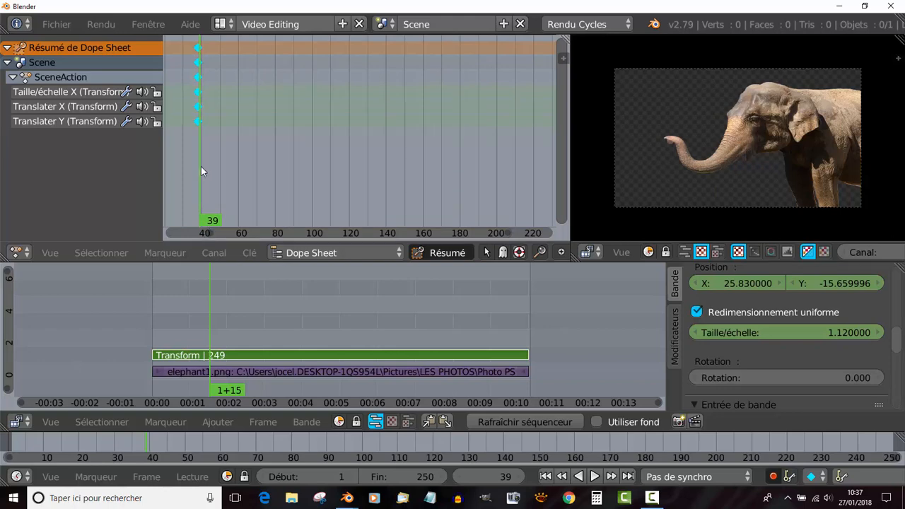
{"action": "key", "text": "alt+a"}
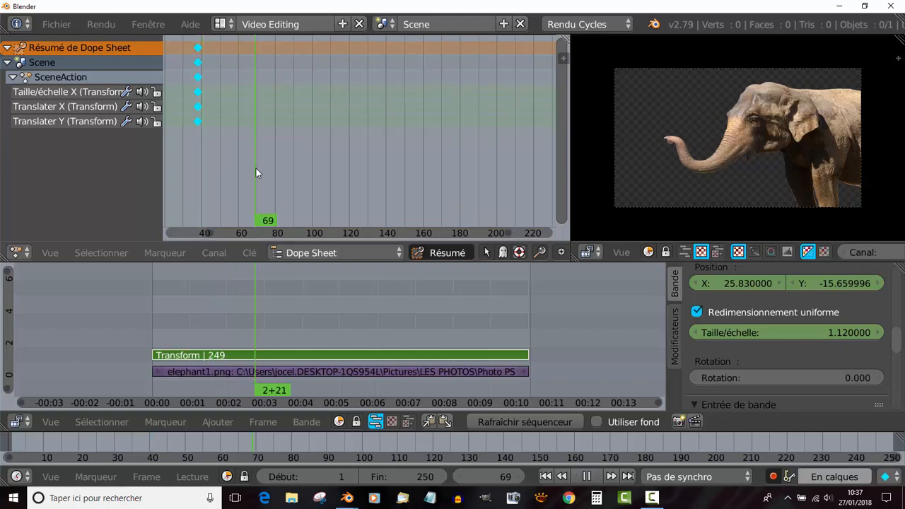
{"action": "key", "text": "alt+a"}
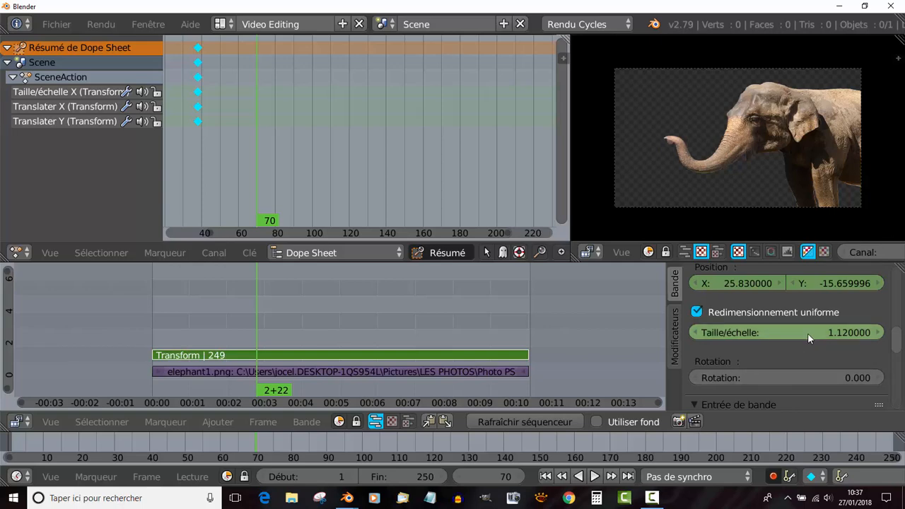
{"action": "mouse_move", "coordinate": [807, 333]}
{"action": "left_mouse_down"}
{"action": "mouse_move", "coordinate": [904, 333]}
{"action": "mouse_move", "coordinate": [807, 329]}
{"action": "left_mouse_up"}
{"action": "key", "text": "i"}
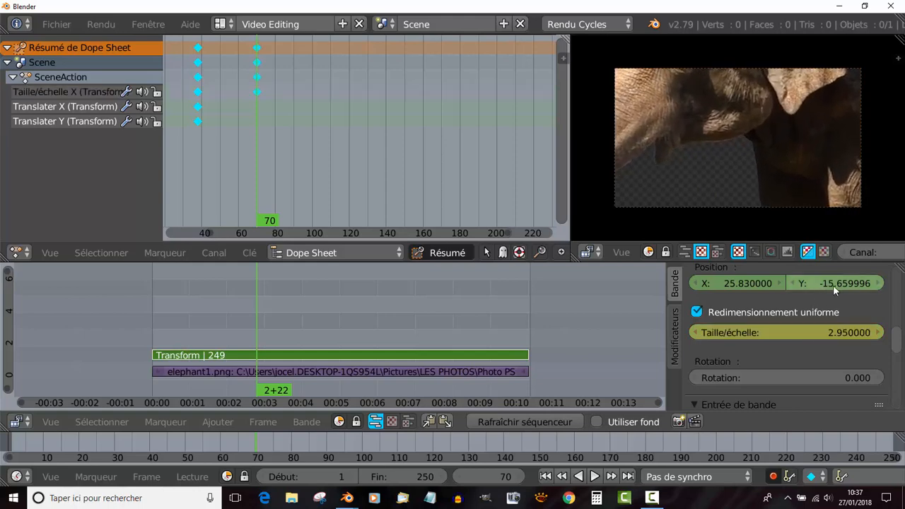
Keyframe the Transform strip's position at frame 70 with X 41.52 and Y about -72.42
{"action": "left_click_drag", "start_coordinate": [830, 287], "coordinate": [628, 288]}
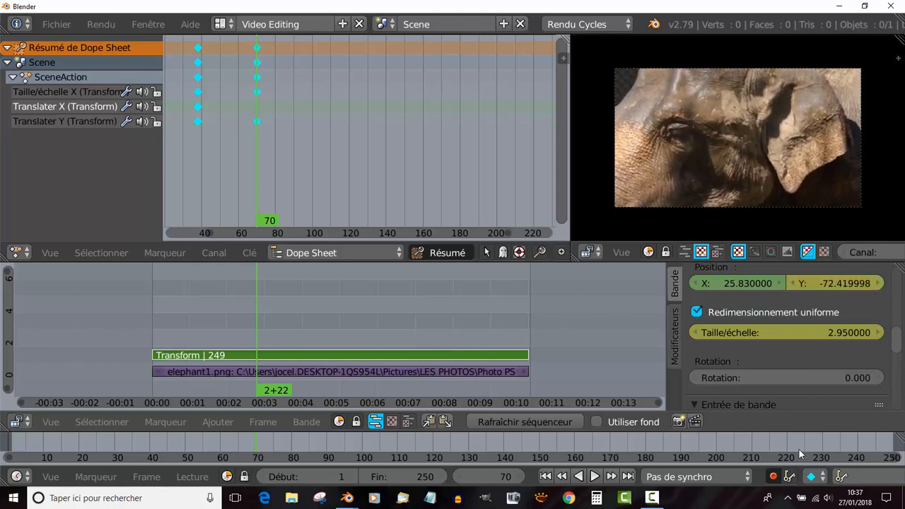
{"action": "left_click", "coordinate": [733, 284]}
{"action": "type", "text": "27"}
{"action": "key", "text": "Return"}
{"action": "left_click_drag", "start_coordinate": [733, 284], "coordinate": [896, 285]}
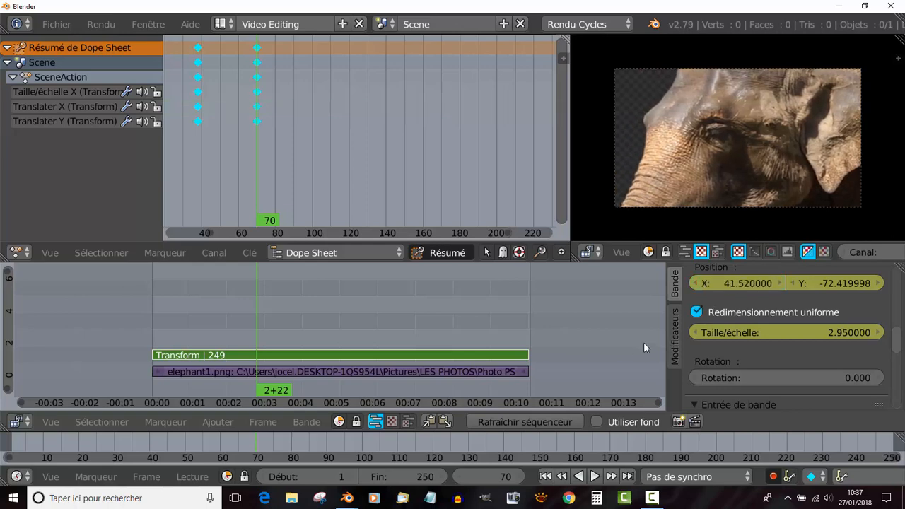
Play the animation from frame 0 past the second keyframe to check the zoom on the elephant
{"action": "left_click", "coordinate": [139, 309]}
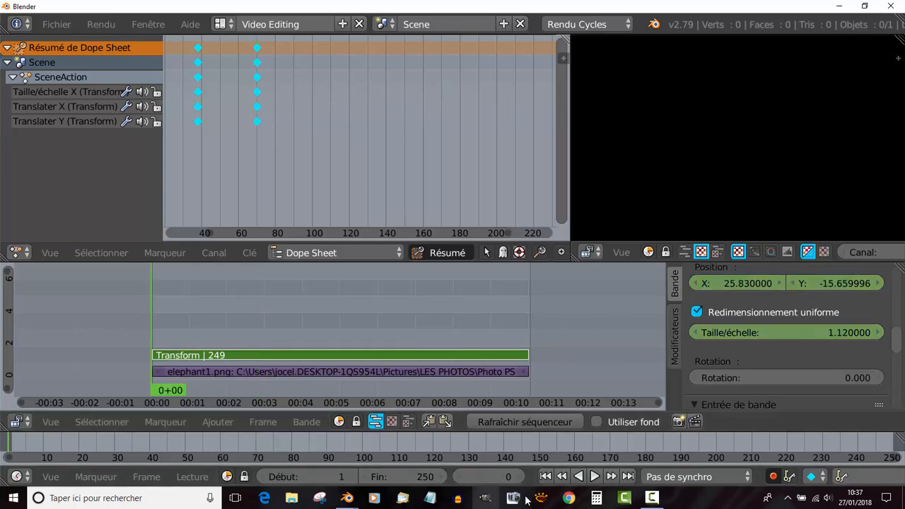
{"action": "left_click", "coordinate": [595, 477]}
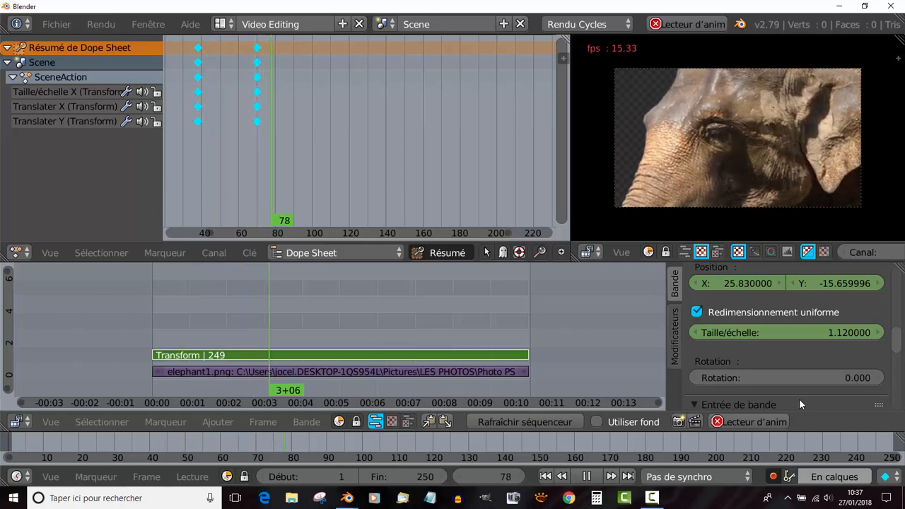
{"action": "left_click", "coordinate": [586, 476]}
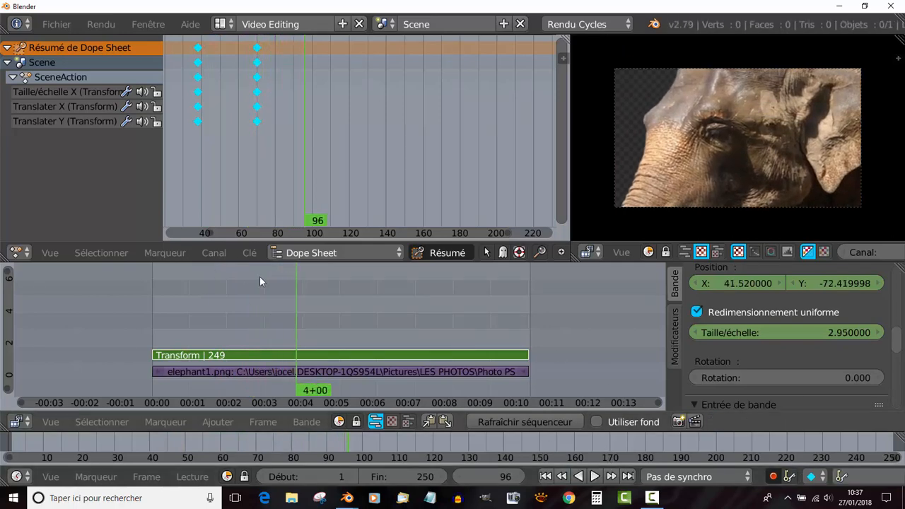
Narrow the strip properties beside the sequencer and display its time scale in frames instead of seconds
{"action": "left_click_drag", "start_coordinate": [296, 317], "coordinate": [274, 318]}
{"action": "scroll", "coordinate": [361, 331], "scroll_direction": "down", "scroll_amount": 5}
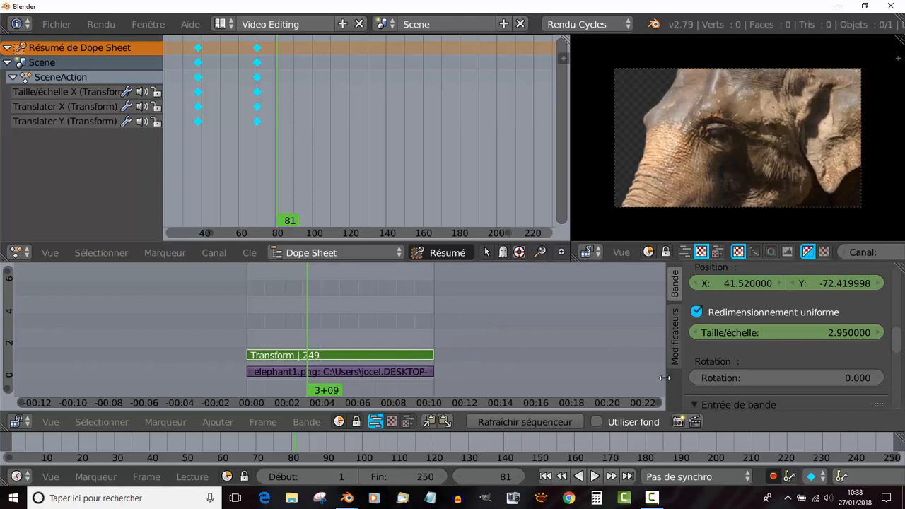
{"action": "left_click_drag", "start_coordinate": [665, 379], "coordinate": [748, 378]}
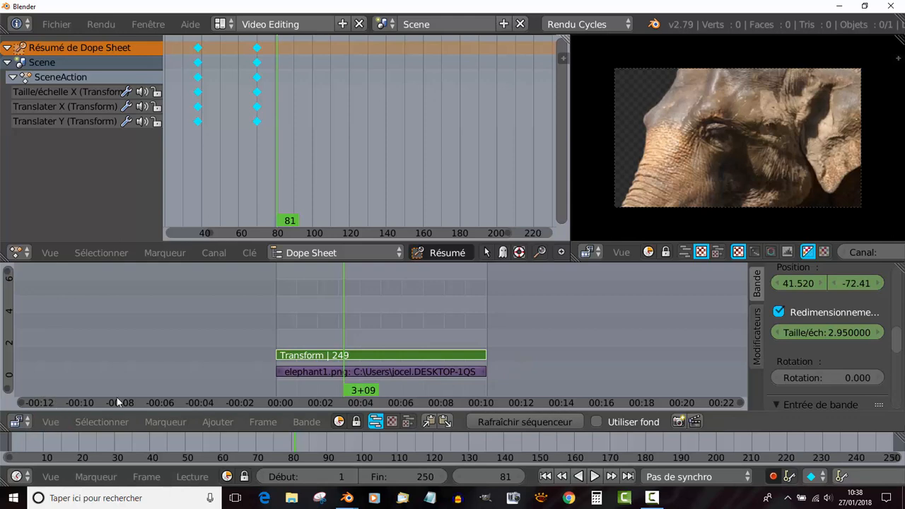
{"action": "left_click", "coordinate": [51, 423]}
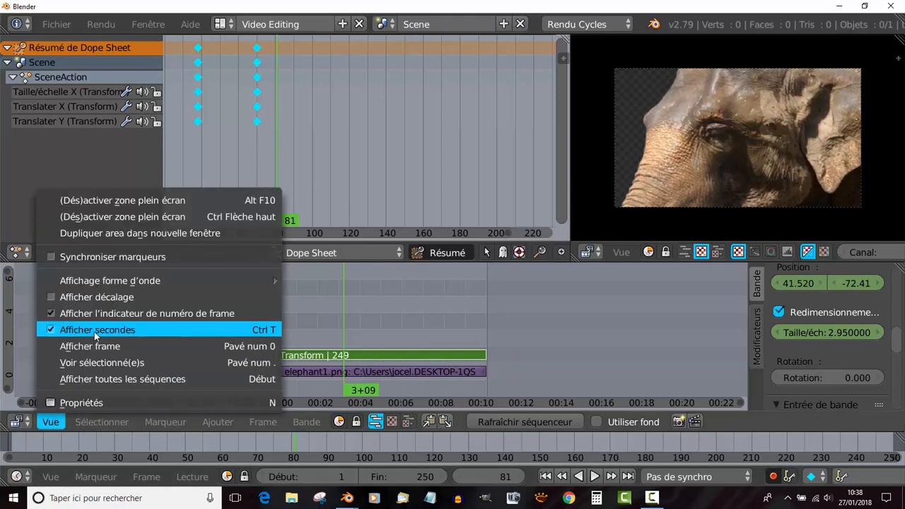
{"action": "left_click", "coordinate": [54, 330]}
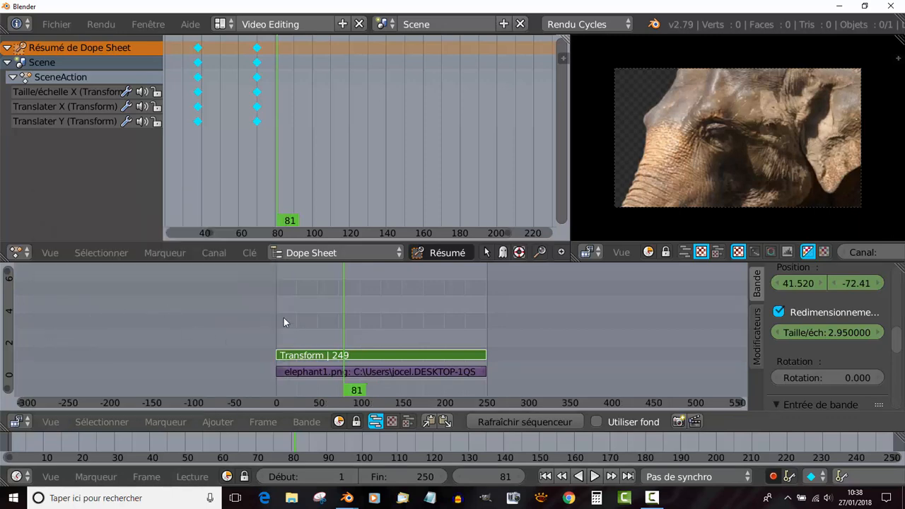
{"action": "scroll", "coordinate": [285, 320], "scroll_direction": "up", "scroll_amount": 4}
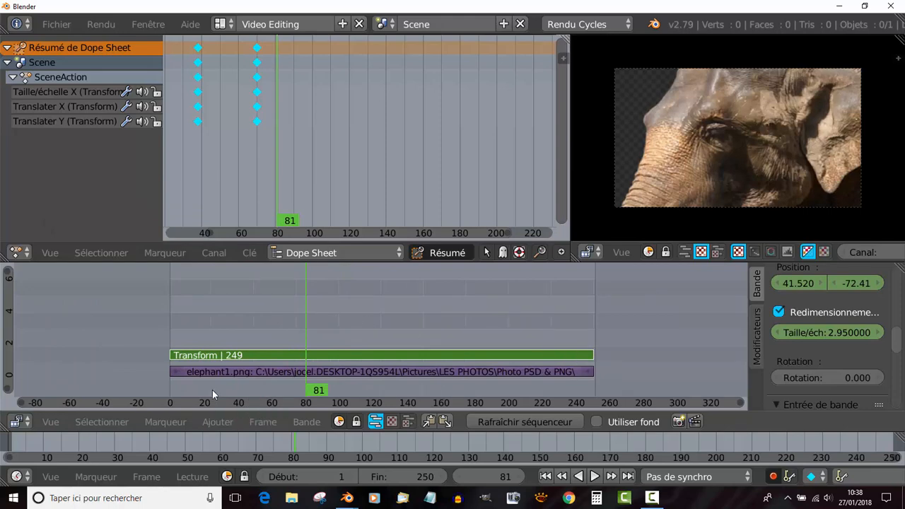
Shorten the elephant1.png strip from its right end to a length of 75 frames
{"action": "right_click", "coordinate": [590, 371]}
{"action": "key", "text": "g"}
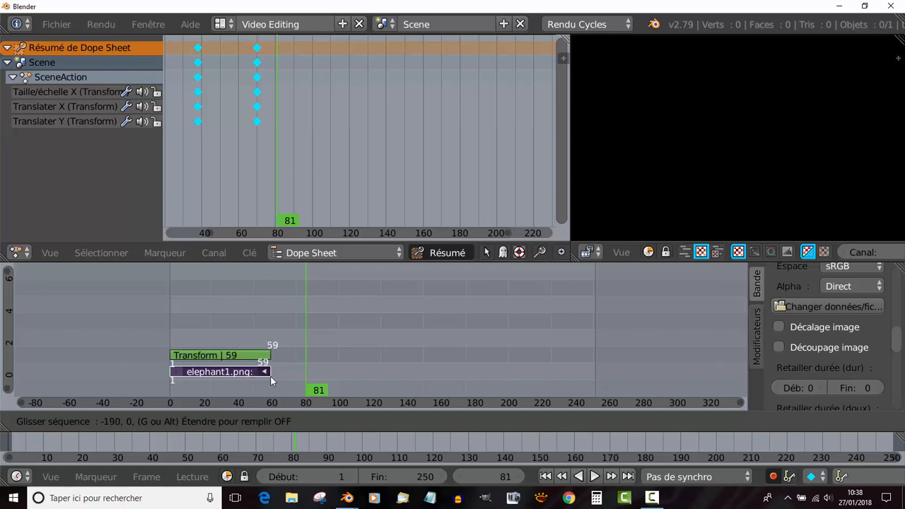
{"action": "left_click", "coordinate": [290, 378]}
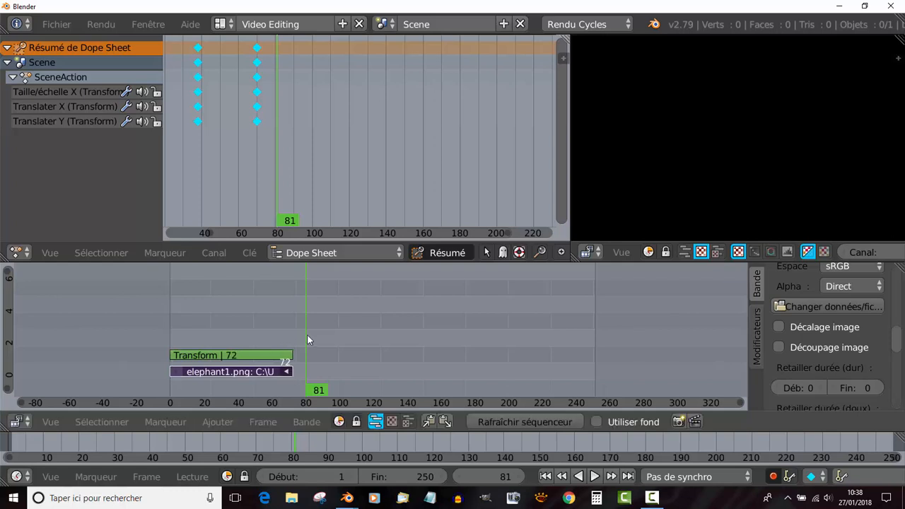
{"action": "mouse_move", "coordinate": [306, 334]}
{"action": "left_mouse_down"}
{"action": "mouse_move", "coordinate": [289, 331]}
{"action": "mouse_move", "coordinate": [297, 327]}
{"action": "left_mouse_up"}
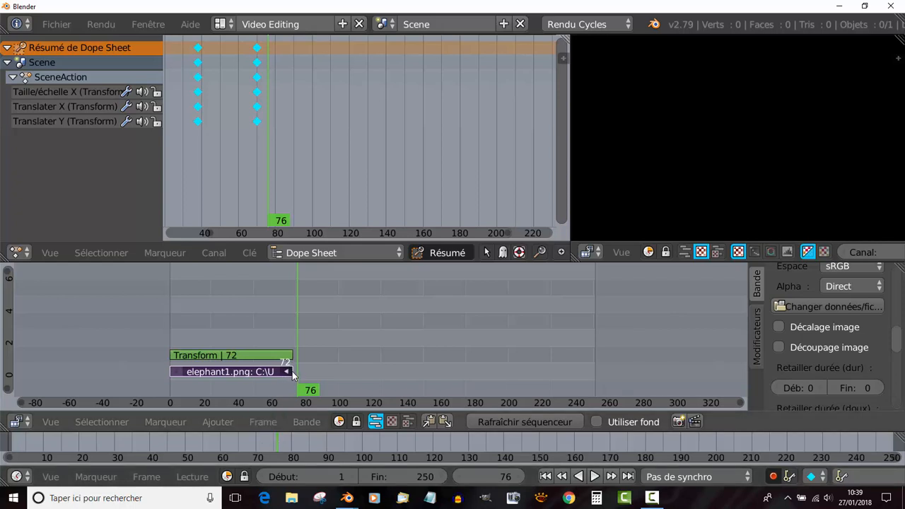
{"action": "key", "text": "g"}
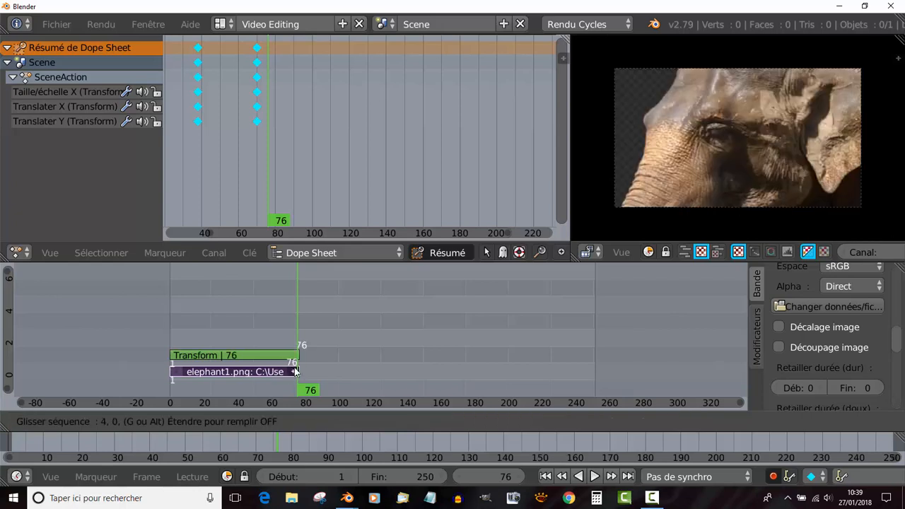
{"action": "left_click", "coordinate": [291, 374]}
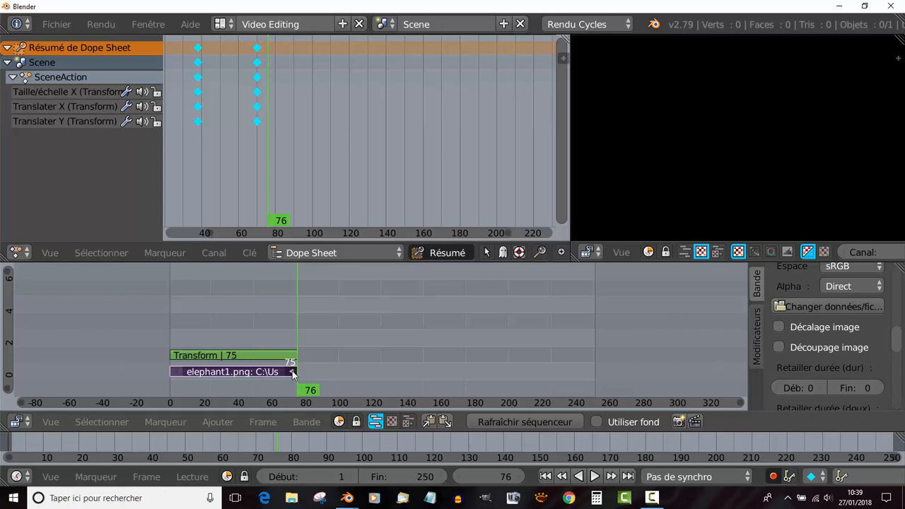
{"action": "key", "text": "g"}
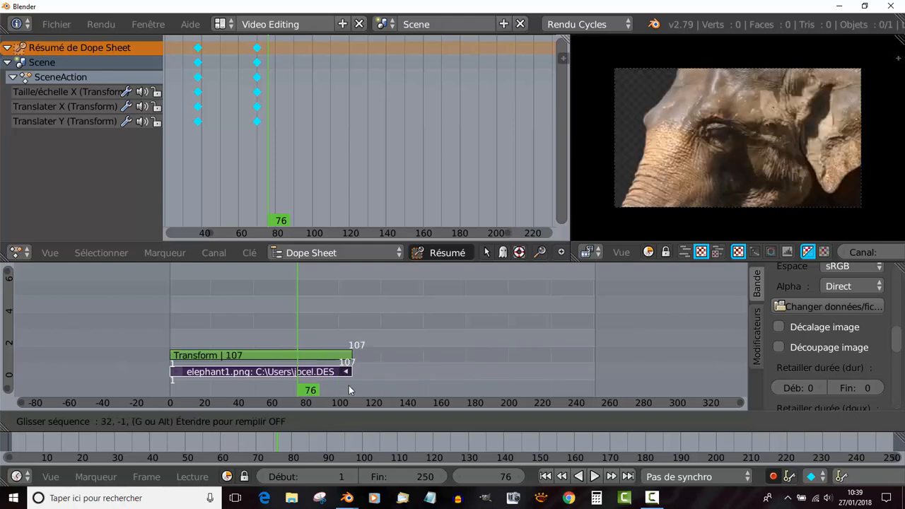
{"action": "right_click", "coordinate": [312, 389]}
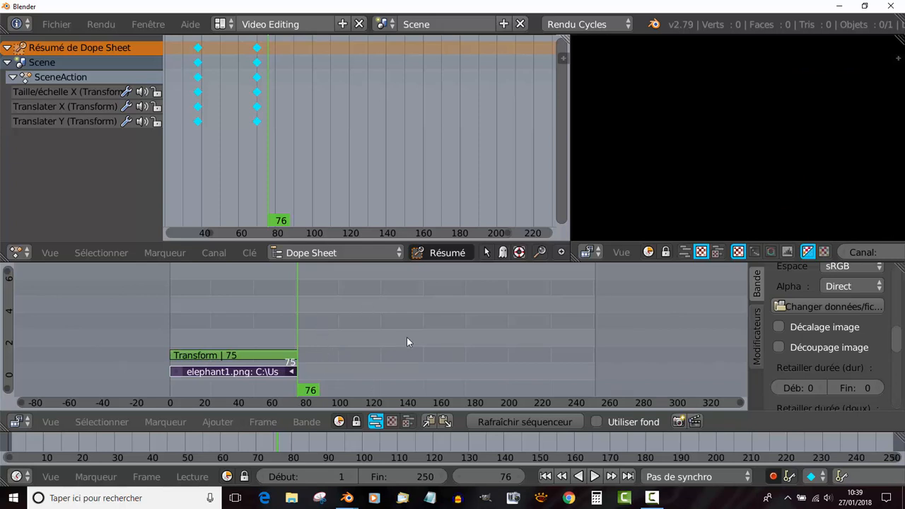
Duplicate the elephant1.png strip onto channel 3, starting at frame 59, and move the playhead to frame 60
{"action": "right_click", "coordinate": [249, 373]}
{"action": "key", "text": "shift+d"}
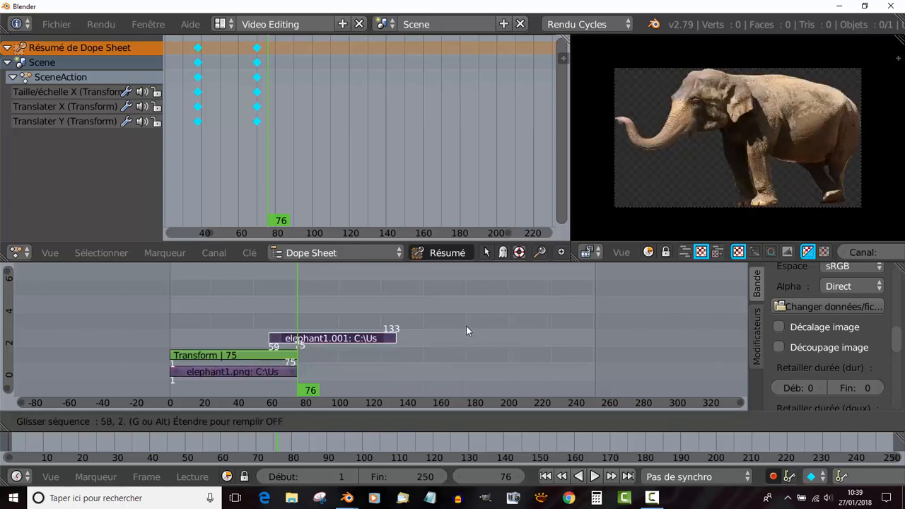
{"action": "left_click", "coordinate": [466, 326]}
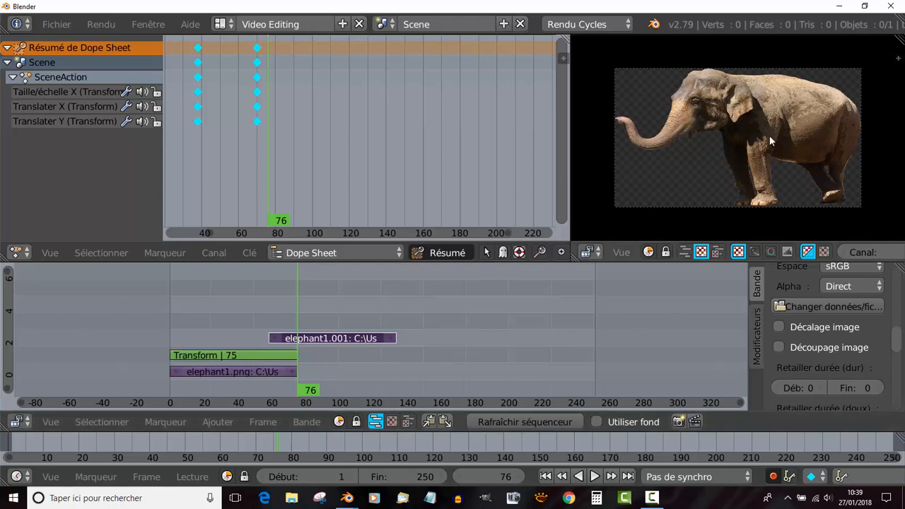
{"action": "key", "text": "alt+a"}
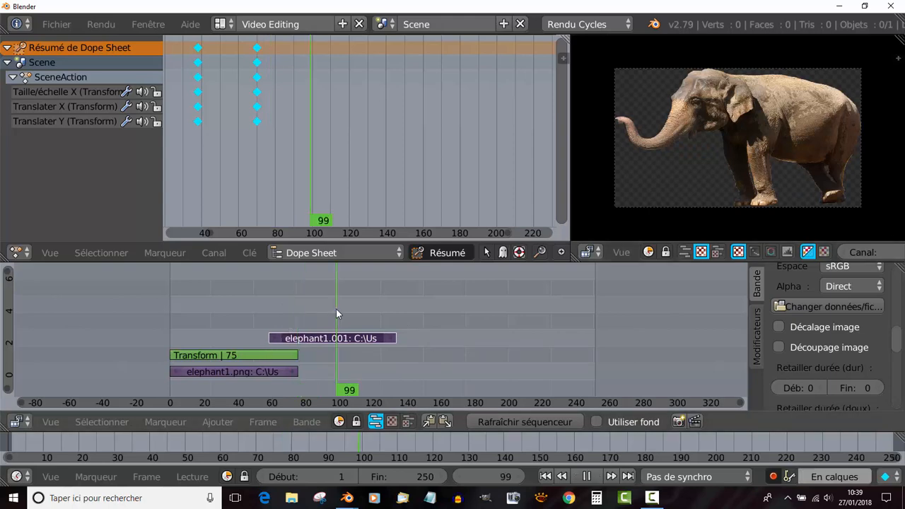
{"action": "mouse_move", "coordinate": [275, 314]}
{"action": "left_mouse_down"}
{"action": "mouse_move", "coordinate": [219, 322]}
{"action": "mouse_move", "coordinate": [301, 317]}
{"action": "mouse_move", "coordinate": [256, 326]}
{"action": "mouse_move", "coordinate": [296, 320]}
{"action": "mouse_move", "coordinate": [245, 321]}
{"action": "mouse_move", "coordinate": [304, 311]}
{"action": "mouse_move", "coordinate": [271, 318]}
{"action": "left_mouse_up"}
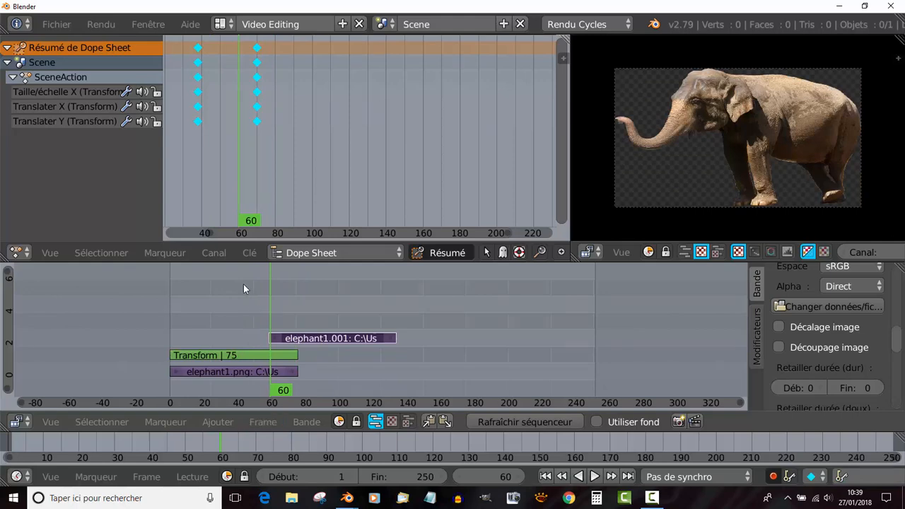
Add a Transform effect strip to the duplicated elephant image strip
{"action": "left_click", "coordinate": [257, 428]}
{"action": "mouse_move", "coordinate": [218, 422]}
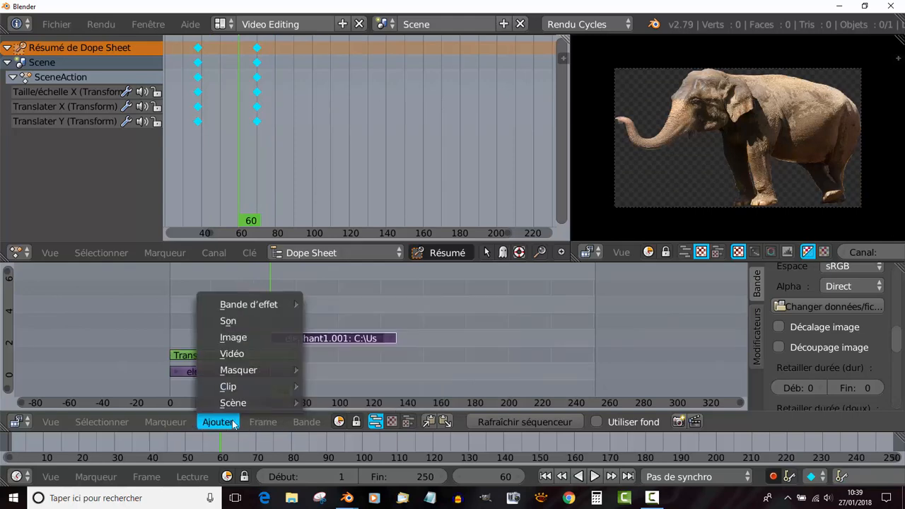
{"action": "mouse_move", "coordinate": [238, 307]}
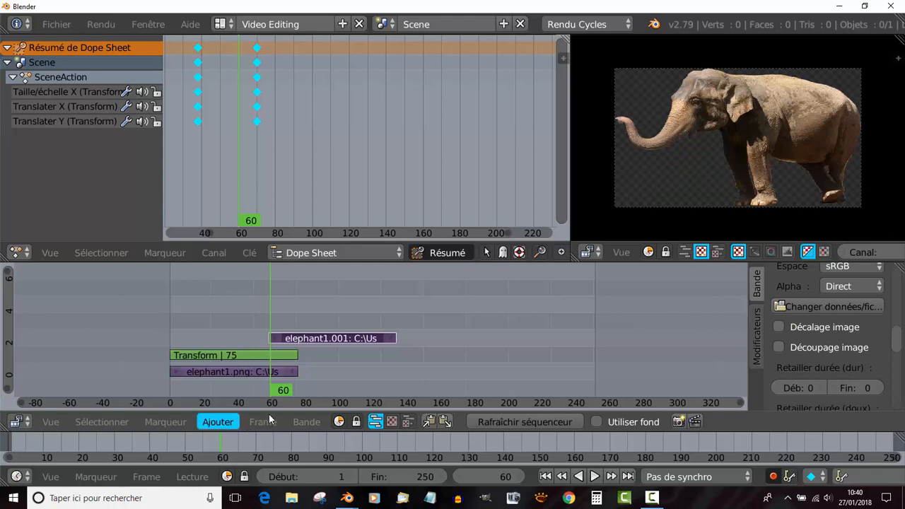
{"action": "left_click", "coordinate": [218, 422]}
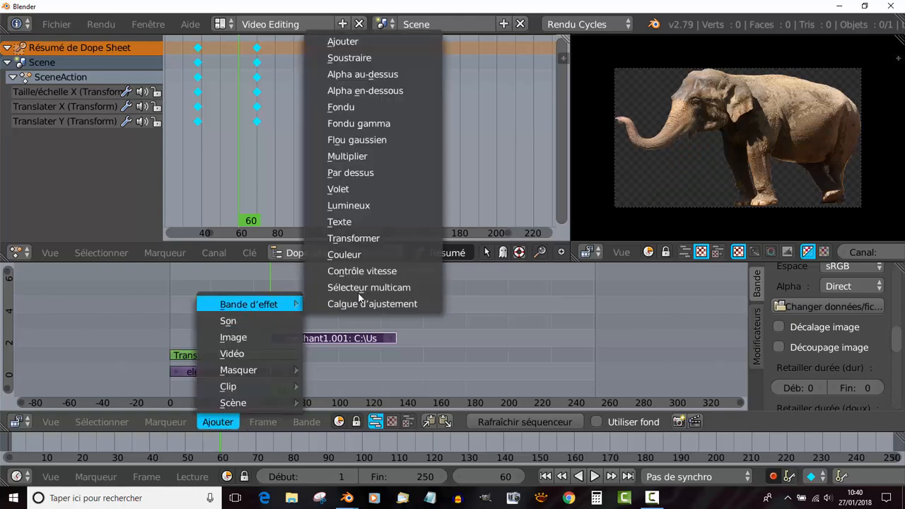
{"action": "left_click", "coordinate": [363, 238]}
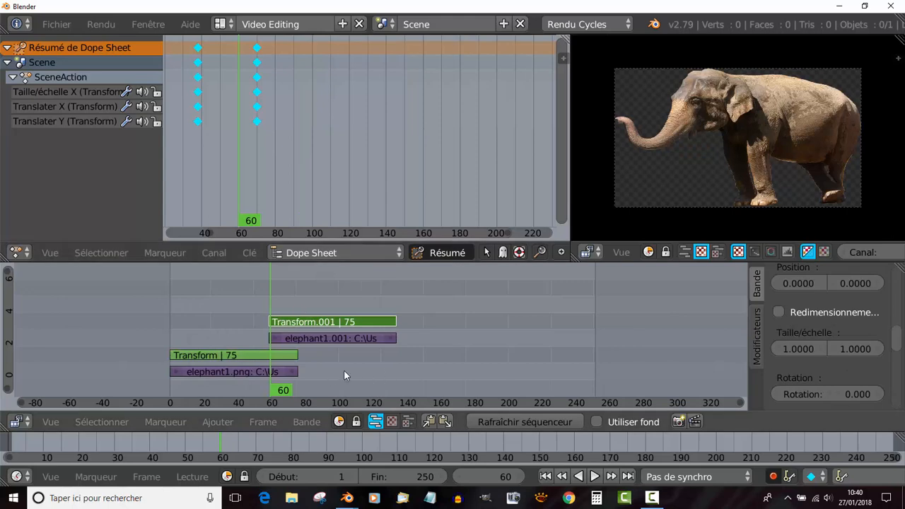
Move the playhead to frame 50 and shift the duplicated elephant image strip to start there
{"action": "scroll", "coordinate": [356, 369], "scroll_direction": "up", "scroll_amount": 3}
{"action": "middle_click_drag", "start_coordinate": [362, 369], "coordinate": [474, 352]}
{"action": "scroll", "coordinate": [414, 367], "scroll_direction": "up", "scroll_amount": 2}
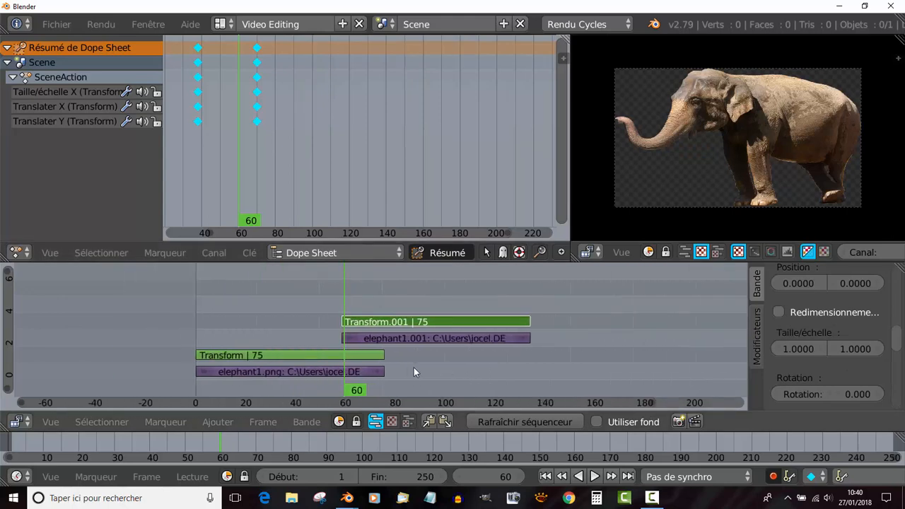
{"action": "scroll", "coordinate": [387, 366], "scroll_direction": "up", "scroll_amount": 1}
{"action": "left_click_drag", "start_coordinate": [343, 301], "coordinate": [323, 302]}
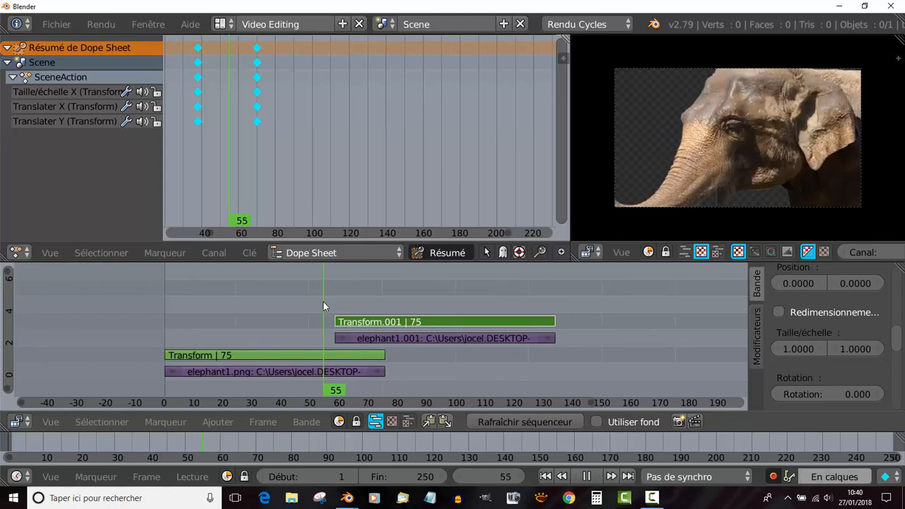
{"action": "key", "text": "Escape"}
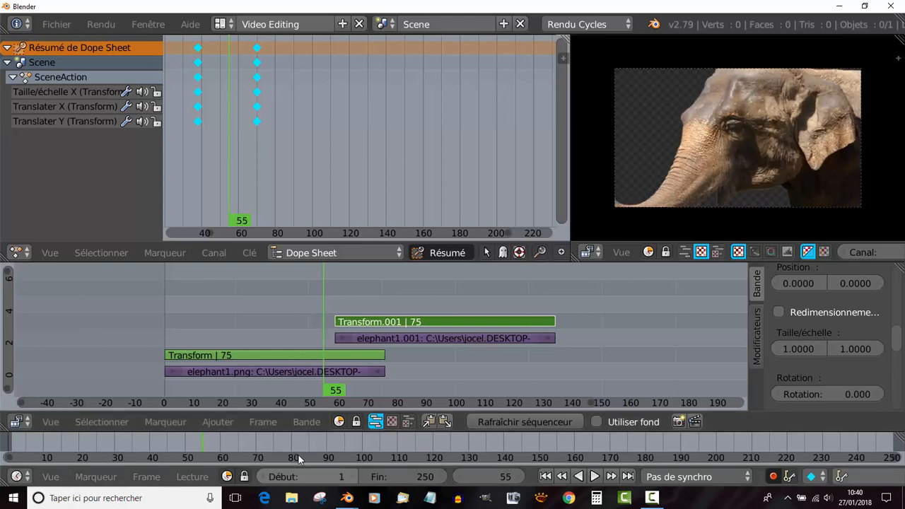
{"action": "key", "text": "alt+a"}
{"action": "left_click_drag", "start_coordinate": [322, 305], "coordinate": [308, 294]}
{"action": "key", "text": "alt+a"}
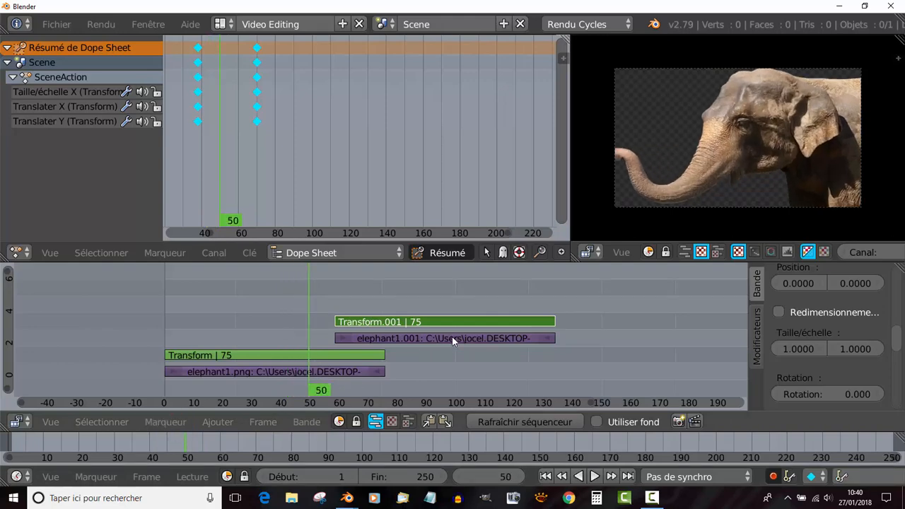
{"action": "right_click_drag", "start_coordinate": [451, 337], "coordinate": [425, 341]}
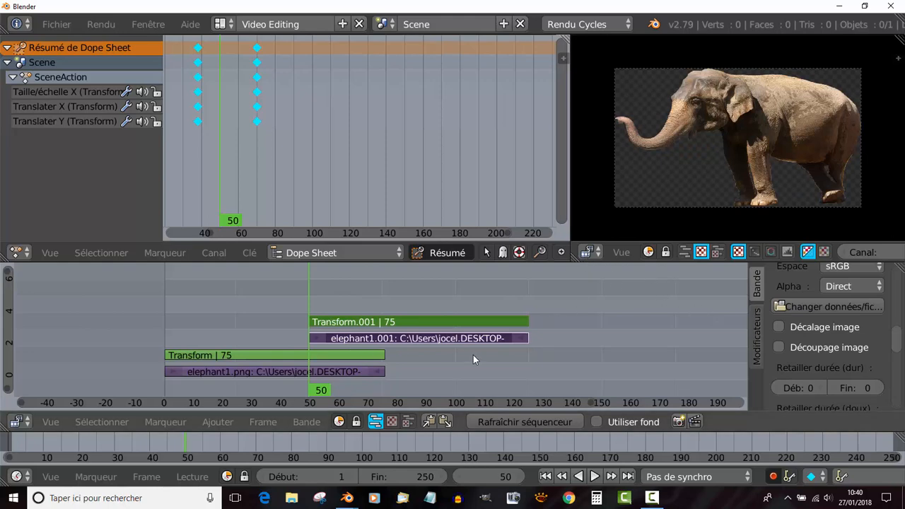
Enlarge the strip properties area and insert a rotation keyframe on the Transform.001 strip at frame 50
{"action": "right_click", "coordinate": [449, 324]}
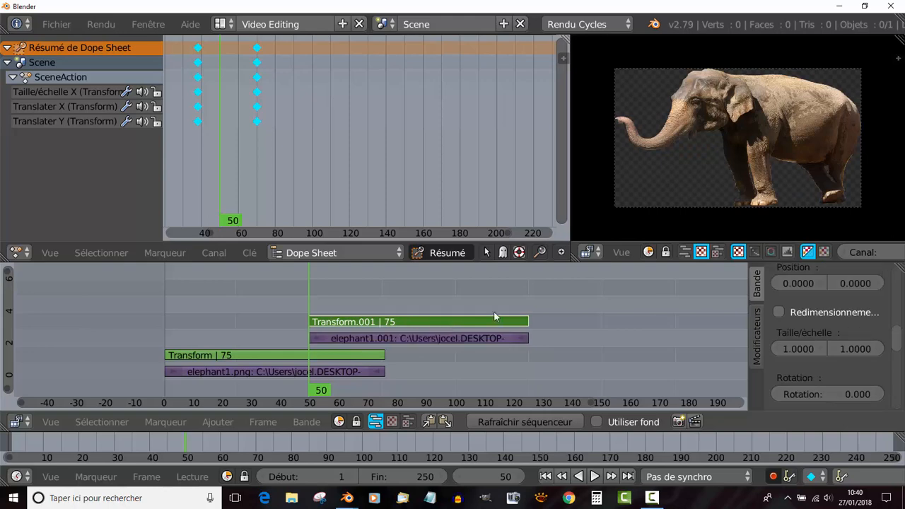
{"action": "left_click_drag", "start_coordinate": [746, 327], "coordinate": [676, 328]}
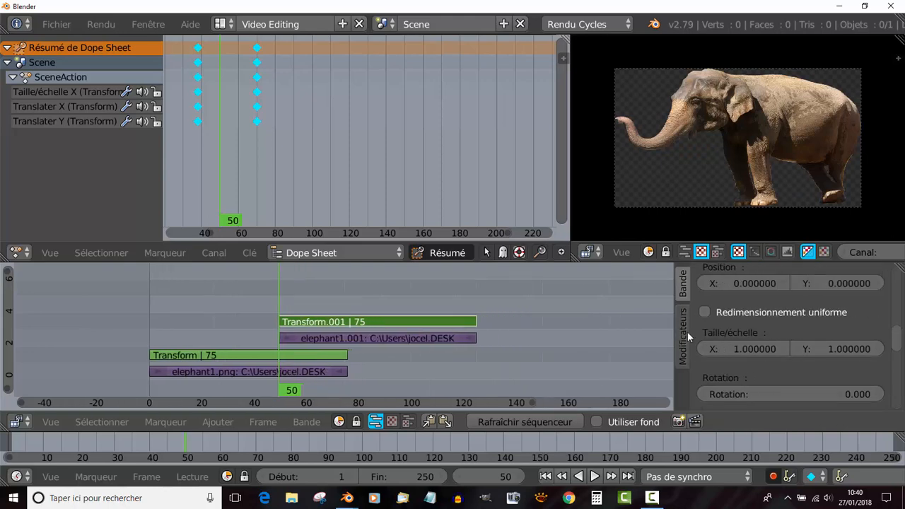
{"action": "left_click_drag", "start_coordinate": [661, 244], "coordinate": [661, 172]}
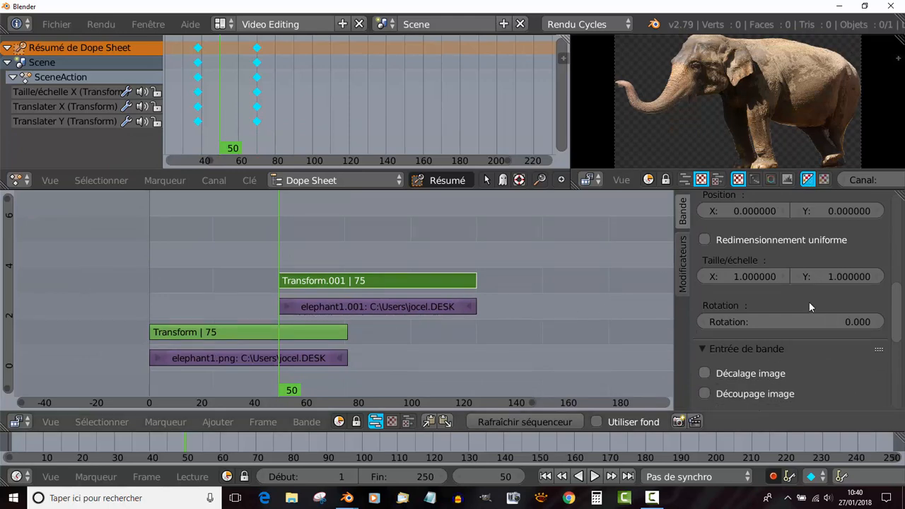
{"action": "scroll", "coordinate": [901, 323], "scroll_direction": "down", "scroll_amount": 1}
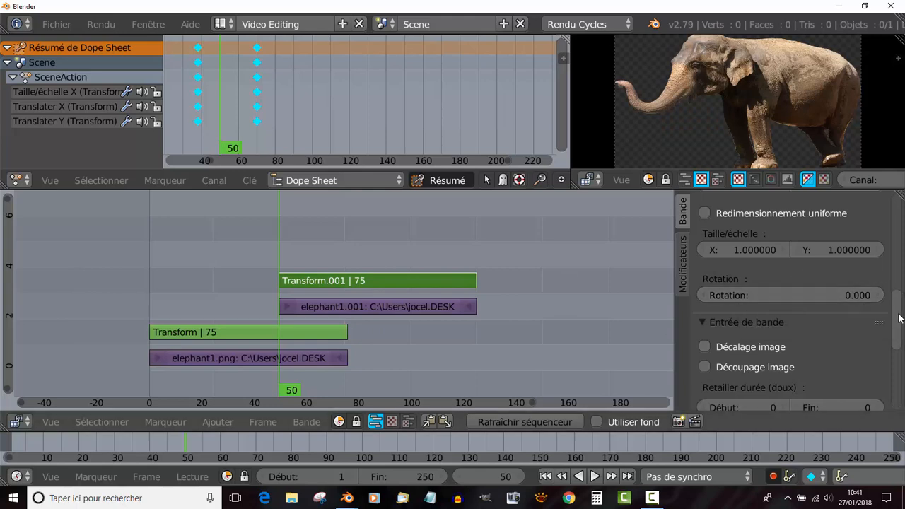
{"action": "scroll", "coordinate": [727, 301], "scroll_direction": "up", "scroll_amount": 2}
{"action": "scroll", "coordinate": [727, 300], "scroll_direction": "down", "scroll_amount": 1}
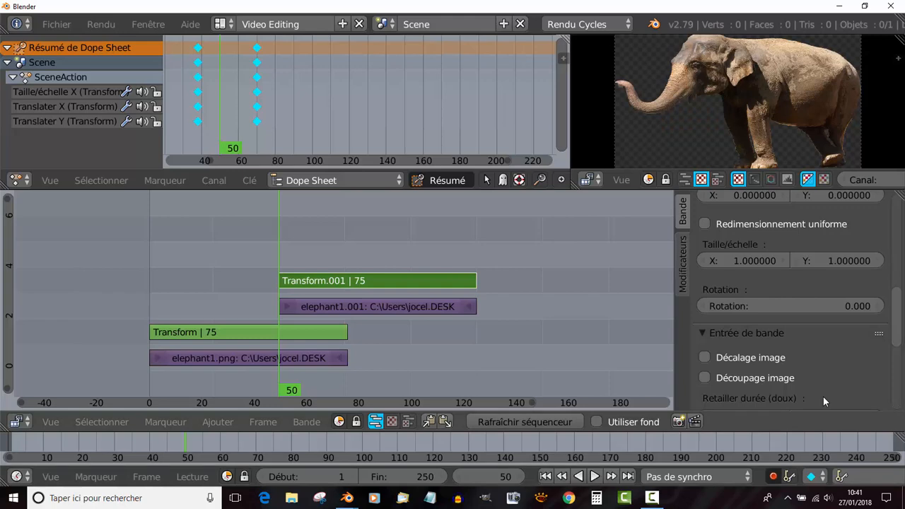
{"action": "right_click", "coordinate": [792, 306]}
{"action": "right_click", "coordinate": [768, 306]}
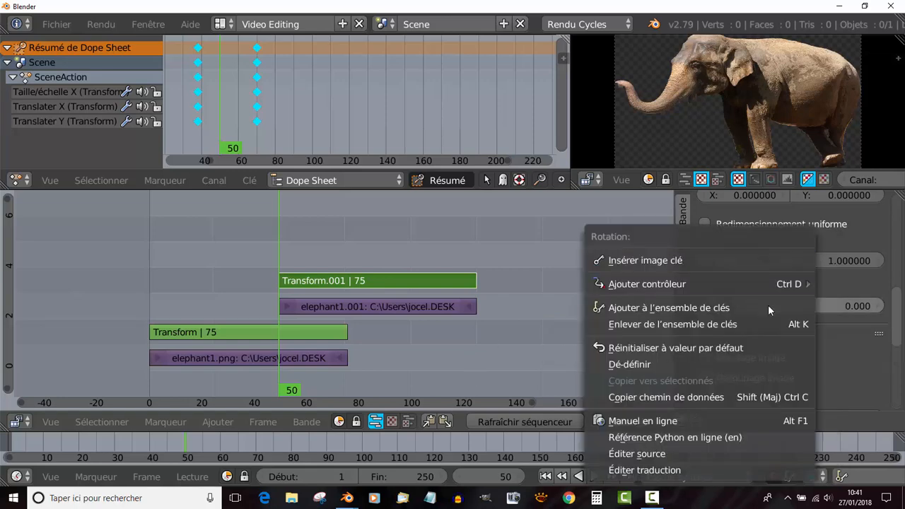
{"action": "left_click", "coordinate": [712, 261]}
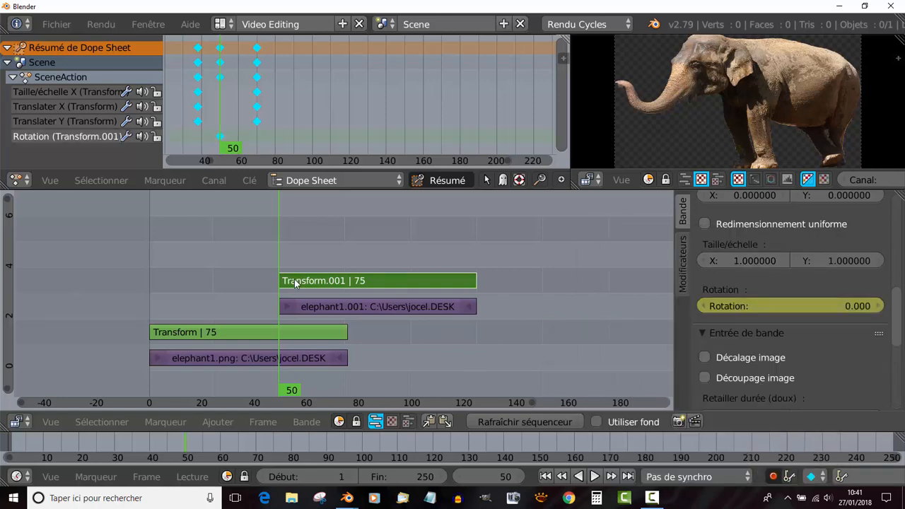
Move the playhead to frame 76 and keyframe the Transform.001 strip's rotation at 360 degrees
{"action": "key", "text": "alt+a"}
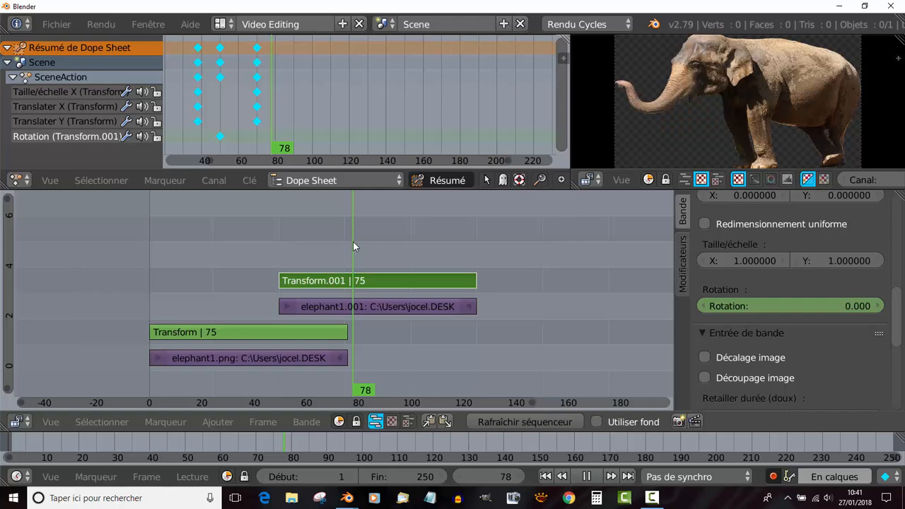
{"action": "left_click_drag", "start_coordinate": [353, 241], "coordinate": [347, 244]}
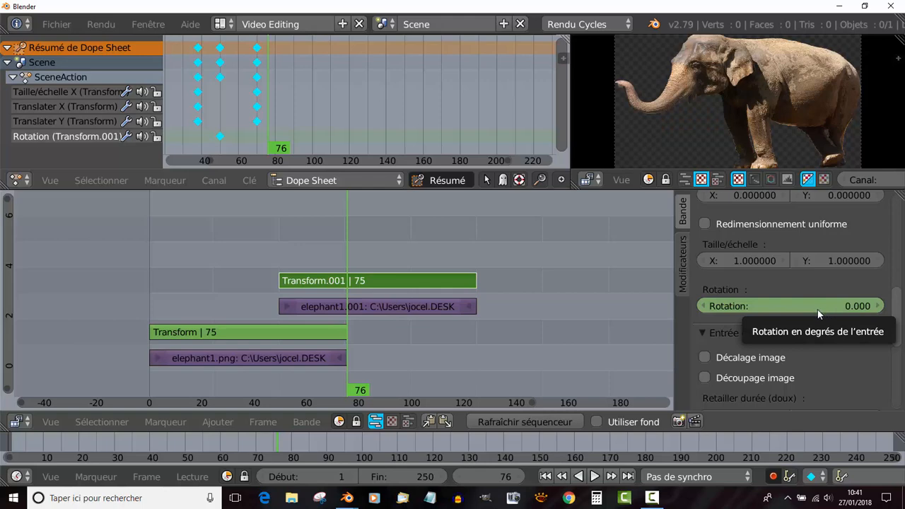
{"action": "left_click", "coordinate": [855, 306]}
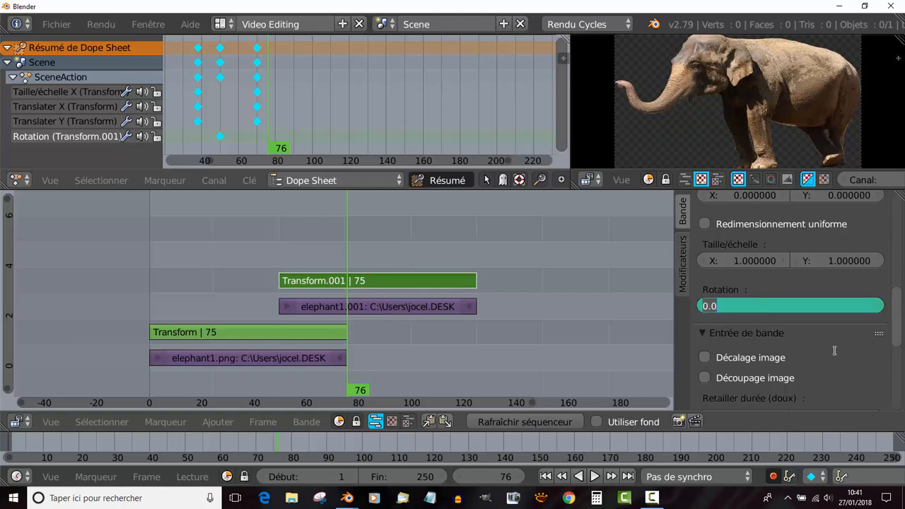
{"action": "type", "text": "360"}
{"action": "key", "text": "Return"}
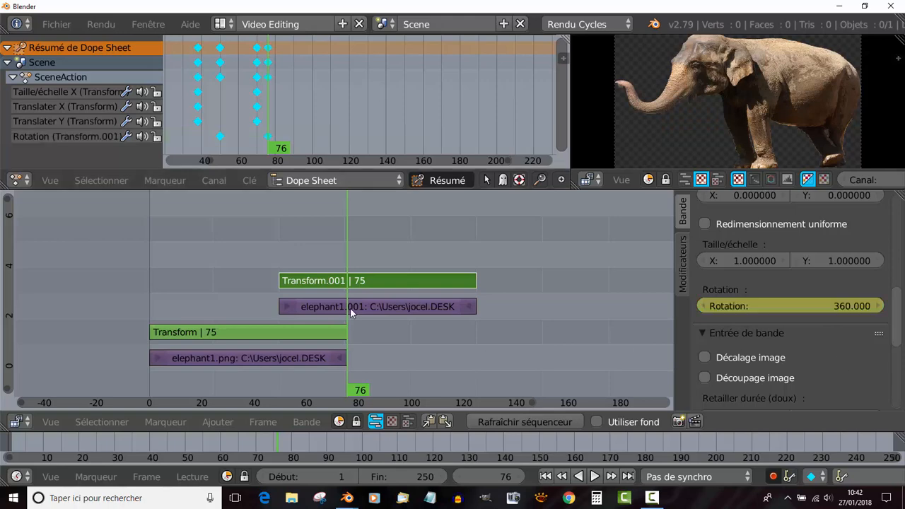
Preview the elephant's rotation by scrubbing and playing the animation, and return the playhead to frame 50
{"action": "left_click_drag", "start_coordinate": [349, 252], "coordinate": [236, 258]}
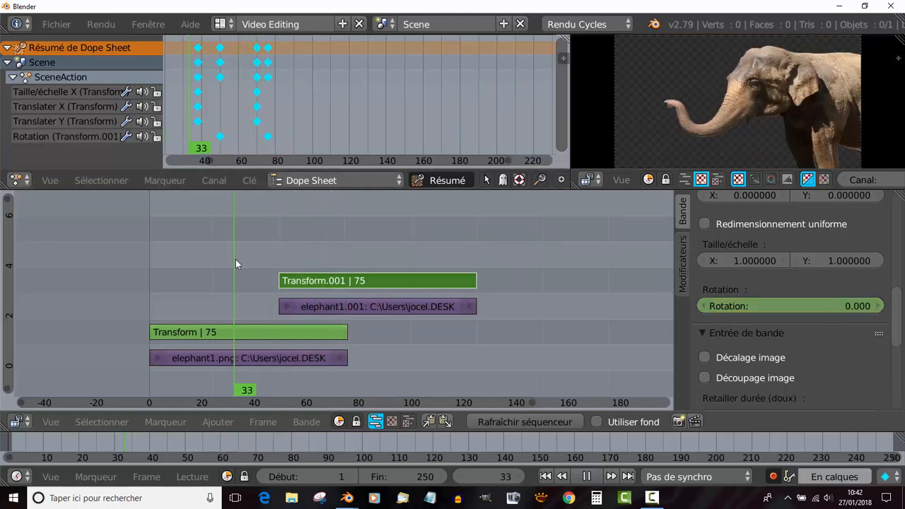
{"action": "key", "text": "alt+a"}
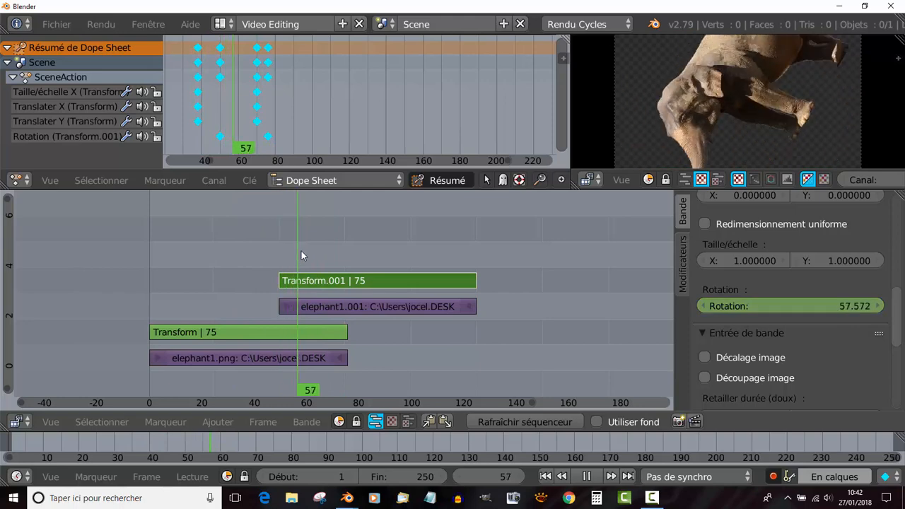
{"action": "left_click_drag", "start_coordinate": [318, 250], "coordinate": [211, 255]}
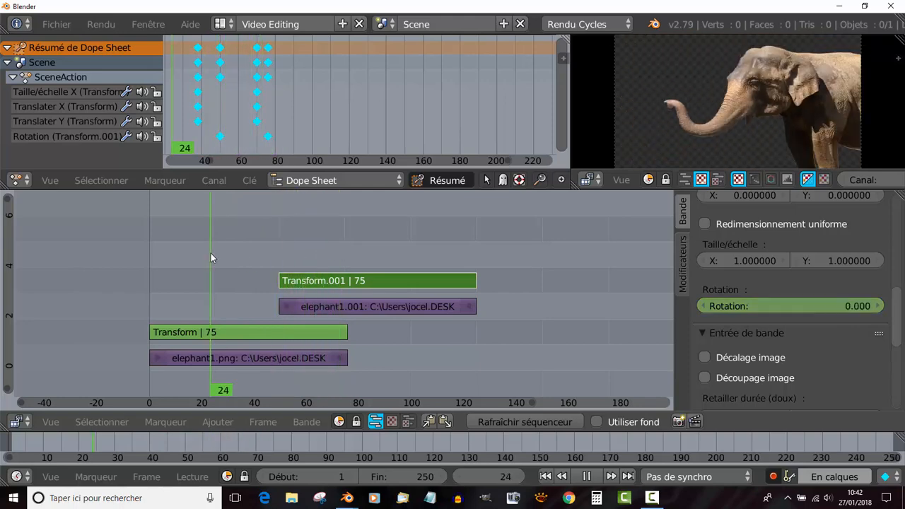
{"action": "key", "text": "alt+a"}
{"action": "left_click", "coordinate": [595, 480]}
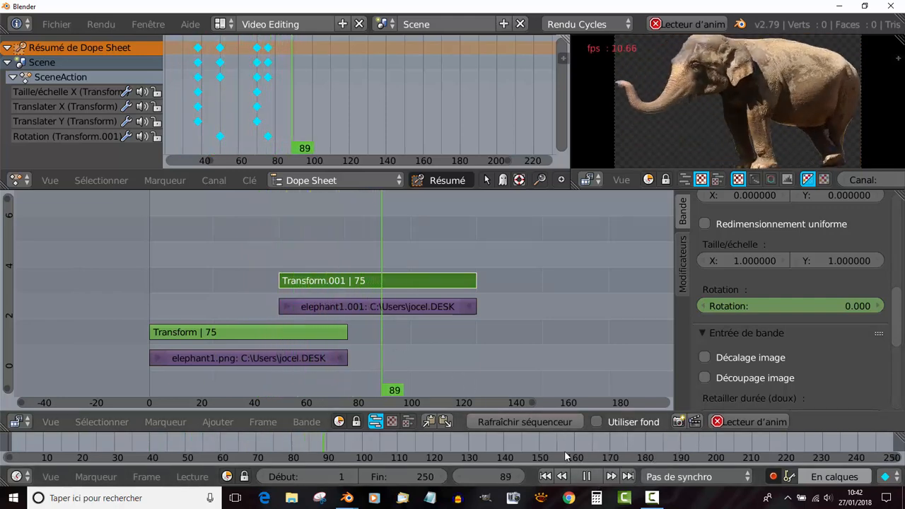
{"action": "left_click", "coordinate": [587, 478]}
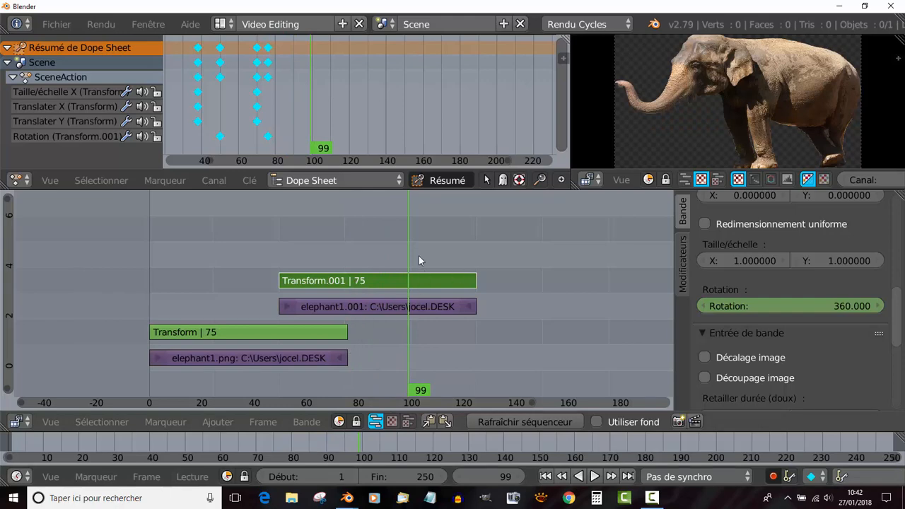
{"action": "left_click_drag", "start_coordinate": [407, 249], "coordinate": [278, 252]}
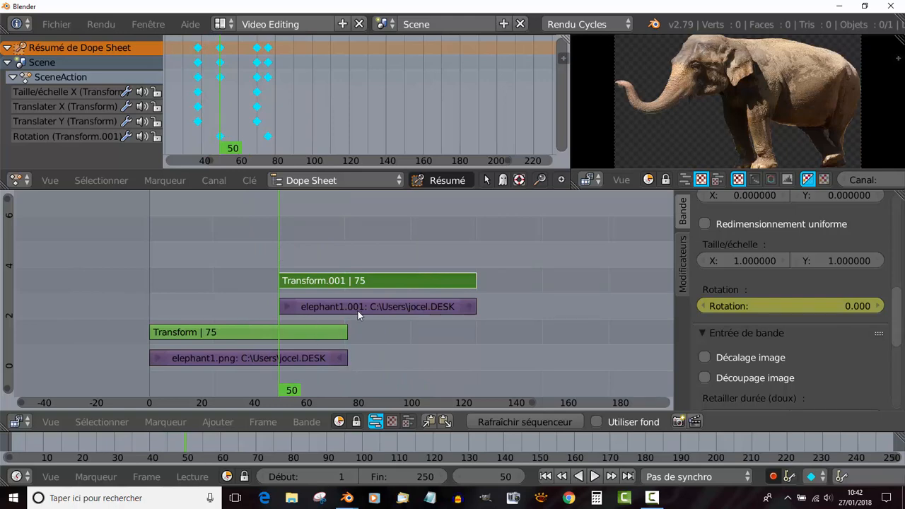
Extend the end of the elephant1.png strip to frame 101 and shift the duplicated elephant strip to start at about frame 74
{"action": "right_click", "coordinate": [343, 361]}
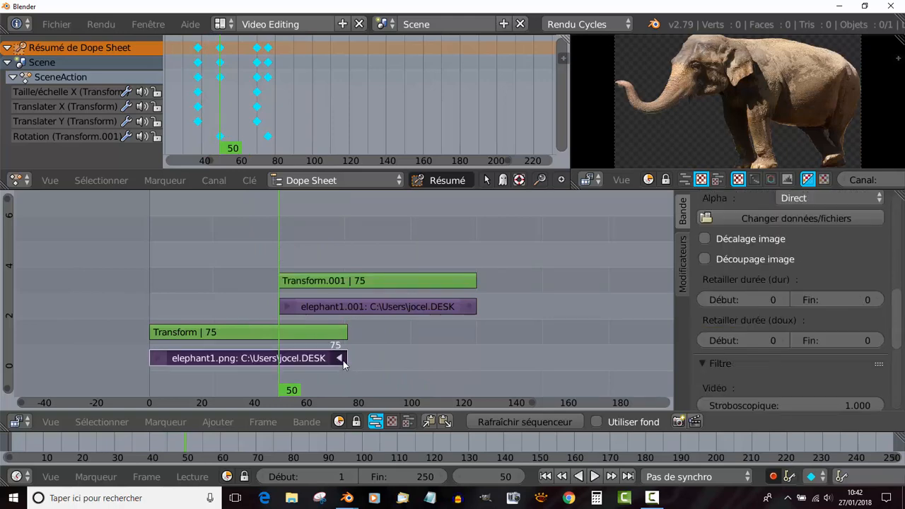
{"action": "key", "text": "g"}
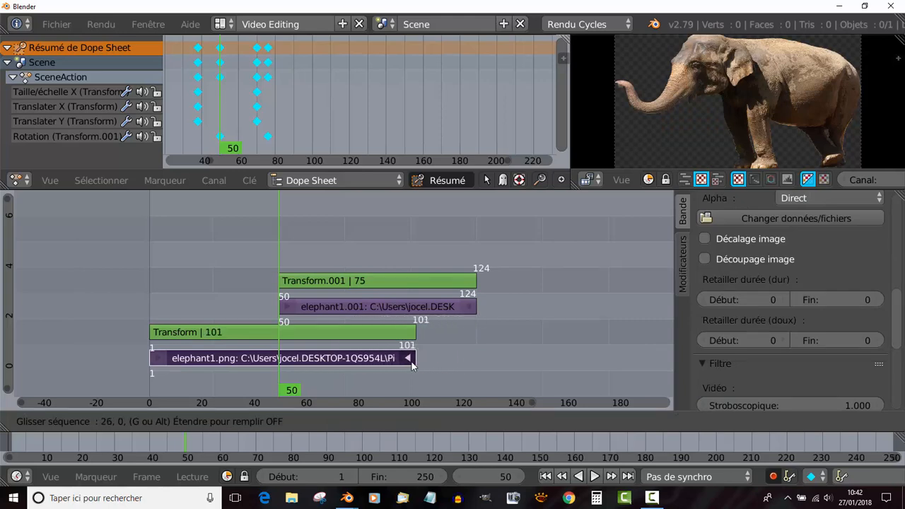
{"action": "left_click", "coordinate": [408, 356]}
{"action": "right_click", "coordinate": [386, 308]}
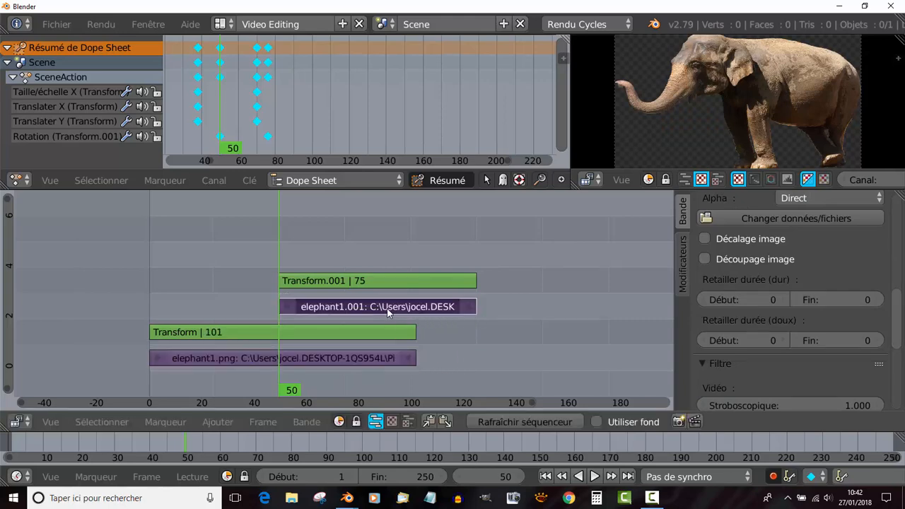
{"action": "key", "text": "g"}
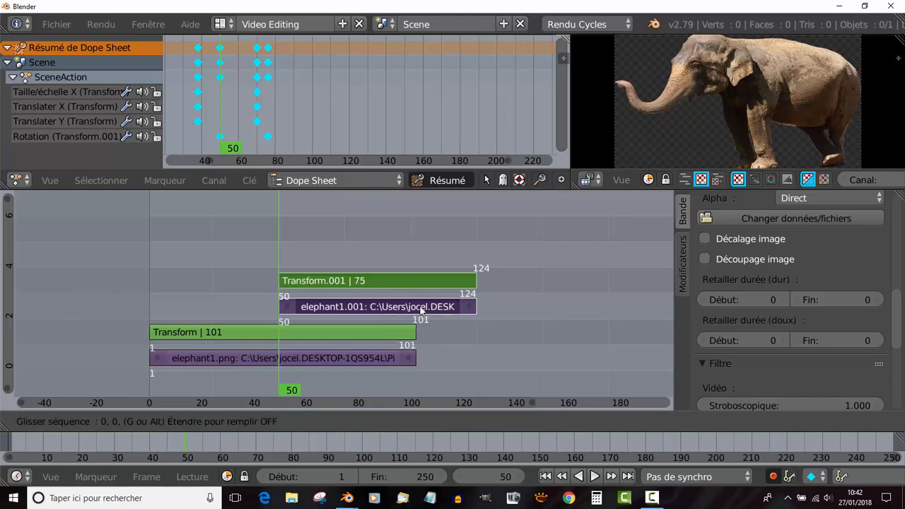
{"action": "left_click", "coordinate": [448, 309]}
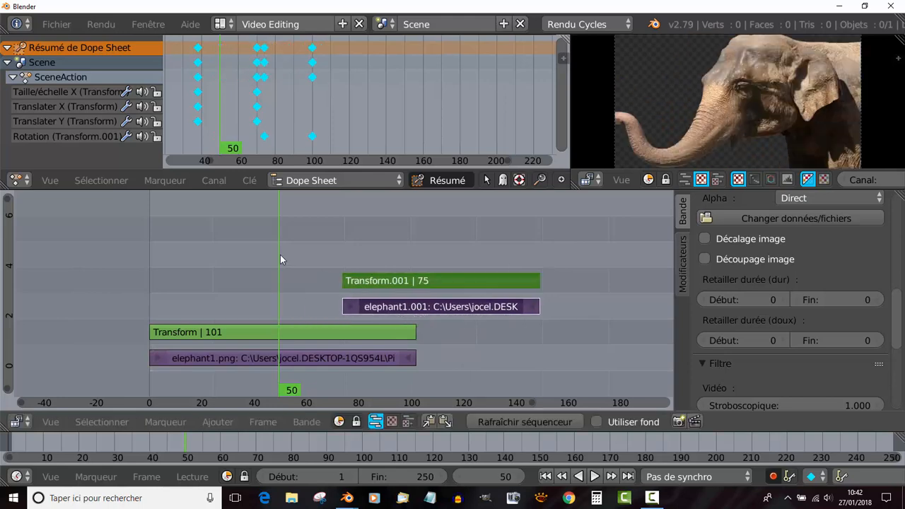
Scrub back to frame 34 and play the animation through the overlap of both elephant clips
{"action": "key", "text": "shift+alt+a"}
{"action": "key", "text": "alt+a"}
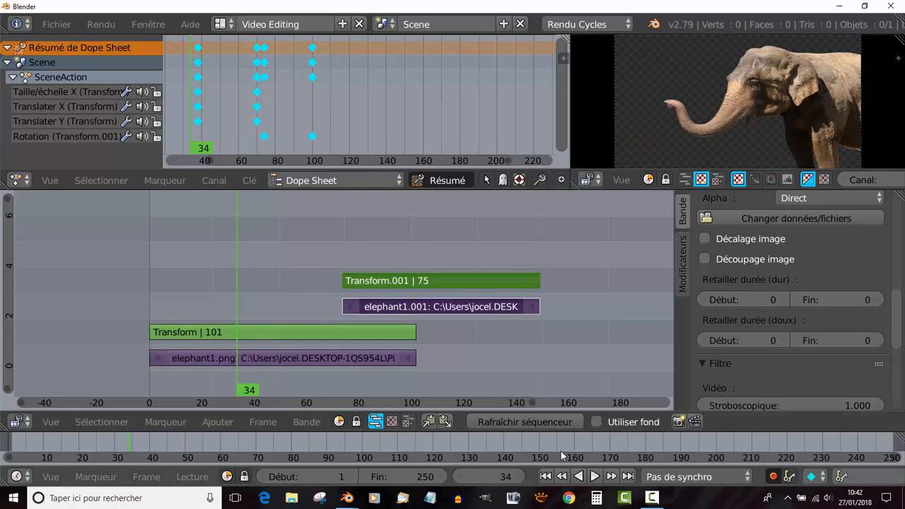
{"action": "left_click", "coordinate": [594, 477]}
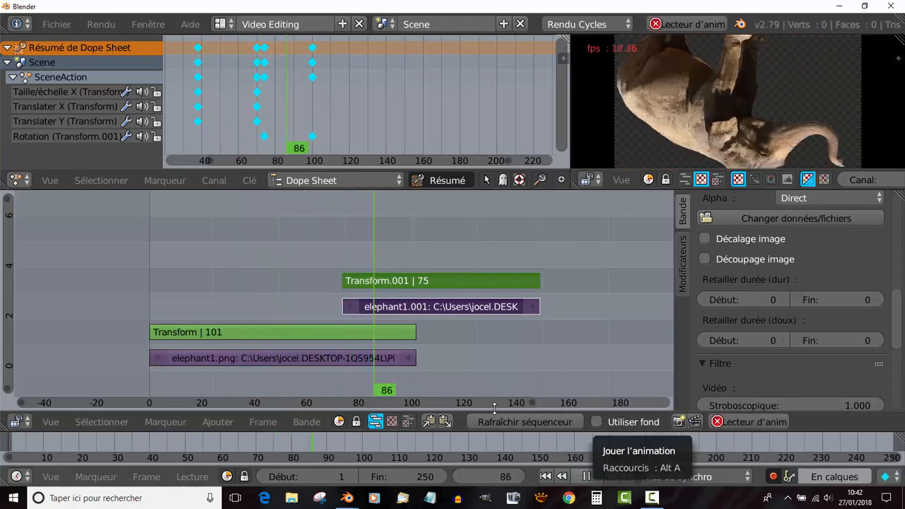
{"action": "key", "text": "alt+a"}
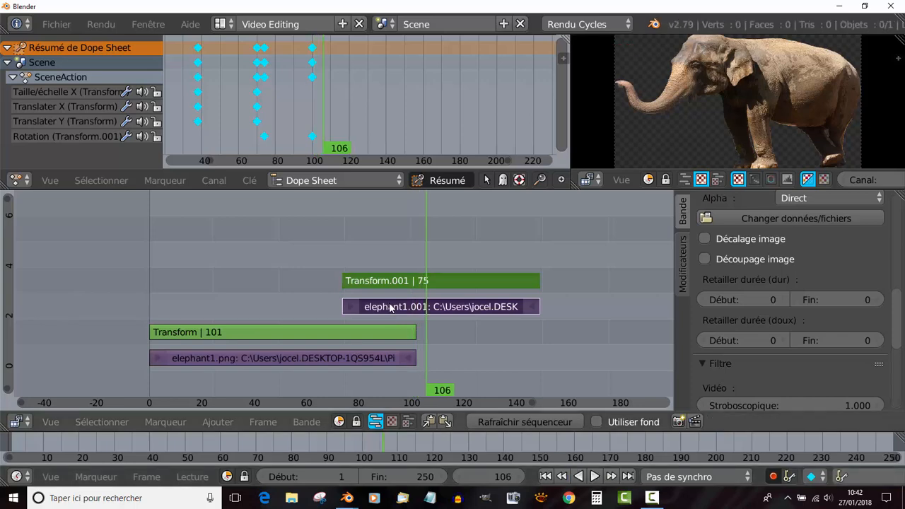
Shift the duplicated elephant strip to start at about frame 86 and preview the animation, with the strip properties area widened
{"action": "right_click_drag", "start_coordinate": [390, 304], "coordinate": [423, 306]}
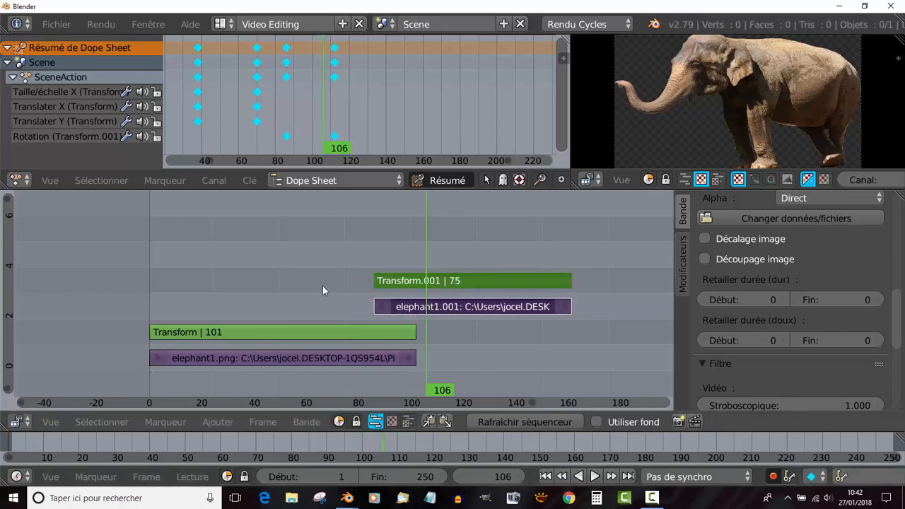
{"action": "left_click", "coordinate": [593, 477]}
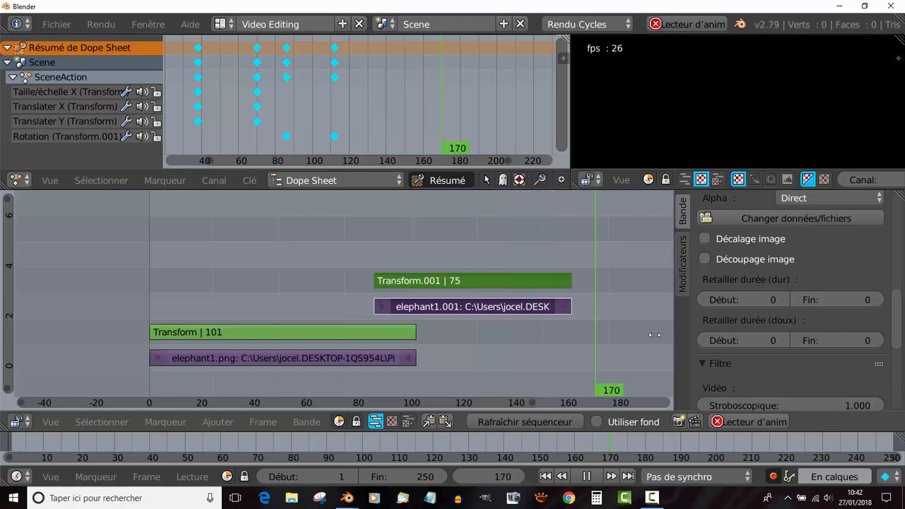
{"action": "left_click_drag", "start_coordinate": [655, 335], "coordinate": [563, 330]}
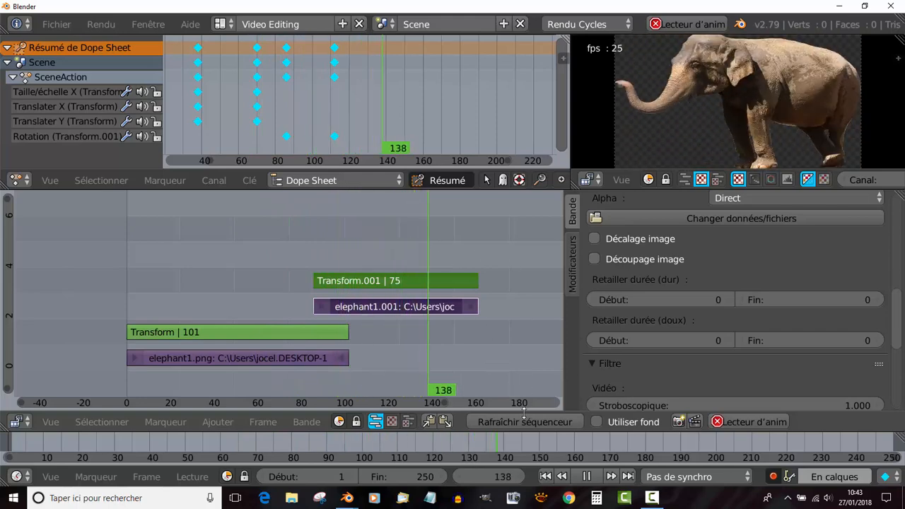
{"action": "key", "text": "alt+a"}
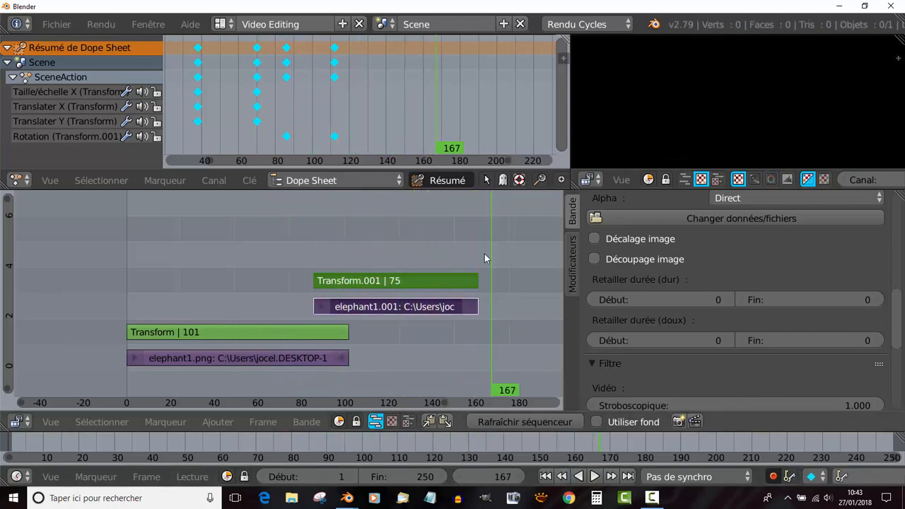
{"action": "left_click_drag", "start_coordinate": [486, 253], "coordinate": [347, 243]}
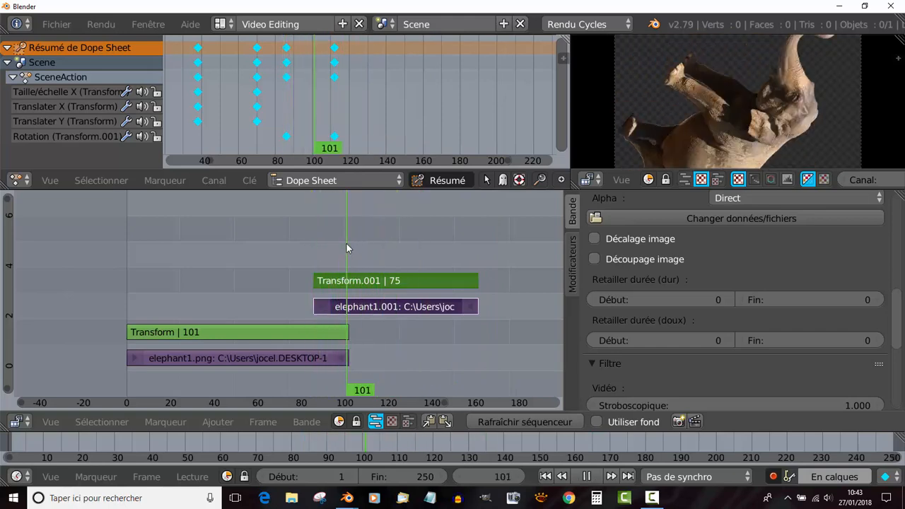
Switch the Dope Sheet area to the graph editor and select the Transform.001 strip
{"action": "left_click", "coordinate": [18, 179]}
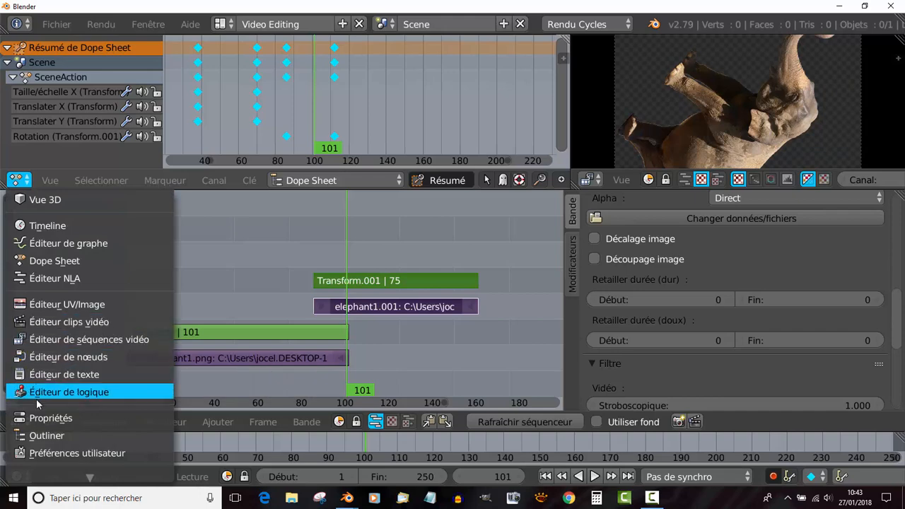
{"action": "left_click", "coordinate": [34, 244]}
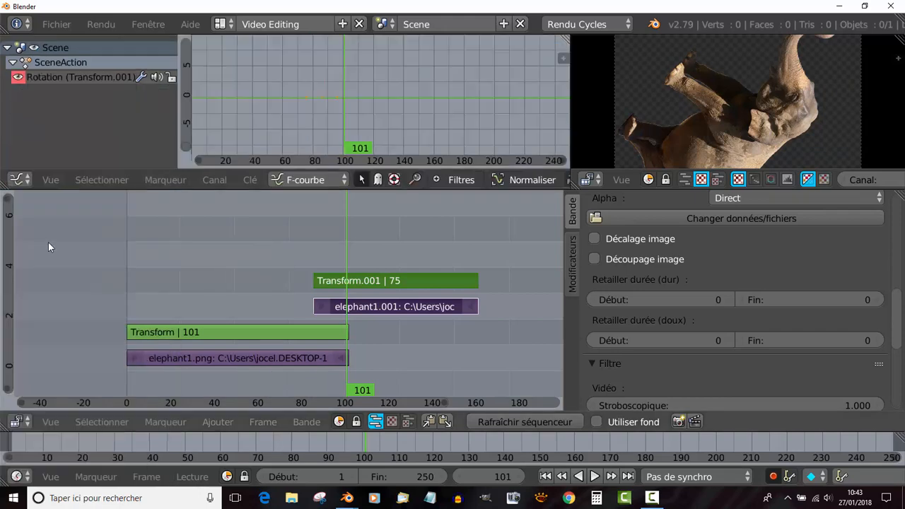
{"action": "right_click", "coordinate": [398, 281]}
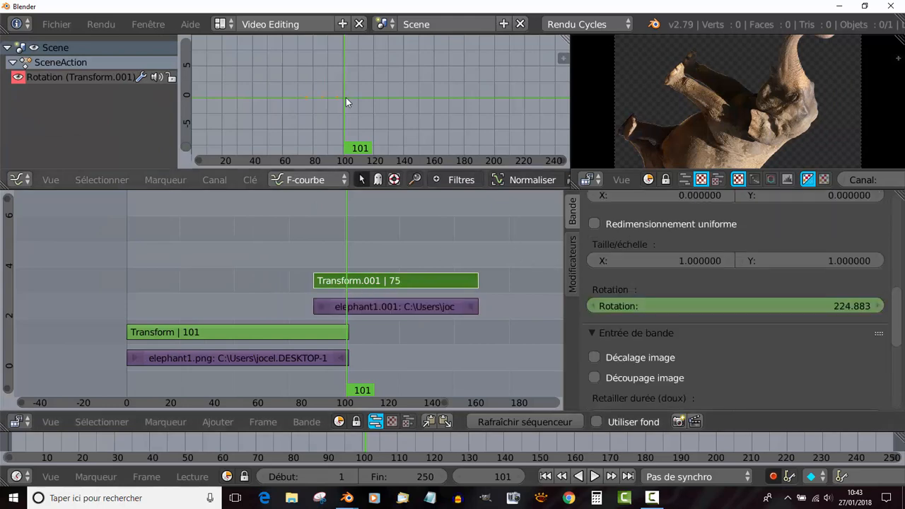
{"action": "scroll", "coordinate": [332, 99], "scroll_direction": "up", "scroll_amount": 2}
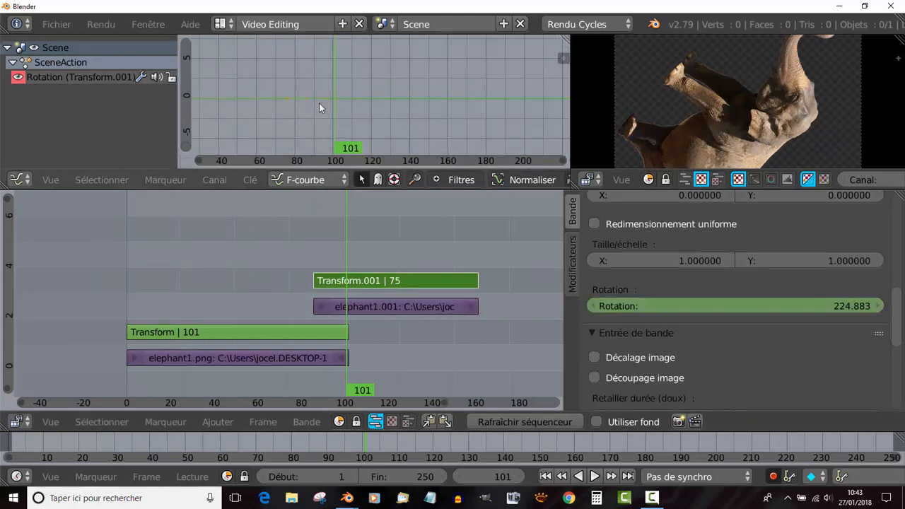
{"action": "scroll", "coordinate": [343, 123], "scroll_direction": "down", "scroll_amount": 1}
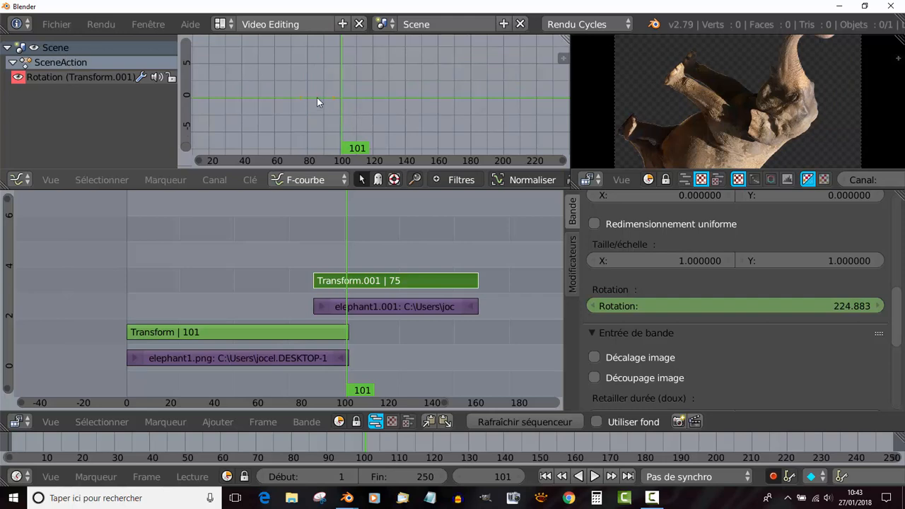
Scrub back to frame 70, play through the start of the second clip's rotation, and return the playhead to frame 68
{"action": "left_click_drag", "start_coordinate": [335, 127], "coordinate": [297, 135]}
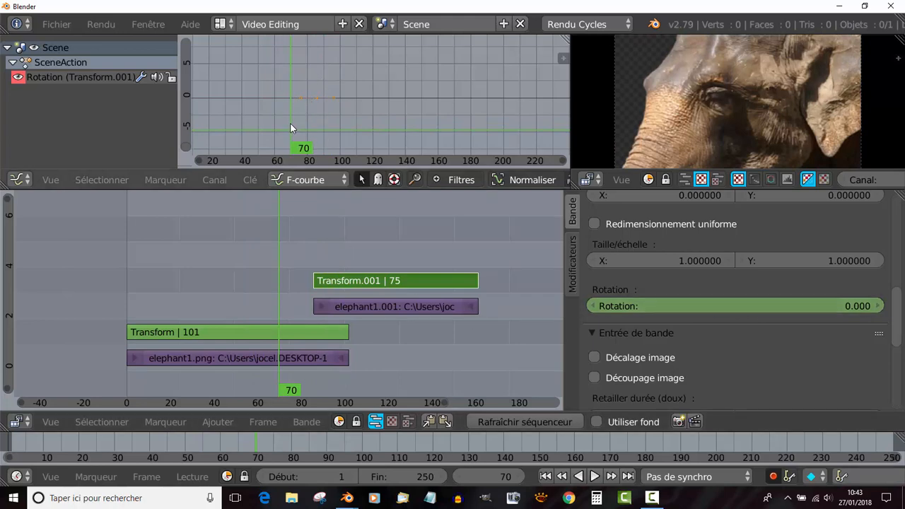
{"action": "key", "text": "alt+a"}
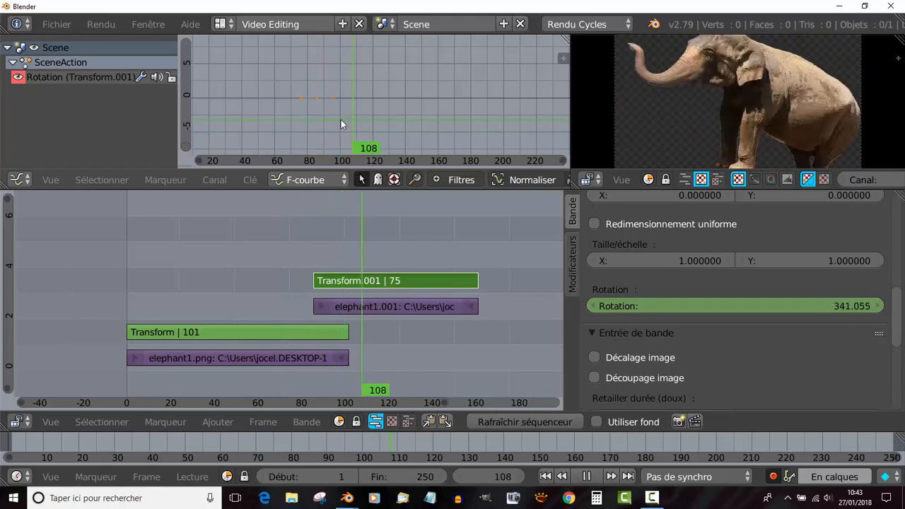
{"action": "left_click_drag", "start_coordinate": [341, 121], "coordinate": [290, 122]}
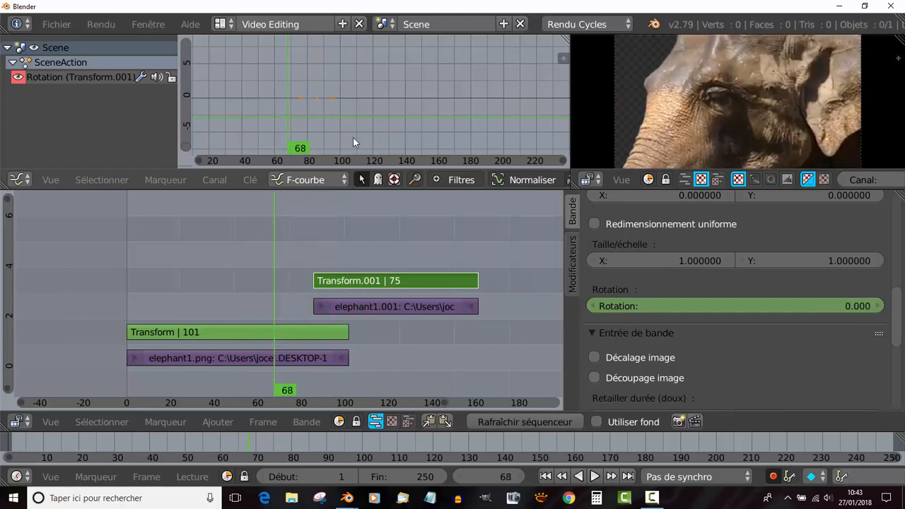
Select all keyframes of the Transform.001 rotation curve and fit the whole curve in the graph editor's view
{"action": "key", "text": "a"}
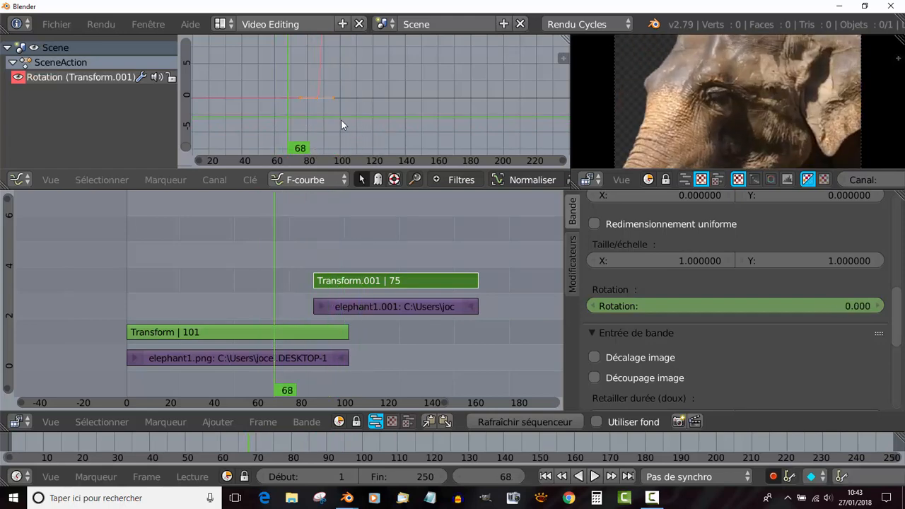
{"action": "scroll", "coordinate": [320, 113], "scroll_direction": "up", "scroll_amount": 1}
{"action": "scroll", "coordinate": [320, 112], "scroll_direction": "down", "scroll_amount": 1}
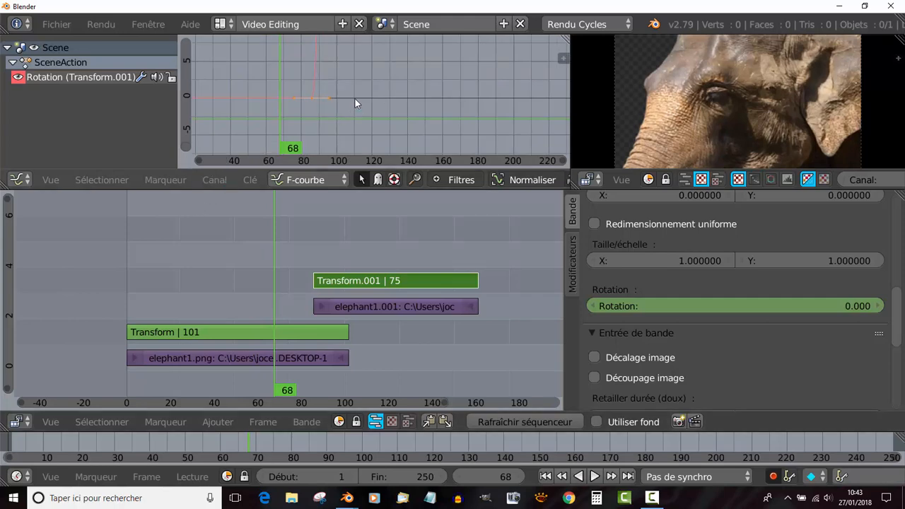
{"action": "left_click", "coordinate": [150, 177]}
{"action": "mouse_move", "coordinate": [48, 180]}
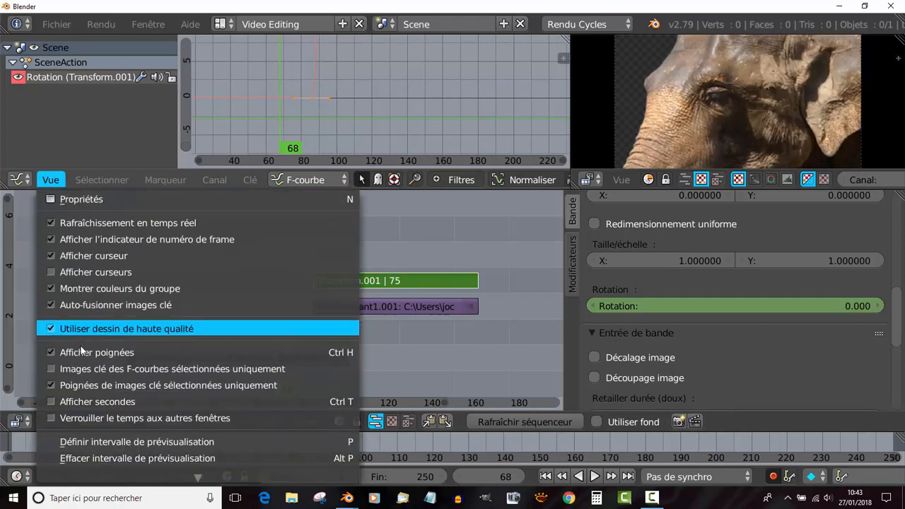
{"action": "scroll", "coordinate": [76, 376], "scroll_direction": "down", "scroll_amount": 5}
{"action": "scroll", "coordinate": [75, 374], "scroll_direction": "down", "scroll_amount": 3}
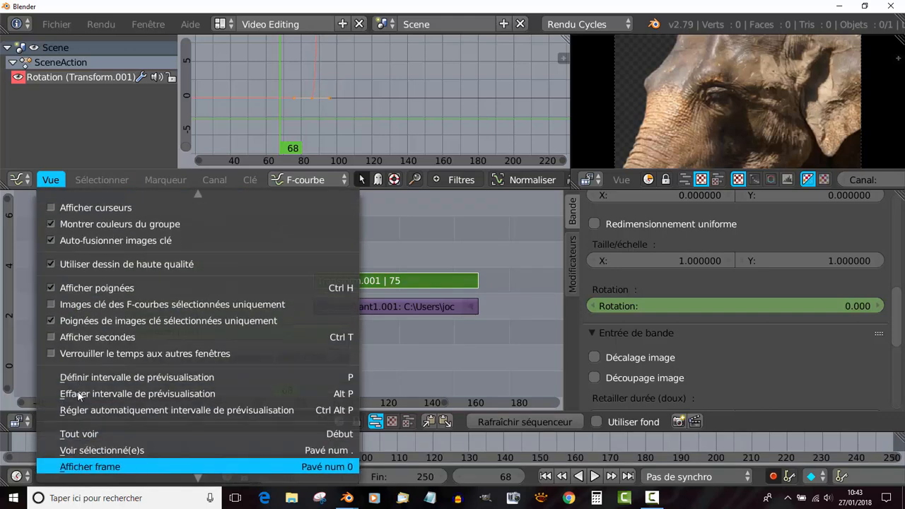
{"action": "left_click", "coordinate": [81, 433]}
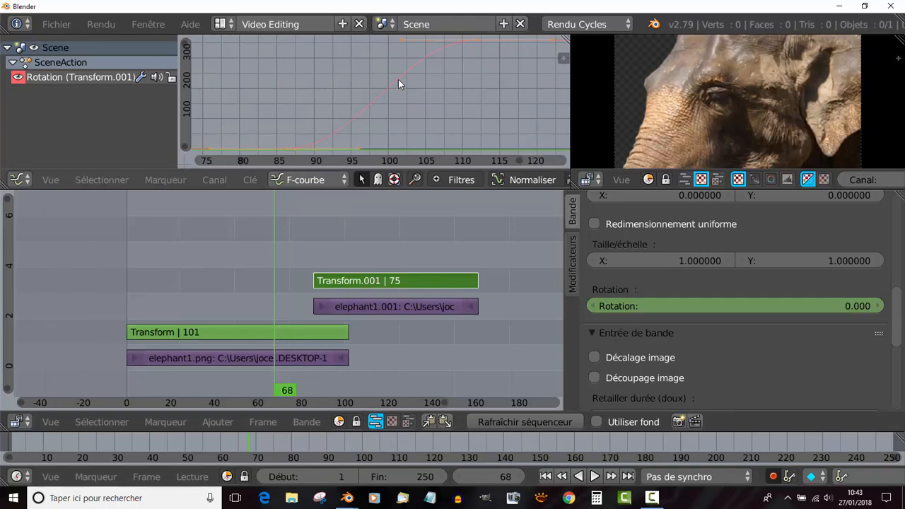
Play and scrub the animation along the rotation curve, stopping the playhead at frame 86
{"action": "key", "text": "alt+a"}
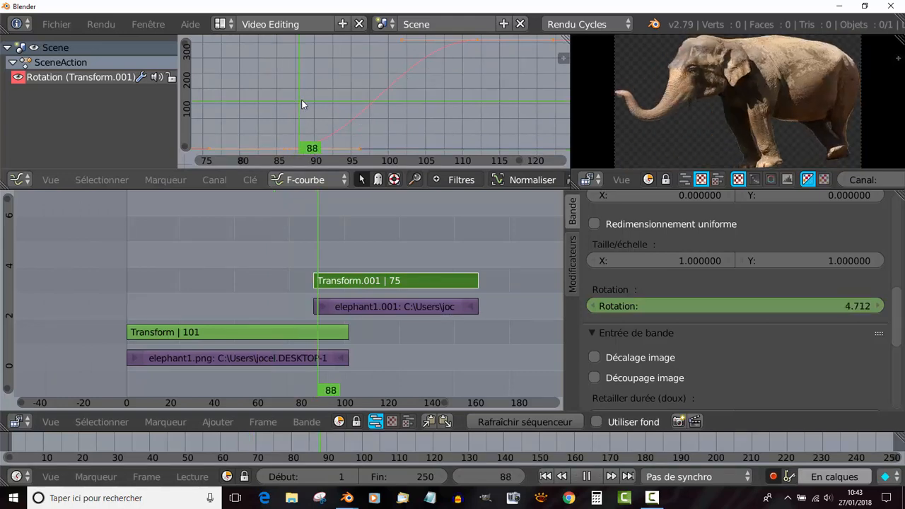
{"action": "key", "text": "alt+a"}
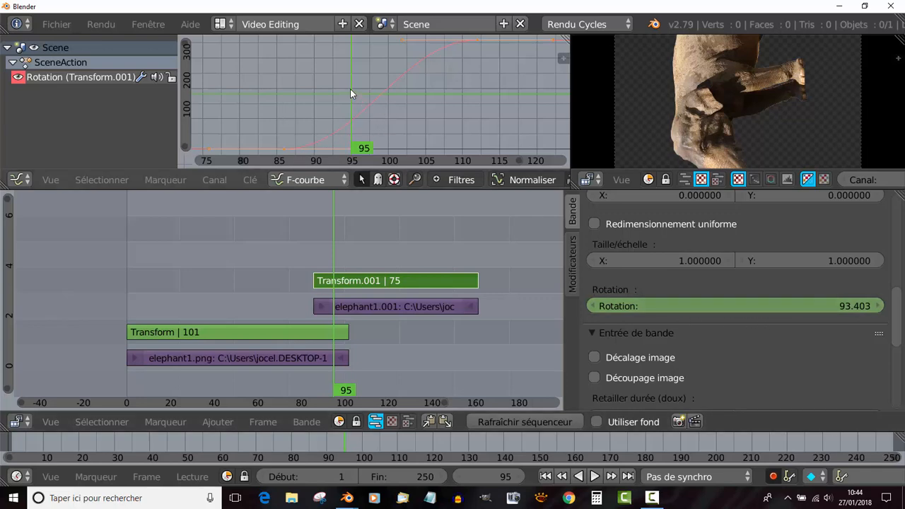
{"action": "left_click_drag", "start_coordinate": [350, 88], "coordinate": [263, 114]}
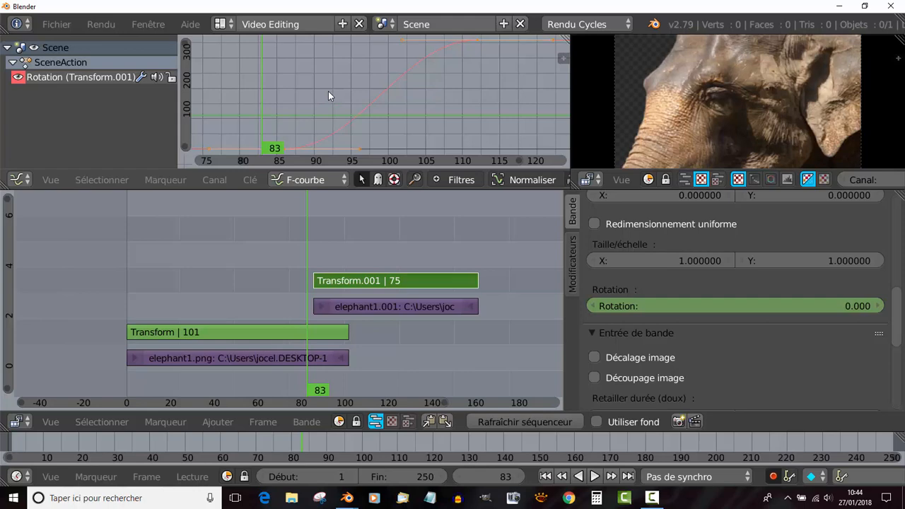
{"action": "key", "text": "alt+a"}
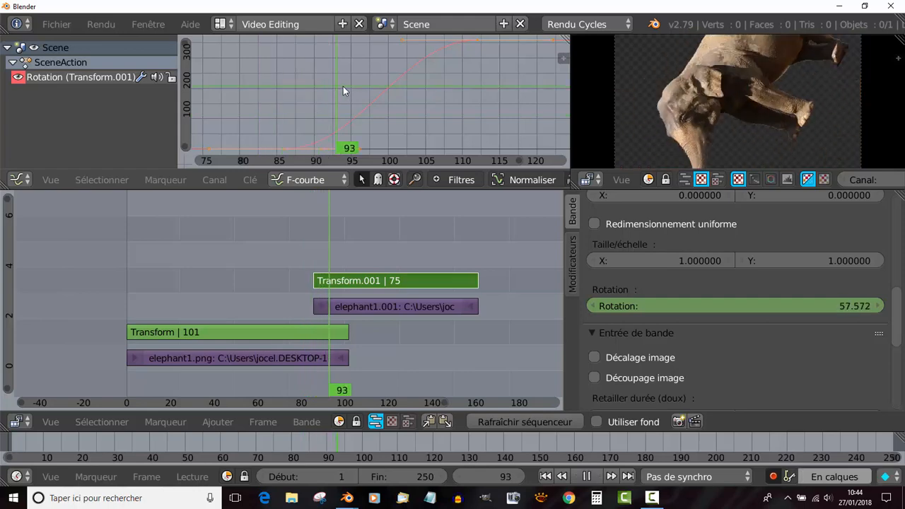
{"action": "left_click_drag", "start_coordinate": [437, 83], "coordinate": [287, 95]}
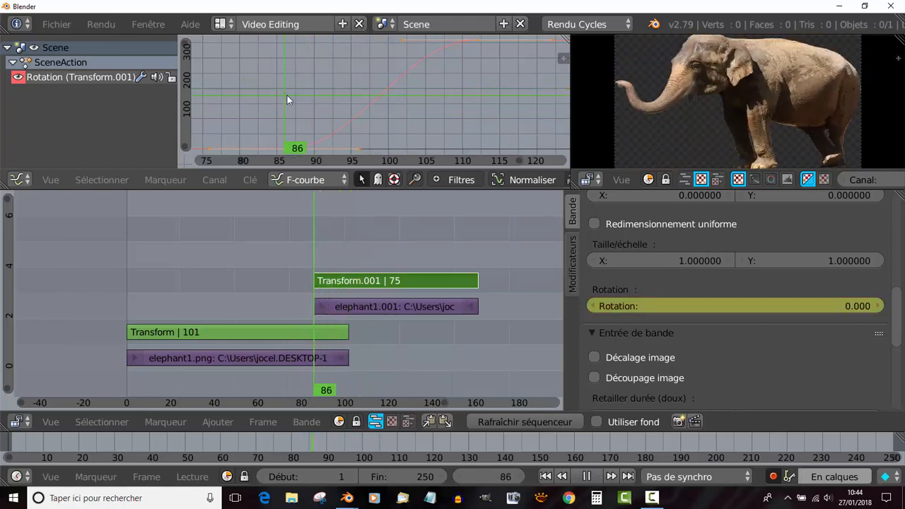
{"action": "key", "text": "alt+a"}
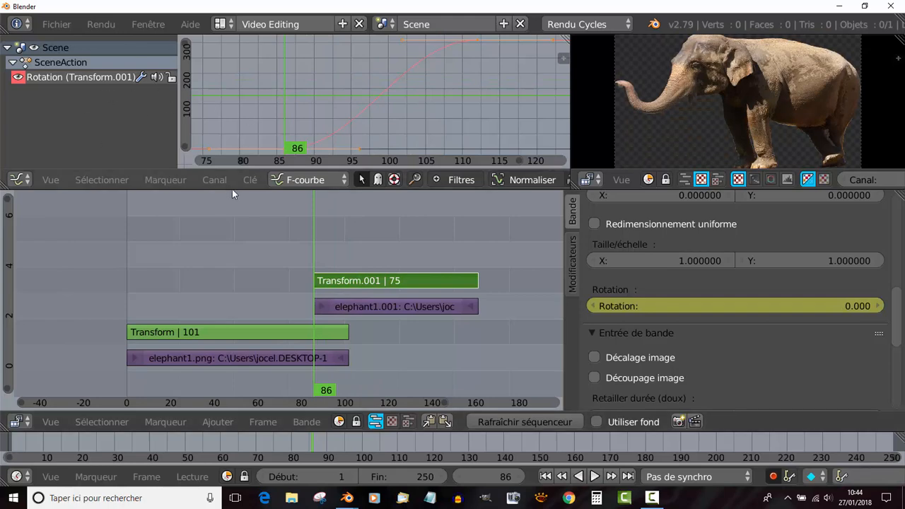
Make the graph editor area taller and set the rotation keyframes' interpolation to Rebond (bounce)
{"action": "left_click_drag", "start_coordinate": [233, 170], "coordinate": [237, 229]}
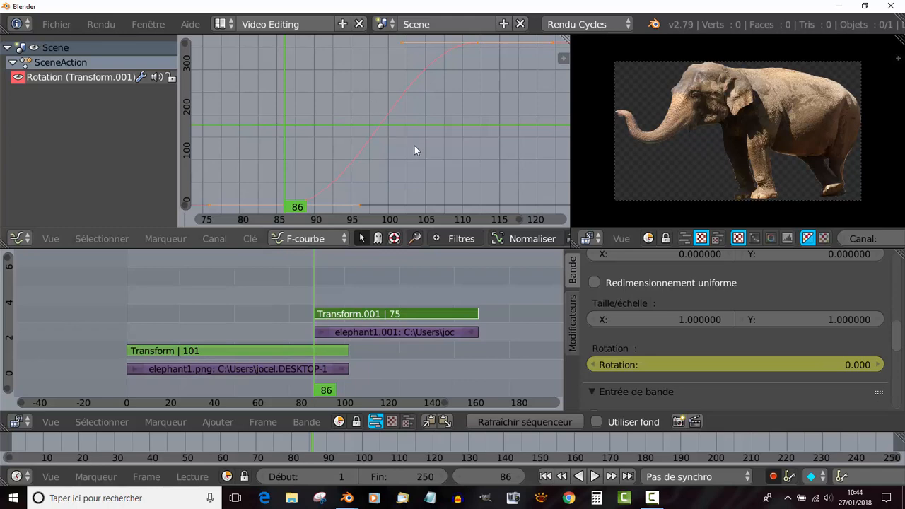
{"action": "left_click", "coordinate": [250, 240]}
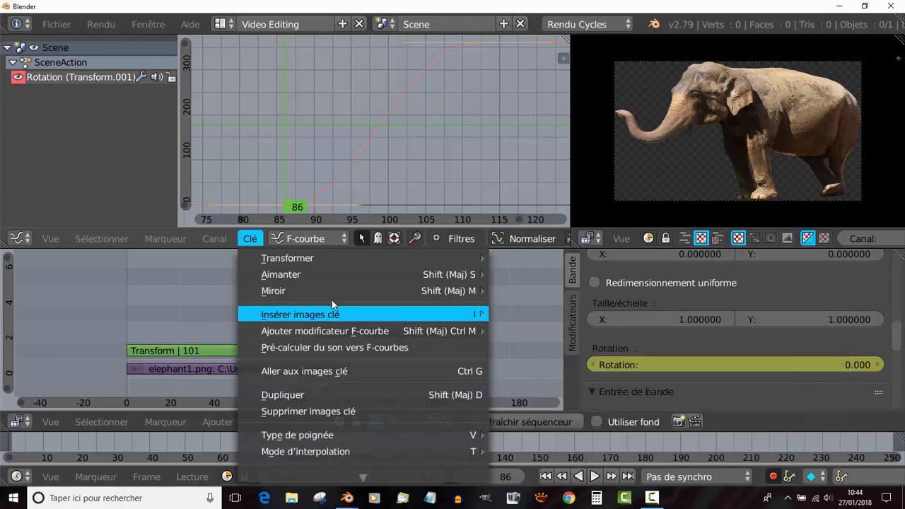
{"action": "scroll", "coordinate": [332, 259], "scroll_direction": "down", "scroll_amount": 17}
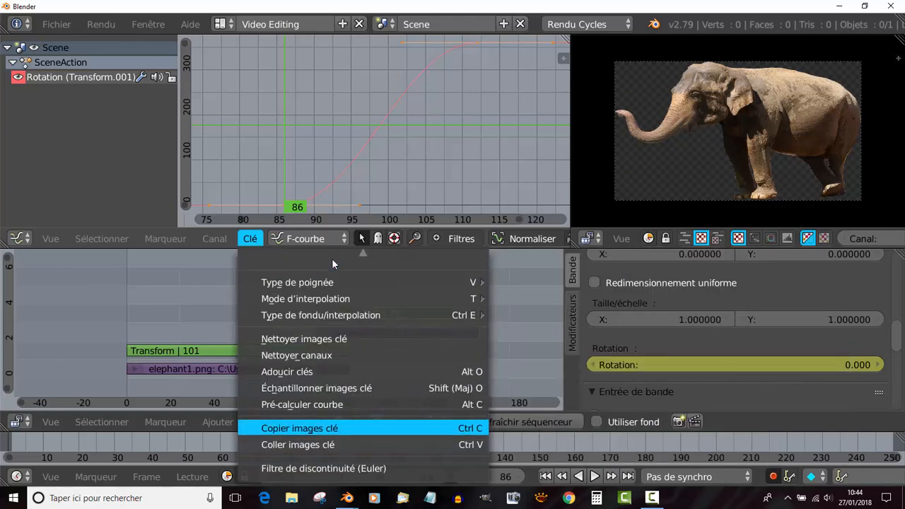
{"action": "scroll", "coordinate": [341, 321], "scroll_direction": "up", "scroll_amount": 5}
{"action": "scroll", "coordinate": [357, 305], "scroll_direction": "down", "scroll_amount": 1}
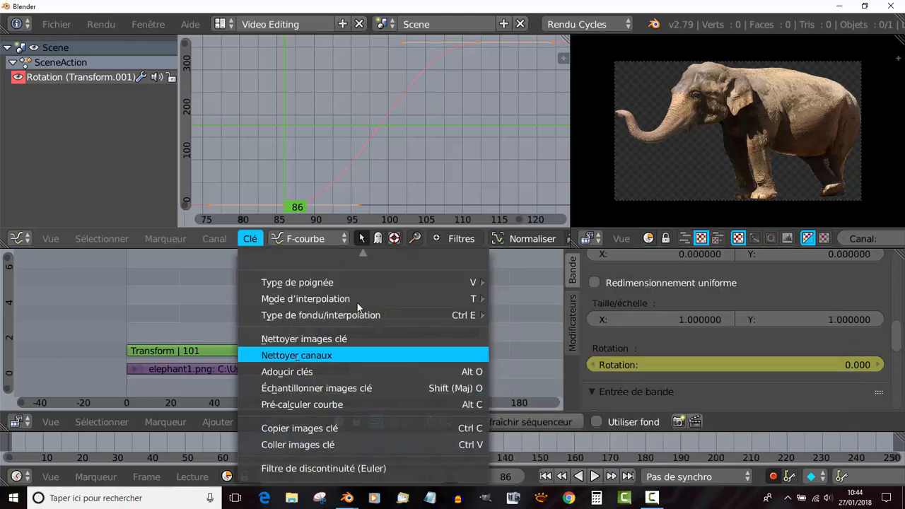
{"action": "mouse_move", "coordinate": [297, 301]}
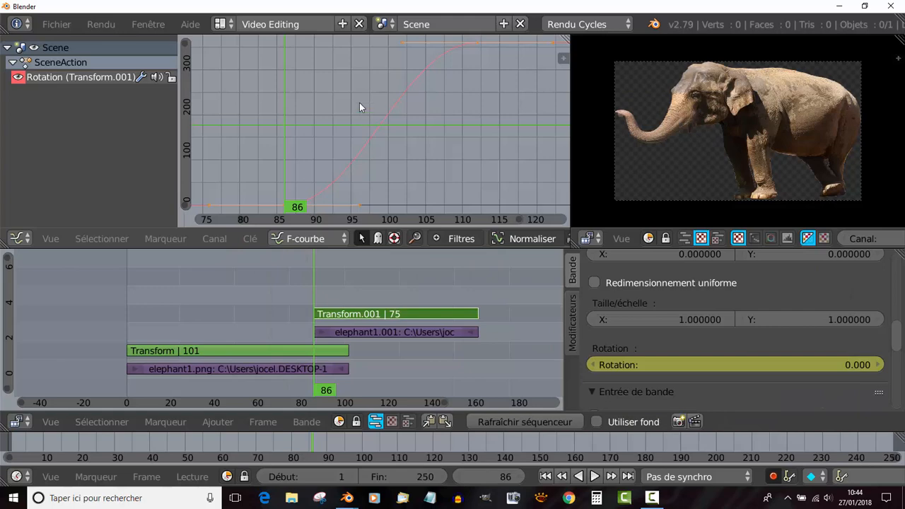
{"action": "key", "text": "t"}
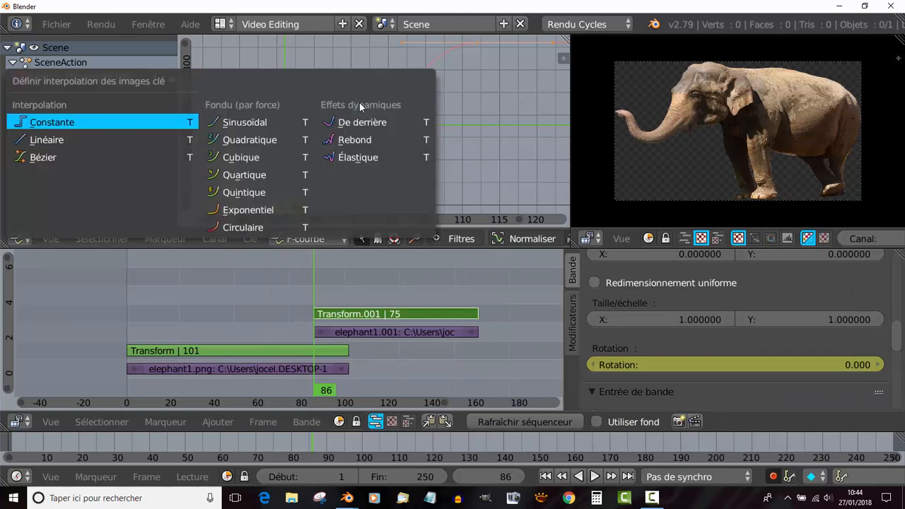
{"action": "left_click", "coordinate": [361, 141]}
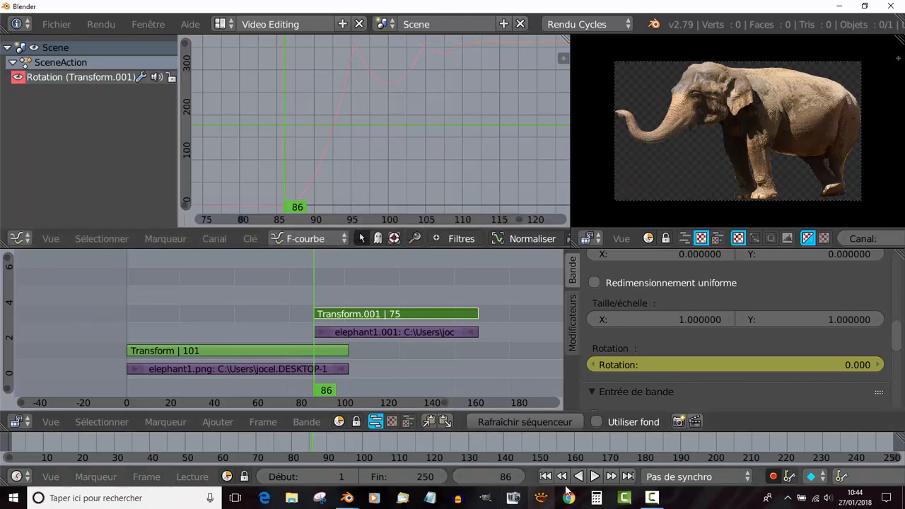
Play the animation to check the bouncing rotation, restart it from before the second clip, and stop playback
{"action": "left_click", "coordinate": [594, 475]}
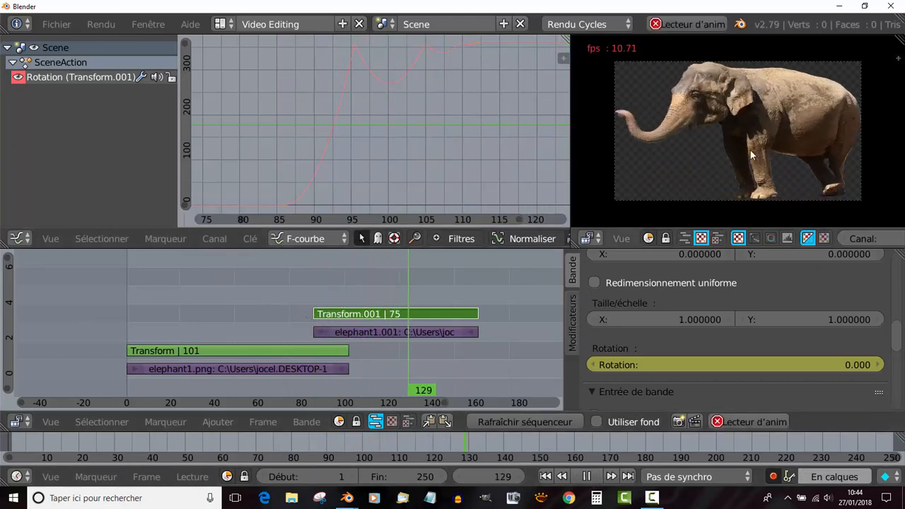
{"action": "left_click", "coordinate": [253, 276]}
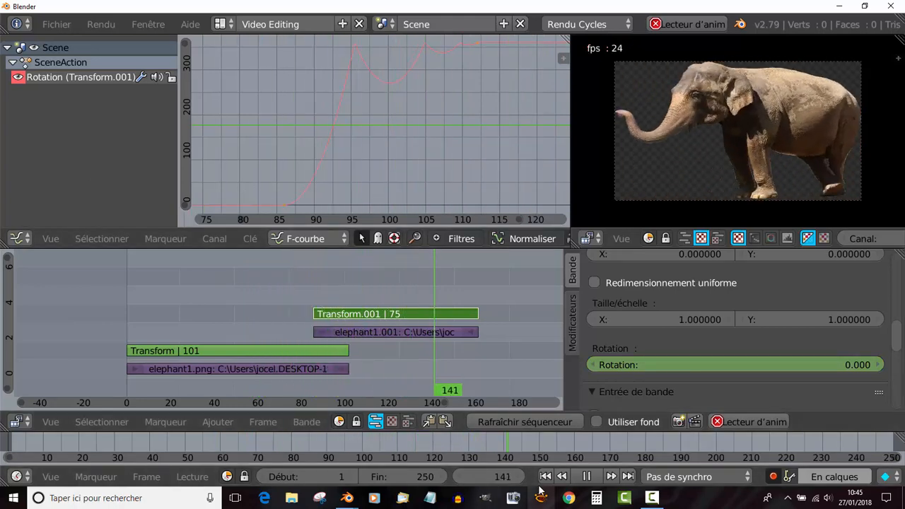
{"action": "left_click", "coordinate": [586, 476]}
{"action": "left_click", "coordinate": [250, 239]}
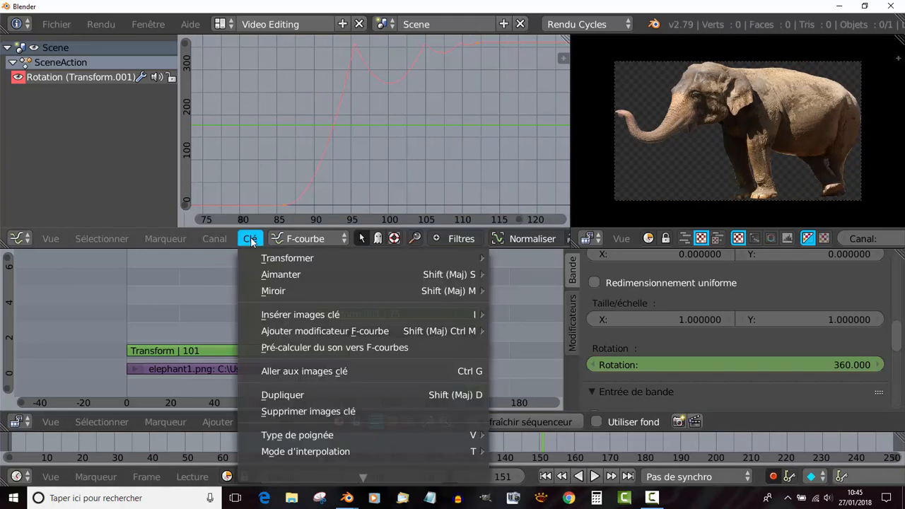
{"action": "mouse_move", "coordinate": [269, 268]}
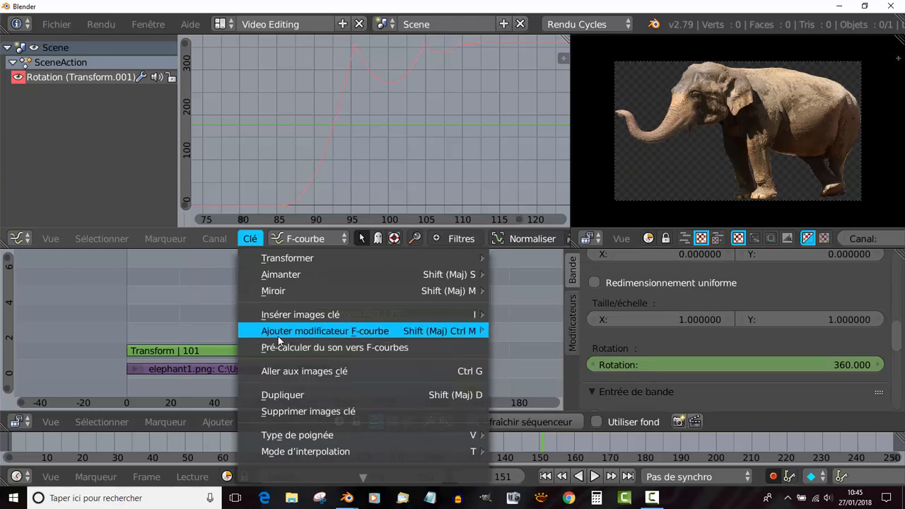
{"action": "mouse_move", "coordinate": [293, 333]}
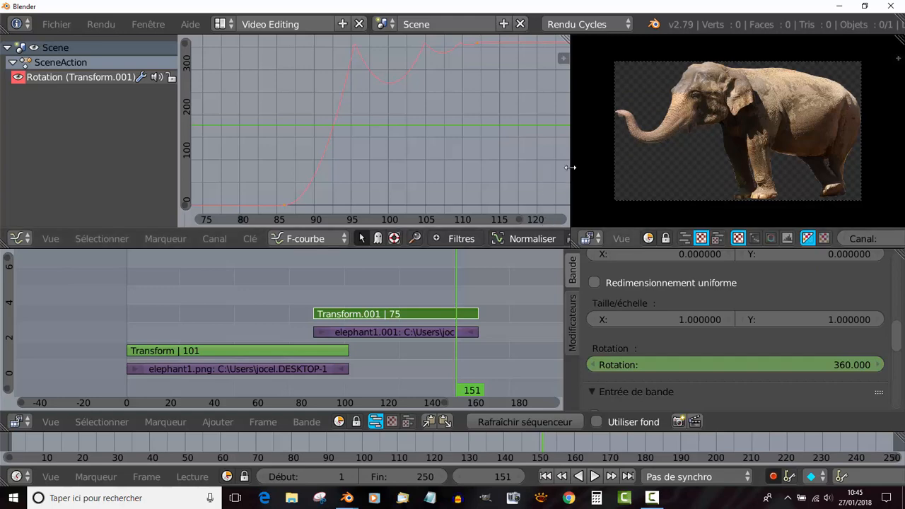
Widen the video preview area and replay the animation from just before the second clip
{"action": "left_click_drag", "start_coordinate": [568, 167], "coordinate": [499, 168]}
{"action": "left_click", "coordinate": [304, 283]}
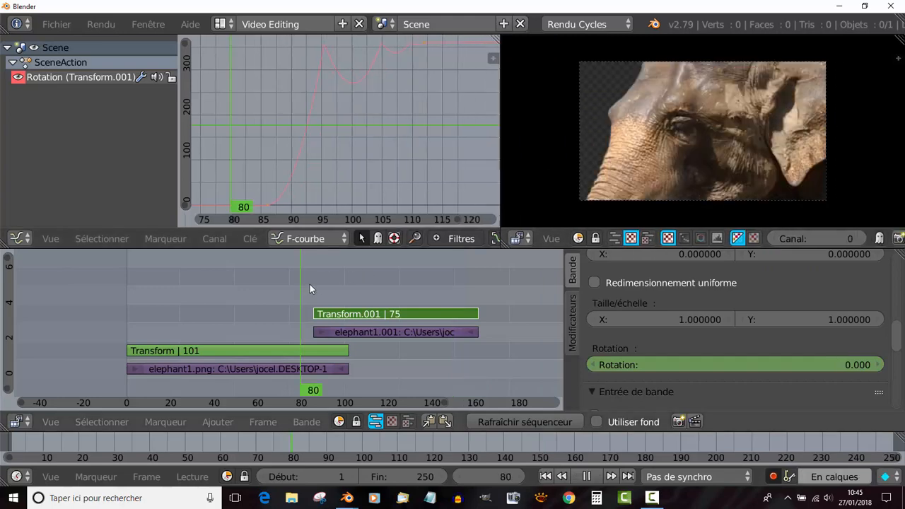
{"action": "left_click", "coordinate": [595, 476]}
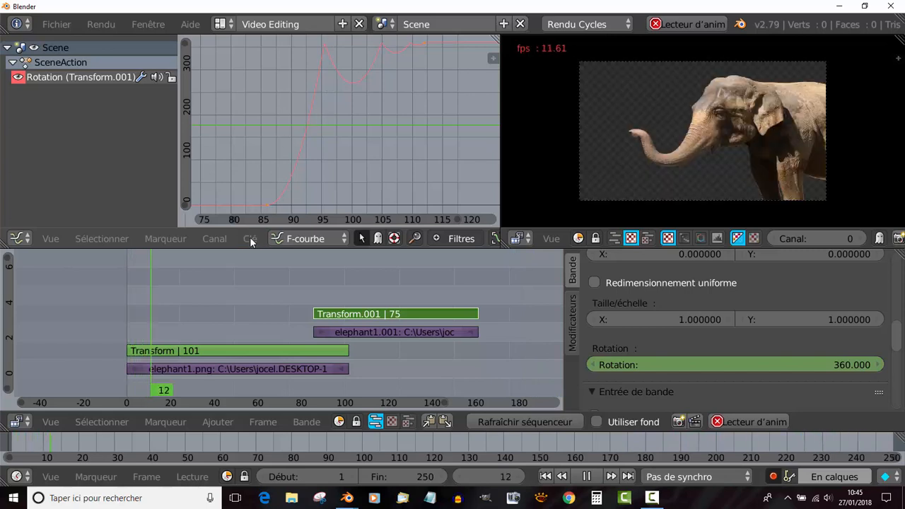
Set the rotation keyframes' interpolation to Linéaire (linear)
{"action": "key", "text": "t"}
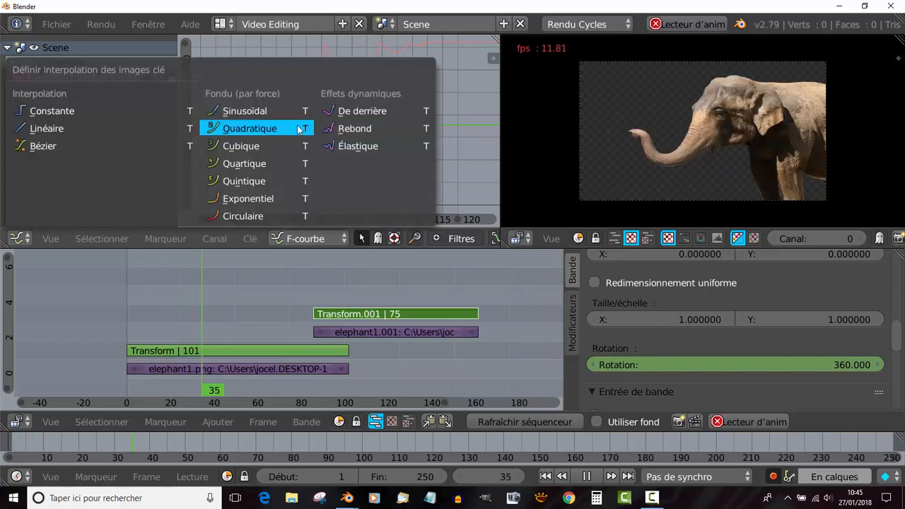
{"action": "left_click", "coordinate": [44, 130]}
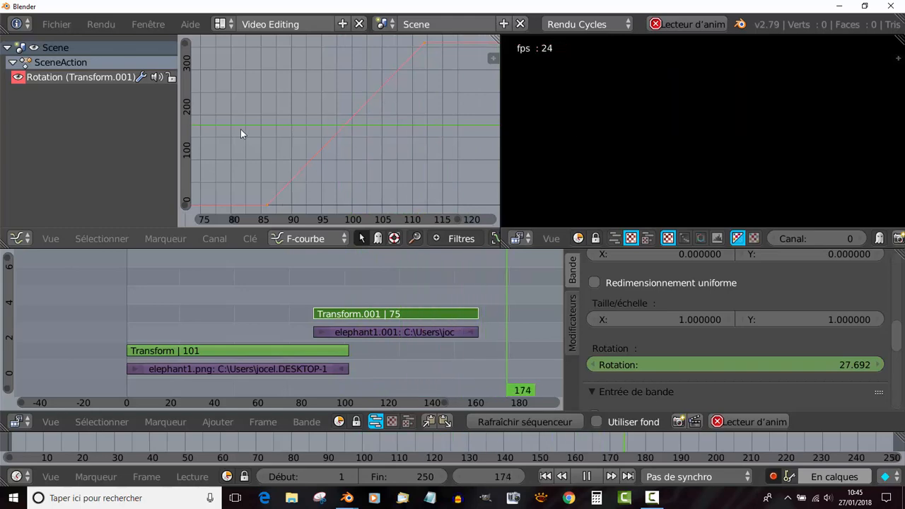
Set the rotation keyframes' interpolation to Sinusoïdal and replay the animation from just before the rotation
{"action": "left_click", "coordinate": [235, 277]}
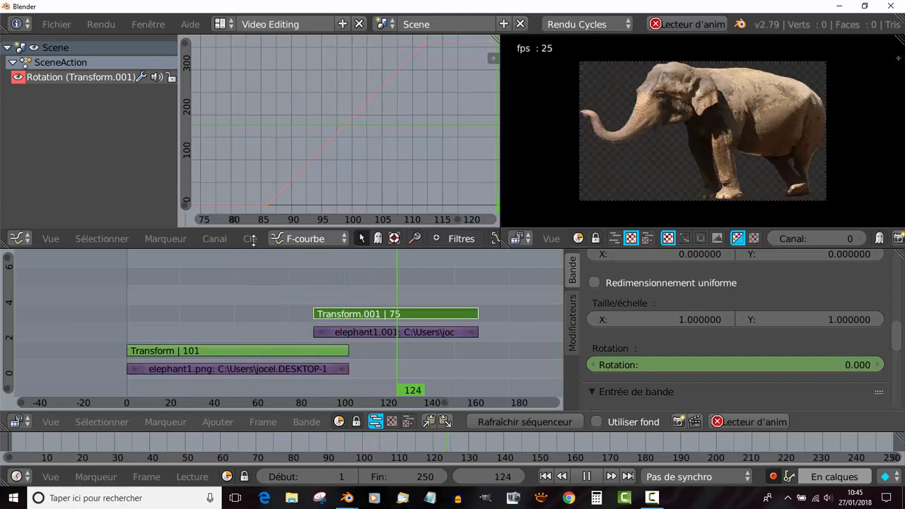
{"action": "key", "text": "t"}
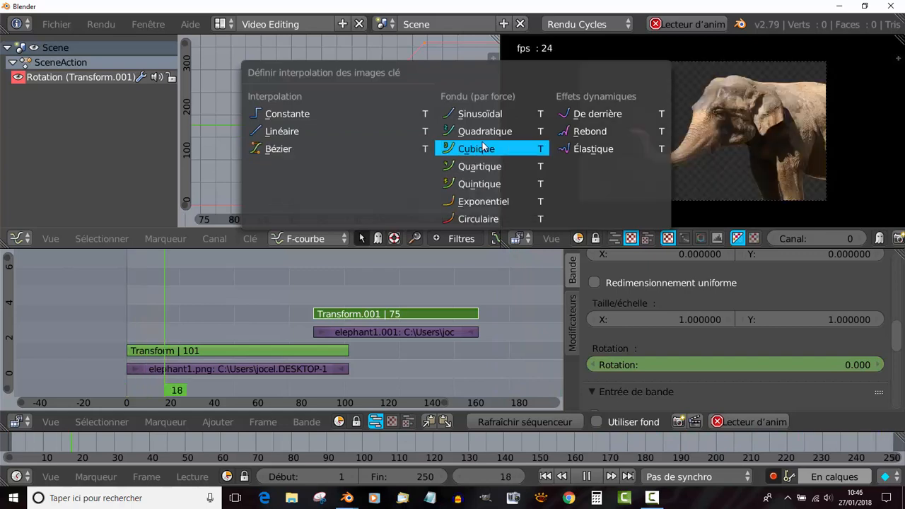
{"action": "left_click", "coordinate": [478, 114]}
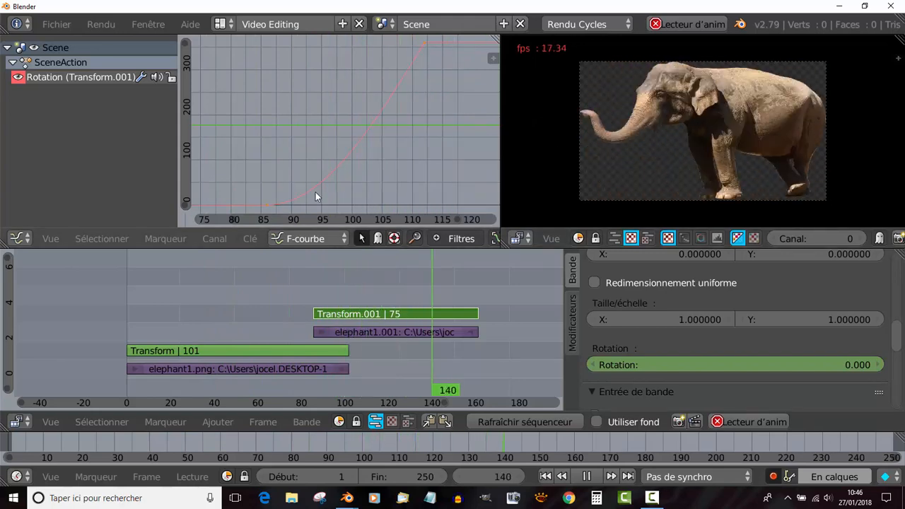
{"action": "left_click", "coordinate": [289, 118]}
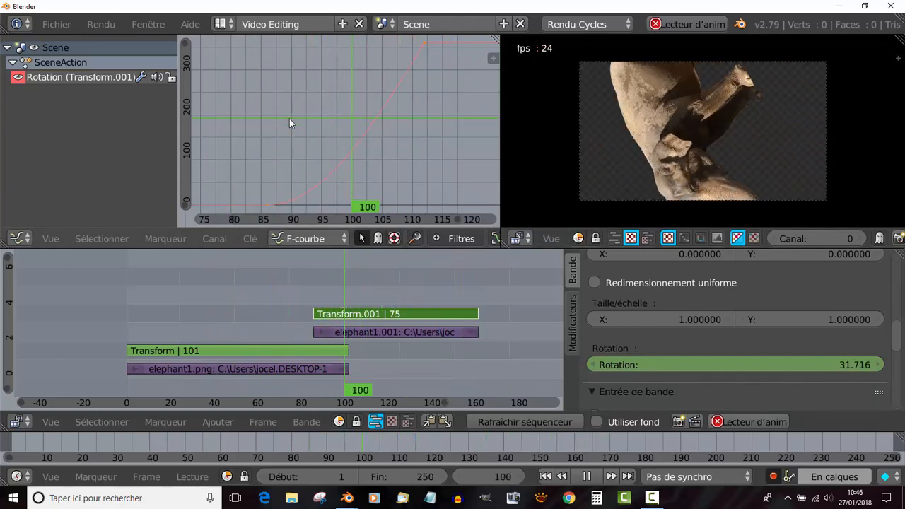
{"action": "left_click", "coordinate": [236, 114]}
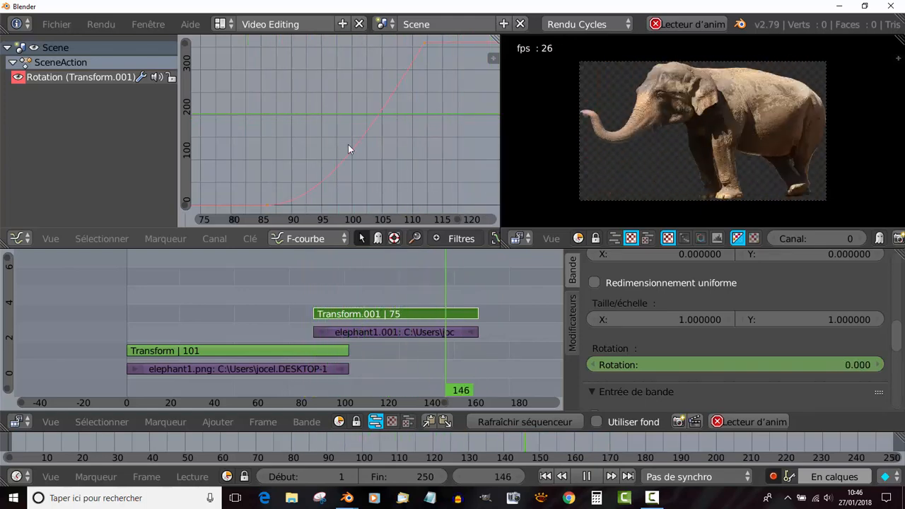
Try the Quartique and Bézier interpolations in turn on the rotation keyframes
{"action": "key", "text": "t"}
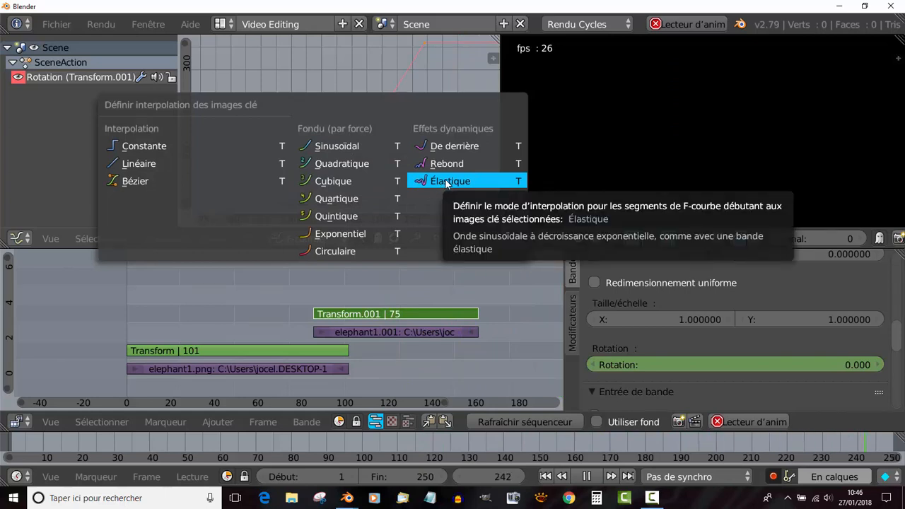
{"action": "left_click", "coordinate": [329, 200]}
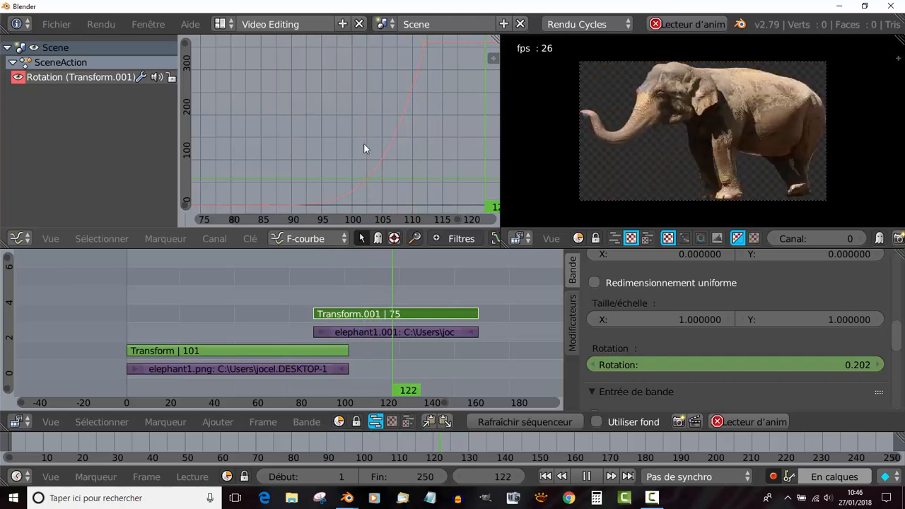
{"action": "key", "text": "t"}
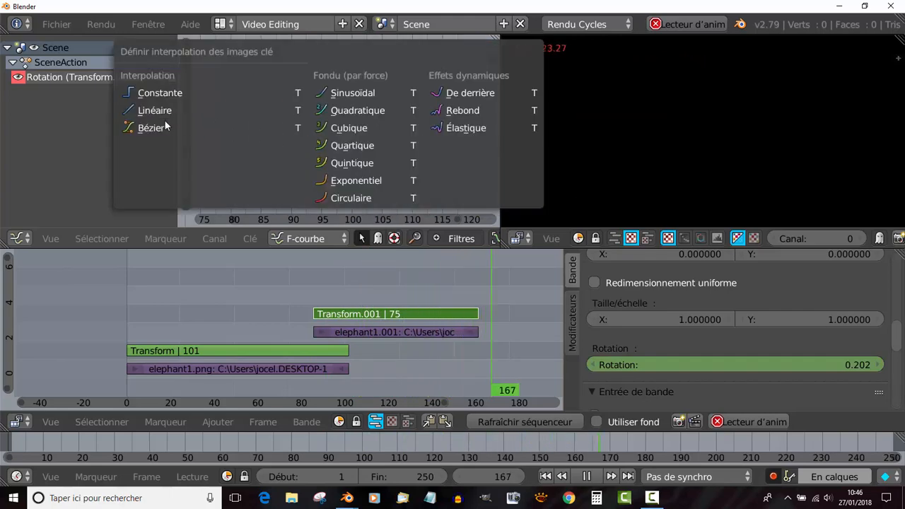
{"action": "left_click", "coordinate": [150, 128]}
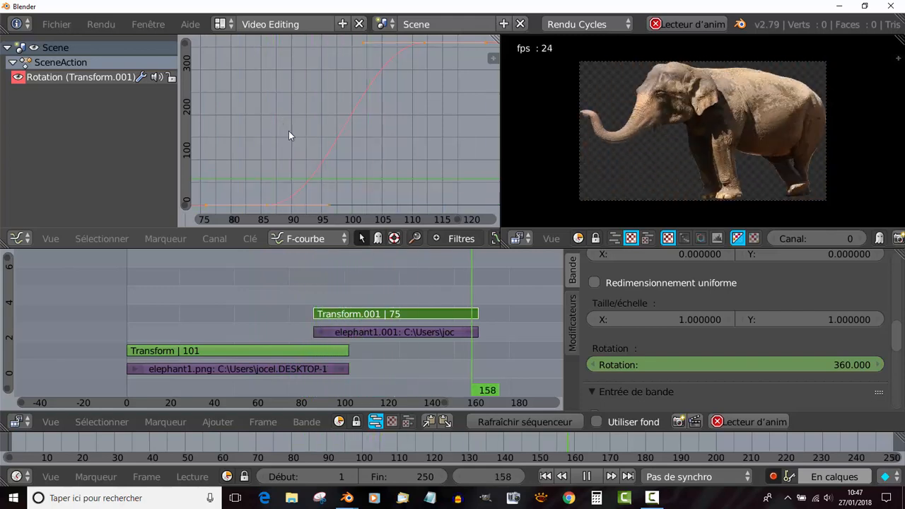
Set the rotation keyframes' interpolation to Linéaire and stop the playback
{"action": "key", "text": "t"}
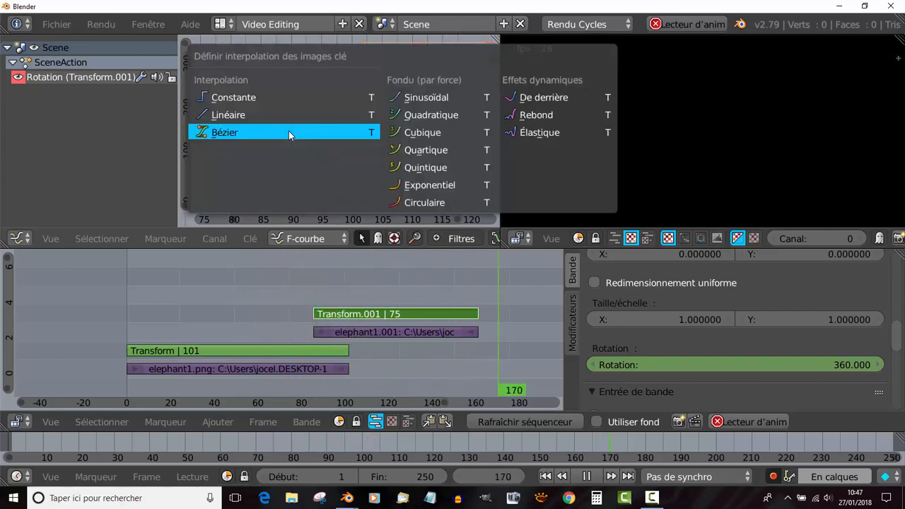
{"action": "left_click", "coordinate": [228, 115]}
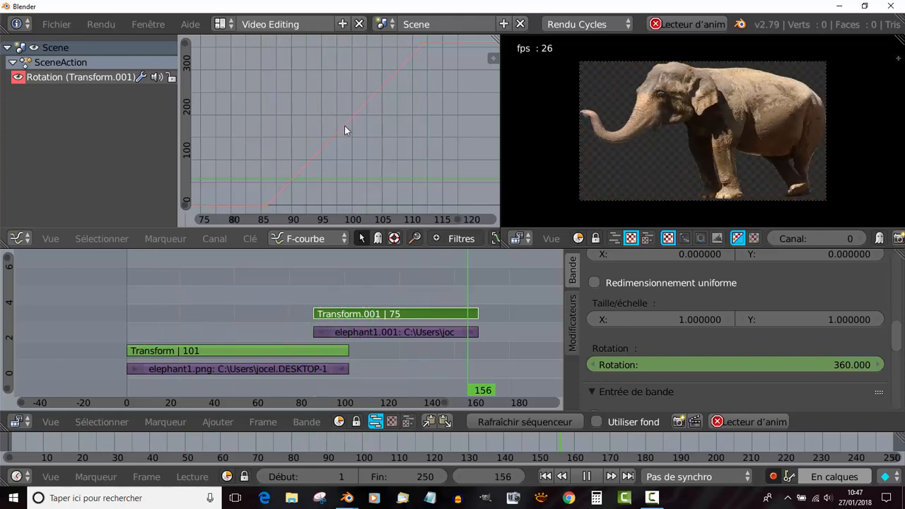
{"action": "scroll", "coordinate": [344, 125], "scroll_direction": "up", "scroll_amount": 2}
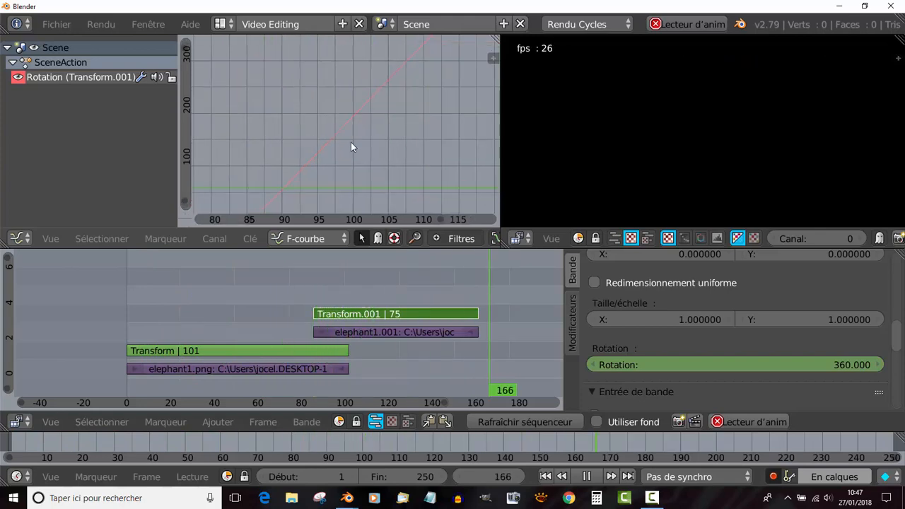
{"action": "left_click", "coordinate": [588, 475]}
Examine the straight section of the rotation curve between its two keyframes up close and in full
{"action": "scroll", "coordinate": [326, 117], "scroll_direction": "up", "scroll_amount": 3}
{"action": "scroll", "coordinate": [343, 127], "scroll_direction": "up", "scroll_amount": 1}
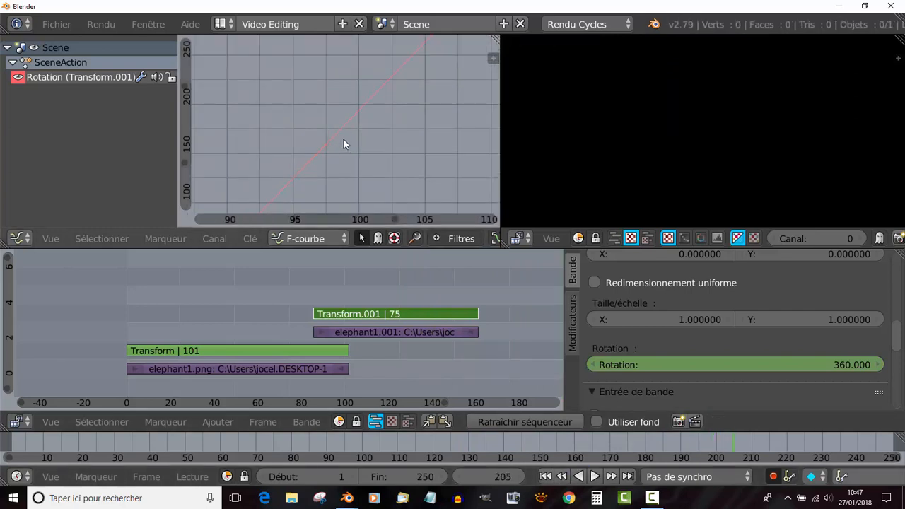
{"action": "scroll", "coordinate": [340, 151], "scroll_direction": "up", "scroll_amount": 4}
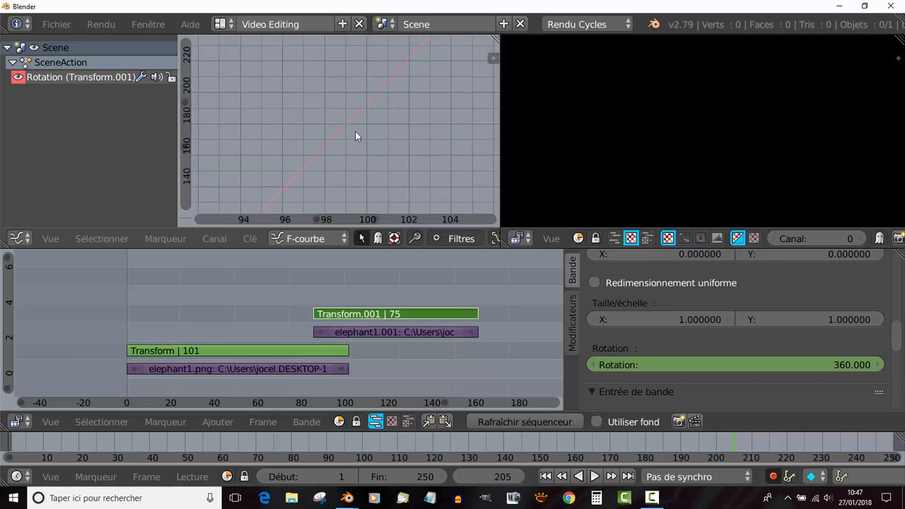
{"action": "scroll", "coordinate": [361, 131], "scroll_direction": "down", "scroll_amount": 10}
{"action": "scroll", "coordinate": [361, 131], "scroll_direction": "down", "scroll_amount": 1}
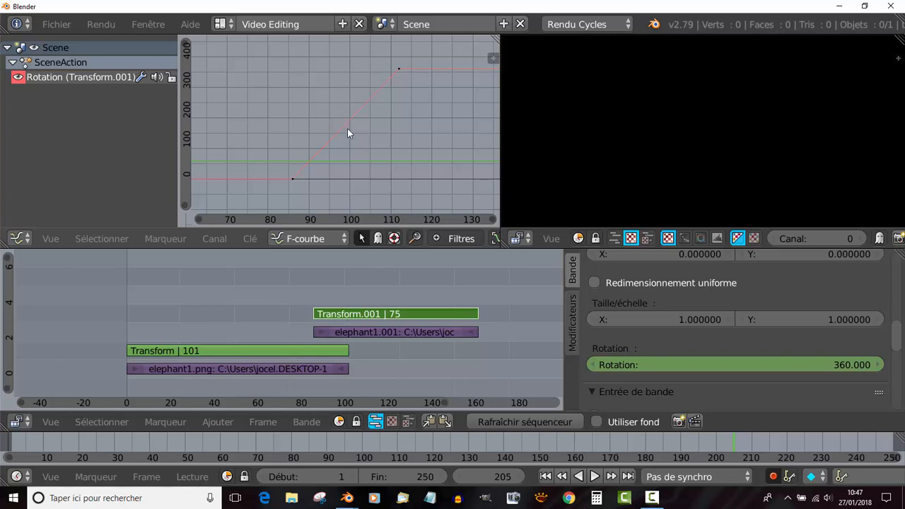
{"action": "scroll", "coordinate": [347, 127], "scroll_direction": "up", "scroll_amount": 5}
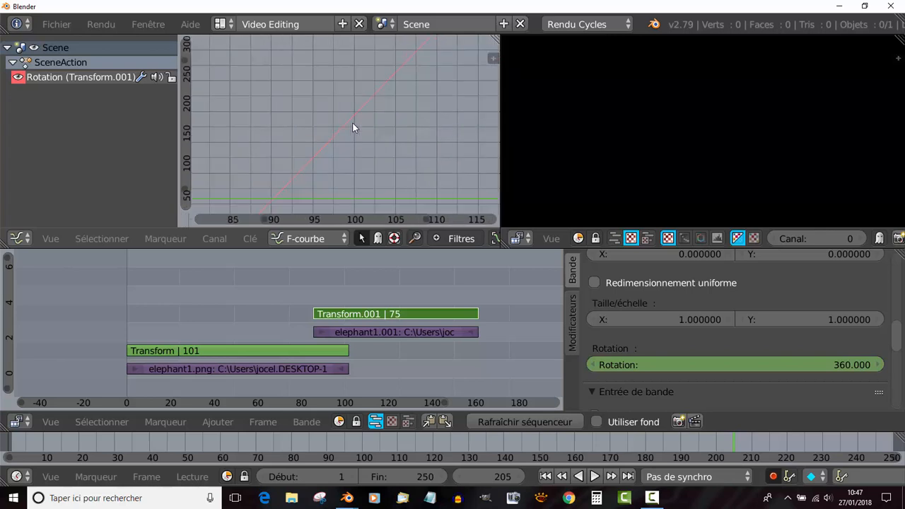
{"action": "scroll", "coordinate": [353, 121], "scroll_direction": "down", "scroll_amount": 5}
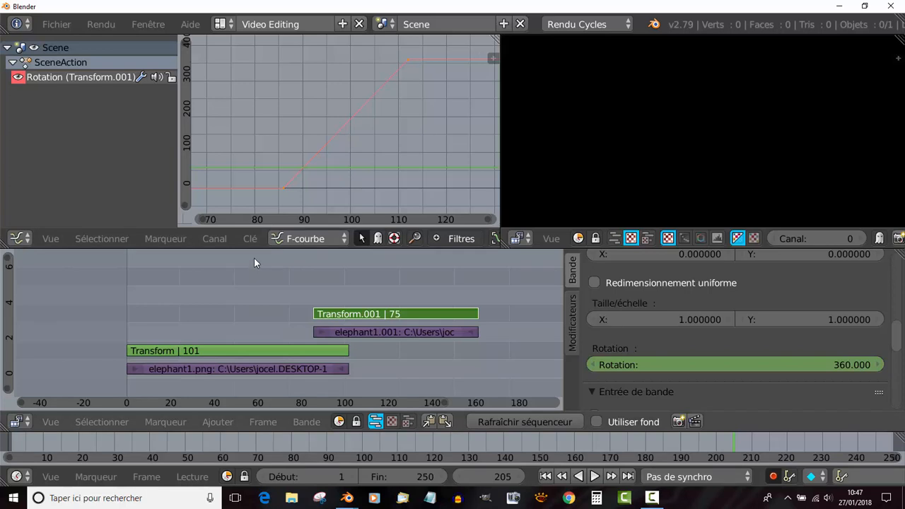
Set the rotation keyframes' interpolation to Bézier, fit the whole curve in view and reselect all keyframes
{"action": "key", "text": "t"}
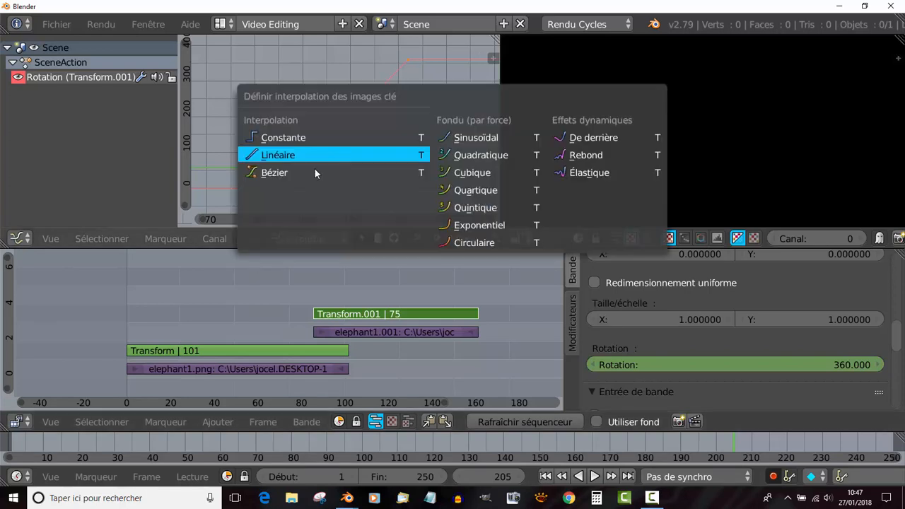
{"action": "left_click", "coordinate": [281, 176]}
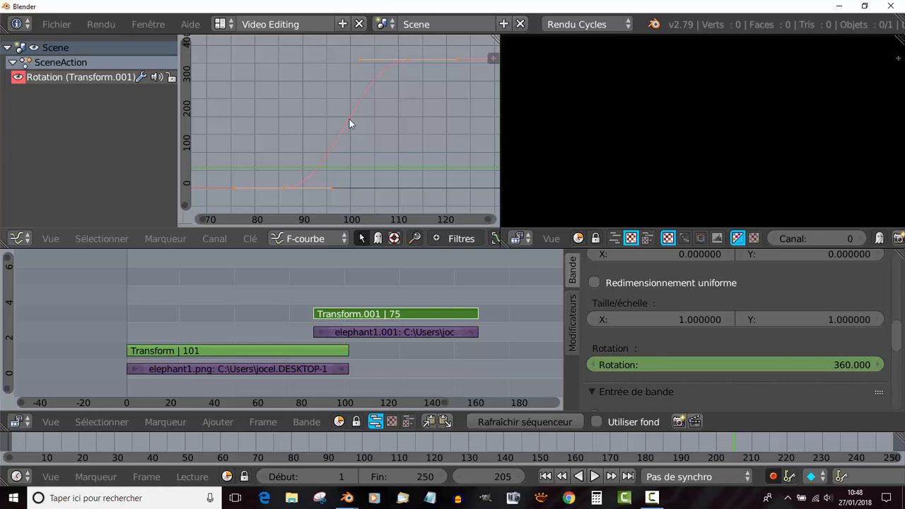
{"action": "key", "text": "Home"}
{"action": "key", "text": "a"}
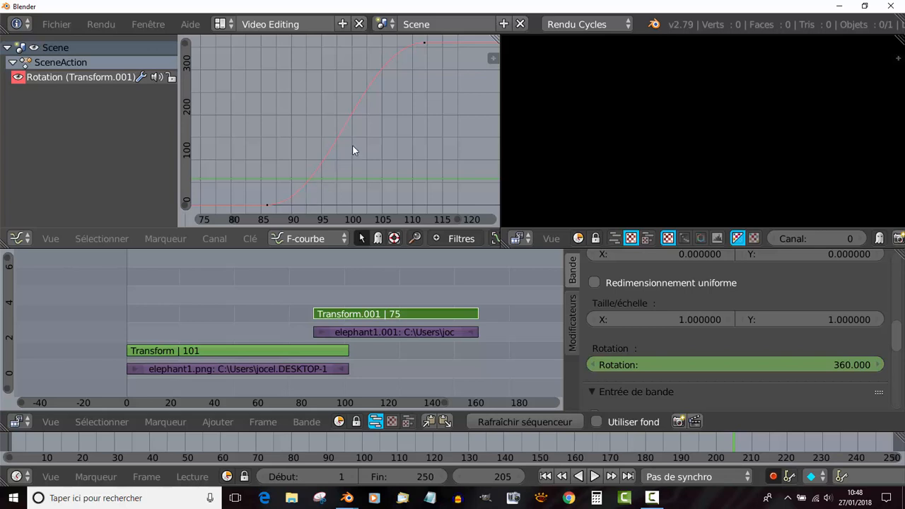
{"action": "key", "text": "a"}
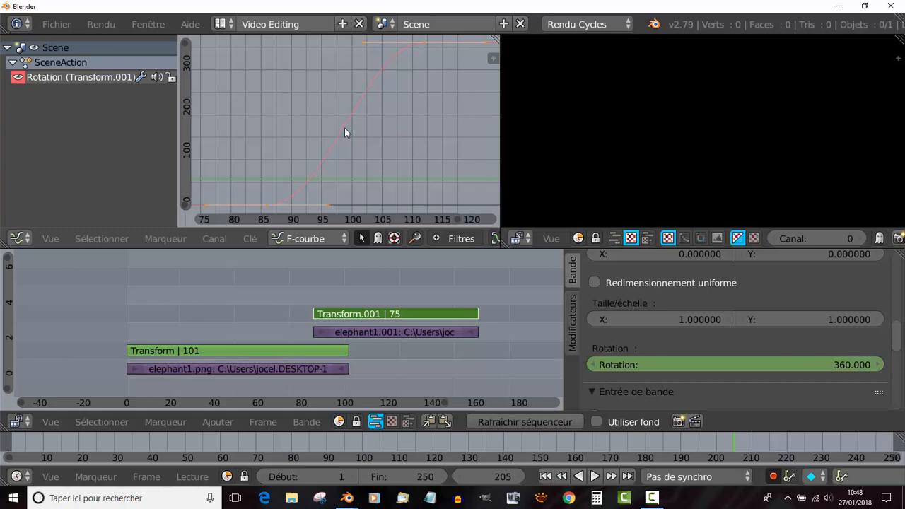
Place the playhead at frame 98 and move the final rotation keyframe to about frame 115 at a value of about 339
{"action": "left_click", "coordinate": [355, 135]}
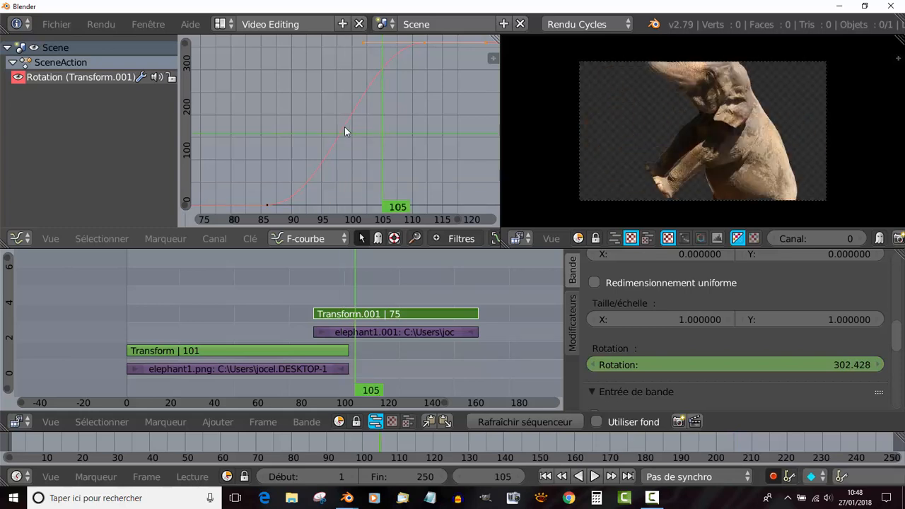
{"action": "left_click", "coordinate": [341, 141]}
{"action": "scroll", "coordinate": [347, 131], "scroll_direction": "down", "scroll_amount": 5}
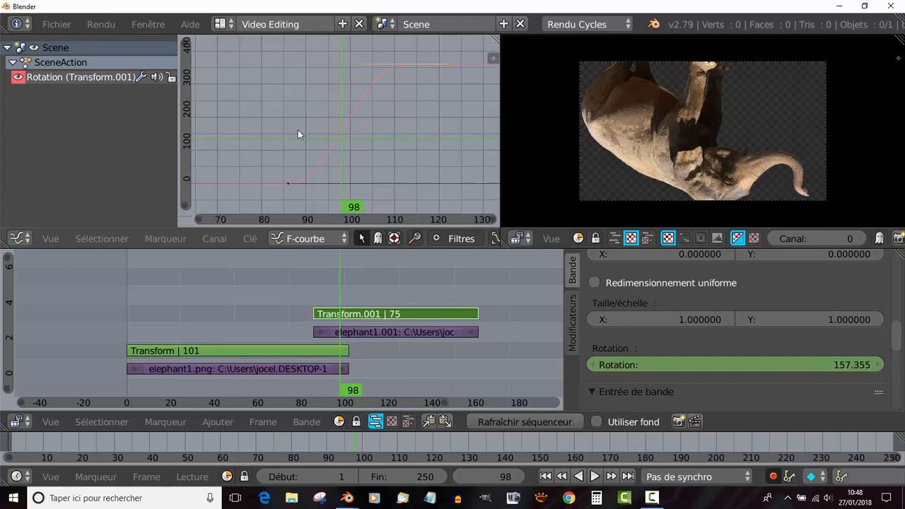
{"action": "key", "text": "g"}
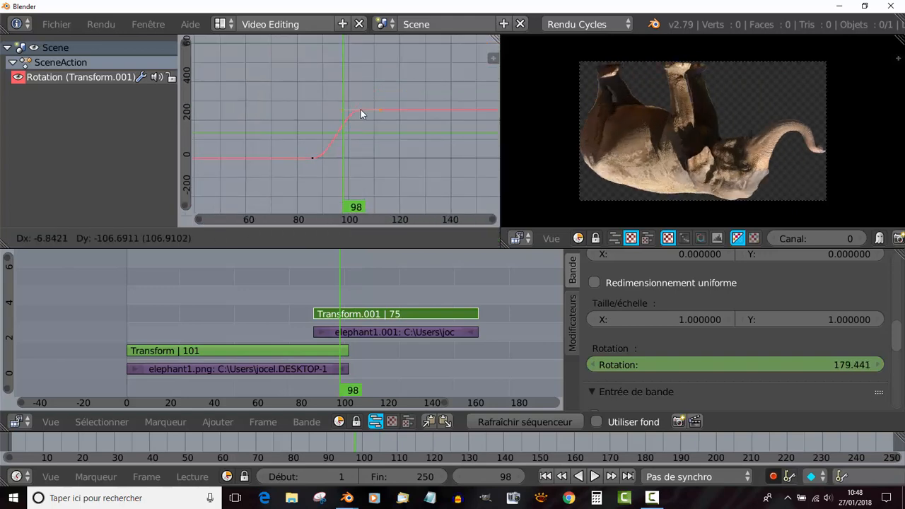
{"action": "left_click", "coordinate": [386, 92]}
{"action": "scroll", "coordinate": [342, 152], "scroll_direction": "up", "scroll_amount": 4}
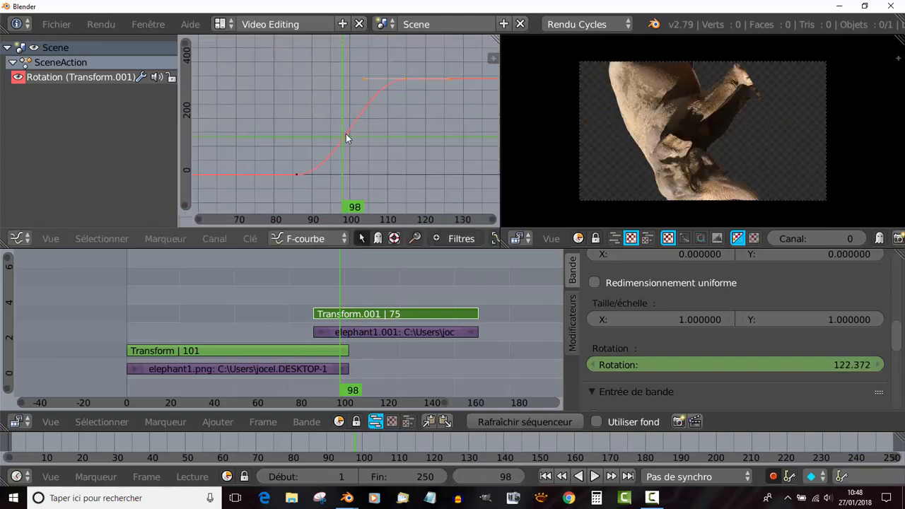
Insert a keyframe on the rotation curve at about frame 101 and lower its right handle to flatten the curve there
{"action": "left_click", "coordinate": [355, 123], "text": "ctrl"}
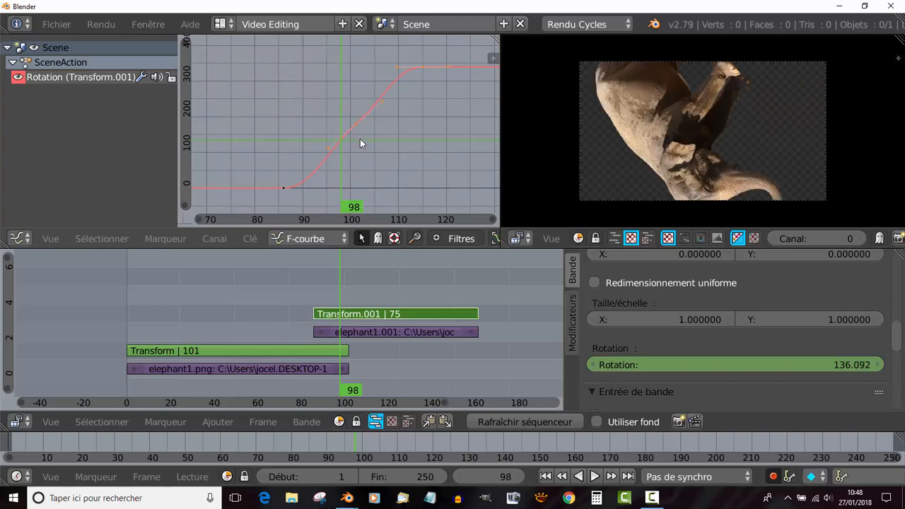
{"action": "scroll", "coordinate": [358, 141], "scroll_direction": "up", "scroll_amount": 2}
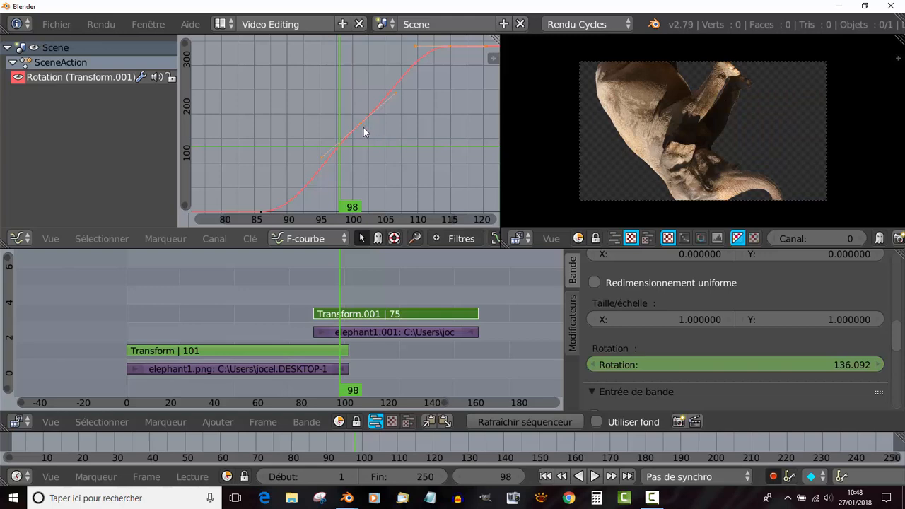
{"action": "right_click", "coordinate": [394, 96]}
{"action": "key", "text": "g"}
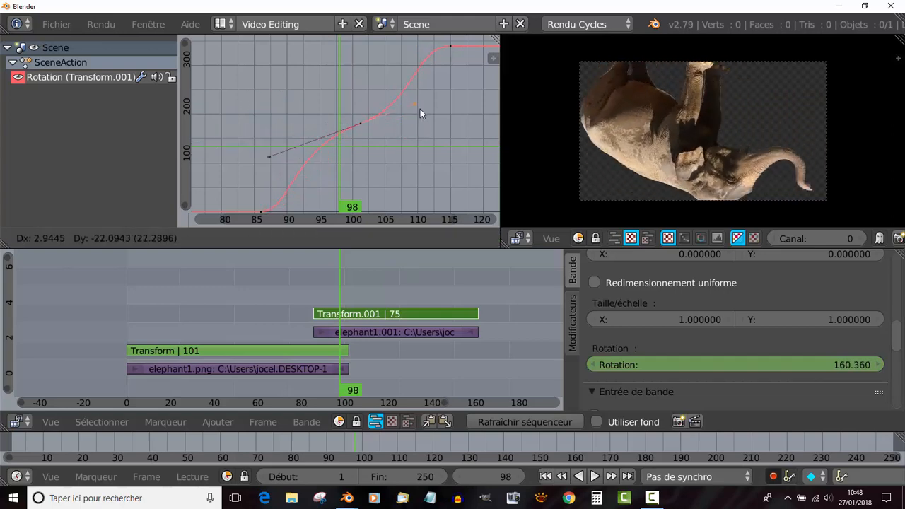
{"action": "left_click", "coordinate": [421, 117]}
Shorten the middle keyframe's left handle to about frame 83 and play the animation from frame 78
{"action": "scroll", "coordinate": [419, 122], "scroll_direction": "down", "scroll_amount": 1}
{"action": "scroll", "coordinate": [415, 129], "scroll_direction": "down", "scroll_amount": 4}
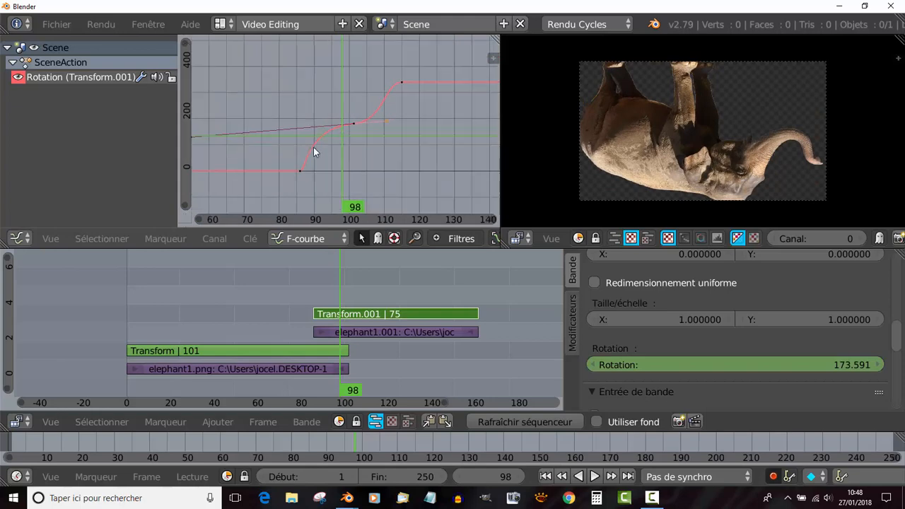
{"action": "right_click", "coordinate": [223, 135]}
{"action": "key", "text": "g"}
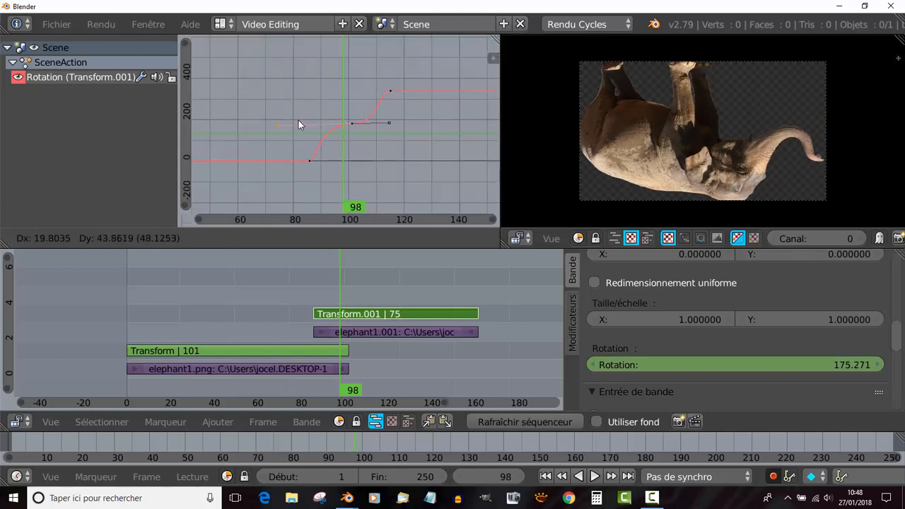
{"action": "left_click", "coordinate": [299, 126]}
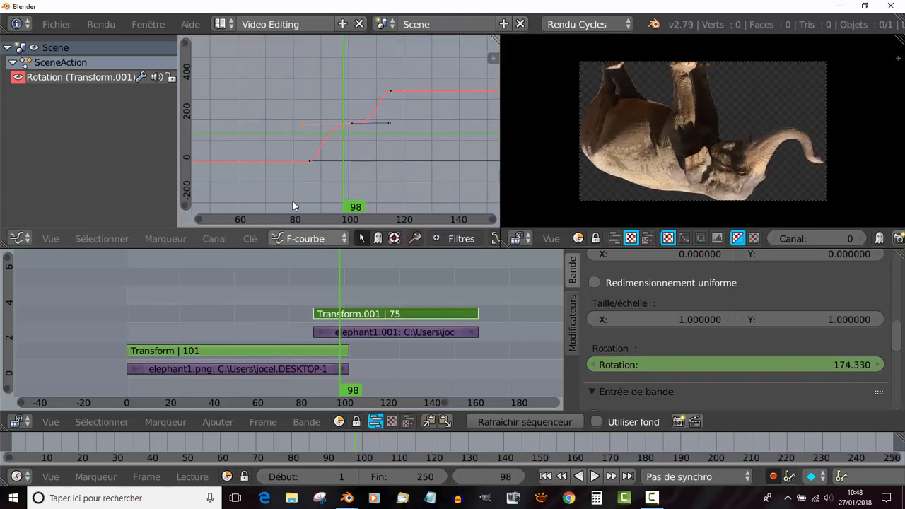
{"action": "left_click", "coordinate": [288, 170]}
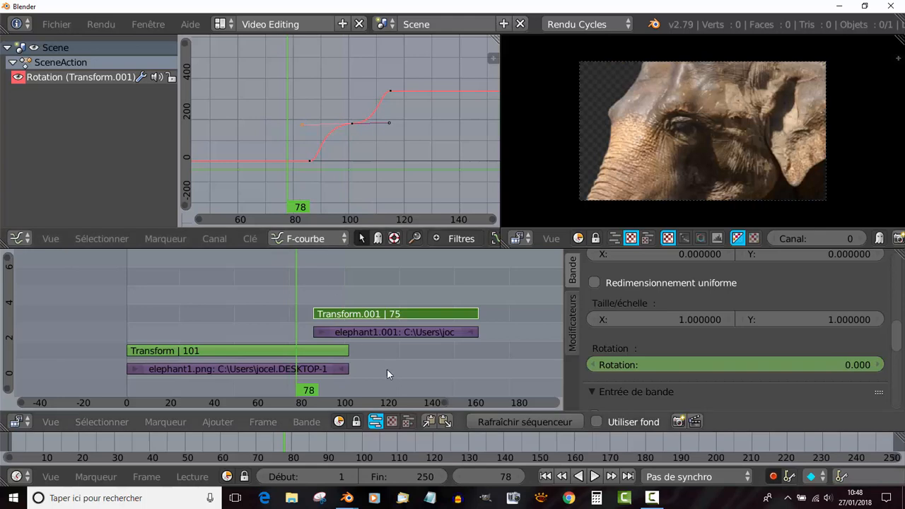
{"action": "left_click", "coordinate": [593, 478]}
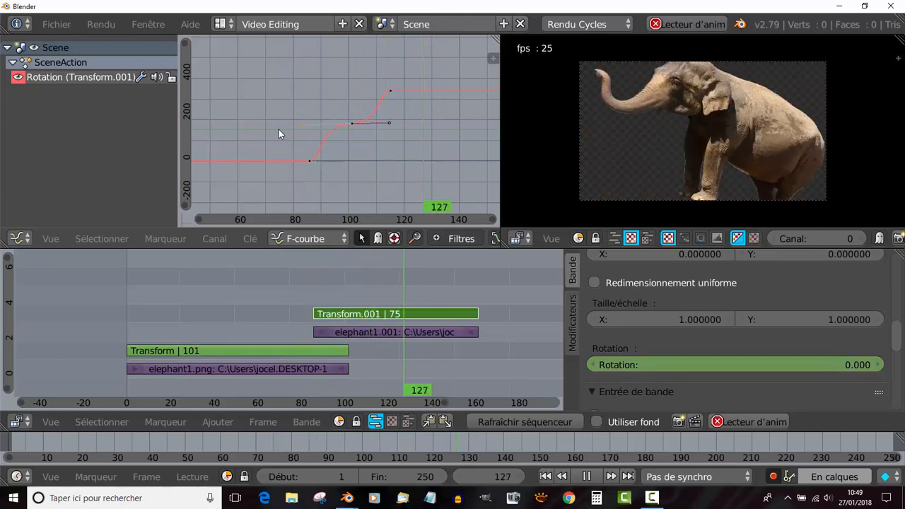
Tilt the middle rotation keyframe's handles, raising the left one at about frame 88 and sloping the right one downward
{"action": "right_click_drag", "start_coordinate": [389, 123], "coordinate": [353, 167]}
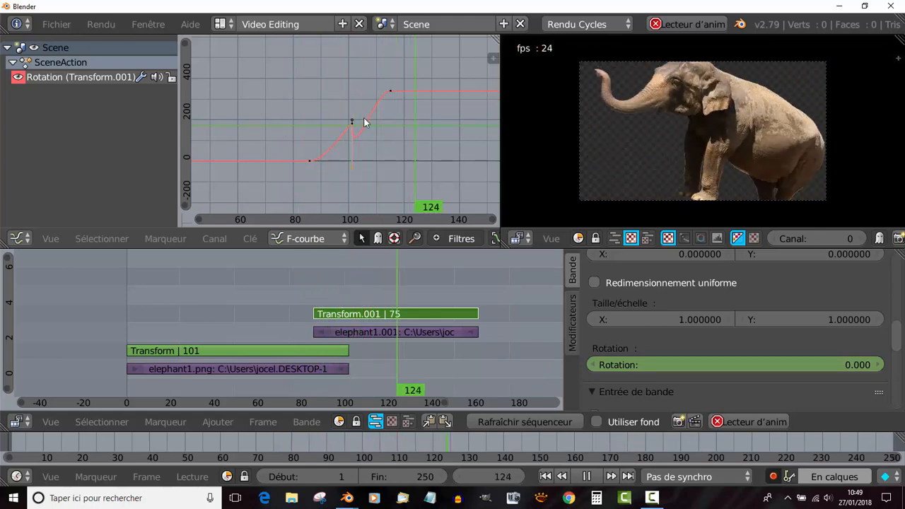
{"action": "key", "text": "g"}
{"action": "left_click", "coordinate": [316, 111]}
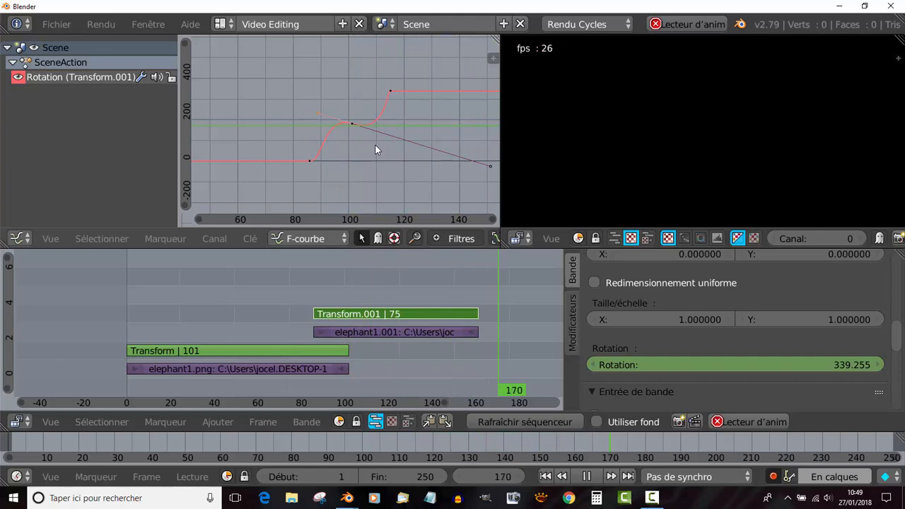
Undo the edits around the middle rotation keyframe, back to the smooth curve with only the start and end keyframes
{"action": "key", "text": "ctrl+z"}
{"action": "key", "text": "ctrl+z"}
{"action": "key", "text": "ctrl+z"}
{"action": "key", "text": "ctrl+z"}
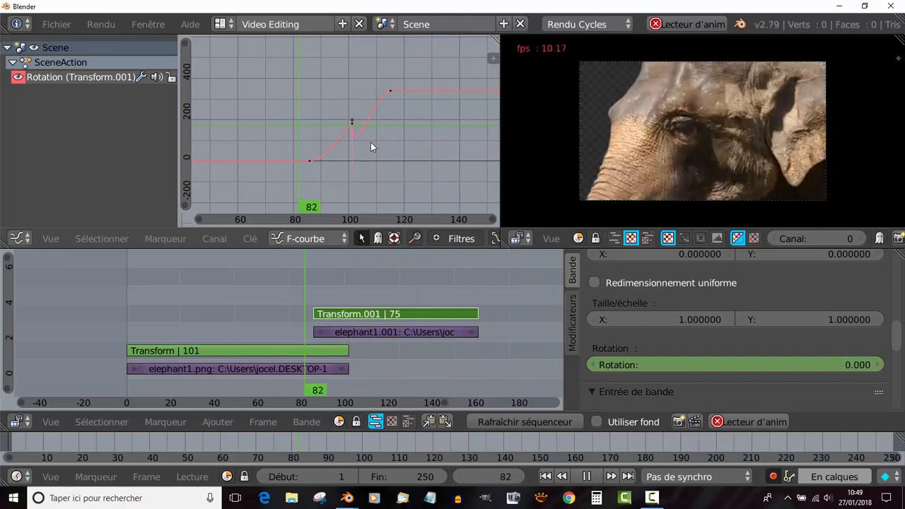
{"action": "key", "text": "ctrl+z"}
{"action": "key", "text": "ctrl+z"}
{"action": "key", "text": "ctrl+z"}
{"action": "key", "text": "ctrl+z"}
{"action": "key", "text": "ctrl+z"}
{"action": "key", "text": "ctrl+z"}
{"action": "key", "text": "ctrl+z"}
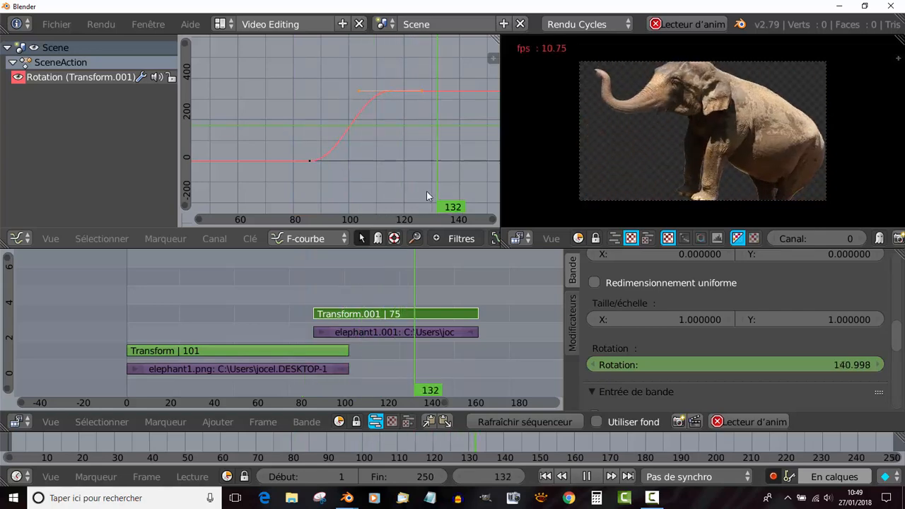
Raise the final rotation keyframe to a value of about 460 near frame 116 and replay from about frame 86
{"action": "left_click", "coordinate": [278, 126]}
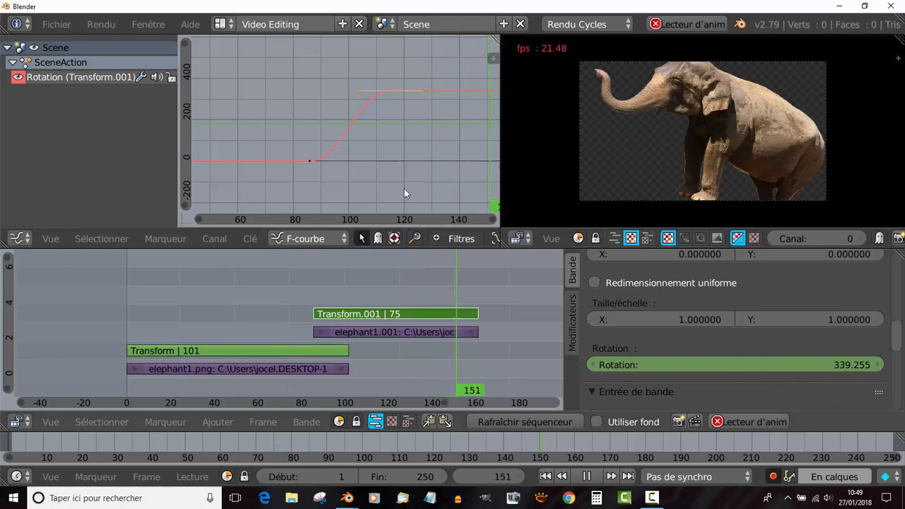
{"action": "key", "text": "g"}
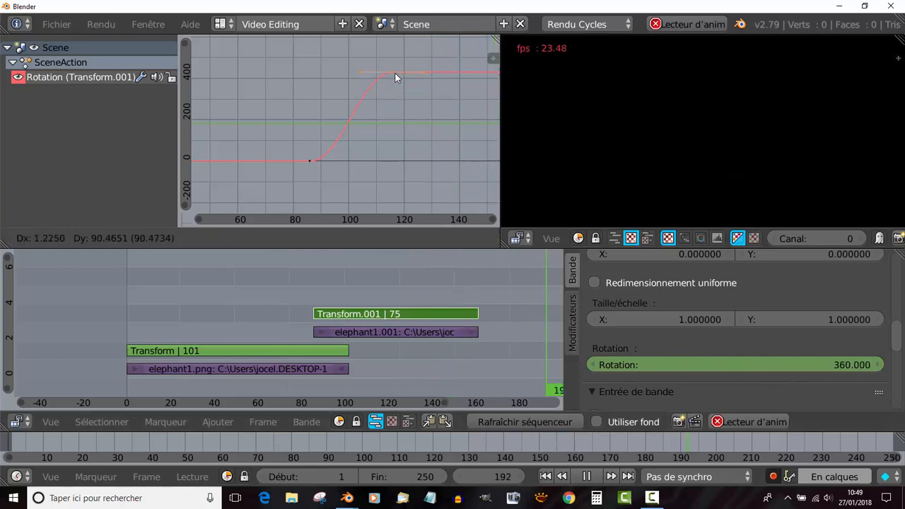
{"action": "left_click", "coordinate": [396, 67]}
{"action": "left_click", "coordinate": [311, 81]}
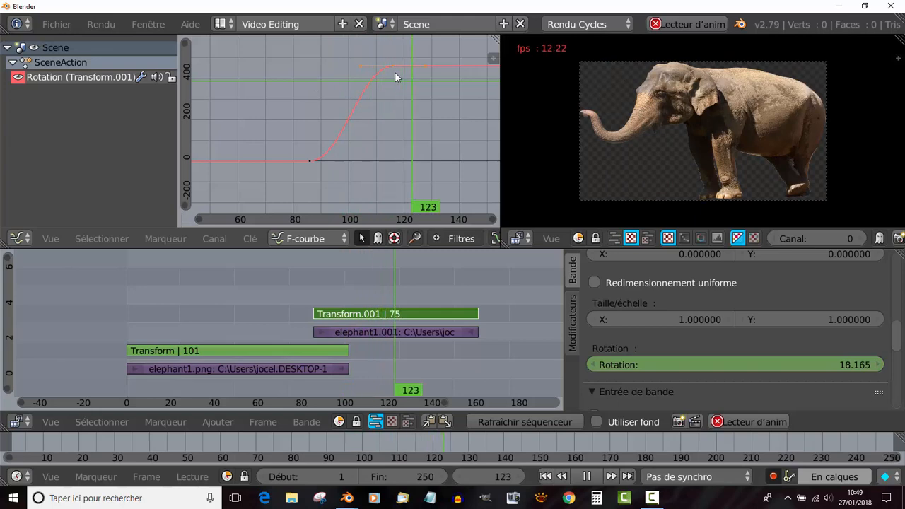
Lower the final rotation keyframe to a value of about 180 and replay the animation from about frame 79
{"action": "key", "text": "g"}
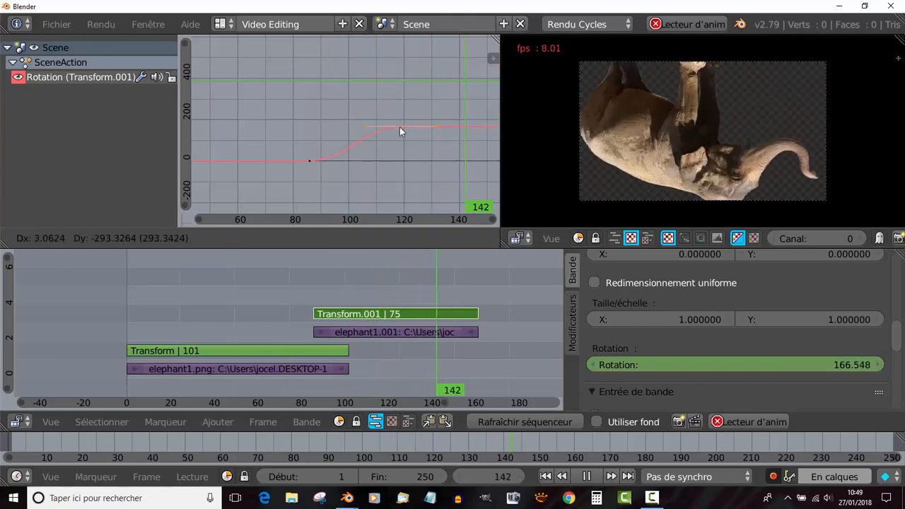
{"action": "left_click", "coordinate": [361, 125]}
{"action": "left_click", "coordinate": [293, 113]}
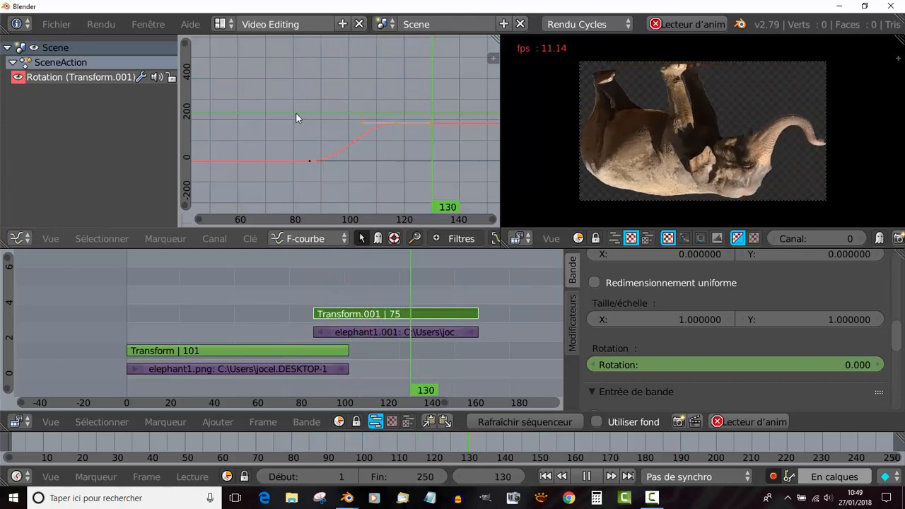
Raise the final rotation keyframe to a value of about 580 and replay the animation from about frame 81
{"action": "scroll", "coordinate": [432, 168], "scroll_direction": "down", "scroll_amount": 1}
{"action": "left_click_drag", "start_coordinate": [394, 123], "coordinate": [396, 56]}
{"action": "left_click", "coordinate": [293, 94]}
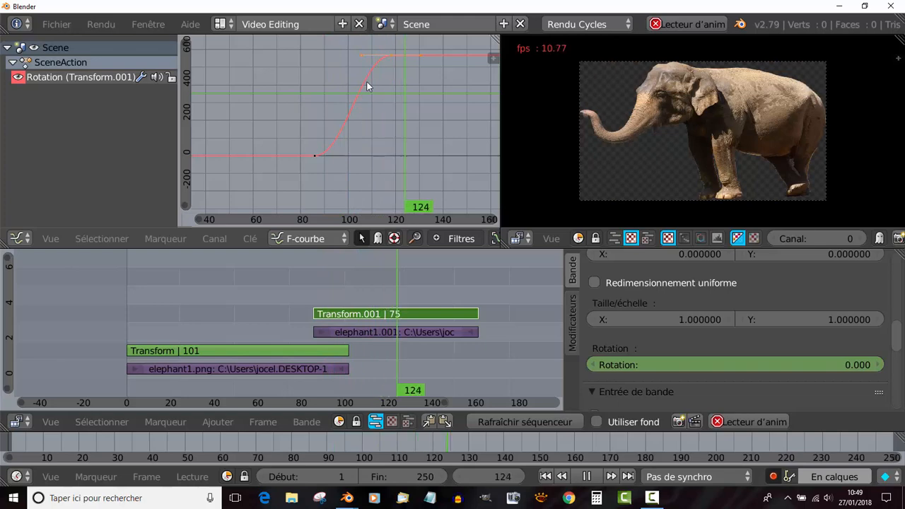
{"action": "left_click", "coordinate": [314, 101]}
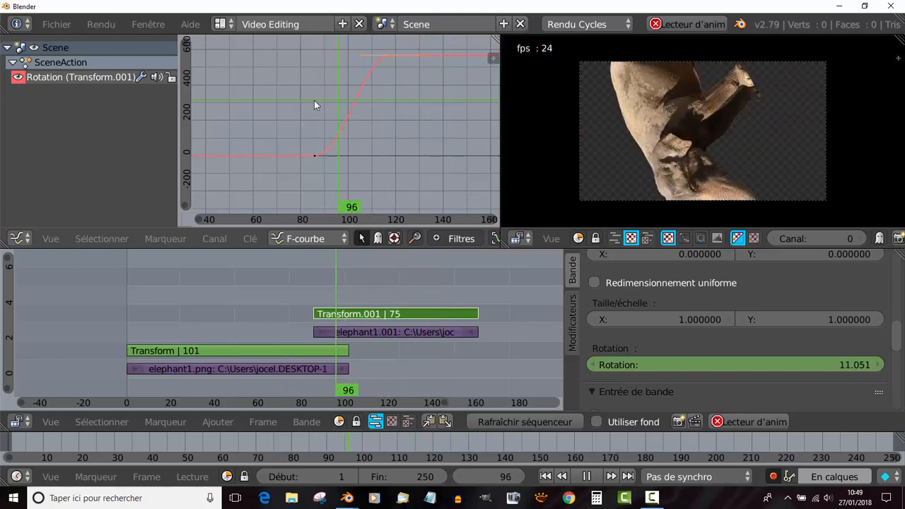
{"action": "left_click", "coordinate": [305, 107]}
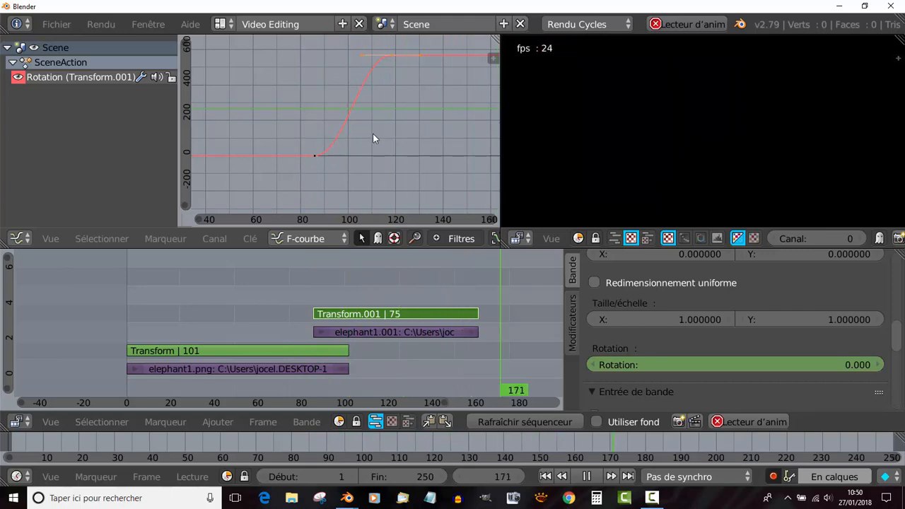
Try to apply Rebond interpolation with only the final rotation keyframe selected
{"action": "scroll", "coordinate": [375, 133], "scroll_direction": "down", "scroll_amount": 2}
{"action": "middle_click_drag", "start_coordinate": [382, 131], "coordinate": [383, 152]}
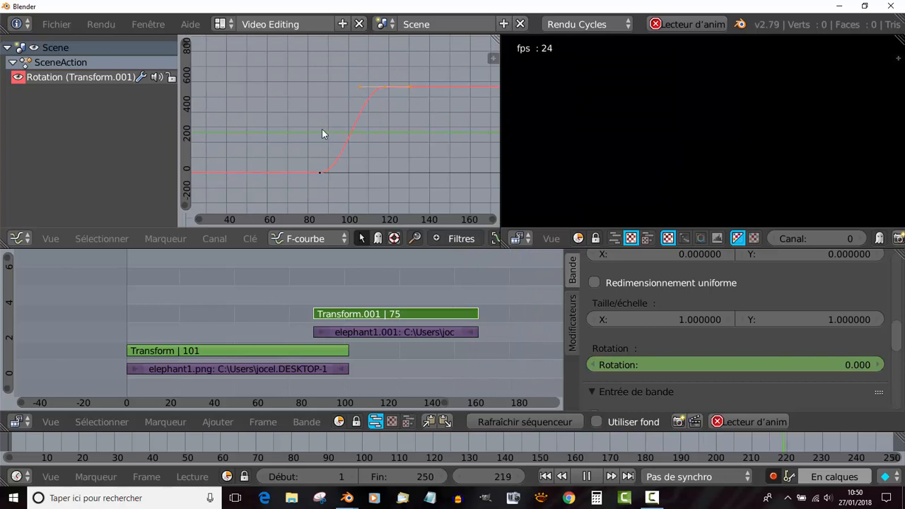
{"action": "key", "text": "t"}
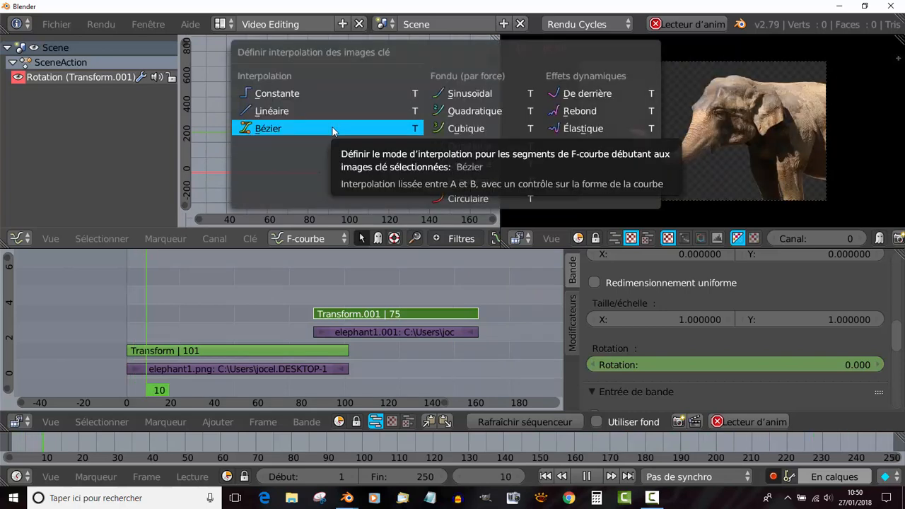
{"action": "left_click", "coordinate": [575, 112]}
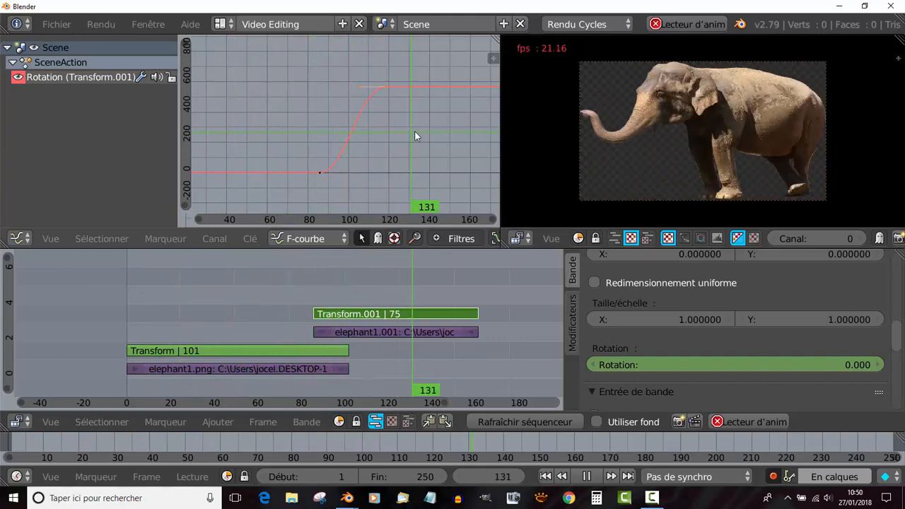
{"action": "key", "text": "t"}
{"action": "left_click", "coordinate": [370, 133]}
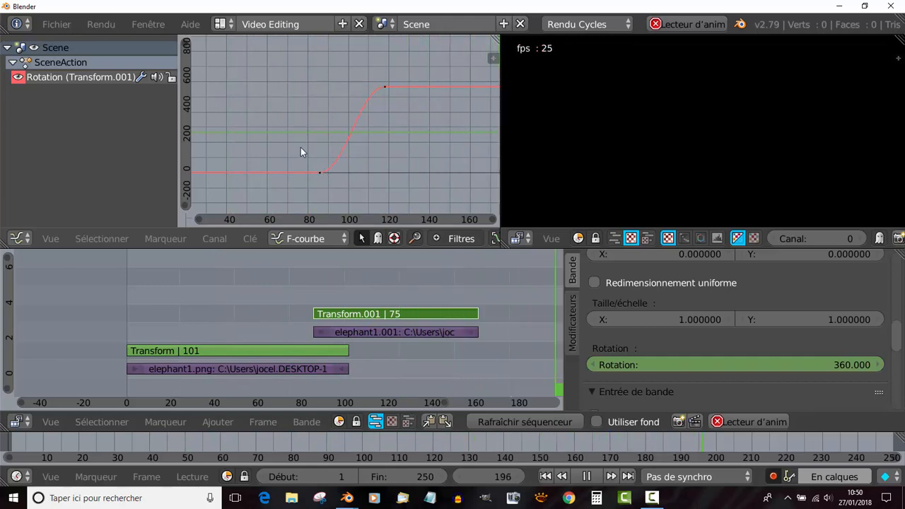
Set the rotation curve's interpolation to Rebond and replay the animation from about frame 64
{"action": "key", "text": "t"}
{"action": "left_click", "coordinate": [361, 141]}
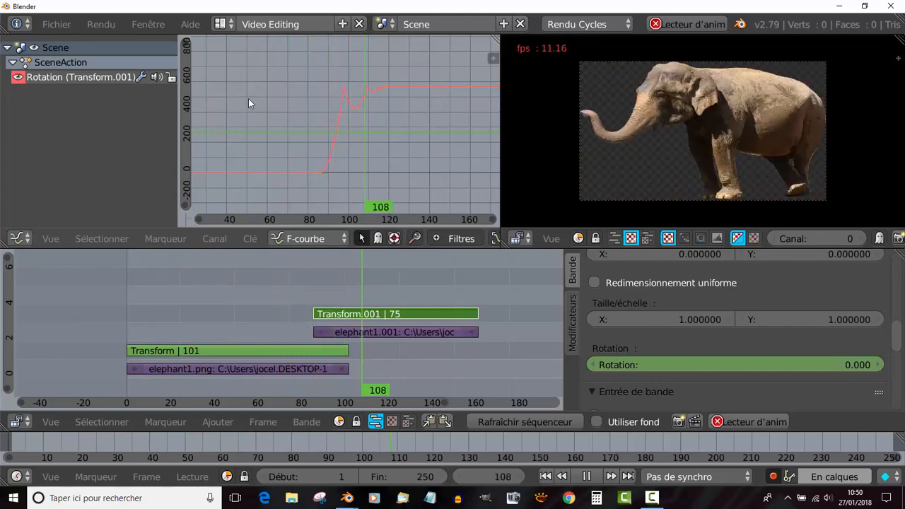
{"action": "left_click", "coordinate": [277, 97]}
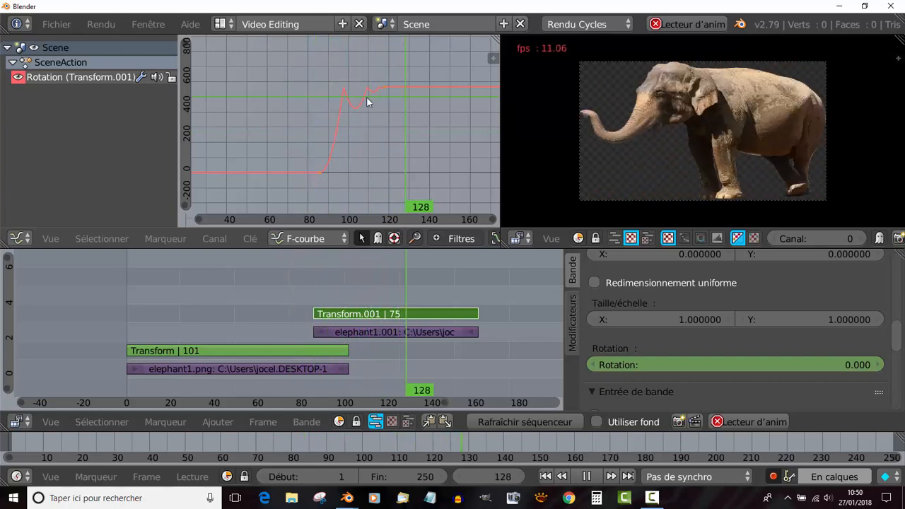
Shift the whole rotation curve about 22 frames later and replay the animation from about frame 102
{"action": "right_click_drag", "start_coordinate": [366, 90], "coordinate": [383, 114]}
{"action": "left_click", "coordinate": [402, 146]}
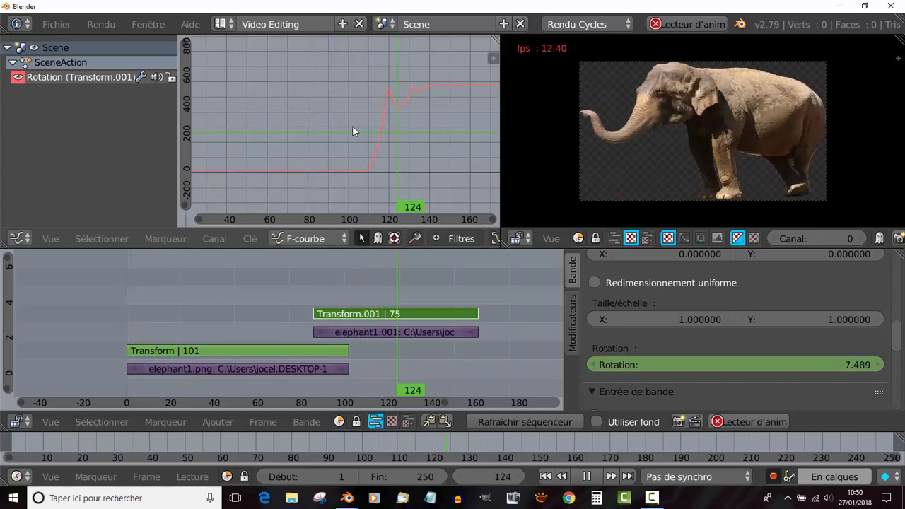
{"action": "left_click", "coordinate": [353, 127]}
{"action": "left_click", "coordinate": [353, 127]}
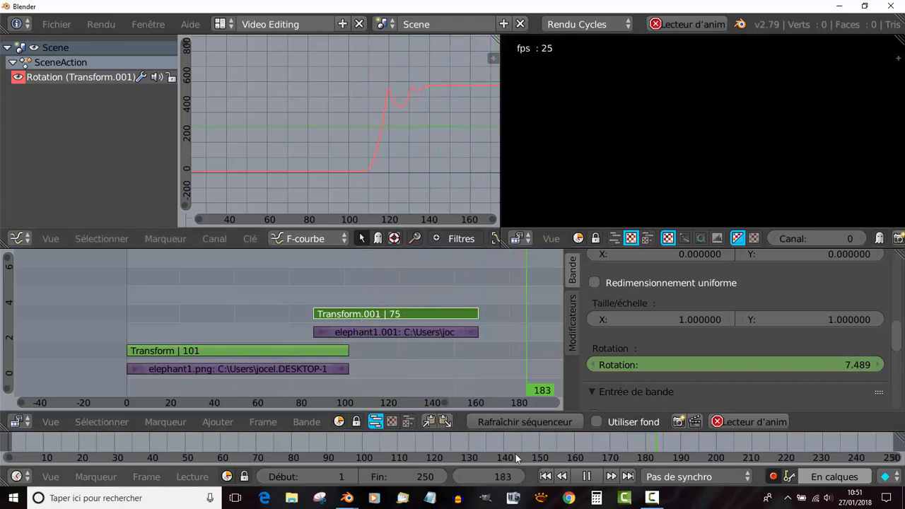
Stop playback, switch the rotation curve's interpolation to Linéaire and preview it with the playhead at frame 91
{"action": "left_click", "coordinate": [586, 476]}
{"action": "mouse_move", "coordinate": [354, 103]}
{"action": "left_mouse_down"}
{"action": "mouse_move", "coordinate": [404, 102]}
{"action": "mouse_move", "coordinate": [352, 108]}
{"action": "left_mouse_up"}
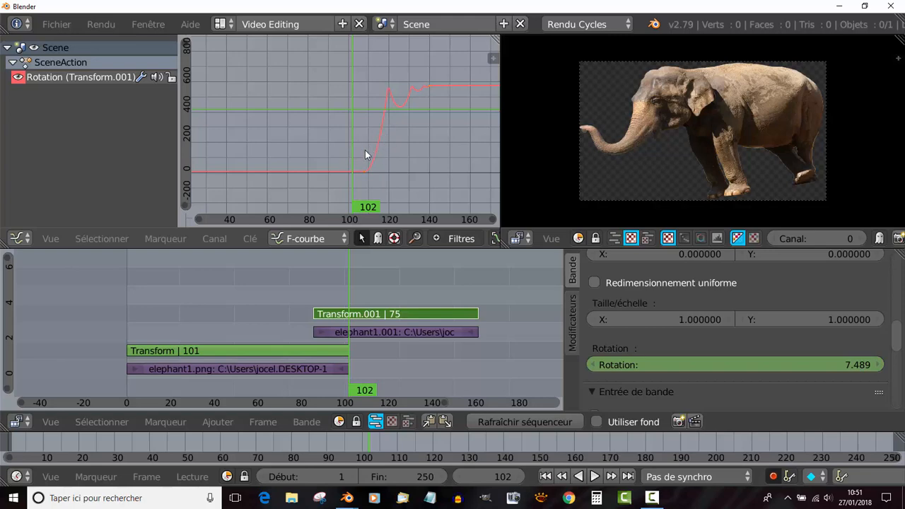
{"action": "key", "text": "t"}
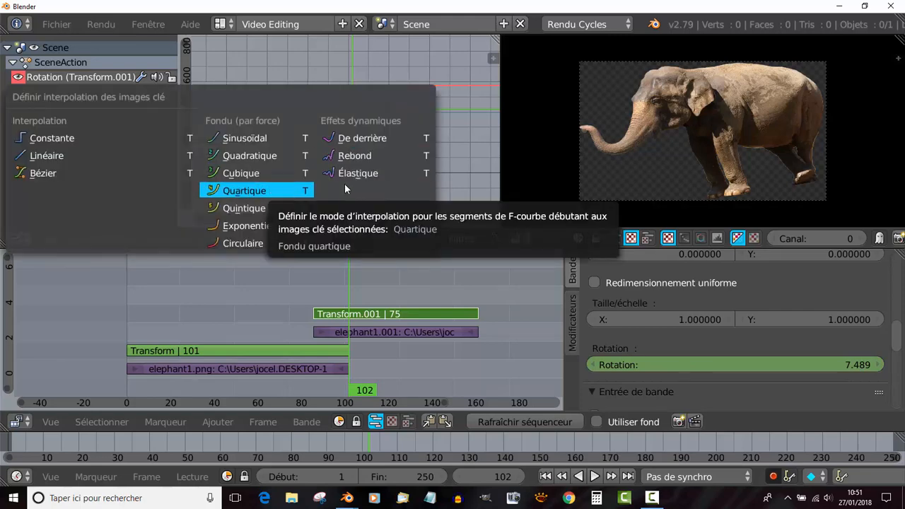
{"action": "left_click", "coordinate": [42, 155]}
{"action": "key", "text": "alt+a"}
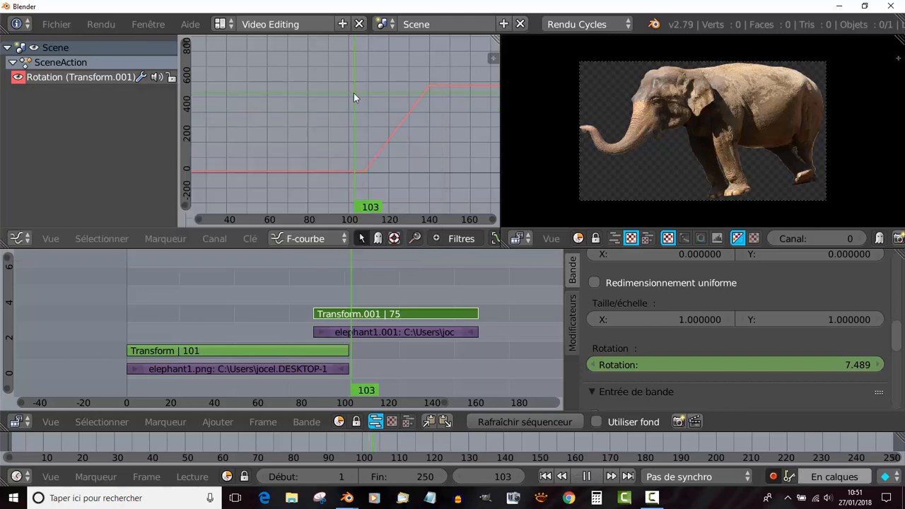
{"action": "left_click_drag", "start_coordinate": [436, 79], "coordinate": [357, 89]}
{"action": "left_click", "coordinate": [331, 99]}
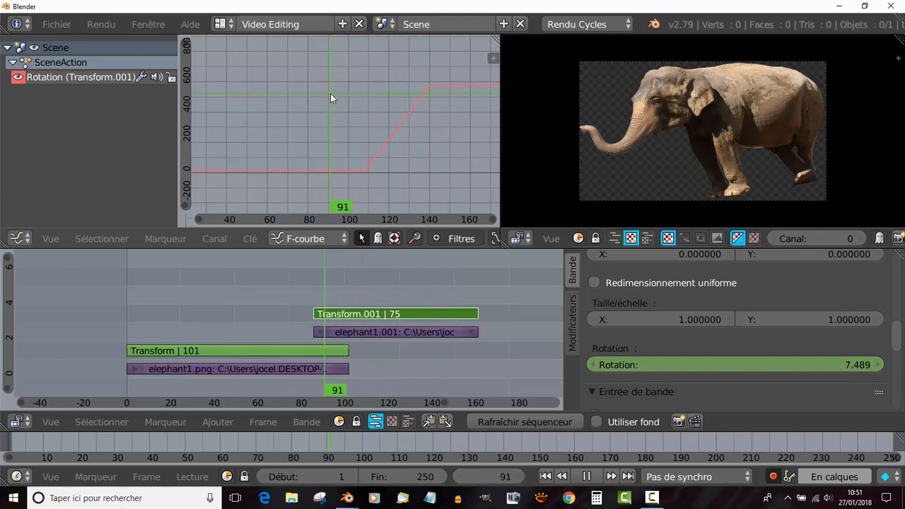
{"action": "key", "text": "alt+a"}
Change the rotation curve's interpolation from linear to Rebond, preview the animation and stop playback
{"action": "key", "text": "t"}
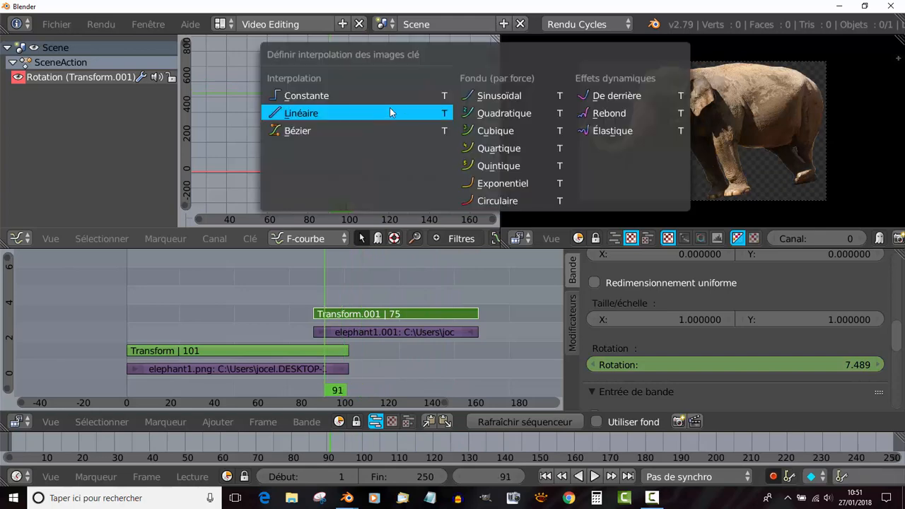
{"action": "left_click", "coordinate": [609, 114]}
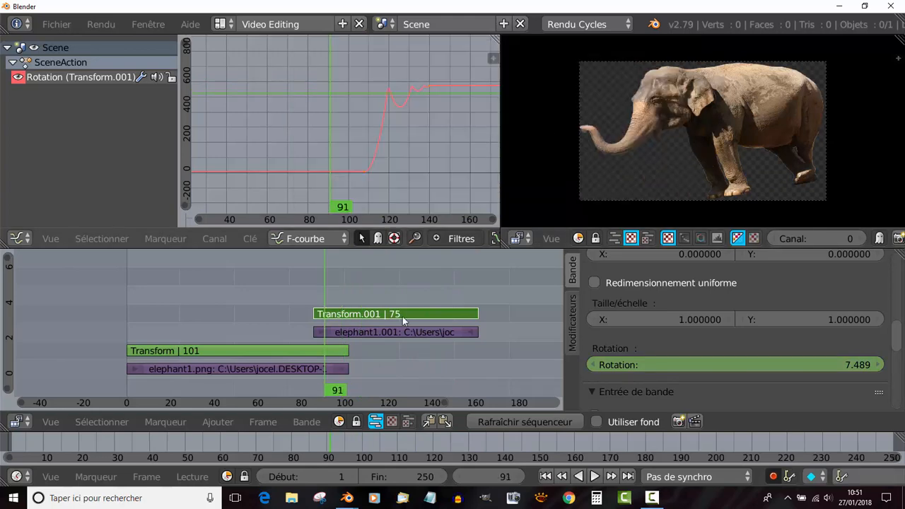
{"action": "left_click", "coordinate": [594, 476]}
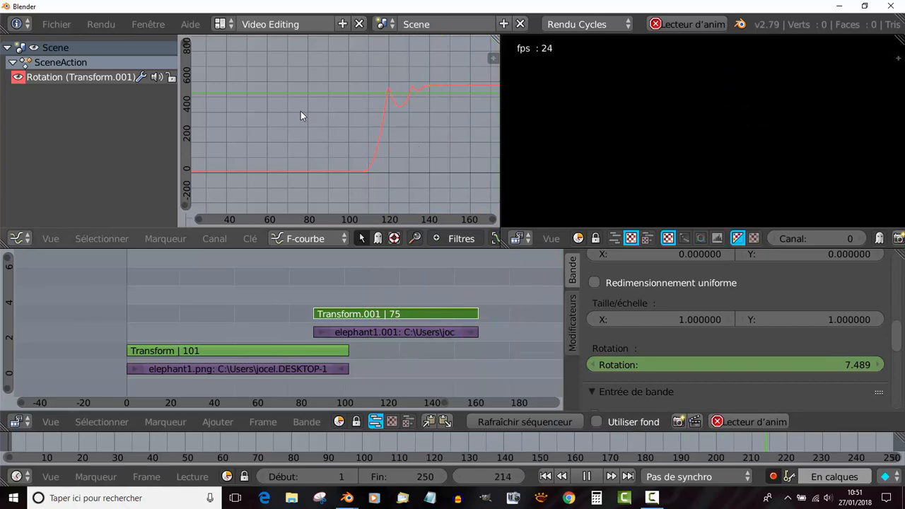
{"action": "left_click", "coordinate": [330, 112]}
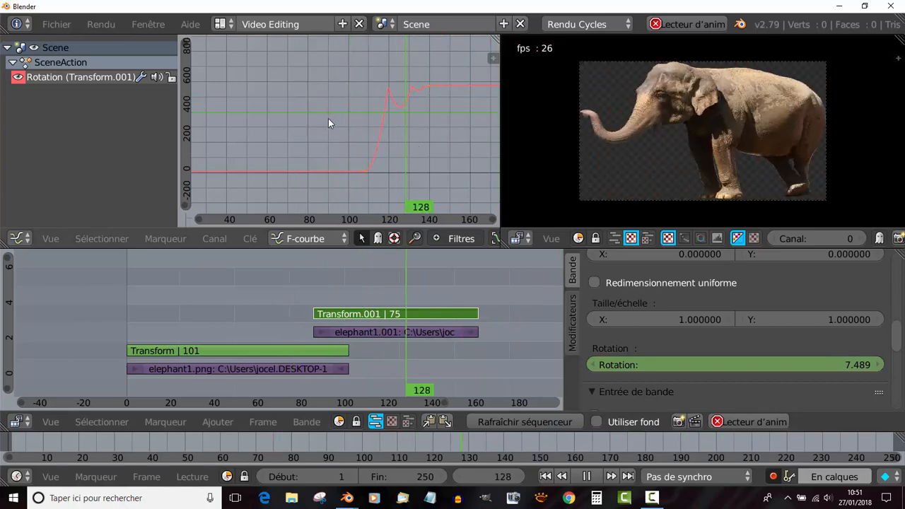
{"action": "left_click", "coordinate": [586, 476]}
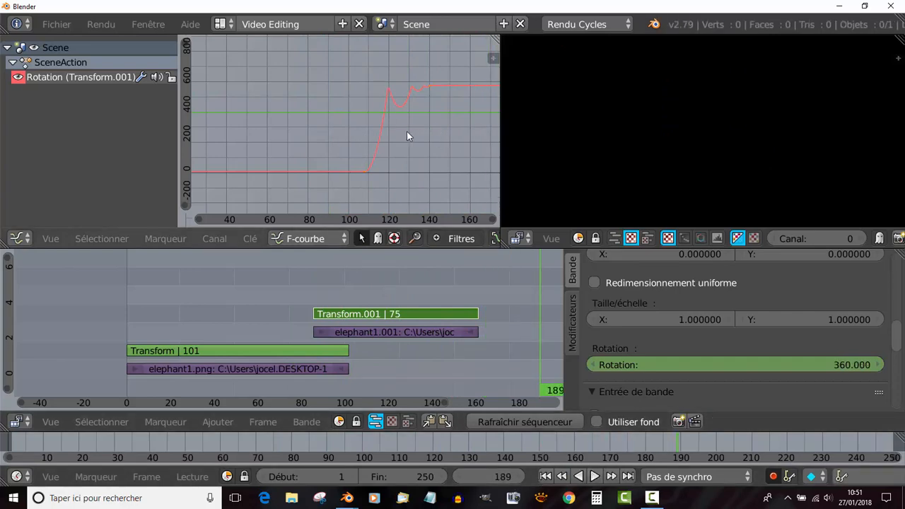
Replay the bouncing rotation from just before its rise and stop with the playhead at frame 85
{"action": "left_click", "coordinate": [367, 129]}
{"action": "key", "text": "alt+a"}
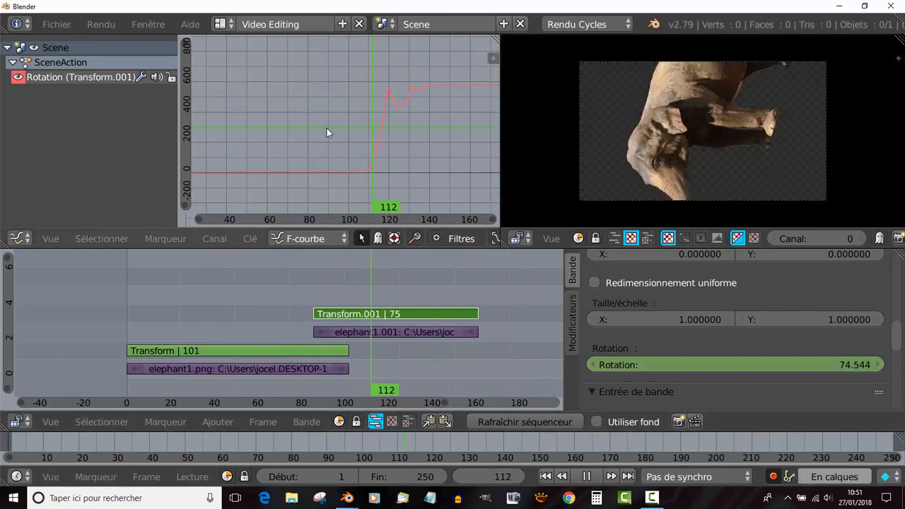
{"action": "left_click", "coordinate": [324, 132]}
{"action": "left_click", "coordinate": [318, 128]}
{"action": "key", "text": "alt+a"}
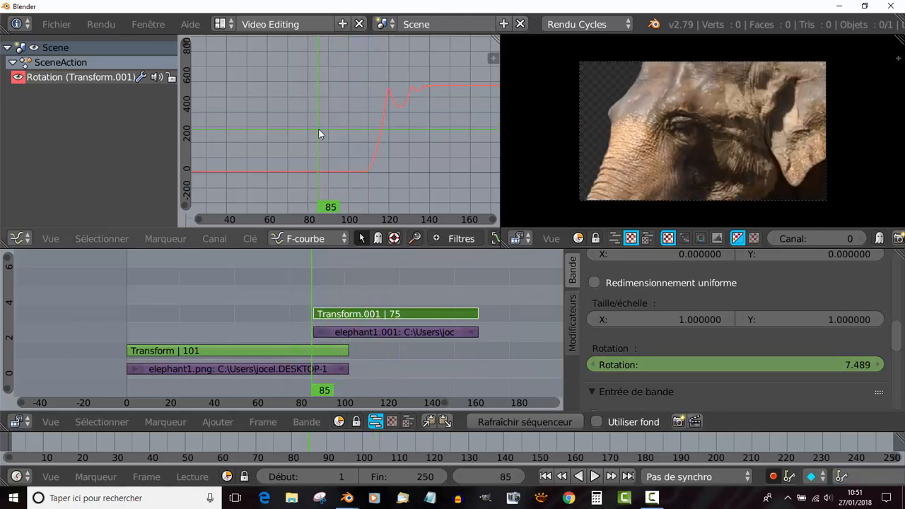
Delete the Transform.001 effect strip and add a new Transform effect strip to the elephant1.001 clip
{"action": "key", "text": "x"}
{"action": "left_click", "coordinate": [374, 315]}
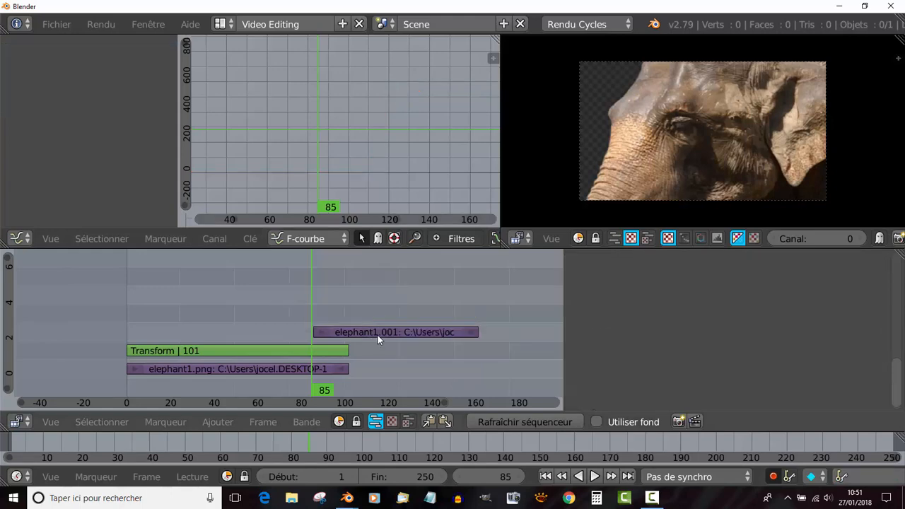
{"action": "right_click", "coordinate": [378, 336]}
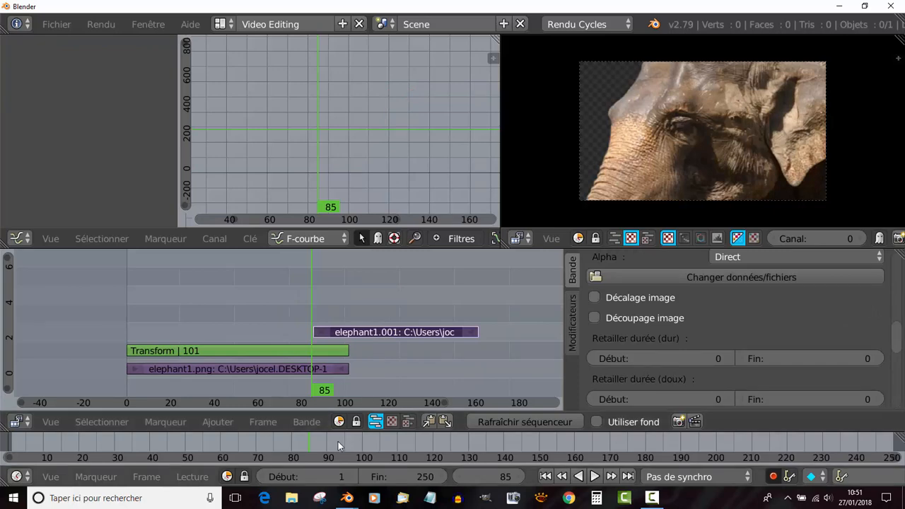
{"action": "left_click", "coordinate": [261, 421]}
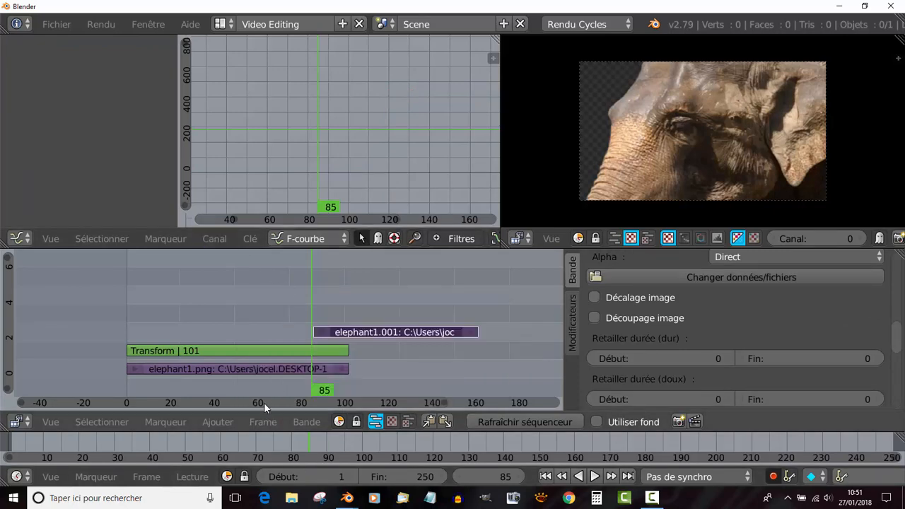
{"action": "left_click", "coordinate": [212, 239]}
{"action": "mouse_move", "coordinate": [182, 239]}
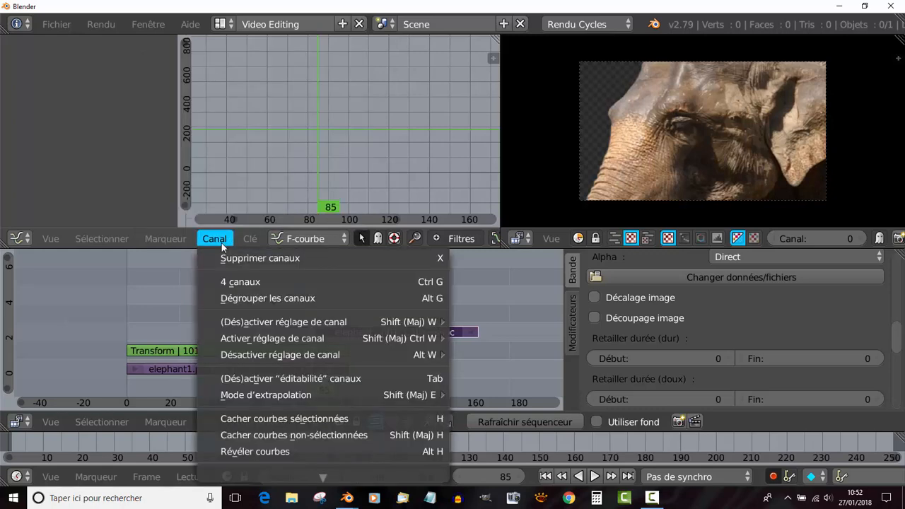
{"action": "left_click", "coordinate": [224, 422]}
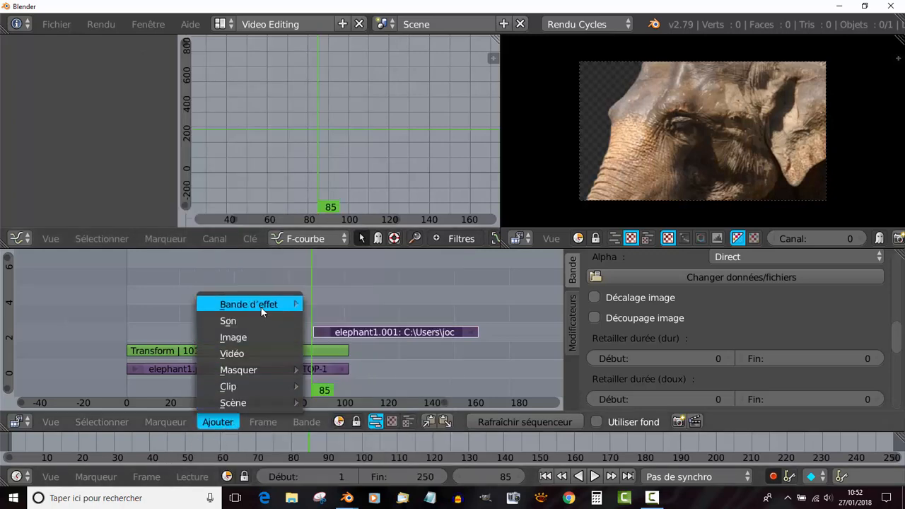
{"action": "mouse_move", "coordinate": [283, 304]}
{"action": "left_click", "coordinate": [355, 239]}
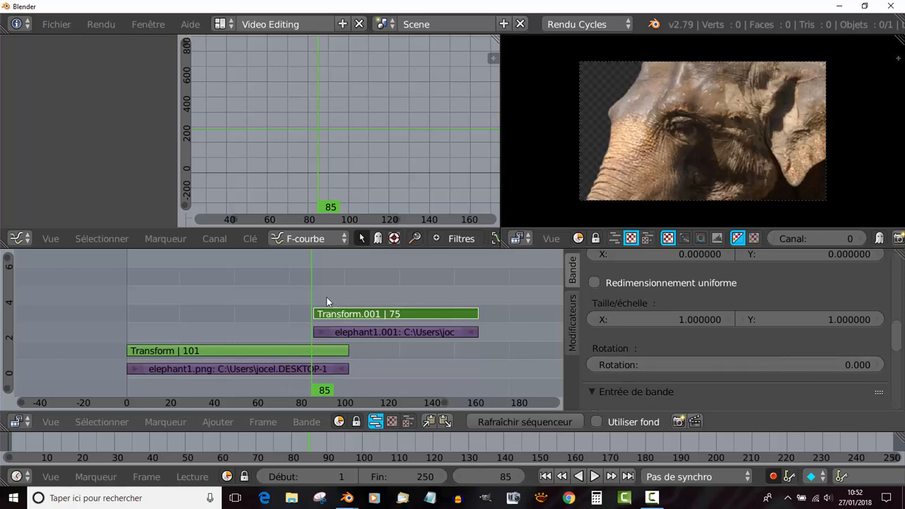
Keyframe the Transform.001 rotation at 0 on frame 85, play forward to frame 102 and set the rotation to 360 there
{"action": "right_click", "coordinate": [746, 368]}
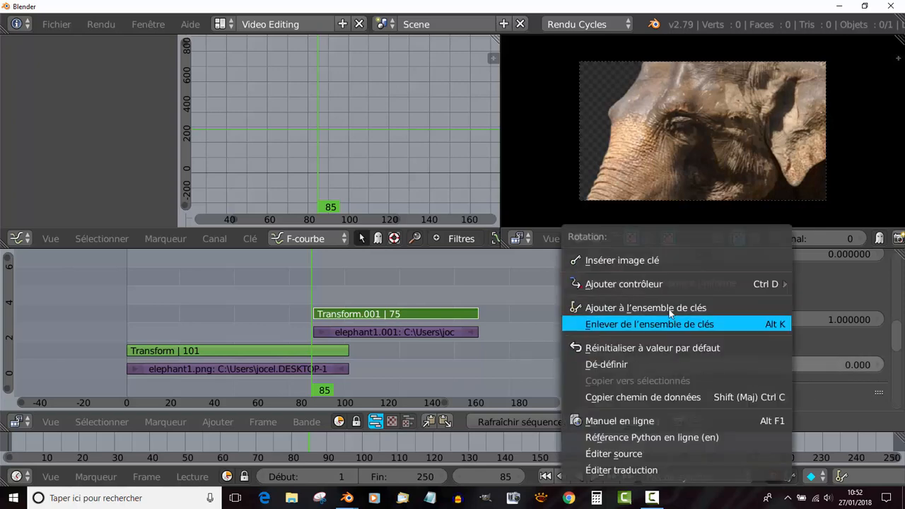
{"action": "left_click", "coordinate": [655, 261]}
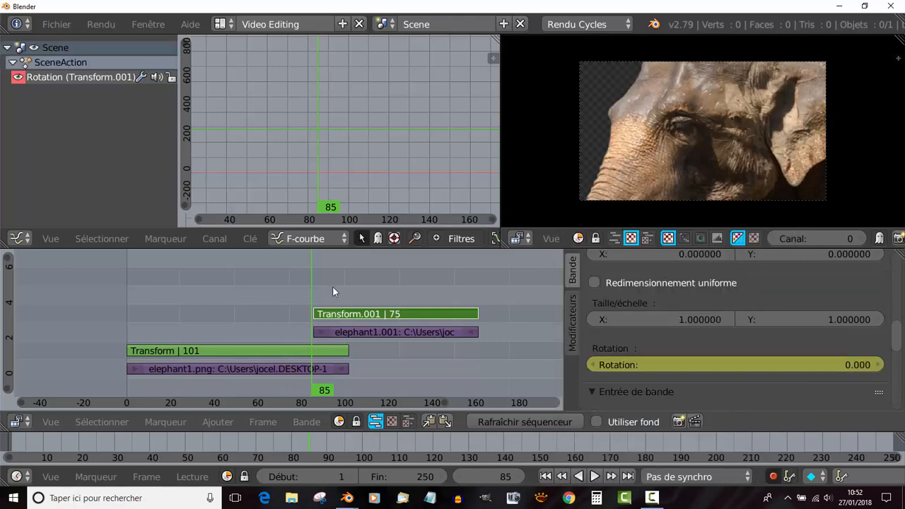
{"action": "key", "text": "alt+a"}
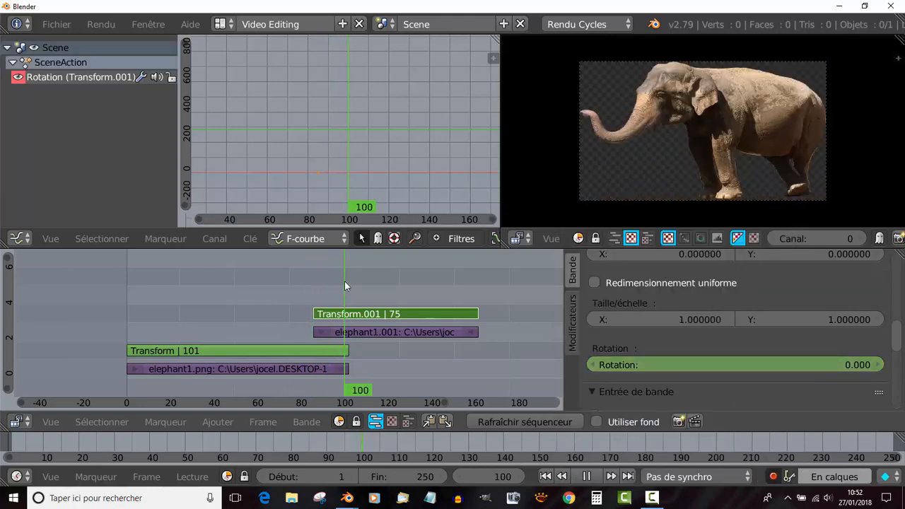
{"action": "key", "text": "alt+a"}
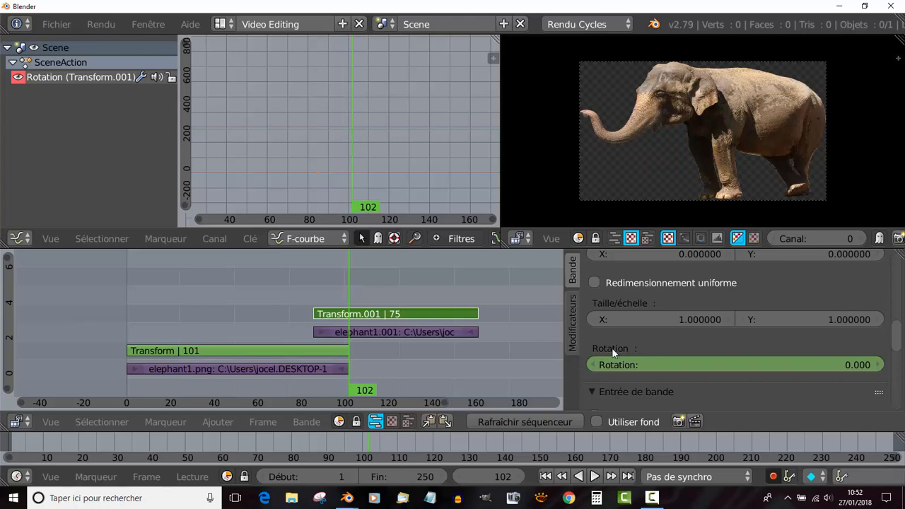
{"action": "left_click", "coordinate": [847, 365]}
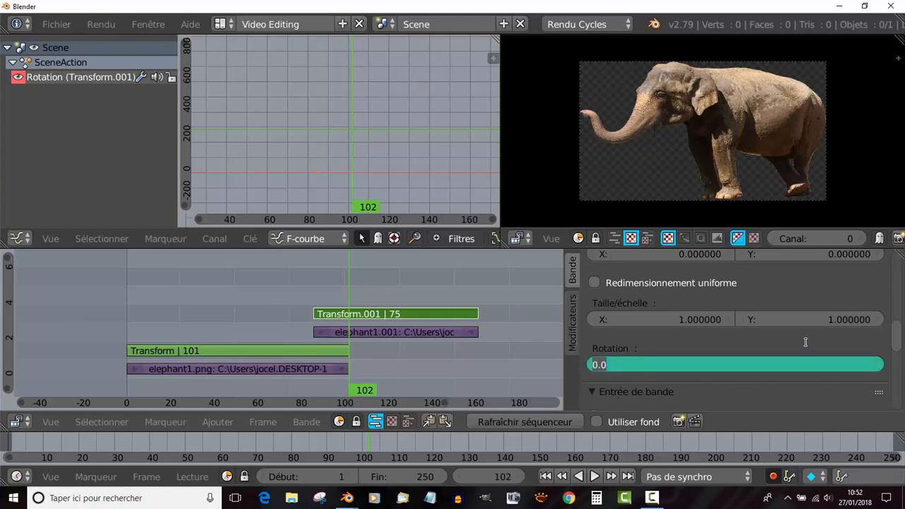
{"action": "type", "text": "360"}
{"action": "key", "text": "Return"}
Set the Transform.001 rotation keyframes' interpolation to Rebond and preview the animation repeatedly from just before the second clip
{"action": "key", "text": "shift+alt+a"}
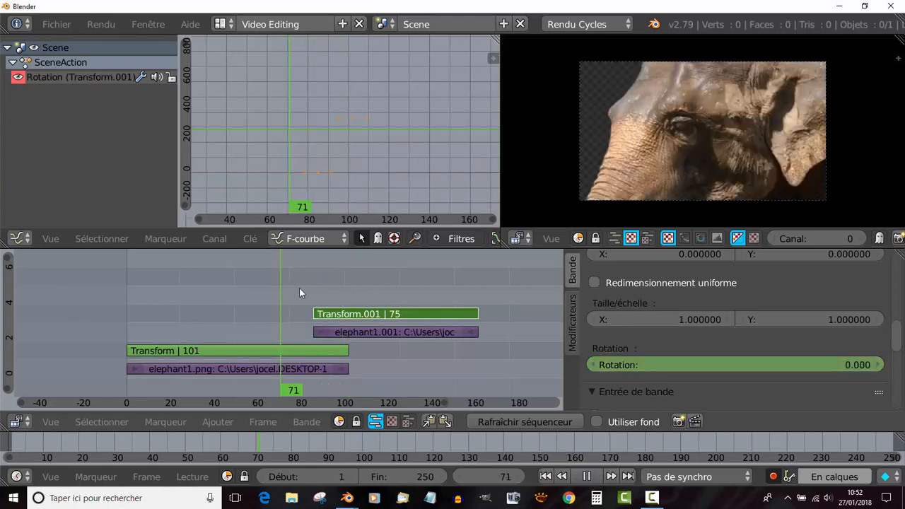
{"action": "mouse_move", "coordinate": [299, 290]}
{"action": "left_mouse_down"}
{"action": "mouse_move", "coordinate": [377, 289]}
{"action": "mouse_move", "coordinate": [303, 299]}
{"action": "left_mouse_up"}
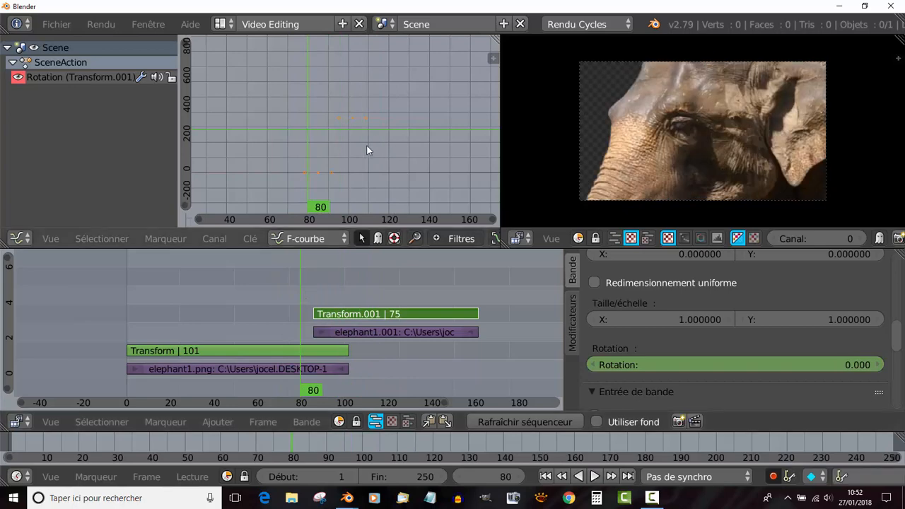
{"action": "key", "text": "t"}
{"action": "left_click", "coordinate": [363, 150]}
{"action": "left_click", "coordinate": [282, 283]}
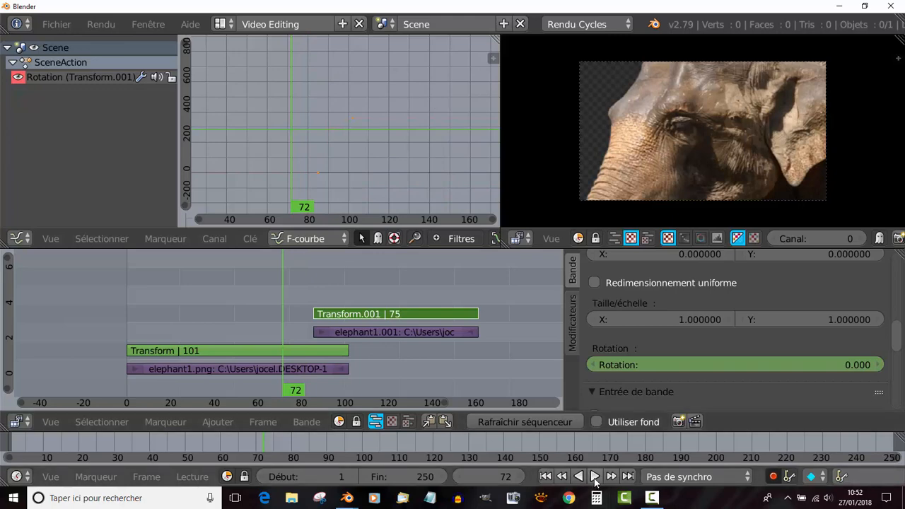
{"action": "left_click", "coordinate": [595, 477]}
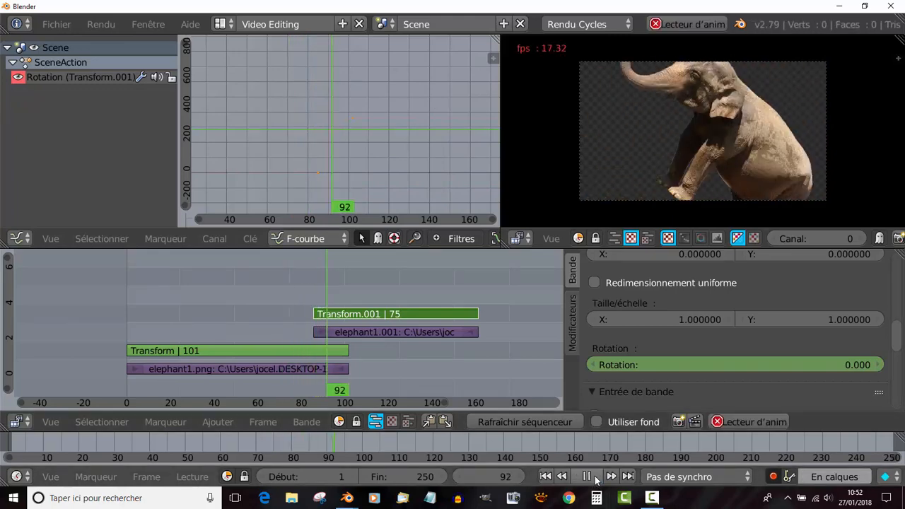
{"action": "left_click", "coordinate": [296, 277]}
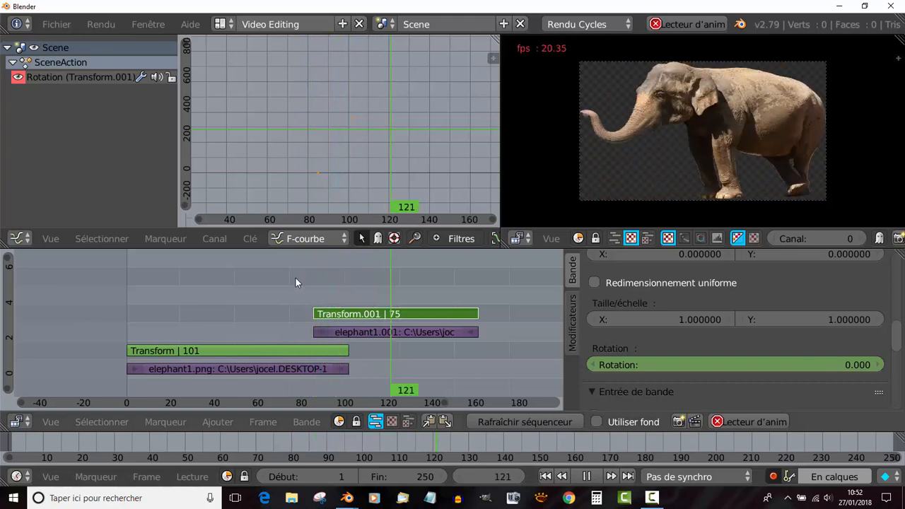
{"action": "left_click", "coordinate": [295, 278]}
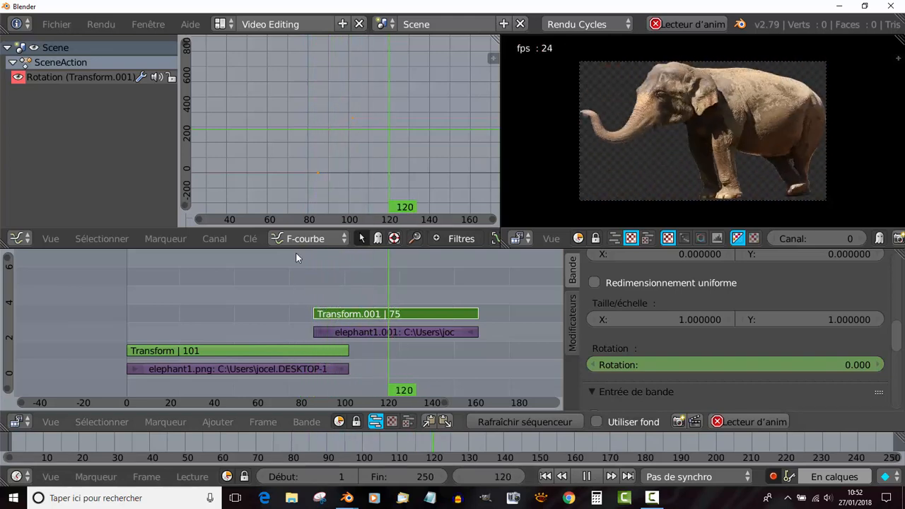
Switch the rotation keyframes' interpolation to Linéaire and replay the animation from before the second clip
{"action": "scroll", "coordinate": [356, 141], "scroll_direction": "up", "scroll_amount": 3}
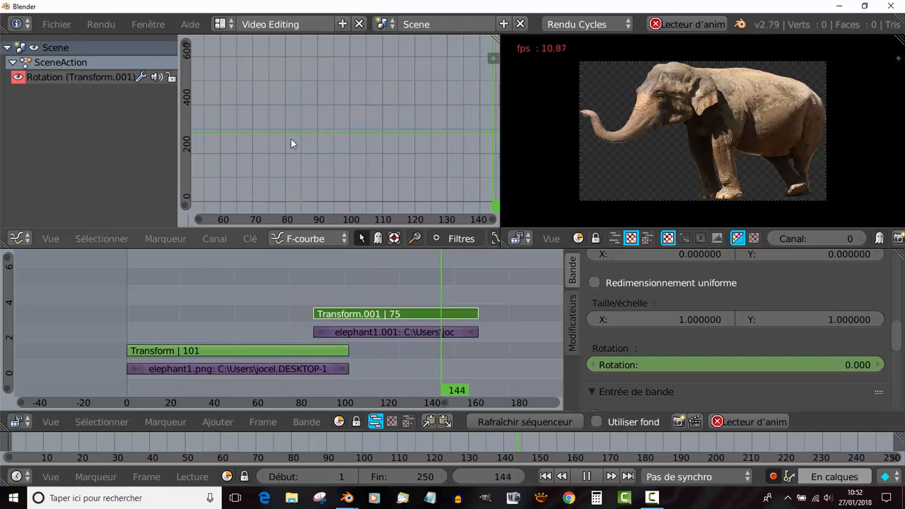
{"action": "key", "text": "t"}
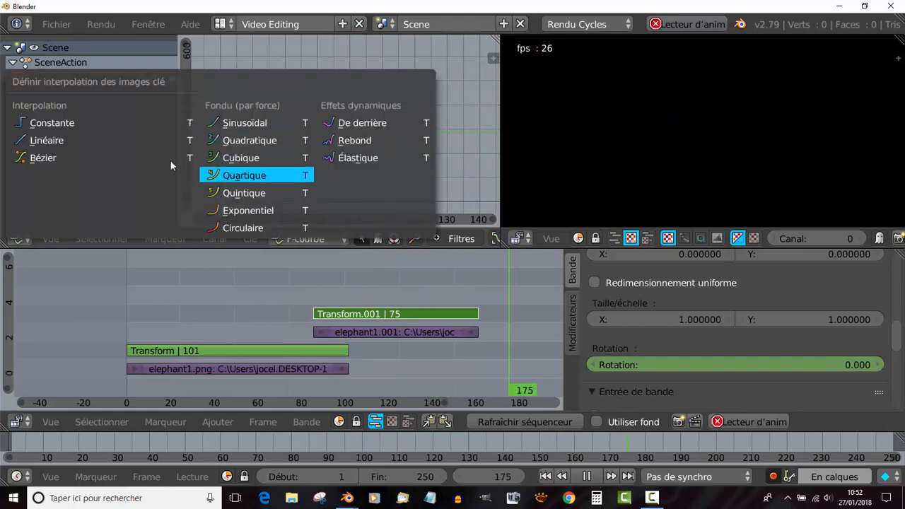
{"action": "left_click", "coordinate": [50, 140]}
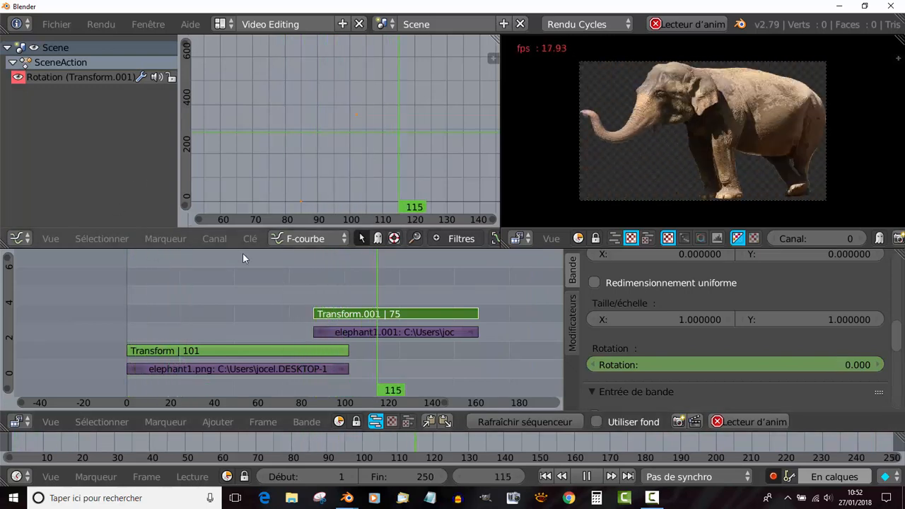
{"action": "left_click", "coordinate": [289, 282]}
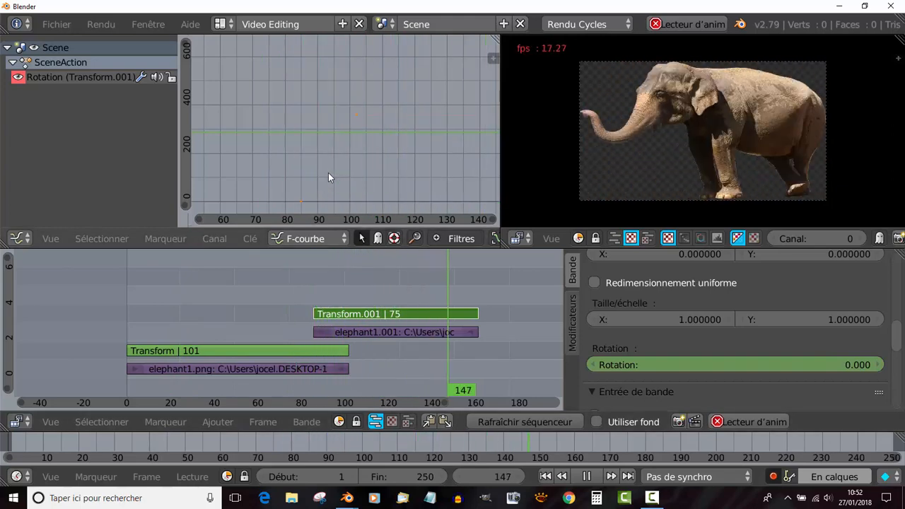
Change the rotation keyframes' interpolation to Bézier and replay the animation from before the curve's rise
{"action": "key", "text": "t"}
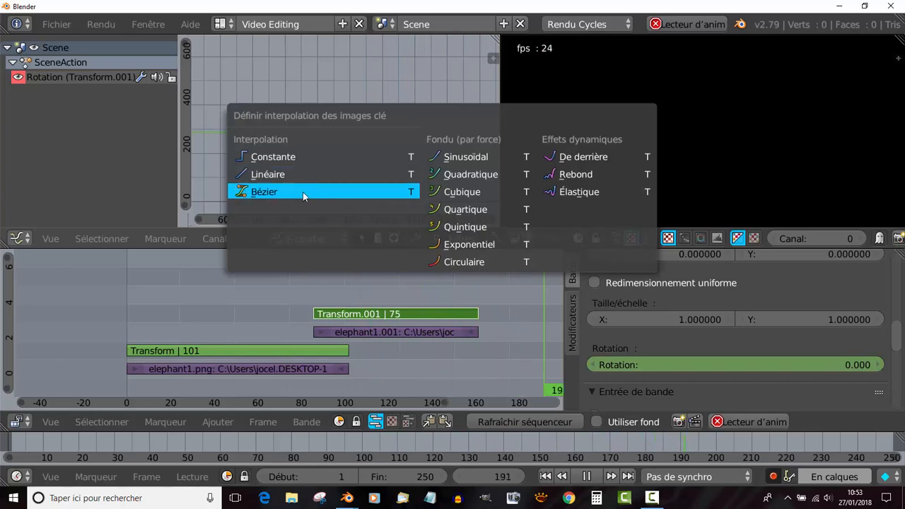
{"action": "left_click", "coordinate": [303, 192]}
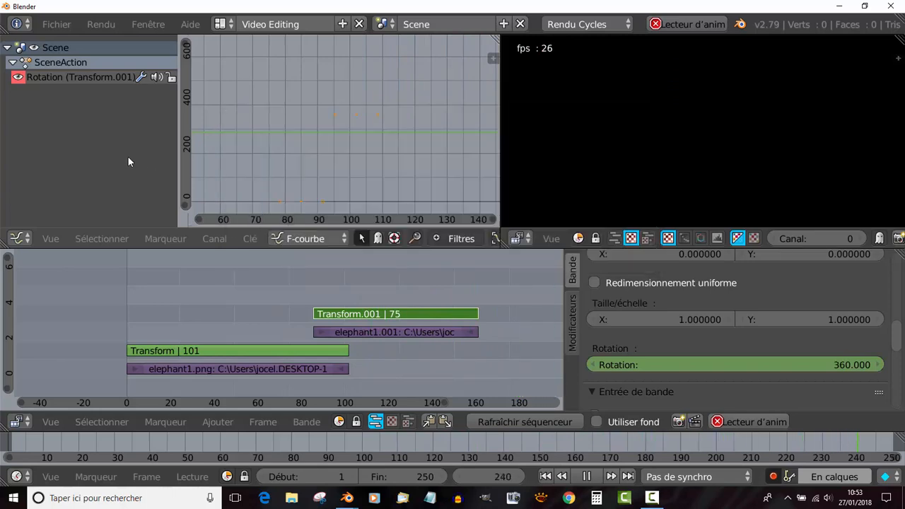
{"action": "left_click", "coordinate": [254, 165]}
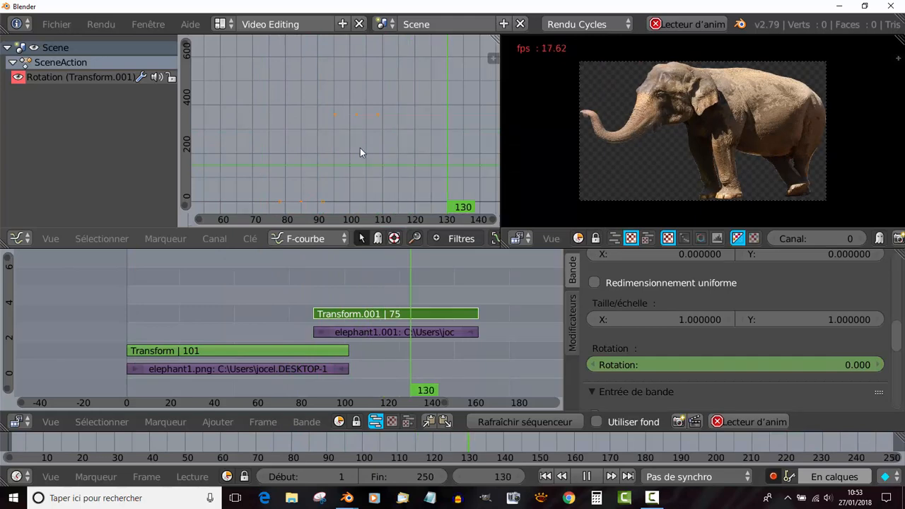
Set the rotation keyframes' interpolation back to Rebond and replay the animation from about frame 70
{"action": "key", "text": "t"}
{"action": "left_click", "coordinate": [617, 132]}
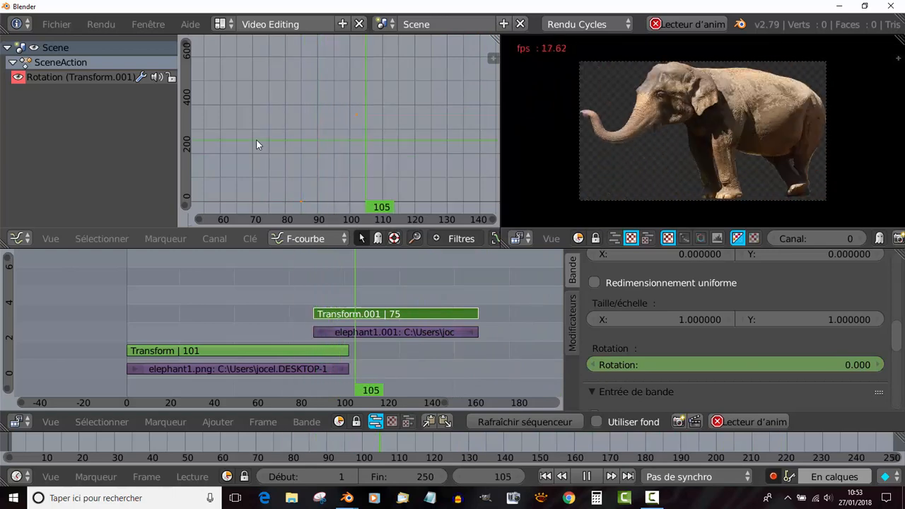
{"action": "left_click", "coordinate": [256, 140]}
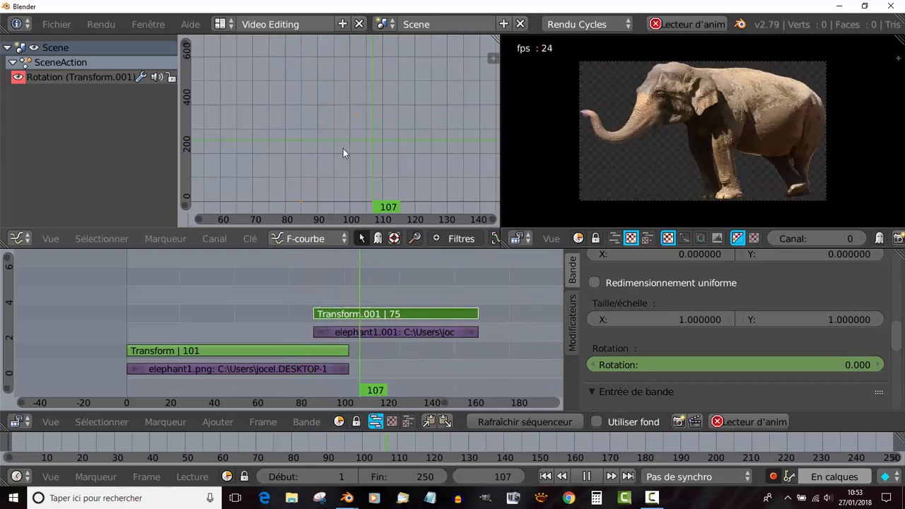
Move only the second rotation keyframe out to about frame 114 to stretch the bounce over more frames
{"action": "left_click", "coordinate": [358, 114], "text": "ctrl"}
{"action": "key", "text": "g"}
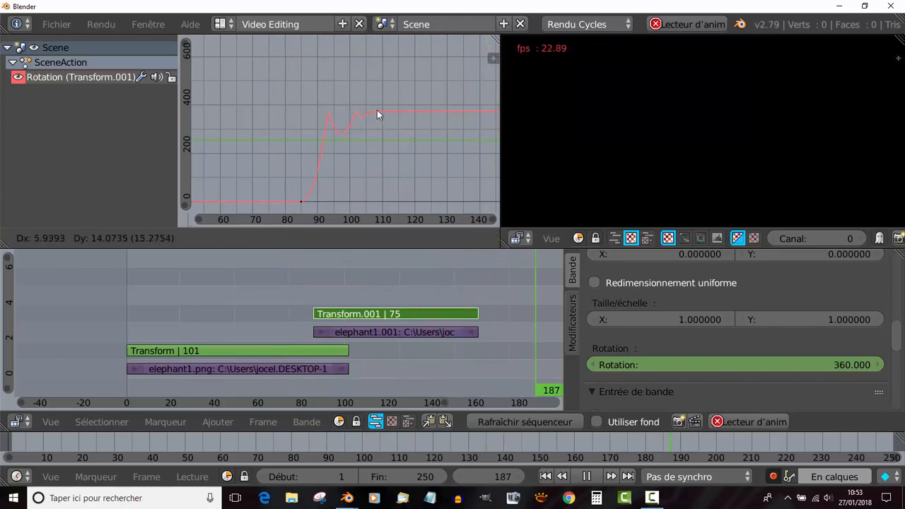
{"action": "left_click", "coordinate": [397, 111]}
Replay the stretched bounce, stop playback and place the playhead at frame 85, at the start of the second clip
{"action": "left_click", "coordinate": [314, 115]}
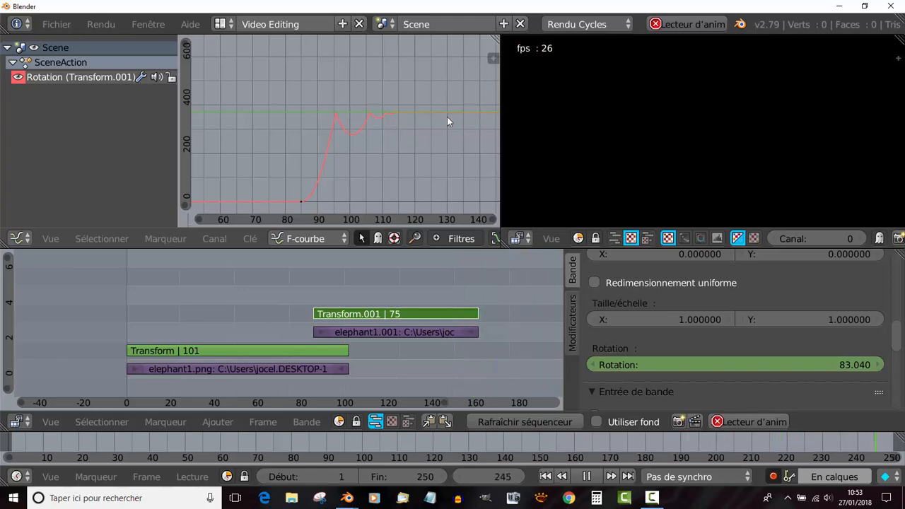
{"action": "left_click", "coordinate": [293, 113]}
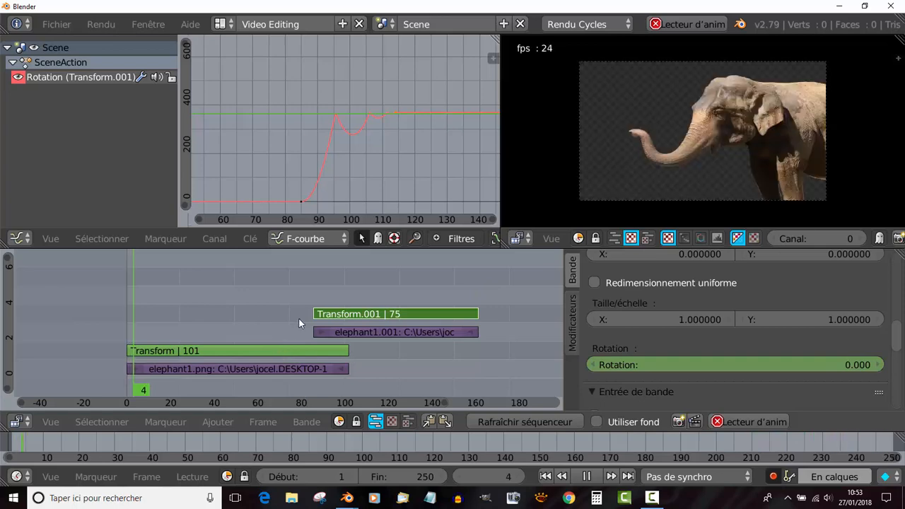
{"action": "left_click", "coordinate": [587, 476]}
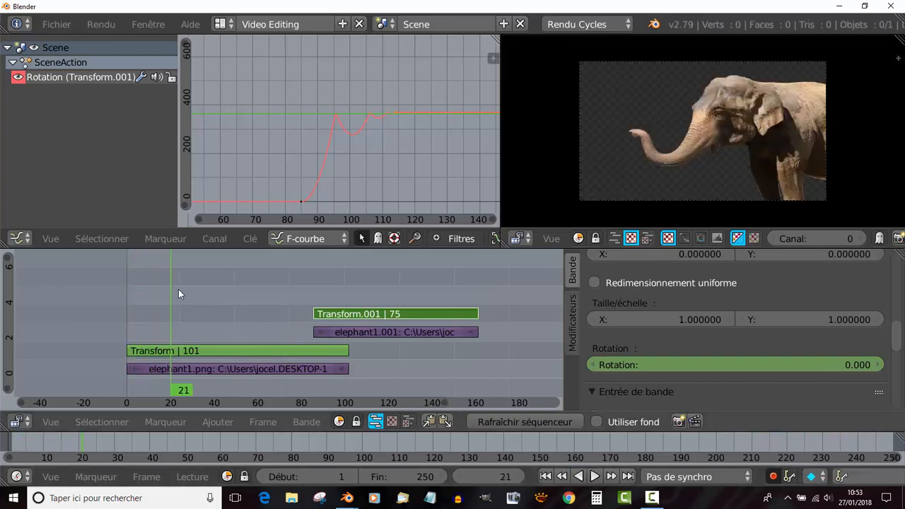
{"action": "left_click_drag", "start_coordinate": [177, 289], "coordinate": [312, 278]}
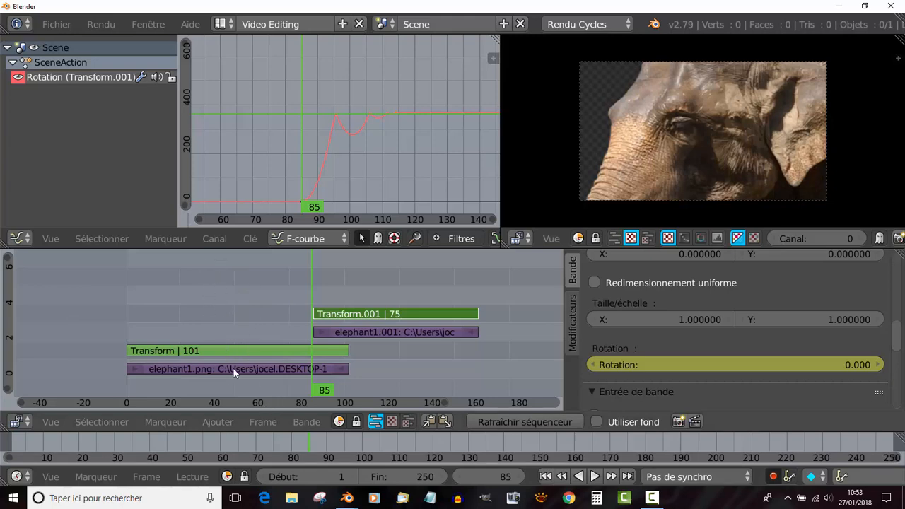
Try to add a Volet effect strip with only Transform.001 selected, and try selecting the two elephant image clips instead
{"action": "left_click", "coordinate": [219, 422]}
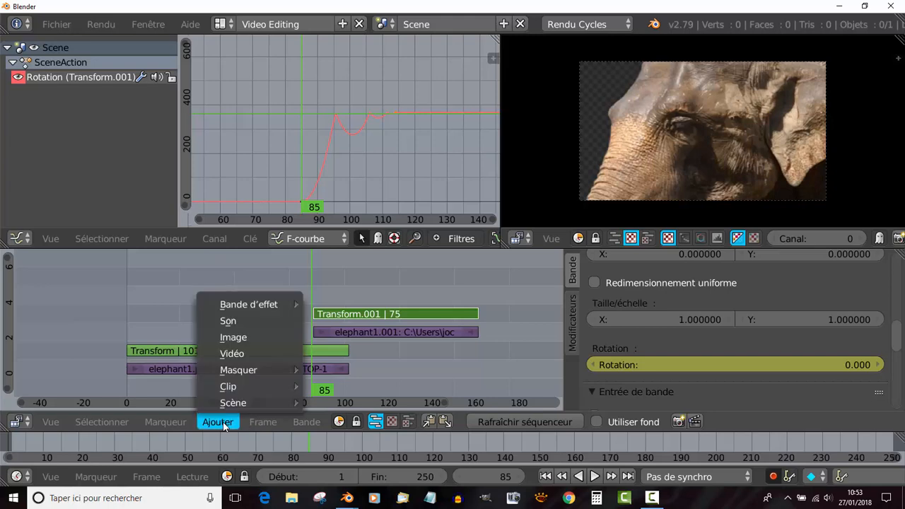
{"action": "mouse_move", "coordinate": [237, 305]}
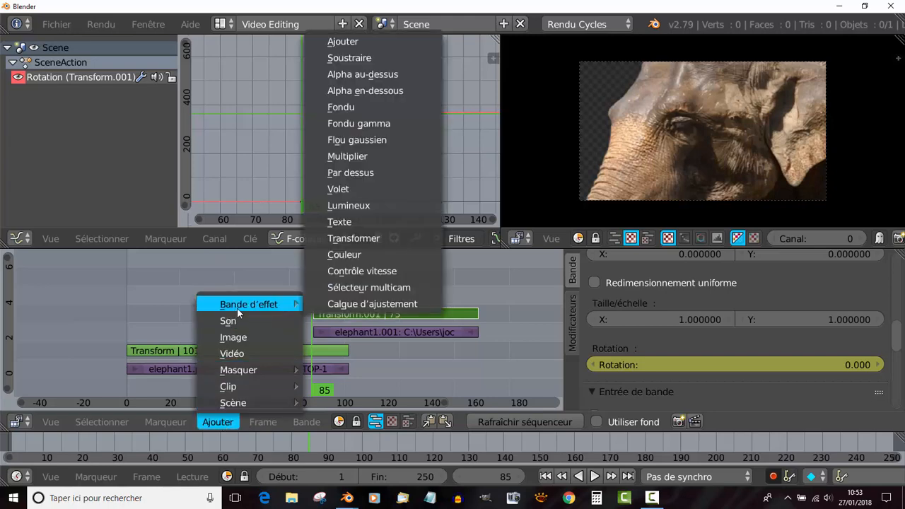
{"action": "left_click", "coordinate": [358, 189]}
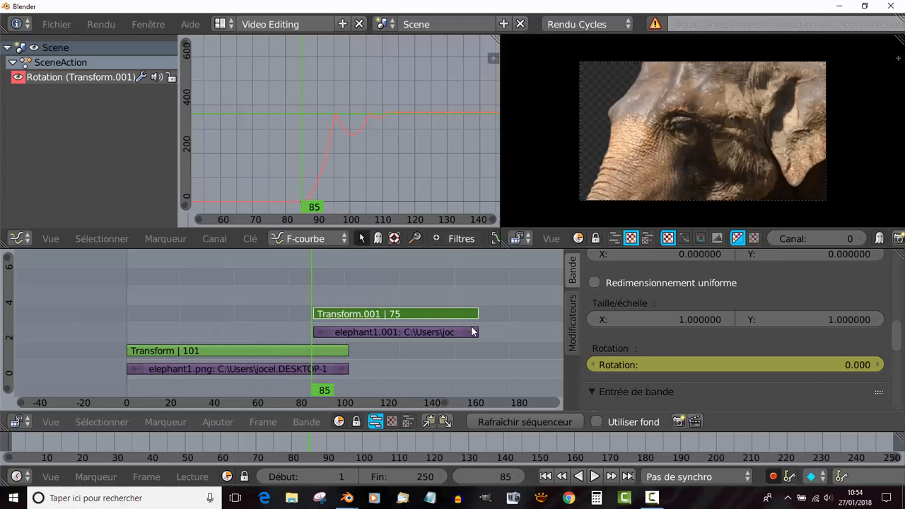
{"action": "right_click", "coordinate": [376, 333]}
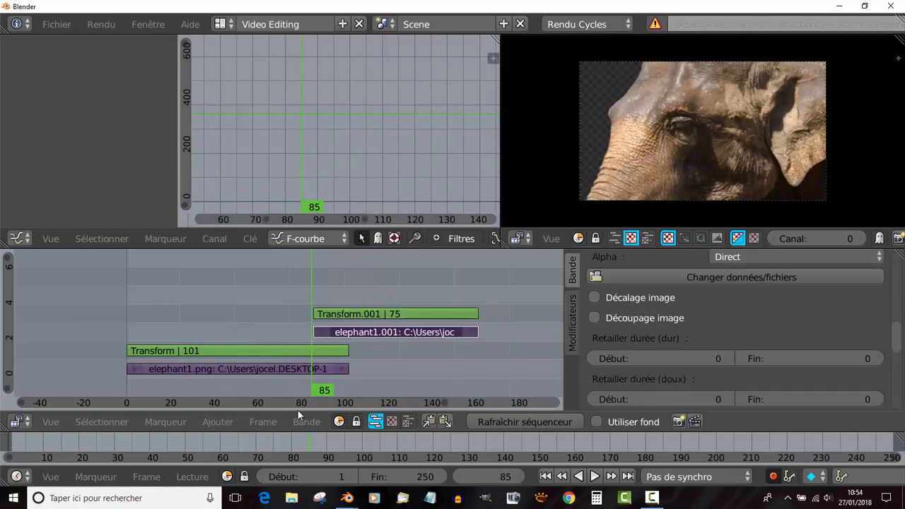
{"action": "right_click", "coordinate": [297, 370], "text": "shift"}
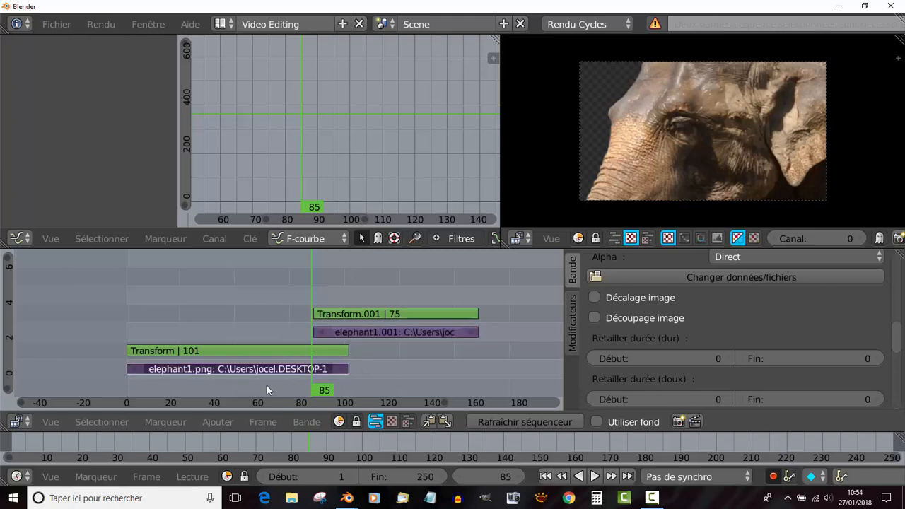
Select the Transform and Transform.001 strips together and add a Volet effect strip between them
{"action": "right_click", "coordinate": [286, 357]}
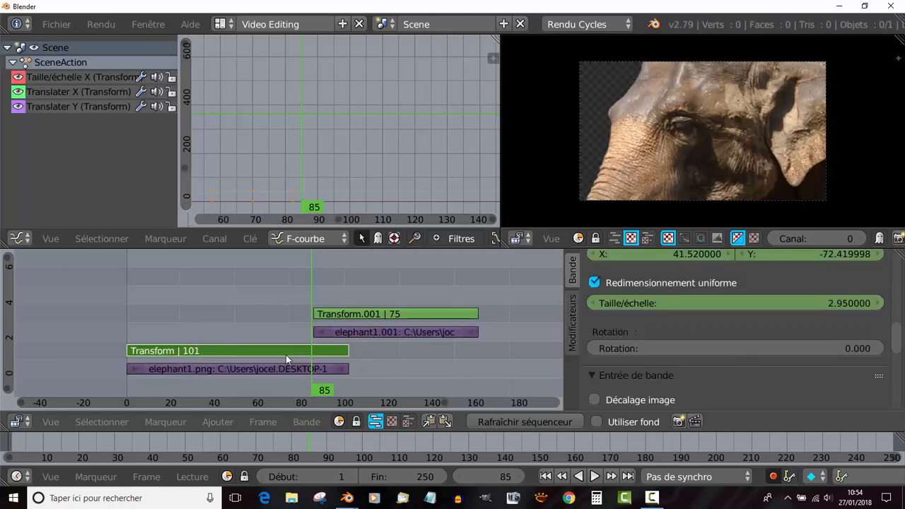
{"action": "right_click", "coordinate": [358, 316]}
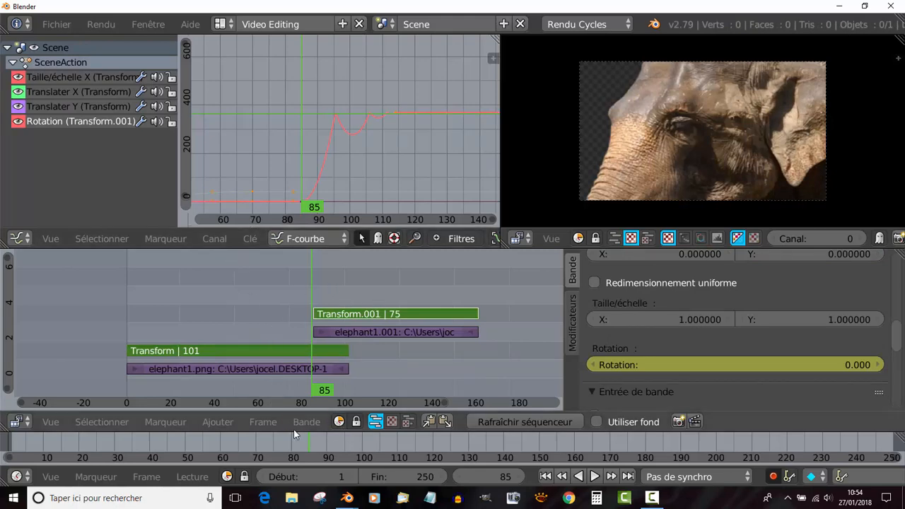
{"action": "left_click", "coordinate": [260, 423]}
{"action": "mouse_move", "coordinate": [218, 423]}
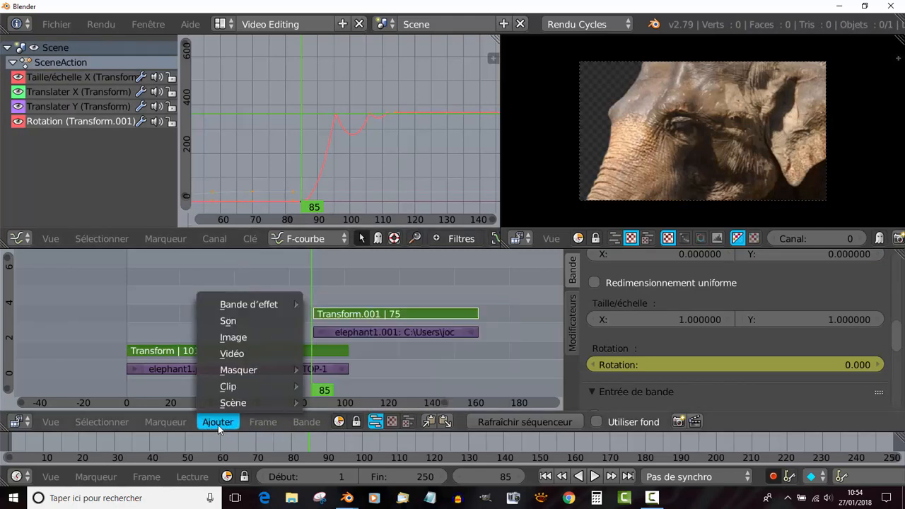
{"action": "mouse_move", "coordinate": [246, 309]}
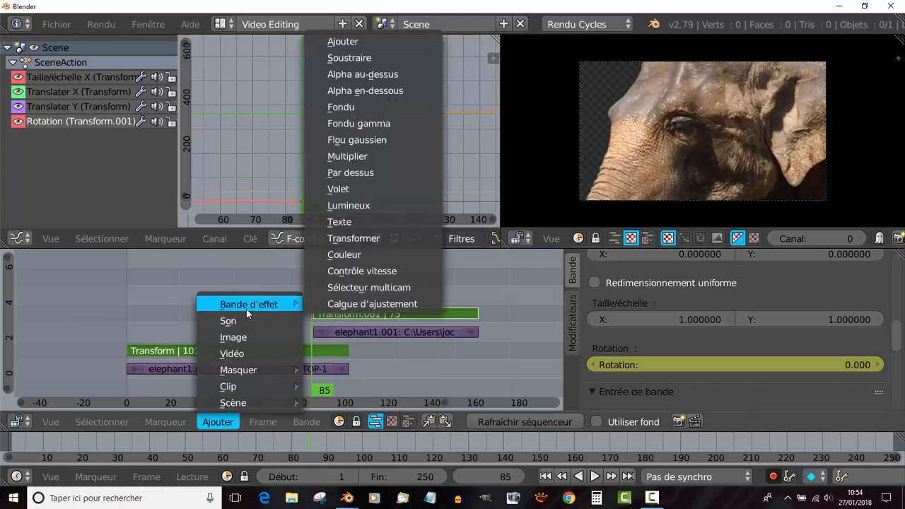
{"action": "left_click", "coordinate": [358, 188]}
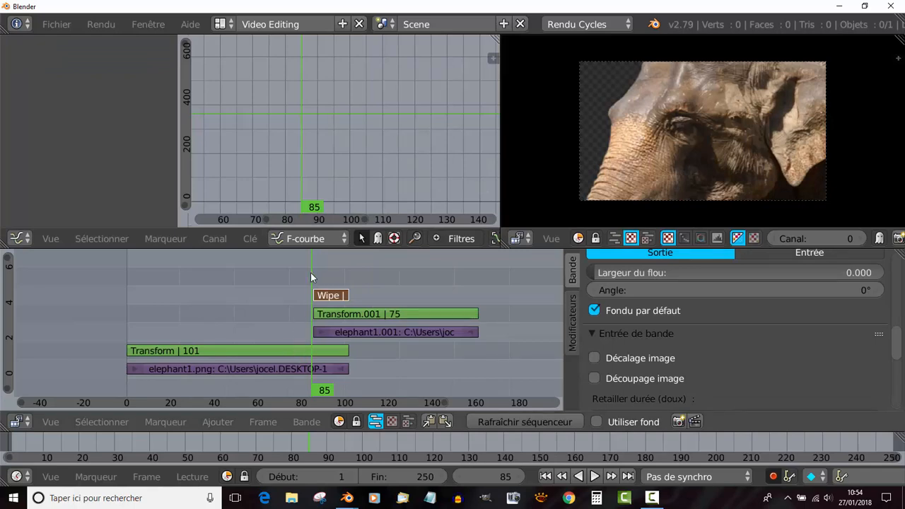
Play and scrub through the overlap of the two clips to preview the Wipe transition
{"action": "key", "text": "alt+a"}
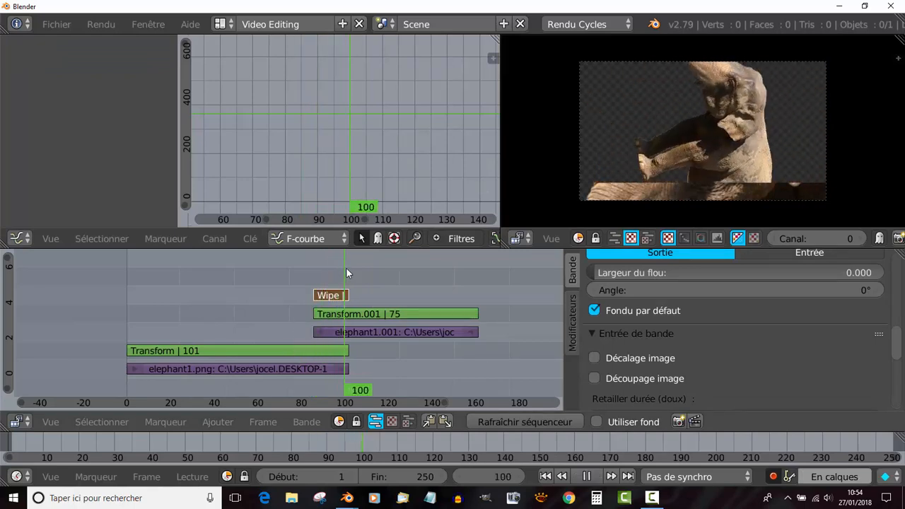
{"action": "left_click_drag", "start_coordinate": [347, 269], "coordinate": [307, 275]}
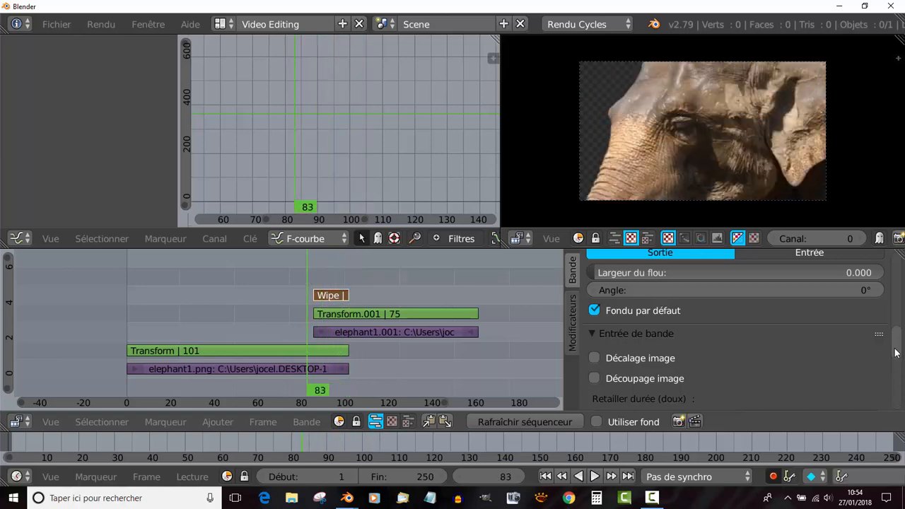
Set the Wipe strip's transition type to Iris and its blur width (Largeur du flou) to 0.401
{"action": "left_click_drag", "start_coordinate": [898, 336], "coordinate": [902, 397]}
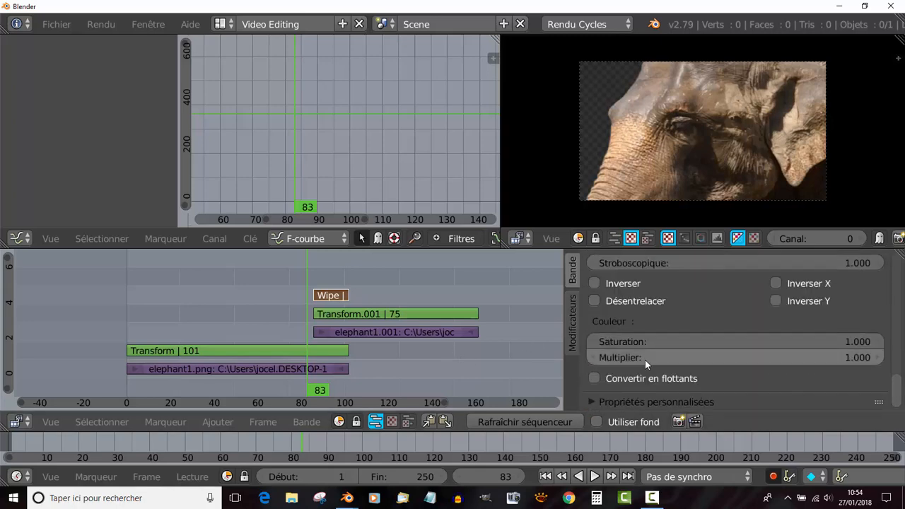
{"action": "scroll", "coordinate": [691, 382], "scroll_direction": "up", "scroll_amount": 6}
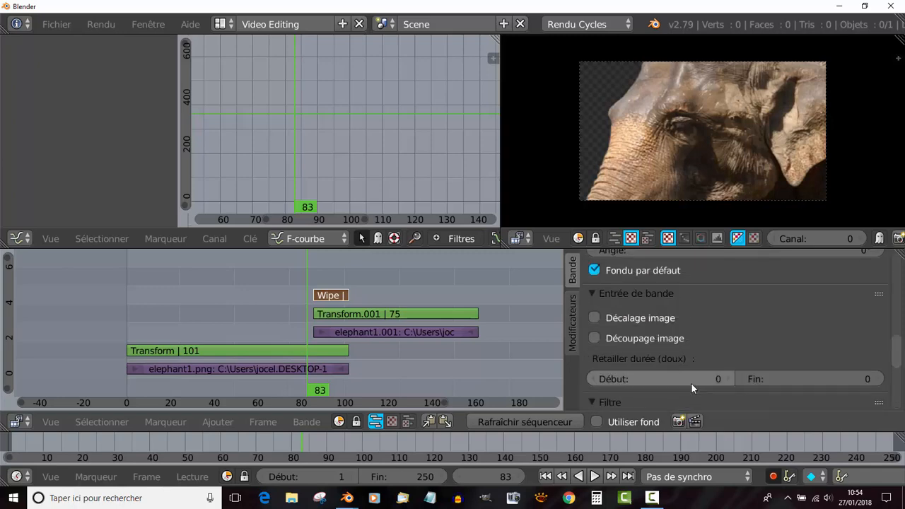
{"action": "scroll", "coordinate": [691, 383], "scroll_direction": "up", "scroll_amount": 2}
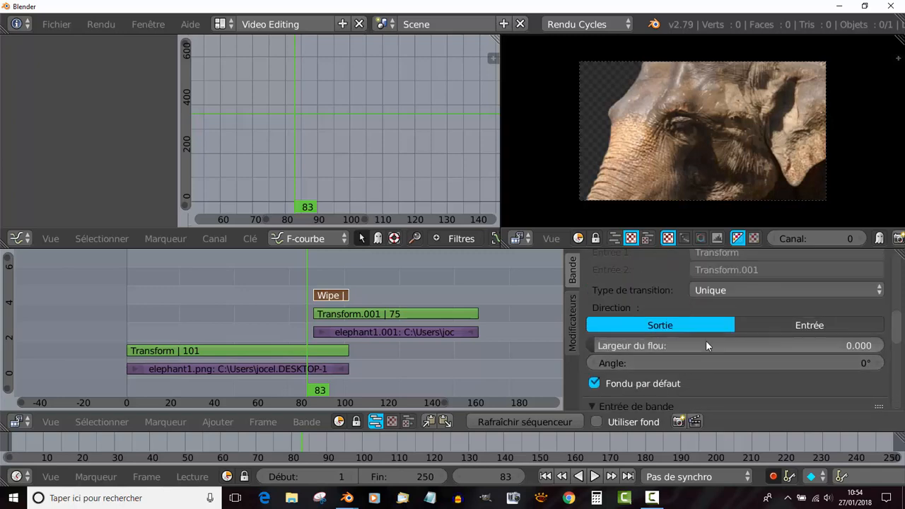
{"action": "left_click", "coordinate": [778, 290]}
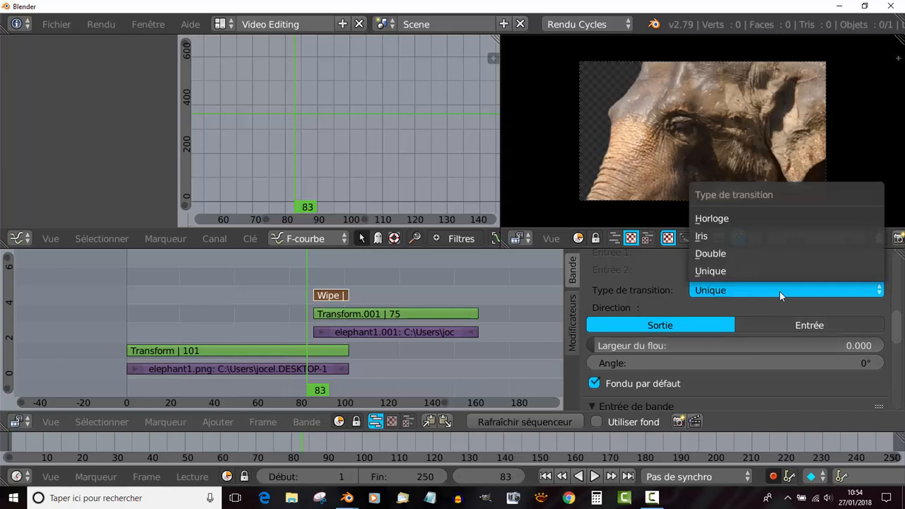
{"action": "left_click", "coordinate": [770, 237]}
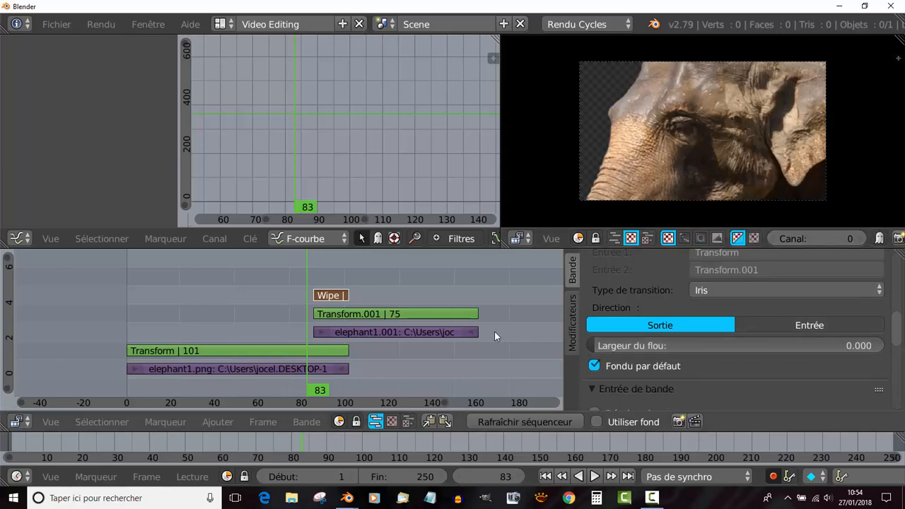
{"action": "scroll", "coordinate": [899, 322], "scroll_direction": "up", "scroll_amount": 2}
{"action": "scroll", "coordinate": [899, 322], "scroll_direction": "down", "scroll_amount": 2}
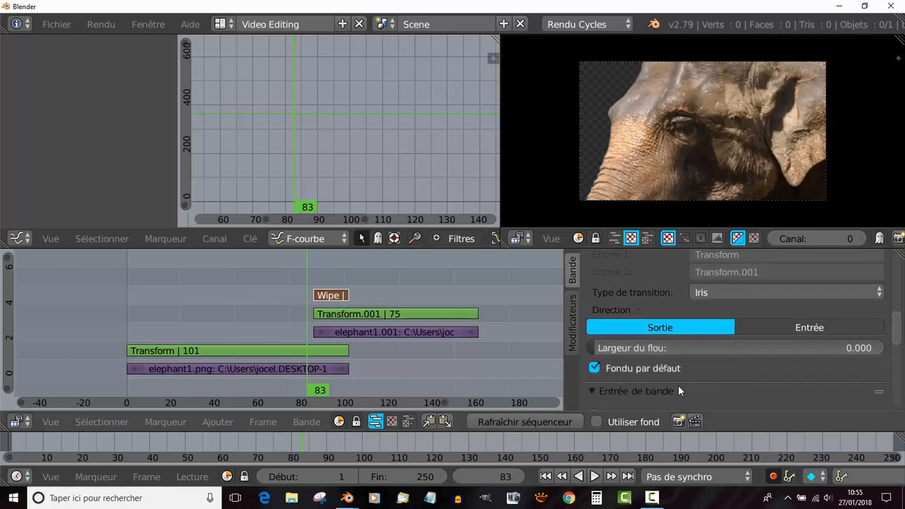
{"action": "left_click_drag", "start_coordinate": [611, 350], "coordinate": [707, 344]}
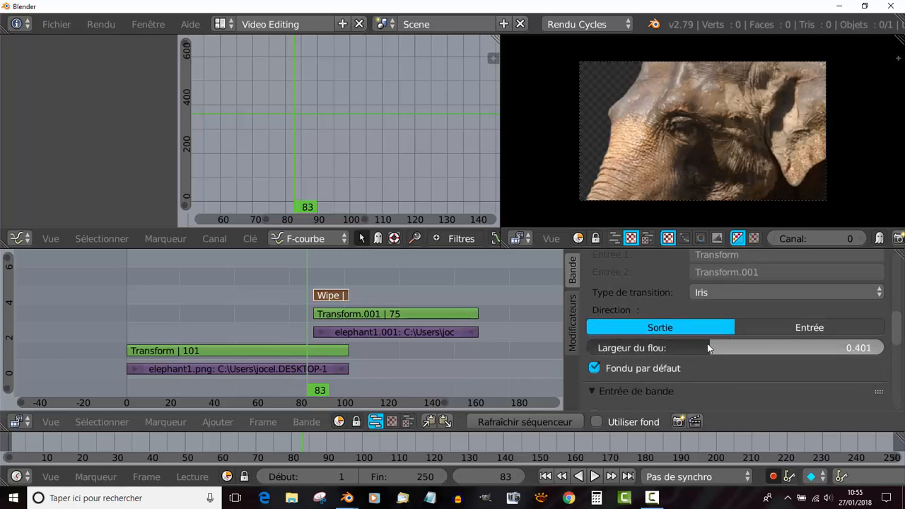
Play and scrub the sequence around the overlap to check the blurred Iris transition, and stop playback
{"action": "key", "text": "alt+a"}
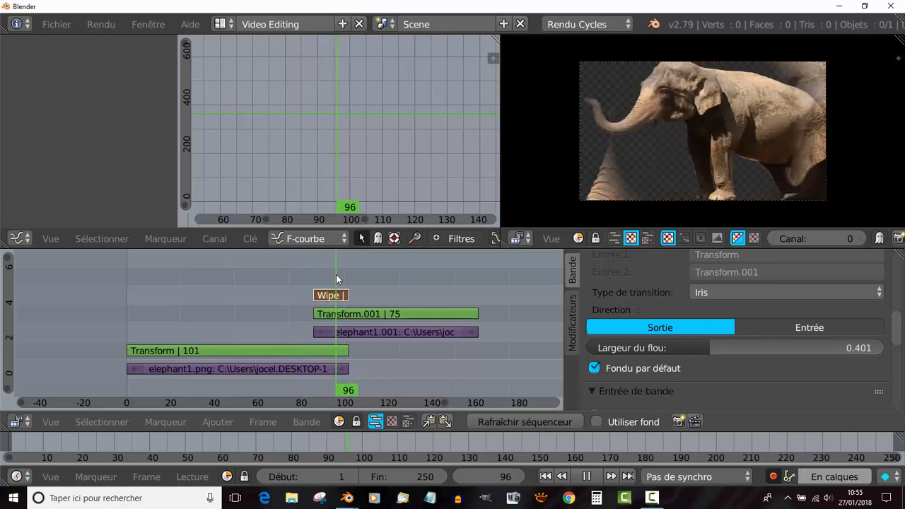
{"action": "left_click_drag", "start_coordinate": [273, 274], "coordinate": [269, 278]}
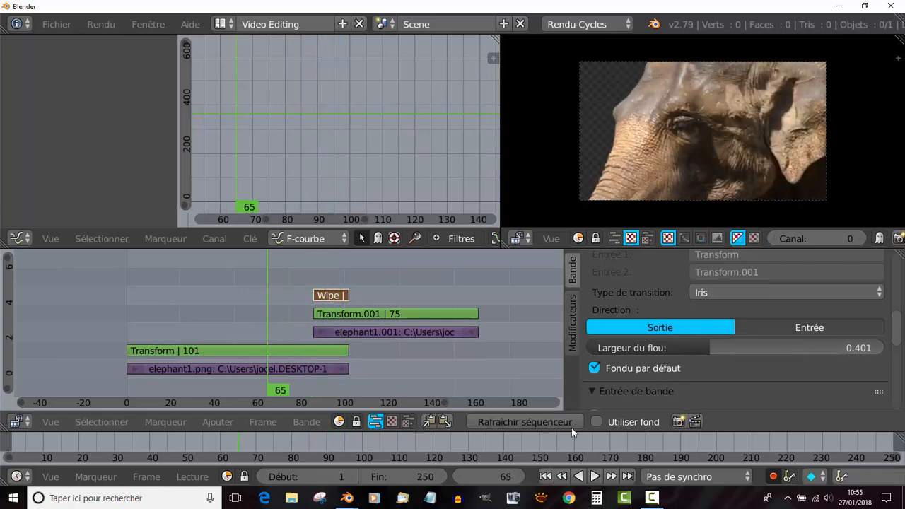
{"action": "left_click", "coordinate": [595, 477]}
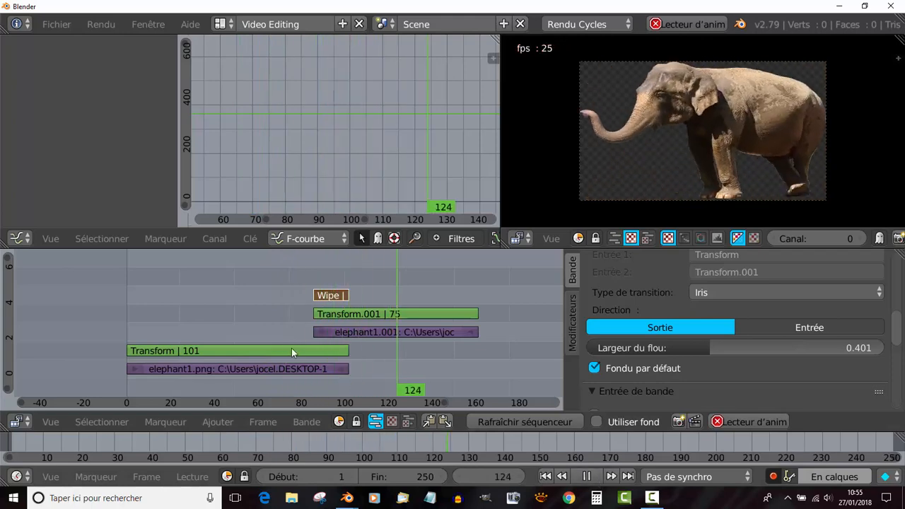
{"action": "left_click", "coordinate": [202, 432]}
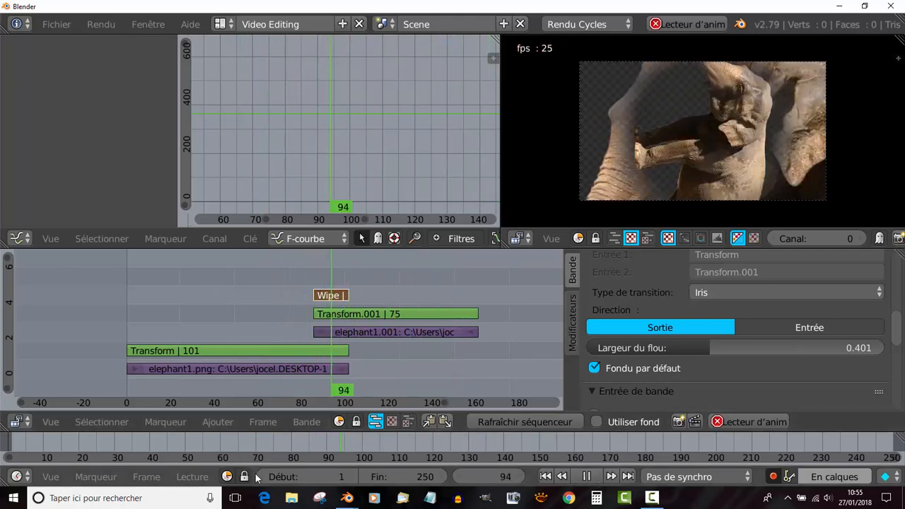
{"action": "left_click", "coordinate": [586, 476]}
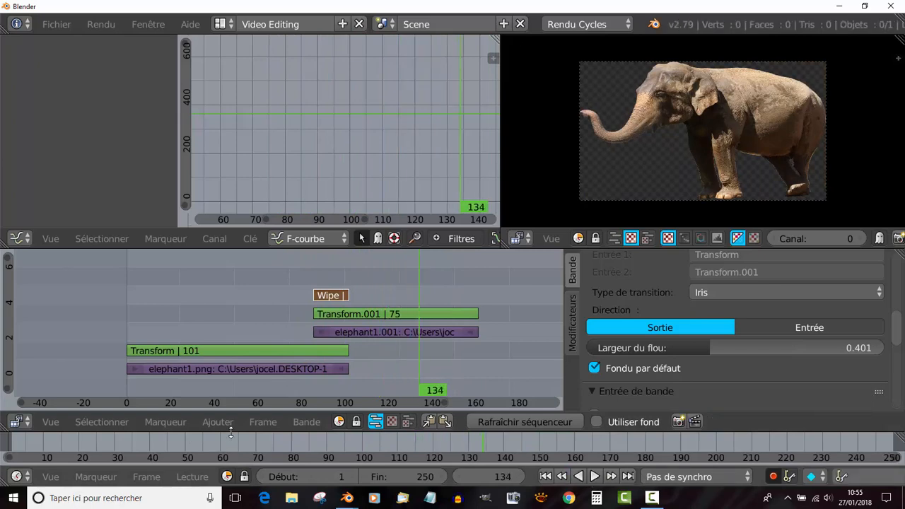
Limit the playback range to the transition by setting the start frame to 77 and the end frame to 106
{"action": "left_click_drag", "start_coordinate": [288, 479], "coordinate": [339, 479]}
{"action": "left_click_drag", "start_coordinate": [279, 478], "coordinate": [276, 479]}
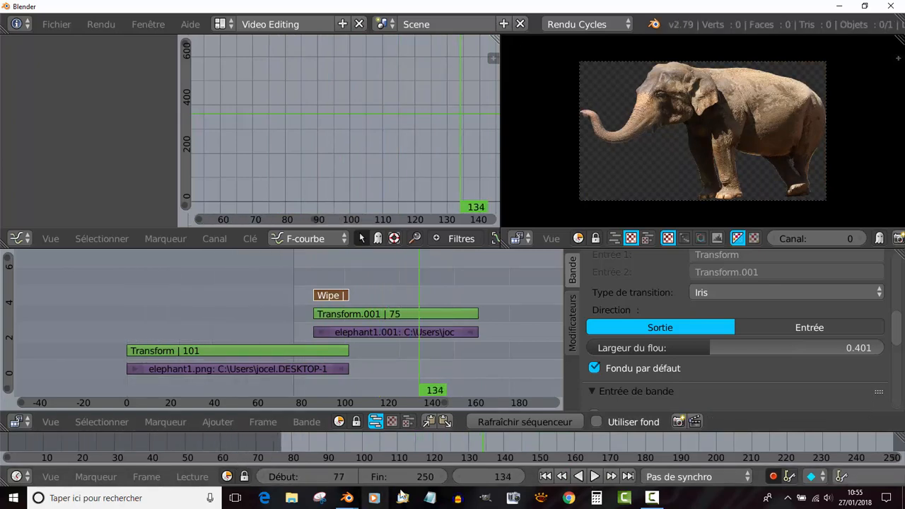
{"action": "left_click_drag", "start_coordinate": [410, 471], "coordinate": [322, 472]}
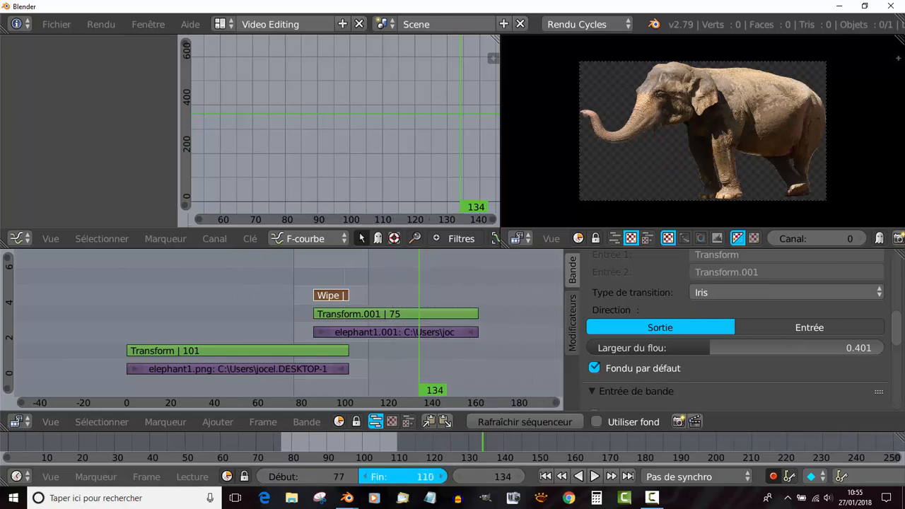
{"action": "left_click_drag", "start_coordinate": [311, 472], "coordinate": [308, 472]}
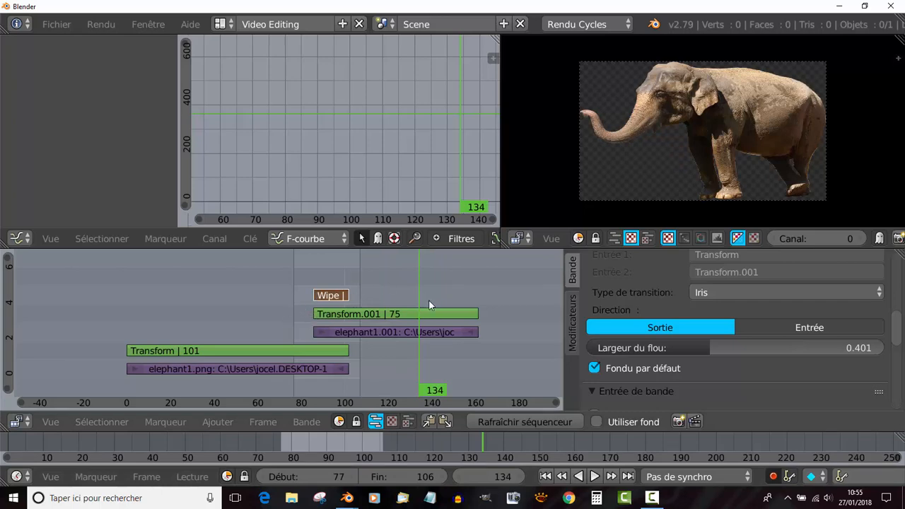
Place the playhead at frame 73, loop the playback of the transition range and stop it
{"action": "left_click", "coordinate": [285, 278]}
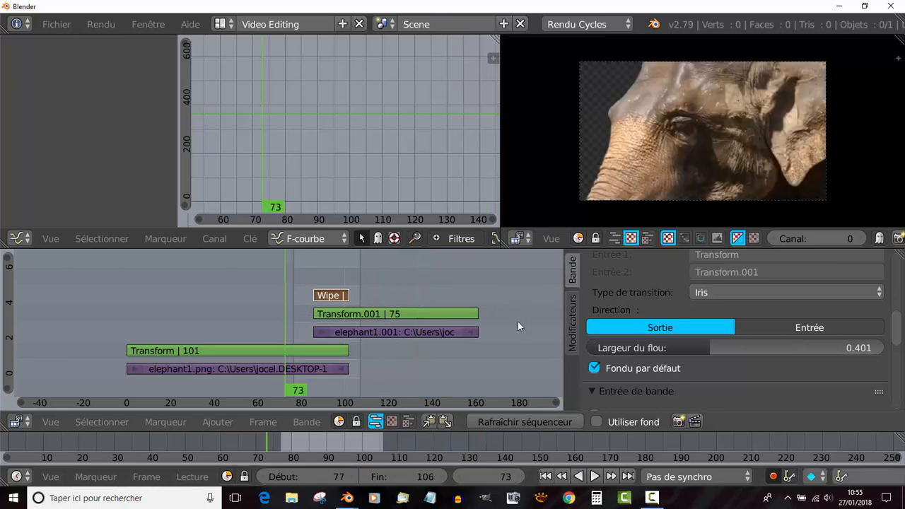
{"action": "left_click", "coordinate": [594, 476]}
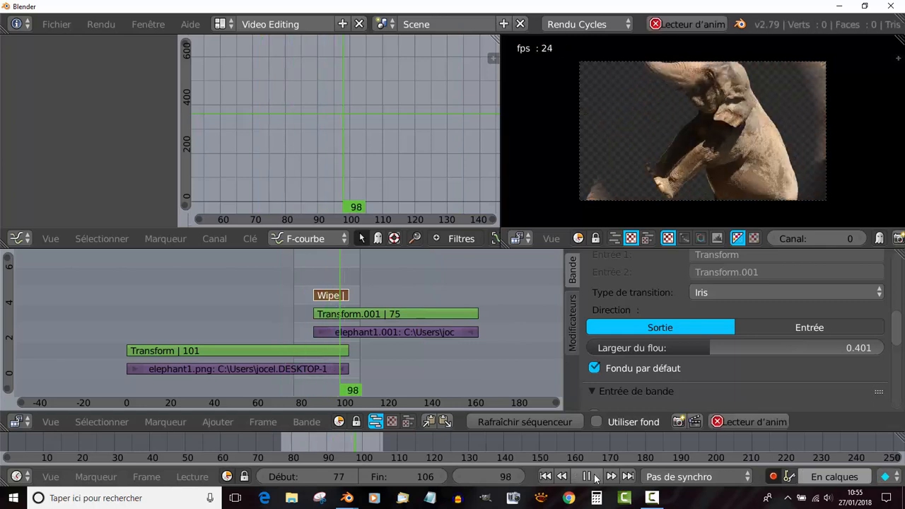
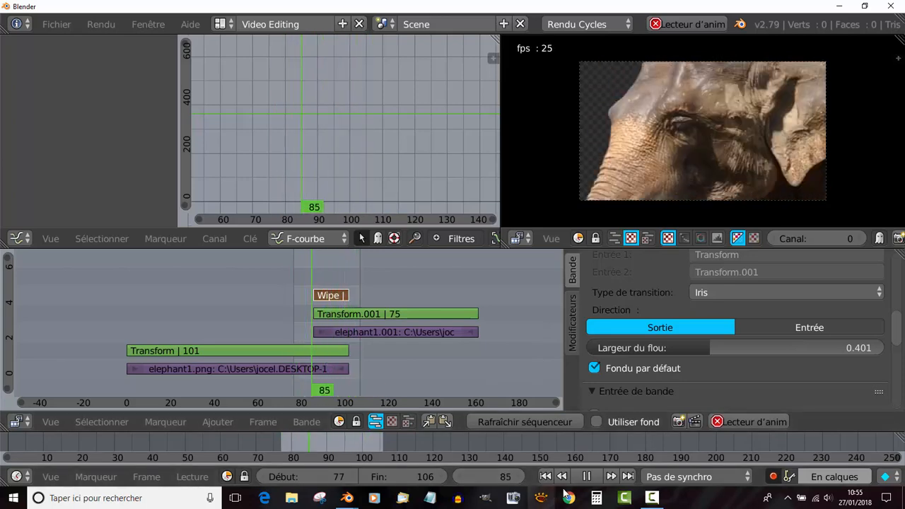
{"action": "left_click", "coordinate": [586, 477]}
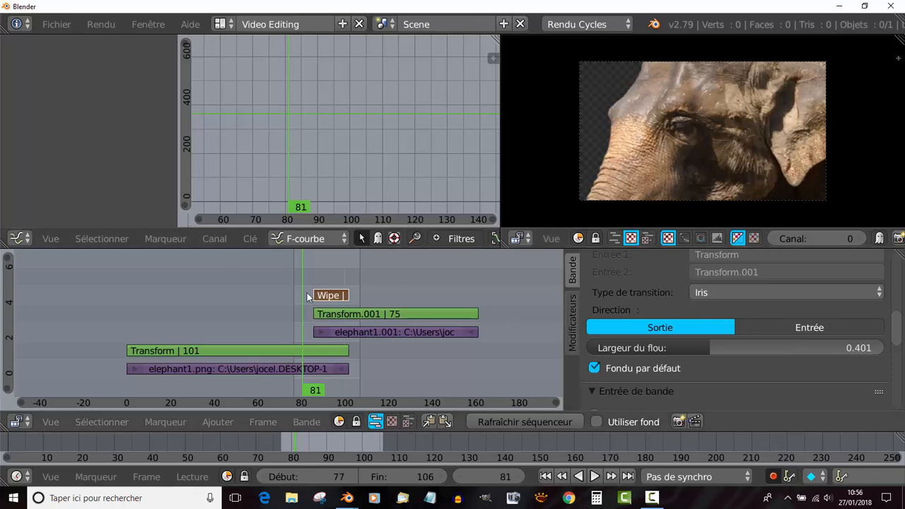
{"action": "key", "text": "alt+a"}
{"action": "key", "text": "alt+a"}
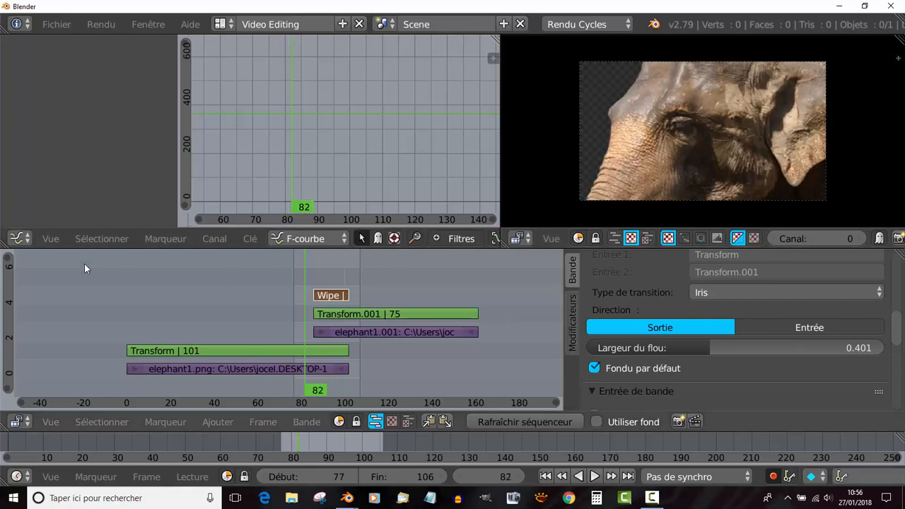
Switch the graph editor area to the Properties editor (Propriétés) to show the render settings
{"action": "left_click", "coordinate": [18, 238]}
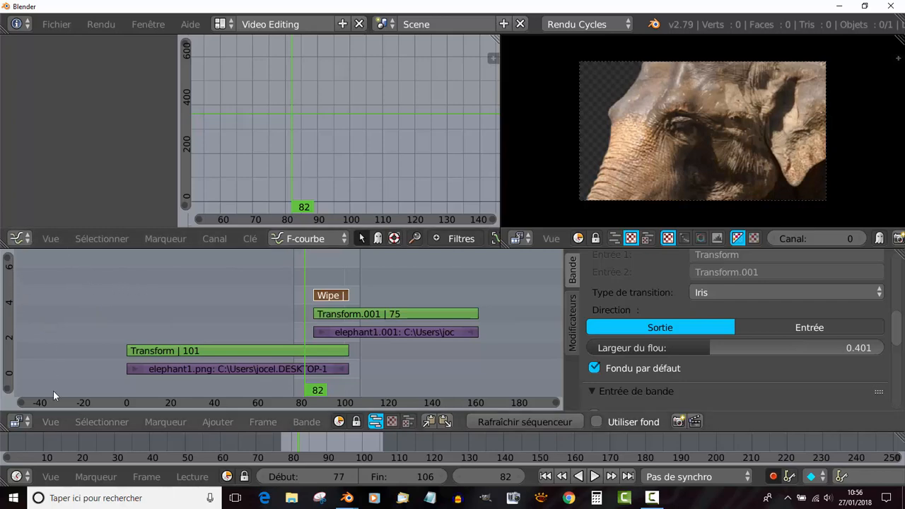
{"action": "left_click", "coordinate": [19, 238]}
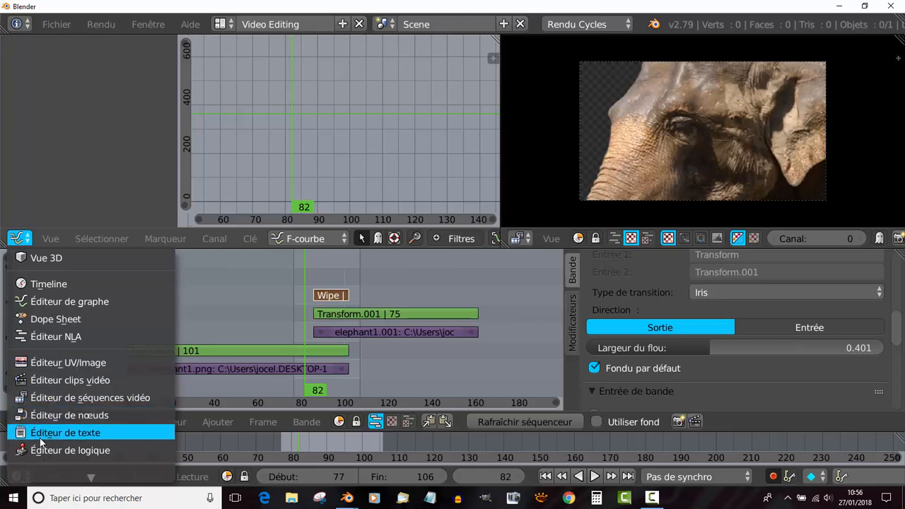
{"action": "scroll", "coordinate": [45, 359], "scroll_direction": "down", "scroll_amount": 5}
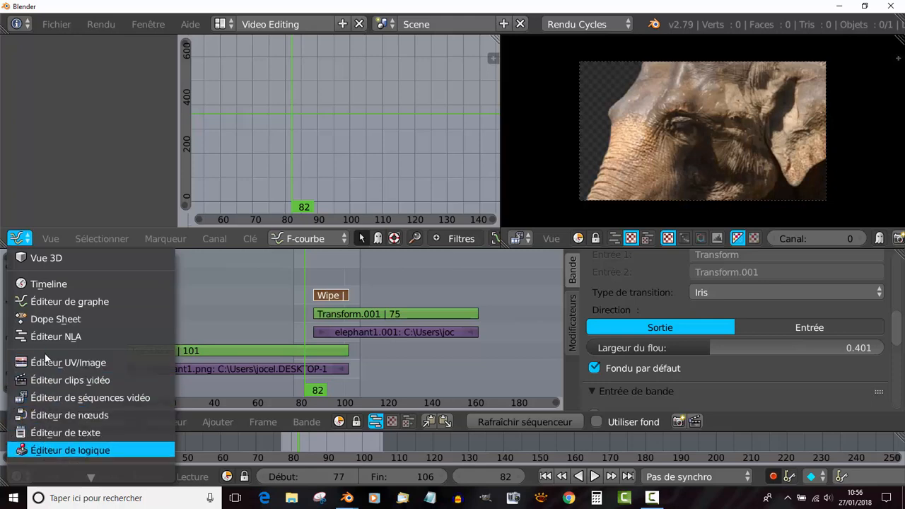
{"action": "scroll", "coordinate": [47, 359], "scroll_direction": "down", "scroll_amount": 5}
{"action": "scroll", "coordinate": [49, 364], "scroll_direction": "up", "scroll_amount": 15}
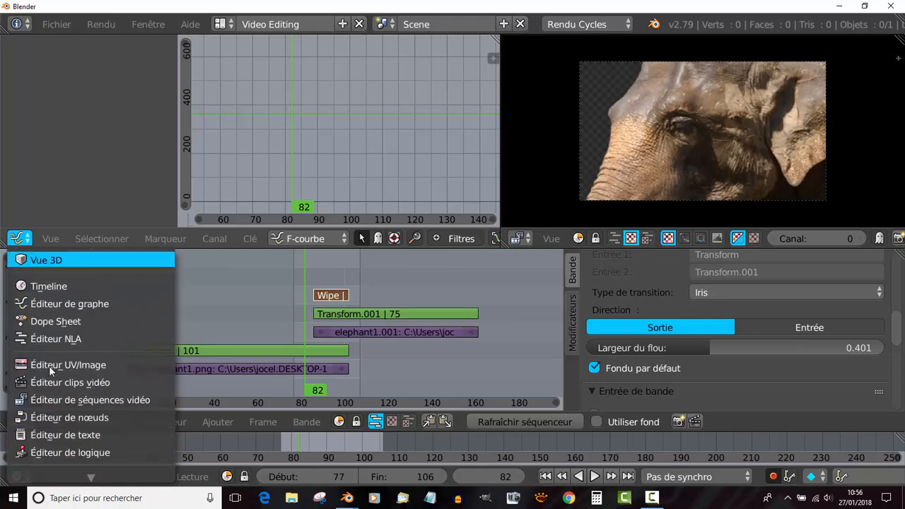
{"action": "scroll", "coordinate": [54, 416], "scroll_direction": "down", "scroll_amount": 2}
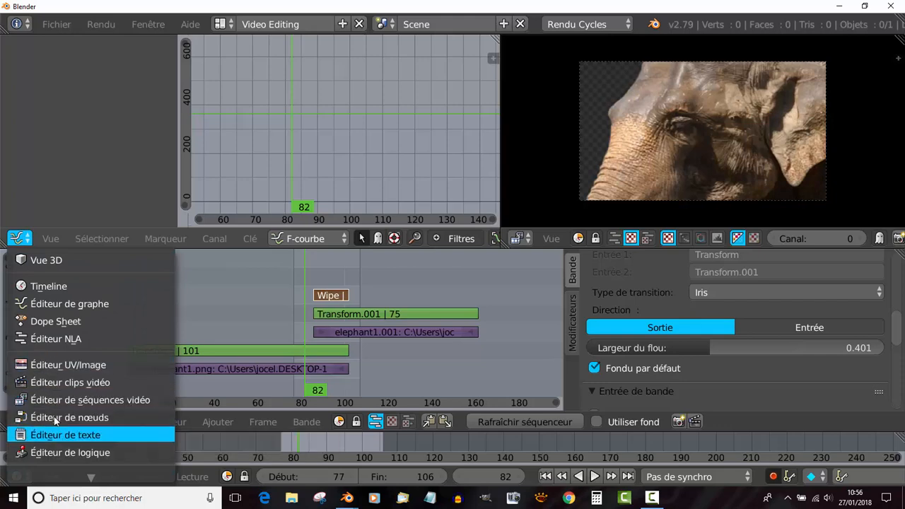
{"action": "scroll", "coordinate": [46, 403], "scroll_direction": "up", "scroll_amount": 2}
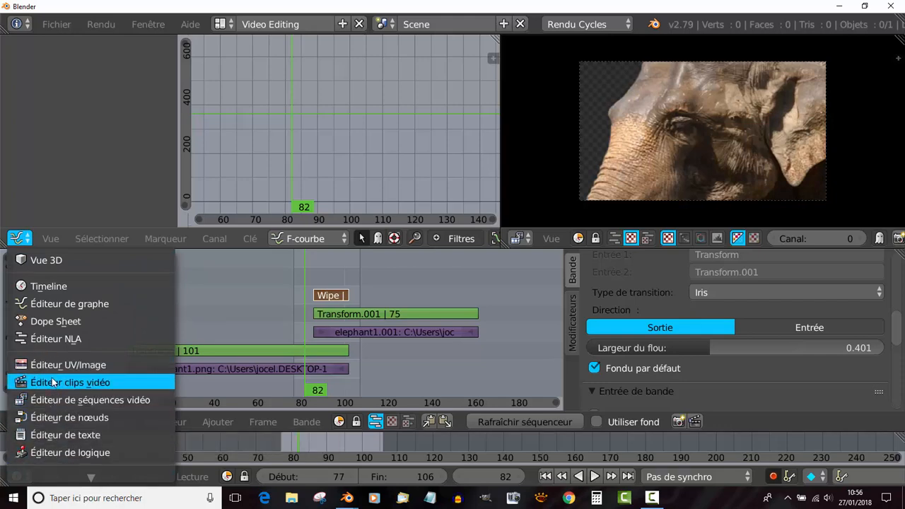
{"action": "scroll", "coordinate": [63, 404], "scroll_direction": "up", "scroll_amount": 1}
{"action": "scroll", "coordinate": [63, 404], "scroll_direction": "up", "scroll_amount": 3}
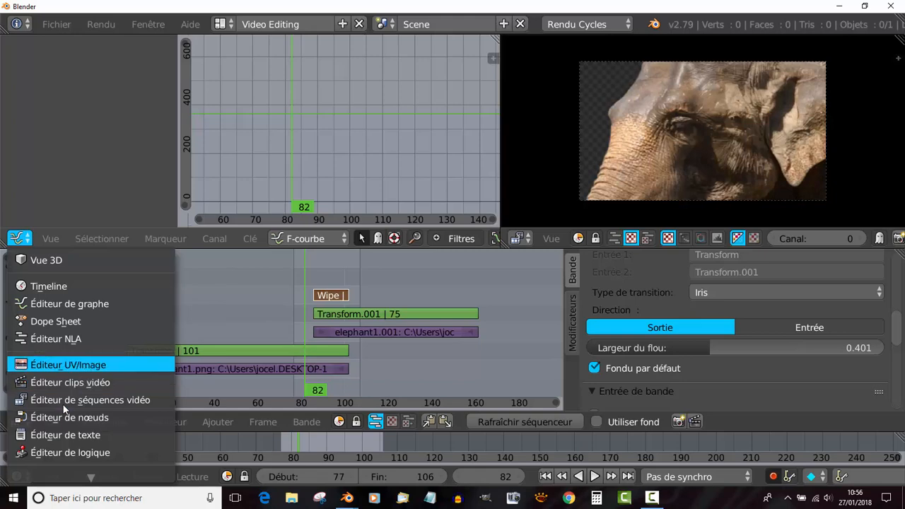
{"action": "scroll", "coordinate": [62, 404], "scroll_direction": "down", "scroll_amount": 6}
{"action": "scroll", "coordinate": [63, 402], "scroll_direction": "down", "scroll_amount": 5}
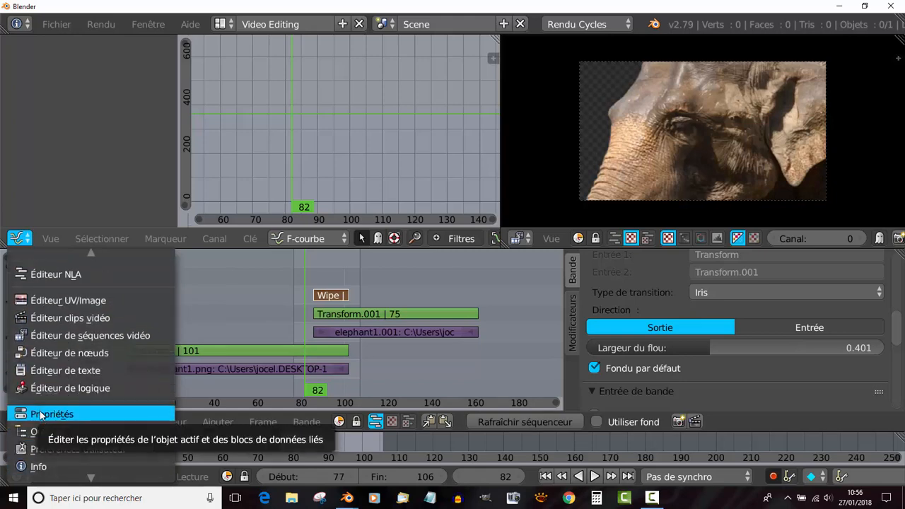
{"action": "left_click", "coordinate": [40, 415]}
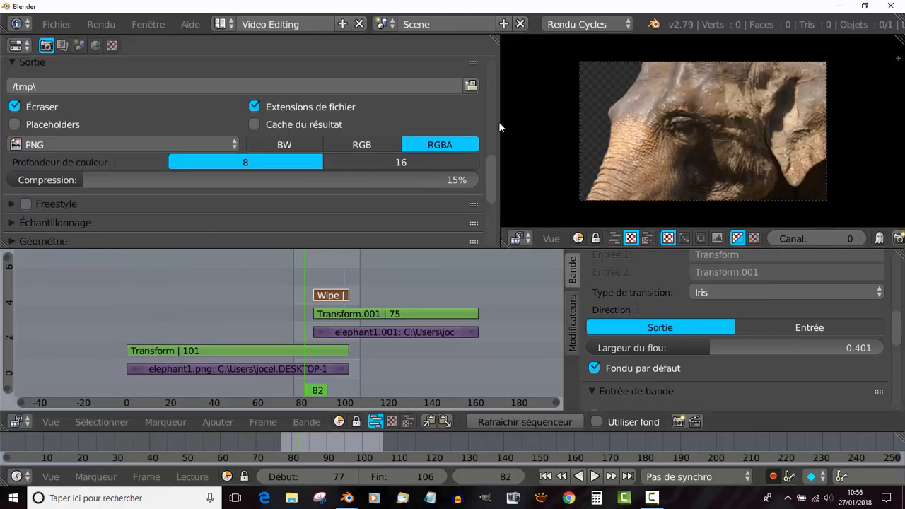
Narrow the Properties editor to give the preview more room, enlarge the preview image and show the Sortie output settings
{"action": "left_click_drag", "start_coordinate": [499, 124], "coordinate": [385, 131]}
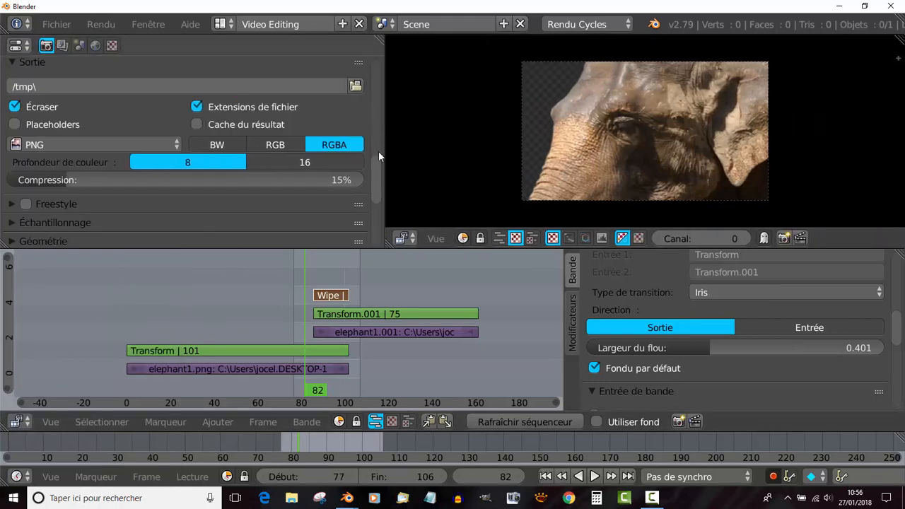
{"action": "mouse_move", "coordinate": [378, 179]}
{"action": "left_mouse_down"}
{"action": "mouse_move", "coordinate": [384, 149]}
{"action": "mouse_move", "coordinate": [381, 191]}
{"action": "mouse_move", "coordinate": [382, 181]}
{"action": "left_mouse_up"}
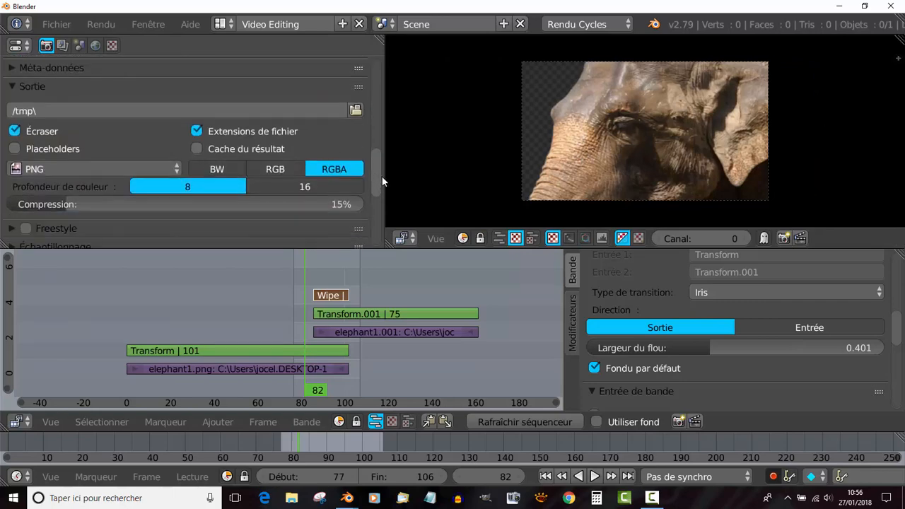
{"action": "scroll", "coordinate": [494, 211], "scroll_direction": "up", "scroll_amount": 1}
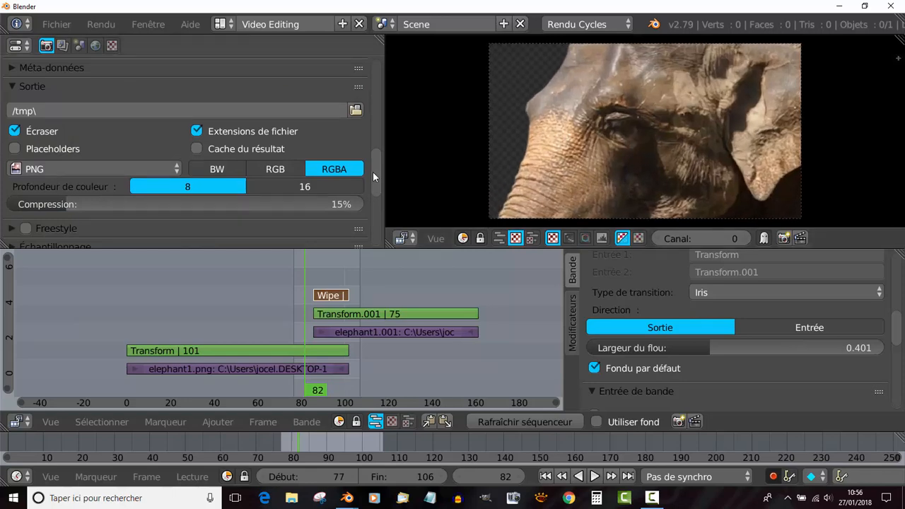
{"action": "mouse_move", "coordinate": [377, 177]}
{"action": "left_mouse_down"}
{"action": "mouse_move", "coordinate": [386, 109]}
{"action": "mouse_move", "coordinate": [377, 173]}
{"action": "left_mouse_up"}
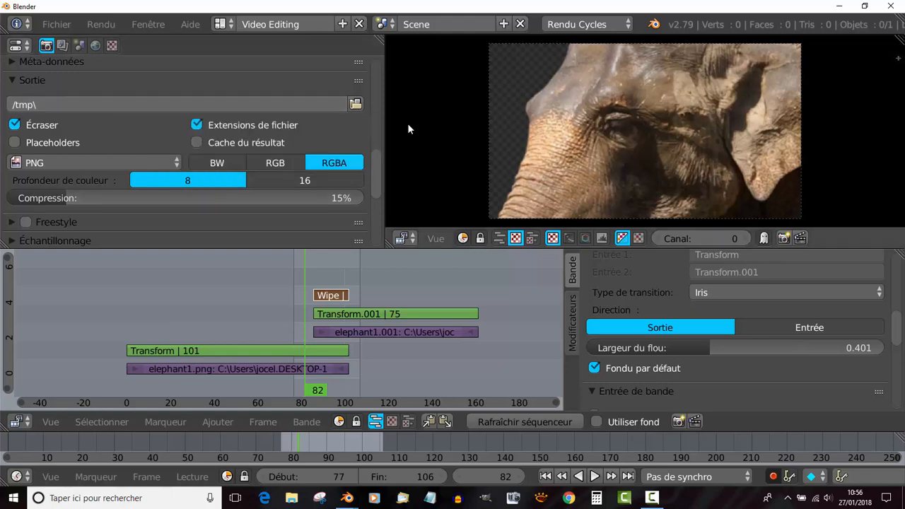
Set the render device (Périphérique) to GPU compute (Calculs GPU)
{"action": "left_click_drag", "start_coordinate": [376, 180], "coordinate": [387, 95]}
{"action": "left_click", "coordinate": [236, 121]}
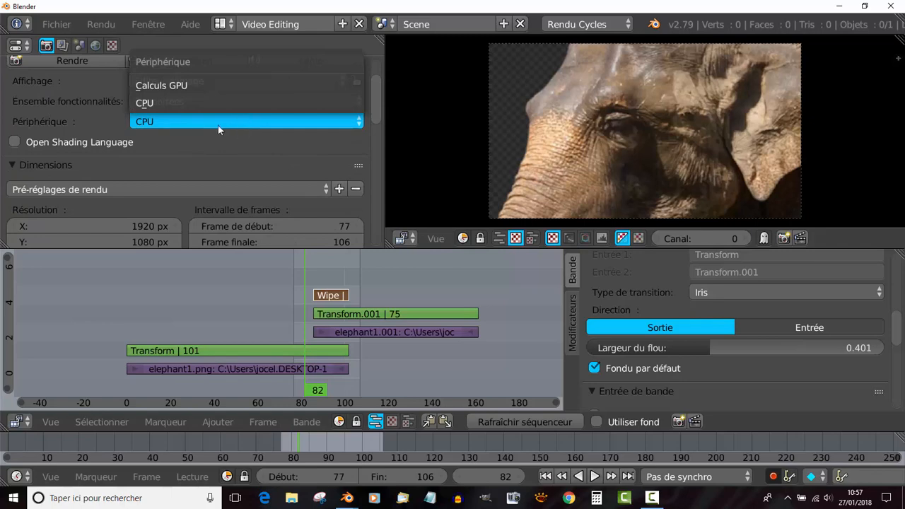
{"action": "left_click", "coordinate": [209, 85]}
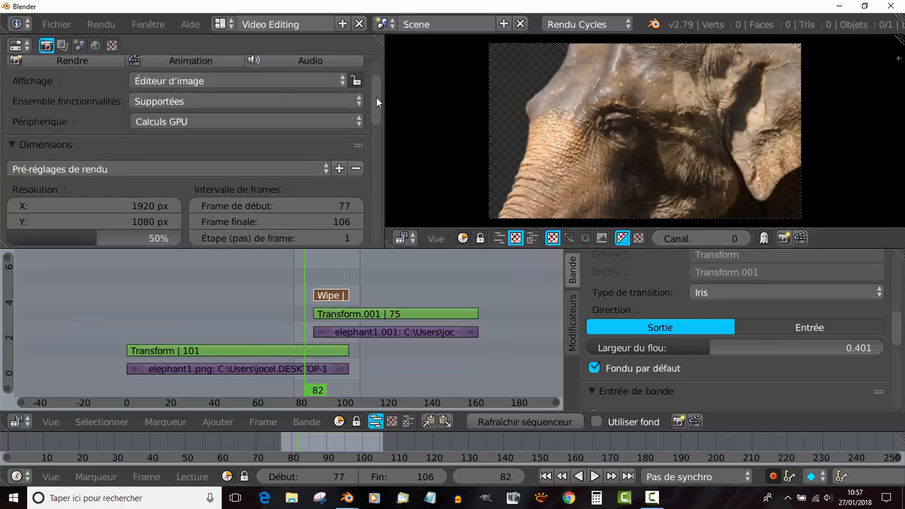
Replace the output path in the Sortie settings with the file name hhhhhhtt
{"action": "left_click_drag", "start_coordinate": [377, 98], "coordinate": [376, 121]}
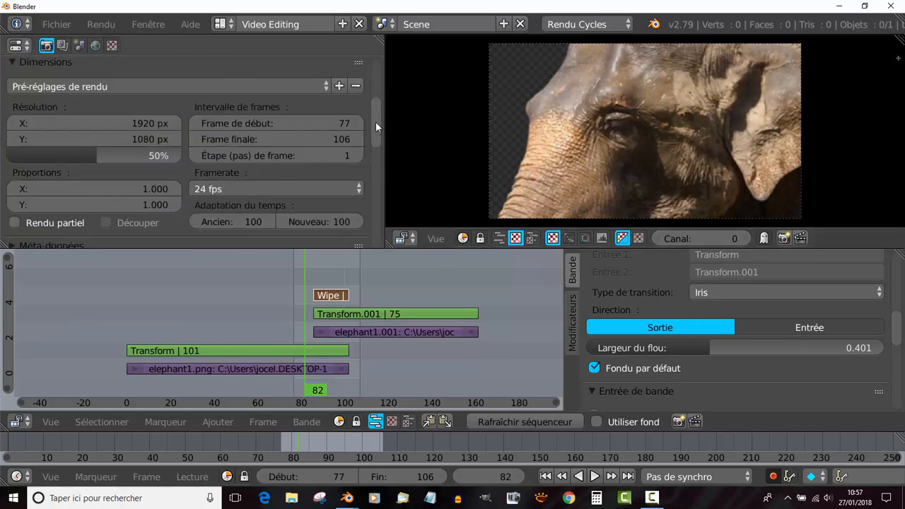
{"action": "scroll", "coordinate": [211, 198], "scroll_direction": "down", "scroll_amount": 3}
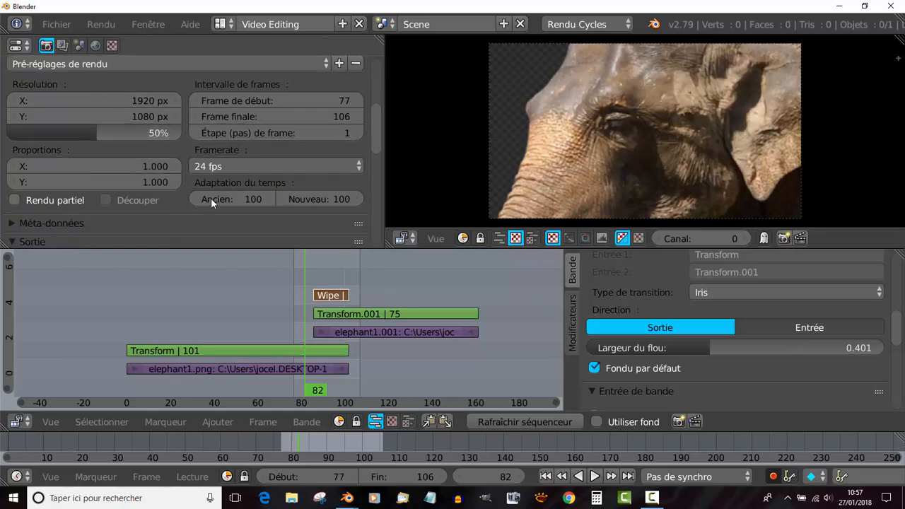
{"action": "scroll", "coordinate": [263, 161], "scroll_direction": "down", "scroll_amount": 1}
{"action": "scroll", "coordinate": [263, 160], "scroll_direction": "down", "scroll_amount": 2}
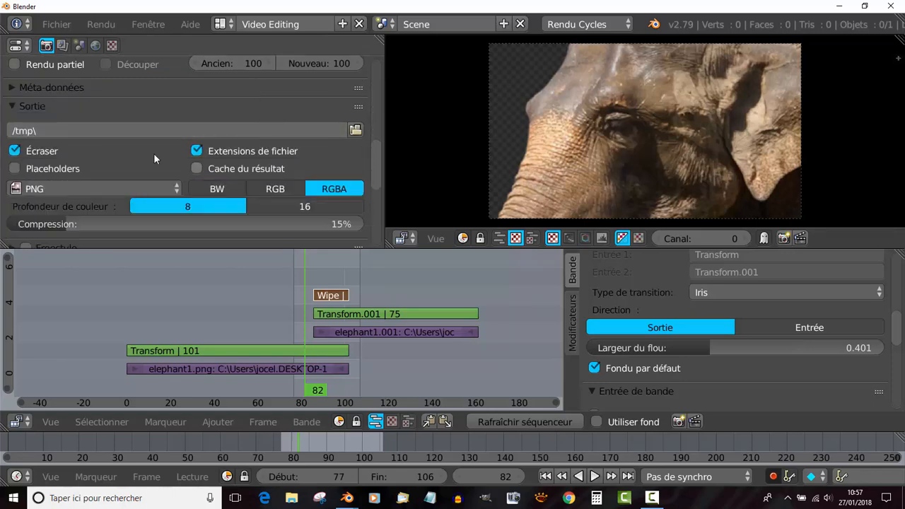
{"action": "left_click", "coordinate": [99, 131]}
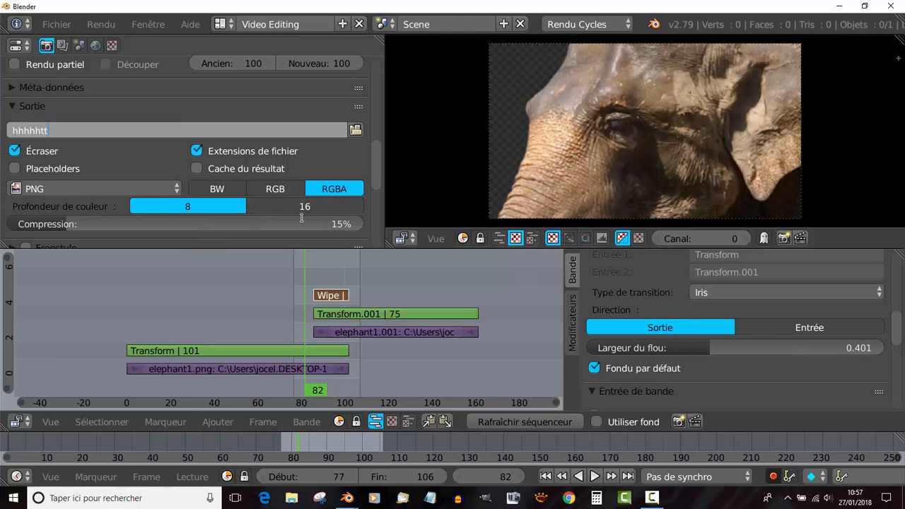
{"action": "left_click", "coordinate": [59, 188]}
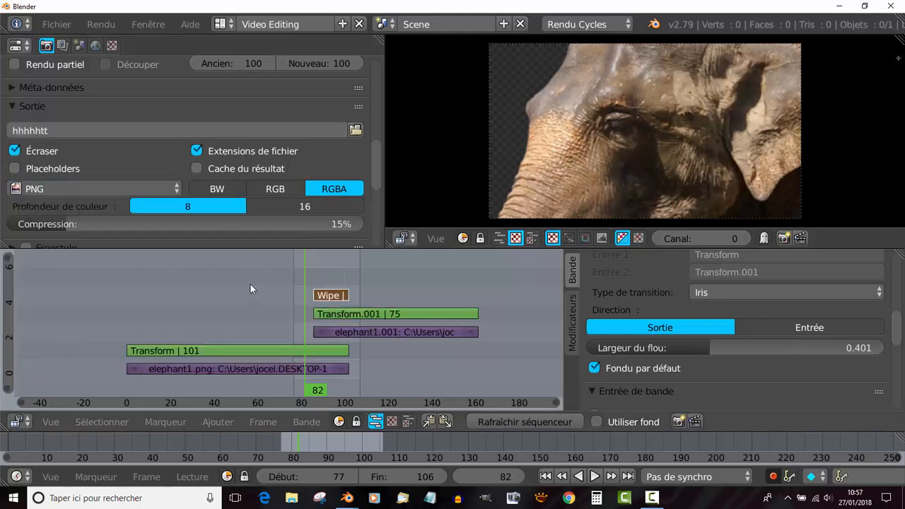
Set the output file format to Vidéo FFmpeg and the encoding container (Conteneur) to MPEG-4
{"action": "left_click", "coordinate": [92, 184]}
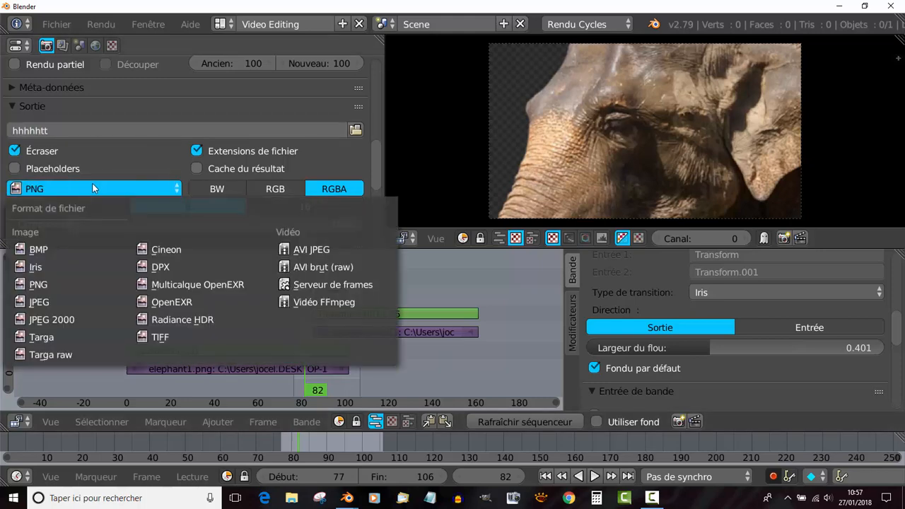
{"action": "left_click", "coordinate": [312, 302]}
{"action": "scroll", "coordinate": [369, 174], "scroll_direction": "down", "scroll_amount": 4}
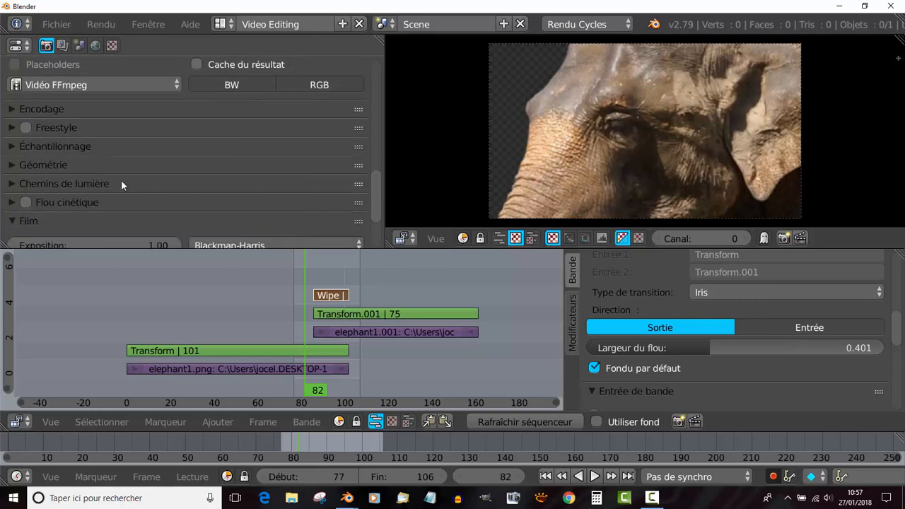
{"action": "left_click", "coordinate": [17, 108]}
{"action": "left_click", "coordinate": [102, 154]}
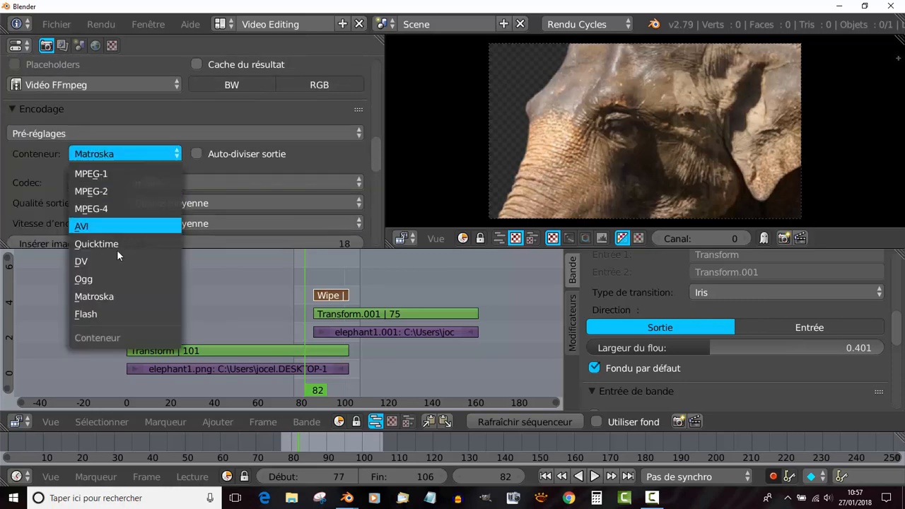
{"action": "left_click", "coordinate": [91, 209]}
Review the resolution, frame range, frame rate, animation render and Sortie settings before rendering
{"action": "left_click_drag", "start_coordinate": [374, 150], "coordinate": [388, 122]}
{"action": "scroll", "coordinate": [275, 138], "scroll_direction": "up", "scroll_amount": 4}
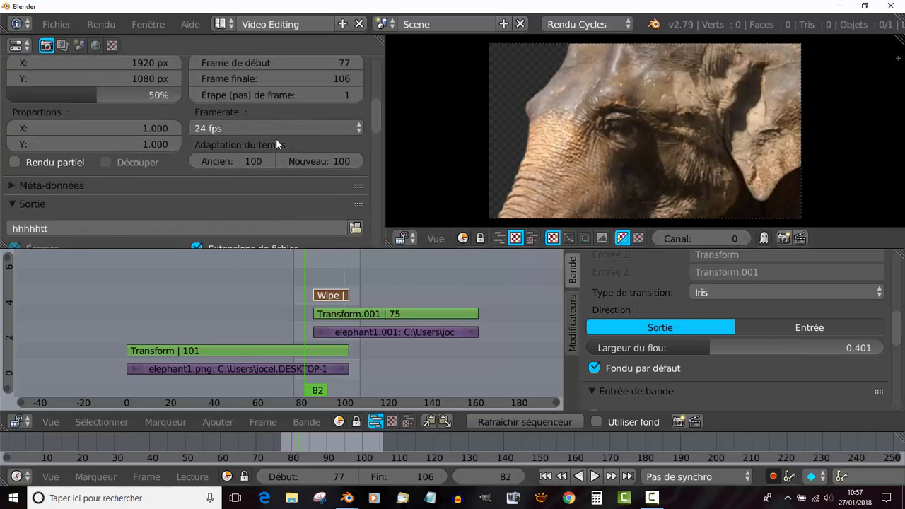
{"action": "scroll", "coordinate": [276, 139], "scroll_direction": "up", "scroll_amount": 1}
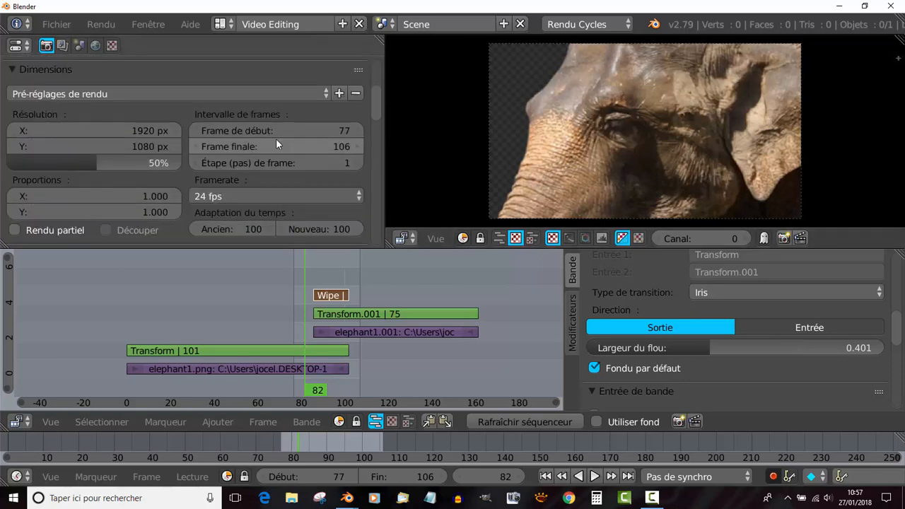
{"action": "left_click", "coordinate": [127, 94]}
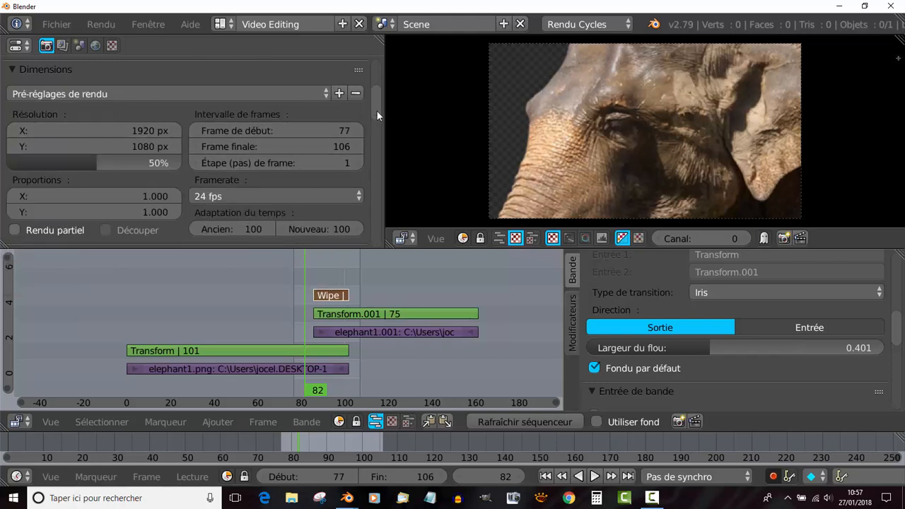
{"action": "scroll", "coordinate": [377, 111], "scroll_direction": "down", "scroll_amount": 2}
{"action": "left_click_drag", "start_coordinate": [377, 112], "coordinate": [382, 57]}
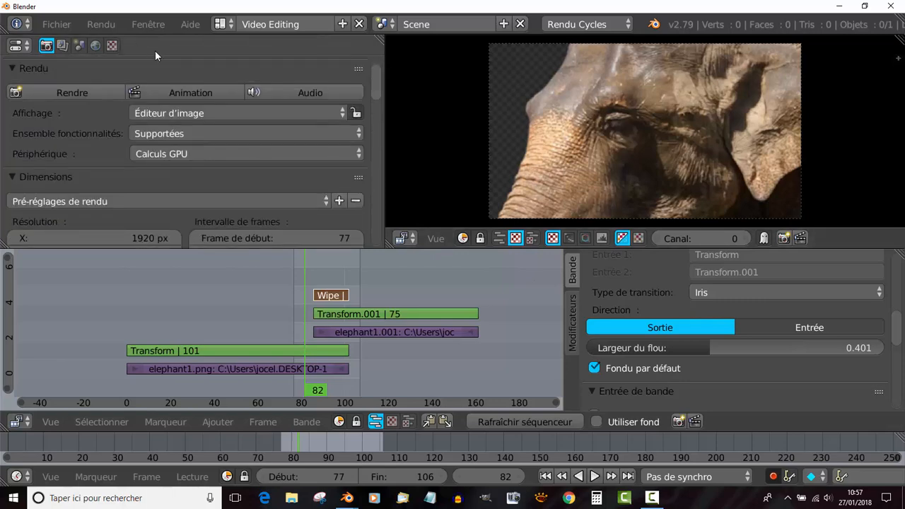
{"action": "scroll", "coordinate": [202, 66], "scroll_direction": "up", "scroll_amount": 2}
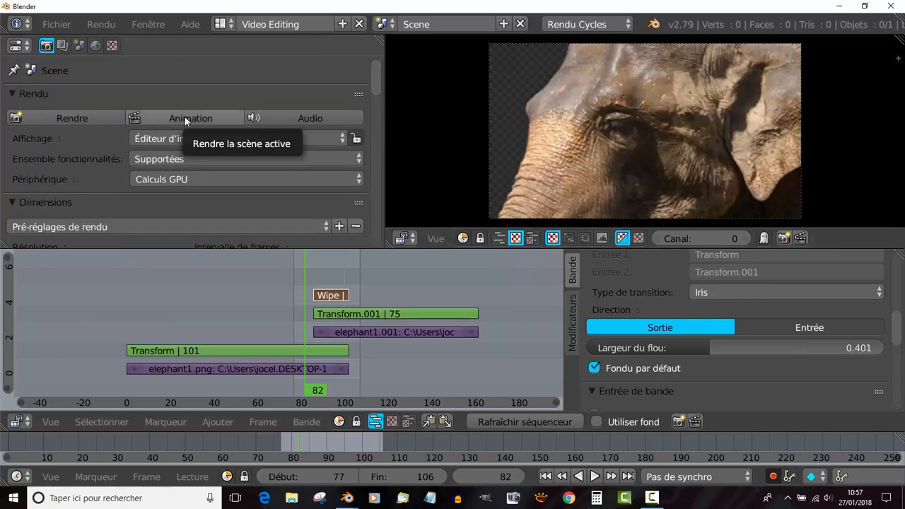
{"action": "scroll", "coordinate": [184, 137], "scroll_direction": "down", "scroll_amount": 6}
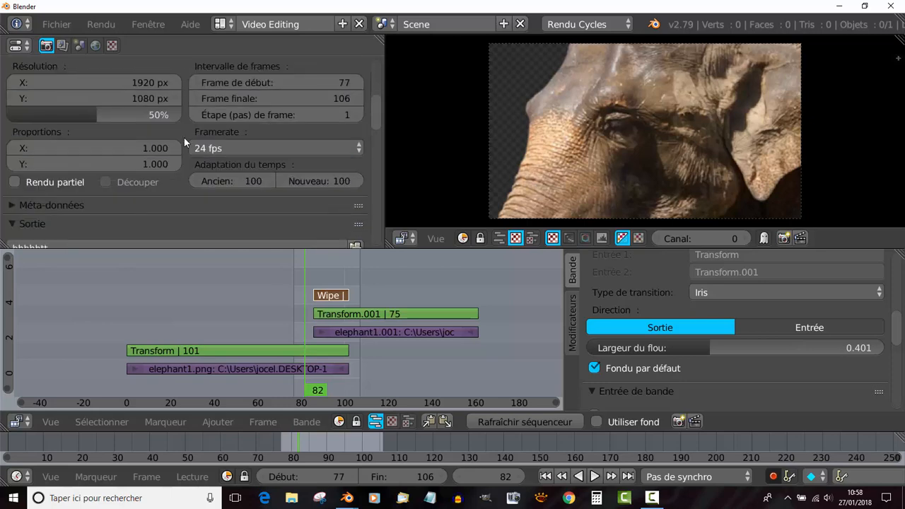
{"action": "scroll", "coordinate": [184, 137], "scroll_direction": "down", "scroll_amount": 4}
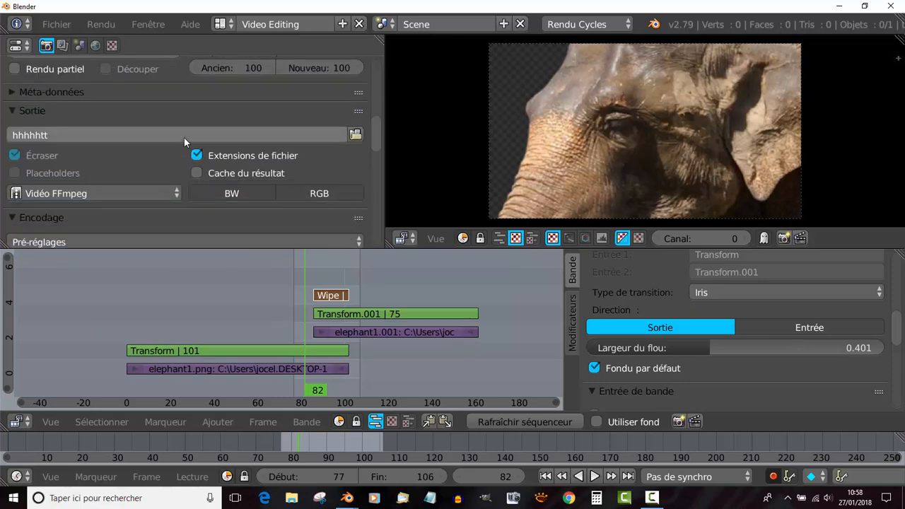
Try to render the animation, leave the render view and briefly play the transition range in the sequencer
{"action": "scroll", "coordinate": [184, 137], "scroll_direction": "up", "scroll_amount": 10}
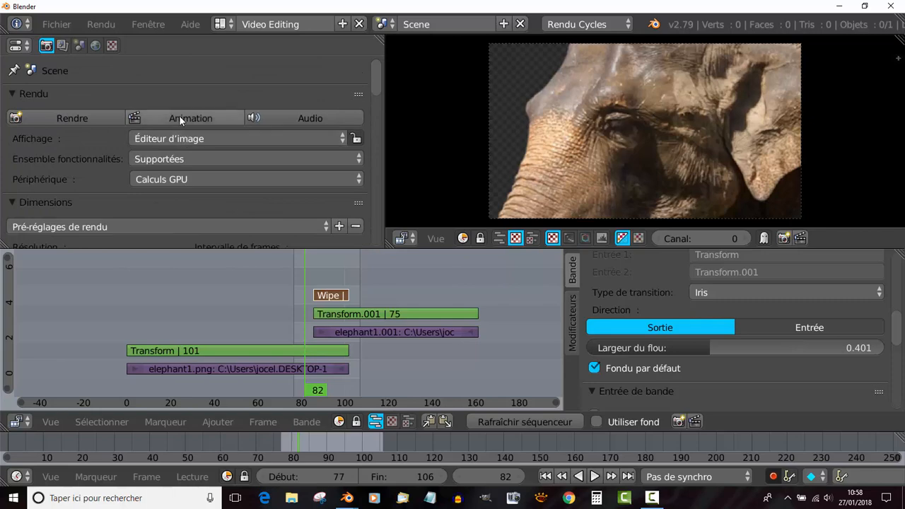
{"action": "left_click", "coordinate": [179, 115]}
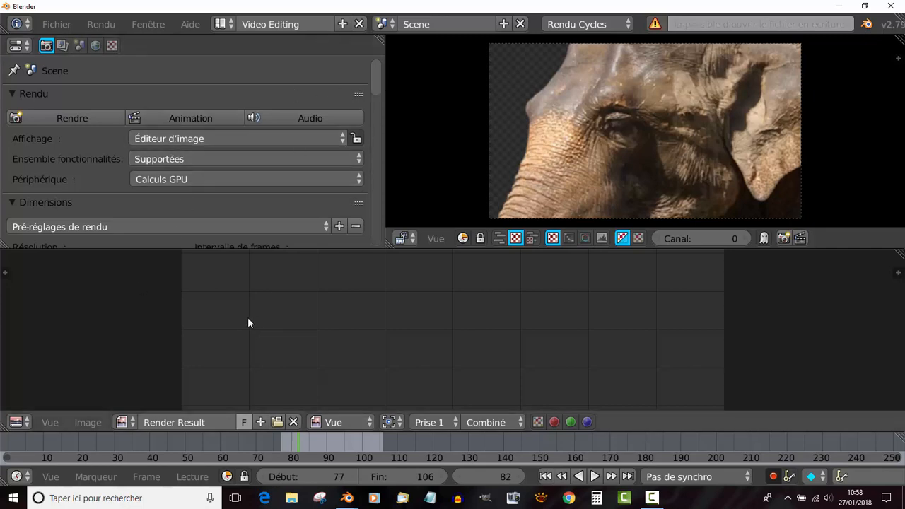
{"action": "key", "text": "Escape"}
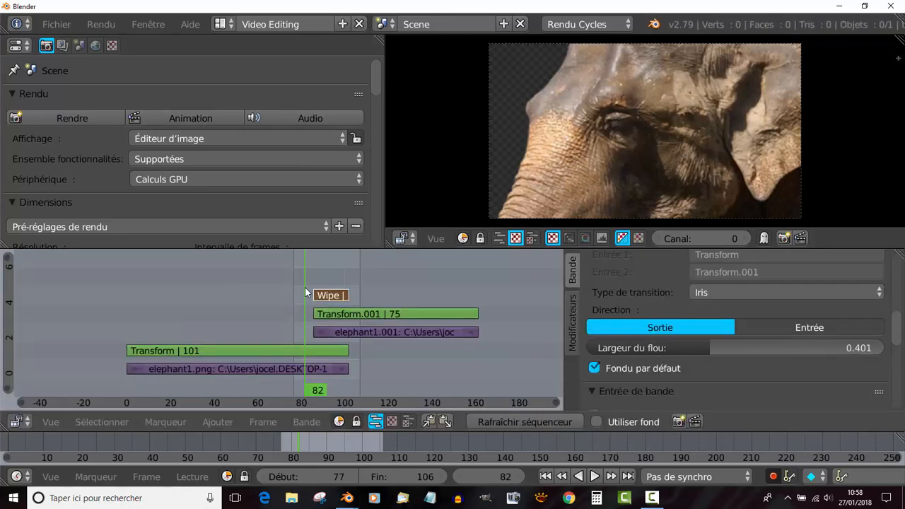
{"action": "key", "text": "alt+a"}
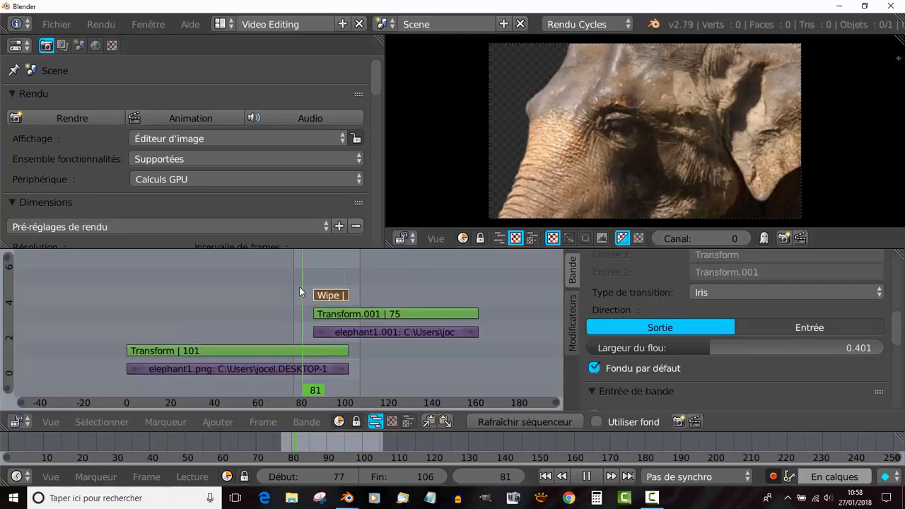
{"action": "key", "text": "Escape"}
Choose the desktop (Bureau) as the output folder for the hhhhhhtt video file and accept it
{"action": "scroll", "coordinate": [190, 187], "scroll_direction": "down", "scroll_amount": 3}
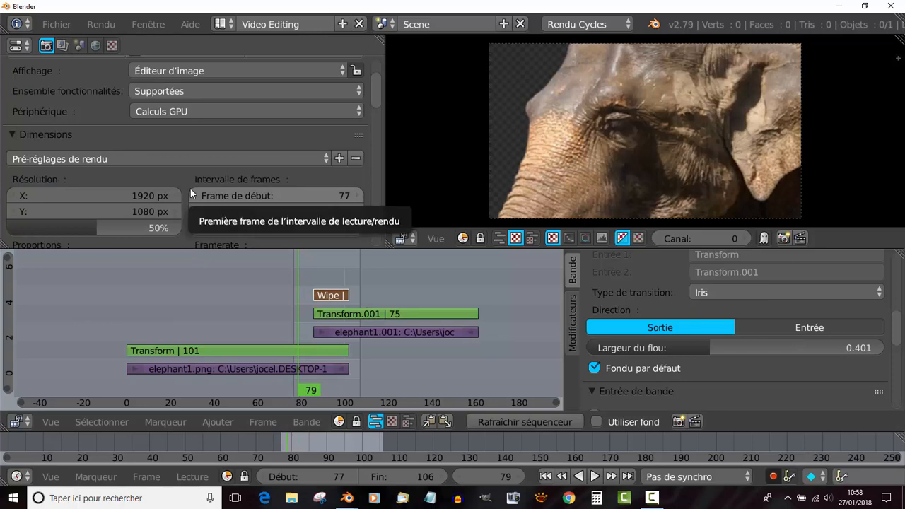
{"action": "scroll", "coordinate": [173, 177], "scroll_direction": "down", "scroll_amount": 4}
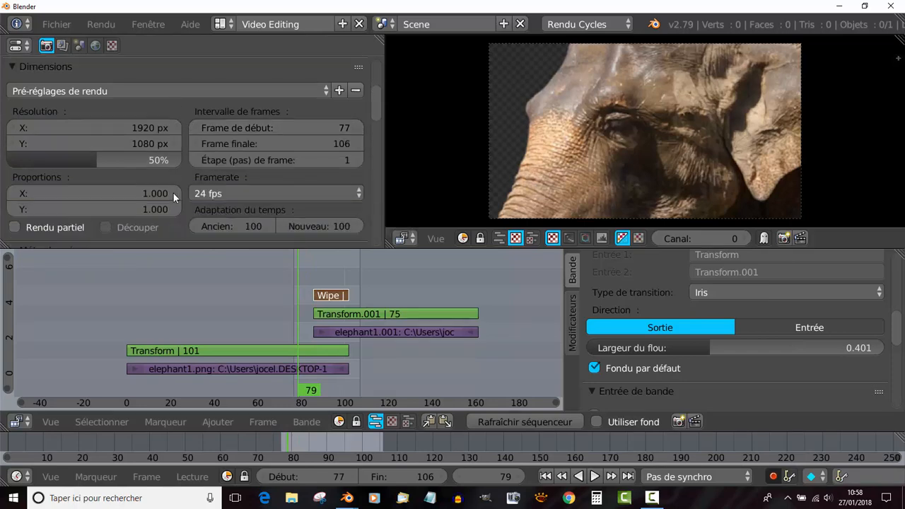
{"action": "scroll", "coordinate": [174, 193], "scroll_direction": "down", "scroll_amount": 5}
{"action": "scroll", "coordinate": [173, 194], "scroll_direction": "down", "scroll_amount": 2}
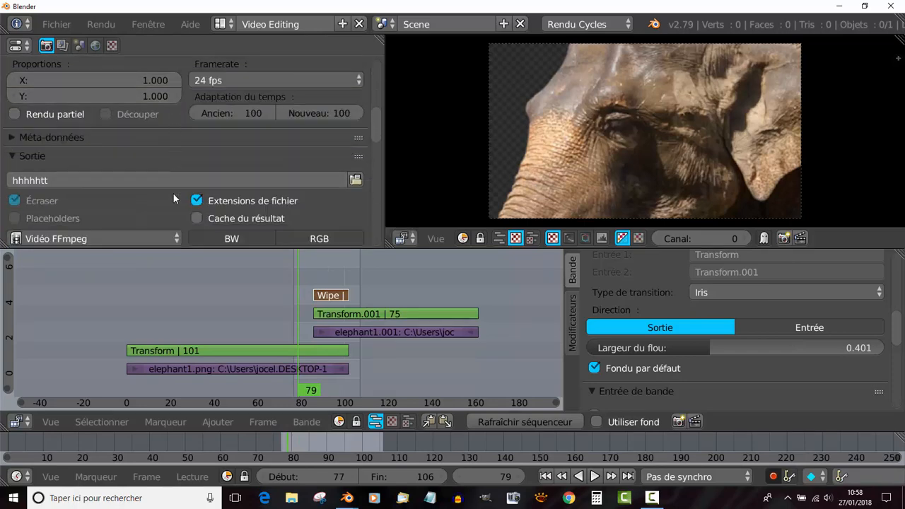
{"action": "left_click", "coordinate": [355, 180]}
{"action": "scroll", "coordinate": [44, 129], "scroll_direction": "down", "scroll_amount": 3}
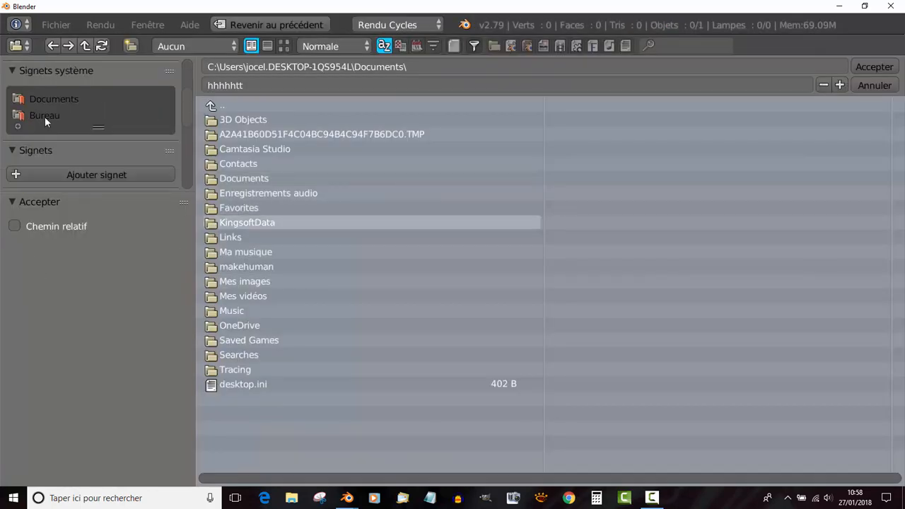
{"action": "left_click", "coordinate": [44, 116]}
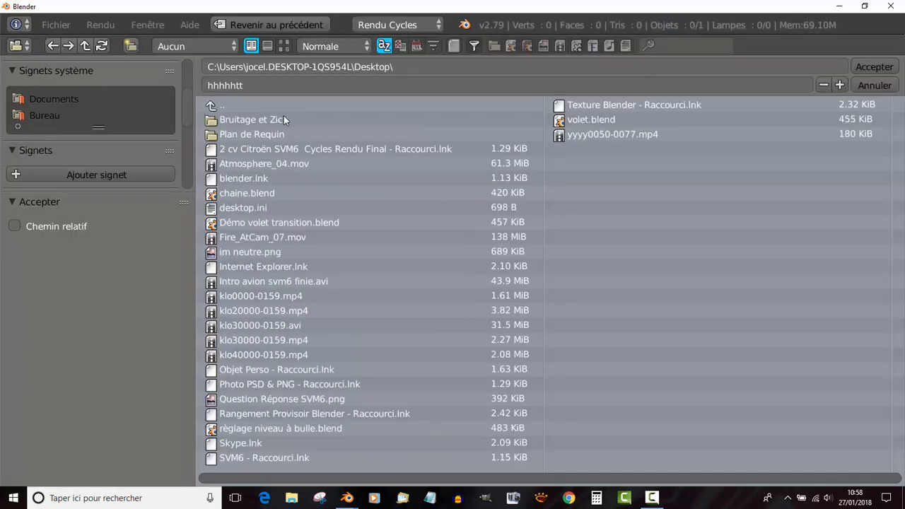
{"action": "left_click", "coordinate": [871, 66]}
Render the animation and enlarge the render result area so the whole elephant image can be seen
{"action": "scroll", "coordinate": [273, 155], "scroll_direction": "up", "scroll_amount": 5}
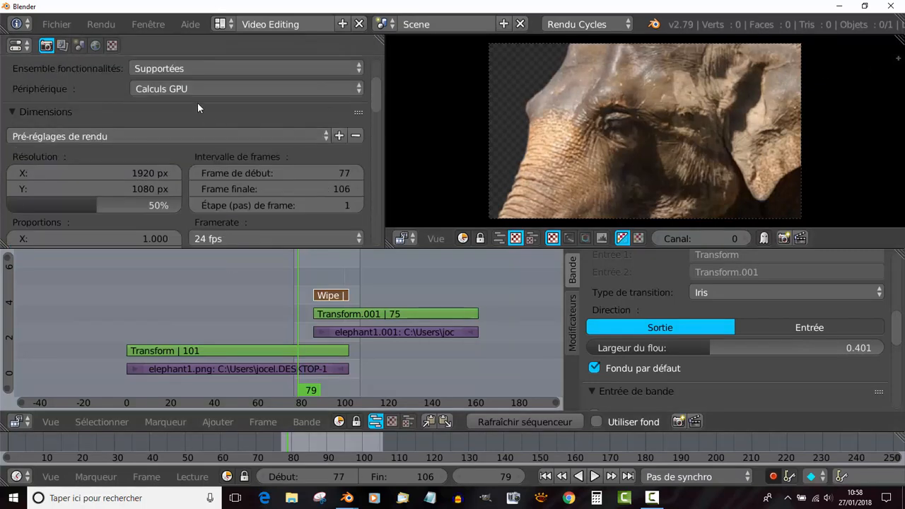
{"action": "scroll", "coordinate": [184, 75], "scroll_direction": "up", "scroll_amount": 3}
{"action": "left_click", "coordinate": [190, 118]}
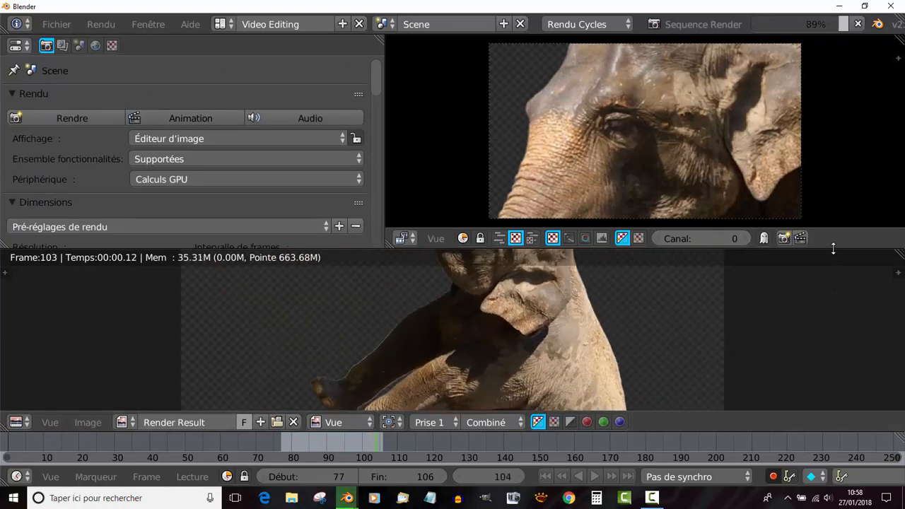
{"action": "left_click_drag", "start_coordinate": [834, 249], "coordinate": [834, 177]}
{"action": "scroll", "coordinate": [823, 260], "scroll_direction": "up", "scroll_amount": 4}
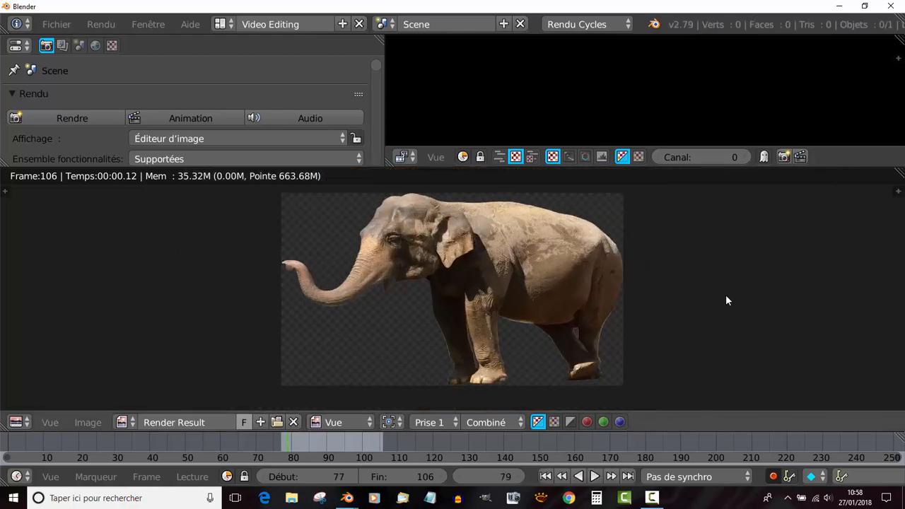
Play the rendered video in the external media player, move its window aside and close it
{"action": "key", "text": "ctrl+F11"}
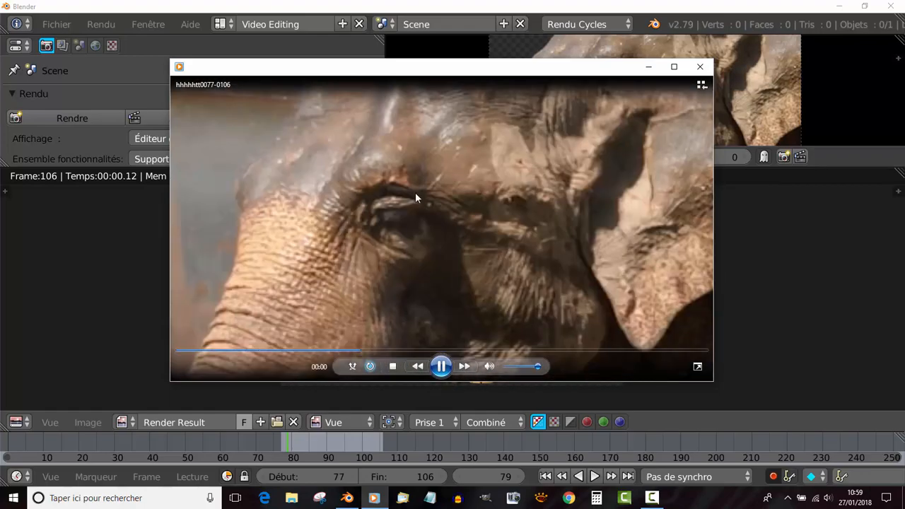
{"action": "left_click_drag", "start_coordinate": [467, 66], "coordinate": [427, 107]}
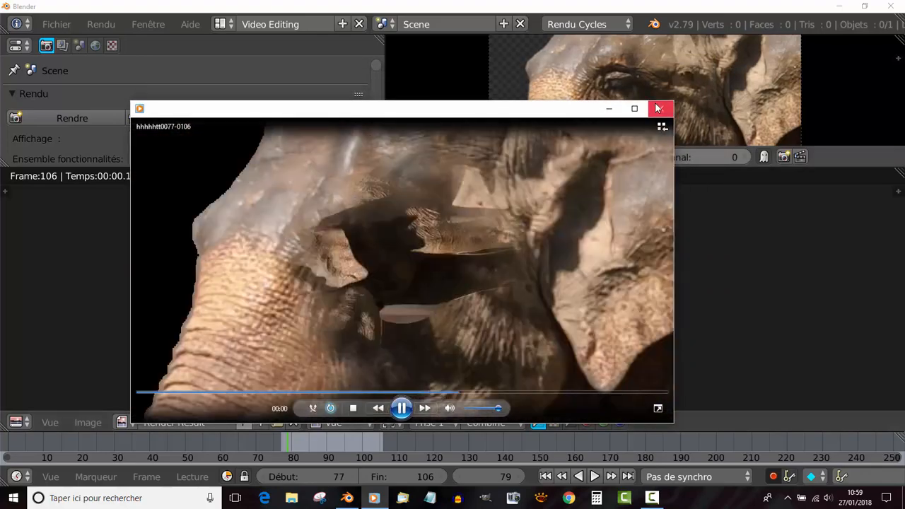
{"action": "left_click", "coordinate": [657, 108]}
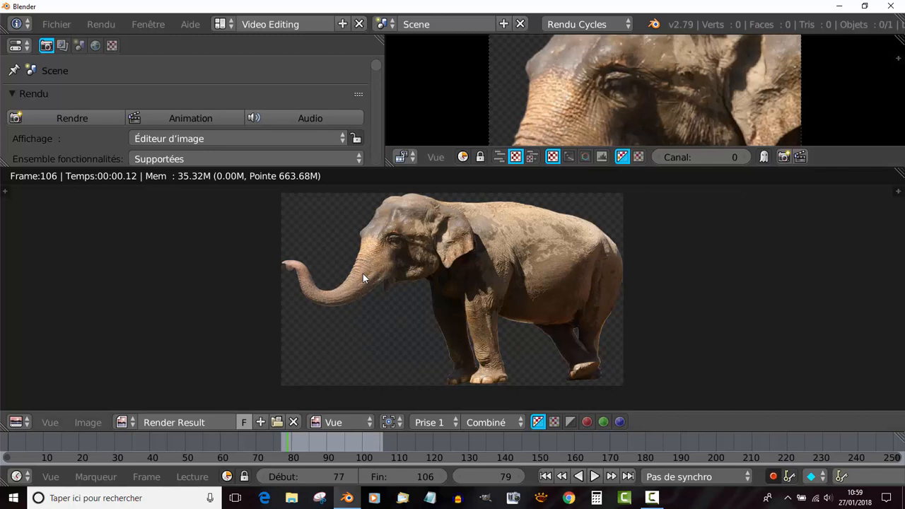
Return from the render result to the sequencer, narrow its strip properties sidebar and fit all strips in view
{"action": "key", "text": "Escape"}
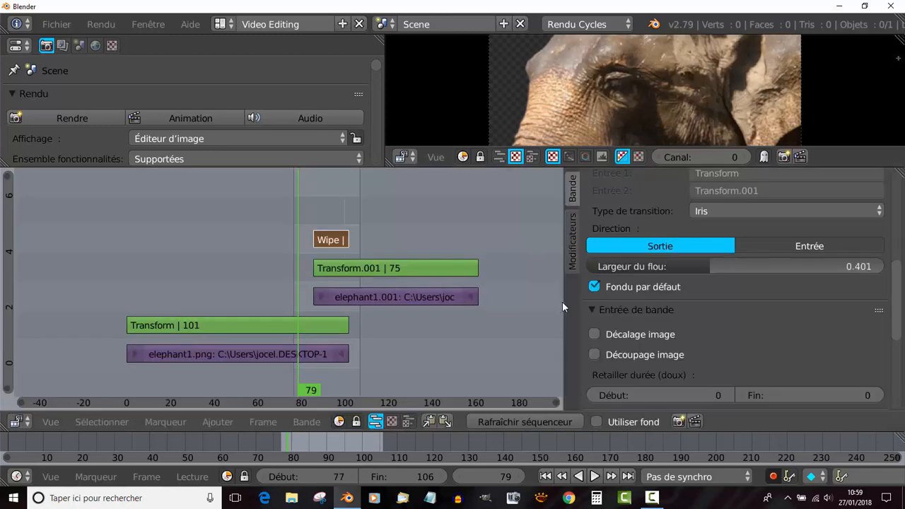
{"action": "left_click_drag", "start_coordinate": [577, 298], "coordinate": [713, 287]}
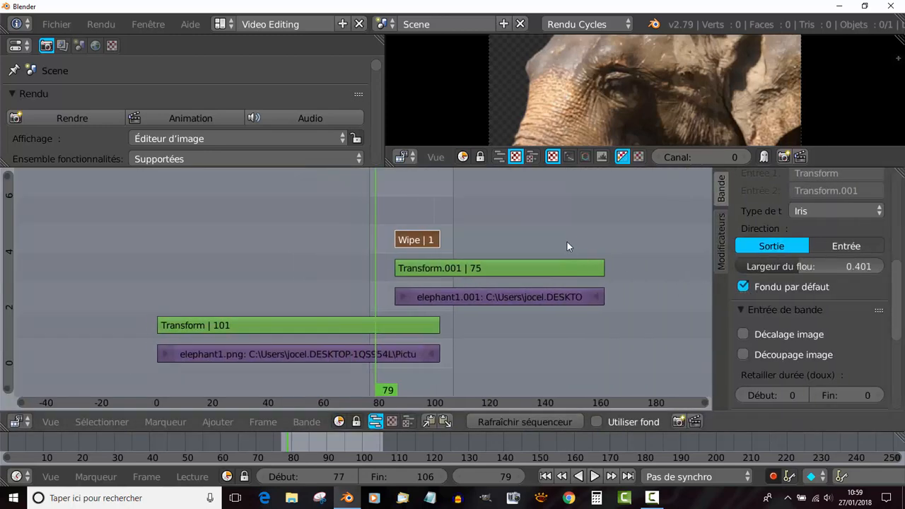
{"action": "key", "text": "Home"}
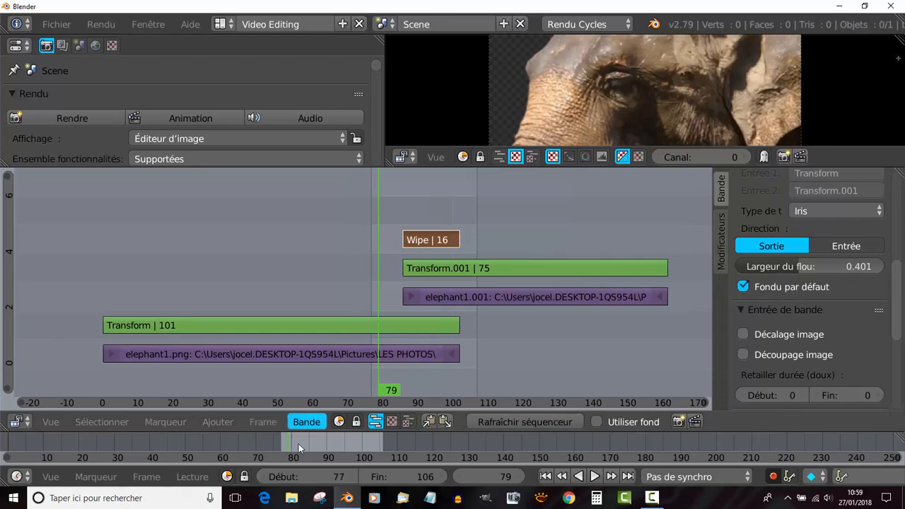
Set the animation range to start at frame 0 and end at frame 160
{"action": "left_click", "coordinate": [328, 478]}
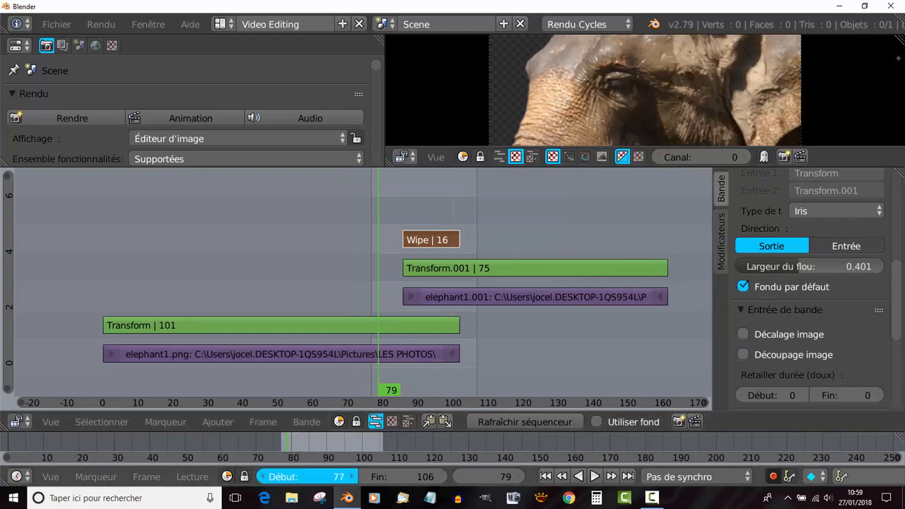
{"action": "type", "text": "0"}
{"action": "key", "text": "Return"}
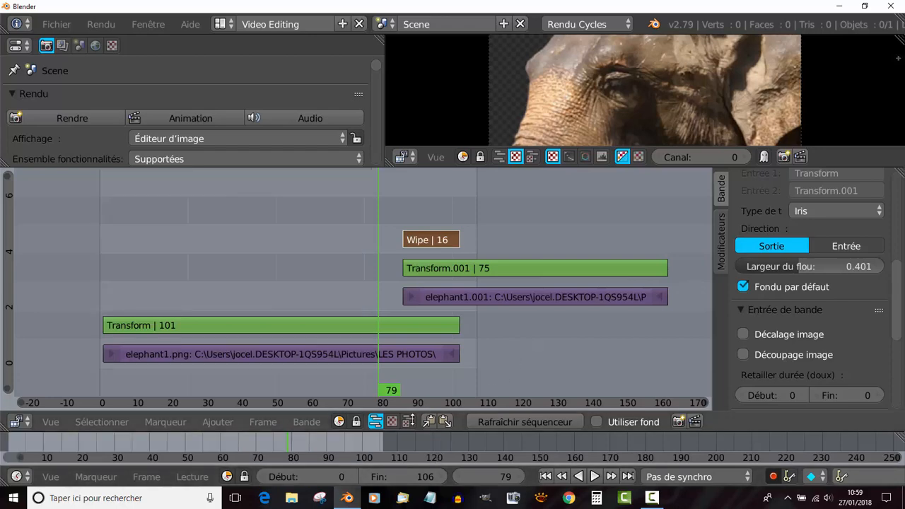
{"action": "mouse_move", "coordinate": [403, 477]}
{"action": "left_mouse_down"}
{"action": "mouse_move", "coordinate": [459, 477]}
{"action": "mouse_move", "coordinate": [420, 477]}
{"action": "left_mouse_up"}
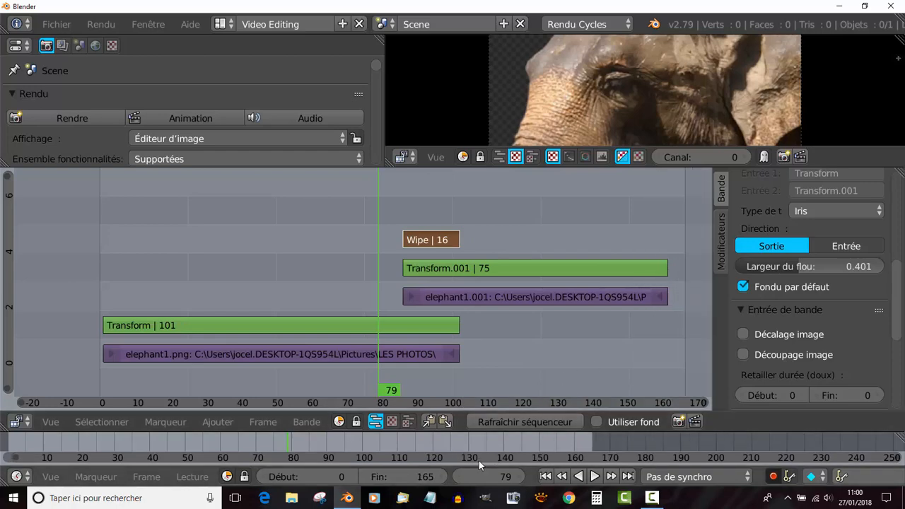
{"action": "left_click", "coordinate": [366, 480]}
{"action": "left_click", "coordinate": [366, 481]}
{"action": "left_click", "coordinate": [366, 481]}
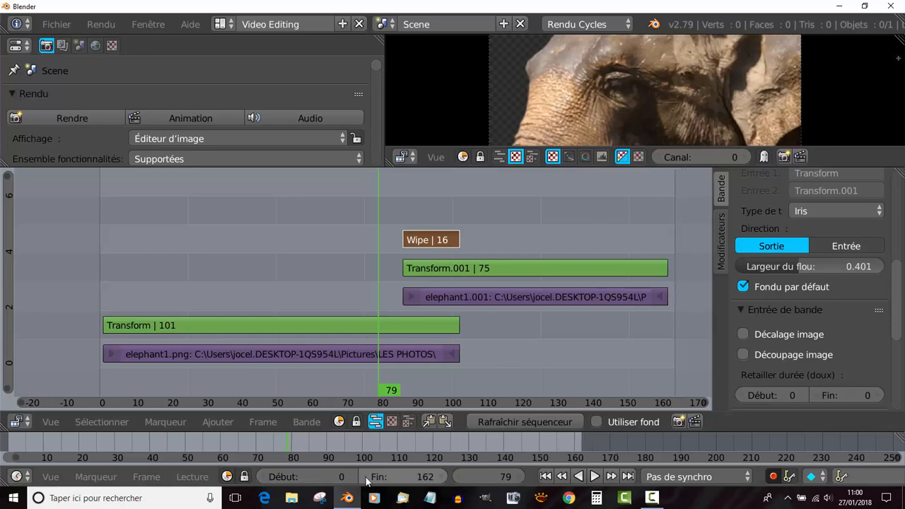
{"action": "left_click", "coordinate": [366, 481]}
{"action": "left_click", "coordinate": [366, 480]}
Add a Color (Couleur) effect strip at frame 0 and stretch it to the end of the second clip on channel 6, above the Wipe
{"action": "scroll", "coordinate": [488, 256], "scroll_direction": "down", "scroll_amount": 1}
{"action": "scroll", "coordinate": [490, 256], "scroll_direction": "down", "scroll_amount": 1}
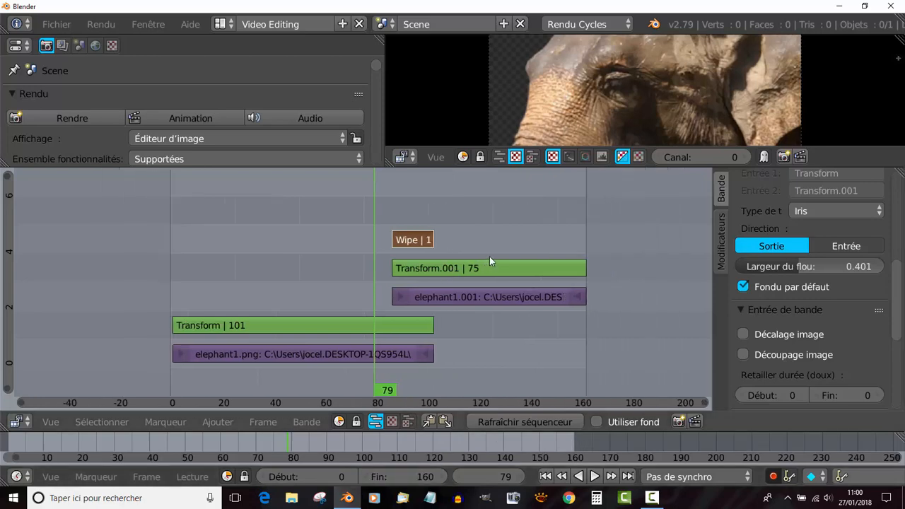
{"action": "scroll", "coordinate": [494, 265], "scroll_direction": "down", "scroll_amount": 1}
{"action": "left_click_drag", "start_coordinate": [370, 231], "coordinate": [327, 235]}
{"action": "left_click", "coordinate": [188, 215]}
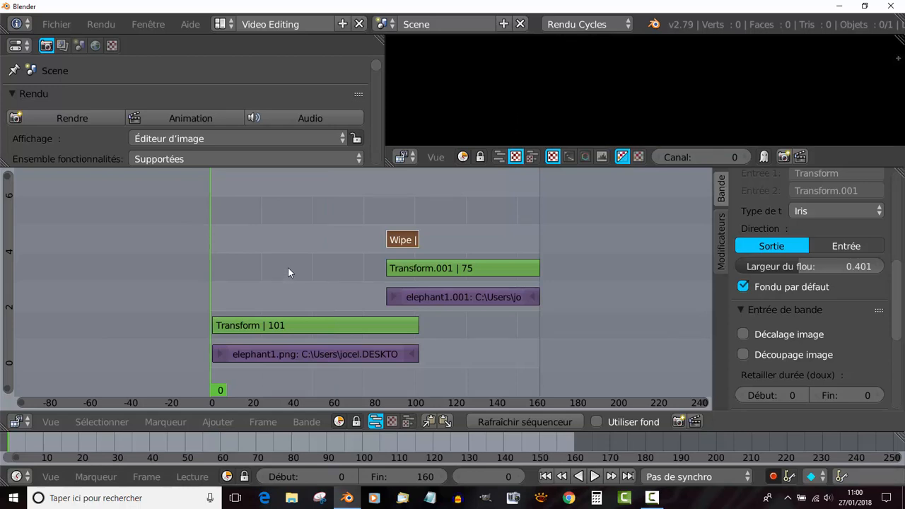
{"action": "left_click", "coordinate": [218, 422]}
{"action": "mouse_move", "coordinate": [240, 307]}
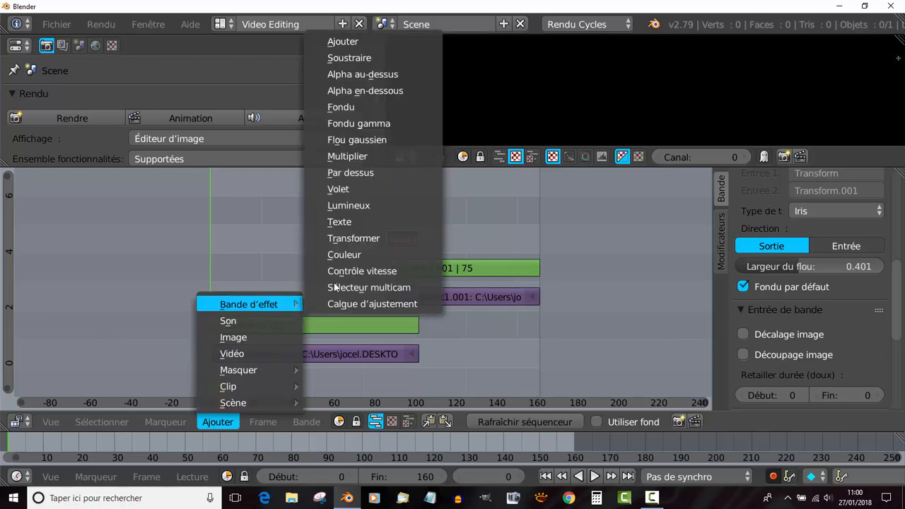
{"action": "left_click", "coordinate": [341, 254]}
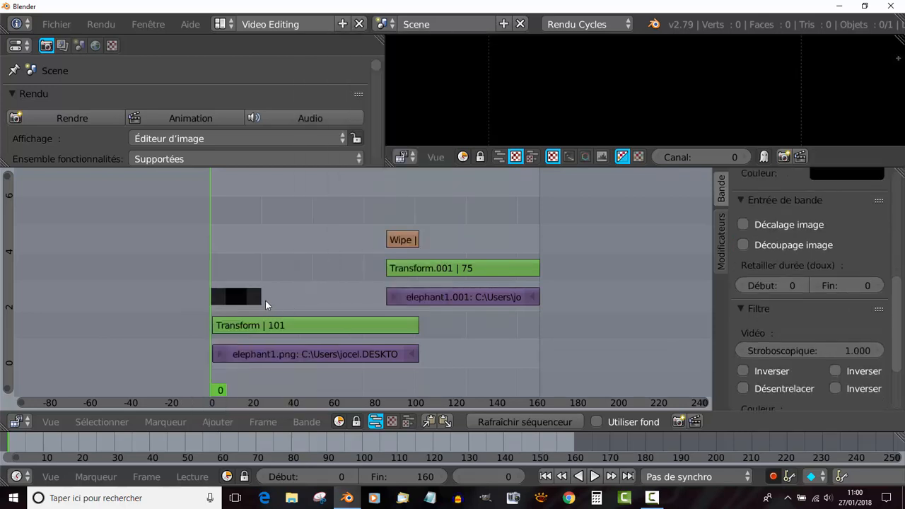
{"action": "right_click_drag", "start_coordinate": [258, 297], "coordinate": [530, 306]}
{"action": "right_click_drag", "start_coordinate": [283, 299], "coordinate": [434, 214]}
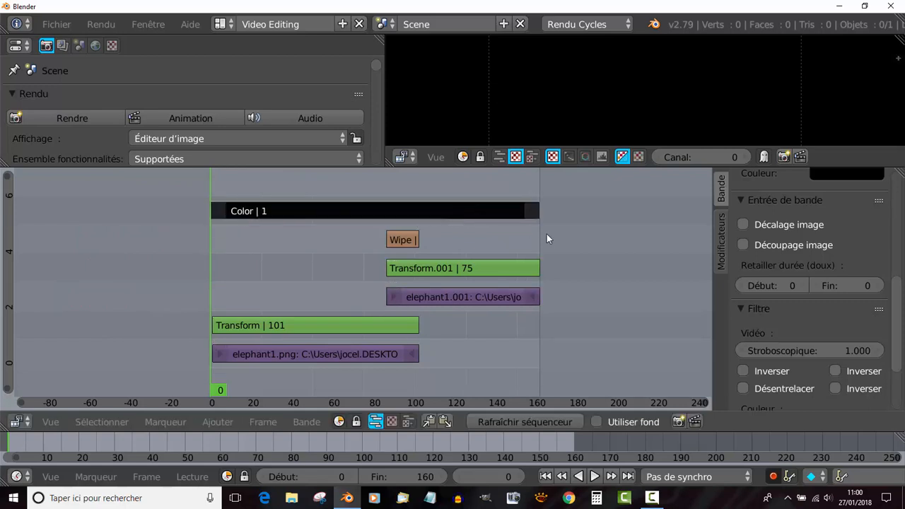
Go to frame 49, enlarge the preview area and set the Color strip's blend mode to Alpha en-dessous
{"action": "left_click", "coordinate": [312, 201]}
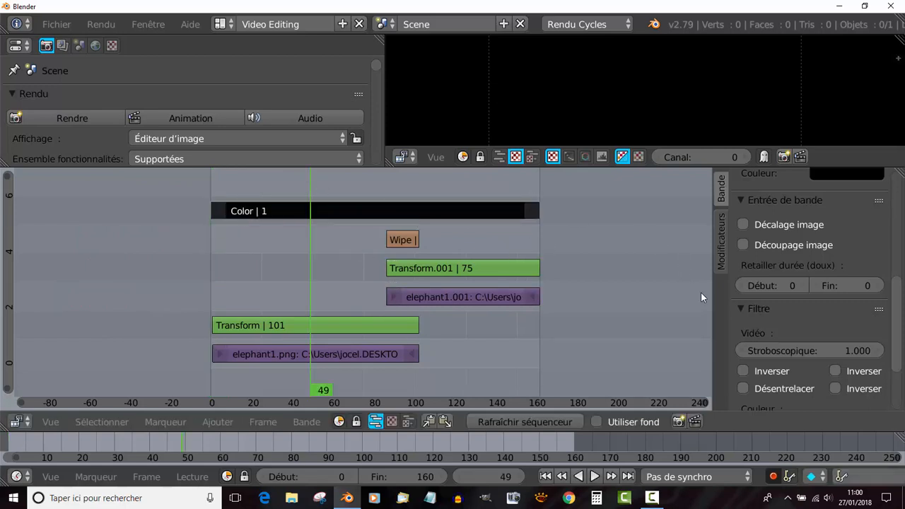
{"action": "scroll", "coordinate": [659, 288], "scroll_direction": "up", "scroll_amount": 2}
{"action": "scroll", "coordinate": [668, 293], "scroll_direction": "down", "scroll_amount": 2}
{"action": "left_click_drag", "start_coordinate": [897, 333], "coordinate": [902, 232]}
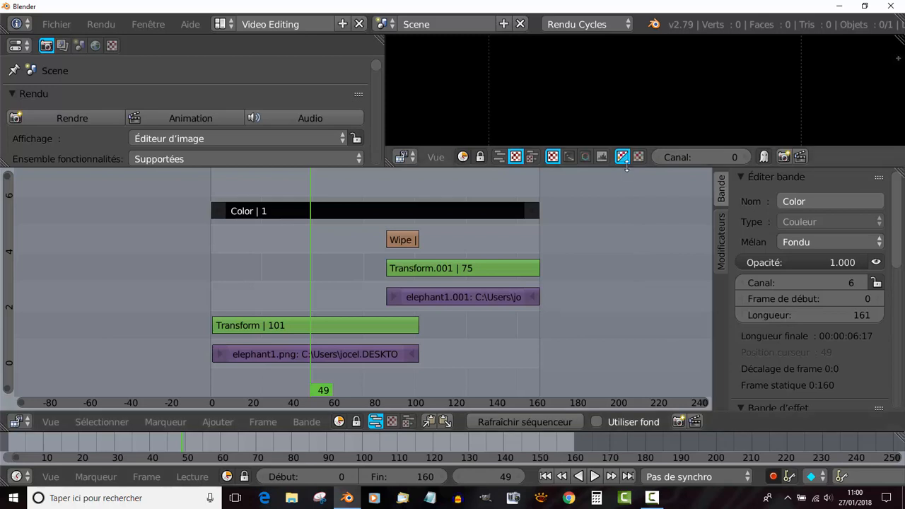
{"action": "left_click_drag", "start_coordinate": [639, 167], "coordinate": [640, 249]}
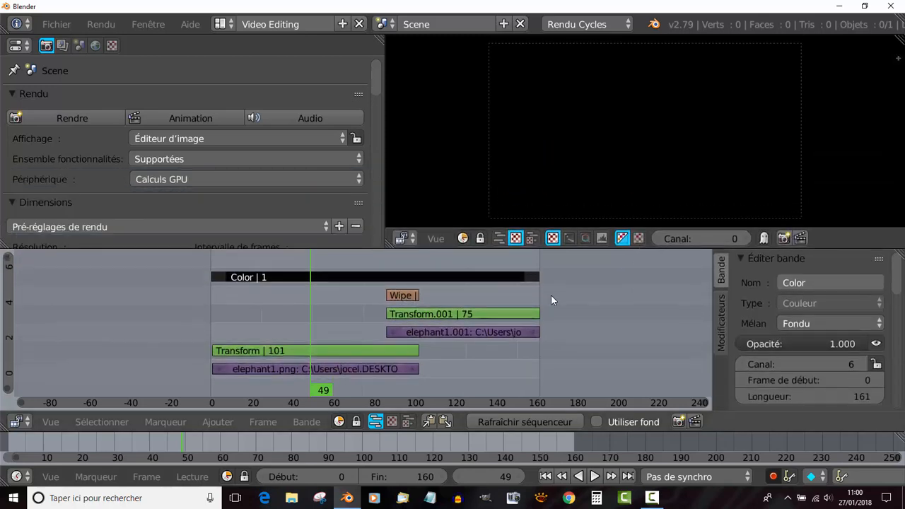
{"action": "left_click", "coordinate": [822, 326]}
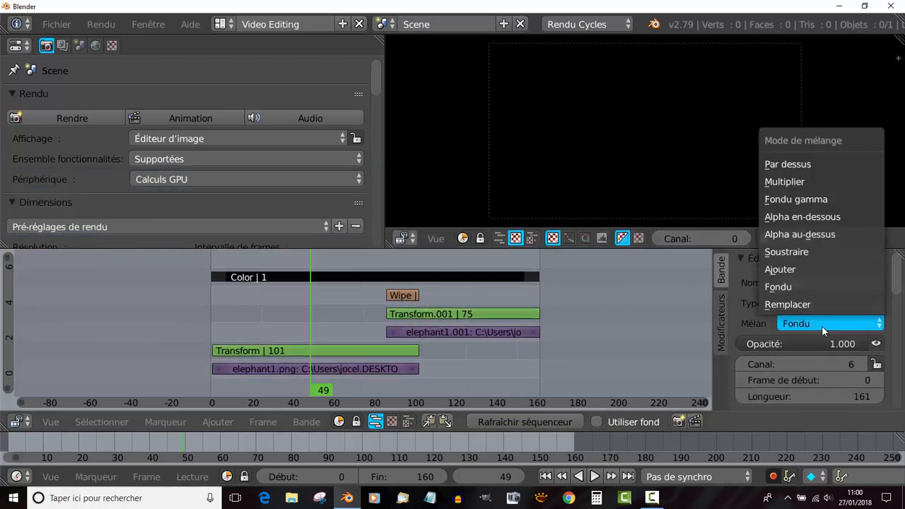
{"action": "left_click", "coordinate": [825, 217]}
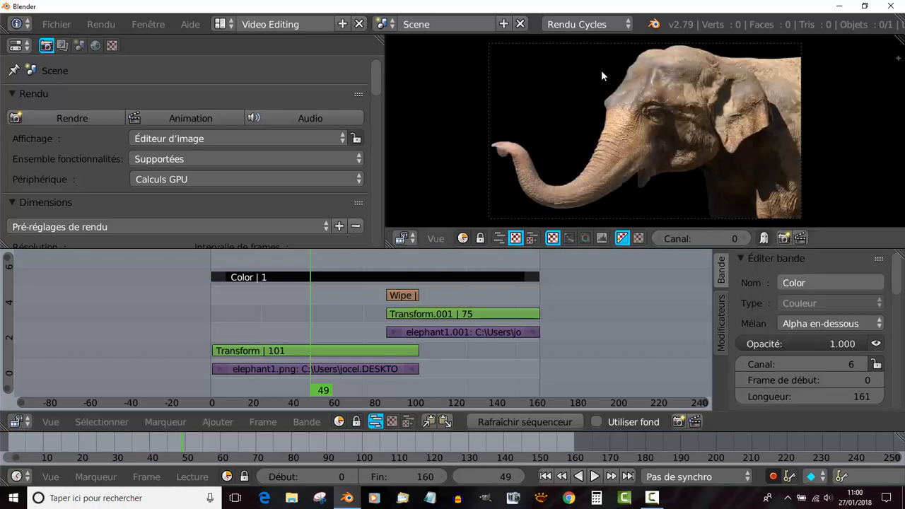
Play back the sequence from about frame 49 and from frame 15 to check the elephant over the black background
{"action": "key", "text": "alt+a"}
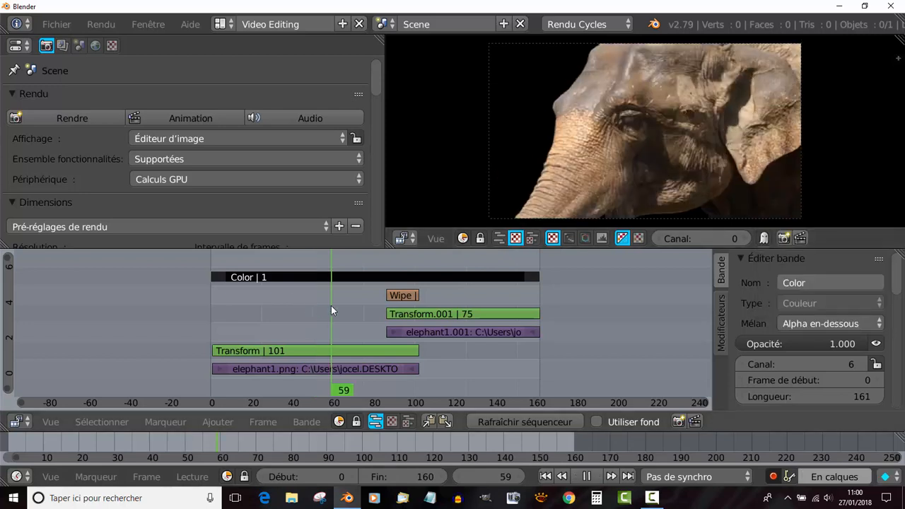
{"action": "left_click", "coordinate": [242, 307]}
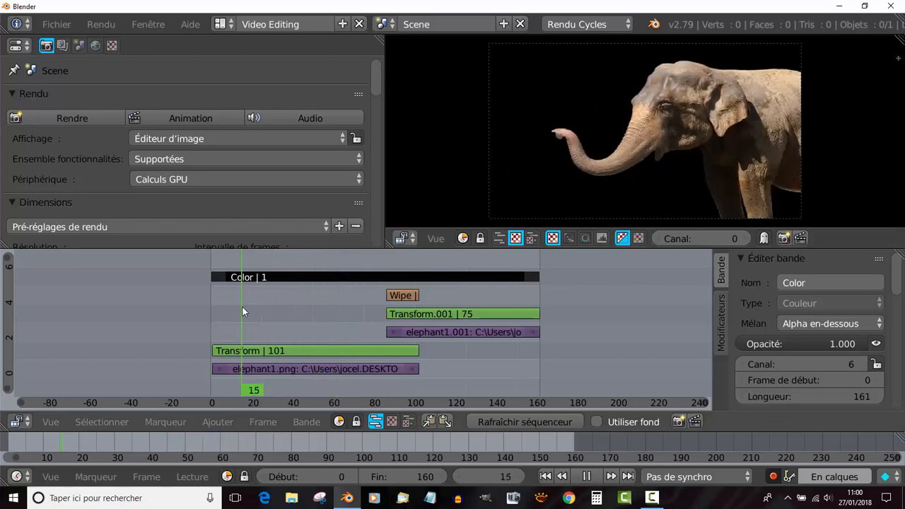
{"action": "key", "text": "alt+a"}
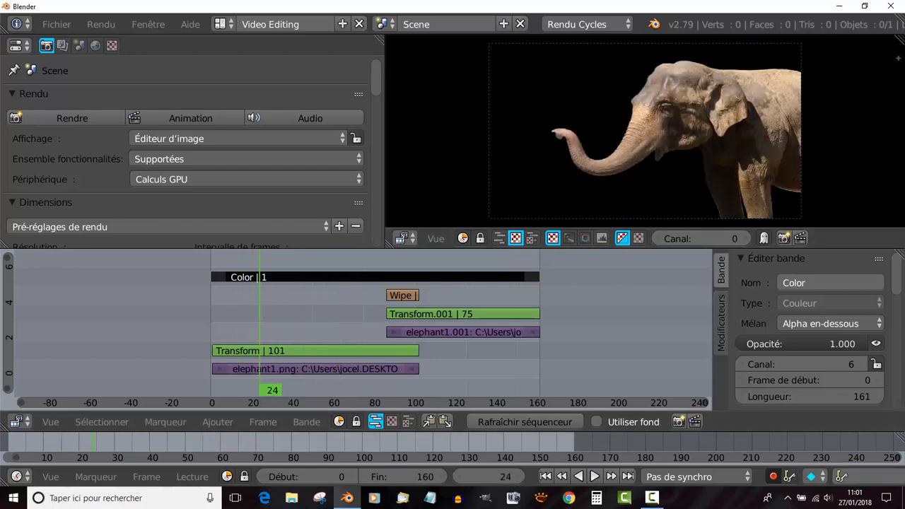
At frame 66, brighten the Color strip's colour and change it to a violet-blue
{"action": "left_click", "coordinate": [347, 285]}
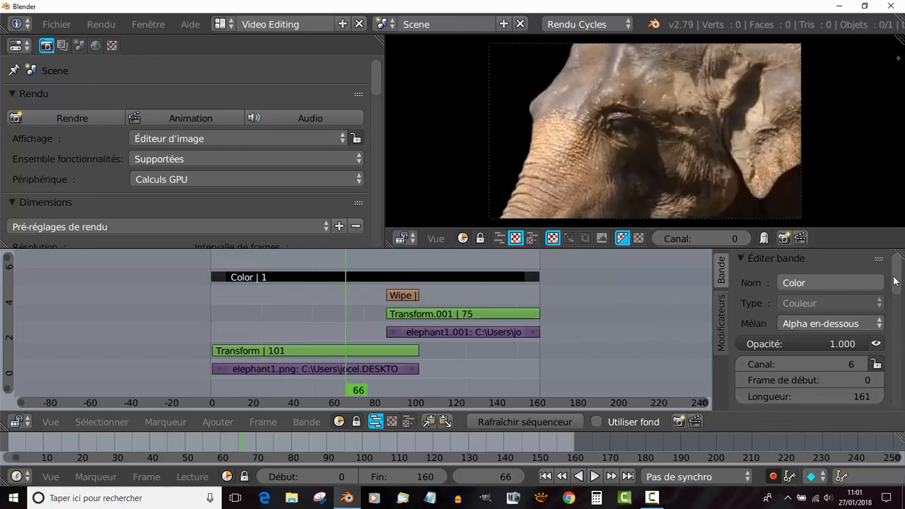
{"action": "scroll", "coordinate": [895, 281], "scroll_direction": "down", "scroll_amount": 5}
{"action": "left_click", "coordinate": [867, 342]}
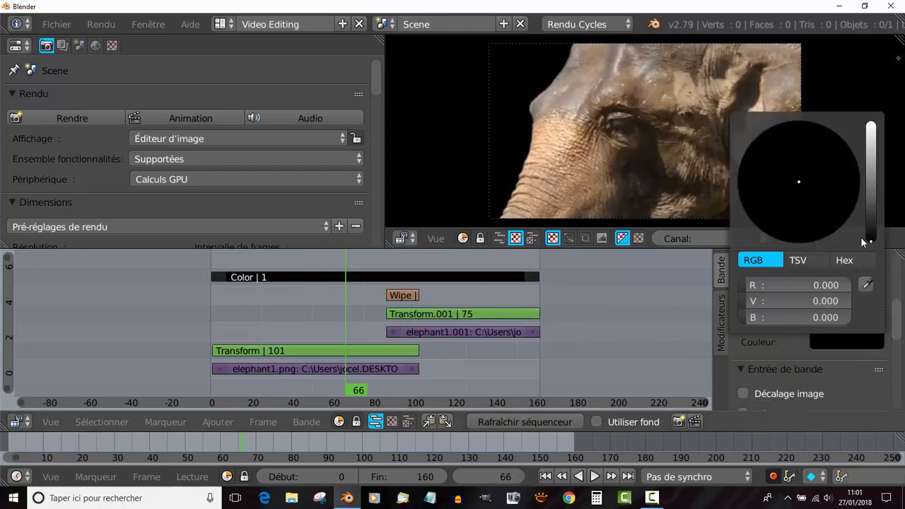
{"action": "left_click_drag", "start_coordinate": [871, 240], "coordinate": [871, 181]}
{"action": "left_click", "coordinate": [836, 153]}
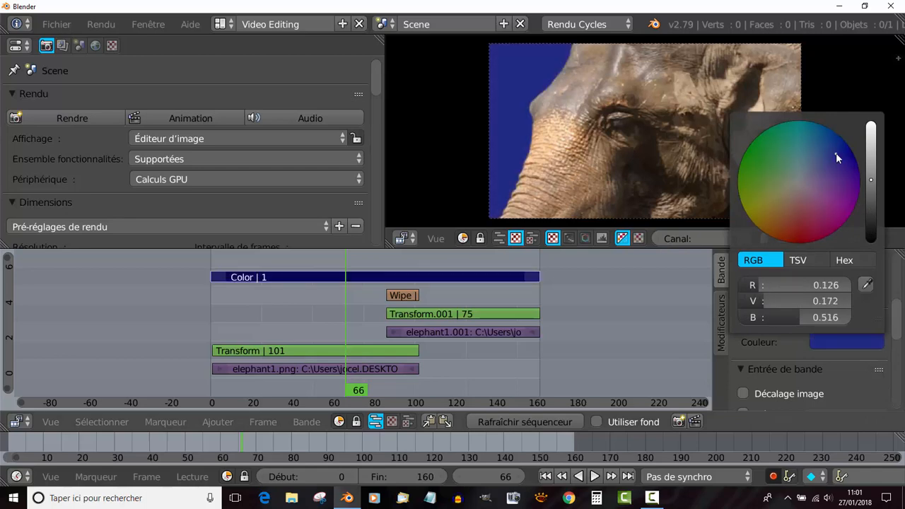
{"action": "left_click_drag", "start_coordinate": [806, 161], "coordinate": [796, 161]}
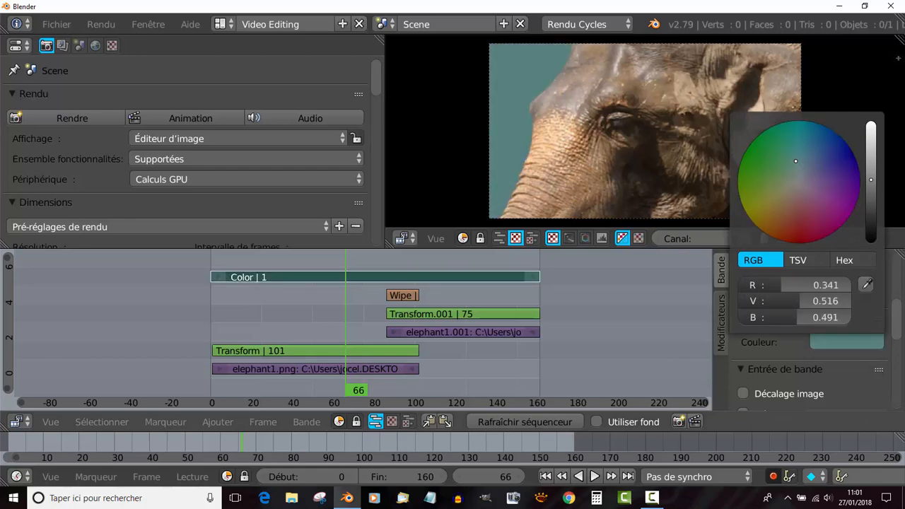
{"action": "left_click", "coordinate": [830, 165]}
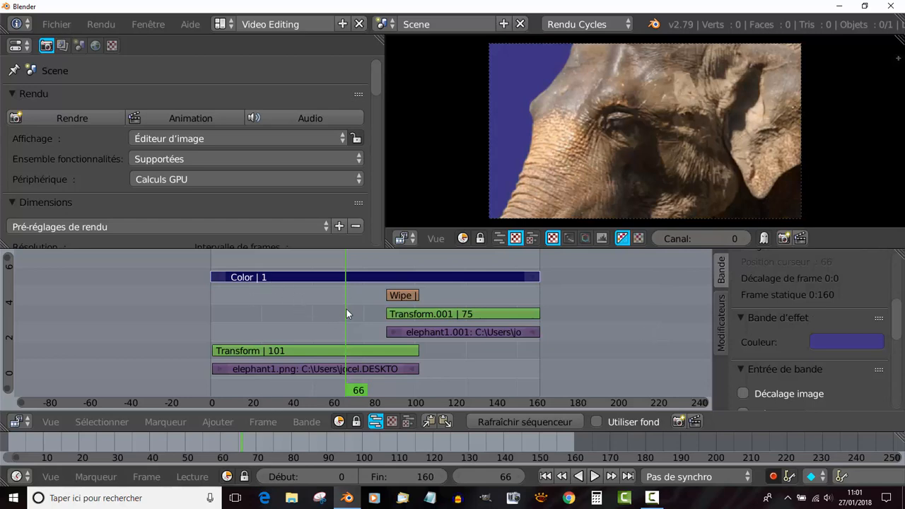
Play back the transition over the blue background, return to frame 73 and readjust the preview area's height
{"action": "key", "text": "alt+a"}
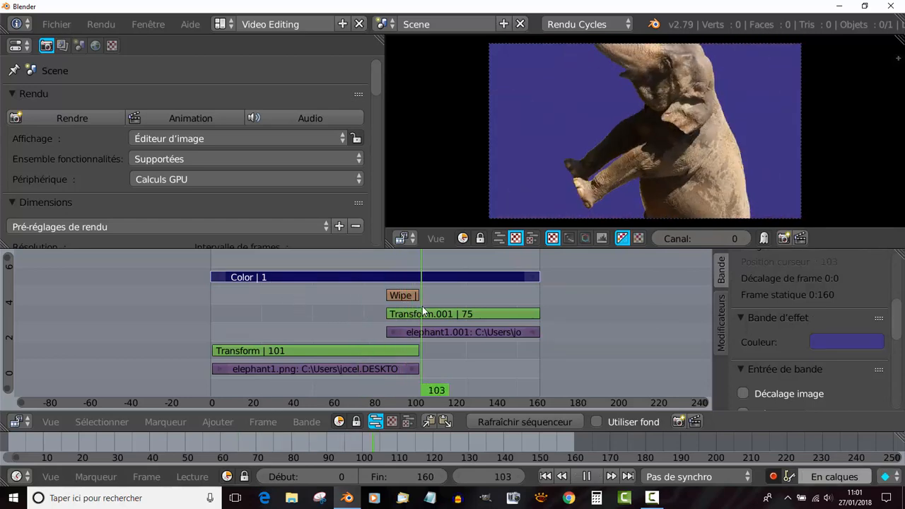
{"action": "left_click_drag", "start_coordinate": [451, 312], "coordinate": [359, 322]}
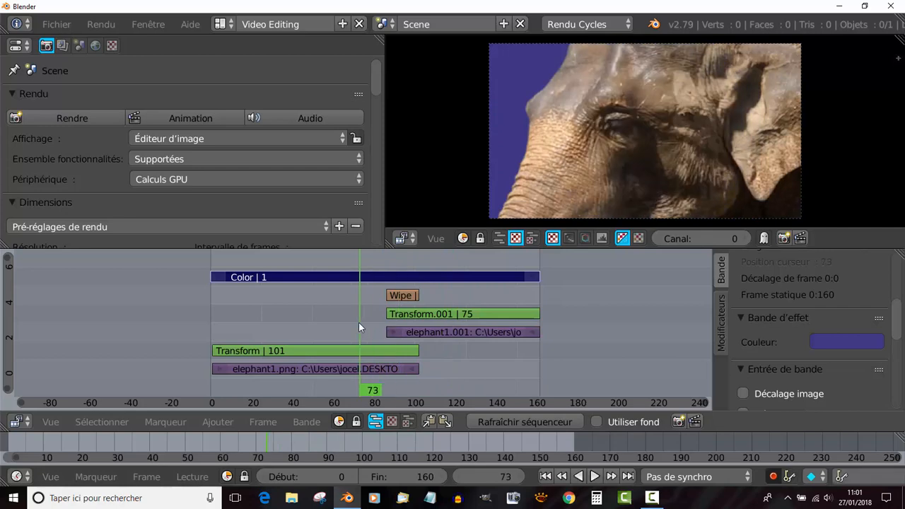
{"action": "scroll", "coordinate": [638, 357], "scroll_direction": "down", "scroll_amount": 2}
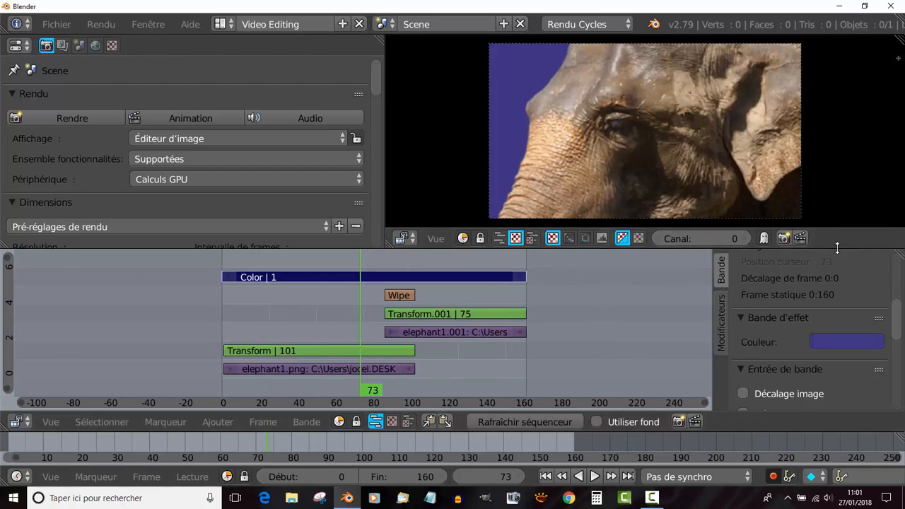
{"action": "left_click_drag", "start_coordinate": [838, 247], "coordinate": [828, 223]}
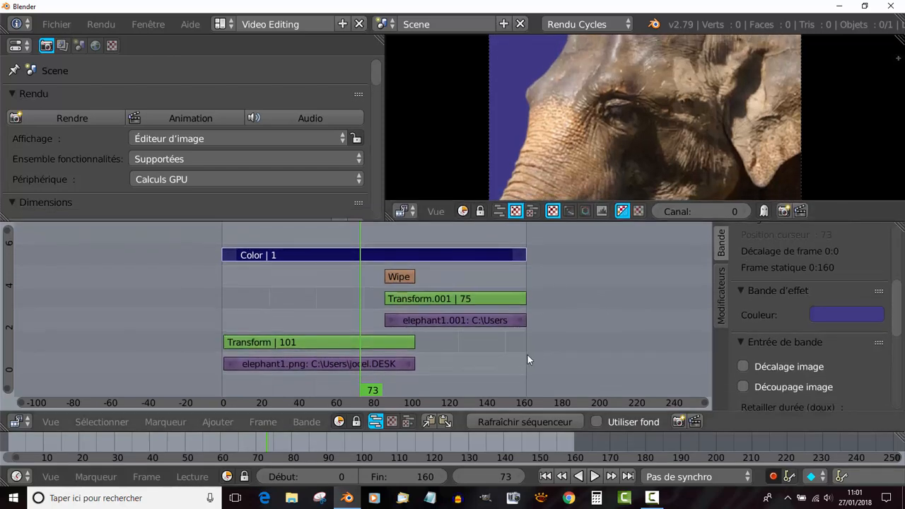
{"action": "scroll", "coordinate": [600, 349], "scroll_direction": "down", "scroll_amount": 1}
{"action": "scroll", "coordinate": [601, 349], "scroll_direction": "up", "scroll_amount": 2}
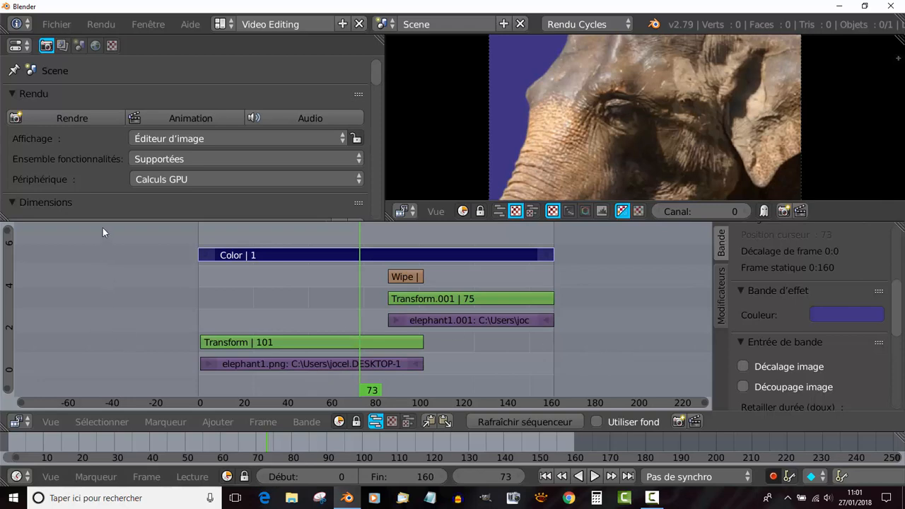
{"action": "mouse_move", "coordinate": [103, 222]}
{"action": "left_mouse_down"}
{"action": "mouse_move", "coordinate": [107, 247]}
{"action": "mouse_move", "coordinate": [110, 235]}
{"action": "left_mouse_up"}
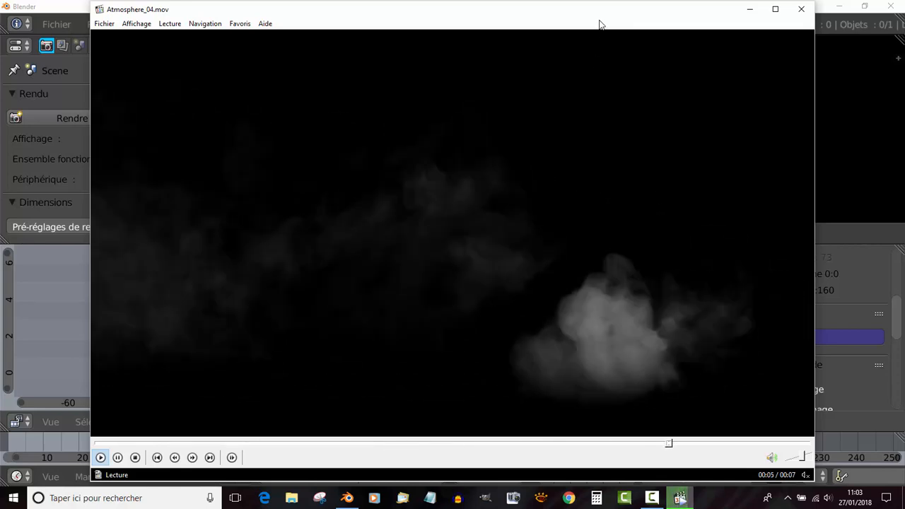
View the Atmosphere_04.mov smoke video in the external media player, shift its window and close it
{"action": "left_click_drag", "start_coordinate": [543, 15], "coordinate": [580, 32]}
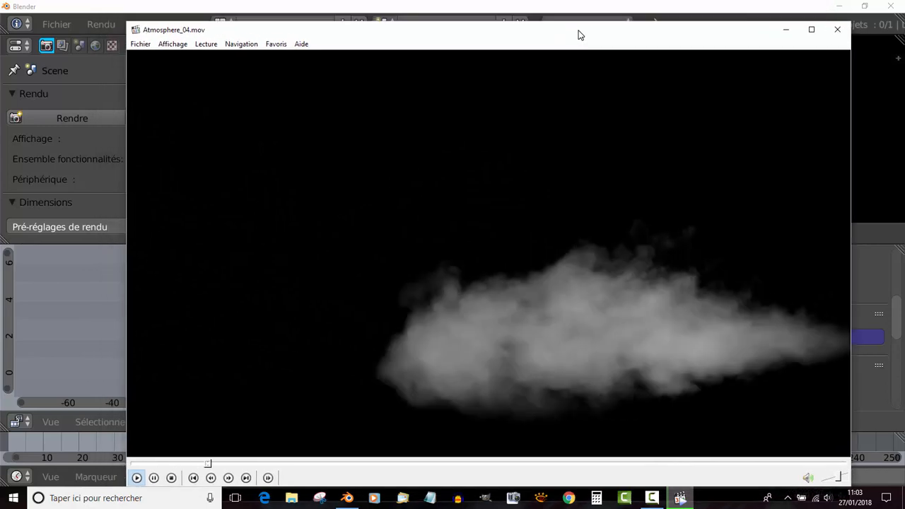
{"action": "left_click", "coordinate": [838, 30]}
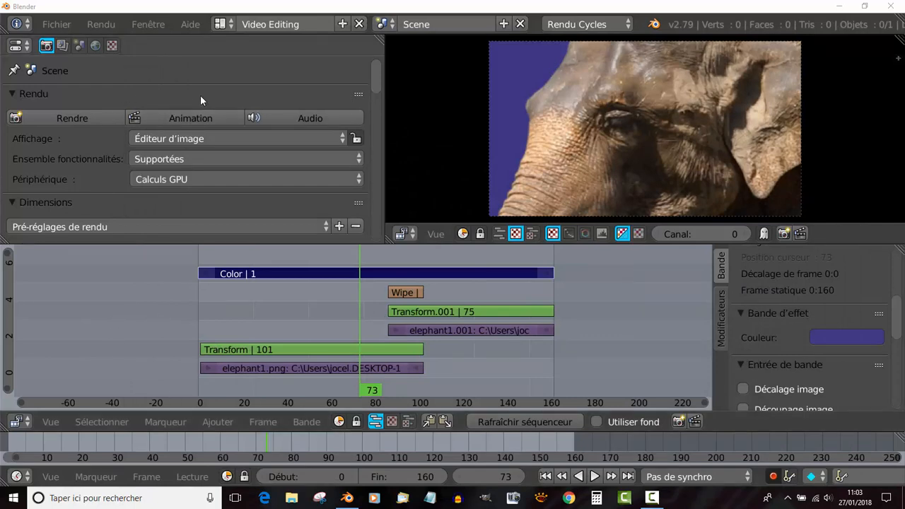
Add the Atmosphere_04.mov video from the desktop (Bureau) as a strip above the Color strip, with its start aligned to frame 0
{"action": "left_click", "coordinate": [219, 422]}
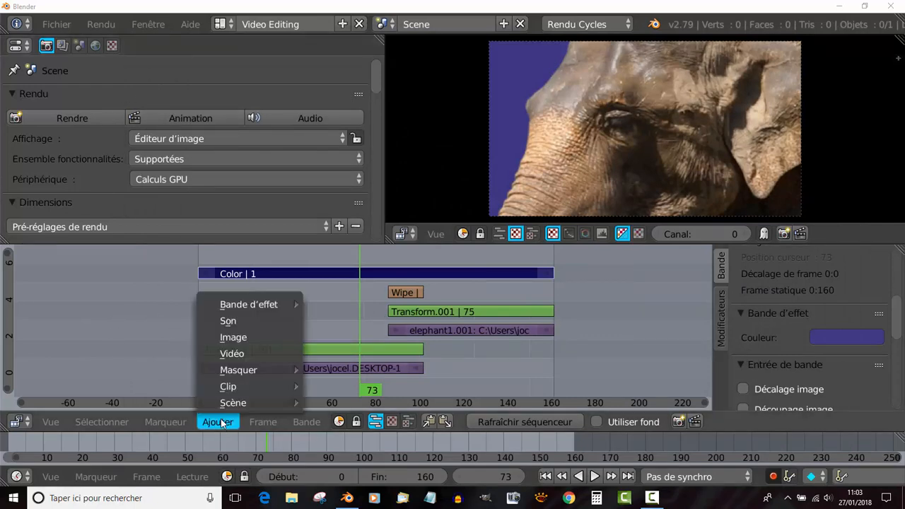
{"action": "left_click", "coordinate": [227, 354]}
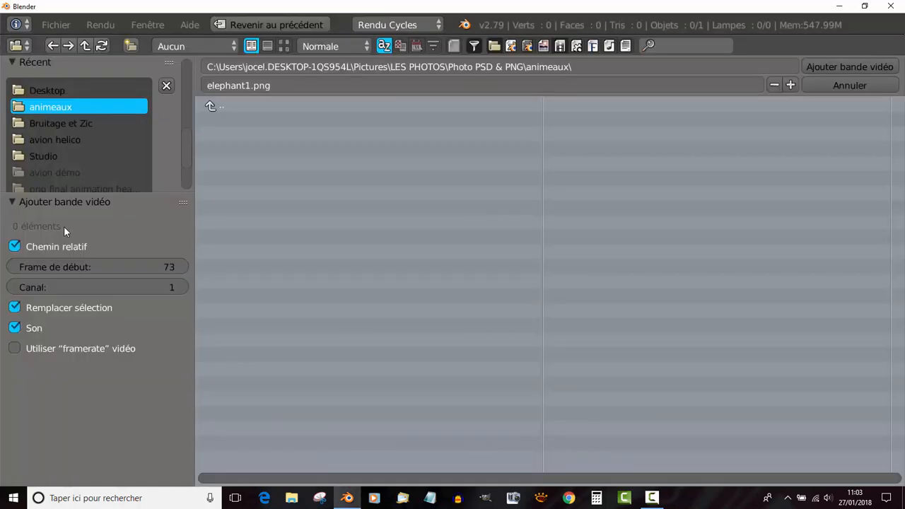
{"action": "scroll", "coordinate": [53, 169], "scroll_direction": "down", "scroll_amount": 4}
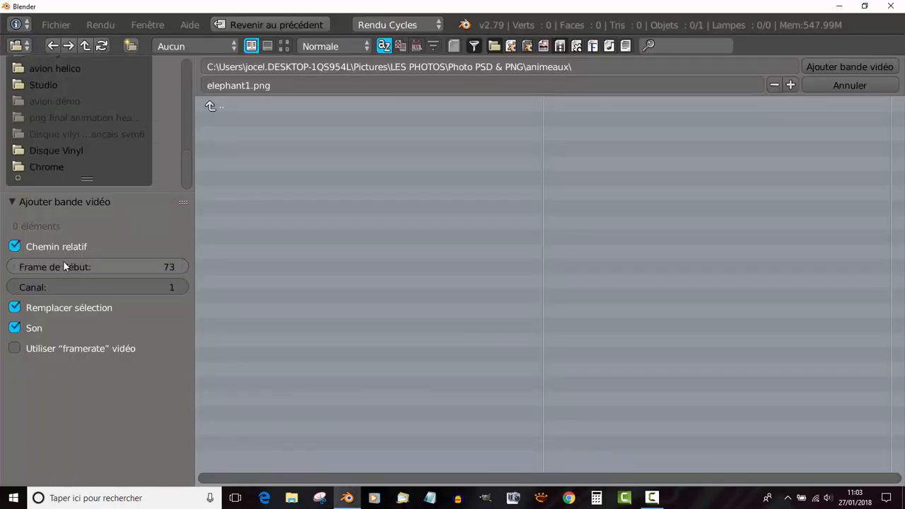
{"action": "left_click_drag", "start_coordinate": [187, 166], "coordinate": [189, 100]}
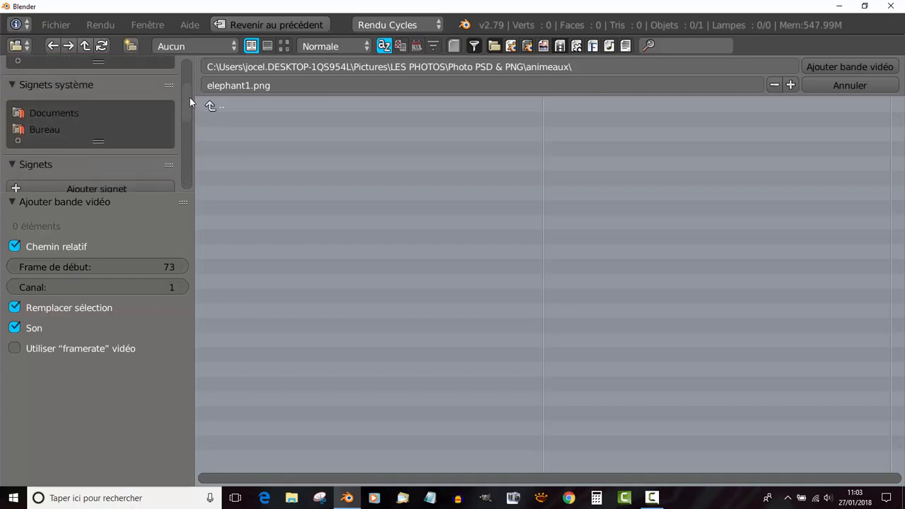
{"action": "left_click", "coordinate": [42, 128]}
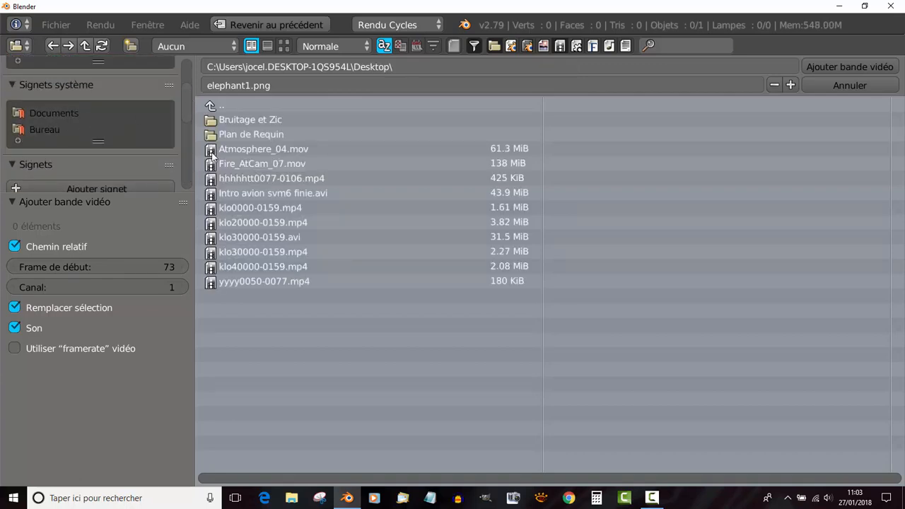
{"action": "left_click", "coordinate": [284, 46]}
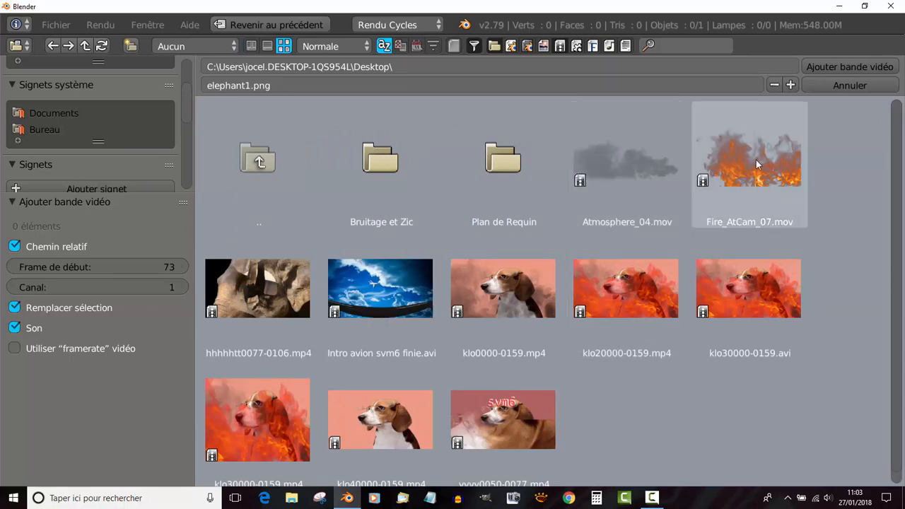
{"action": "left_click", "coordinate": [631, 166]}
{"action": "left_click", "coordinate": [849, 63]}
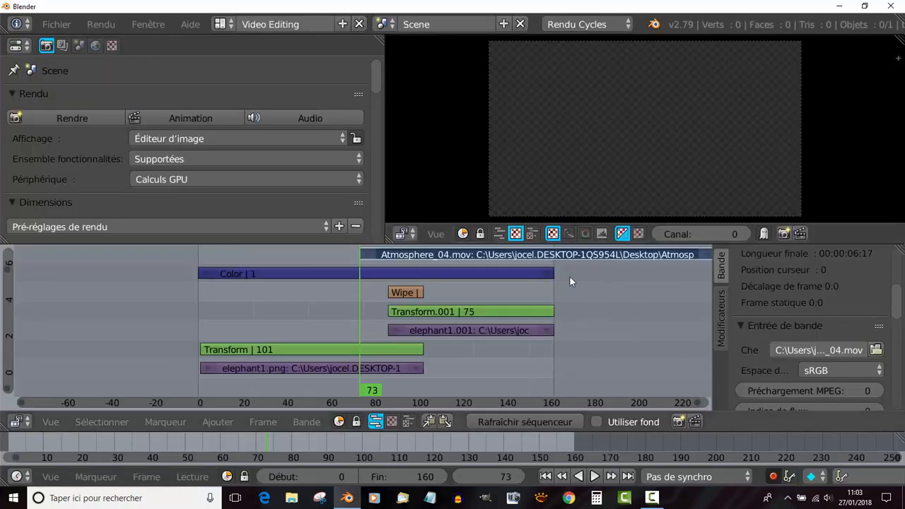
{"action": "left_click", "coordinate": [416, 256]}
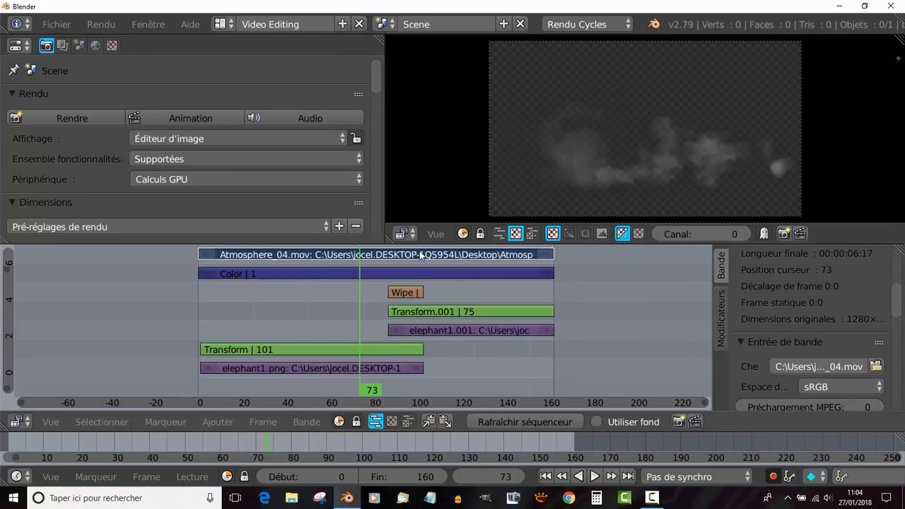
Play the smoke video in the sequencer from the first frame, then stop playback
{"action": "key", "text": "shift+Left"}
{"action": "key", "text": "alt+a"}
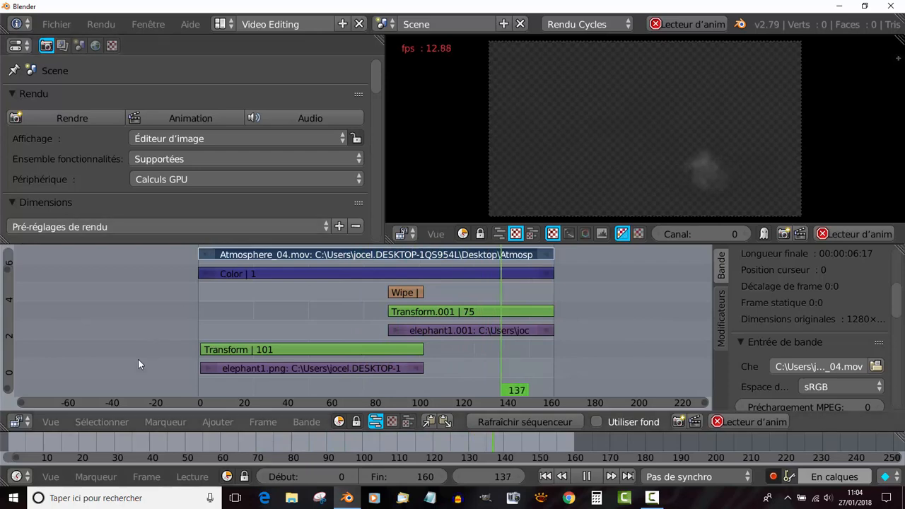
{"action": "left_click", "coordinate": [586, 476]}
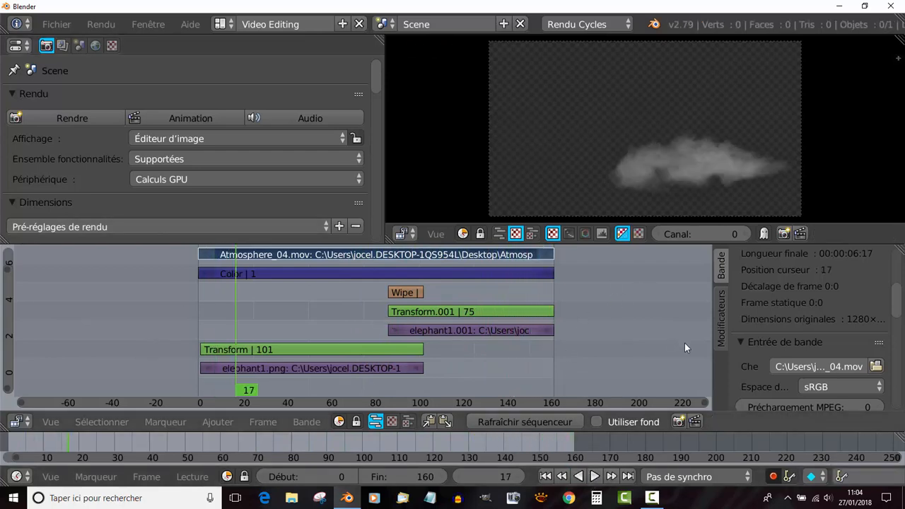
Try the Alpha en-dessous blend mode on the Atmosphere_04.mov strip and check the composite up to frame 38
{"action": "left_click_drag", "start_coordinate": [898, 303], "coordinate": [895, 269]}
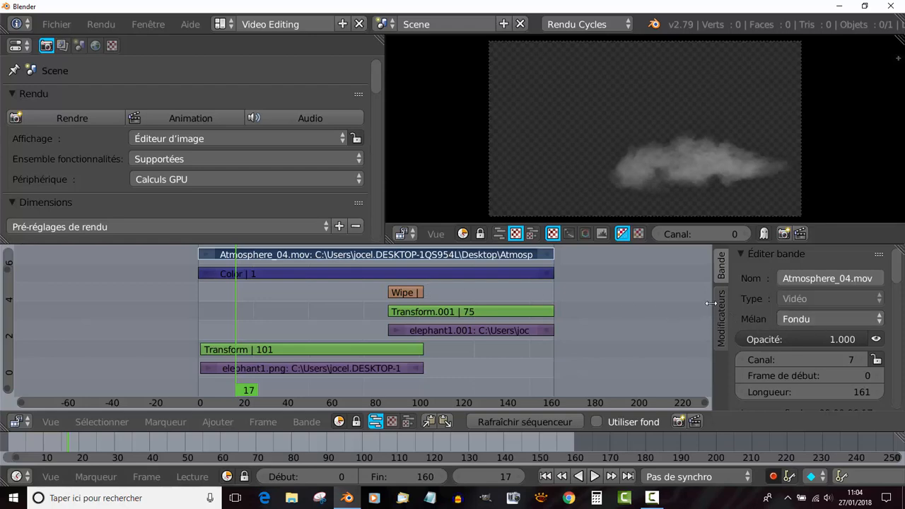
{"action": "left_click_drag", "start_coordinate": [710, 306], "coordinate": [664, 302]}
{"action": "left_click", "coordinate": [773, 321]}
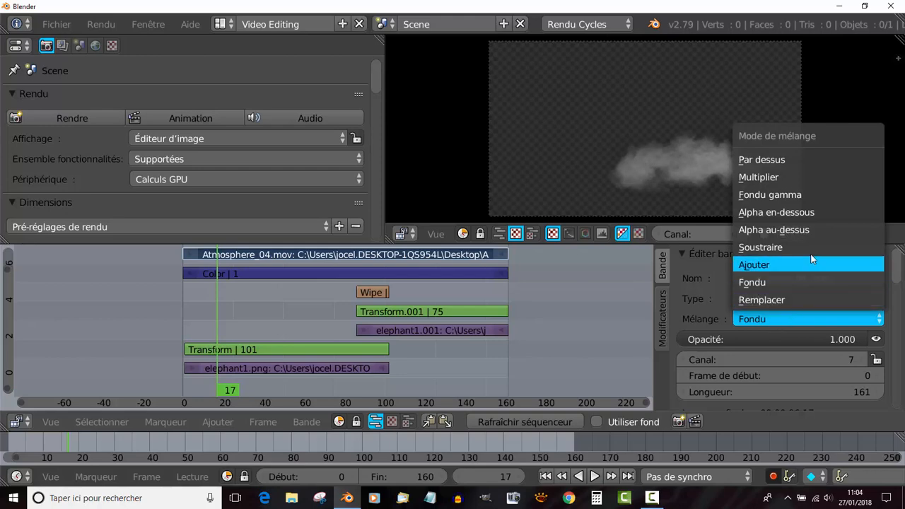
{"action": "left_click", "coordinate": [804, 214]}
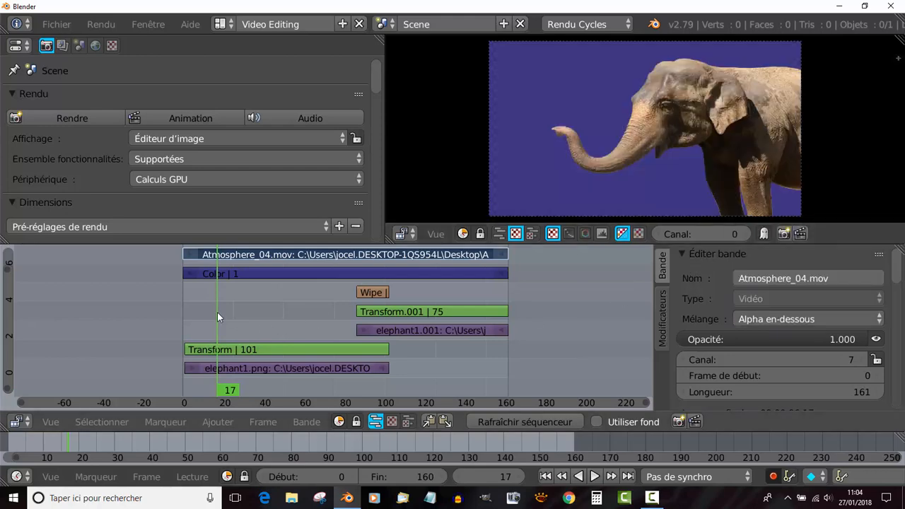
{"action": "left_click_drag", "start_coordinate": [217, 312], "coordinate": [260, 309]}
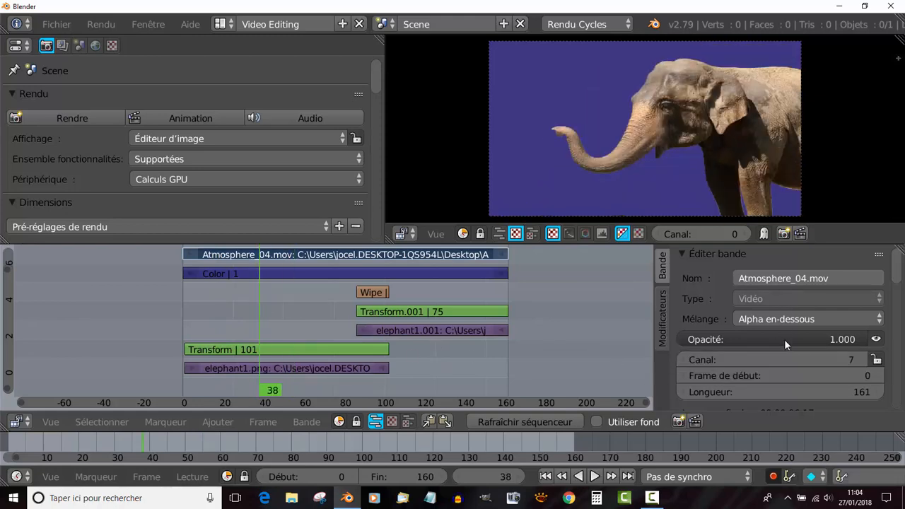
Set the Atmosphere_04.mov strip's blend mode to Alpha au-dessus and play the composite from frame 11
{"action": "left_click", "coordinate": [789, 319]}
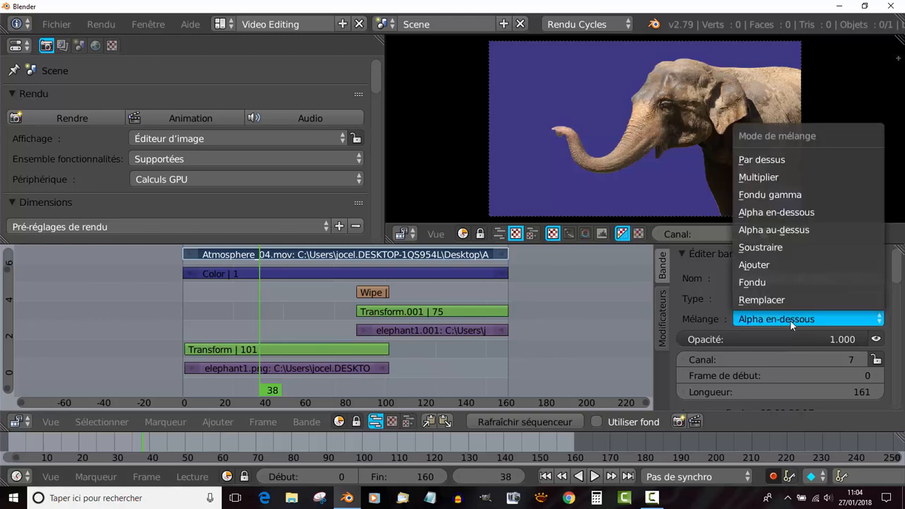
{"action": "left_click", "coordinate": [793, 229]}
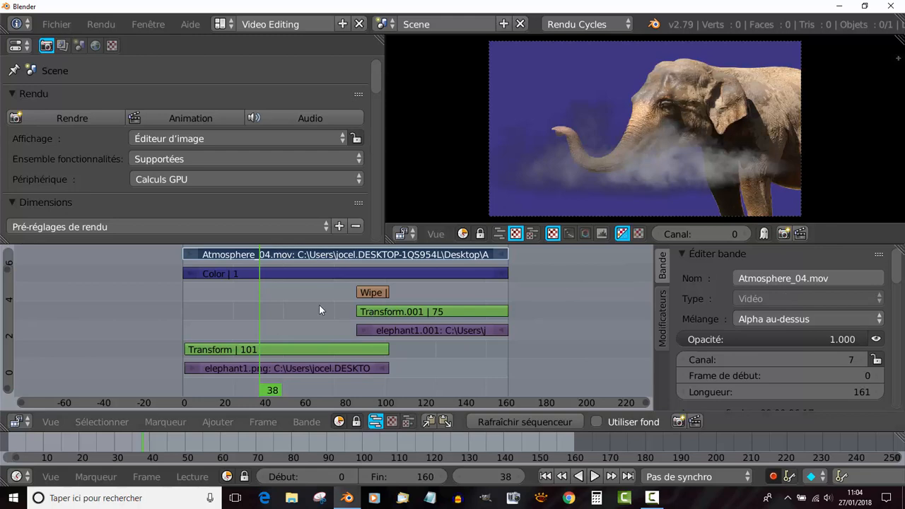
{"action": "left_click_drag", "start_coordinate": [255, 302], "coordinate": [205, 313]}
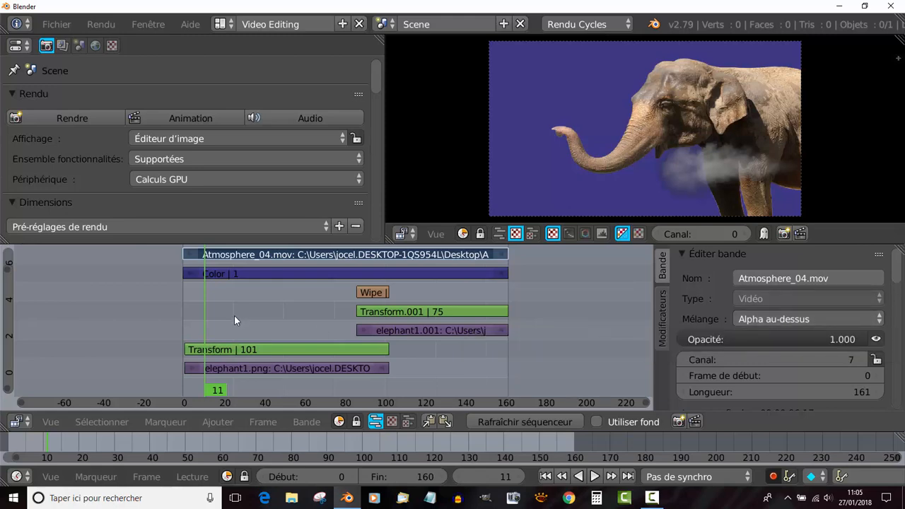
{"action": "key", "text": "alt+a"}
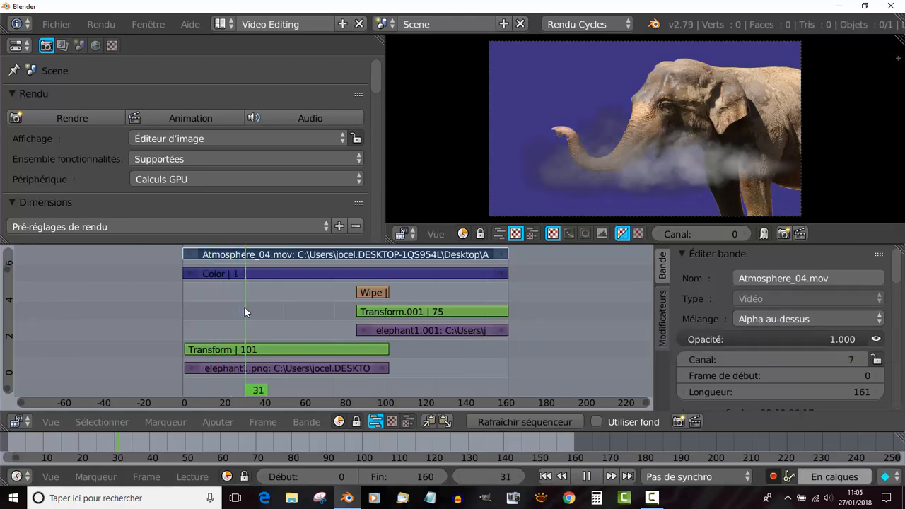
{"action": "key", "text": "alt+a"}
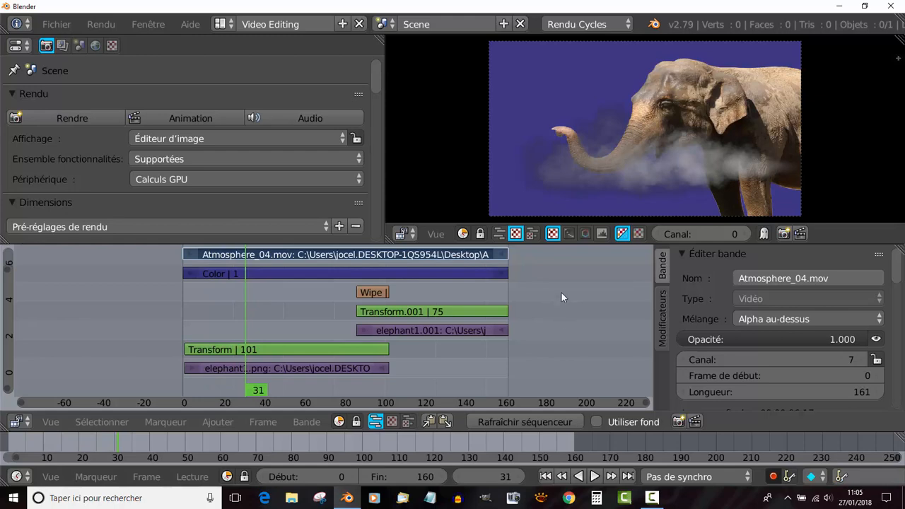
Add a Transformer effect strip to Atmosphere_04.mov and set its blend mode to Alpha au-dessus
{"action": "middle_click_drag", "start_coordinate": [561, 293], "coordinate": [560, 295], "text": "ctrl"}
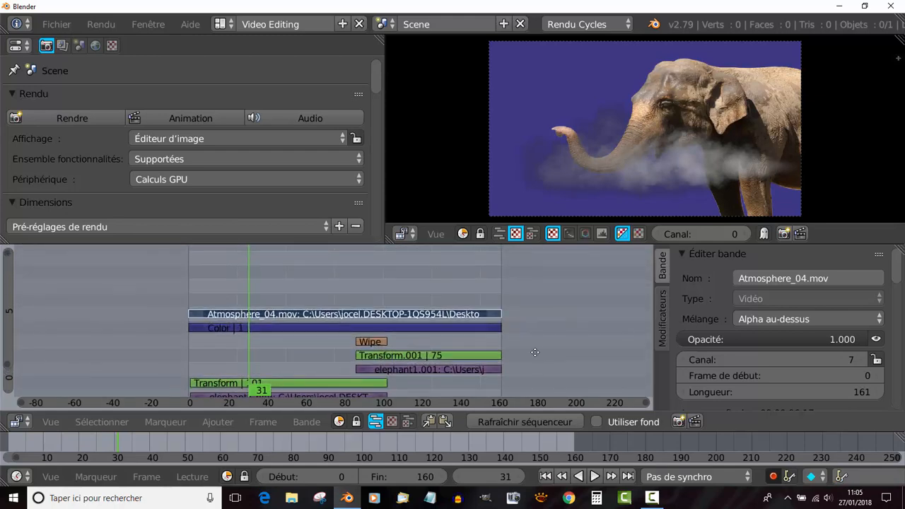
{"action": "middle_click_drag", "start_coordinate": [535, 352], "coordinate": [536, 333]}
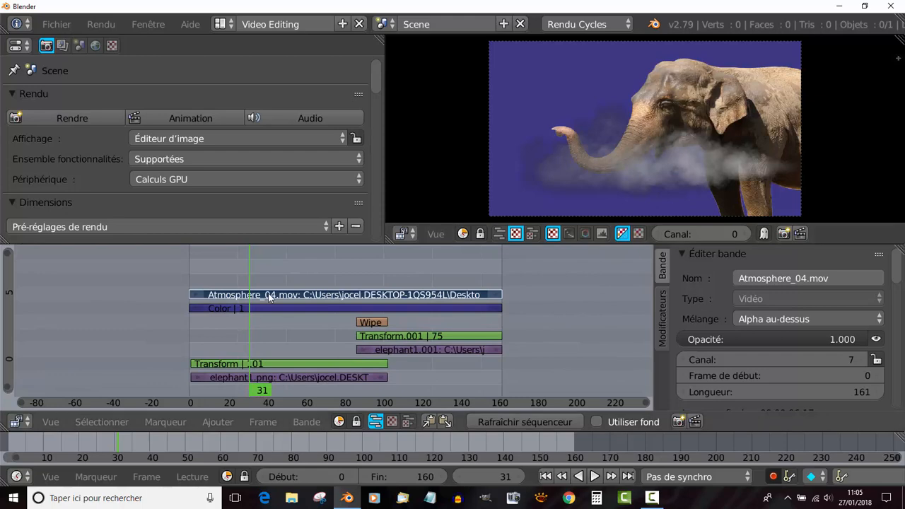
{"action": "left_click", "coordinate": [216, 422]}
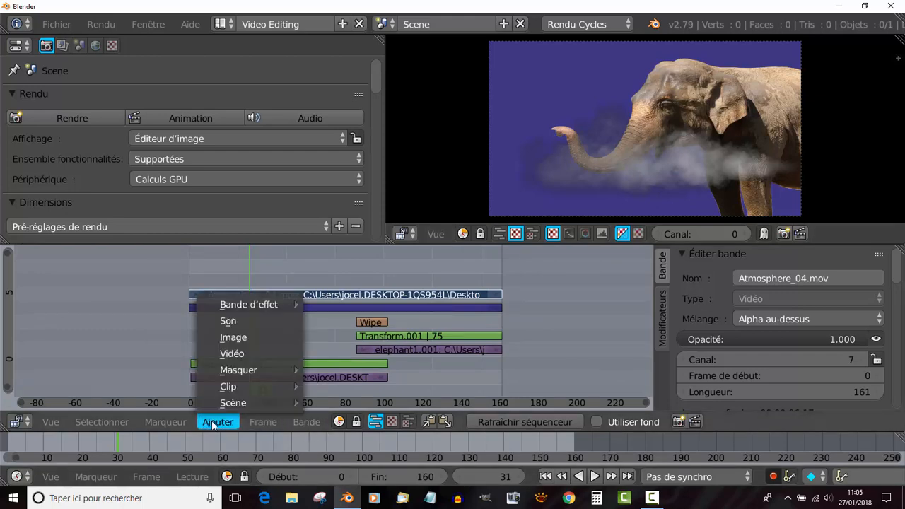
{"action": "mouse_move", "coordinate": [244, 306]}
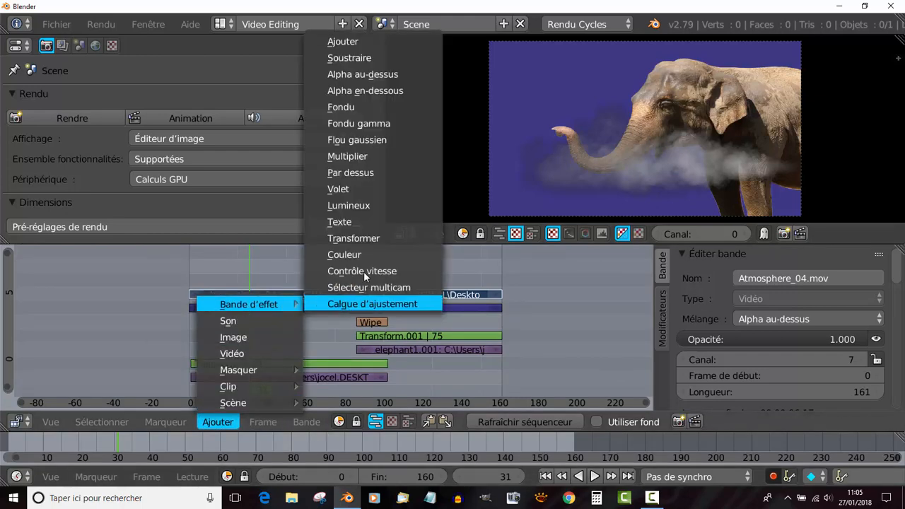
{"action": "left_click", "coordinate": [358, 239]}
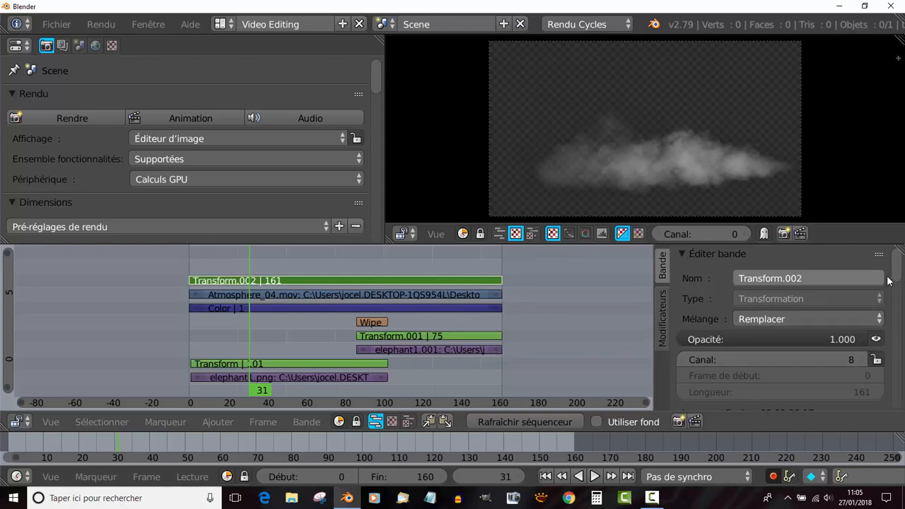
{"action": "left_click", "coordinate": [803, 318]}
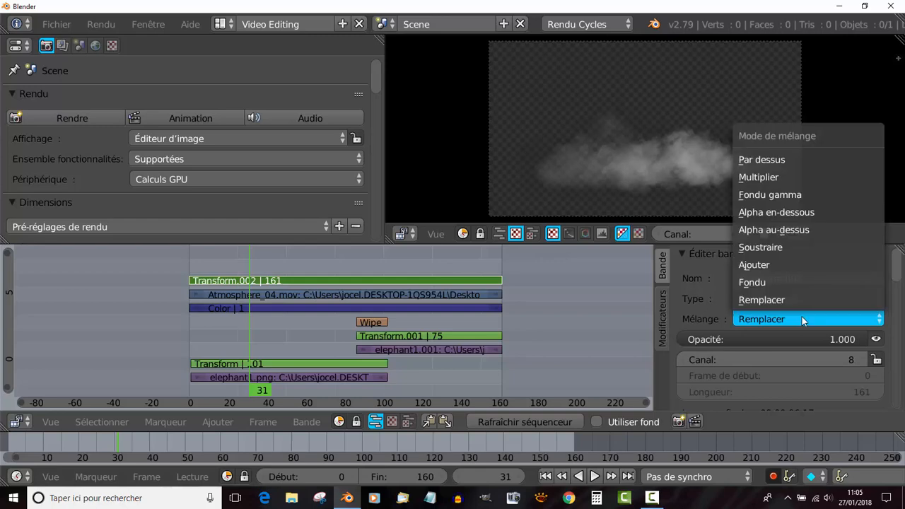
{"action": "left_click", "coordinate": [782, 229]}
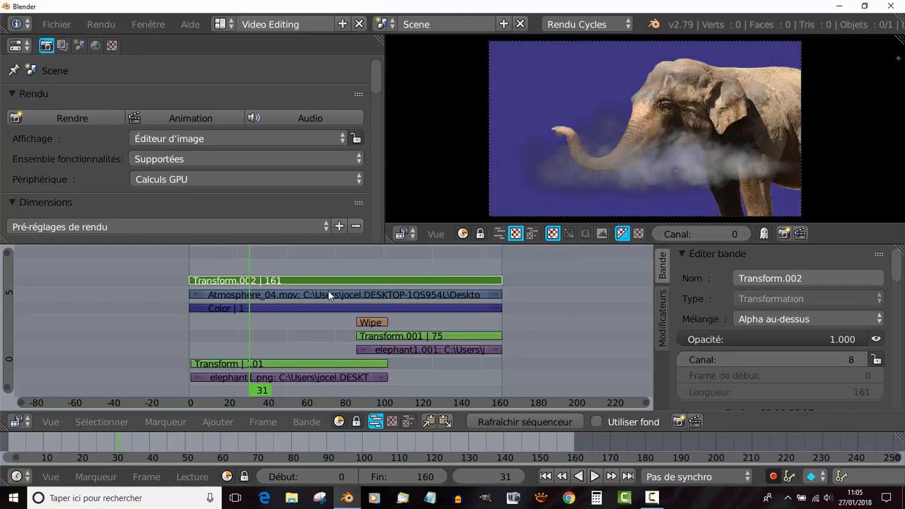
Preview the transformed smoke over the elephant, stopping at frame 11
{"action": "key", "text": "alt+a"}
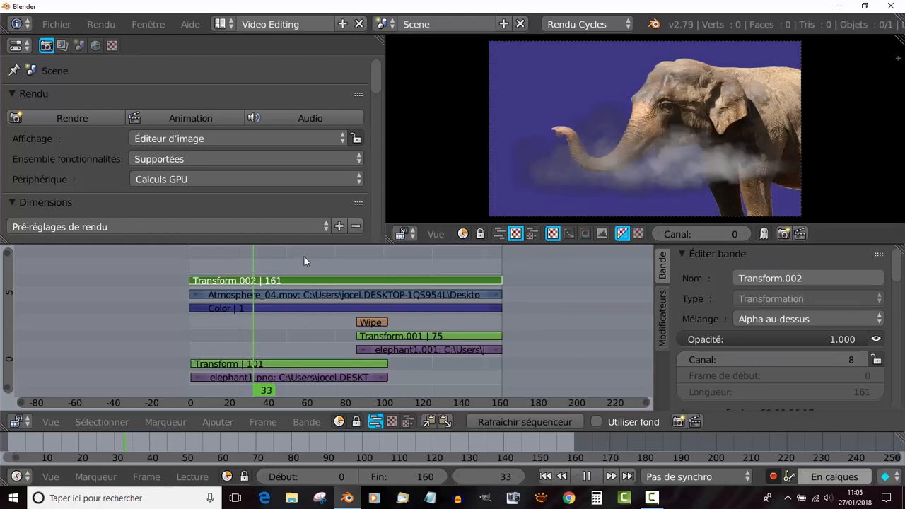
{"action": "left_click_drag", "start_coordinate": [350, 261], "coordinate": [211, 265]}
{"action": "key", "text": "alt+a"}
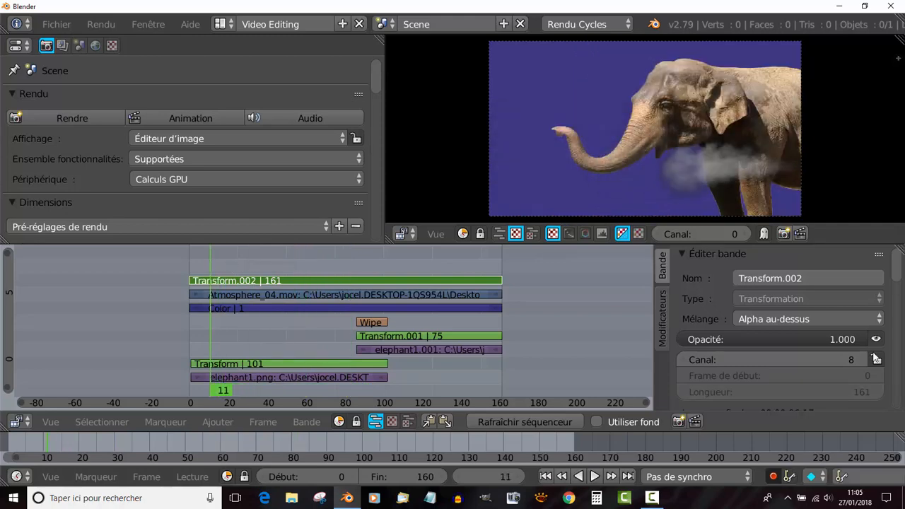
Scale the smoke's transform strip uniformly to 2.68 and offset its position to X -56.16, Y 29.22 percent
{"action": "scroll", "coordinate": [777, 325], "scroll_direction": "down", "scroll_amount": 5}
{"action": "scroll", "coordinate": [777, 325], "scroll_direction": "down", "scroll_amount": 3}
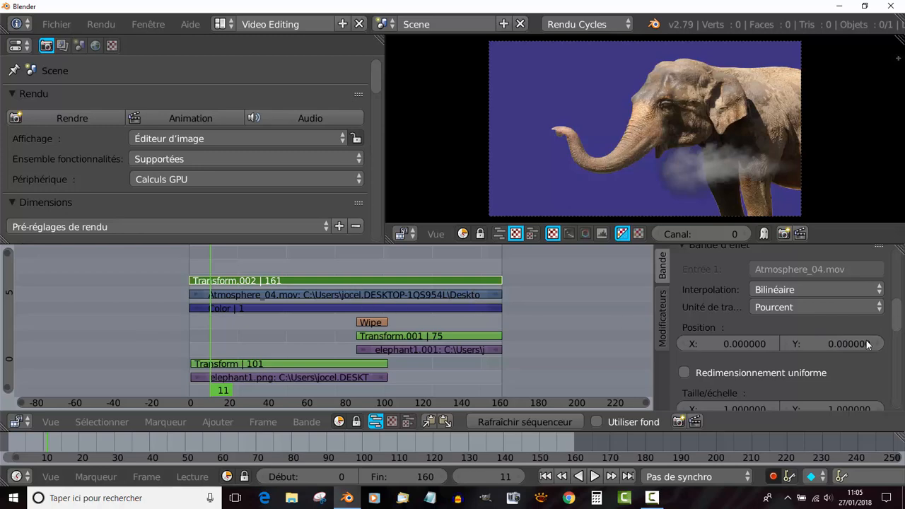
{"action": "scroll", "coordinate": [781, 376], "scroll_direction": "down", "scroll_amount": 1}
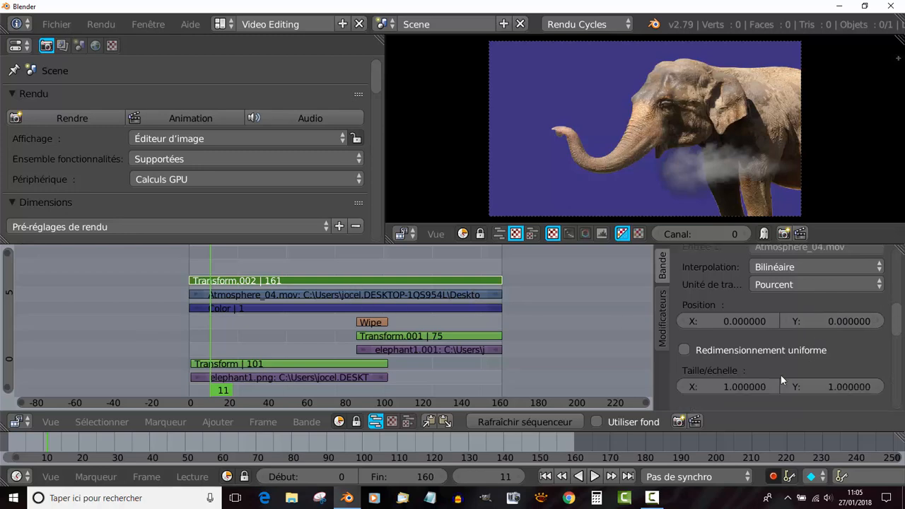
{"action": "left_click", "coordinate": [684, 350]}
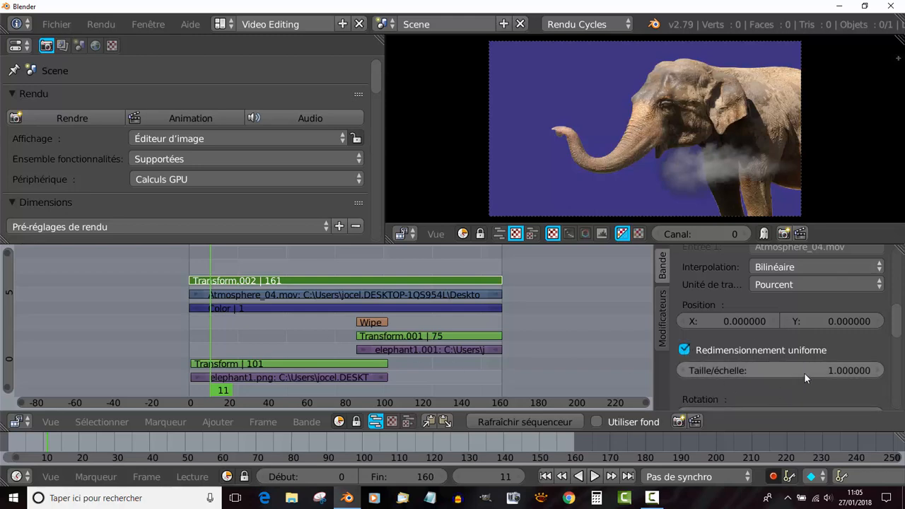
{"action": "left_click_drag", "start_coordinate": [804, 373], "coordinate": [895, 373]}
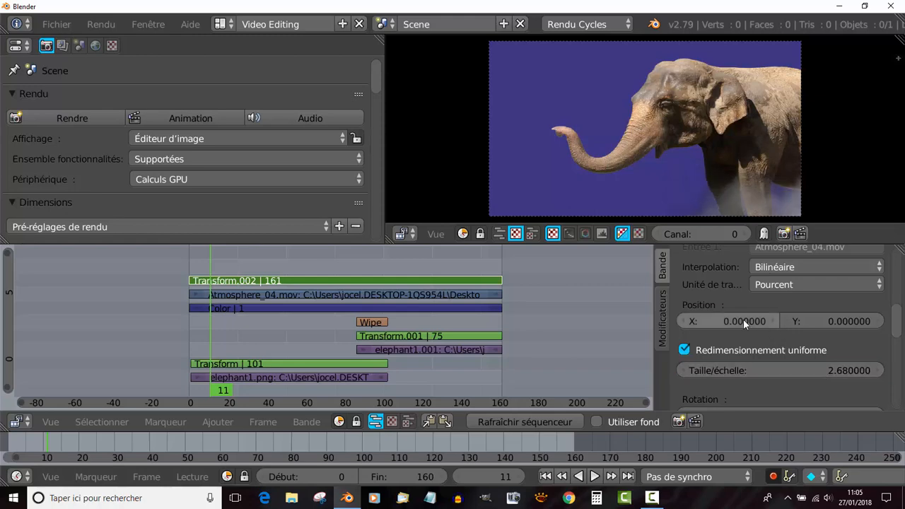
{"action": "left_click_drag", "start_coordinate": [743, 319], "coordinate": [679, 319]}
{"action": "left_click_drag", "start_coordinate": [826, 321], "coordinate": [857, 321]}
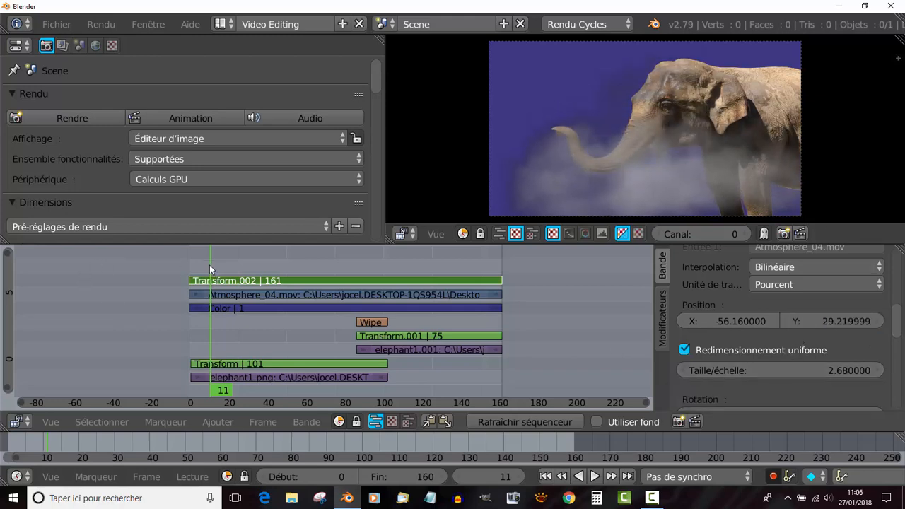
Play the sequence with the enlarged smoke, restarting playback from frame 0
{"action": "key", "text": "alt+a"}
{"action": "left_click_drag", "start_coordinate": [366, 255], "coordinate": [161, 255]}
{"action": "key", "text": "alt+a"}
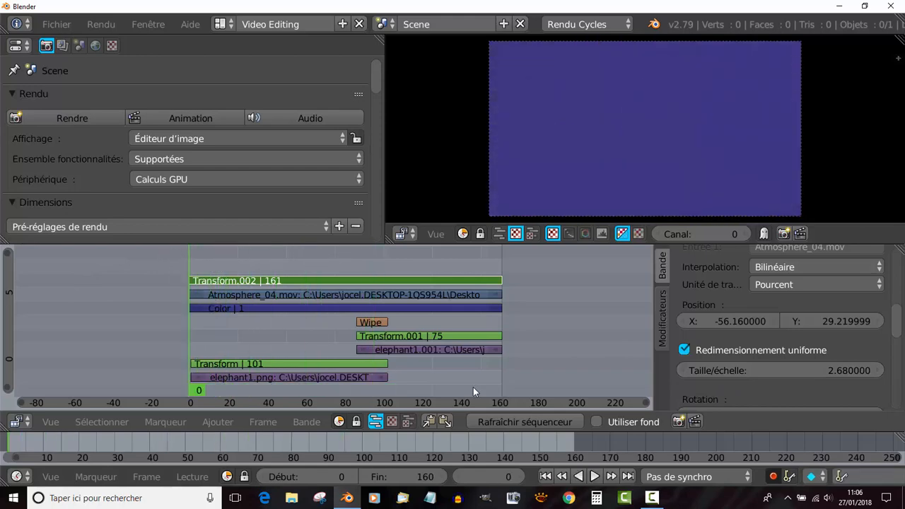
{"action": "left_click", "coordinate": [594, 476]}
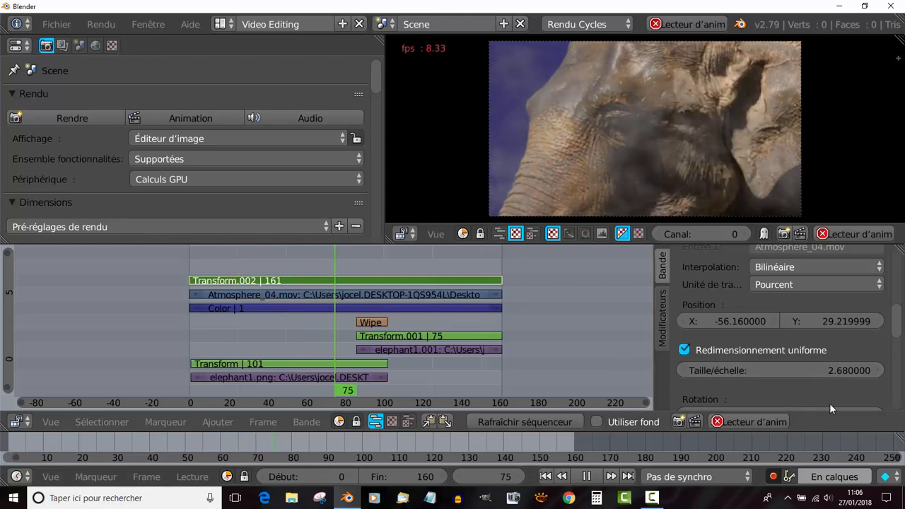
Try rotating the smoke's transform strip to 25.1 and 29 degrees while the sequence plays
{"action": "scroll", "coordinate": [829, 404], "scroll_direction": "down", "scroll_amount": 3}
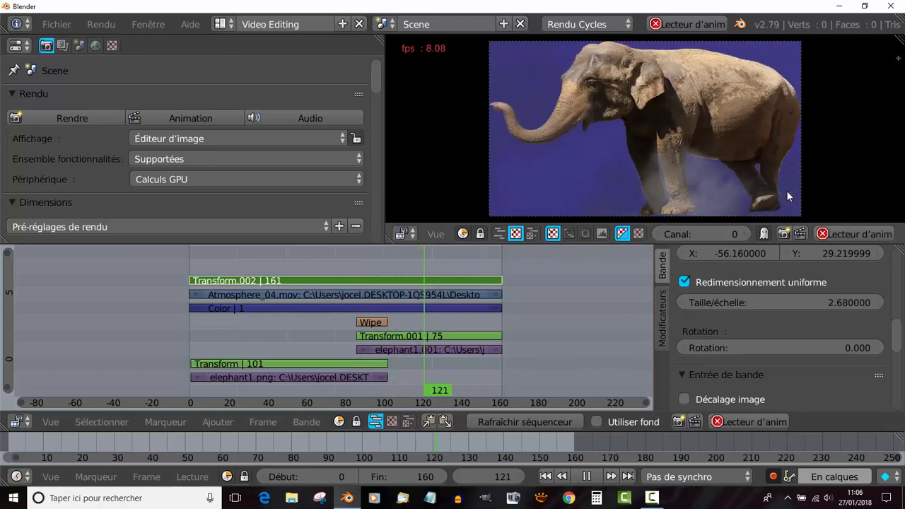
{"action": "left_click_drag", "start_coordinate": [802, 346], "coordinate": [874, 346]}
{"action": "left_click", "coordinate": [237, 253]}
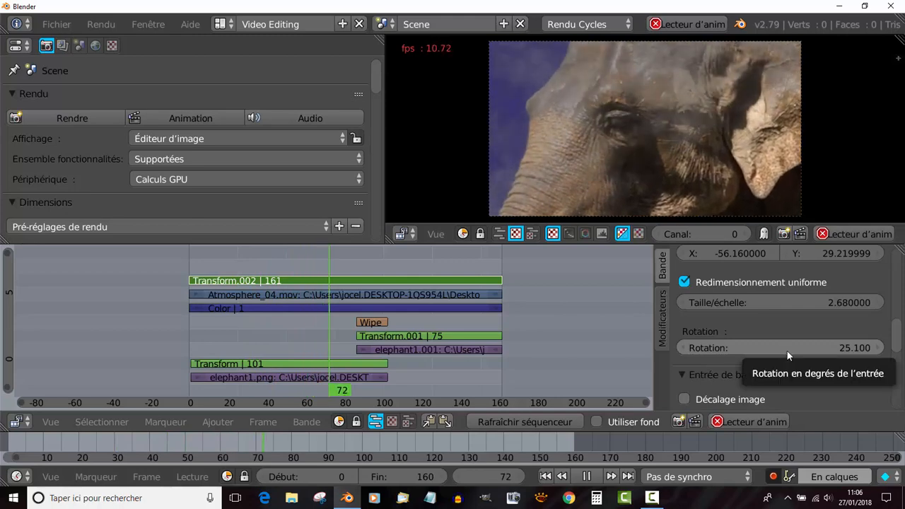
{"action": "left_click_drag", "start_coordinate": [787, 351], "coordinate": [795, 351]}
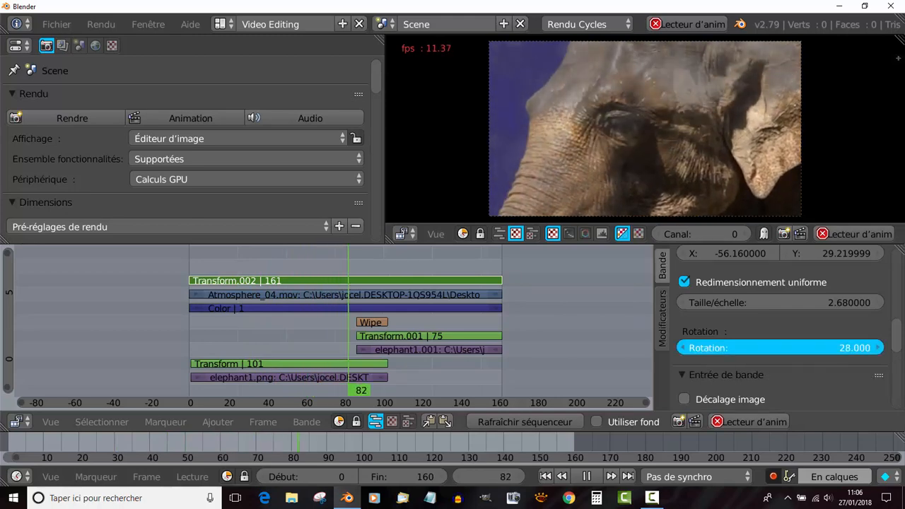
Set the smoke transform strip's rotation to 90 degrees and replay the sequence from near its start
{"action": "left_click", "coordinate": [833, 348]}
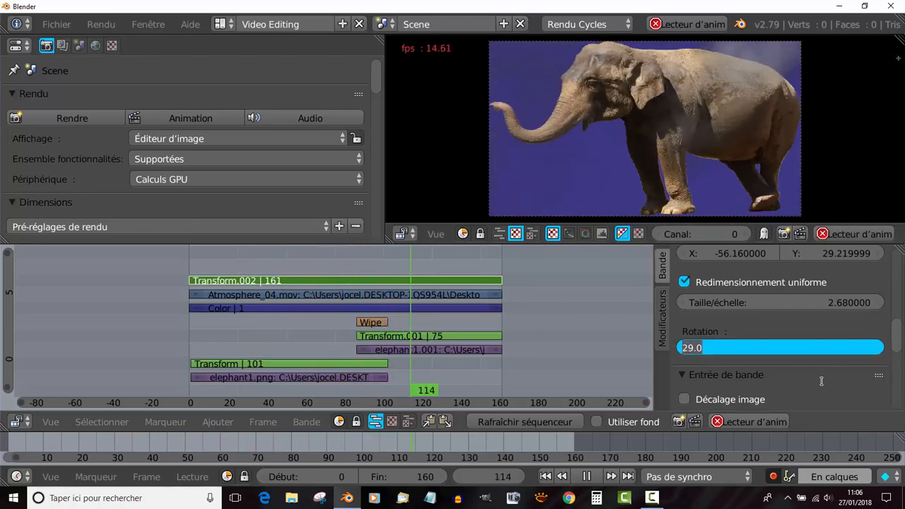
{"action": "type", "text": "90"}
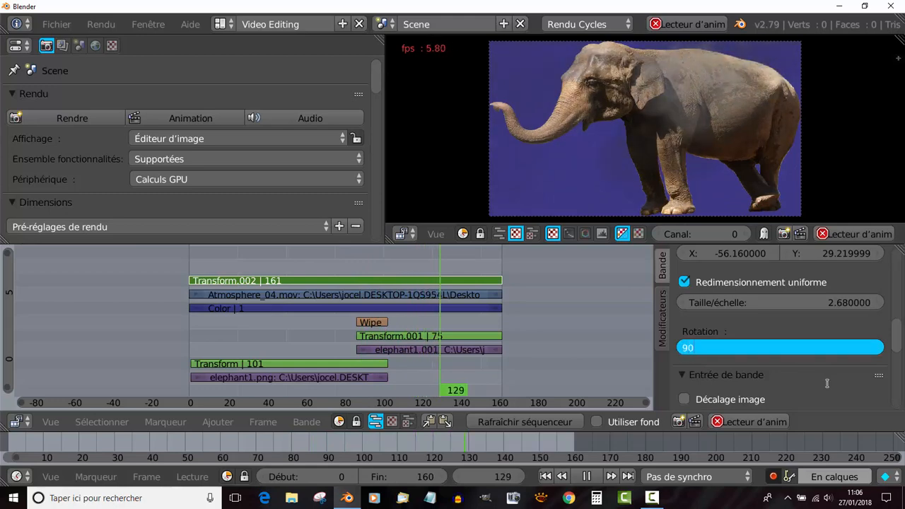
{"action": "key", "text": "Return"}
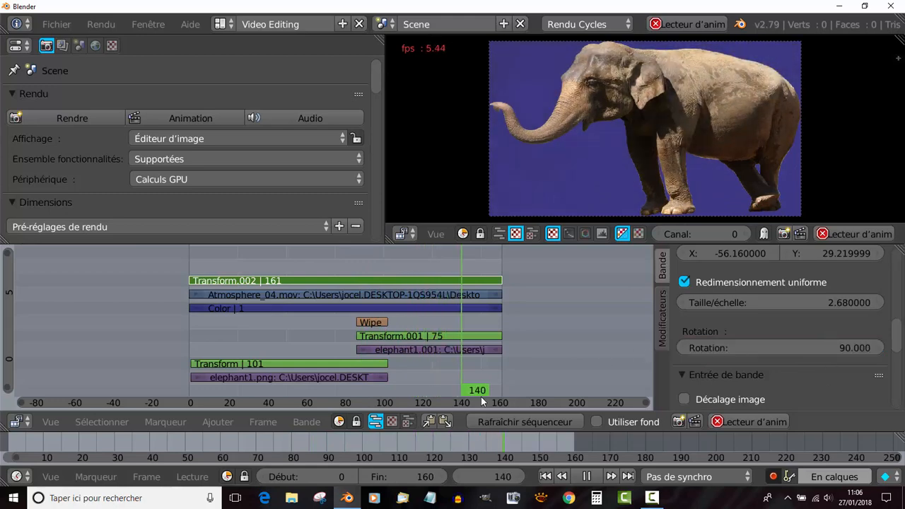
{"action": "left_click", "coordinate": [234, 256]}
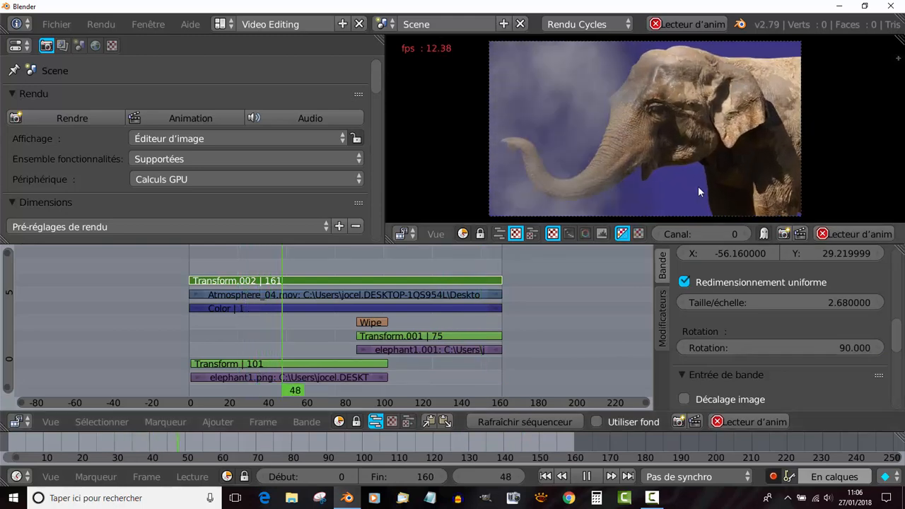
Set the smoke transform strip's rotation to -90 degrees and replay the sequence from near its start
{"action": "left_click", "coordinate": [841, 348]}
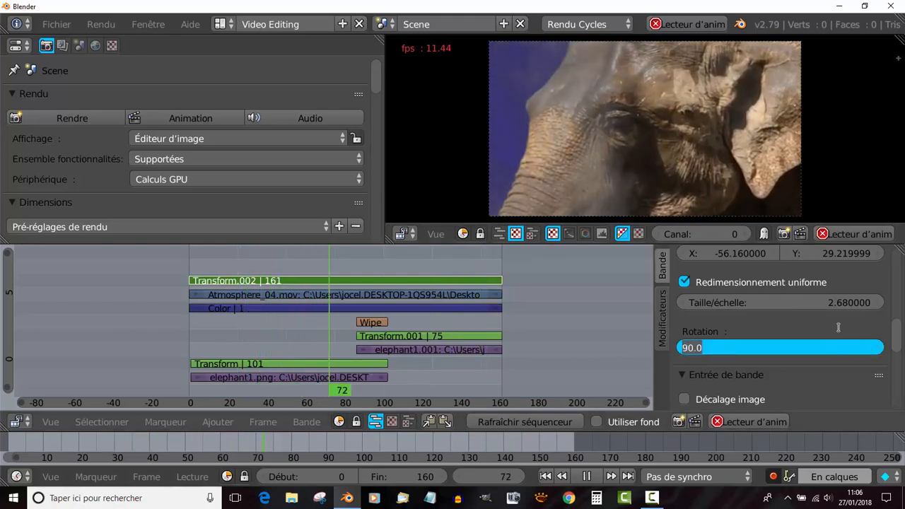
{"action": "type", "text": "-90"}
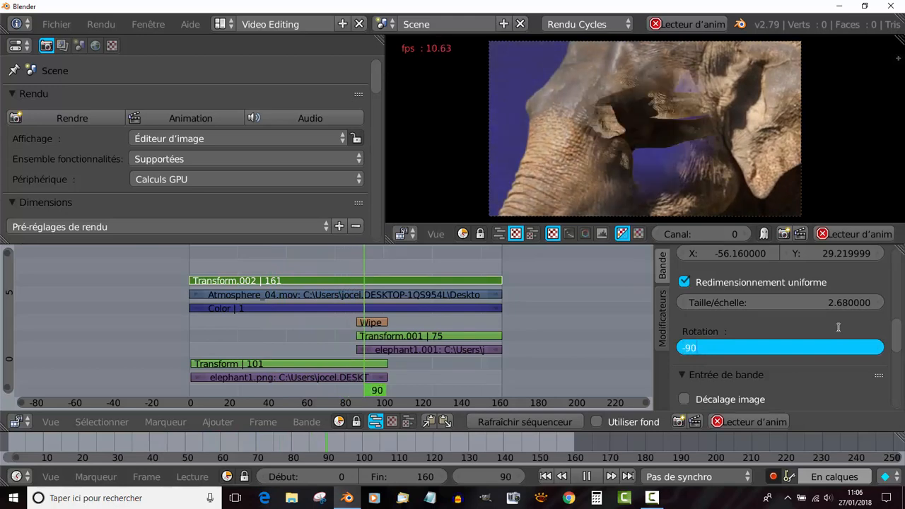
{"action": "key", "text": "Return"}
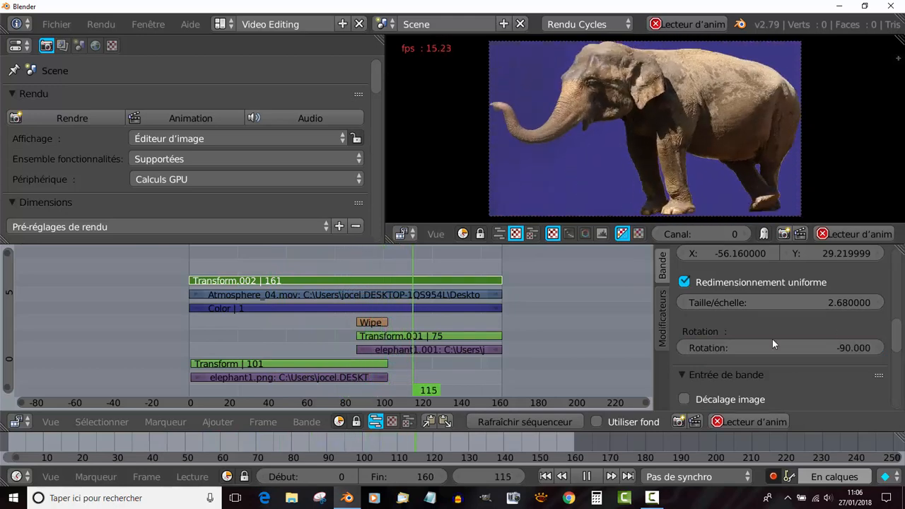
{"action": "left_click", "coordinate": [212, 254]}
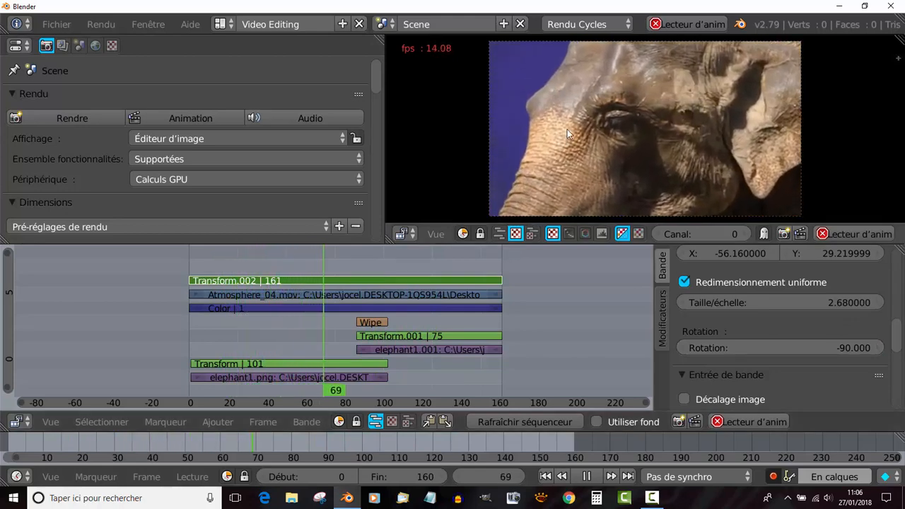
Try offsetting the smoke transform strip's X position to -81.12 percent while the sequence plays
{"action": "scroll", "coordinate": [827, 387], "scroll_direction": "down", "scroll_amount": 2}
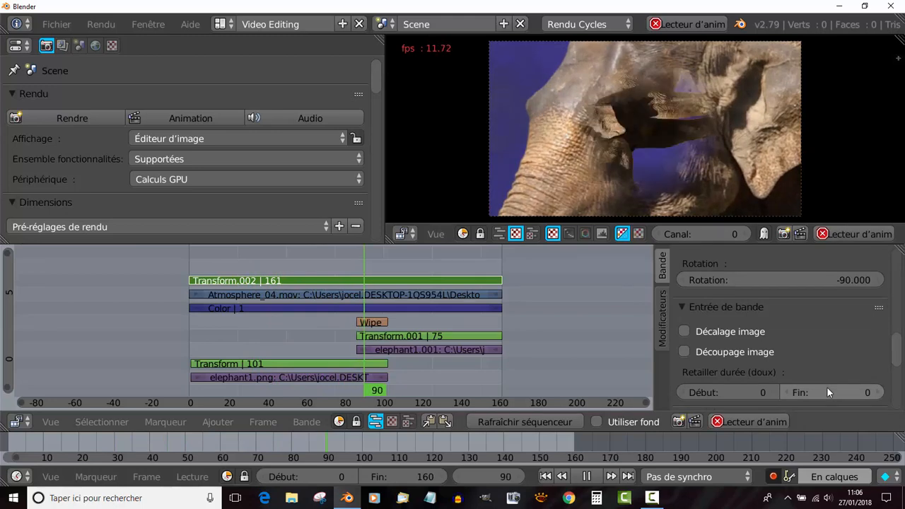
{"action": "scroll", "coordinate": [821, 357], "scroll_direction": "up", "scroll_amount": 2}
{"action": "scroll", "coordinate": [763, 330], "scroll_direction": "up", "scroll_amount": 1}
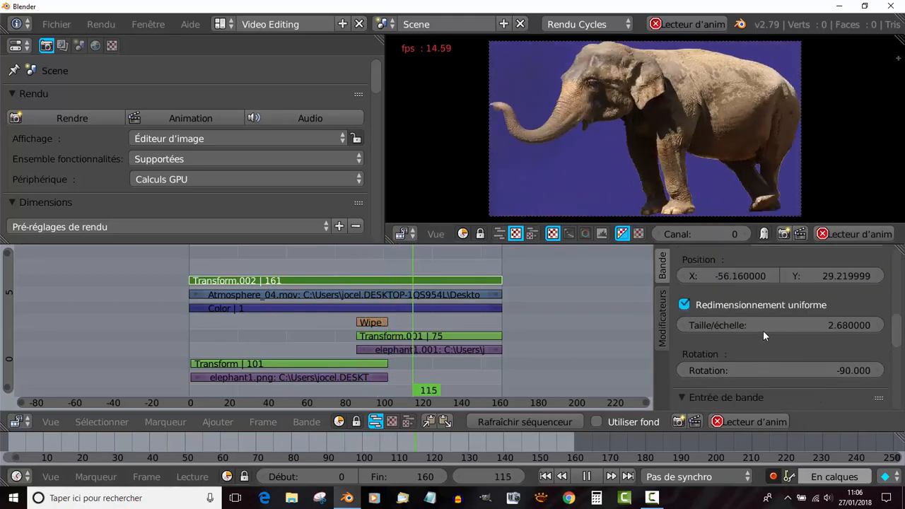
{"action": "left_click", "coordinate": [731, 275]}
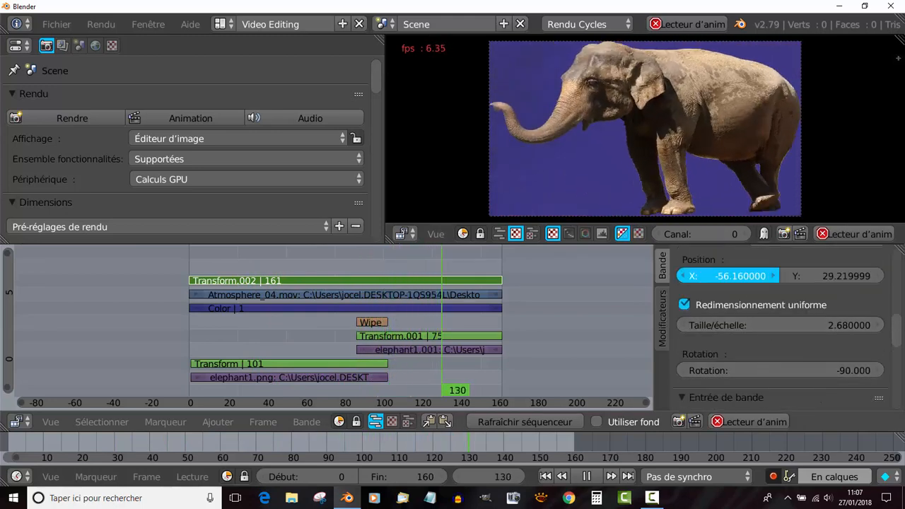
{"action": "mouse_move", "coordinate": [730, 276]}
{"action": "left_mouse_down"}
{"action": "mouse_move", "coordinate": [739, 276]}
{"action": "mouse_move", "coordinate": [716, 275]}
{"action": "left_mouse_up"}
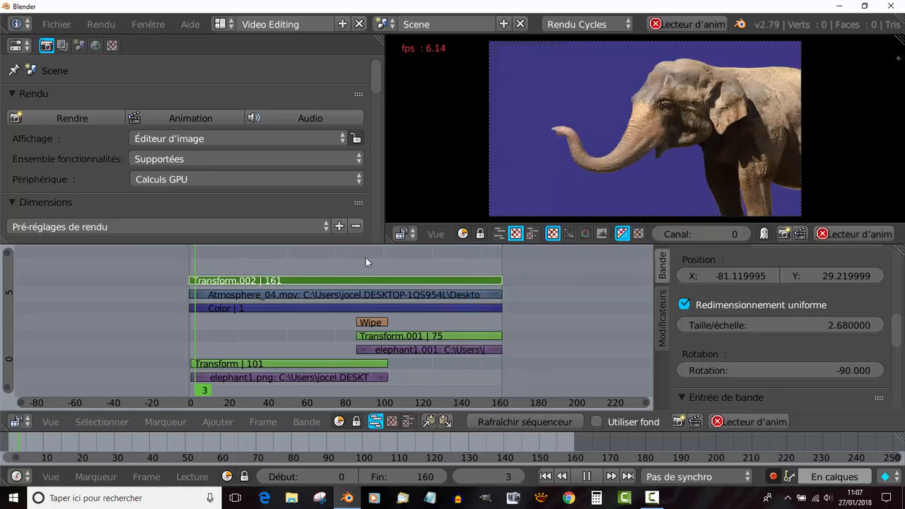
With playback stopped, set the smoke transform strip's X position to 23.4 percent, then replay the sequence from near its start
{"action": "left_click", "coordinate": [586, 477]}
{"action": "left_click_drag", "start_coordinate": [725, 276], "coordinate": [795, 276]}
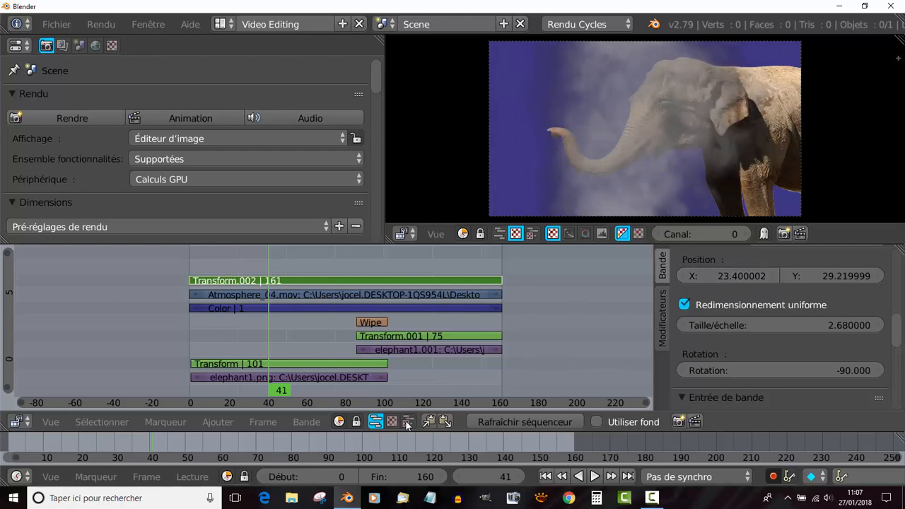
{"action": "left_click", "coordinate": [595, 476]}
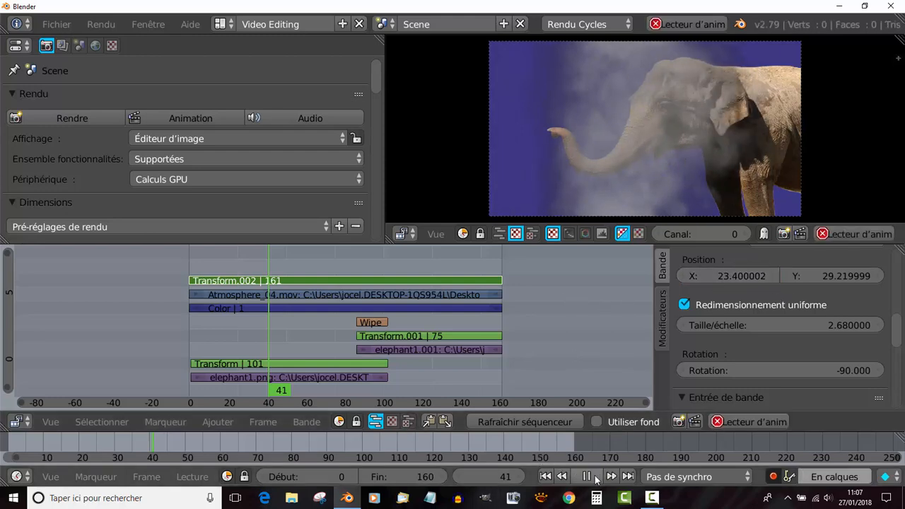
{"action": "left_click", "coordinate": [195, 265]}
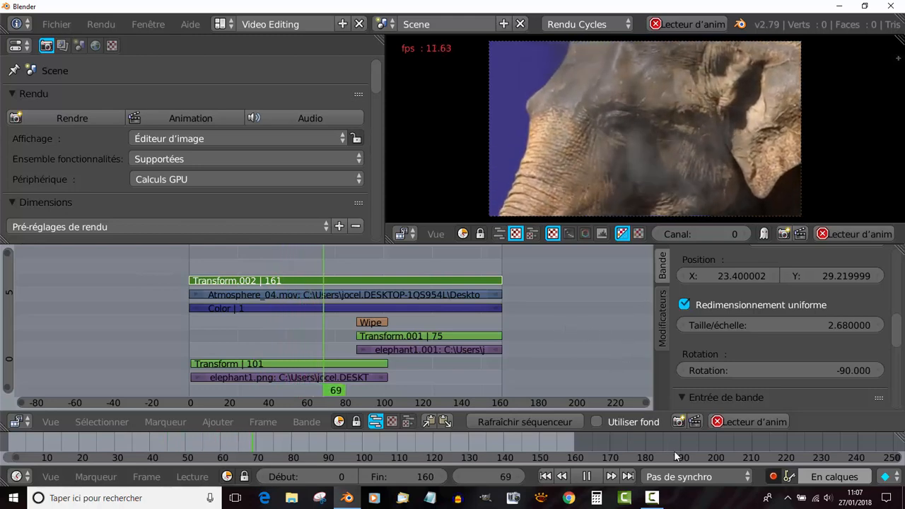
{"action": "key", "text": "alt+a"}
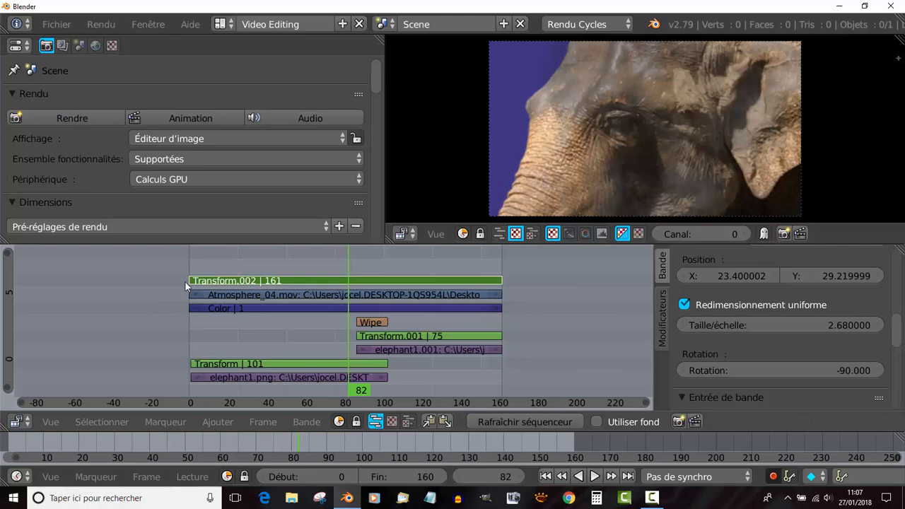
Add the Fire_AtCam_07.mov video strip at frame 0, above the existing strips
{"action": "left_click", "coordinate": [147, 284]}
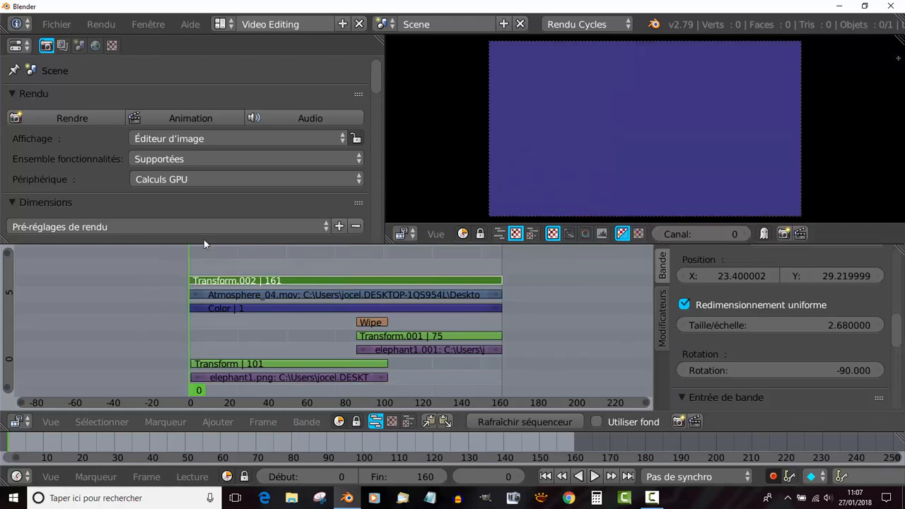
{"action": "left_click", "coordinate": [221, 422]}
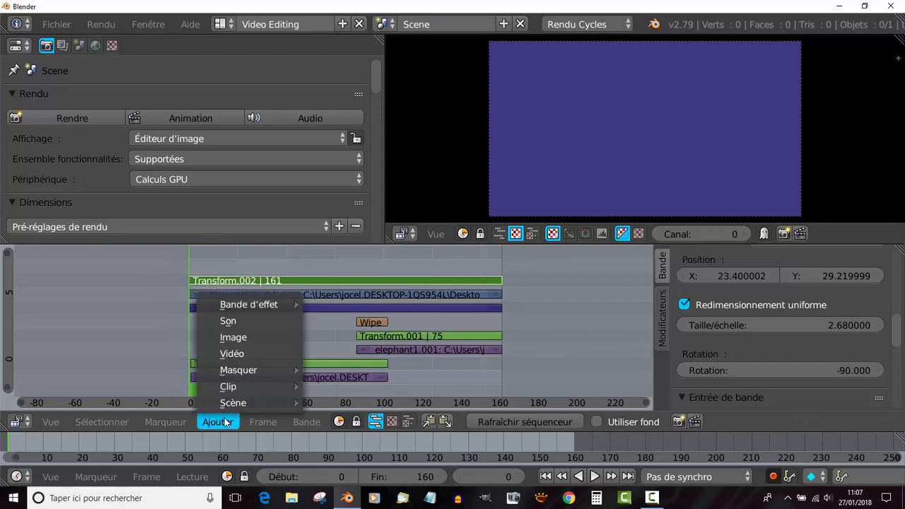
{"action": "mouse_move", "coordinate": [239, 312]}
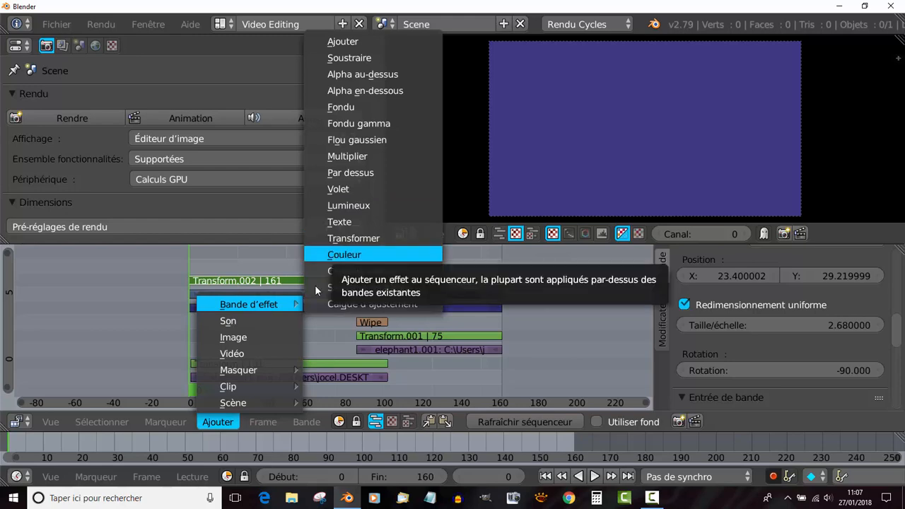
{"action": "left_click", "coordinate": [234, 353]}
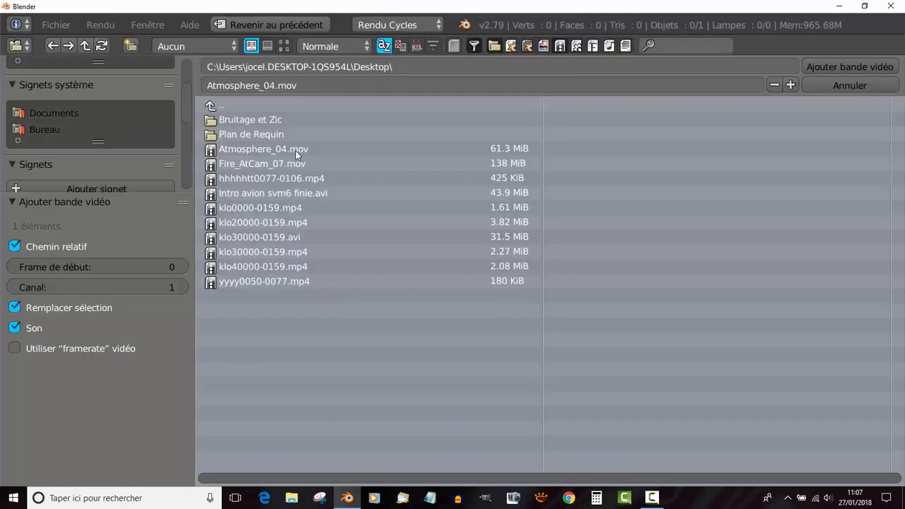
{"action": "left_click", "coordinate": [283, 46]}
{"action": "left_click", "coordinate": [792, 152]}
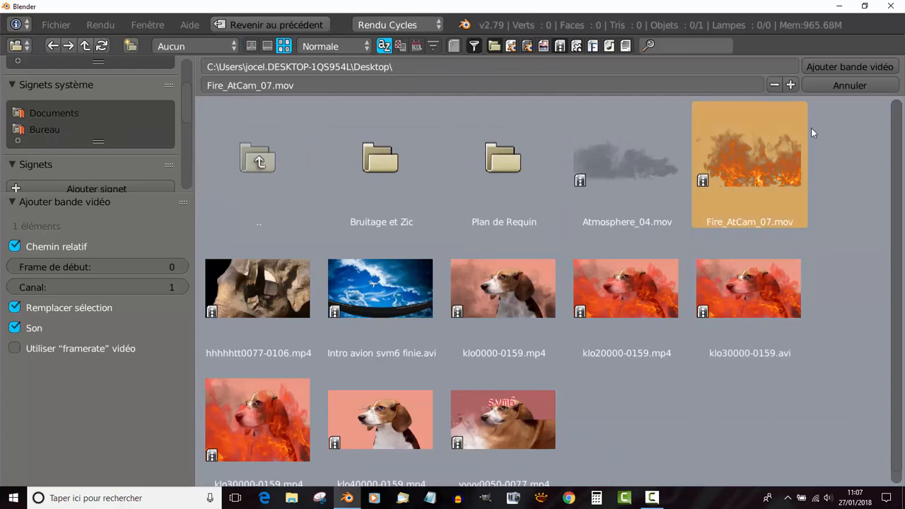
{"action": "left_click", "coordinate": [846, 64]}
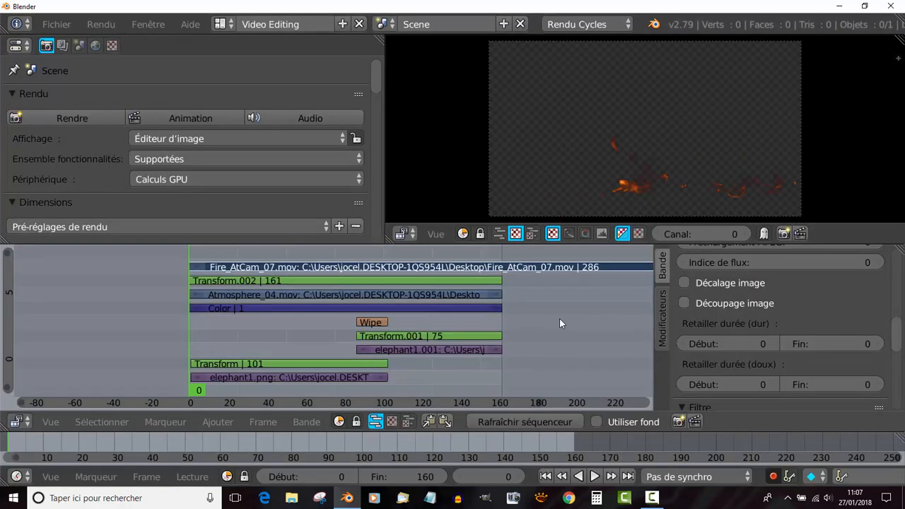
Trim the end of the Fire_AtCam_07.mov strip to frame 161 so it matches the strips below
{"action": "scroll", "coordinate": [559, 318], "scroll_direction": "down", "scroll_amount": 3}
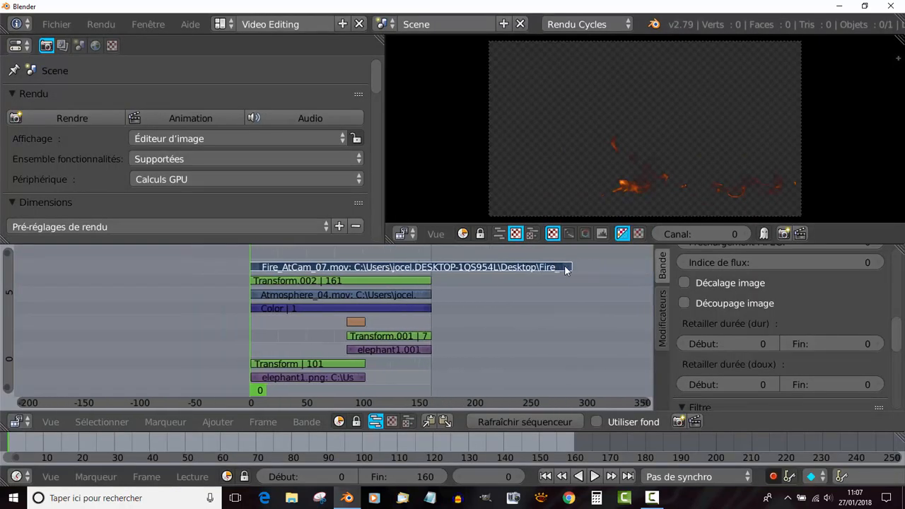
{"action": "right_click_drag", "start_coordinate": [568, 267], "coordinate": [432, 271]}
{"action": "scroll", "coordinate": [287, 326], "scroll_direction": "up", "scroll_amount": 3}
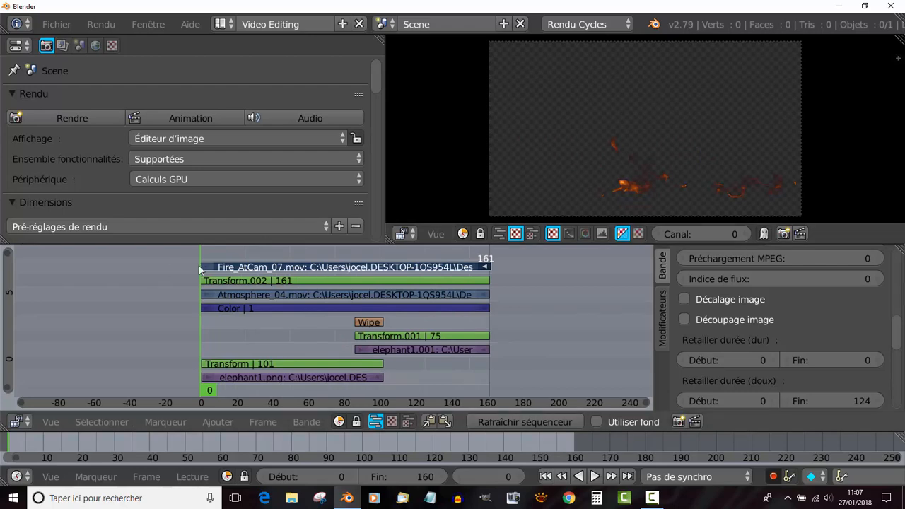
Play the trimmed fire clip from its start and stop at frame 49
{"action": "key", "text": "alt+a"}
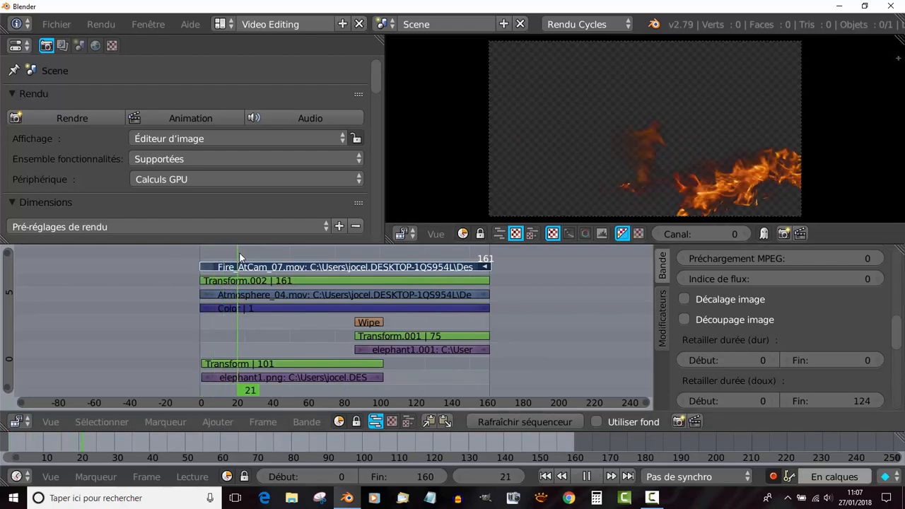
{"action": "mouse_move", "coordinate": [279, 253]}
{"action": "left_mouse_down"}
{"action": "mouse_move", "coordinate": [250, 262]}
{"action": "mouse_move", "coordinate": [278, 259]}
{"action": "left_mouse_up"}
{"action": "key", "text": "alt+a"}
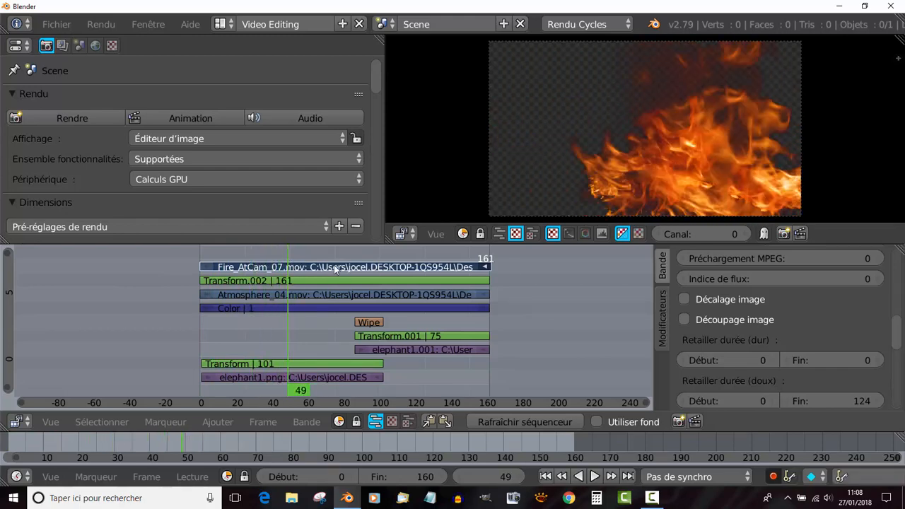
Set the fire strip's blend mode to Alpha au-dessus and check the composite at frame 57
{"action": "left_click_drag", "start_coordinate": [896, 339], "coordinate": [902, 277]}
{"action": "left_click", "coordinate": [848, 274]}
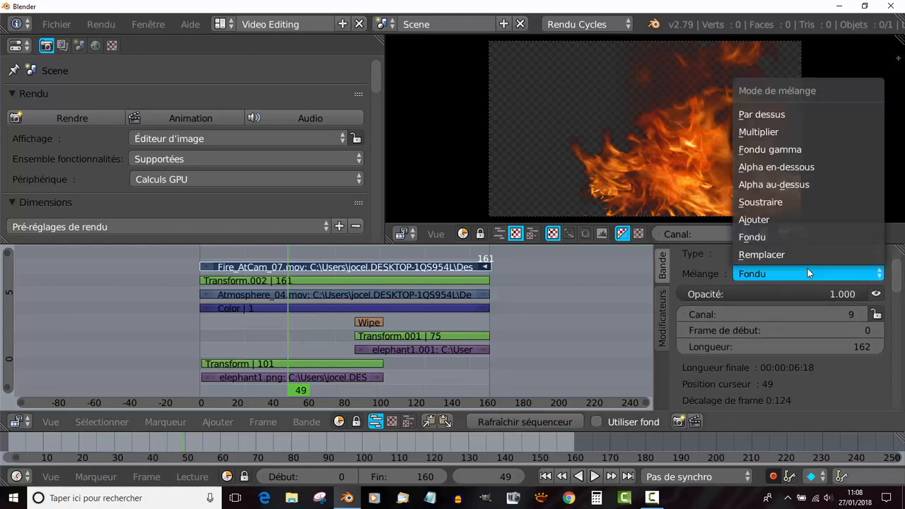
{"action": "left_click", "coordinate": [800, 186]}
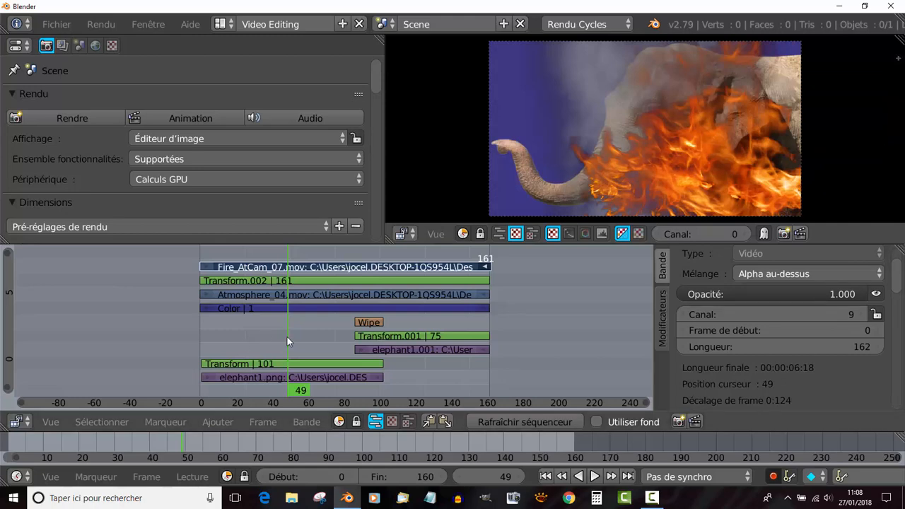
{"action": "mouse_move", "coordinate": [287, 336]}
{"action": "left_mouse_down"}
{"action": "mouse_move", "coordinate": [220, 347]}
{"action": "mouse_move", "coordinate": [303, 333]}
{"action": "left_mouse_up"}
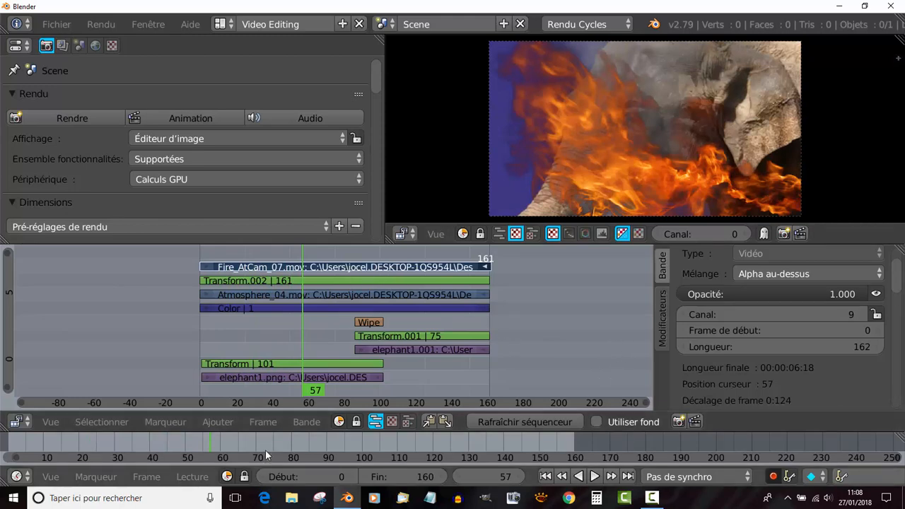
Add a Transformer effect strip to the fire video and set its blend mode to Alpha au-dessus
{"action": "left_click", "coordinate": [254, 420]}
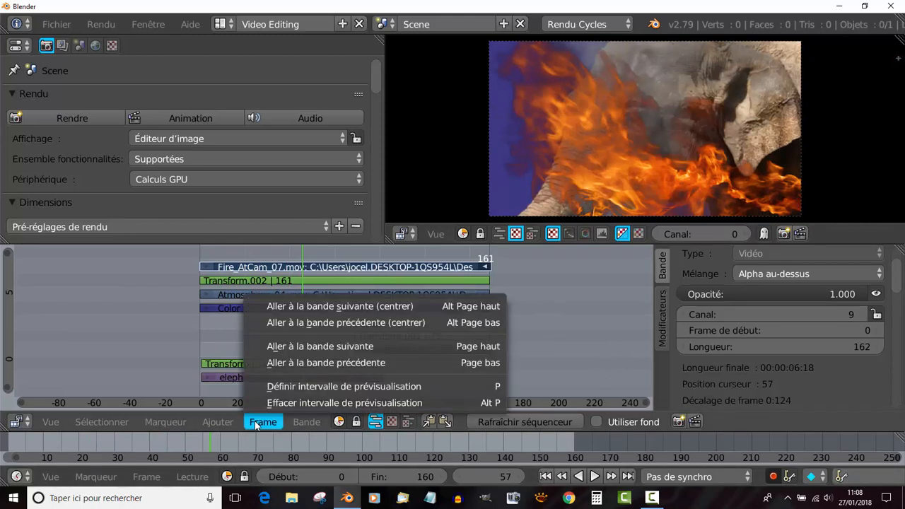
{"action": "mouse_move", "coordinate": [221, 422]}
{"action": "mouse_move", "coordinate": [234, 309]}
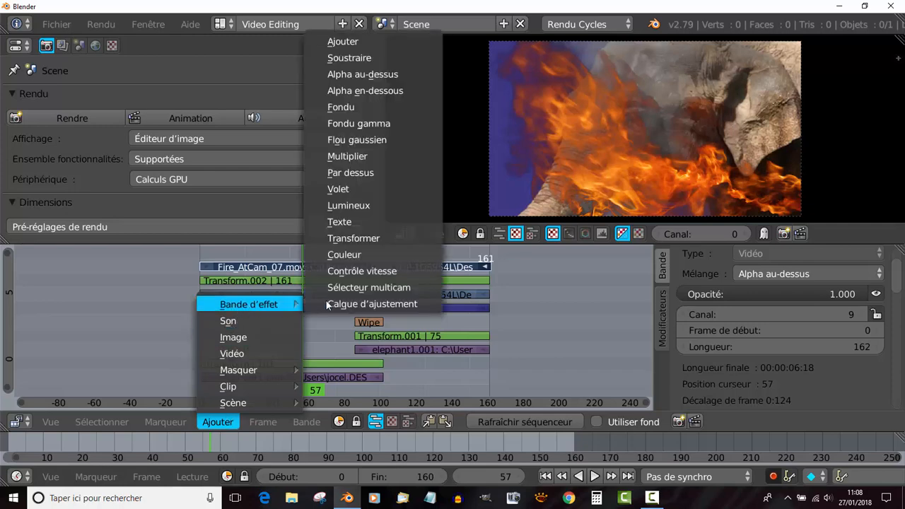
{"action": "left_click", "coordinate": [350, 238]}
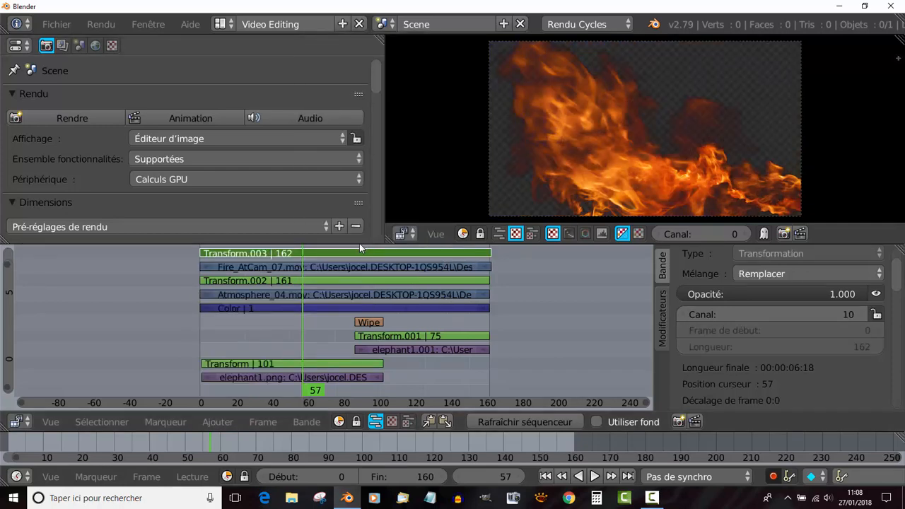
{"action": "scroll", "coordinate": [883, 284], "scroll_direction": "up", "scroll_amount": 1}
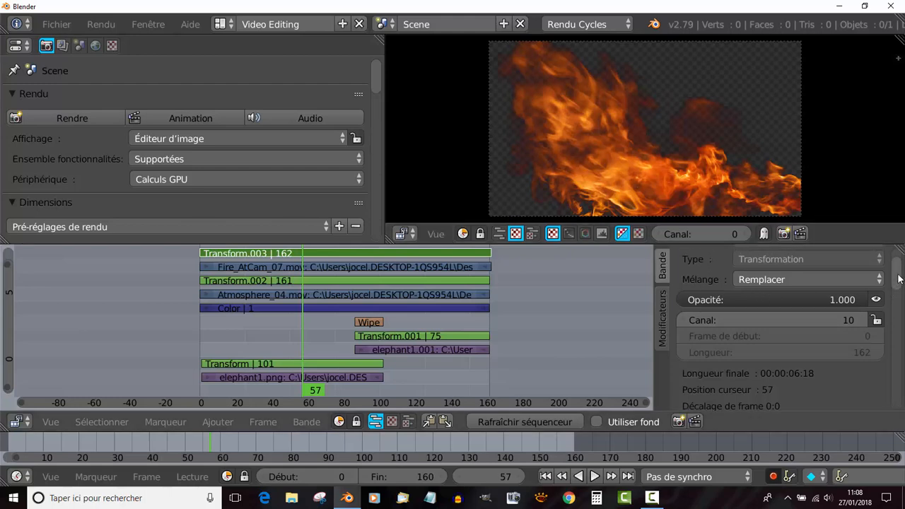
{"action": "left_click", "coordinate": [785, 282]}
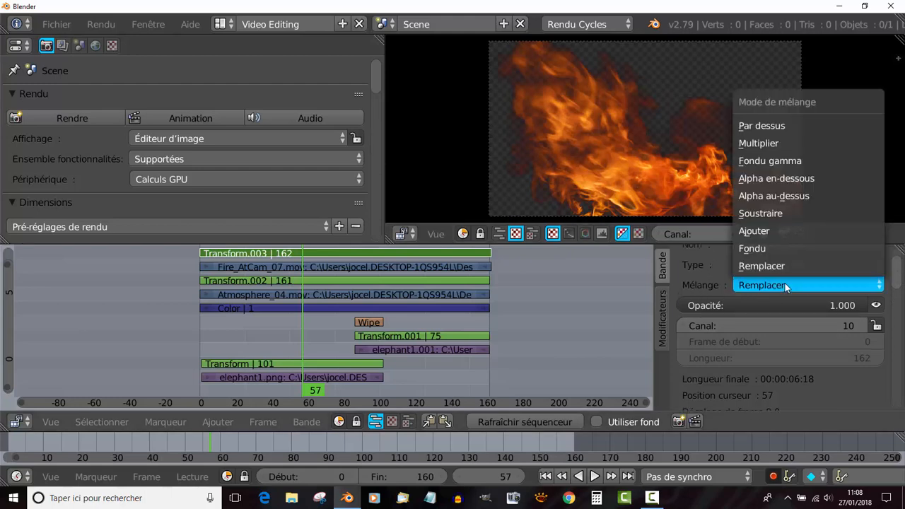
{"action": "left_click", "coordinate": [798, 195]}
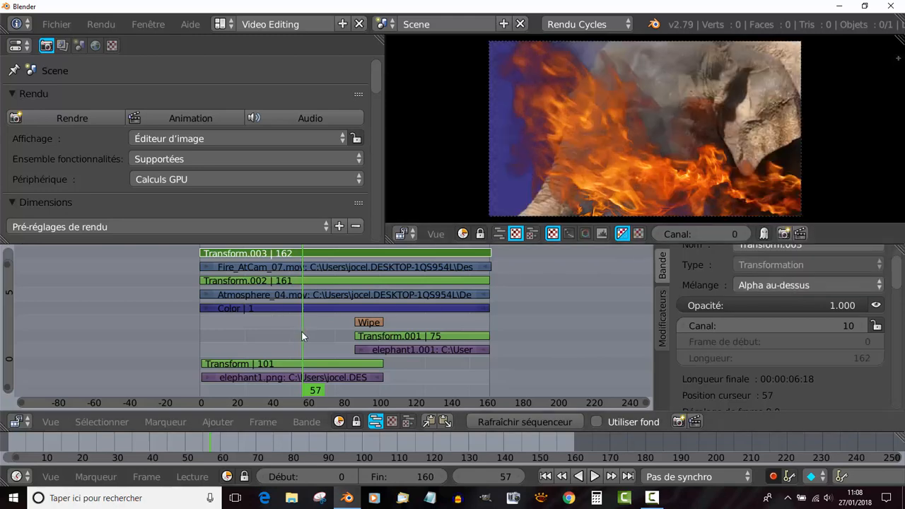
Play the composite of fire, smoke and elephant, and stop at frame 77
{"action": "key", "text": "shift+alt+a"}
{"action": "left_click_drag", "start_coordinate": [256, 338], "coordinate": [338, 325]}
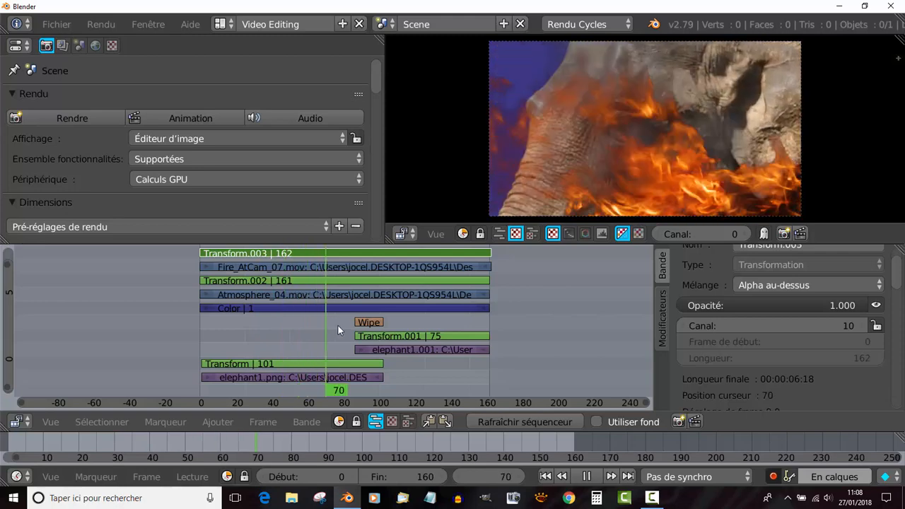
{"action": "key", "text": "alt+a"}
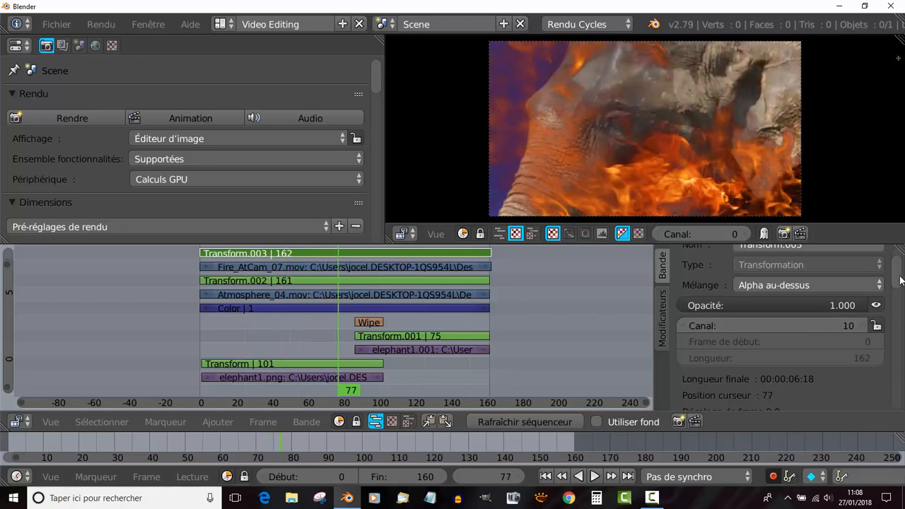
Enable uniform scaling (Redimensionnement uniforme) on the fire's transform strip
{"action": "scroll", "coordinate": [891, 305], "scroll_direction": "down", "scroll_amount": 5}
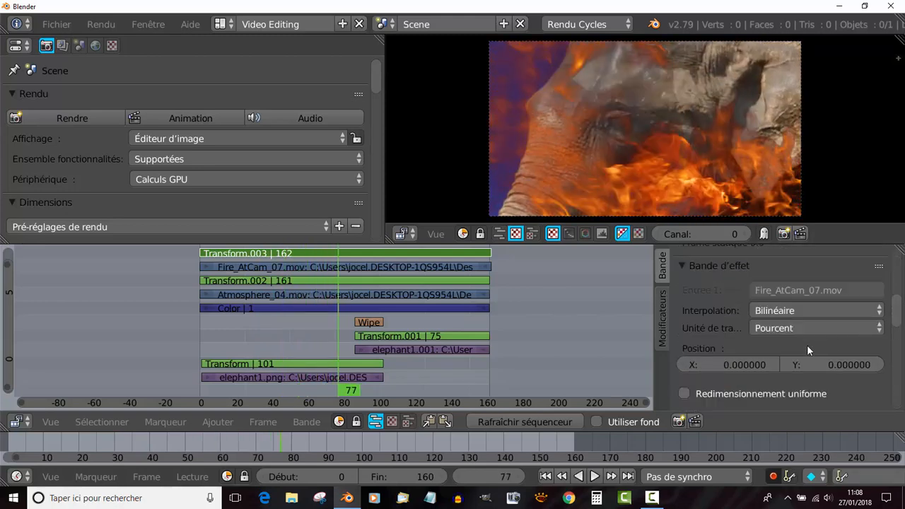
{"action": "scroll", "coordinate": [807, 345], "scroll_direction": "down", "scroll_amount": 3}
{"action": "left_click", "coordinate": [685, 325]}
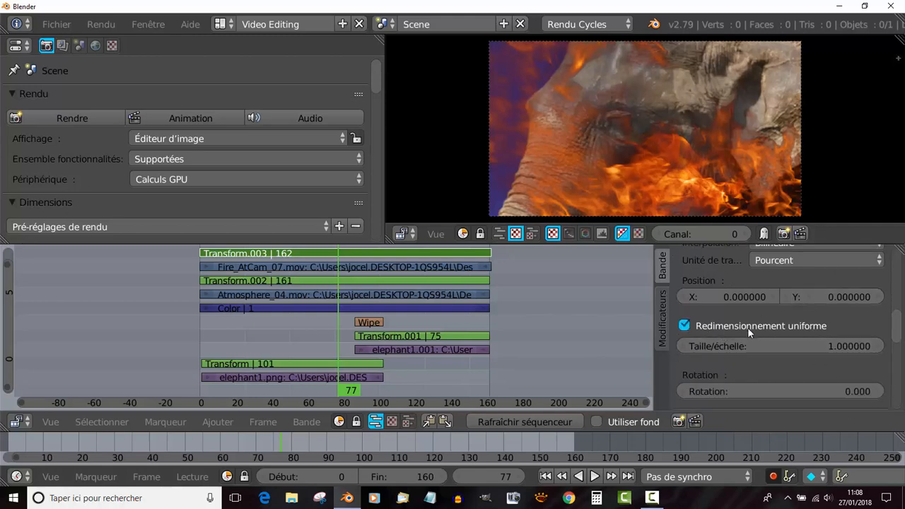
Try uniform scales of 0.55, 0.79, 1.6 and 0.76 on the fire's transform strip
{"action": "left_click_drag", "start_coordinate": [843, 343], "coordinate": [799, 343]}
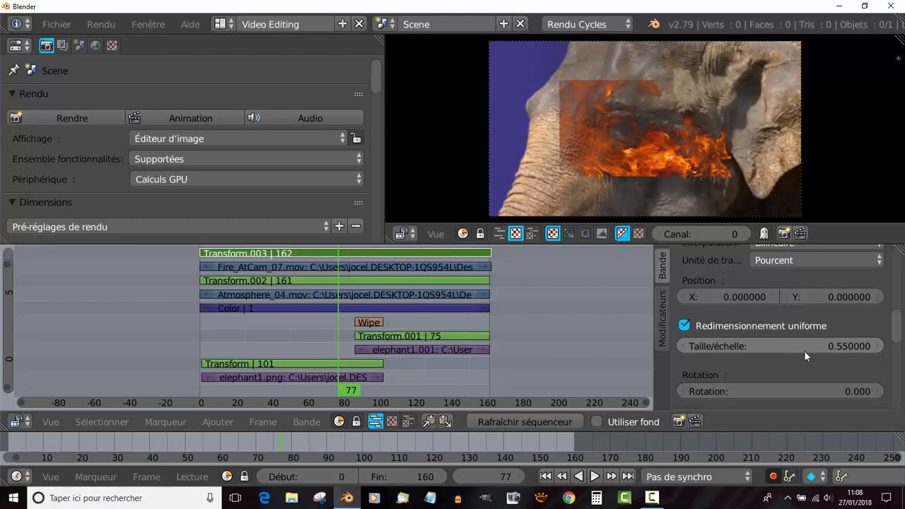
{"action": "left_click_drag", "start_coordinate": [815, 349], "coordinate": [840, 349]}
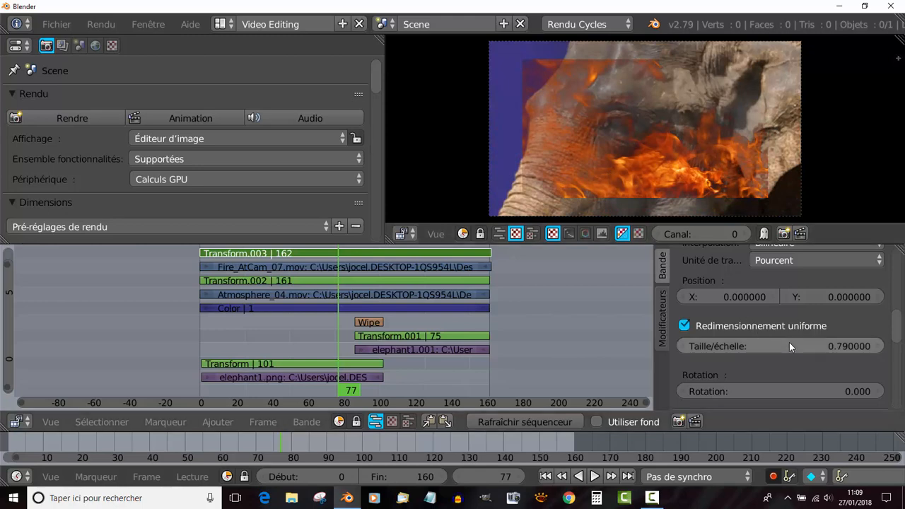
{"action": "left_click_drag", "start_coordinate": [789, 342], "coordinate": [902, 296]}
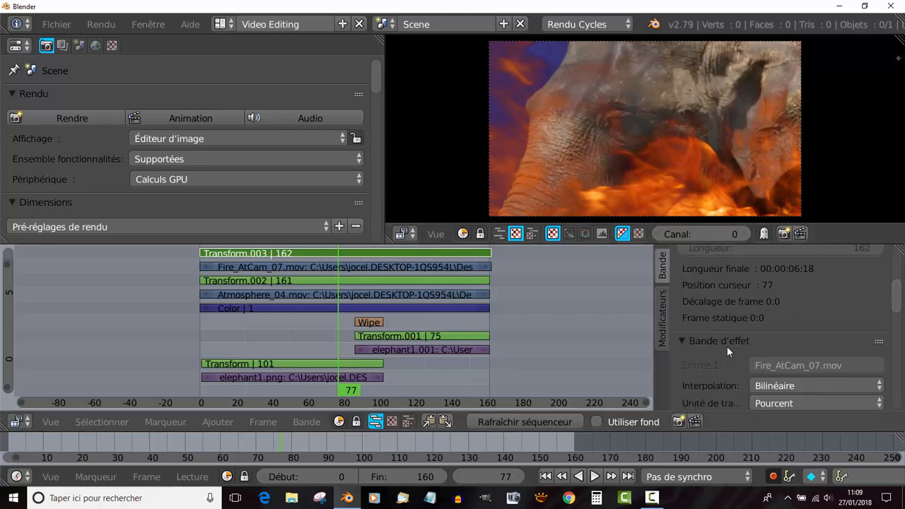
{"action": "left_click_drag", "start_coordinate": [896, 300], "coordinate": [901, 318]}
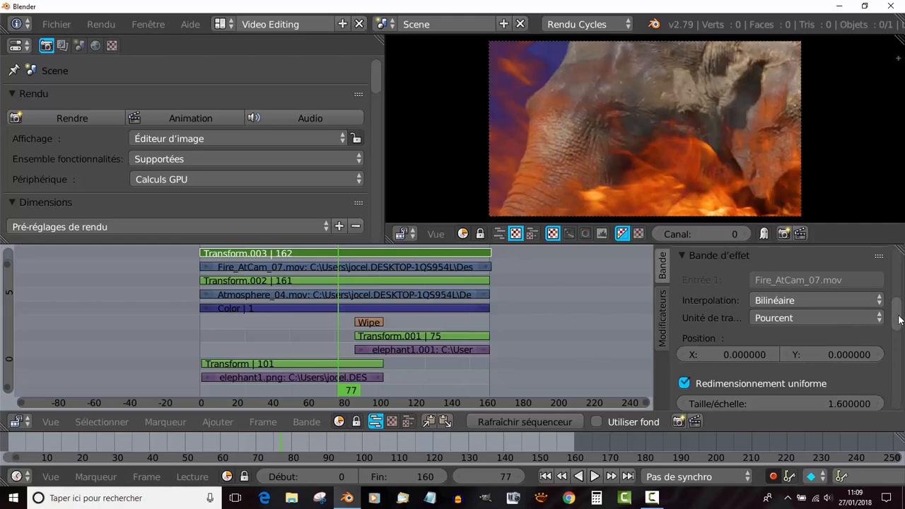
{"action": "left_click_drag", "start_coordinate": [899, 319], "coordinate": [900, 327]}
{"action": "left_click_drag", "start_coordinate": [840, 372], "coordinate": [813, 371]}
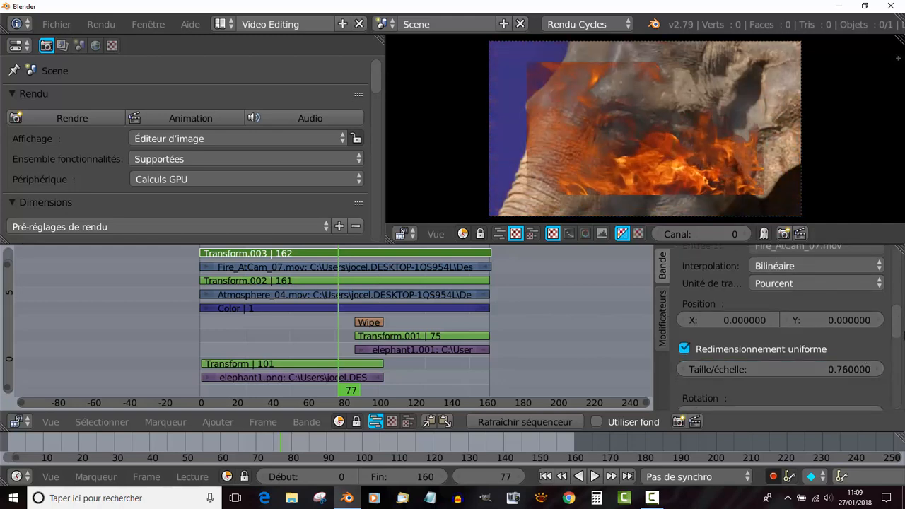
Try the Bicubique and Aucun interpolation modes on the fire's transform strip, and return it to Bilinéaire
{"action": "scroll", "coordinate": [790, 306], "scroll_direction": "up", "scroll_amount": 3}
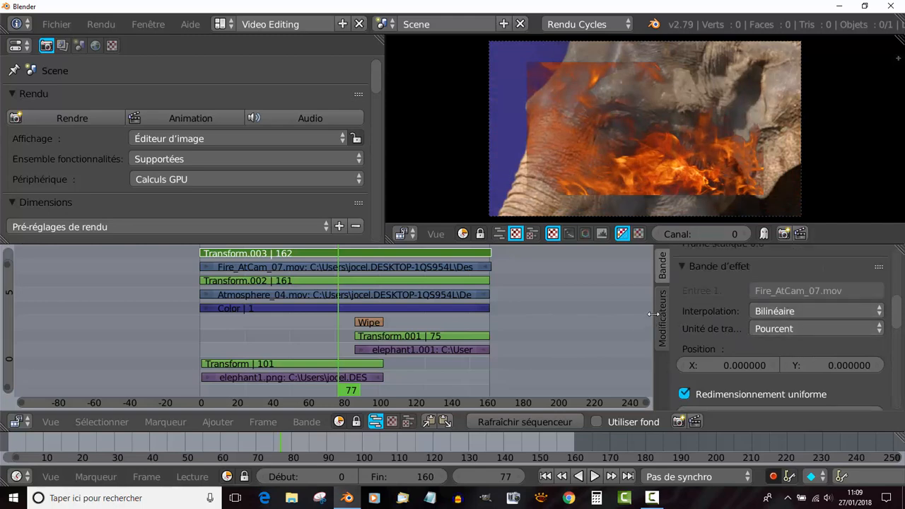
{"action": "left_click_drag", "start_coordinate": [653, 313], "coordinate": [559, 316]}
{"action": "left_click", "coordinate": [791, 329]}
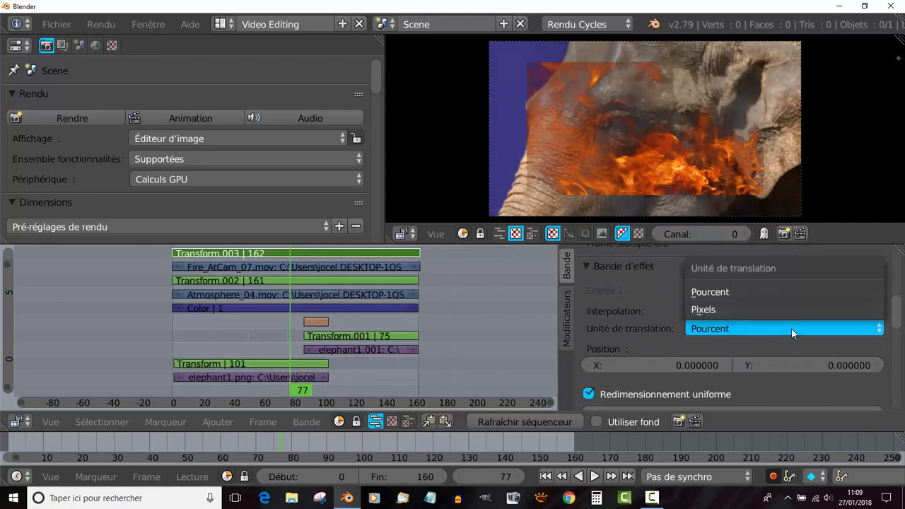
{"action": "left_click", "coordinate": [722, 311]}
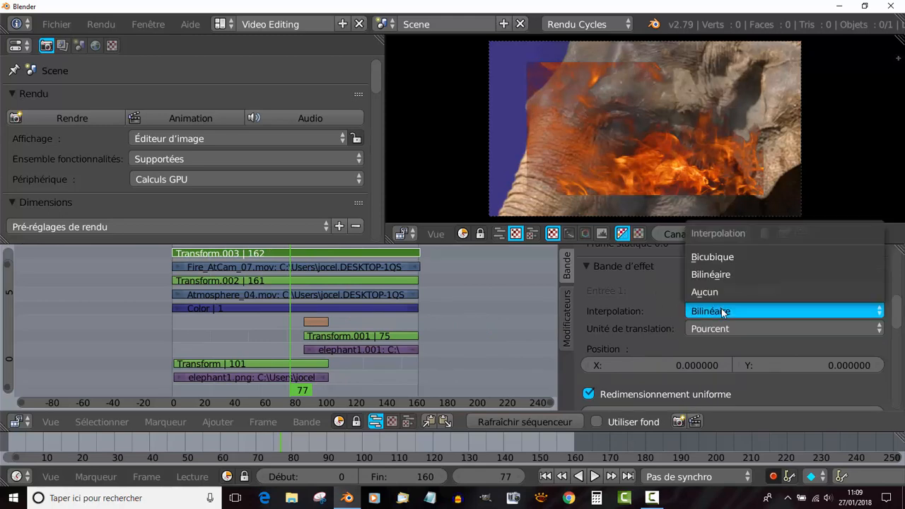
{"action": "left_click", "coordinate": [724, 257]}
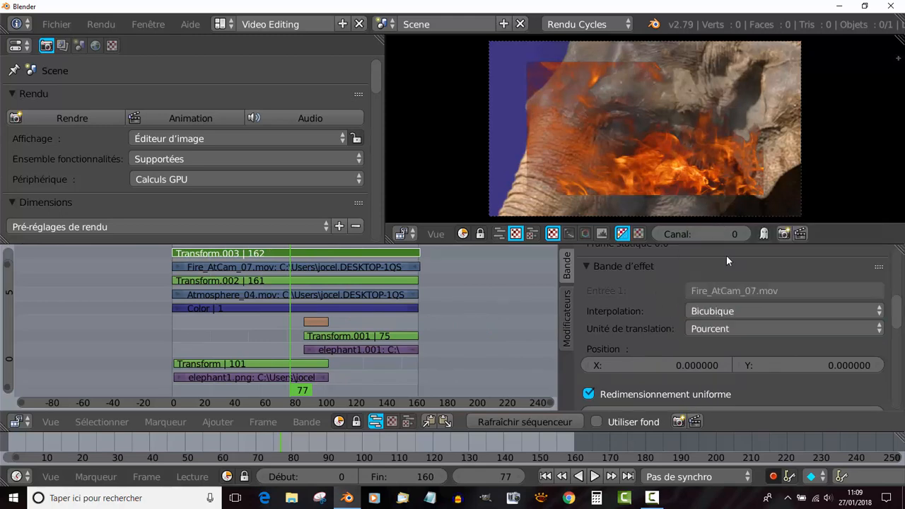
{"action": "left_click", "coordinate": [730, 305]}
{"action": "left_click", "coordinate": [731, 293]}
{"action": "left_click", "coordinate": [734, 312]}
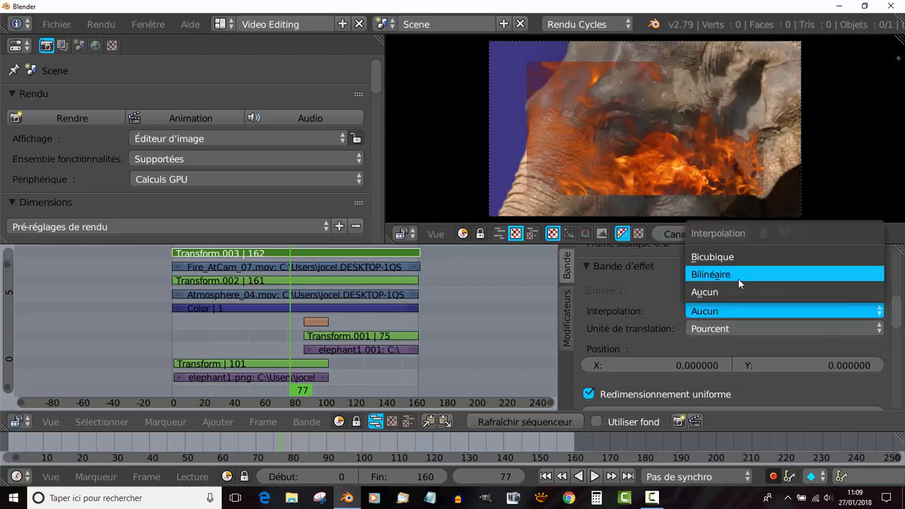
{"action": "left_click", "coordinate": [738, 279]}
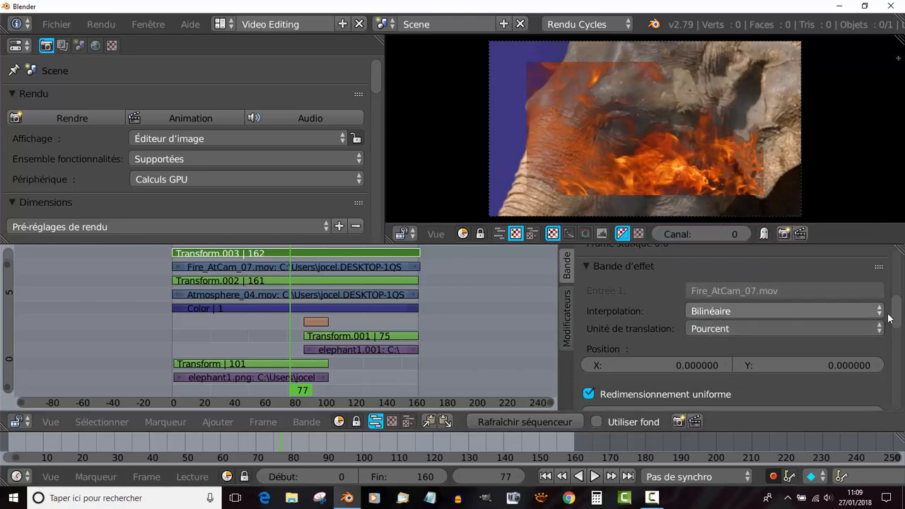
Enable linear modifiers (Utiliser modificateurs linéaires) on the fire's transform strip and look through the available strip modifiers
{"action": "left_click_drag", "start_coordinate": [900, 322], "coordinate": [902, 382]}
{"action": "scroll", "coordinate": [903, 390], "scroll_direction": "down", "scroll_amount": 1}
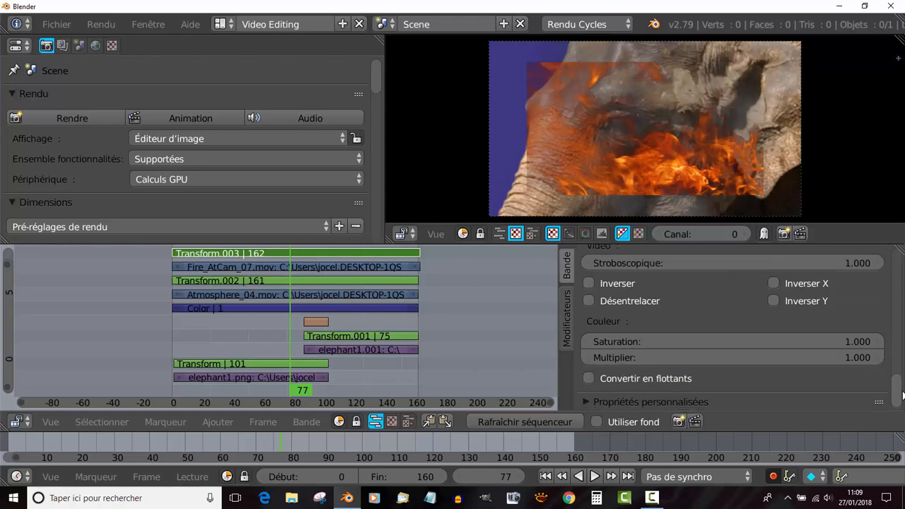
{"action": "left_click", "coordinate": [569, 338]}
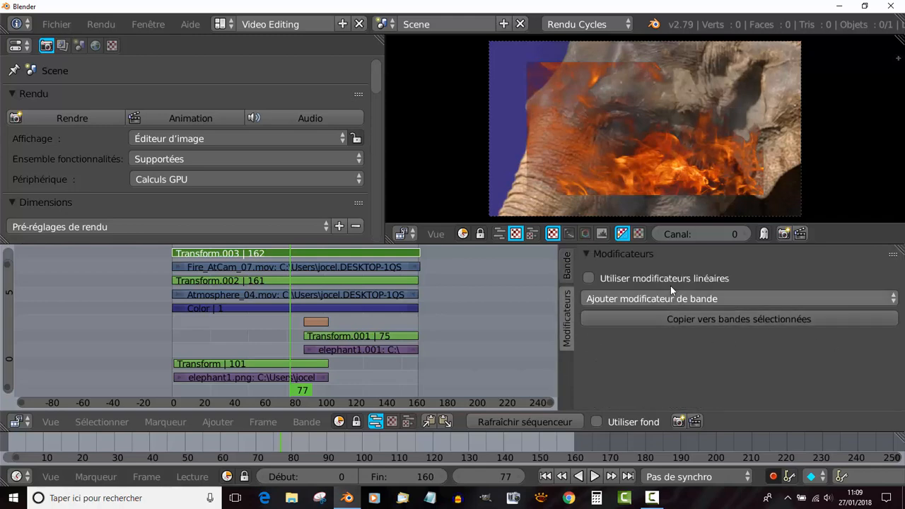
{"action": "left_click", "coordinate": [587, 278]}
{"action": "left_click", "coordinate": [804, 298]}
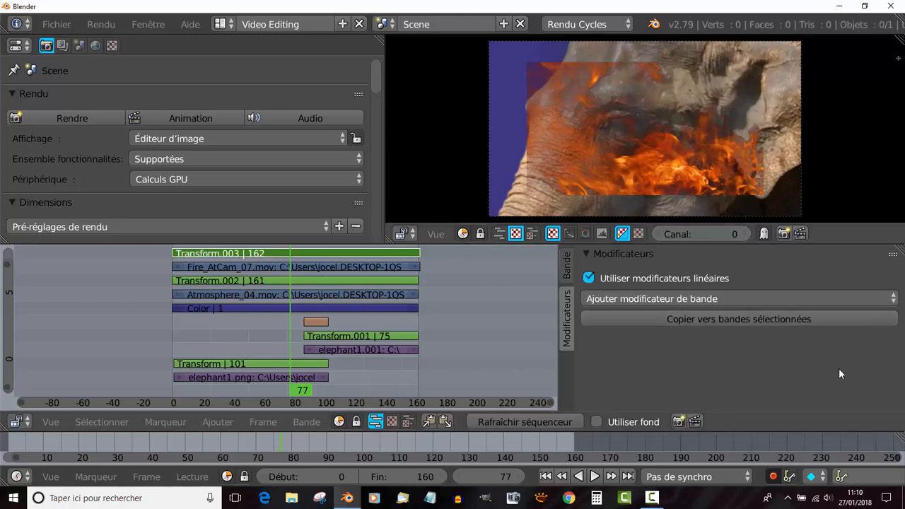
Set the uniform scale (Taille/échelle) of the fire's transform strip to 2.17
{"action": "left_click", "coordinate": [566, 267]}
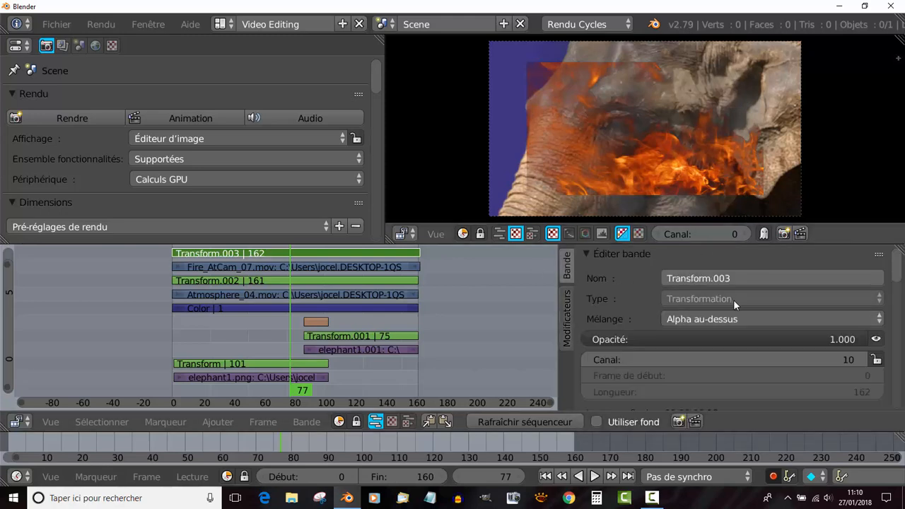
{"action": "scroll", "coordinate": [901, 269], "scroll_direction": "down", "scroll_amount": 4}
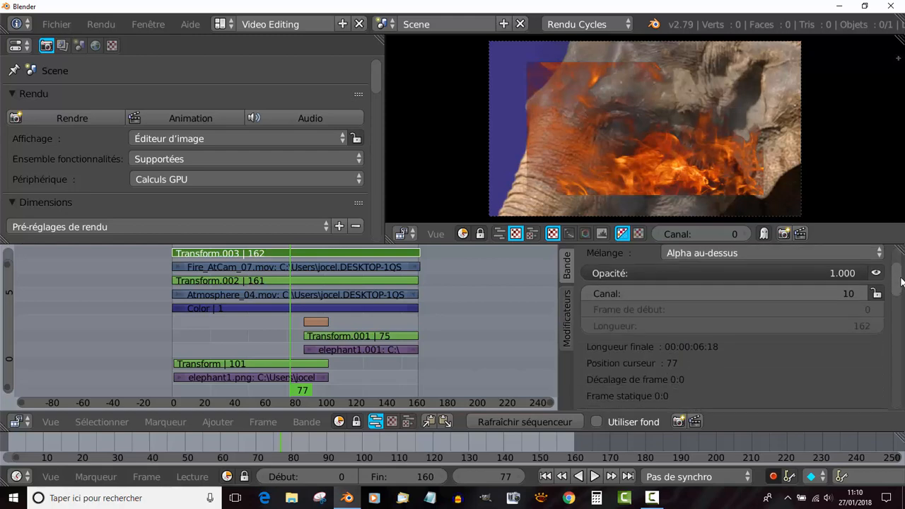
{"action": "scroll", "coordinate": [902, 277], "scroll_direction": "up", "scroll_amount": 2}
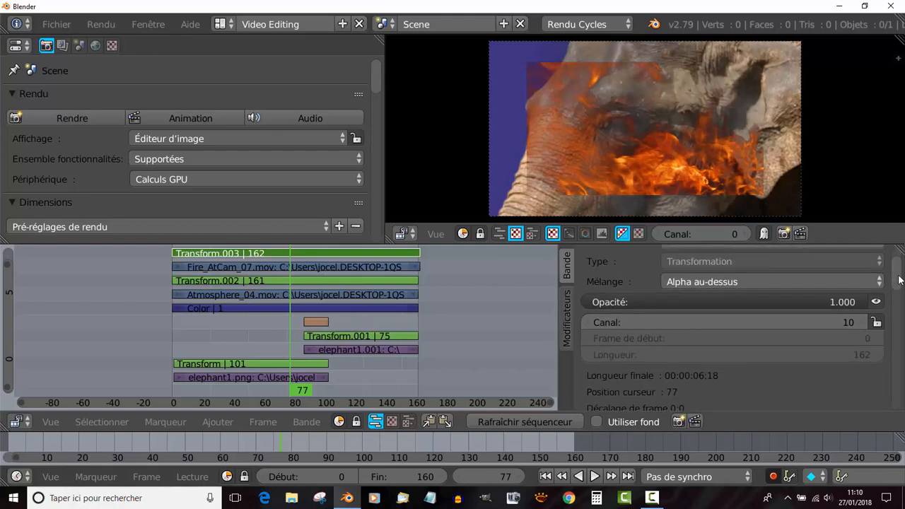
{"action": "scroll", "coordinate": [902, 270], "scroll_direction": "up", "scroll_amount": 2}
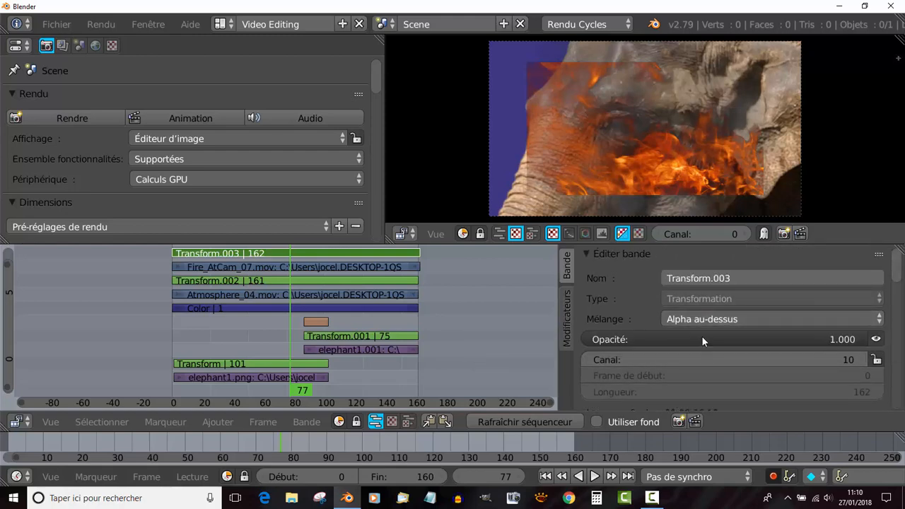
{"action": "scroll", "coordinate": [658, 339], "scroll_direction": "down", "scroll_amount": 5}
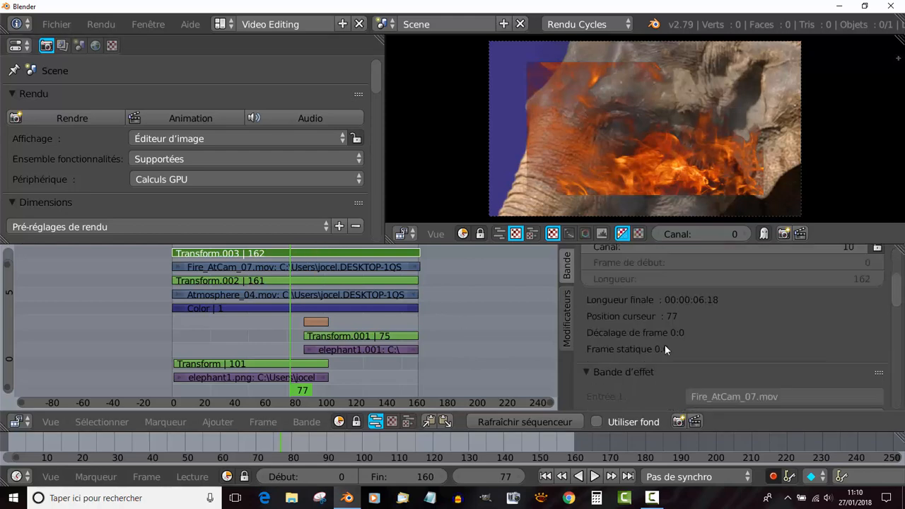
{"action": "scroll", "coordinate": [681, 367], "scroll_direction": "down", "scroll_amount": 3}
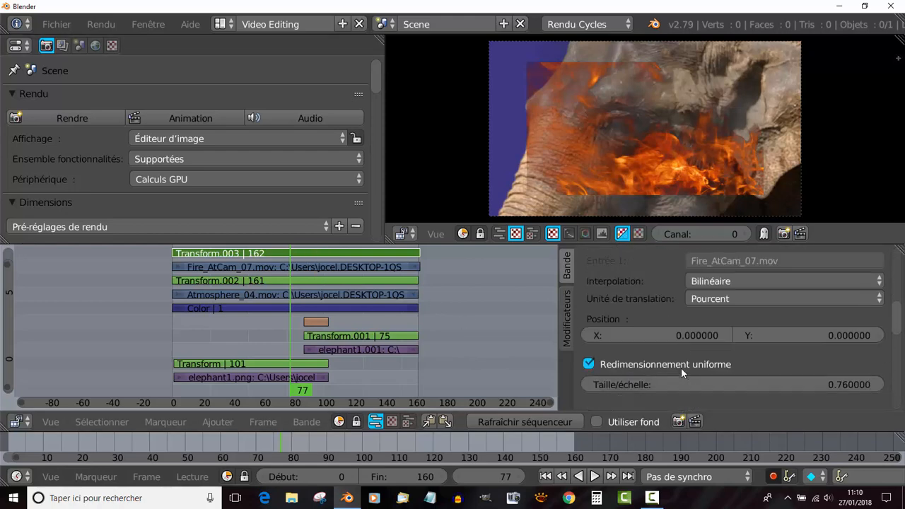
{"action": "left_click_drag", "start_coordinate": [803, 387], "coordinate": [863, 387]}
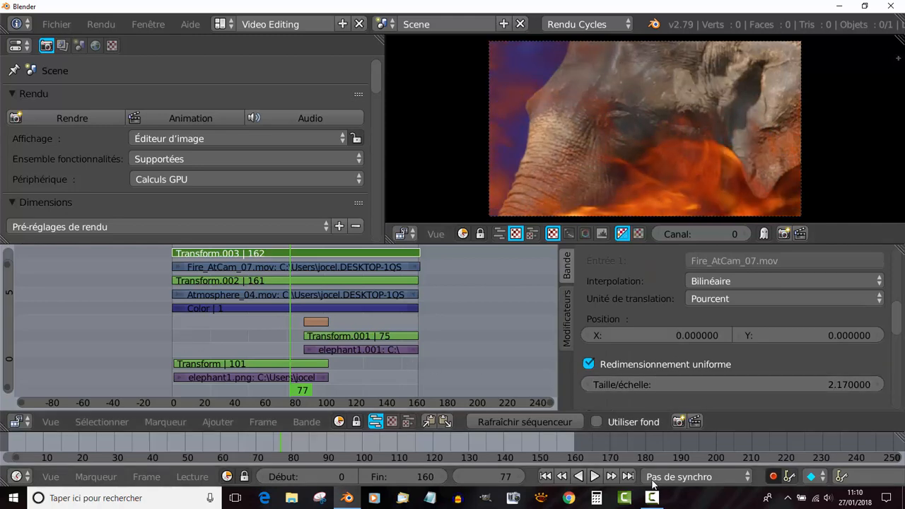
Play the composite with the enlarged fire and stop at frame 59
{"action": "left_click", "coordinate": [594, 476]}
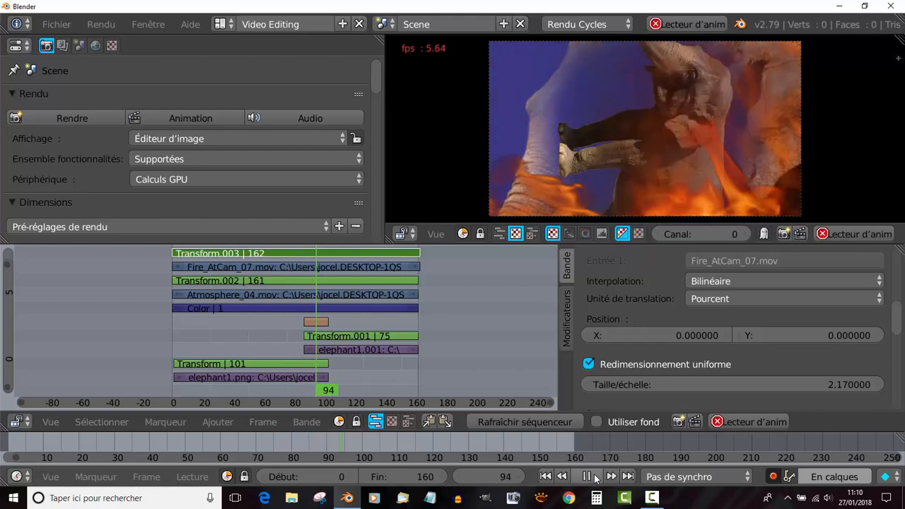
{"action": "left_click", "coordinate": [121, 307]}
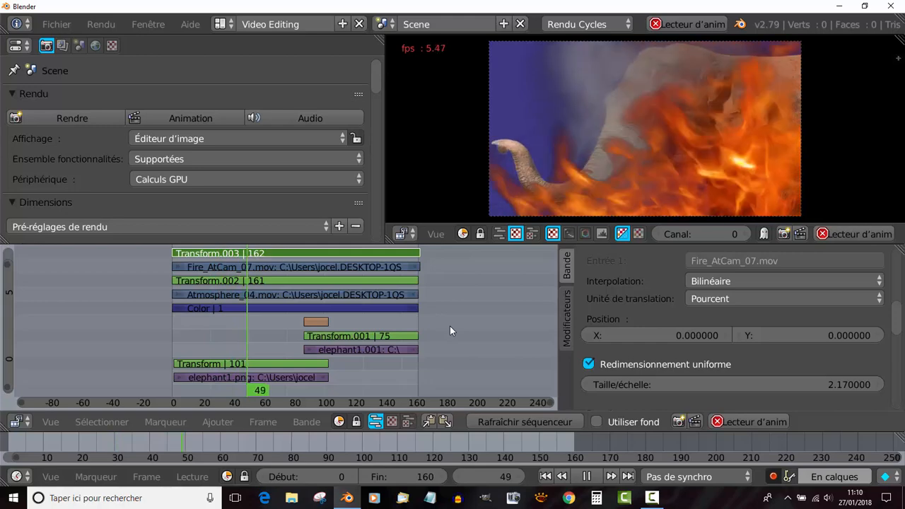
{"action": "left_click", "coordinate": [587, 478]}
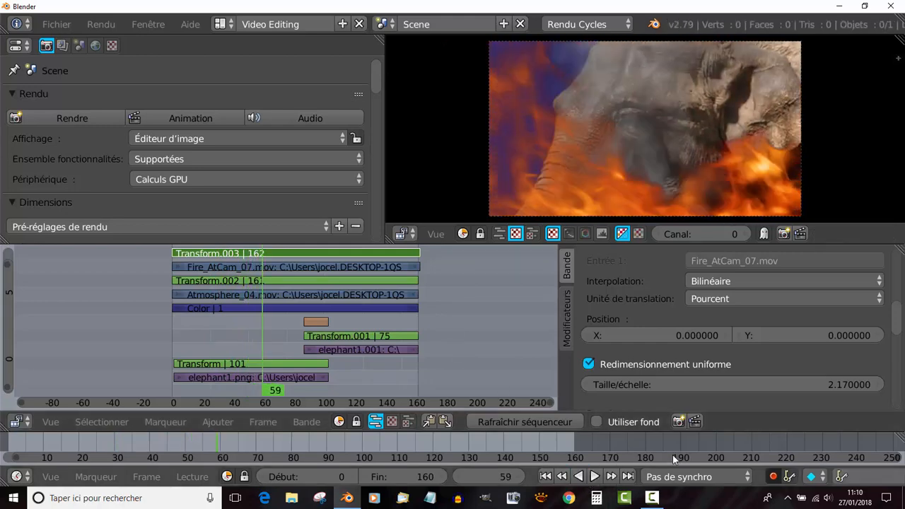
Turn off automatic keyframing and narrow the sequencer's properties sidebar to widen the strip area
{"action": "left_click", "coordinate": [772, 477]}
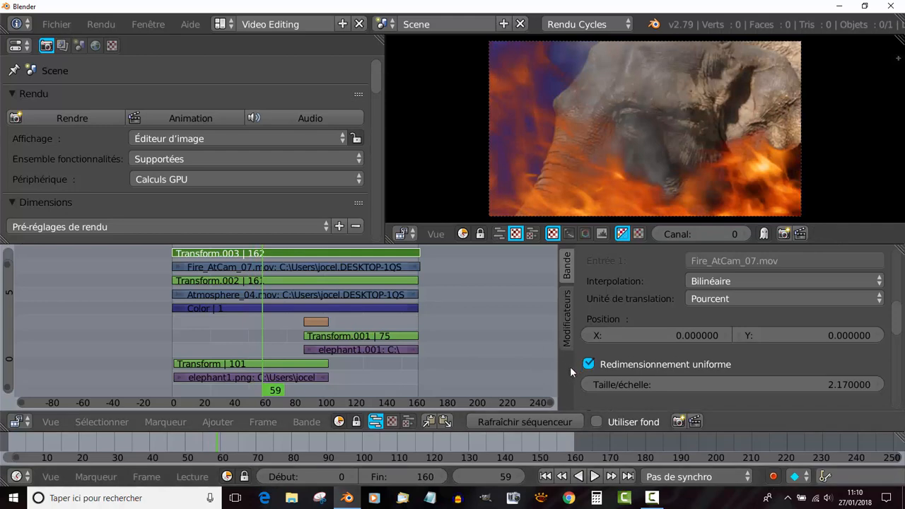
{"action": "left_click_drag", "start_coordinate": [557, 369], "coordinate": [763, 366]}
{"action": "scroll", "coordinate": [642, 334], "scroll_direction": "up", "scroll_amount": 3}
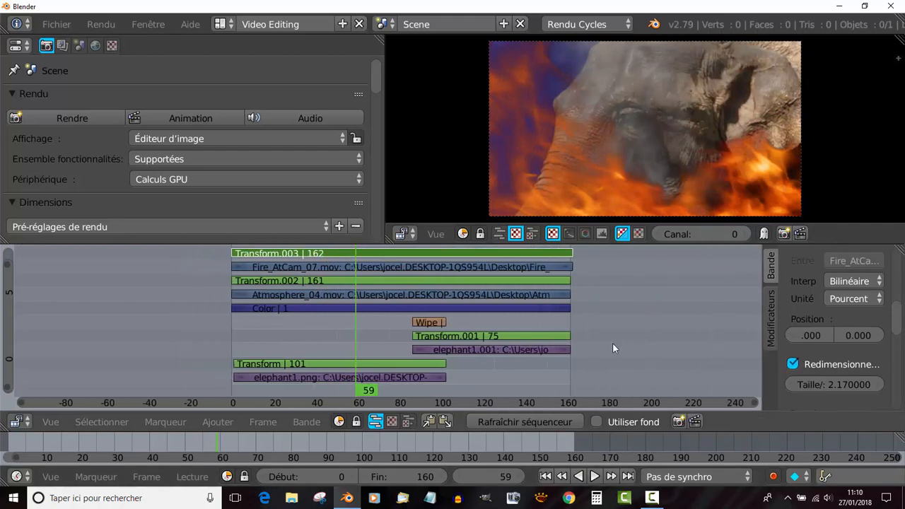
{"action": "left_click", "coordinate": [218, 422]}
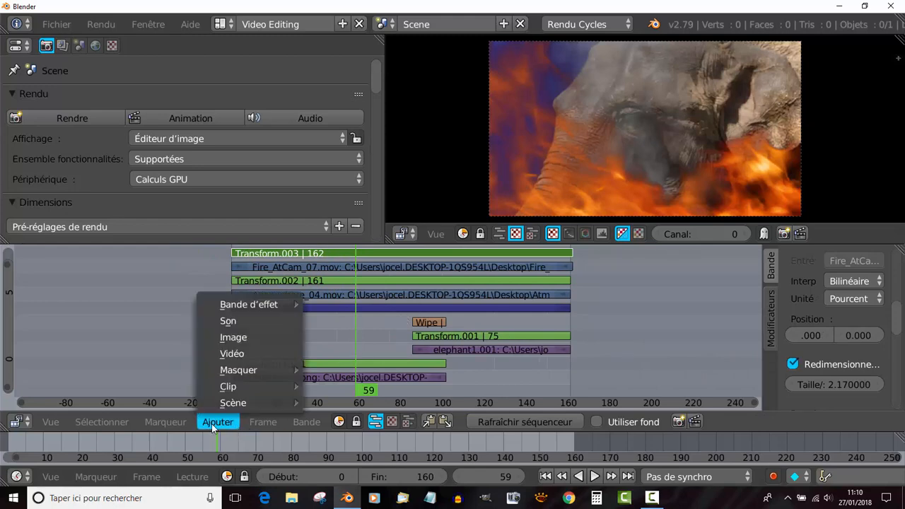
{"action": "mouse_move", "coordinate": [256, 422]}
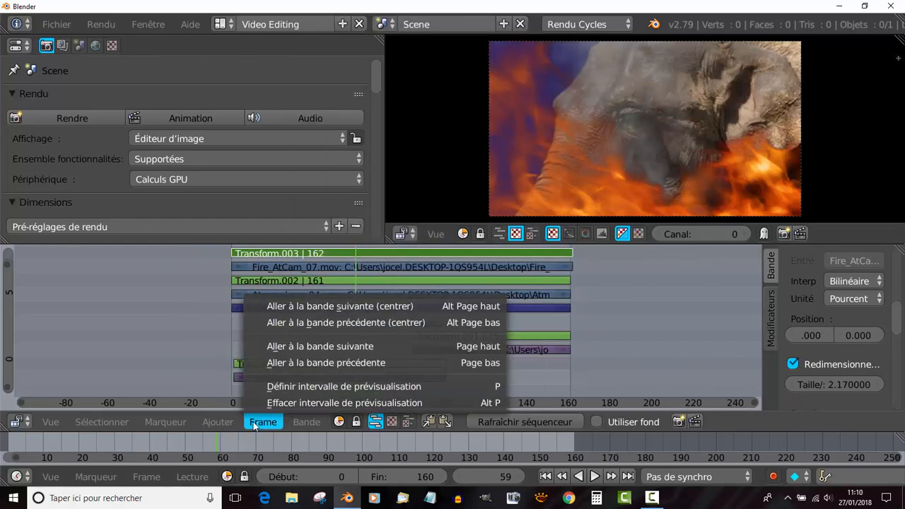
{"action": "mouse_move", "coordinate": [303, 423]}
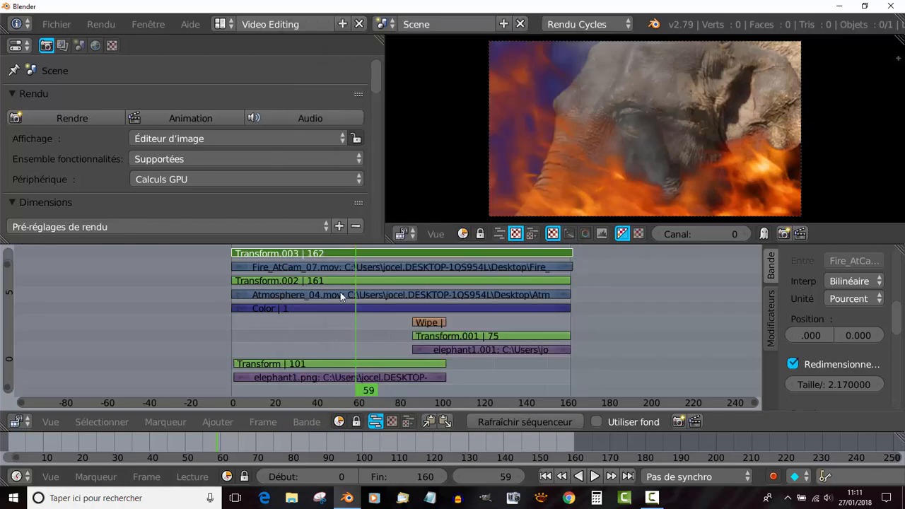
Group the Fire_AtCam_07.mov strip and its transform strip into one meta strip, and enlarge the sequencer area
{"action": "left_click", "coordinate": [393, 269]}
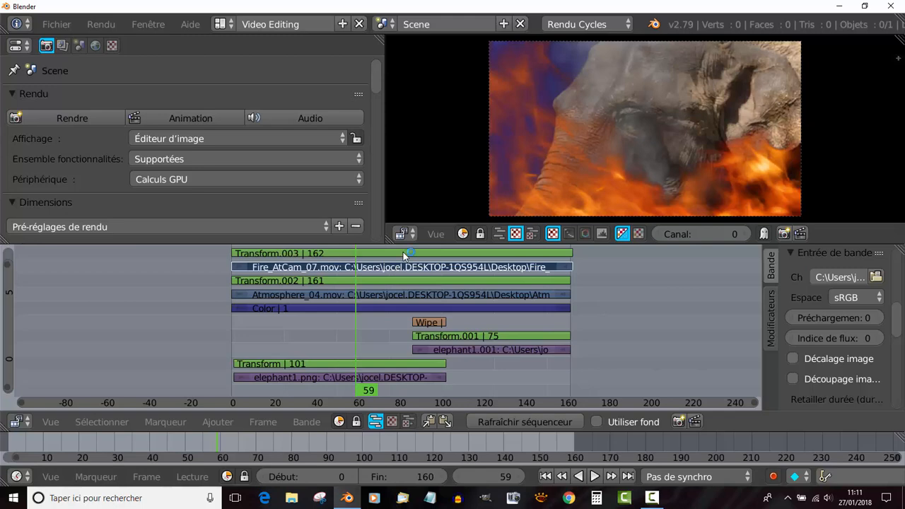
{"action": "left_click", "coordinate": [403, 252]}
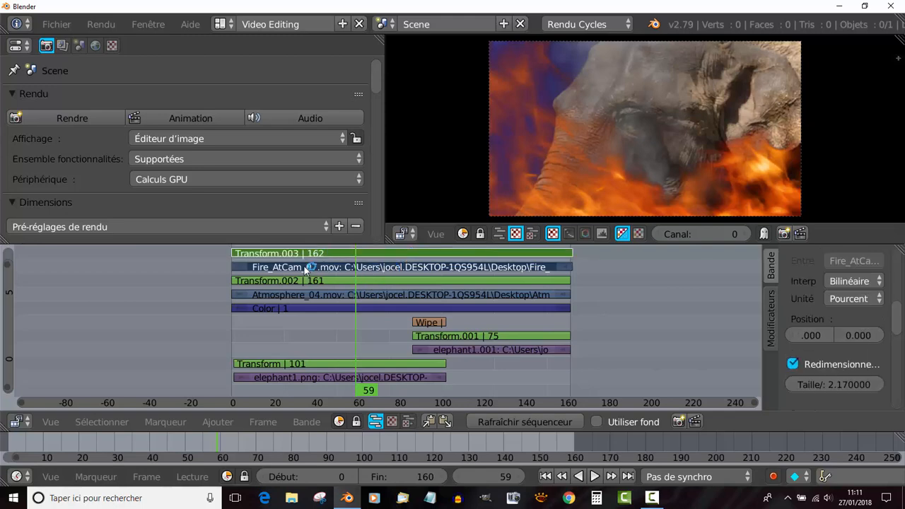
{"action": "left_click", "coordinate": [216, 421]}
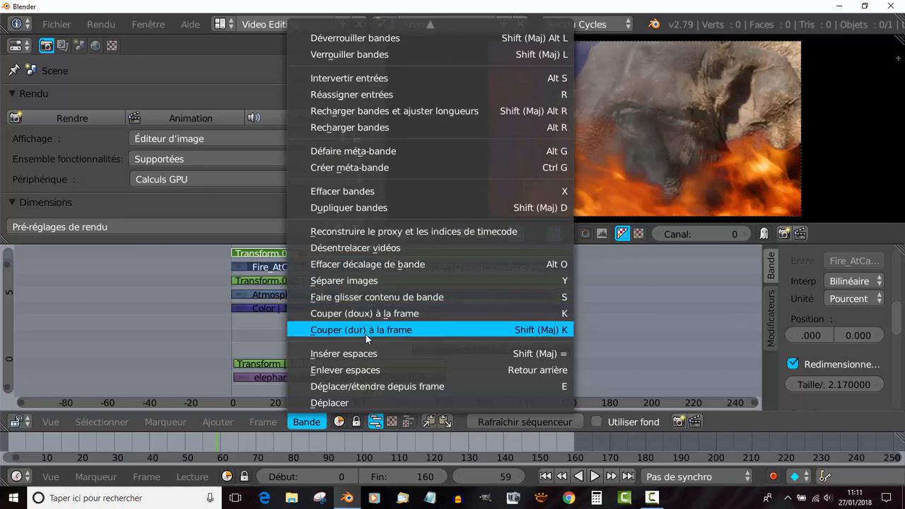
{"action": "mouse_move", "coordinate": [366, 14]}
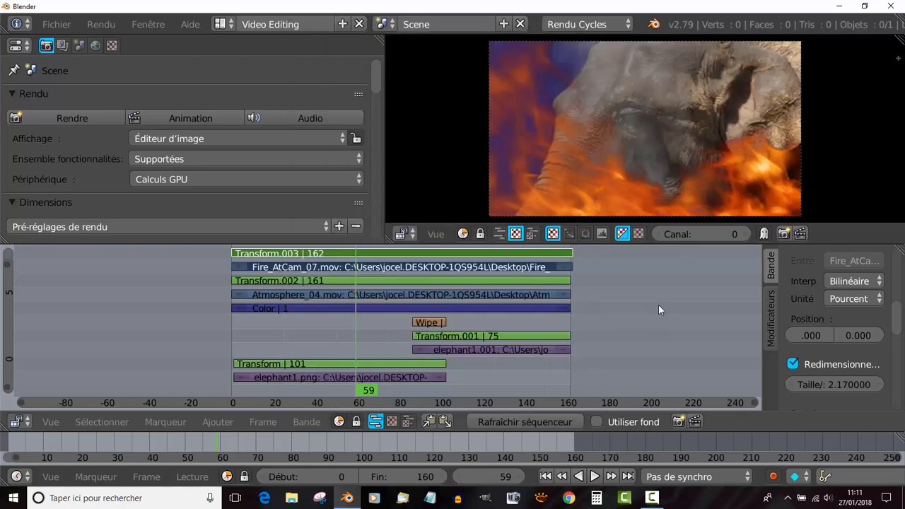
{"action": "key", "text": "ctrl+g"}
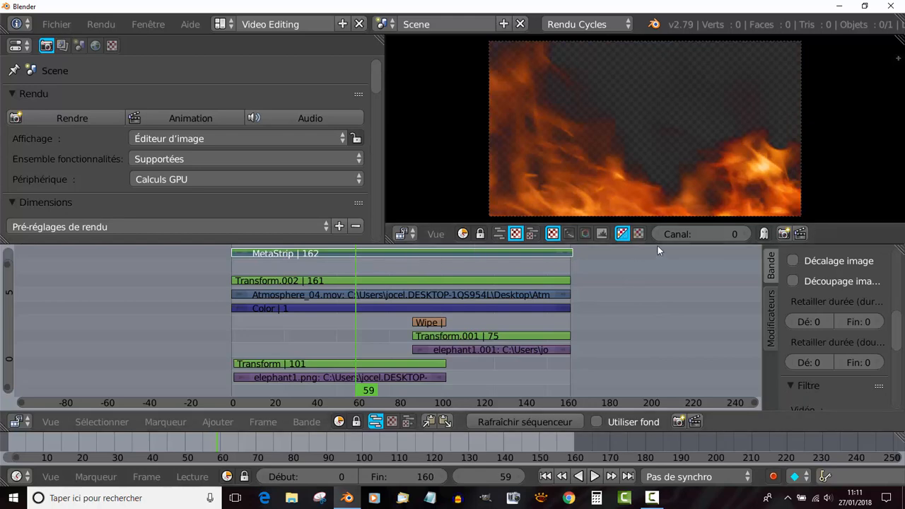
{"action": "left_click_drag", "start_coordinate": [657, 244], "coordinate": [654, 168]}
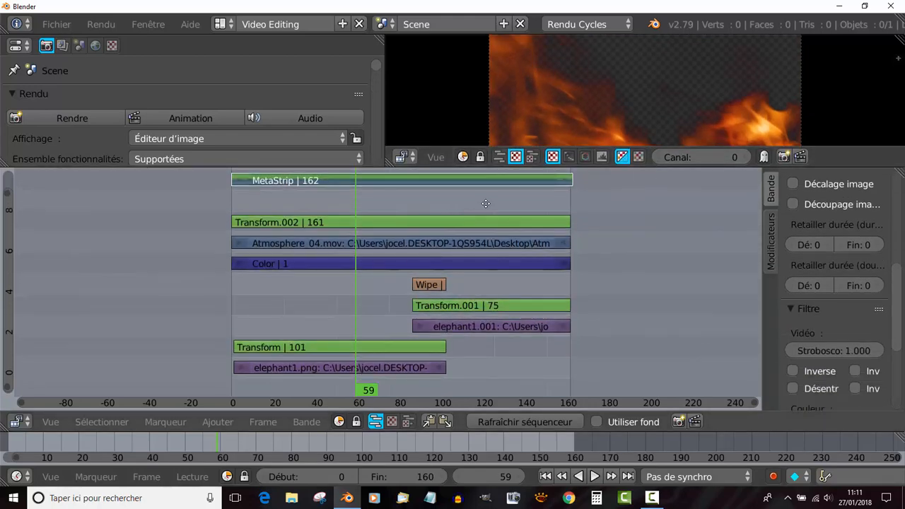
Group the Atmosphere_04.mov strip and its Transform.002 strip into one meta strip, and widen the sequencer's properties sidebar
{"action": "middle_click_drag", "start_coordinate": [485, 203], "coordinate": [498, 245]}
{"action": "scroll", "coordinate": [389, 248], "scroll_direction": "up", "scroll_amount": 5}
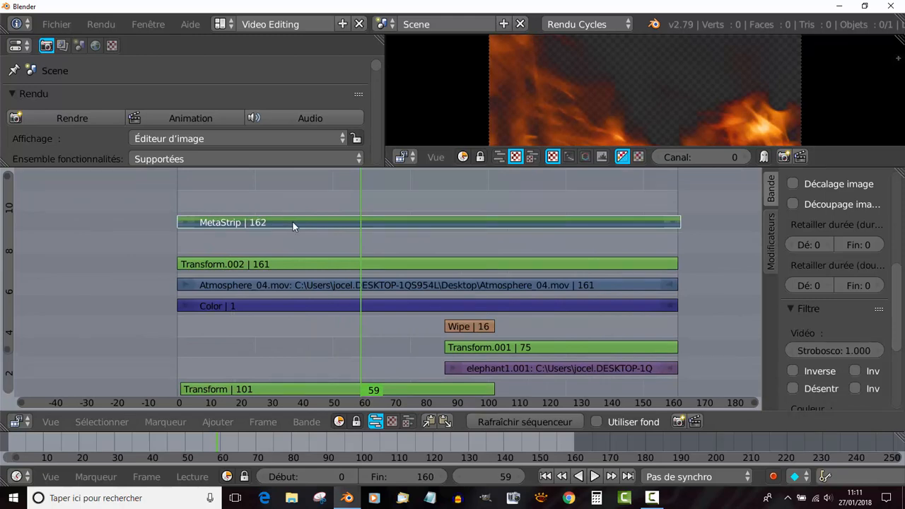
{"action": "left_click", "coordinate": [383, 286]}
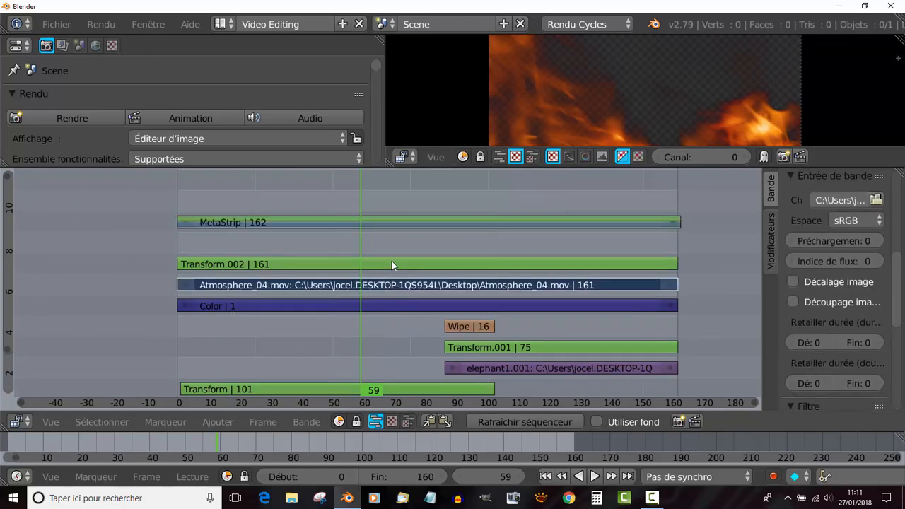
{"action": "left_click", "coordinate": [392, 261]}
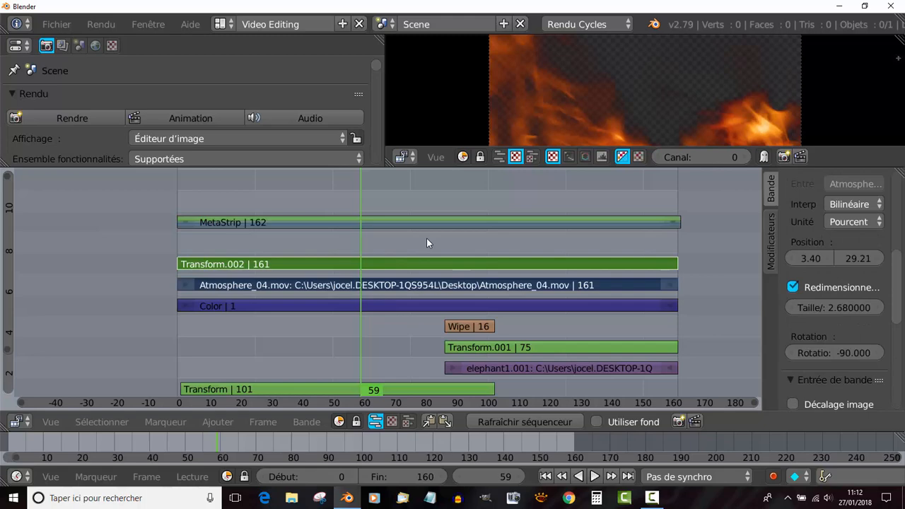
{"action": "key", "text": "ctrl+g"}
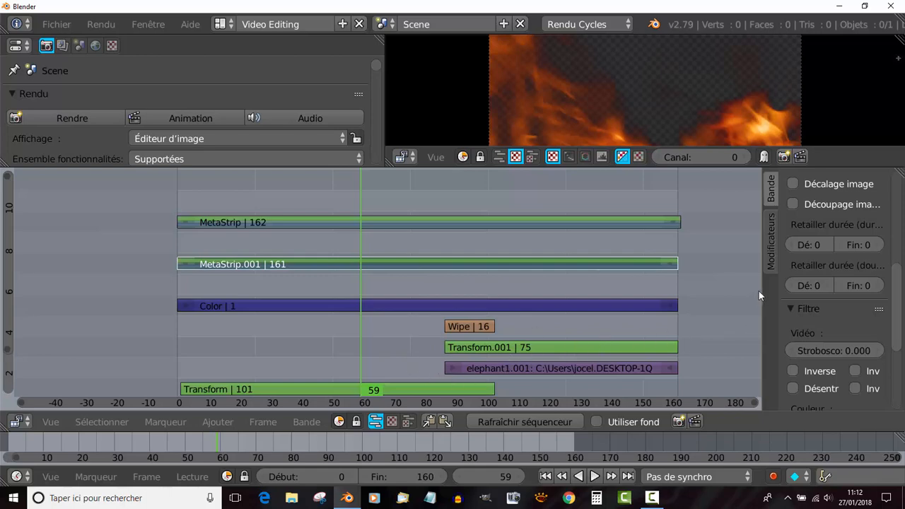
{"action": "left_click_drag", "start_coordinate": [761, 292], "coordinate": [705, 298]}
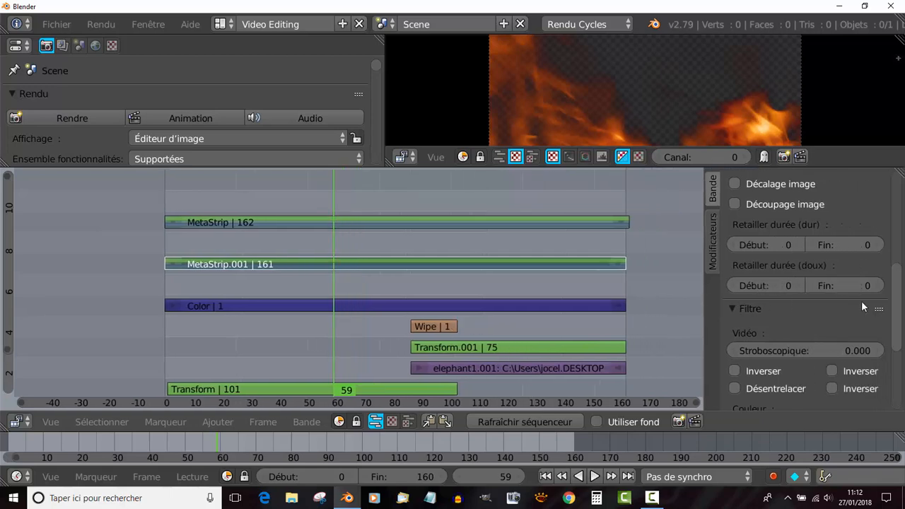
{"action": "left_click_drag", "start_coordinate": [894, 311], "coordinate": [893, 256]}
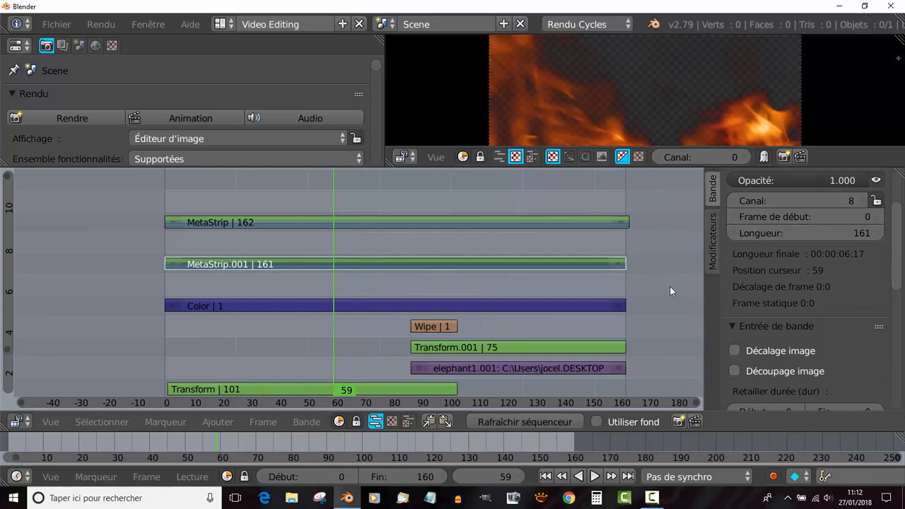
Try to group the elephant1.001, Transform.001 and Wipe strips into one meta strip
{"action": "right_click", "coordinate": [458, 370]}
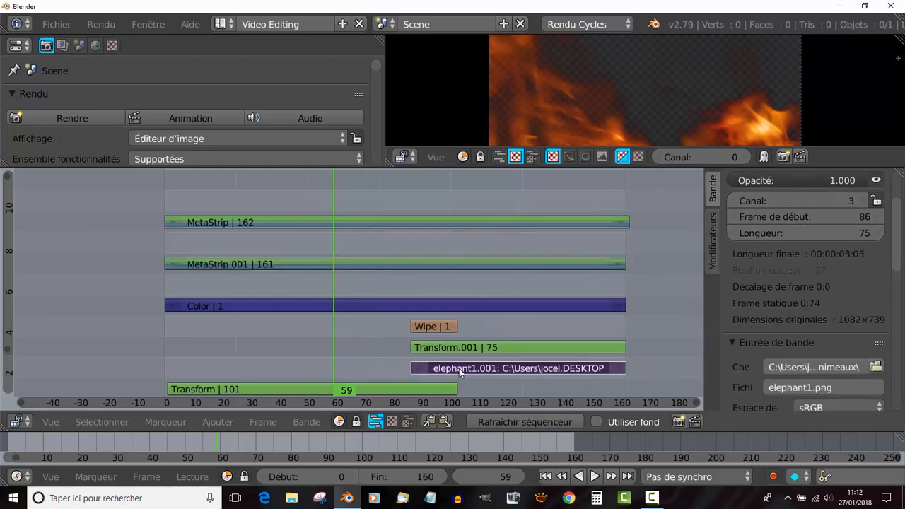
{"action": "right_click", "coordinate": [453, 348]}
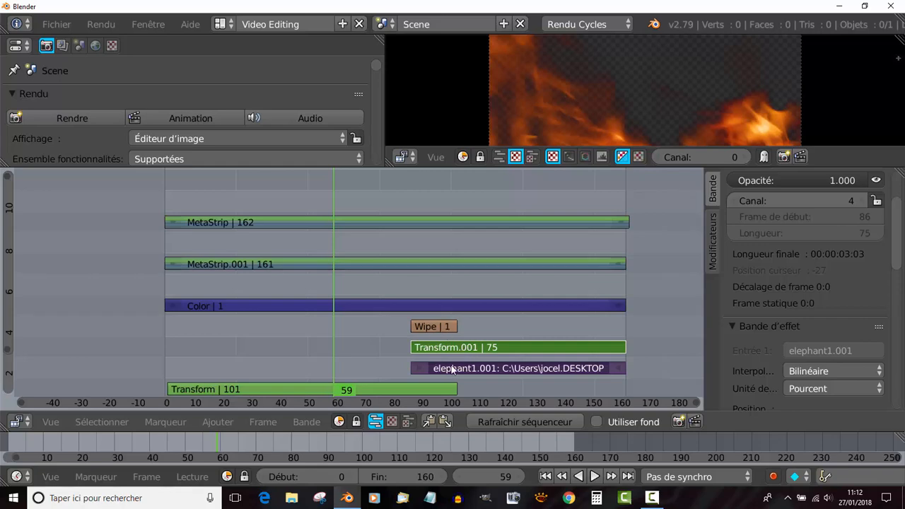
{"action": "right_click", "coordinate": [434, 326]}
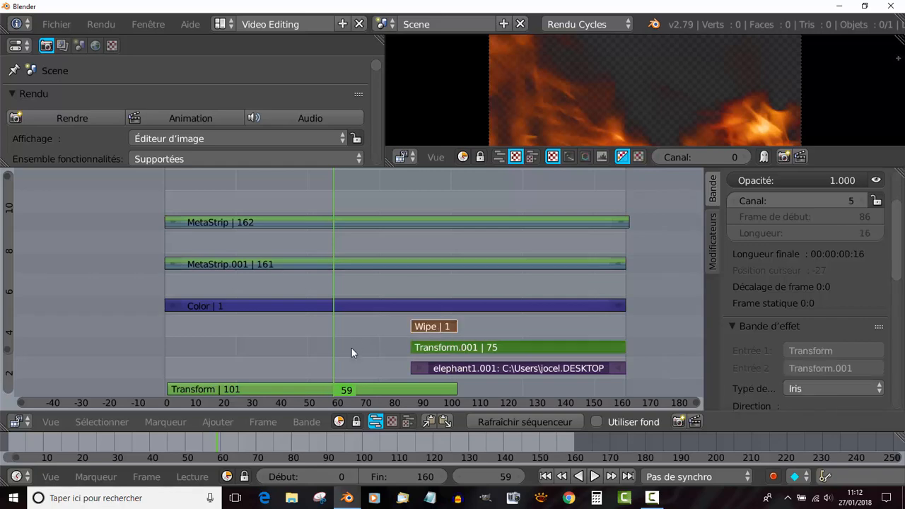
{"action": "key", "text": "ctrl+g"}
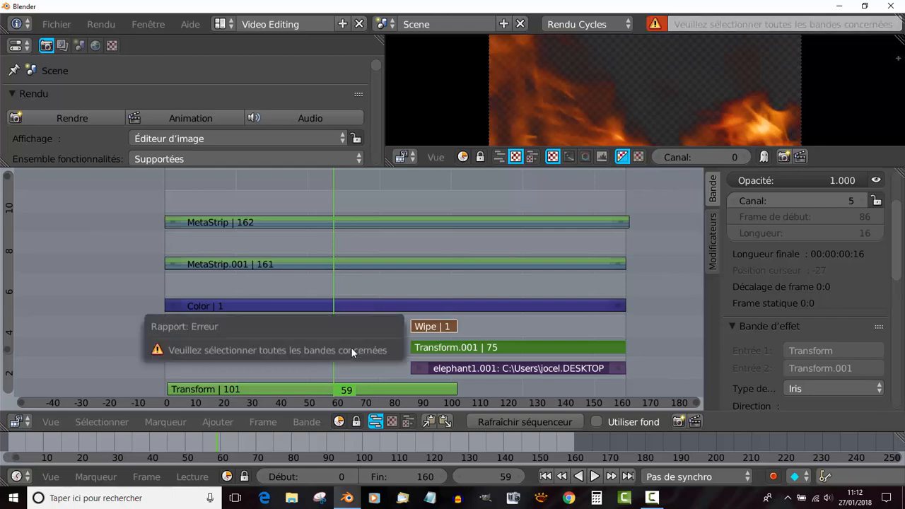
Try to group only the elephant1.001 and Transform.001 strips into a meta strip, leaving out the Wipe
{"action": "right_click", "coordinate": [452, 369]}
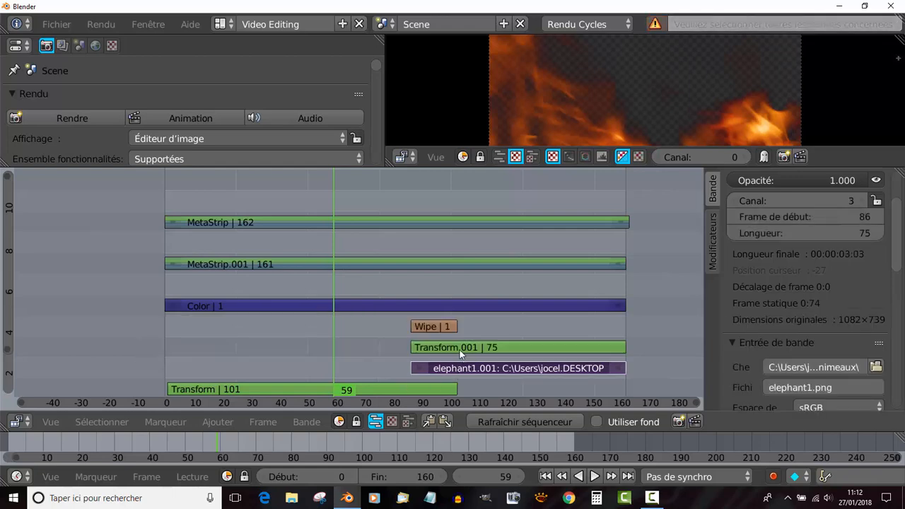
{"action": "right_click", "coordinate": [460, 349]}
{"action": "key", "text": "ctrl+g"}
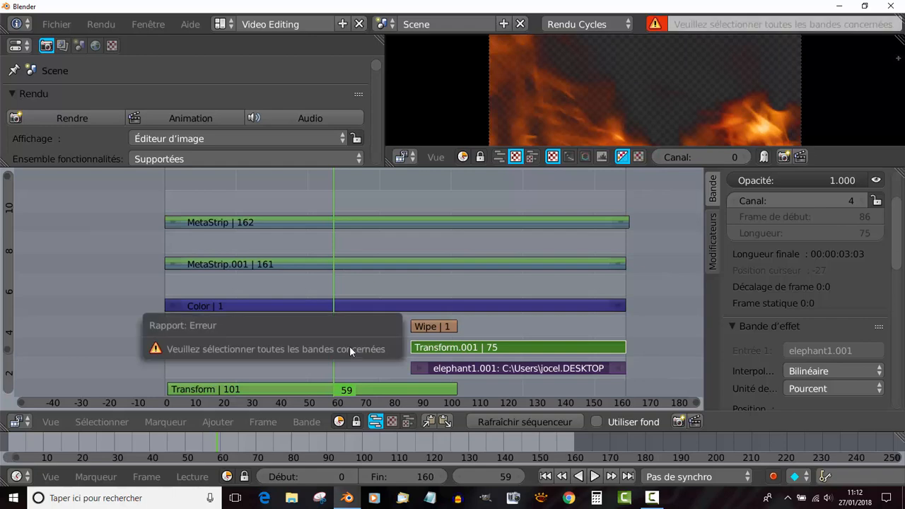
{"action": "right_click", "coordinate": [446, 370]}
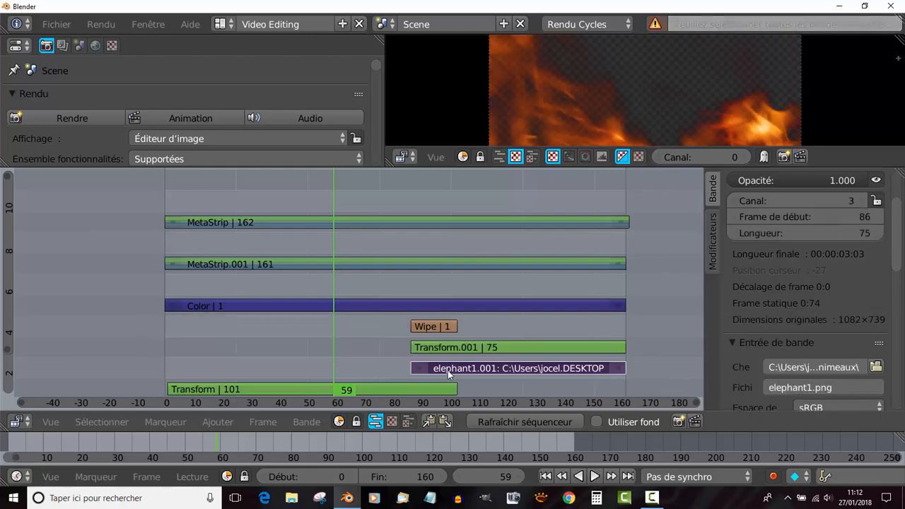
{"action": "right_click", "coordinate": [460, 348]}
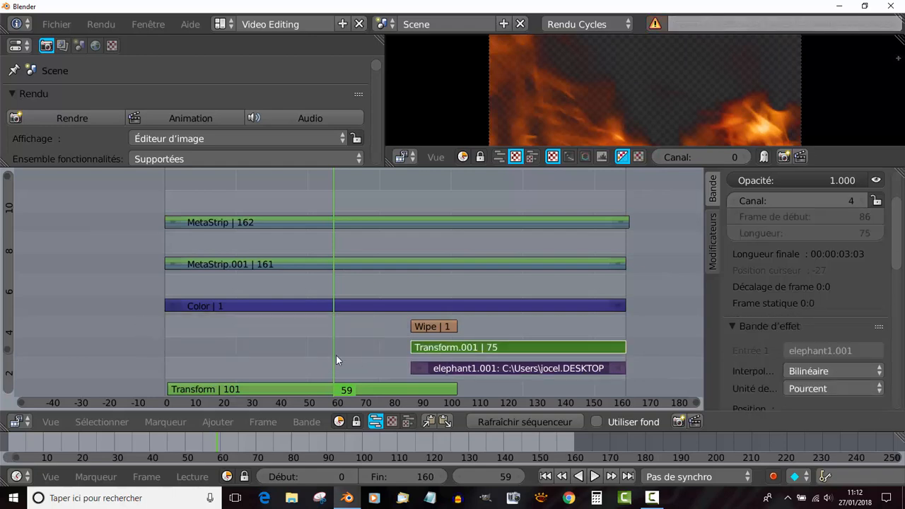
{"action": "key", "text": "ctrl+g"}
{"action": "right_click", "coordinate": [458, 339]}
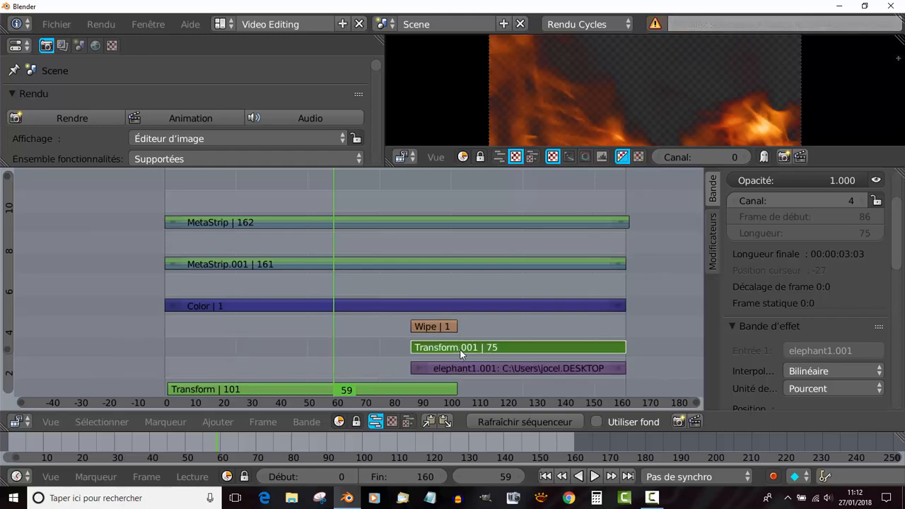
{"action": "right_click", "coordinate": [468, 370]}
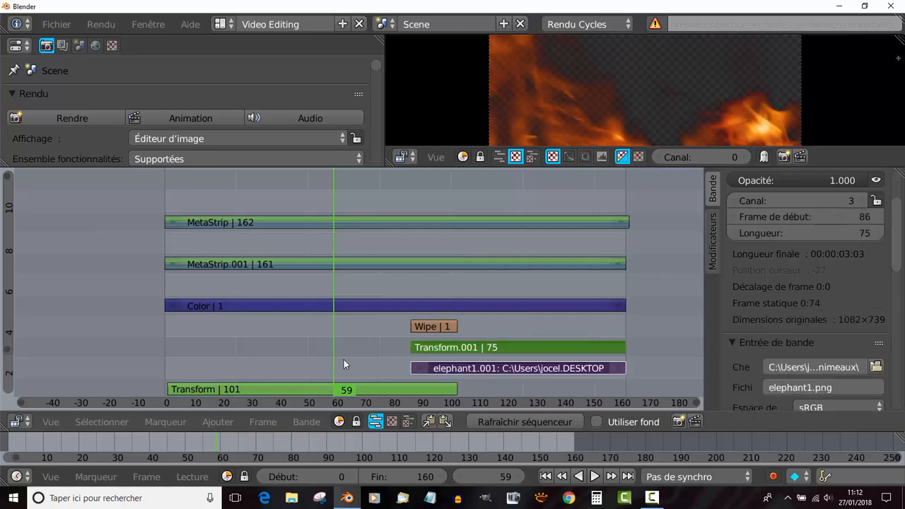
{"action": "key", "text": "ctrl+g"}
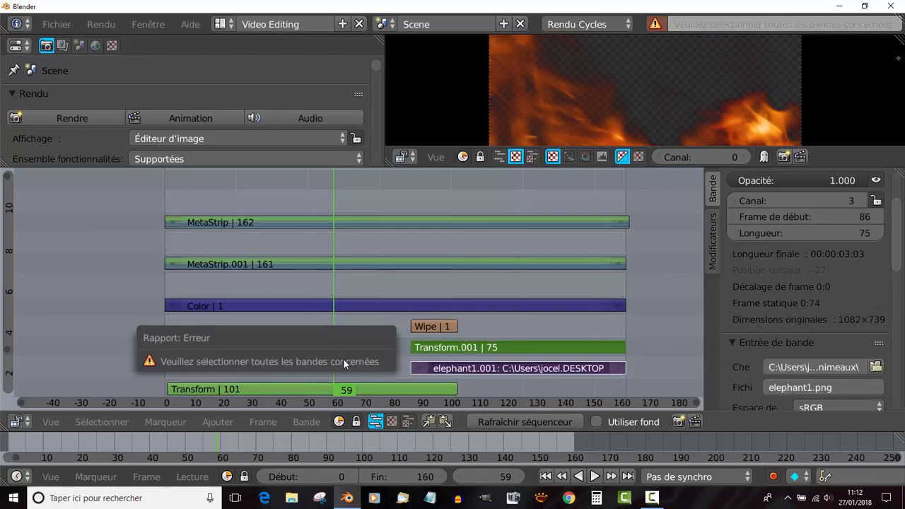
Try to group the Transform.001 and Wipe strips into a meta strip
{"action": "right_click", "coordinate": [437, 346]}
{"action": "right_click", "coordinate": [437, 327]}
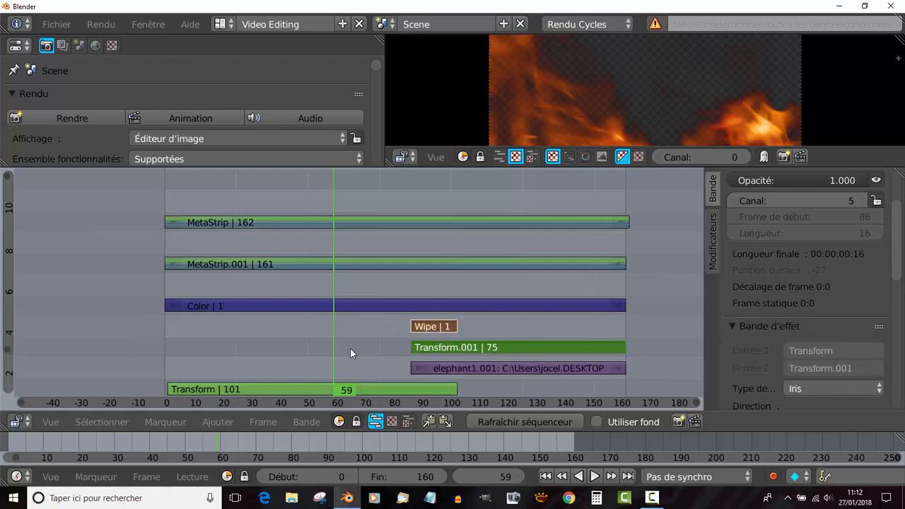
{"action": "key", "text": "ctrl+g"}
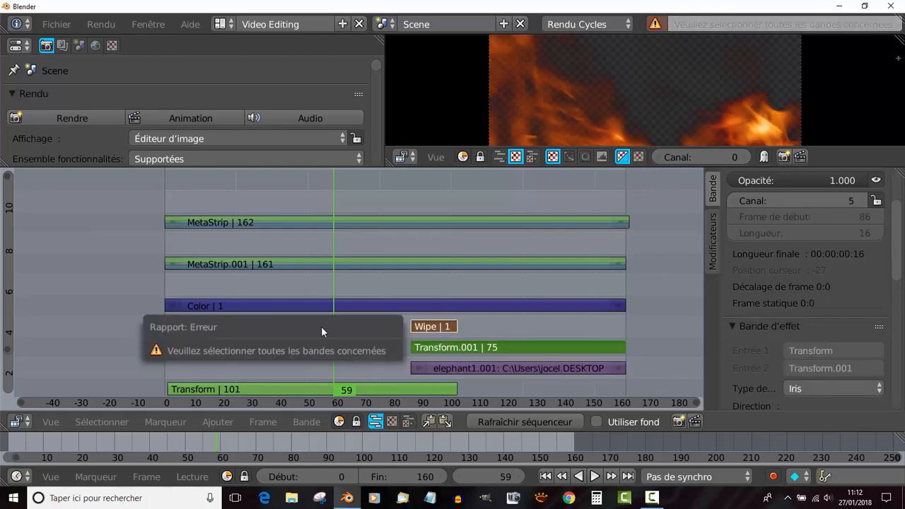
Try to group the elephant1.png strip and its Transform strip in the lowest channels into a meta strip
{"action": "scroll", "coordinate": [568, 347], "scroll_direction": "down", "scroll_amount": 3}
{"action": "scroll", "coordinate": [568, 351], "scroll_direction": "up", "scroll_amount": 2}
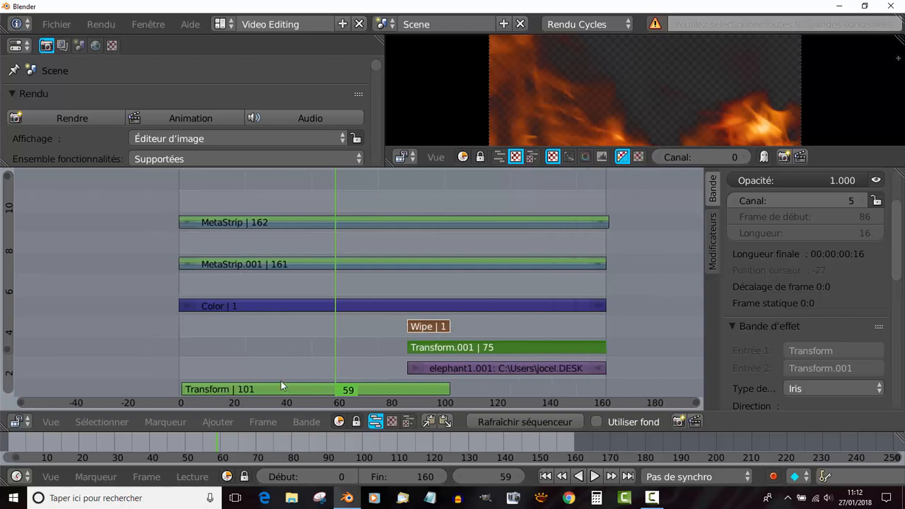
{"action": "middle_click_drag", "start_coordinate": [561, 304], "coordinate": [521, 352], "text": "ctrl"}
{"action": "right_click", "coordinate": [382, 379]}
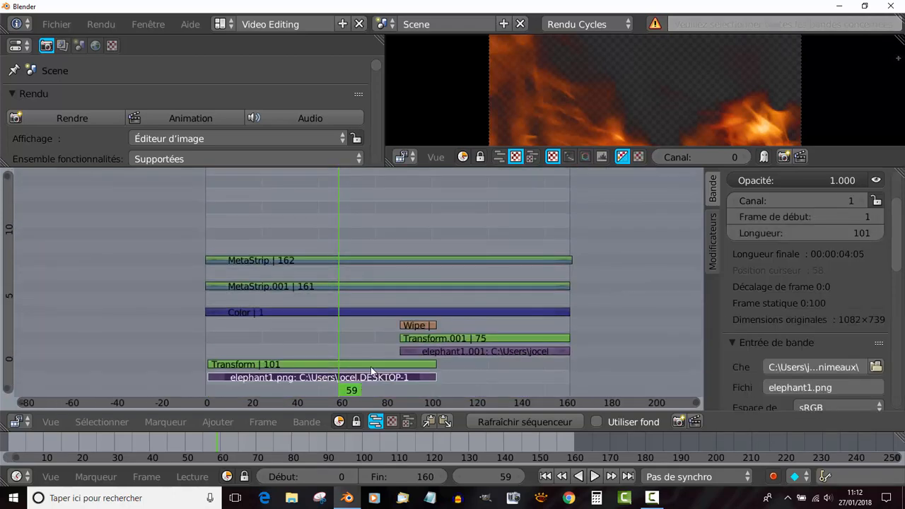
{"action": "right_click", "coordinate": [368, 365]}
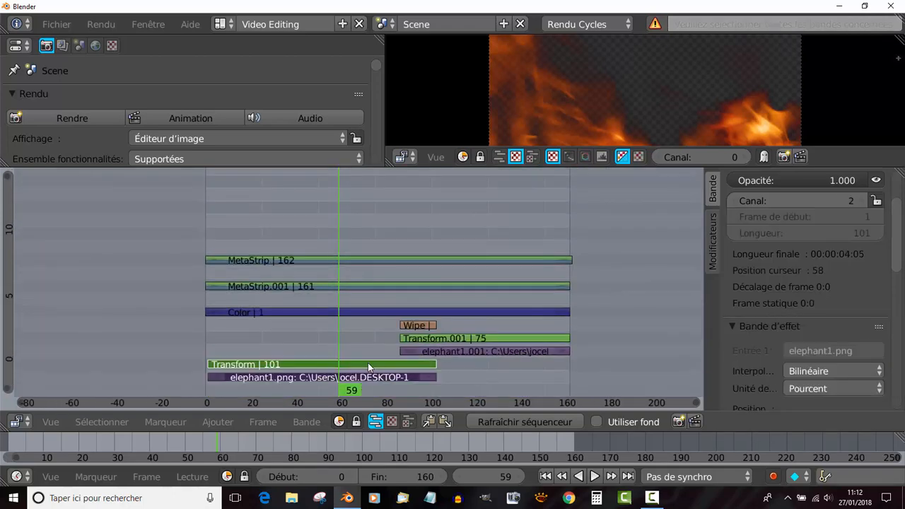
{"action": "key", "text": "ctrl+g"}
{"action": "right_click", "coordinate": [319, 379]}
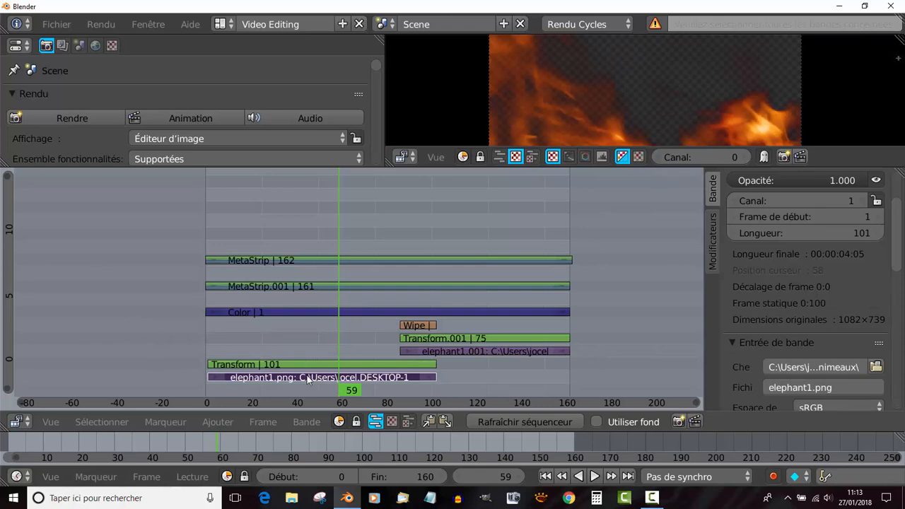
{"action": "right_click", "coordinate": [309, 365]}
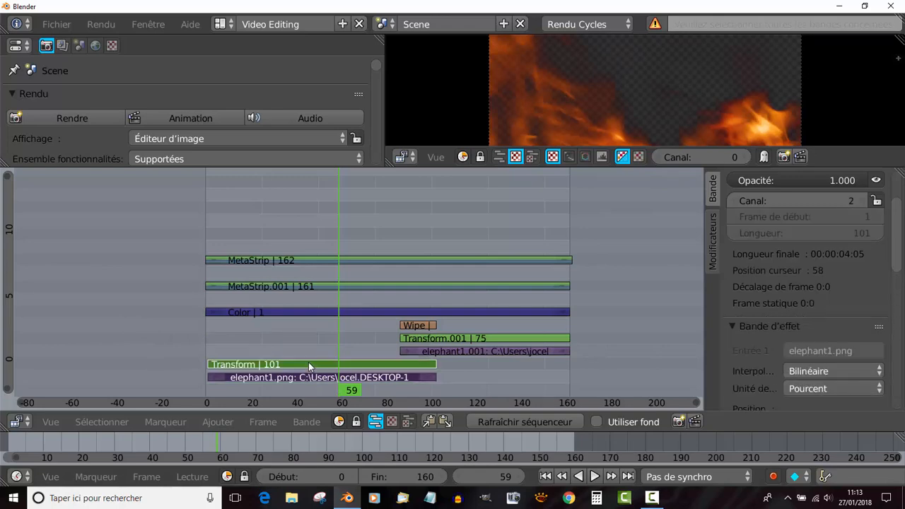
{"action": "key", "text": "ctrl+g"}
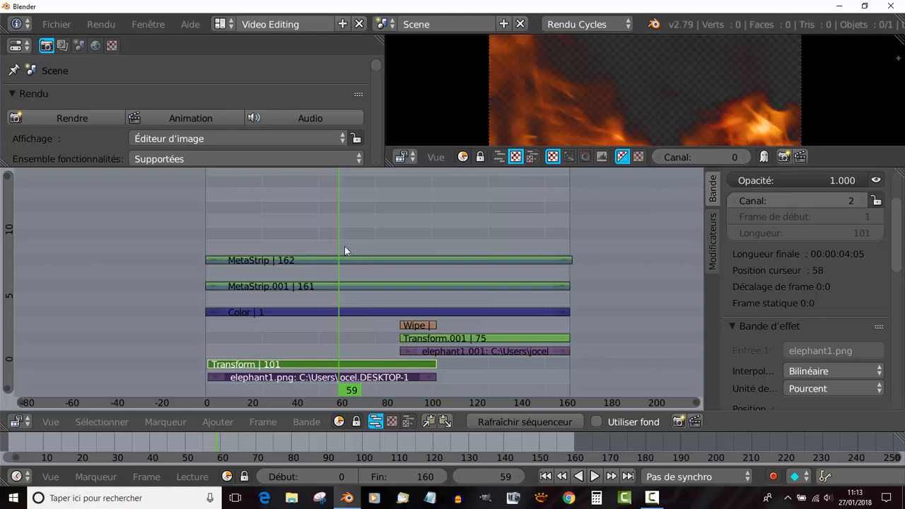
Play the composite briefly, stop at frame 45, and move the Color strip above the meta strips to channel 13
{"action": "key", "text": "shift+alt+a"}
{"action": "key", "text": "alt+a"}
{"action": "right_click_drag", "start_coordinate": [340, 310], "coordinate": [340, 224]}
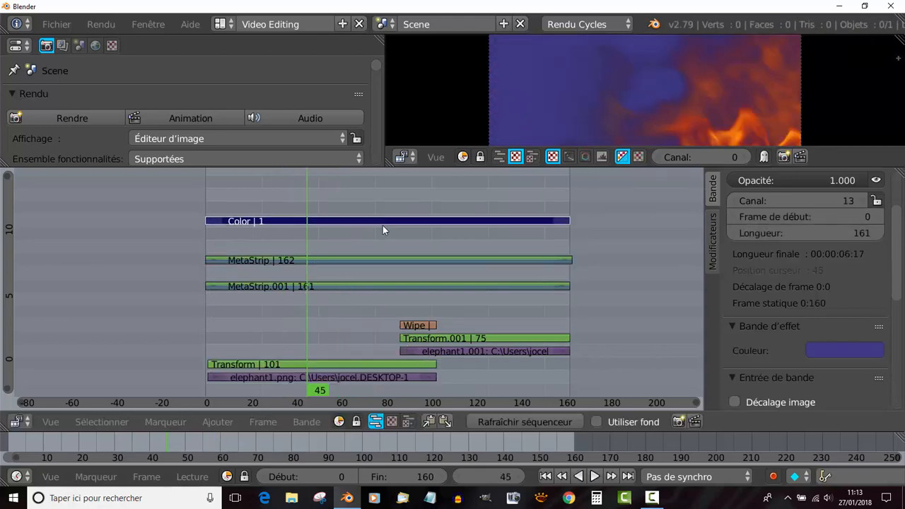
Retry grouping the elephant1.png strip with its Transform strip into a meta strip
{"action": "right_click", "coordinate": [349, 378]}
{"action": "right_click", "coordinate": [350, 363]}
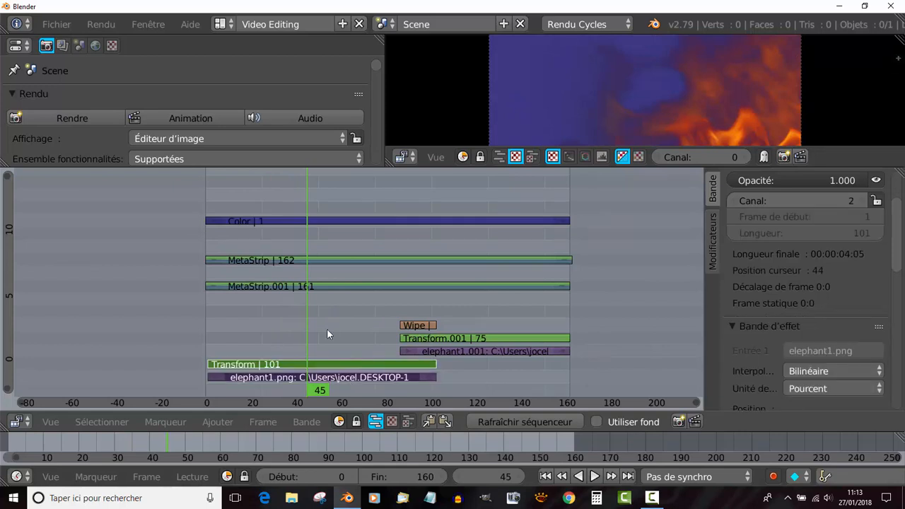
{"action": "key", "text": "ctrl+g"}
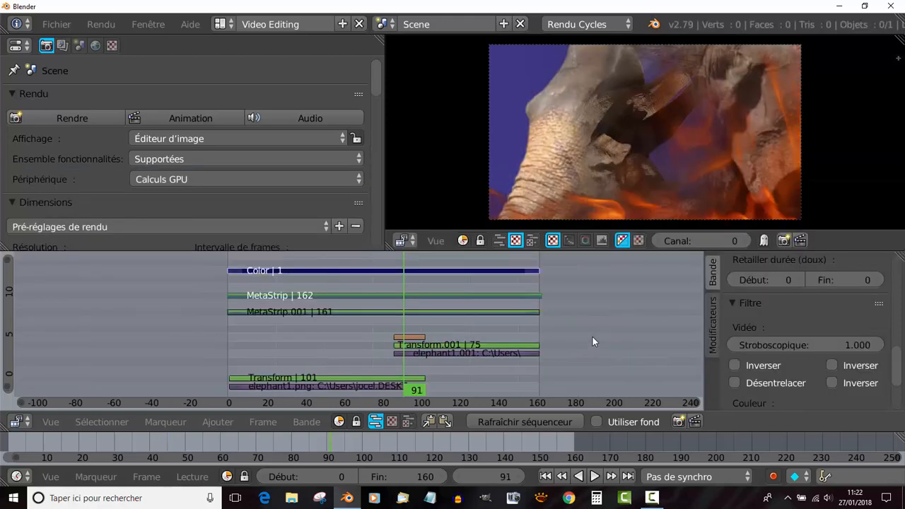
Group the fire's MetaStrip and the Color strip above it into one meta strip
{"action": "right_click", "coordinate": [346, 296]}
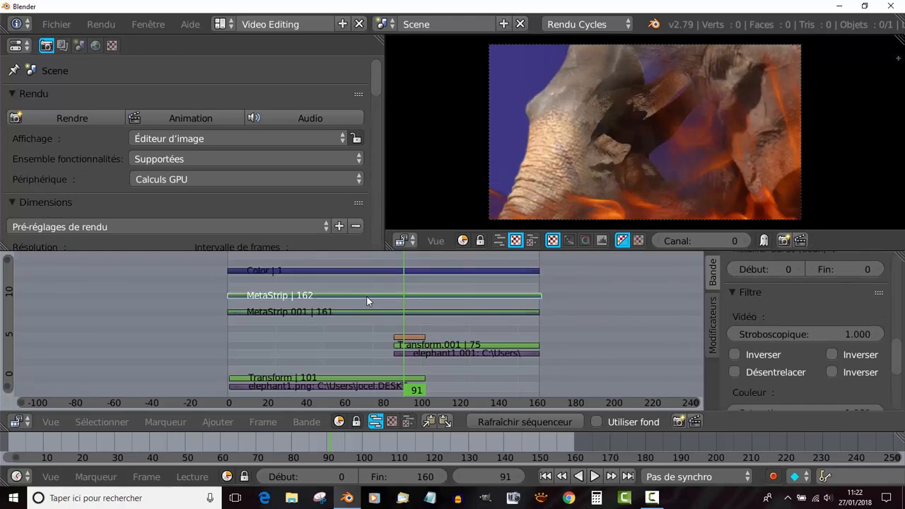
{"action": "right_click", "coordinate": [368, 272]}
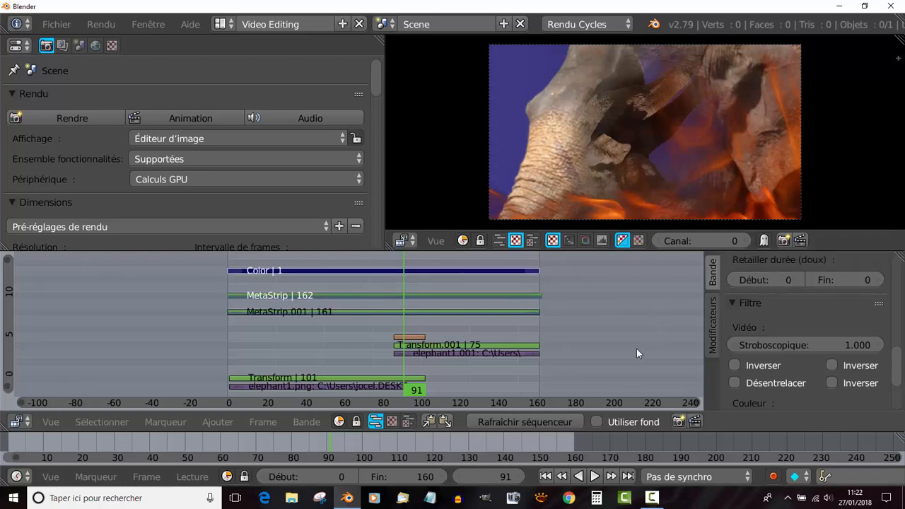
{"action": "key", "text": "ctrl+g"}
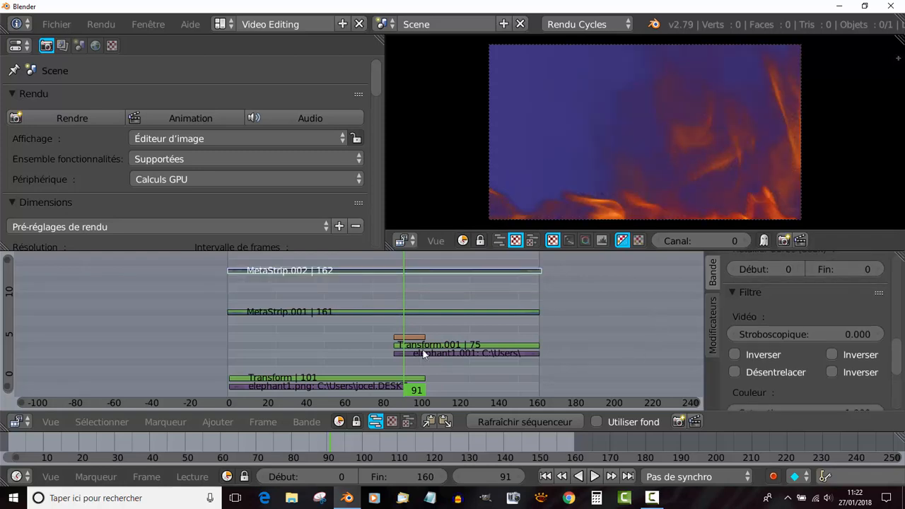
Group MetaStrip.001 with the MetaStrip.002 above it into a single nested meta strip
{"action": "right_click", "coordinate": [346, 313]}
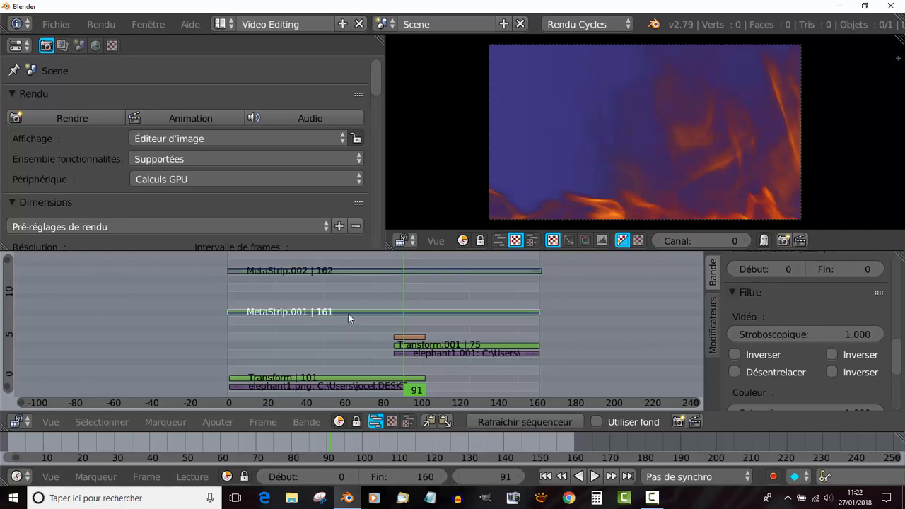
{"action": "right_click", "coordinate": [361, 271]}
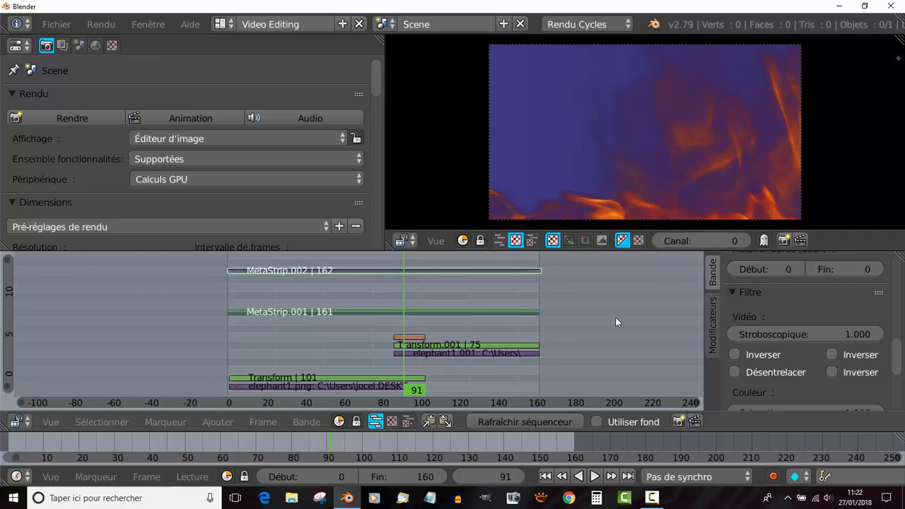
{"action": "key", "text": "ctrl+g"}
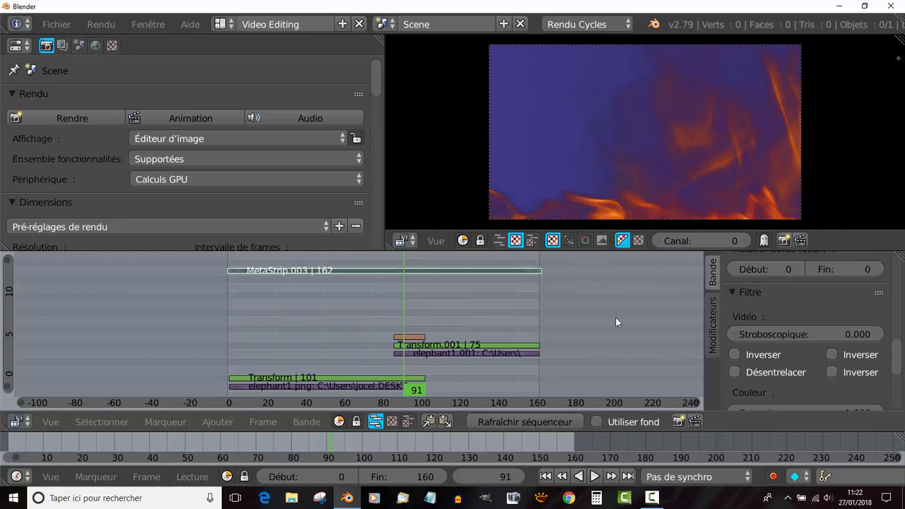
Try to group the elephant1.001 image strip with Transform.001 into a meta strip
{"action": "right_click", "coordinate": [442, 353]}
{"action": "right_click", "coordinate": [481, 346]}
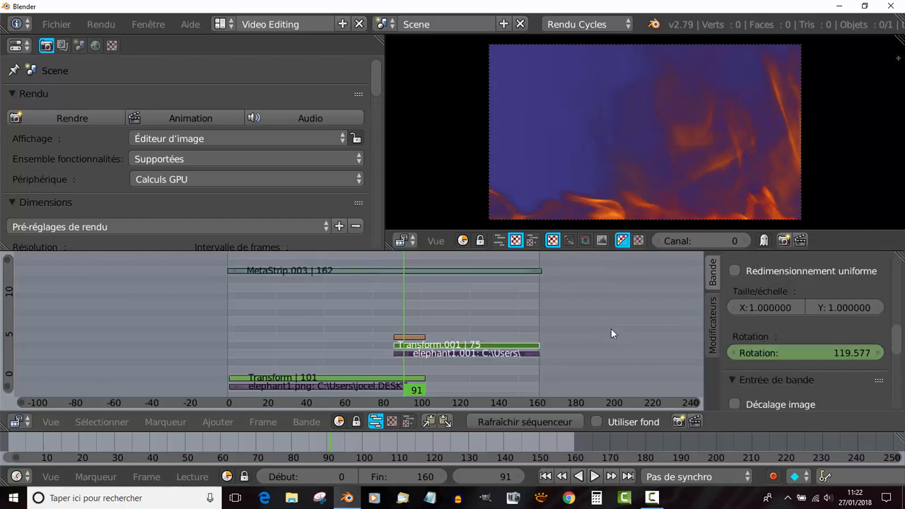
{"action": "key", "text": "ctrl+g"}
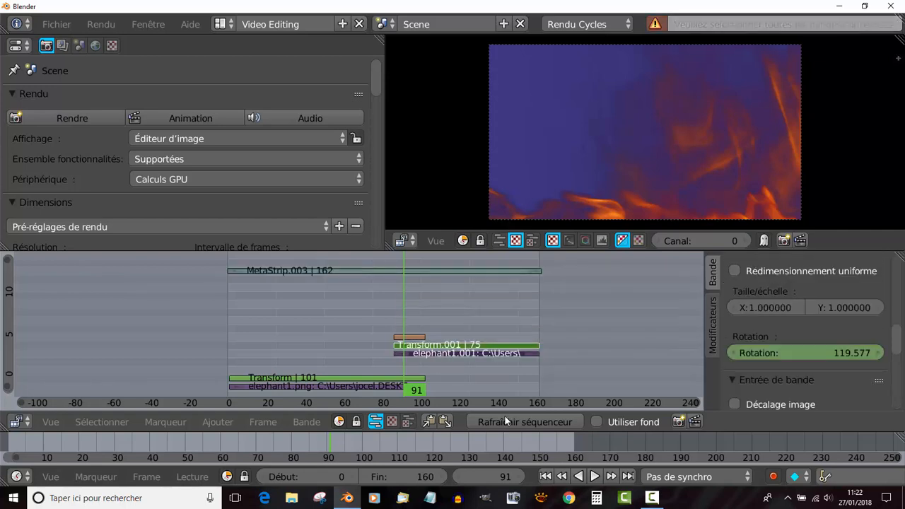
Move MetaStrip.003 down to channel 9 and check the composite at frame 49
{"action": "right_click", "coordinate": [372, 270]}
{"action": "key", "text": "g"}
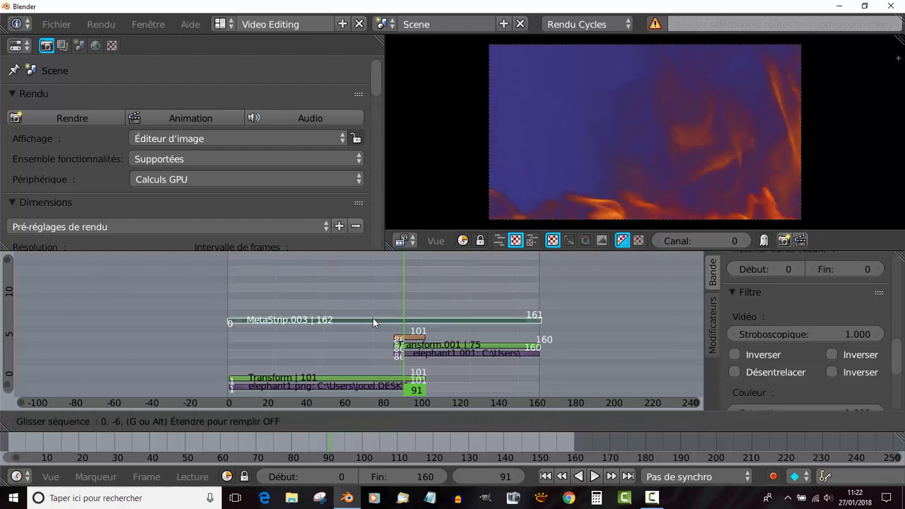
{"action": "left_click", "coordinate": [372, 318]}
{"action": "left_click_drag", "start_coordinate": [397, 293], "coordinate": [324, 288]}
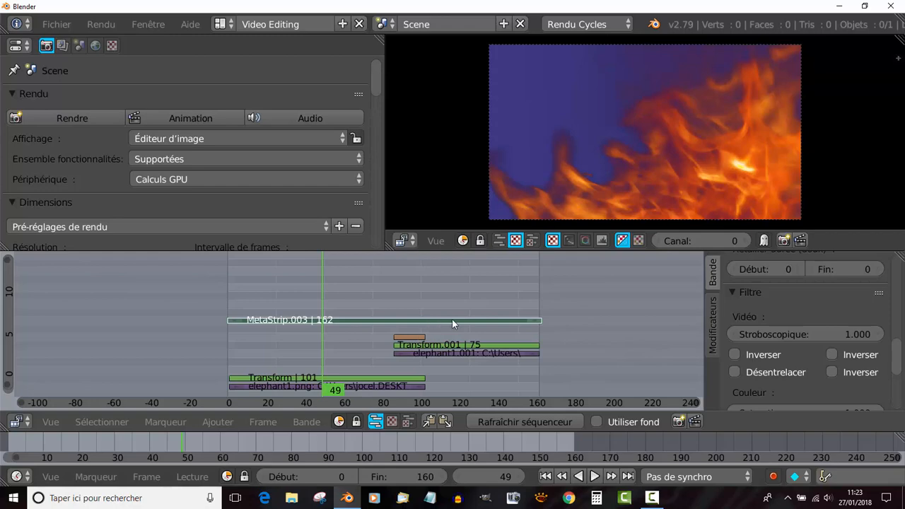
Set the blend mode of MetaStrip.003 to Alpha au-dessus and check the composite at frame 24
{"action": "scroll", "coordinate": [806, 331], "scroll_direction": "up", "scroll_amount": 7}
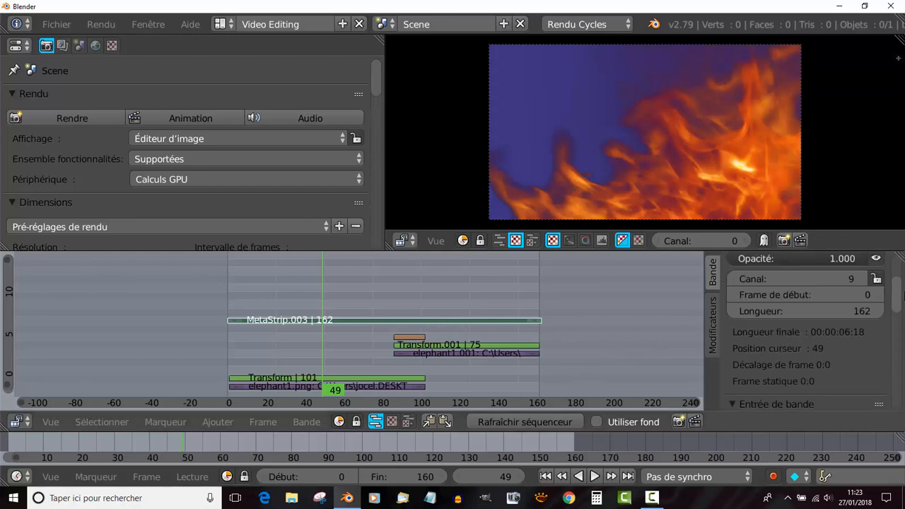
{"action": "scroll", "coordinate": [813, 318], "scroll_direction": "up", "scroll_amount": 3}
{"action": "left_click", "coordinate": [820, 312]}
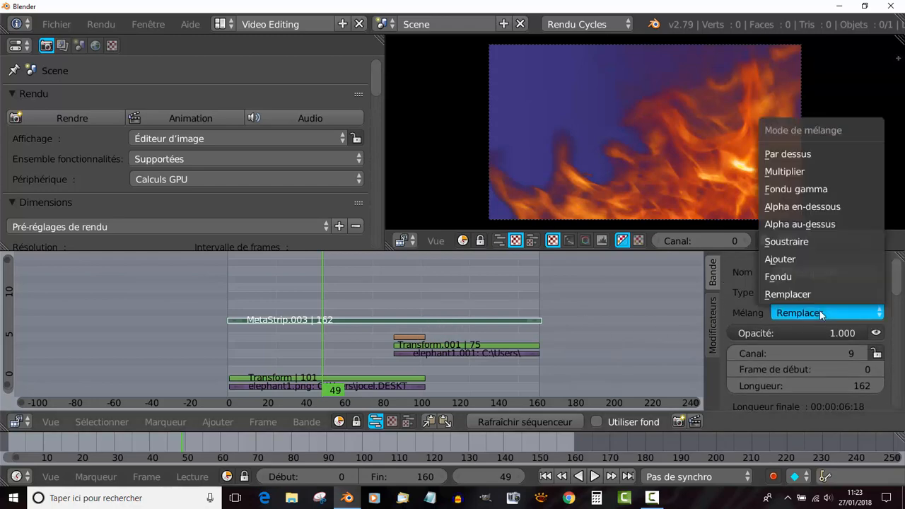
{"action": "left_click", "coordinate": [818, 224]}
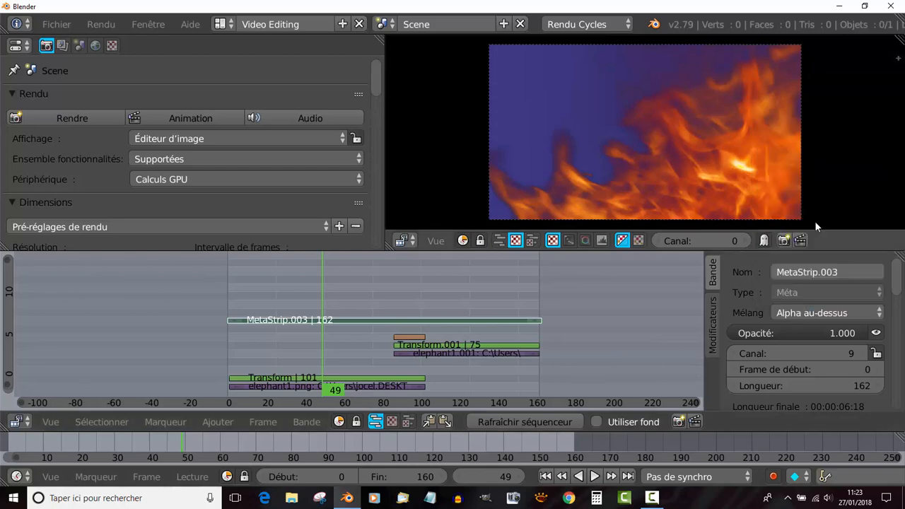
{"action": "left_click_drag", "start_coordinate": [361, 284], "coordinate": [275, 293]}
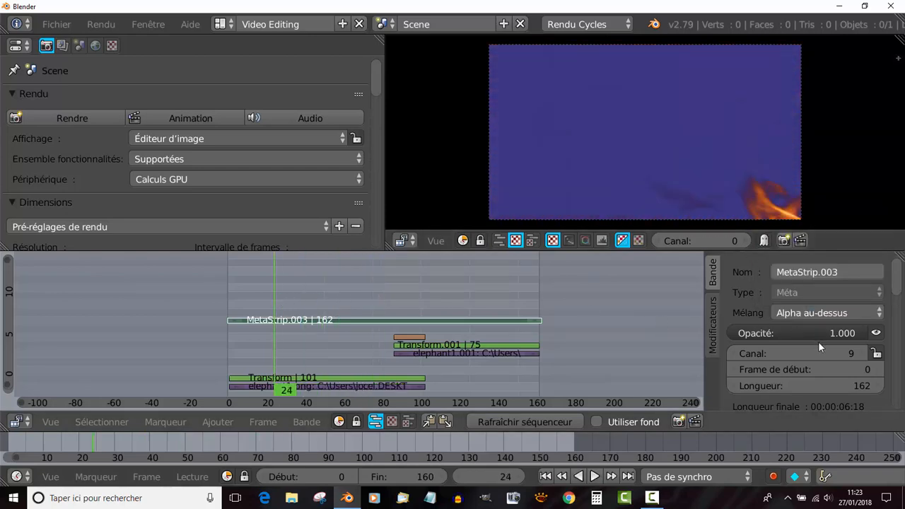
Try Remplacer, then set the blend mode of MetaStrip.003 to Alpha en-dessous and preview the animation
{"action": "left_click", "coordinate": [824, 313]}
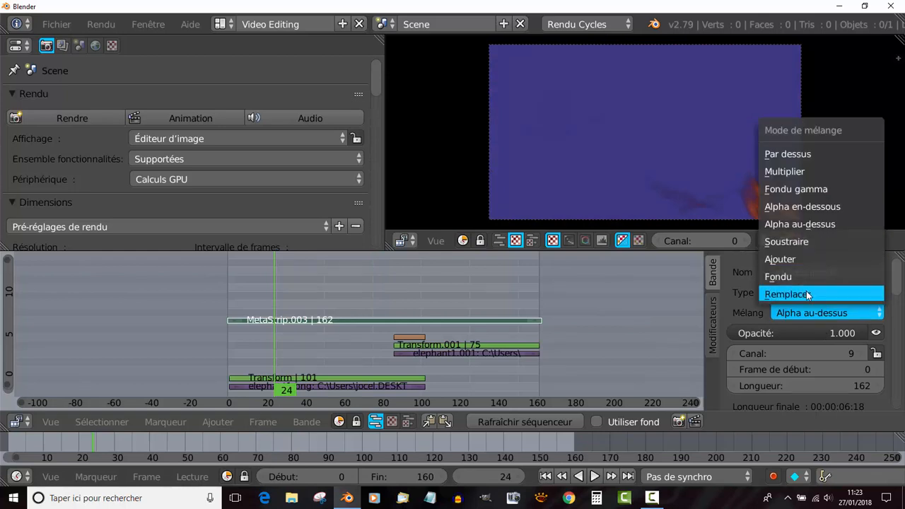
{"action": "left_click", "coordinate": [807, 290]}
{"action": "left_click", "coordinate": [810, 312]}
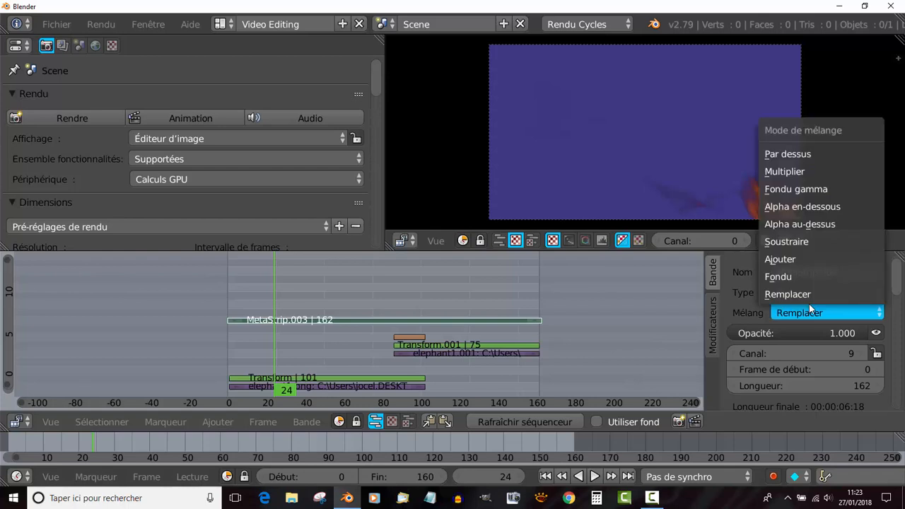
{"action": "left_click", "coordinate": [814, 207]}
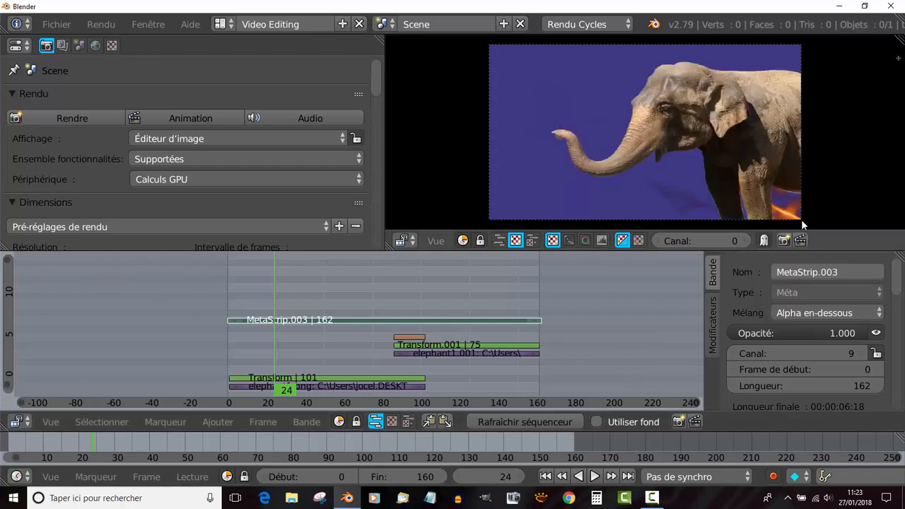
{"action": "key", "text": "alt+a"}
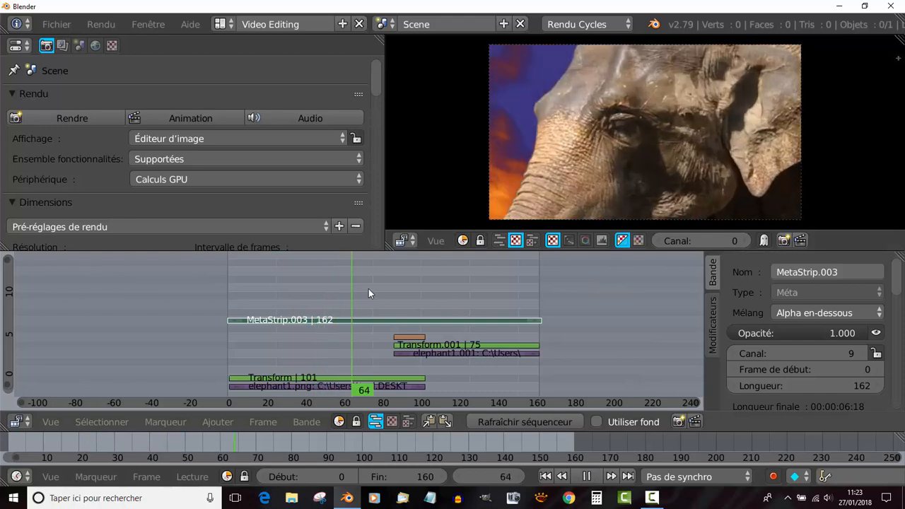
{"action": "key", "text": "alt+a"}
{"action": "left_click_drag", "start_coordinate": [375, 287], "coordinate": [282, 288]}
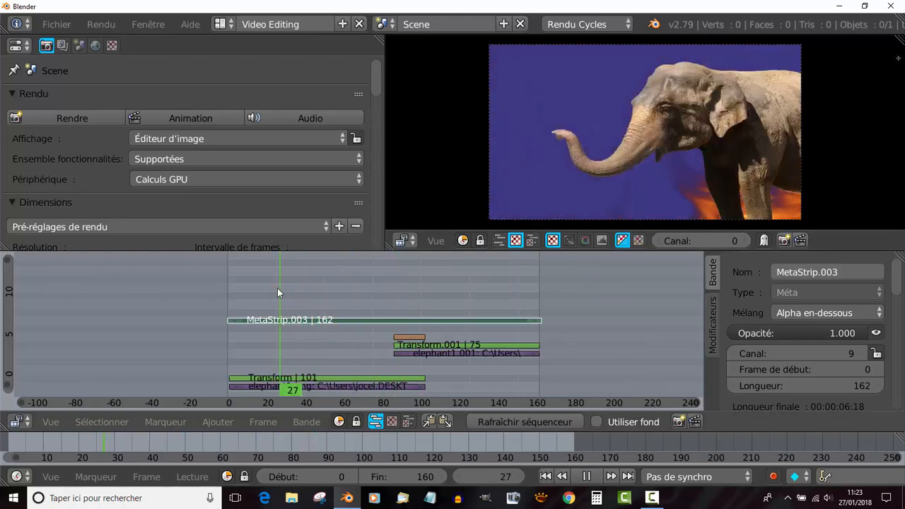
Set the blend mode of MetaStrip.003 to Par dessus and check the composite at frame 53
{"action": "left_click", "coordinate": [797, 312]}
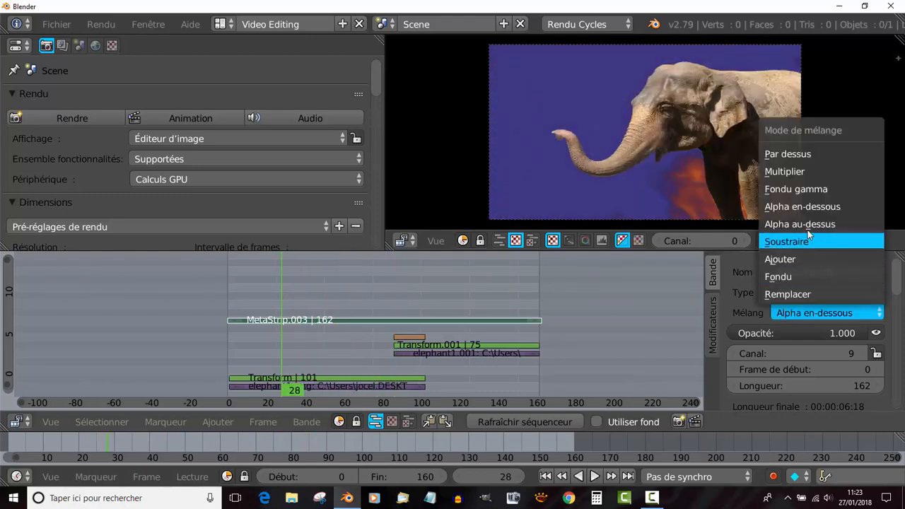
{"action": "left_click", "coordinate": [792, 153]}
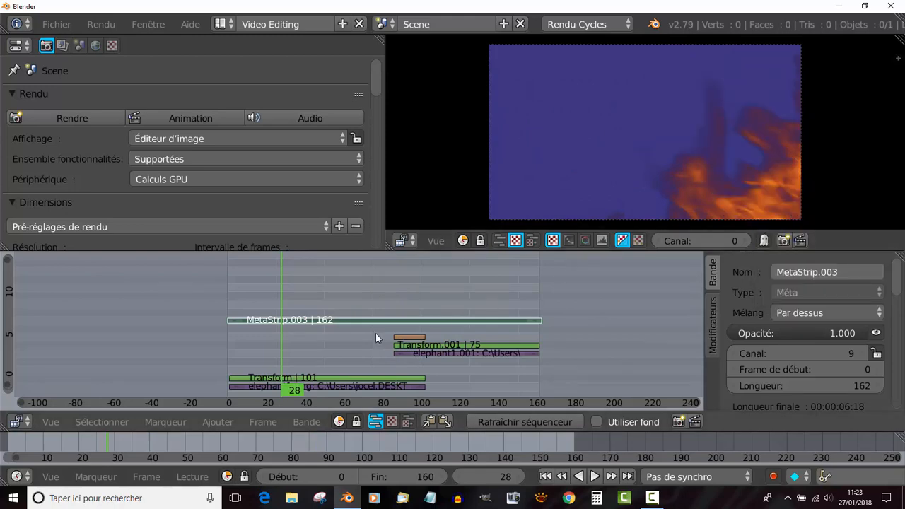
{"action": "left_click", "coordinate": [330, 287]}
Switch MetaStrip.003 back to Alpha au-dessus blending, play the composite, and return to frame 56
{"action": "left_click", "coordinate": [799, 313]}
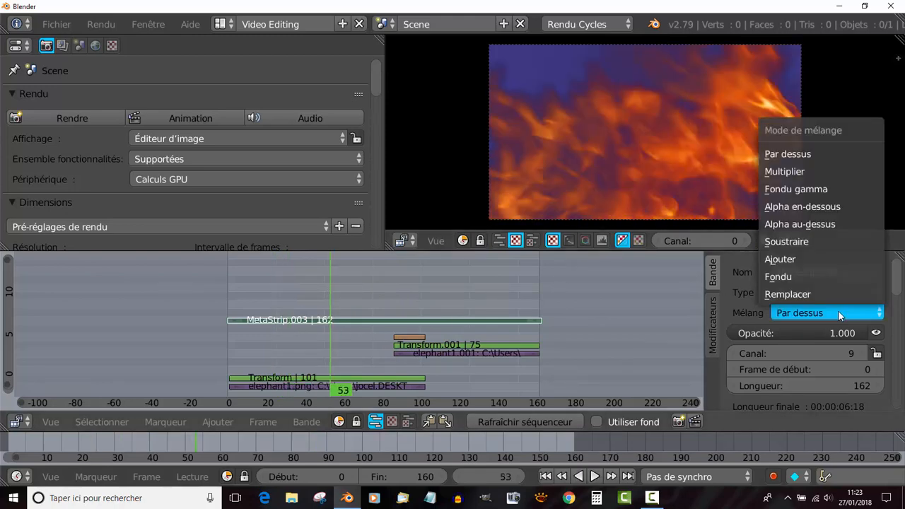
{"action": "left_click", "coordinate": [824, 224]}
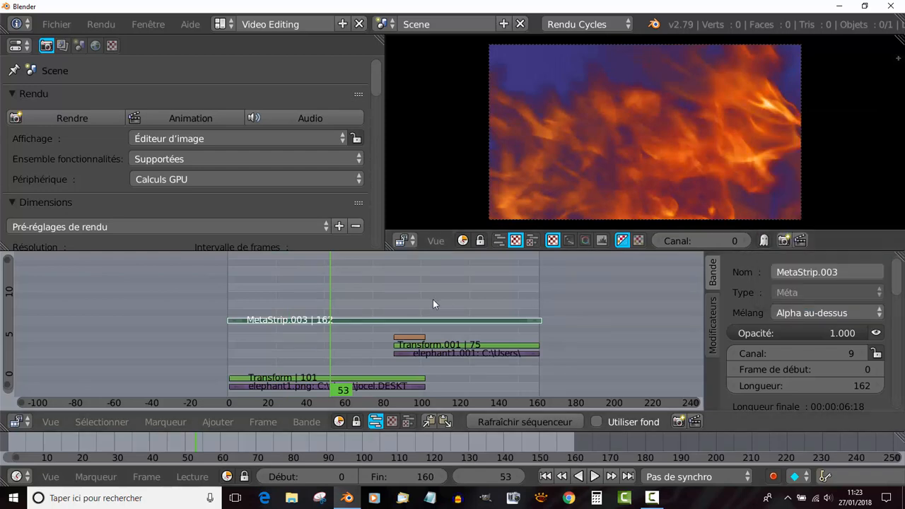
{"action": "key", "text": "alt+a"}
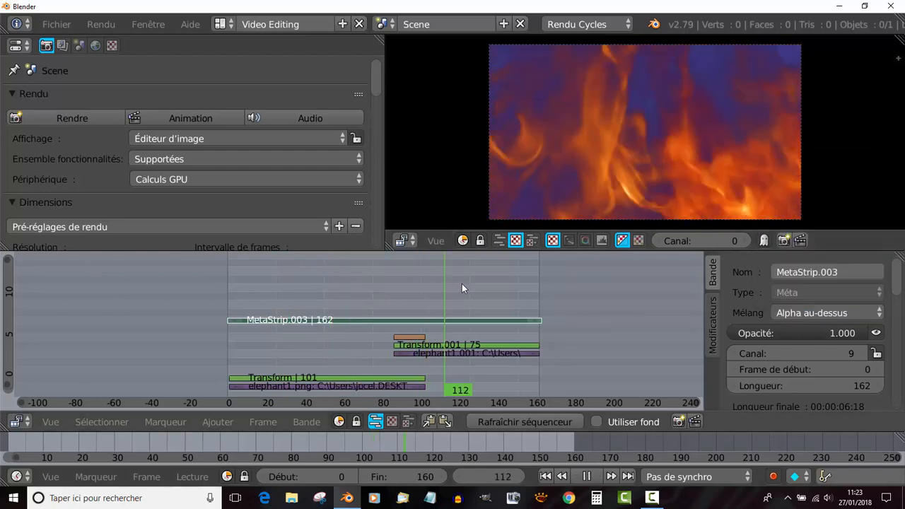
{"action": "left_click_drag", "start_coordinate": [427, 286], "coordinate": [336, 299]}
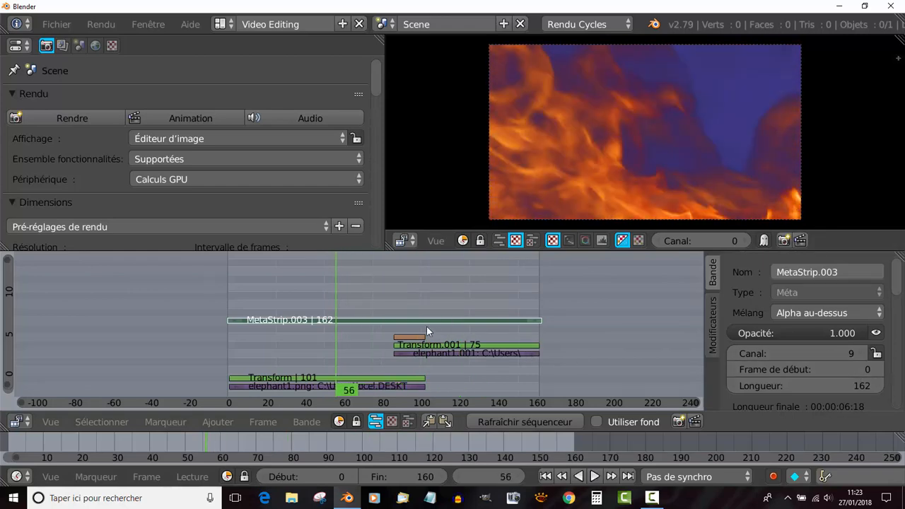
Try Multiplier blending on MetaStrip.003, preview it up to frame 57, and switch the blend mode to Par dessus
{"action": "left_click", "coordinate": [841, 313]}
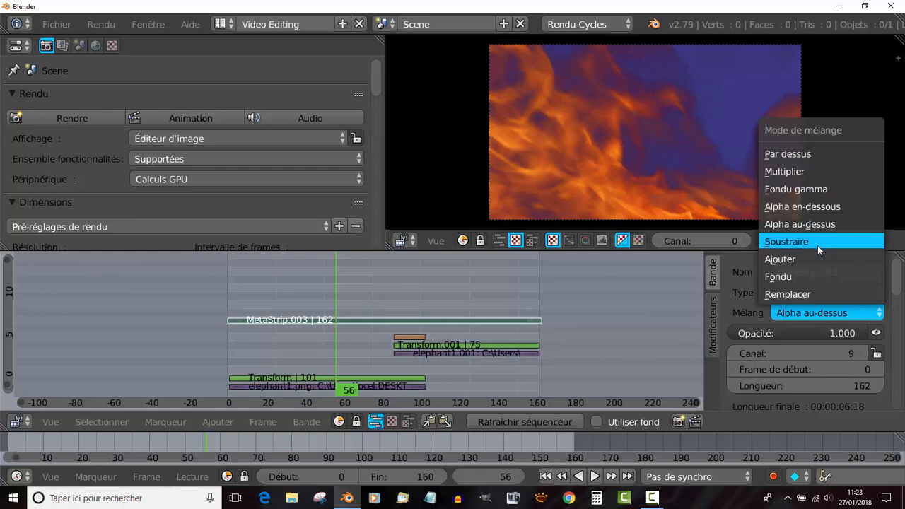
{"action": "left_click", "coordinate": [809, 172]}
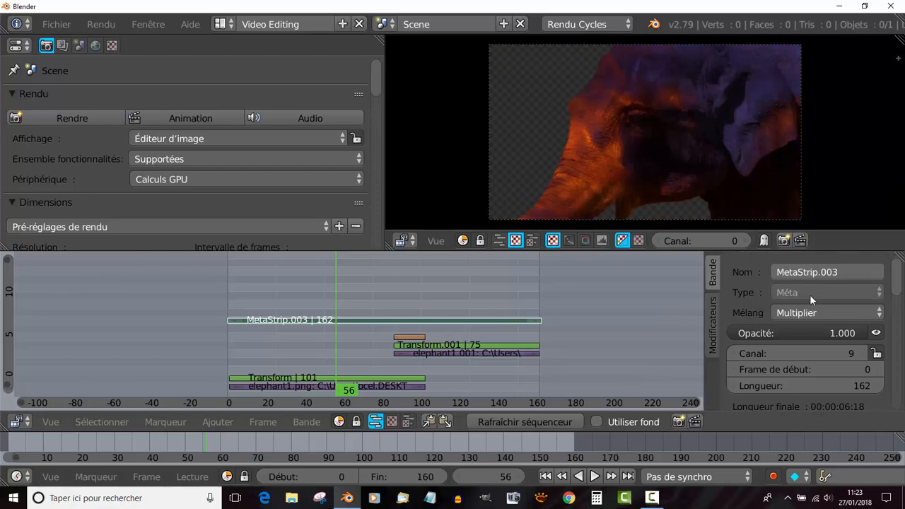
{"action": "key", "text": "shift+alt+a"}
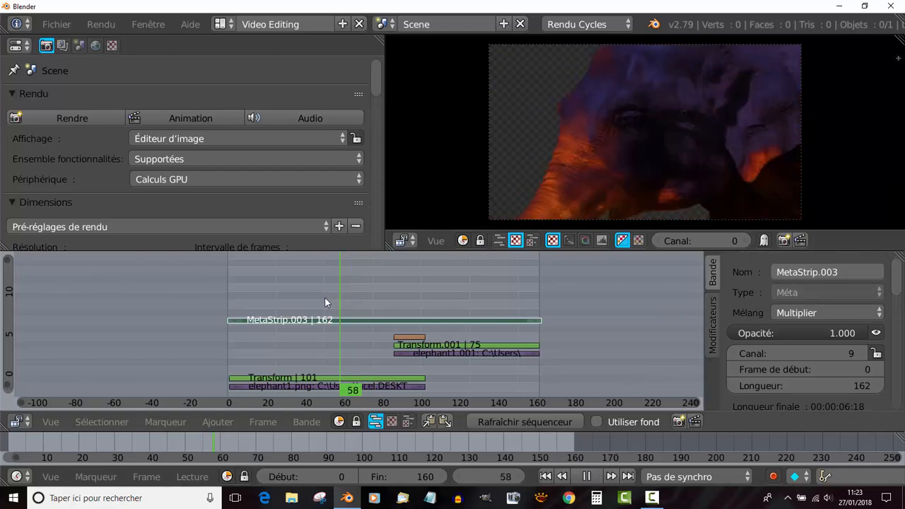
{"action": "left_click_drag", "start_coordinate": [311, 299], "coordinate": [338, 288]}
{"action": "left_click", "coordinate": [818, 309]}
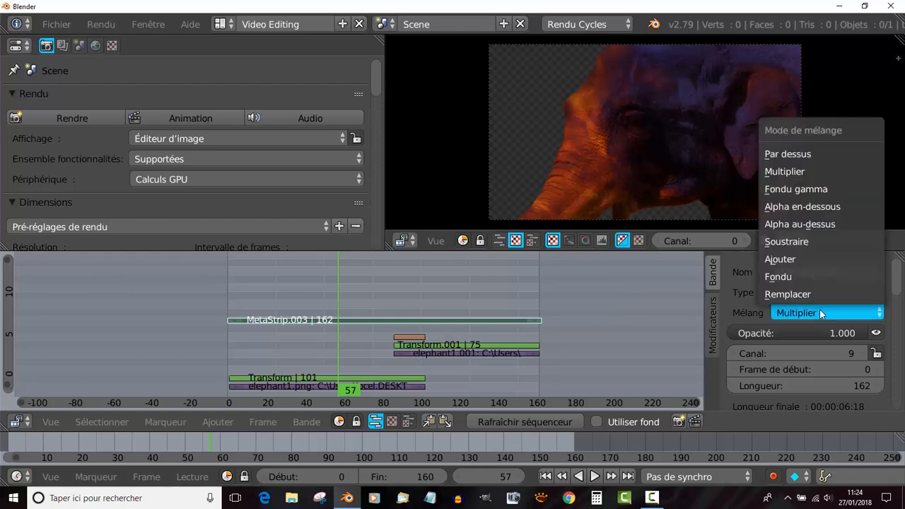
{"action": "left_click", "coordinate": [821, 157]}
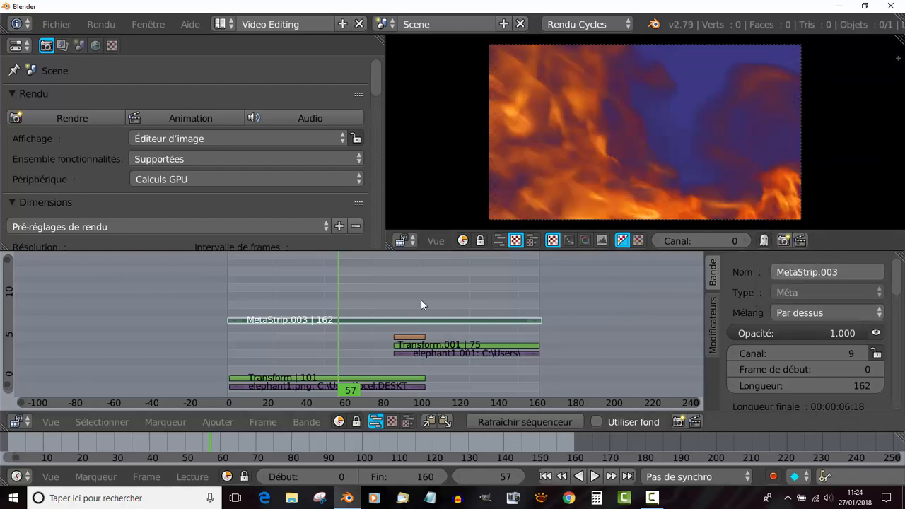
Undo the blend mode trials on MetaStrip.003 back to Remplacer at frame 49
{"action": "key", "text": "ctrl+z"}
{"action": "key", "text": "ctrl+z"}
{"action": "key", "text": "ctrl+z"}
{"action": "key", "text": "ctrl+z"}
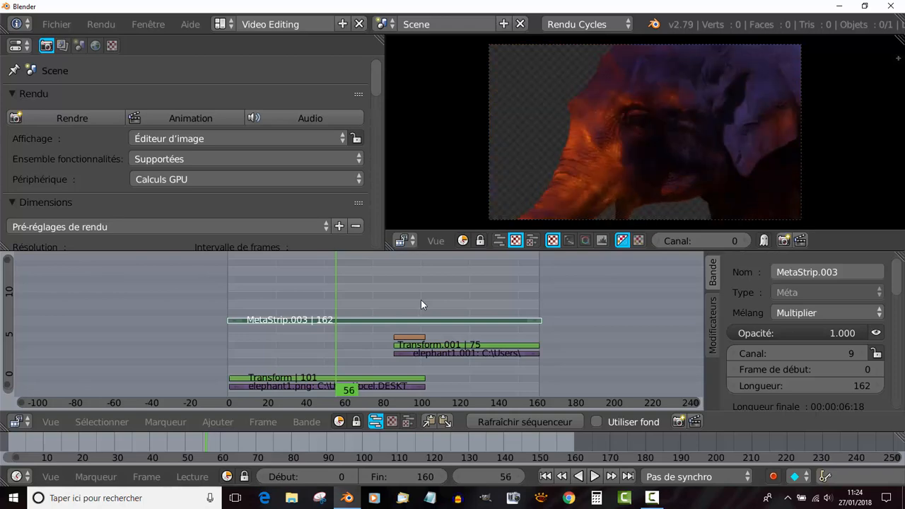
{"action": "key", "text": "ctrl+shift+z"}
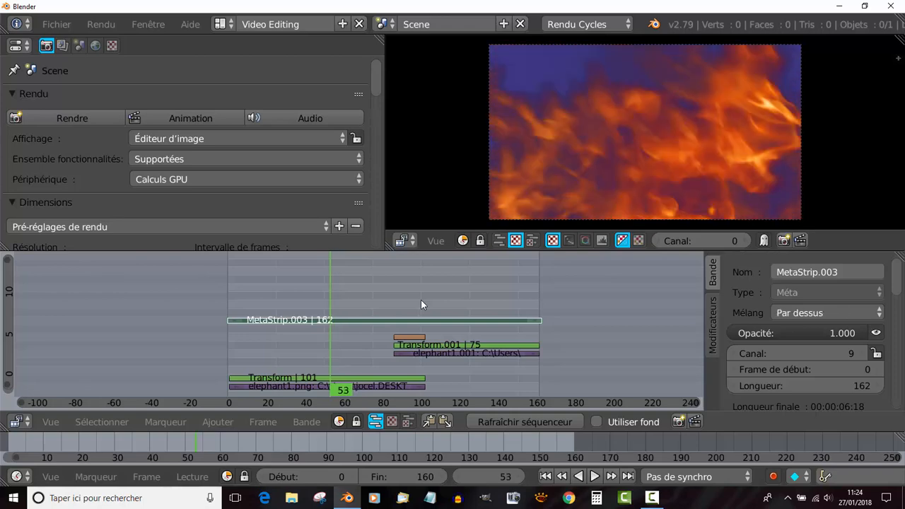
{"action": "key", "text": "ctrl+z"}
{"action": "key", "text": "ctrl+z"}
{"action": "key", "text": "ctrl+z"}
{"action": "key", "text": "ctrl+z"}
{"action": "key", "text": "ctrl+z"}
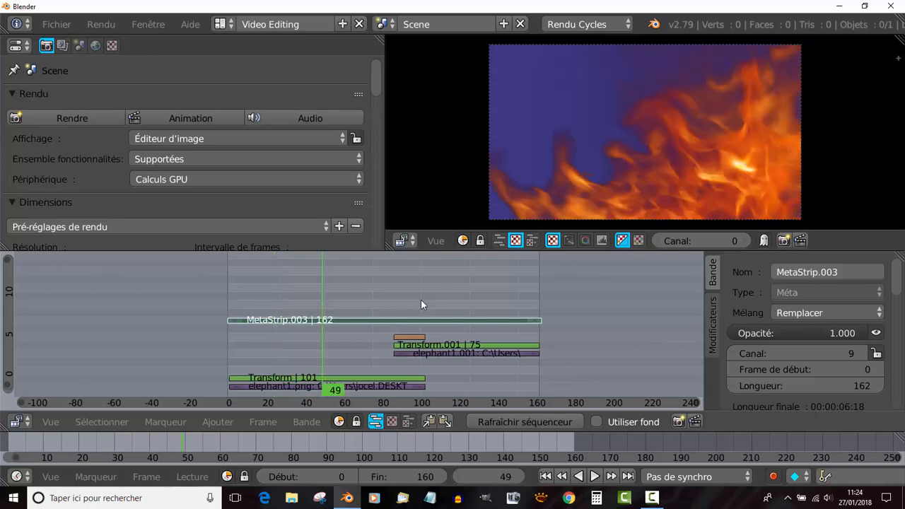
Undo the move of MetaStrip.003 and the last two groupings, back to separate Color, MetaStrip and MetaStrip.001 strips
{"action": "key", "text": "ctrl+z"}
{"action": "key", "text": "ctrl+z"}
{"action": "key", "text": "ctrl+z"}
{"action": "key", "text": "ctrl+z"}
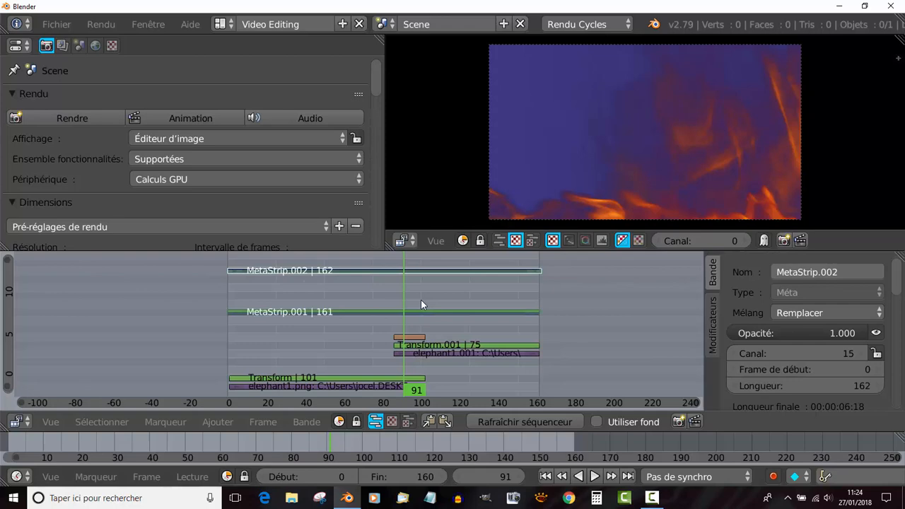
{"action": "key", "text": "ctrl+z"}
{"action": "key", "text": "ctrl+z"}
{"action": "key", "text": "ctrl+z"}
{"action": "key", "text": "ctrl+z"}
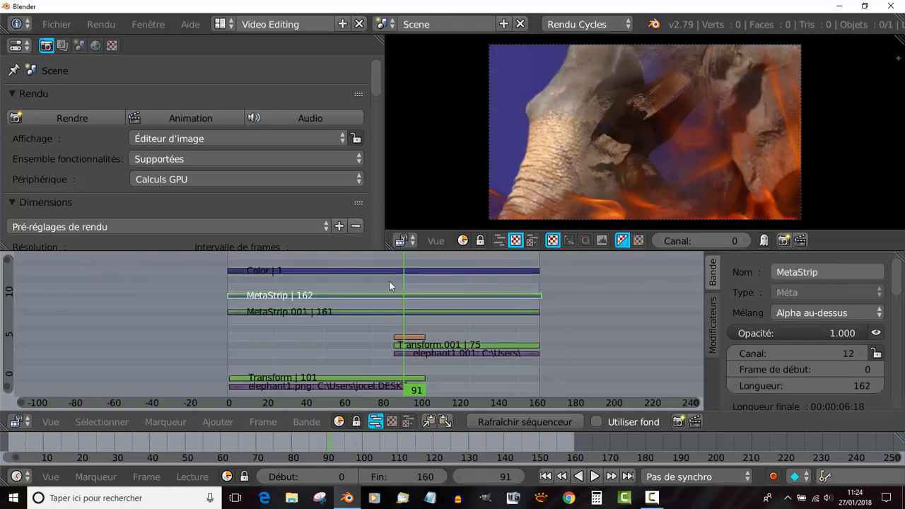
Play the fire and elephant composite from frame 91, scrub back, and stop at frame 72
{"action": "key", "text": "alt+a"}
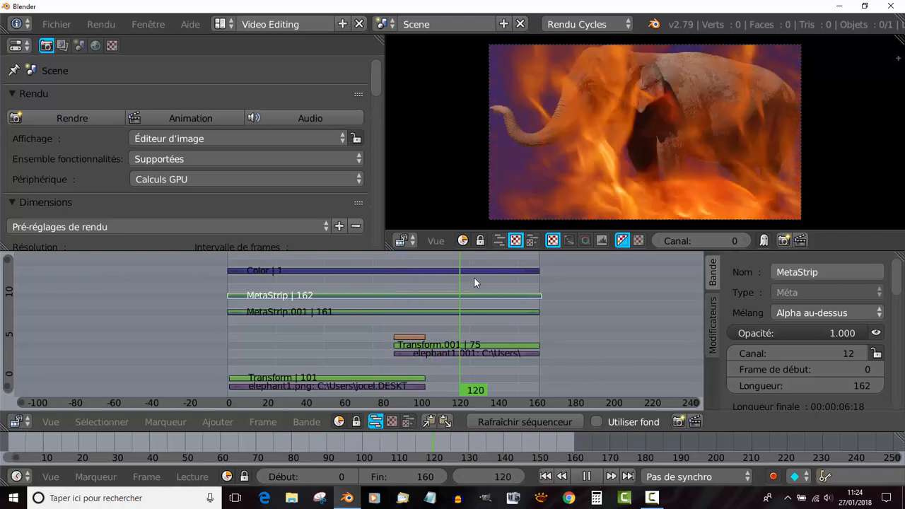
{"action": "left_click_drag", "start_coordinate": [437, 280], "coordinate": [367, 289]}
{"action": "key", "text": "alt+a"}
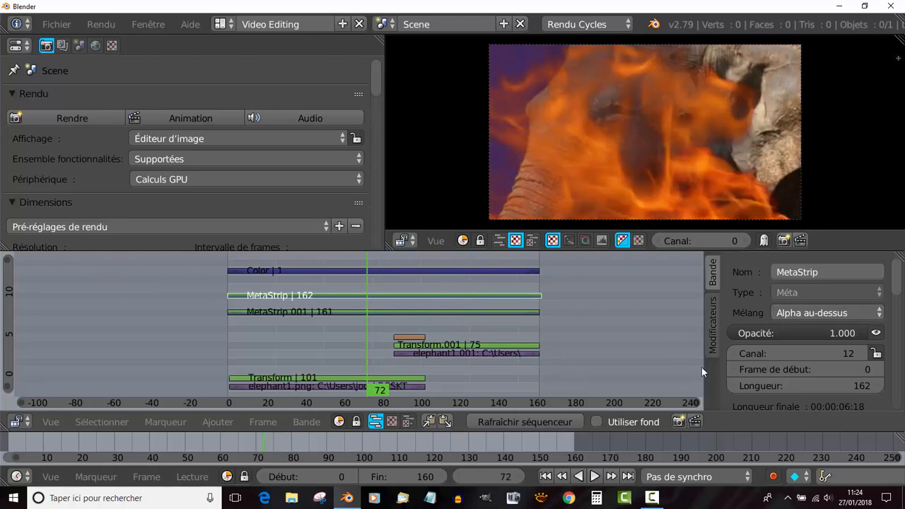
Widen the strip properties area and try again to group elephant1.001 with Transform.001 into a meta strip
{"action": "left_click_drag", "start_coordinate": [705, 373], "coordinate": [631, 385]}
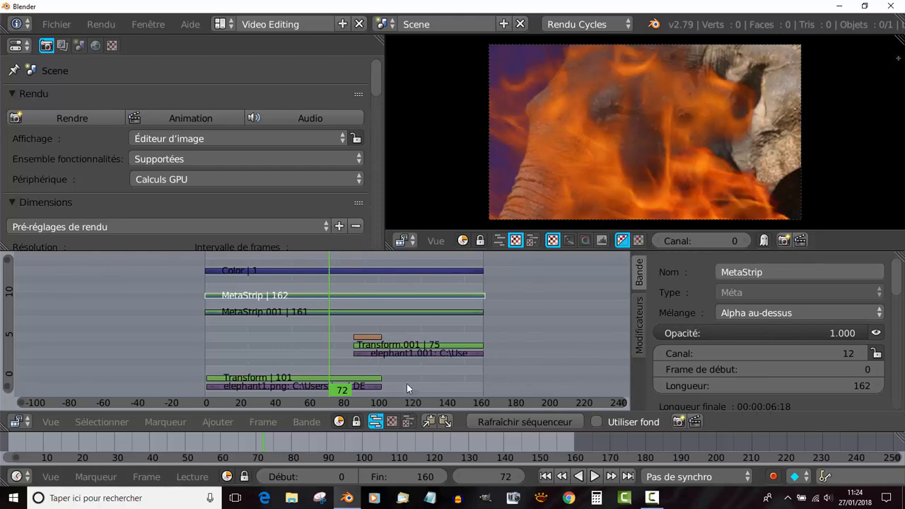
{"action": "right_click", "coordinate": [394, 354]}
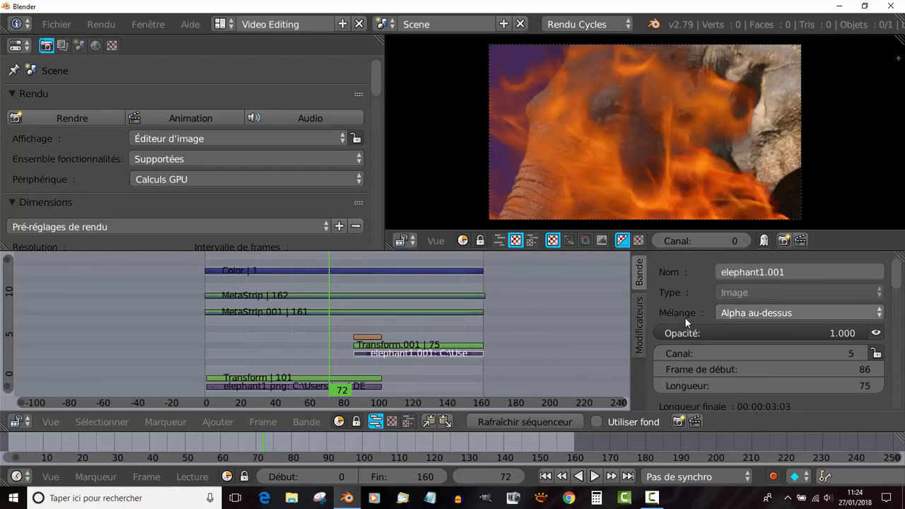
{"action": "right_click", "coordinate": [424, 346]}
{"action": "right_click", "coordinate": [426, 353]}
{"action": "right_click", "coordinate": [432, 345]}
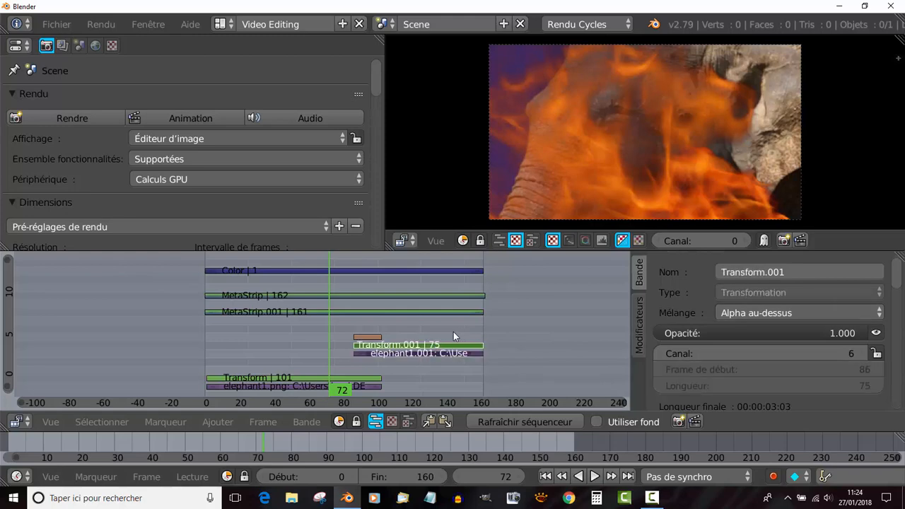
{"action": "key", "text": "ctrl+g"}
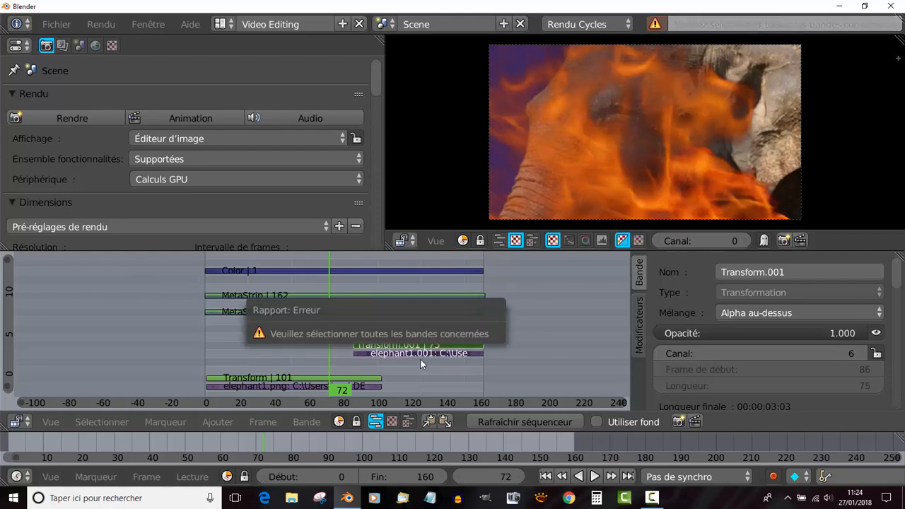
Scrub the composite back to frame 75 and look through the strip properties of Transform.001
{"action": "left_click", "coordinate": [607, 365]}
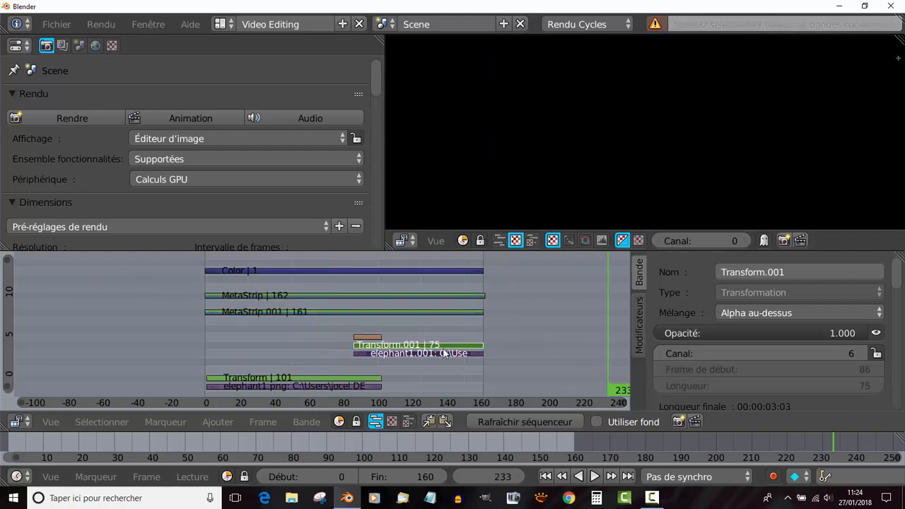
{"action": "left_click", "coordinate": [378, 305]}
{"action": "left_click_drag", "start_coordinate": [372, 286], "coordinate": [335, 293]}
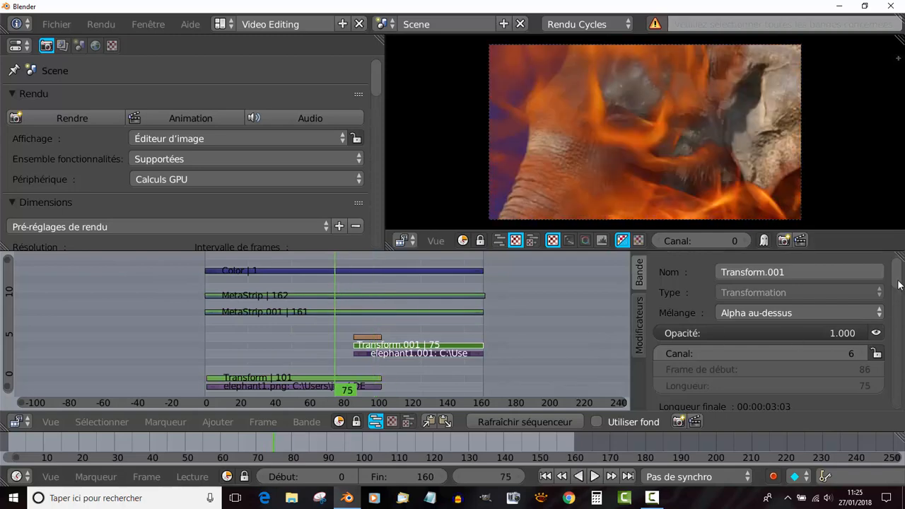
{"action": "left_click_drag", "start_coordinate": [898, 284], "coordinate": [903, 405]}
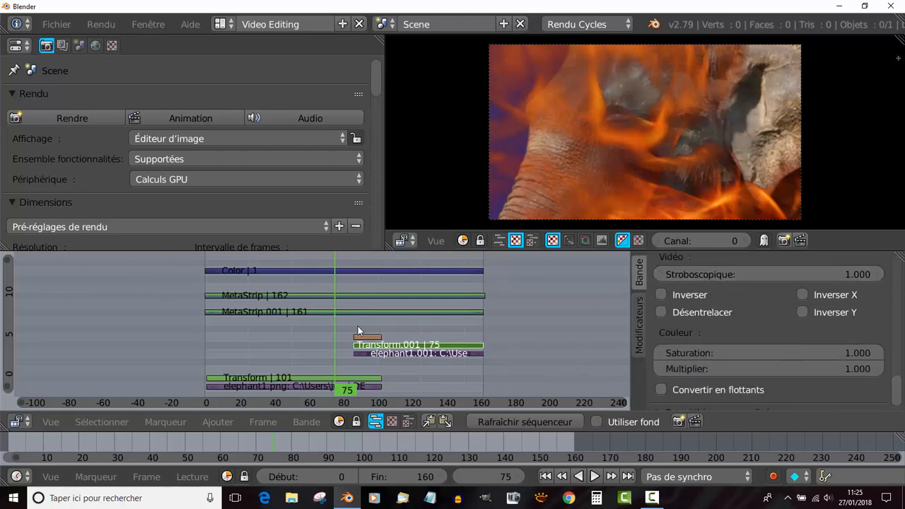
Enable linear modifiers on Transform.001 and add a Luminosité/Contraste strip modifier
{"action": "left_click", "coordinate": [639, 321]}
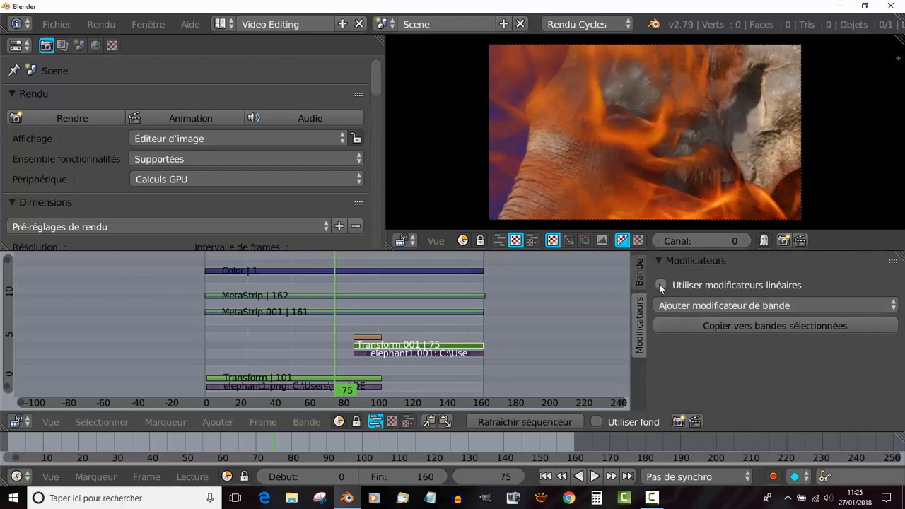
{"action": "left_click", "coordinate": [661, 286]}
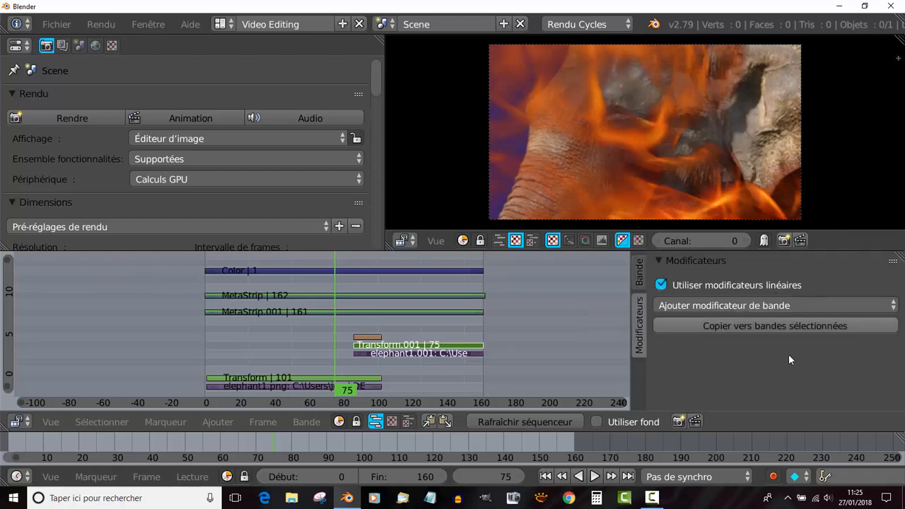
{"action": "left_click", "coordinate": [764, 304]}
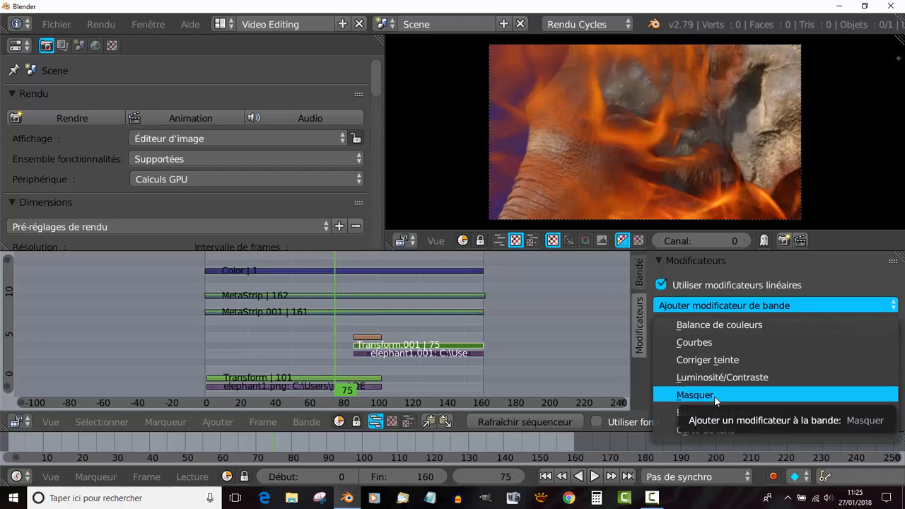
{"action": "left_click", "coordinate": [724, 378]}
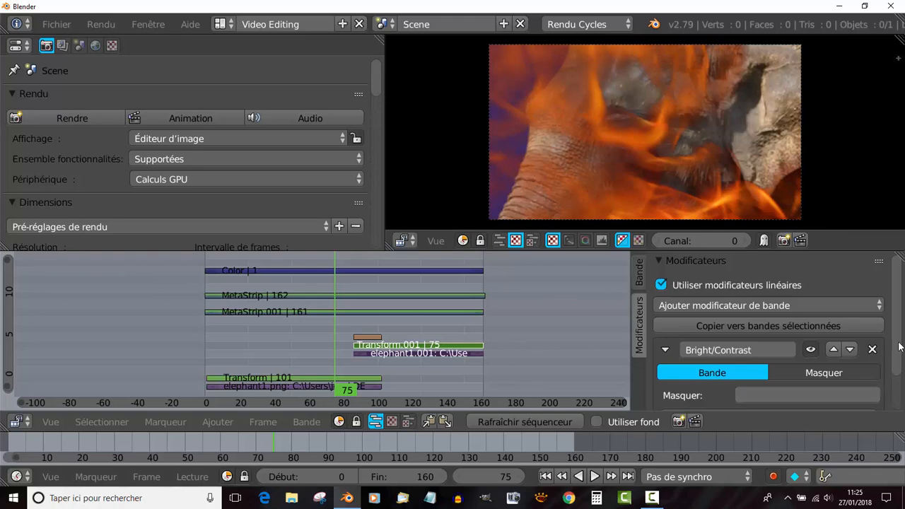
{"action": "scroll", "coordinate": [814, 389], "scroll_direction": "down", "scroll_amount": 2}
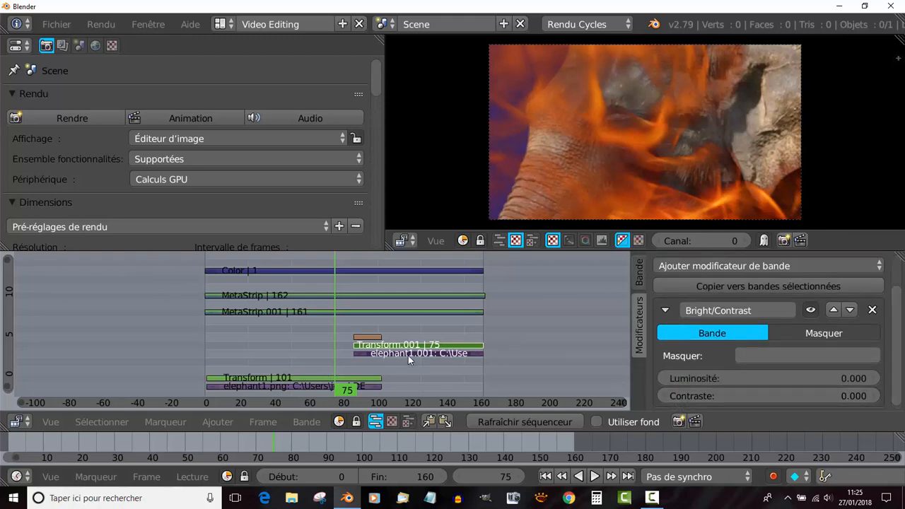
At frame 117, set the brightness of Transform.001's Bright/Contrast modifier to 3.5 and adjust its contrast
{"action": "left_click", "coordinate": [408, 327]}
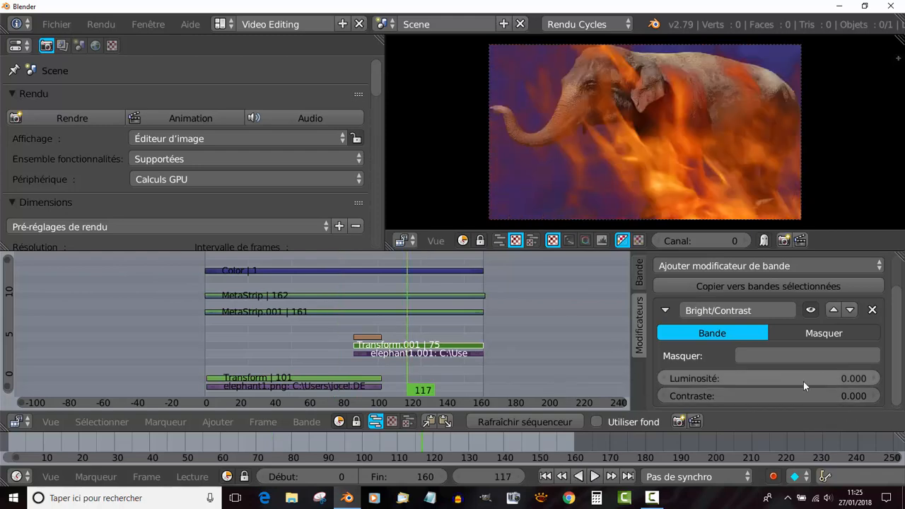
{"action": "left_click_drag", "start_coordinate": [816, 375], "coordinate": [894, 377]}
{"action": "left_click_drag", "start_coordinate": [823, 377], "coordinate": [822, 376]}
{"action": "left_click", "coordinate": [430, 355]}
{"action": "left_click", "coordinate": [431, 347]}
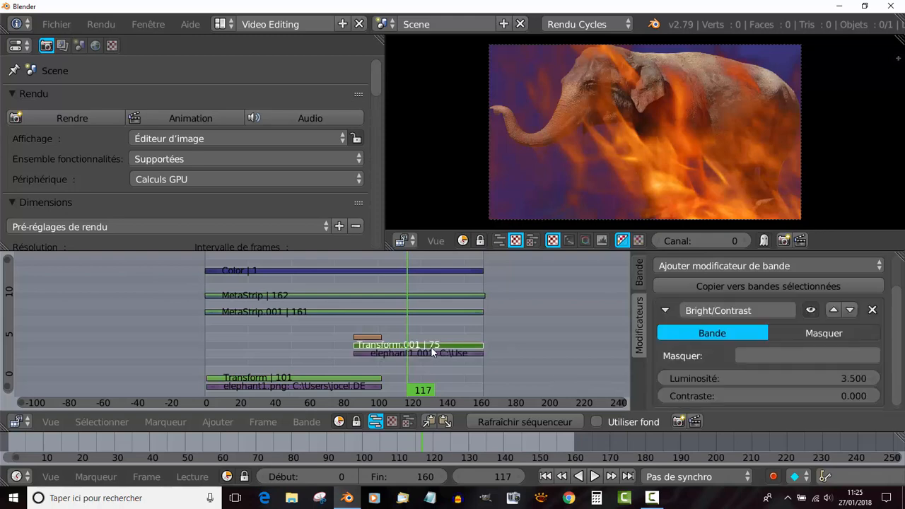
{"action": "left_click_drag", "start_coordinate": [715, 397], "coordinate": [770, 396]}
Enable linear modifiers on the elephant1.001 strip and copy its modifiers to the selected strips with Remplacer
{"action": "left_click", "coordinate": [436, 354]}
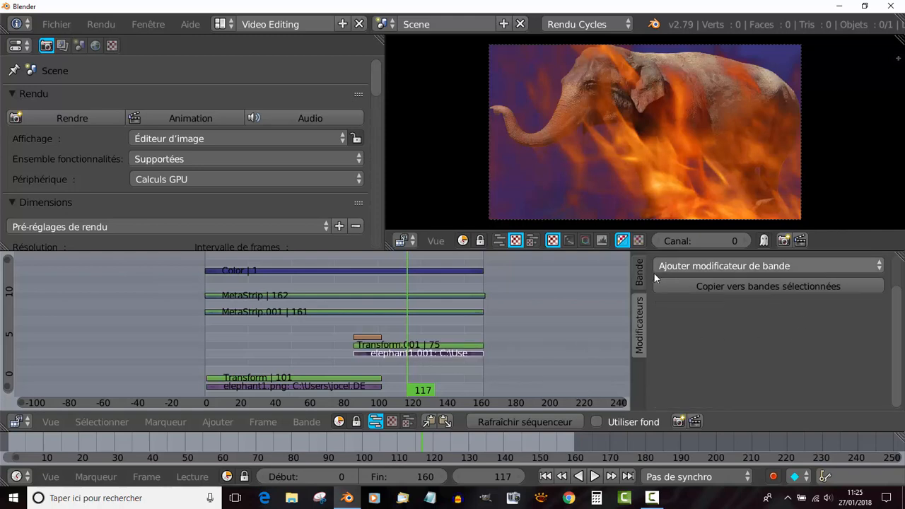
{"action": "scroll", "coordinate": [634, 307], "scroll_direction": "up", "scroll_amount": 2}
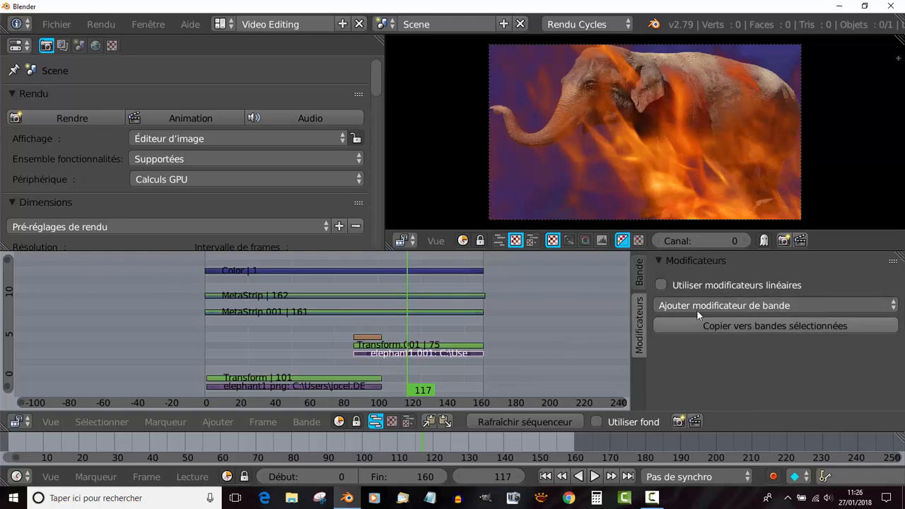
{"action": "left_click", "coordinate": [724, 328]}
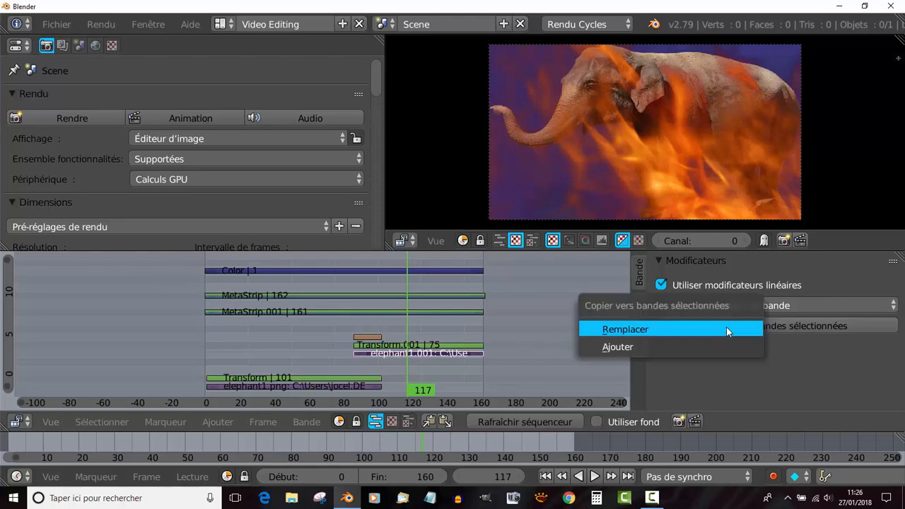
{"action": "left_click", "coordinate": [726, 327]}
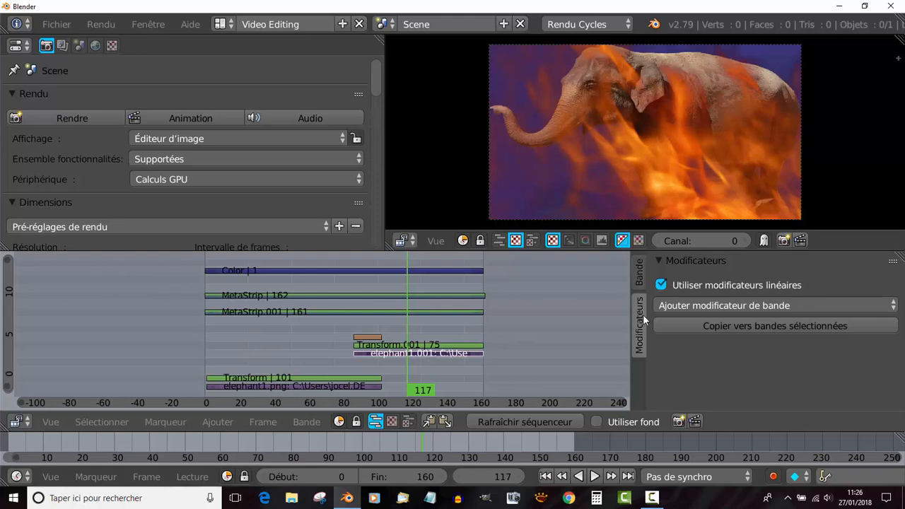
Add a Luminosité/Contraste modifier to elephant1.001 with brightness -5.1 and contrast 16.9
{"action": "left_click", "coordinate": [745, 306]}
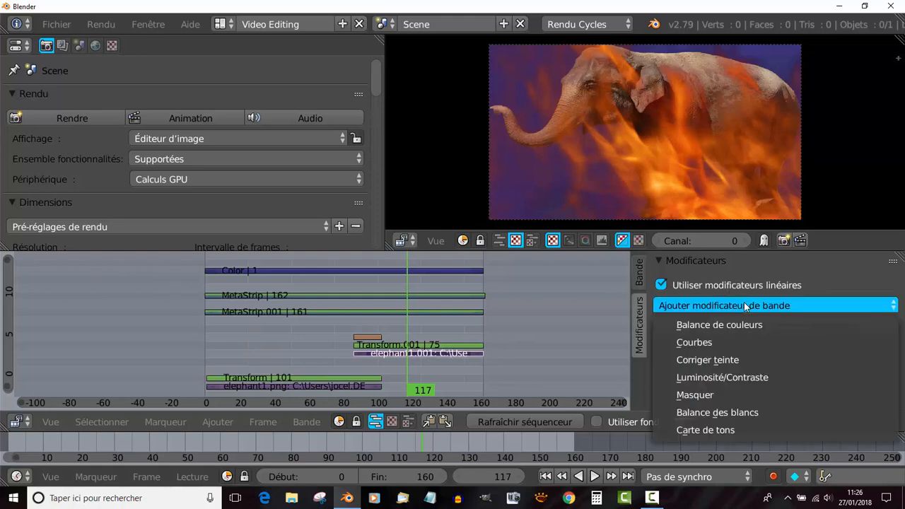
{"action": "left_click", "coordinate": [722, 377]}
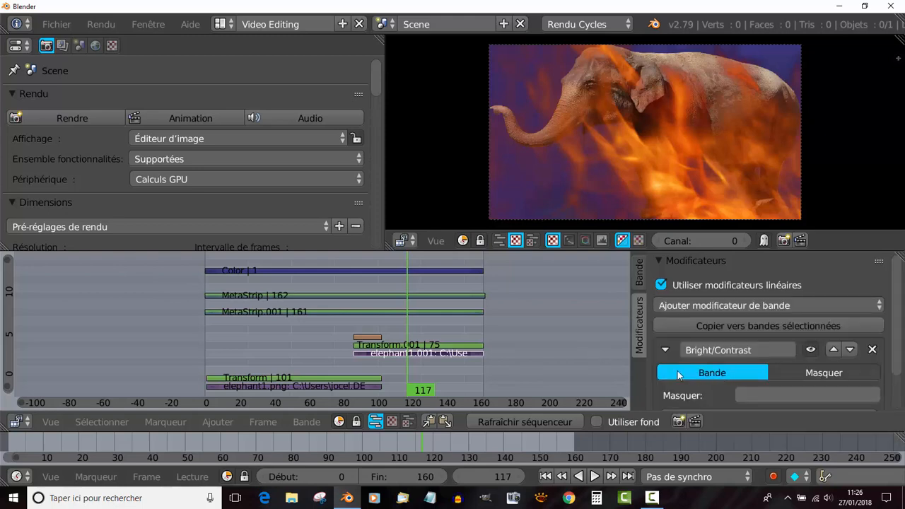
{"action": "scroll", "coordinate": [744, 382], "scroll_direction": "down", "scroll_amount": 2}
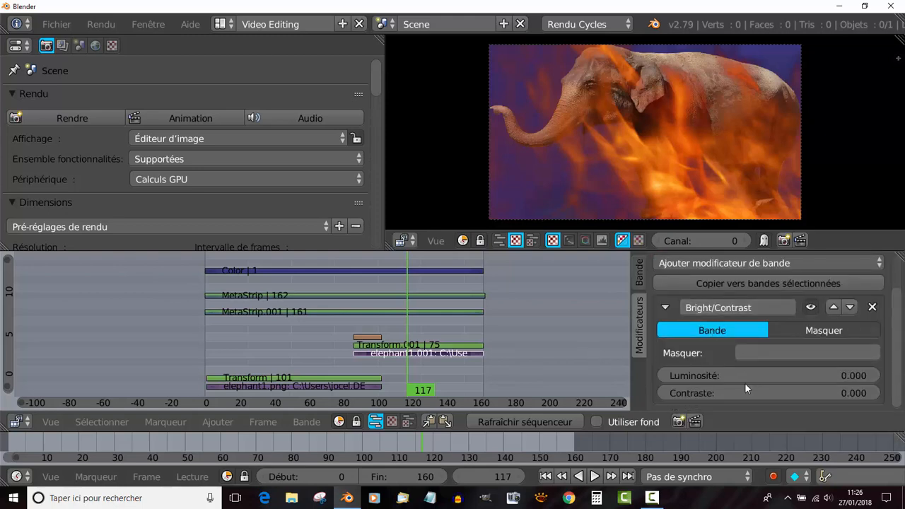
{"action": "left_click_drag", "start_coordinate": [759, 375], "coordinate": [771, 391]}
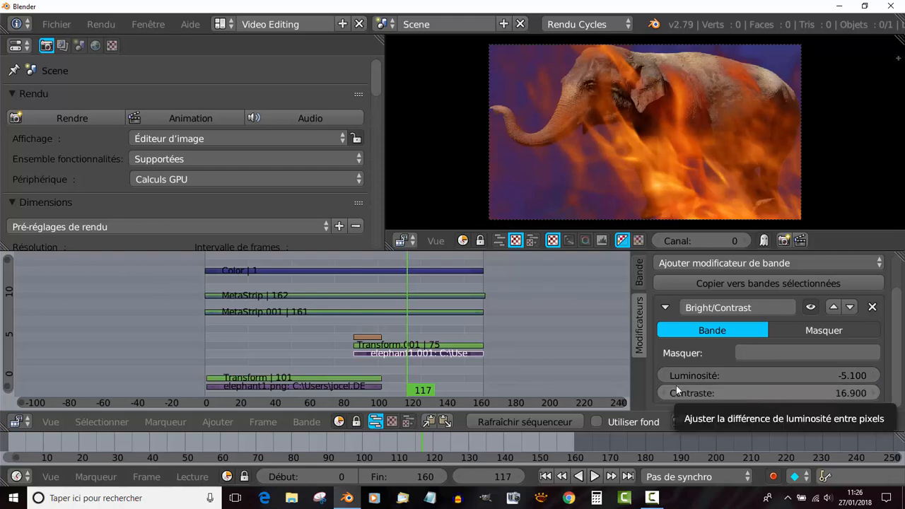
Preview elephant1.001 at frame 131, try a contrast of 2.5, and remove its Bright/Contrast modifier
{"action": "left_click", "coordinate": [446, 327]}
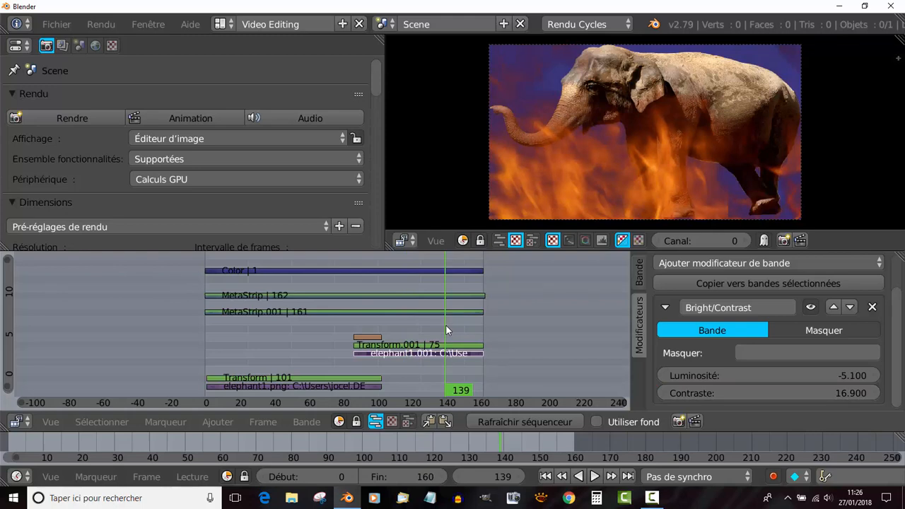
{"action": "left_click", "coordinate": [431, 329]}
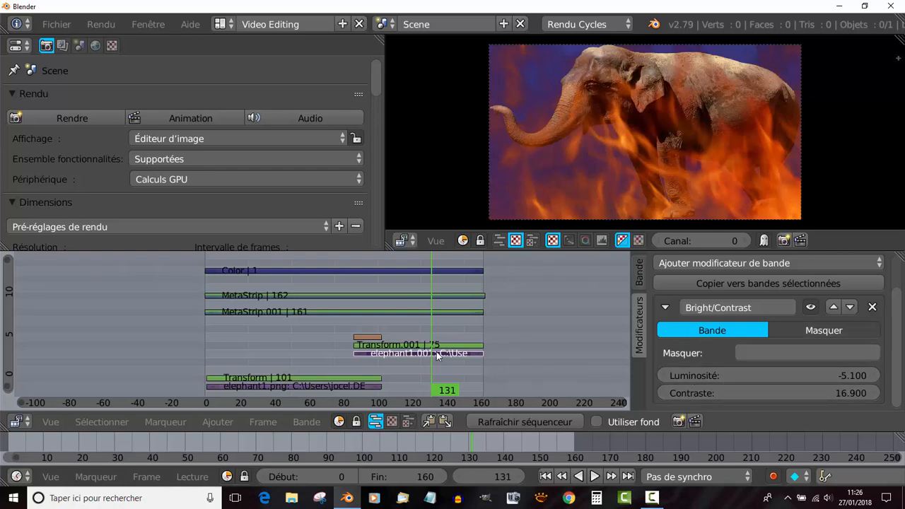
{"action": "mouse_move", "coordinate": [831, 392]}
{"action": "left_mouse_down"}
{"action": "mouse_move", "coordinate": [847, 394]}
{"action": "mouse_move", "coordinate": [839, 392]}
{"action": "left_mouse_up"}
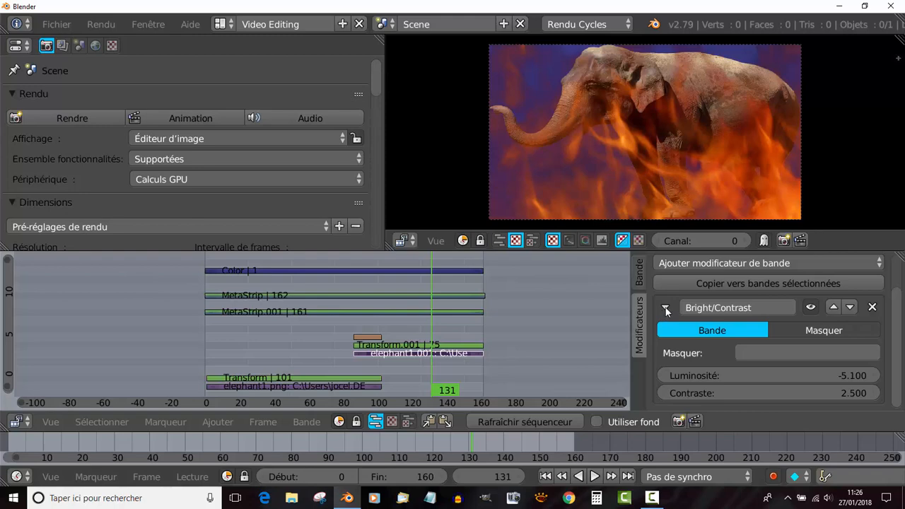
{"action": "left_click", "coordinate": [872, 307]}
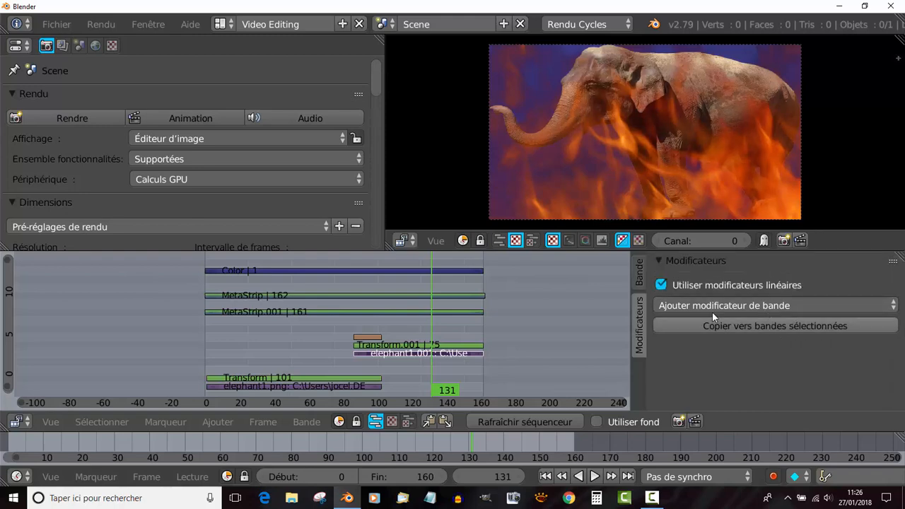
Add a Balance de couleurs modifier to elephant1.001, try blue, pink and light green lift tints, and remove the modifier
{"action": "left_click", "coordinate": [737, 304]}
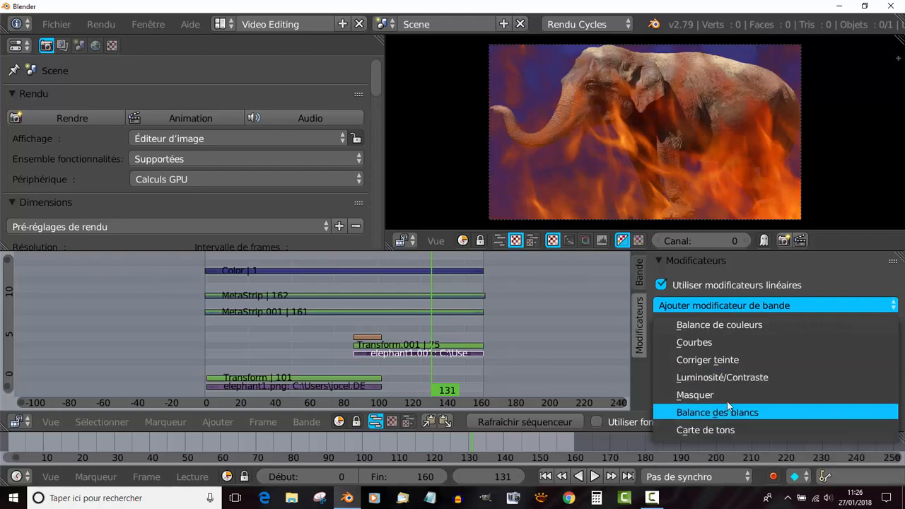
{"action": "left_click", "coordinate": [740, 326]}
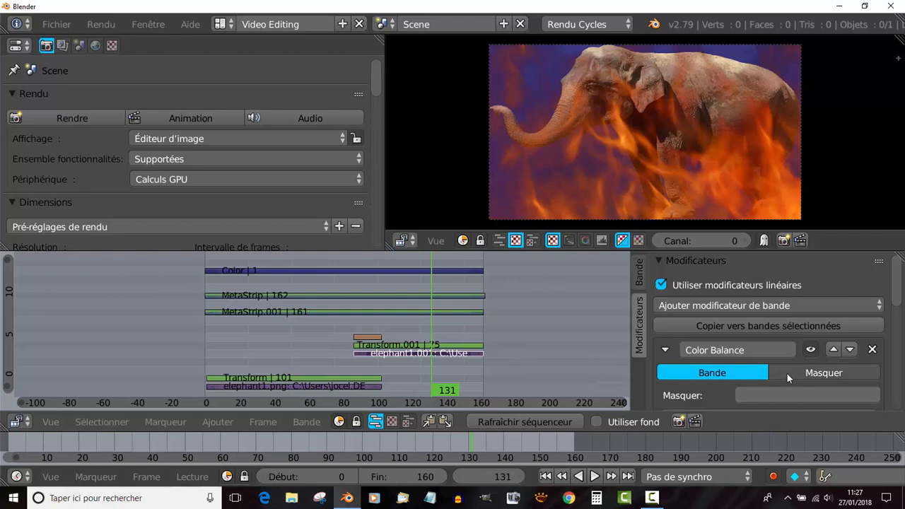
{"action": "scroll", "coordinate": [787, 373], "scroll_direction": "down", "scroll_amount": 3}
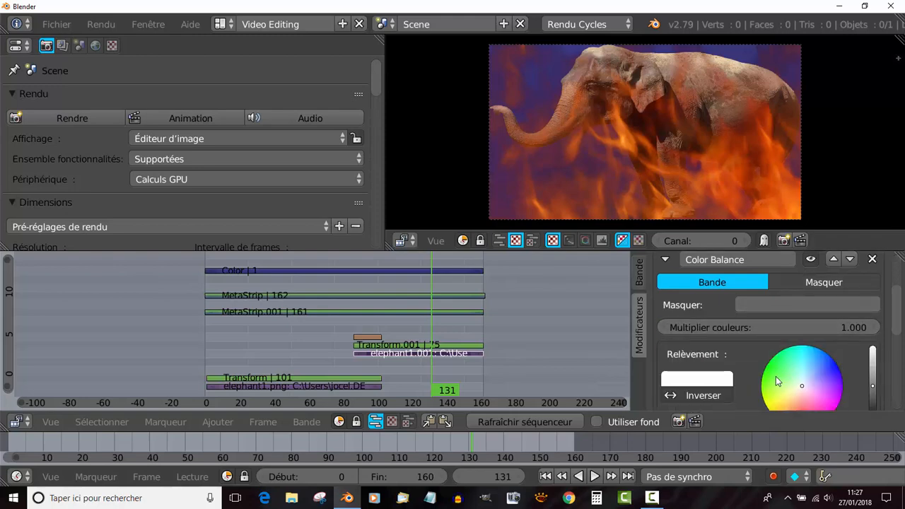
{"action": "left_click", "coordinate": [776, 376]}
{"action": "left_click", "coordinate": [826, 375]}
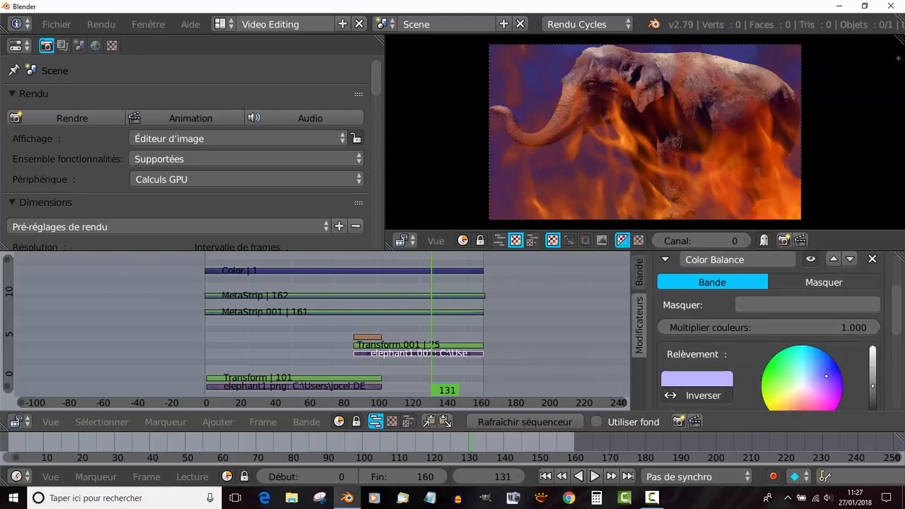
{"action": "left_click", "coordinate": [823, 400]}
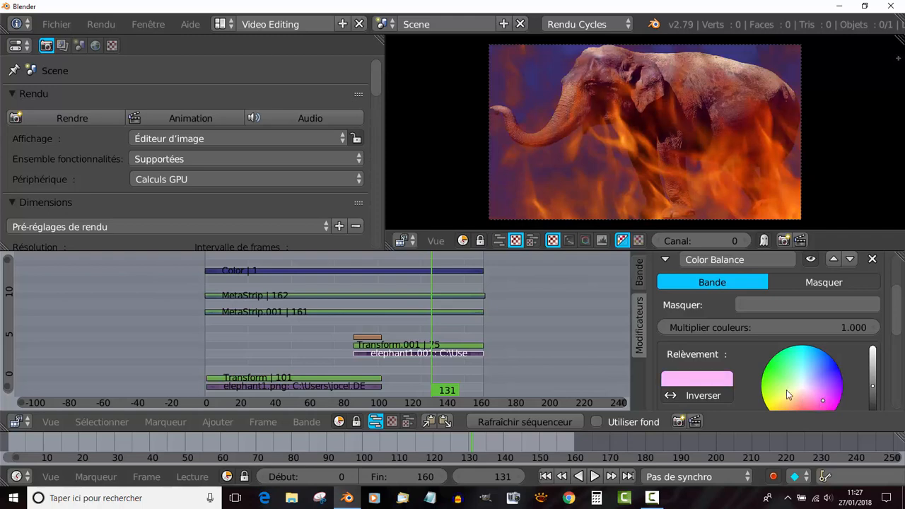
{"action": "left_click", "coordinate": [768, 379]}
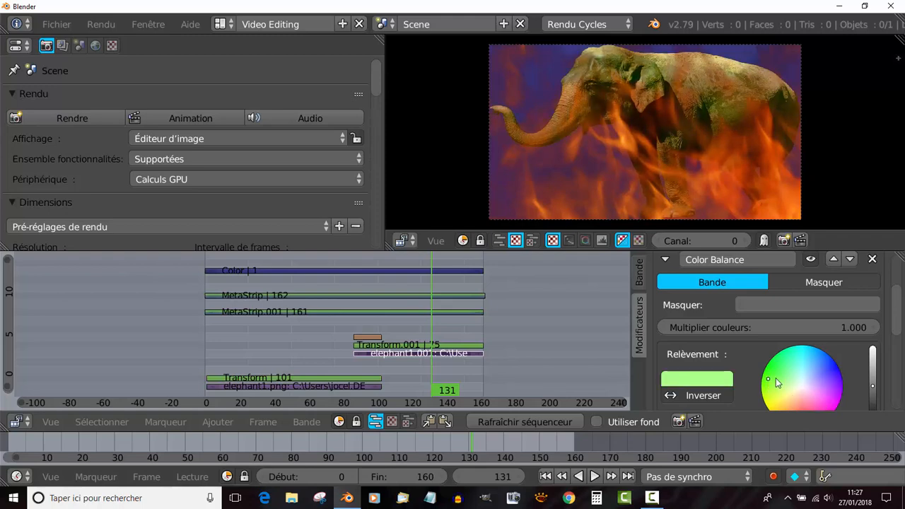
{"action": "mouse_move", "coordinate": [869, 385]}
{"action": "left_mouse_down"}
{"action": "mouse_move", "coordinate": [873, 351]}
{"action": "mouse_move", "coordinate": [873, 372]}
{"action": "left_mouse_up"}
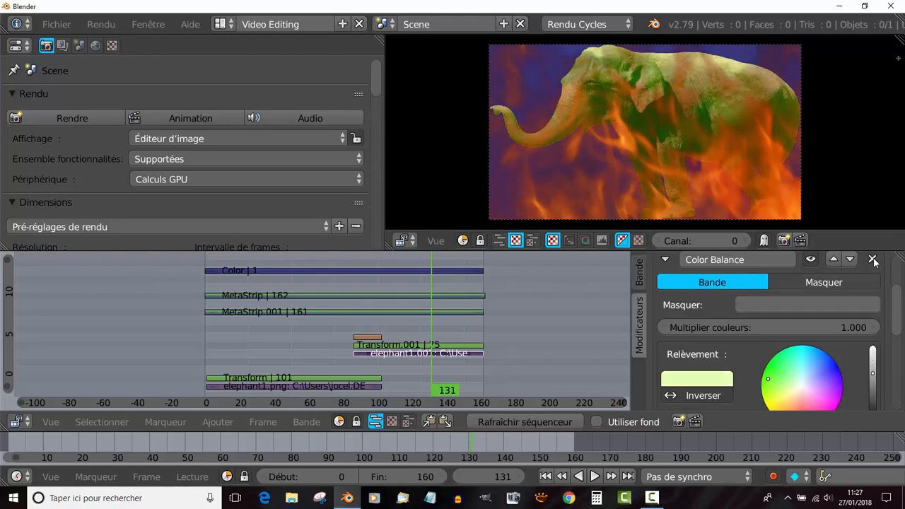
{"action": "left_click", "coordinate": [873, 260]}
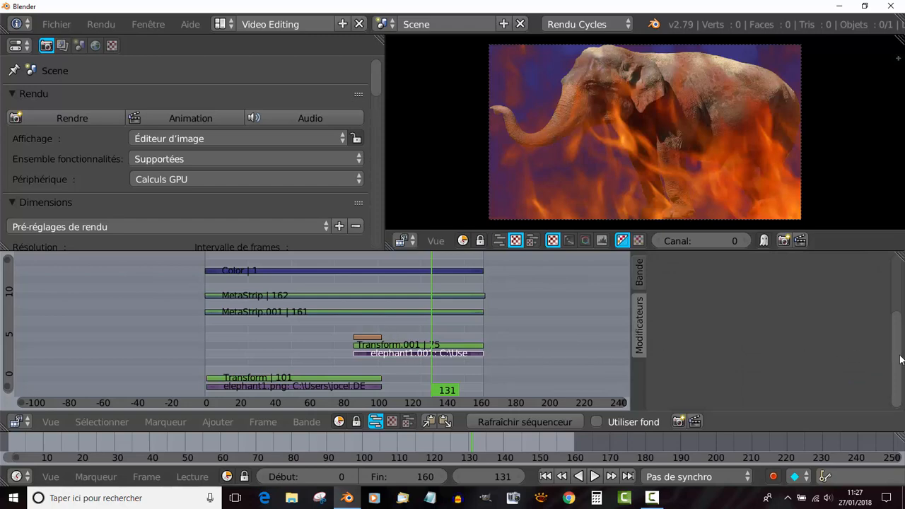
Add a Luminosité/Contraste modifier to elephant1.001 with brightness 24.7 and contrast -21.2
{"action": "left_click_drag", "start_coordinate": [896, 358], "coordinate": [897, 305]}
{"action": "left_click", "coordinate": [734, 305]}
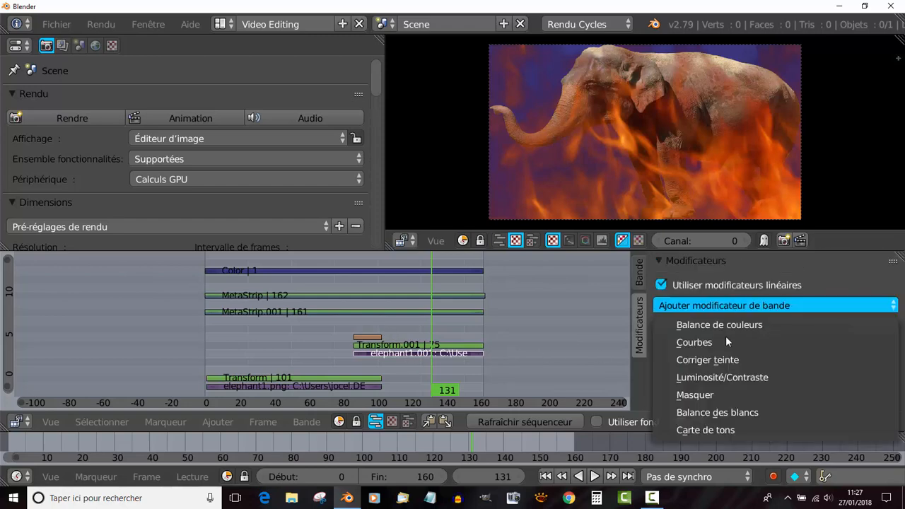
{"action": "left_click", "coordinate": [718, 378]}
{"action": "scroll", "coordinate": [713, 401], "scroll_direction": "down", "scroll_amount": 2}
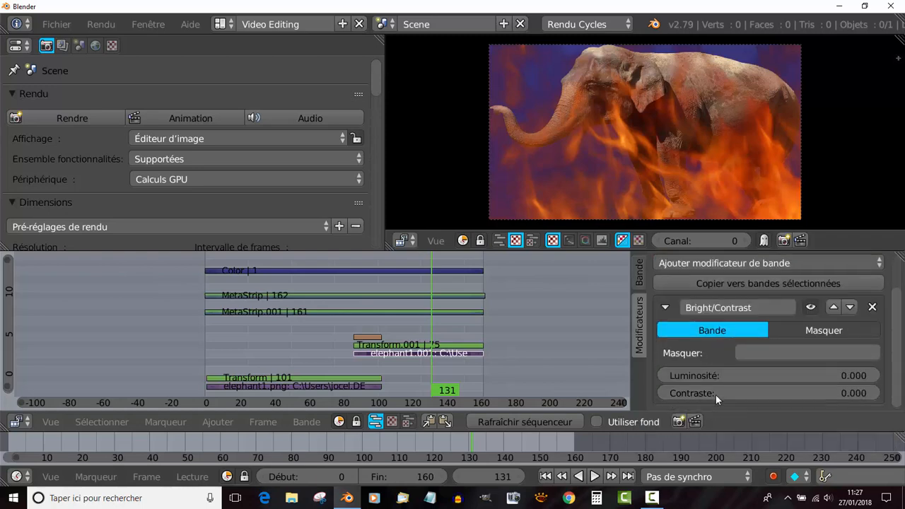
{"action": "left_click_drag", "start_coordinate": [810, 375], "coordinate": [818, 398]}
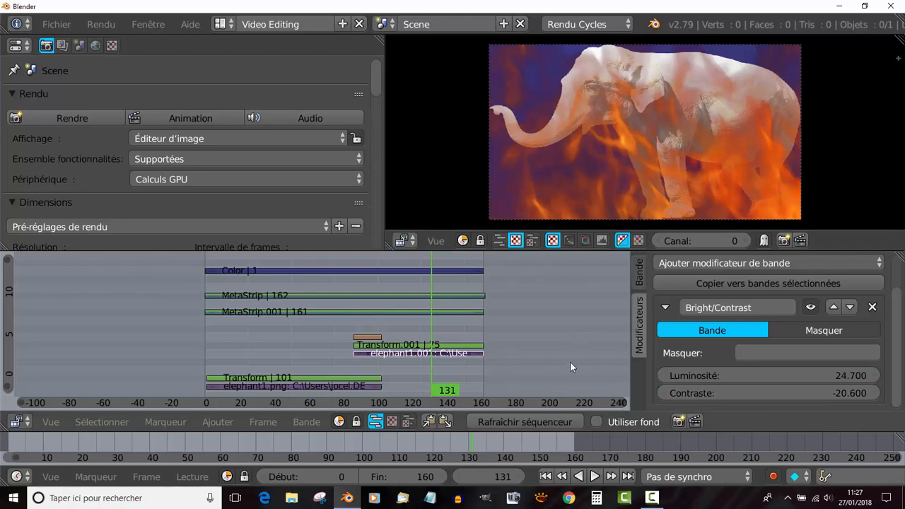
{"action": "left_click_drag", "start_coordinate": [849, 395], "coordinate": [891, 376]}
{"action": "scroll", "coordinate": [891, 377], "scroll_direction": "up", "scroll_amount": 2}
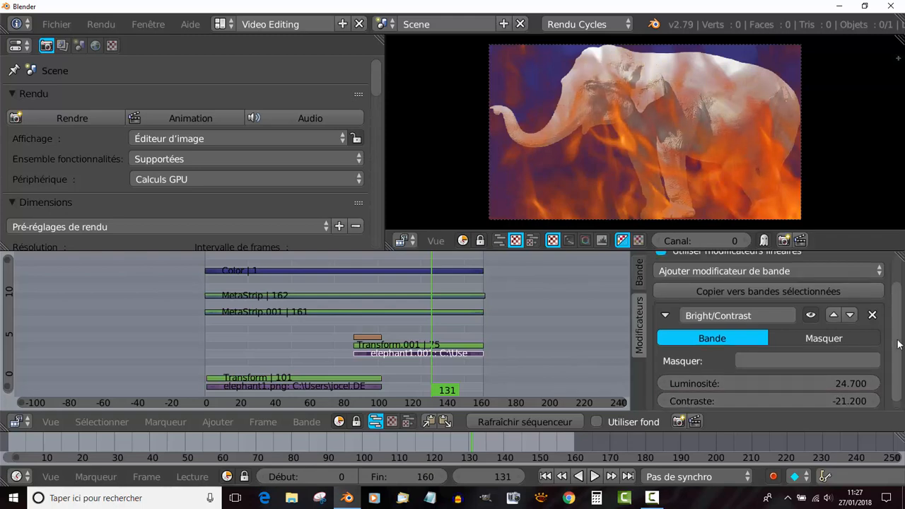
{"action": "scroll", "coordinate": [884, 379], "scroll_direction": "down", "scroll_amount": 2}
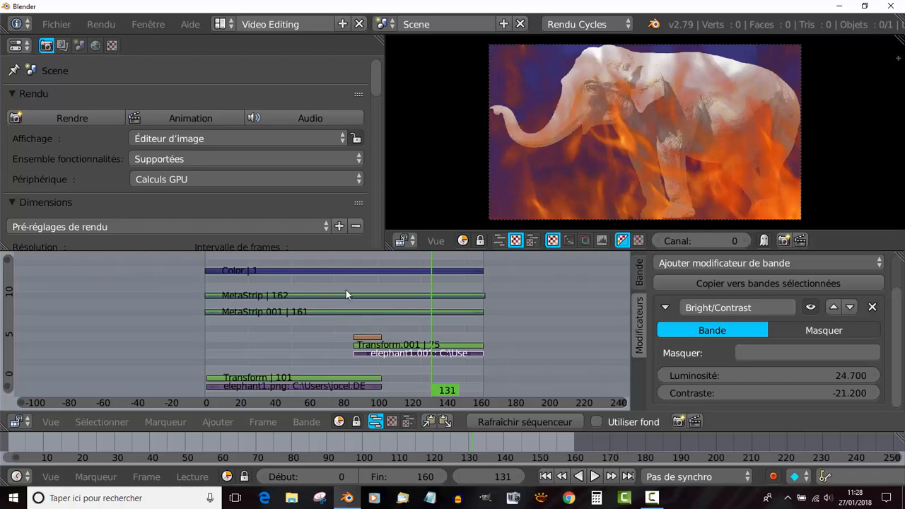
Delete all strips from the sequencer
{"action": "key", "text": "a"}
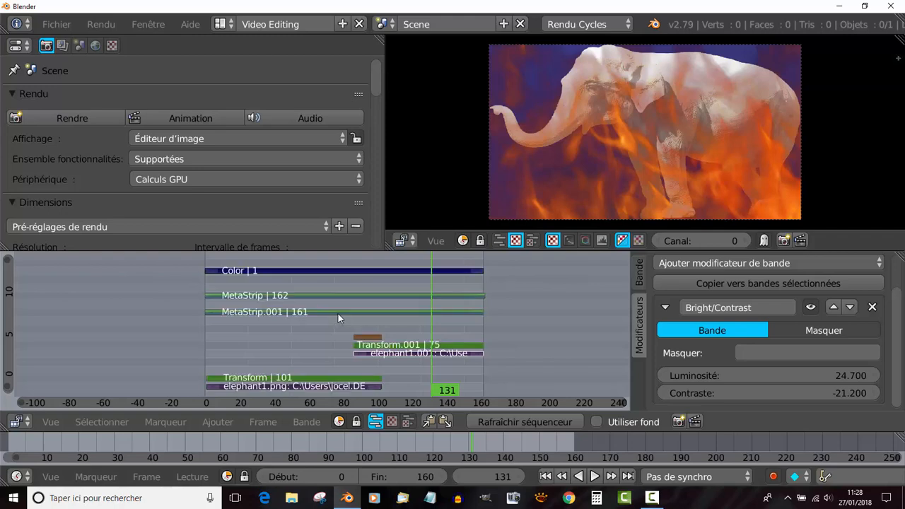
{"action": "key", "text": "x"}
{"action": "left_click", "coordinate": [328, 314]}
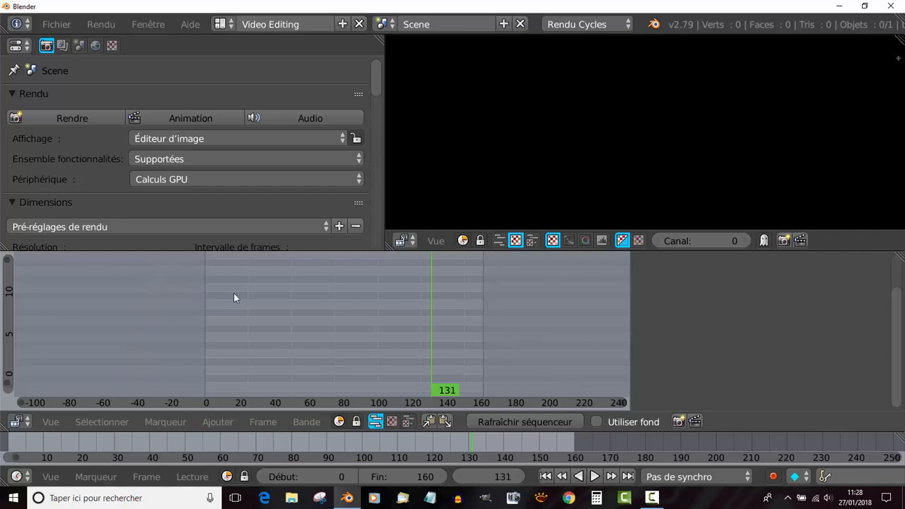
Add the beagle picture animeaux 1.png from the animeaux folder as an image strip starting at frame 131
{"action": "left_click", "coordinate": [217, 422]}
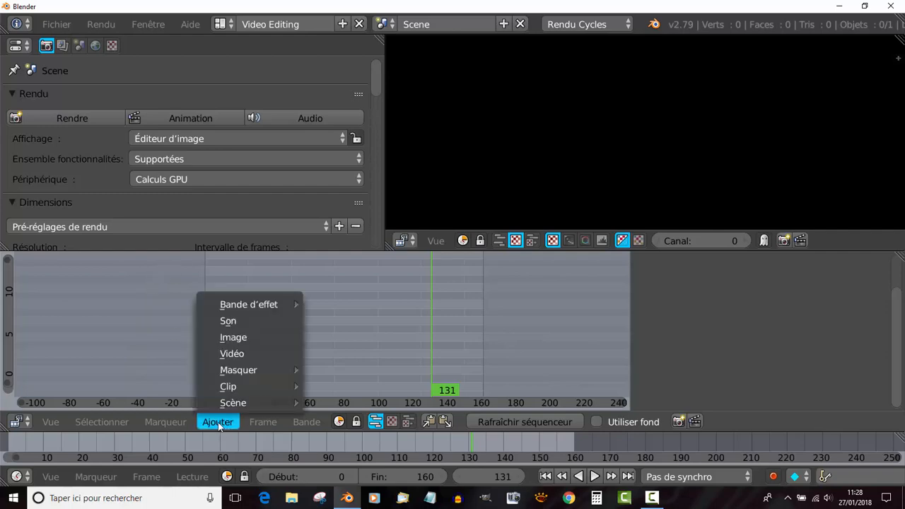
{"action": "left_click", "coordinate": [233, 337]}
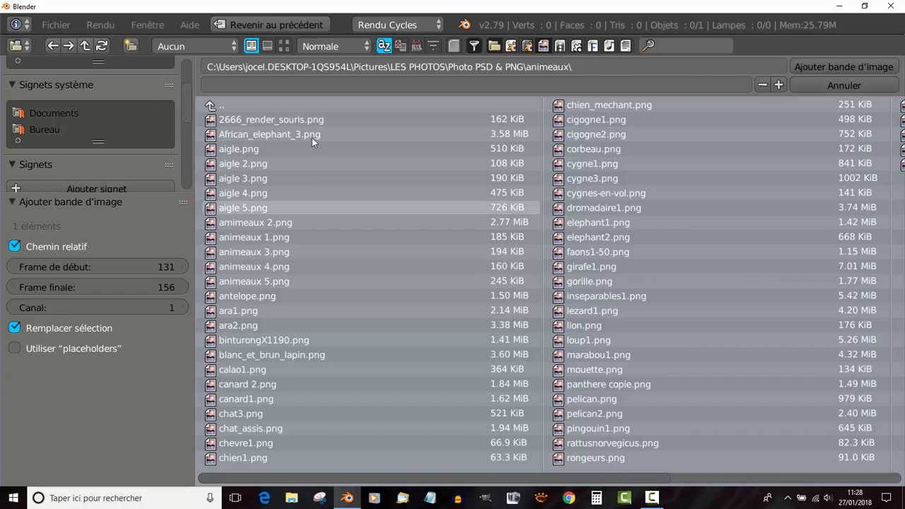
{"action": "left_click", "coordinate": [283, 46]}
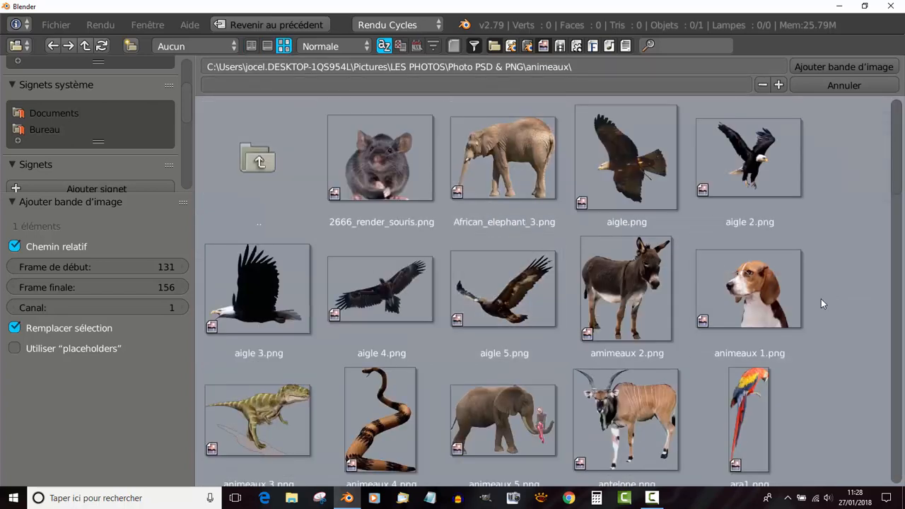
{"action": "left_click", "coordinate": [611, 280]}
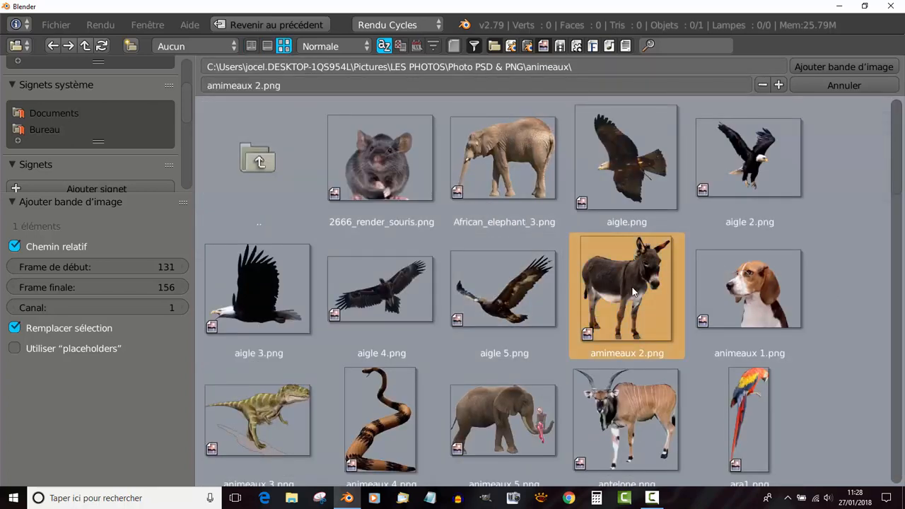
{"action": "left_click", "coordinate": [732, 292]}
{"action": "left_click", "coordinate": [844, 66]}
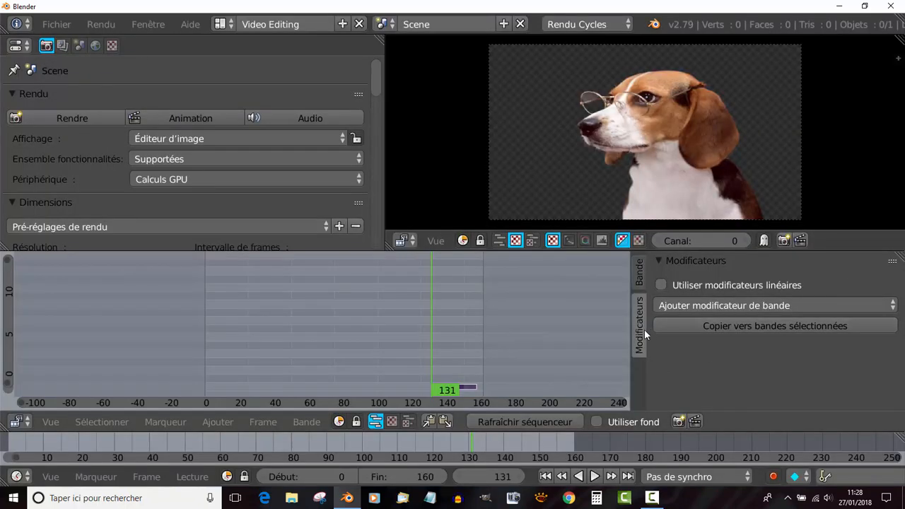
Enable linear modifiers (Utiliser modificateurs linéaires) for the dog image strip
{"action": "left_click", "coordinate": [662, 283]}
{"action": "left_click", "coordinate": [764, 327]}
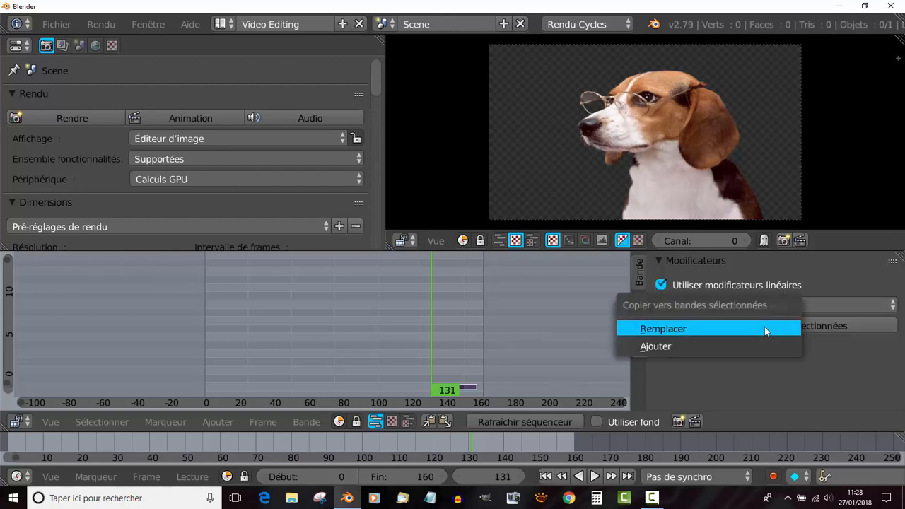
{"action": "left_click", "coordinate": [731, 347]}
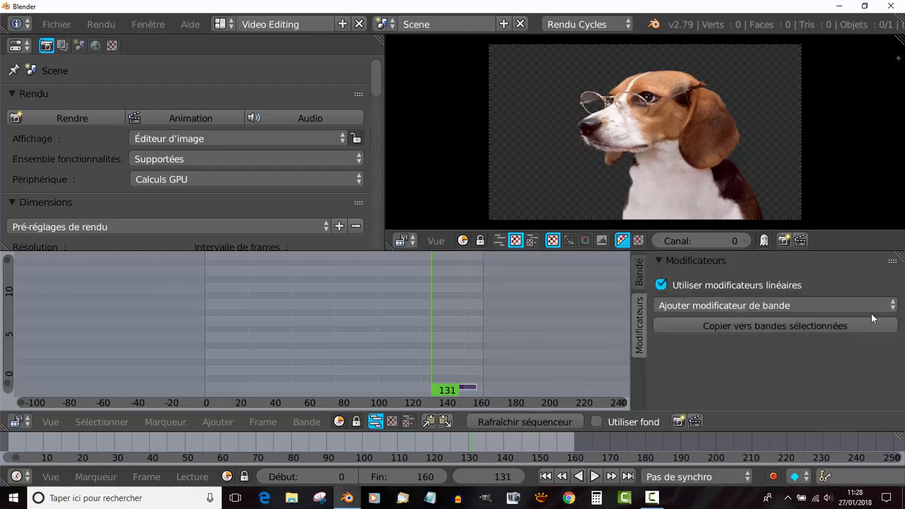
Try a Luminosité/Contraste modifier with brightness 14.5 and contrast 21.3 on the dog strip, and remove it
{"action": "left_click", "coordinate": [779, 308]}
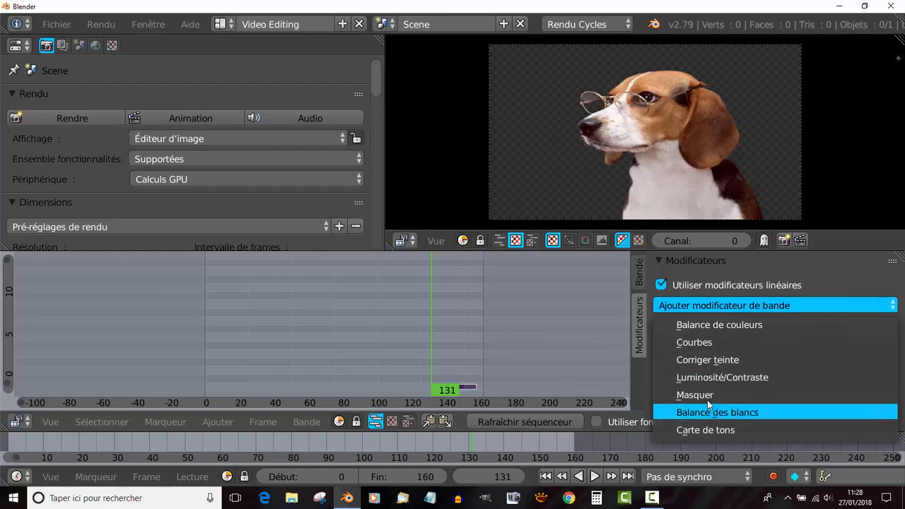
{"action": "left_click", "coordinate": [732, 379]}
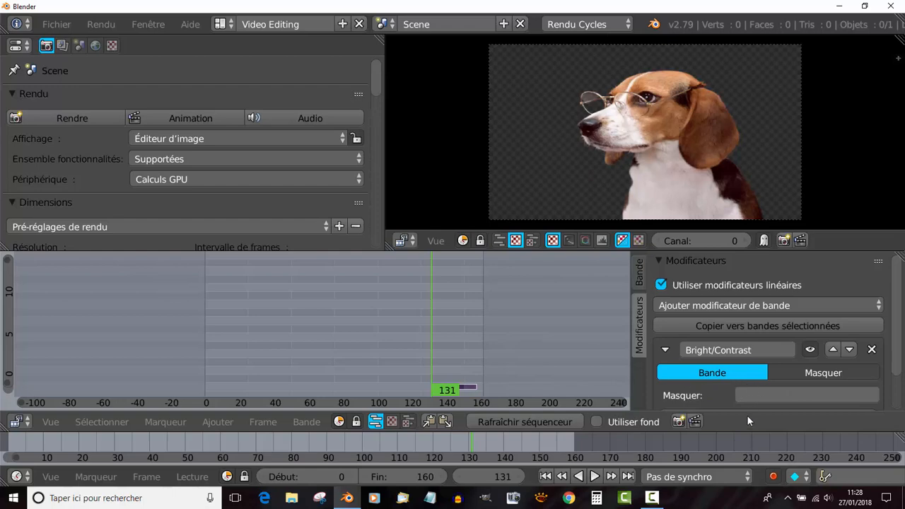
{"action": "scroll", "coordinate": [753, 396], "scroll_direction": "down", "scroll_amount": 2}
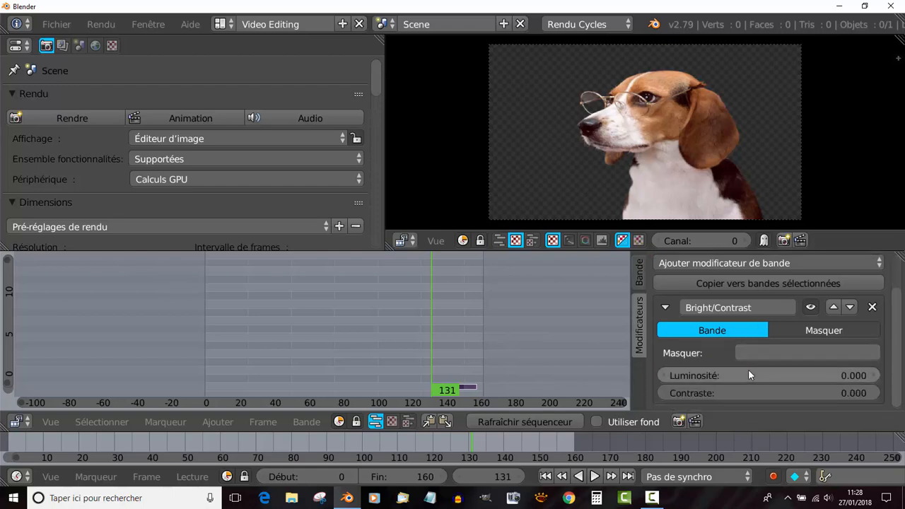
{"action": "left_click_drag", "start_coordinate": [752, 376], "coordinate": [849, 375]}
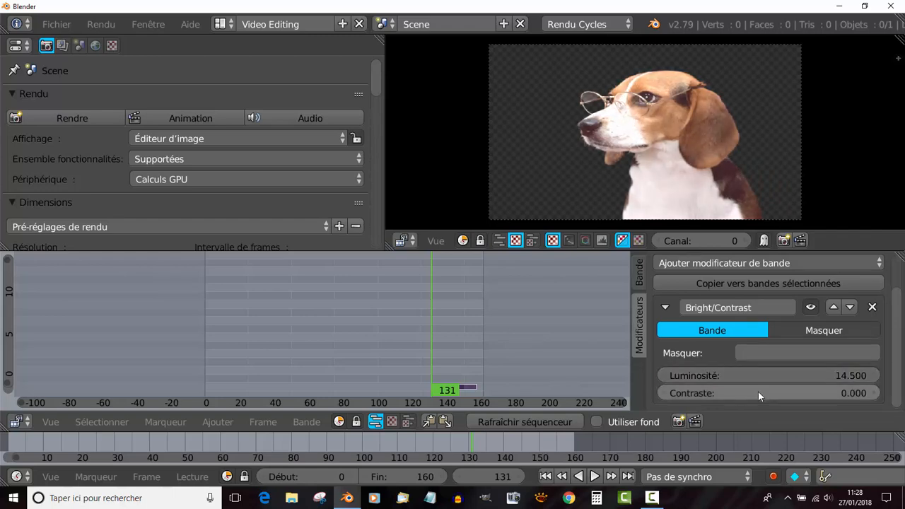
{"action": "left_click_drag", "start_coordinate": [758, 392], "coordinate": [173, 392]}
{"action": "left_click_drag", "start_coordinate": [767, 393], "coordinate": [792, 328]}
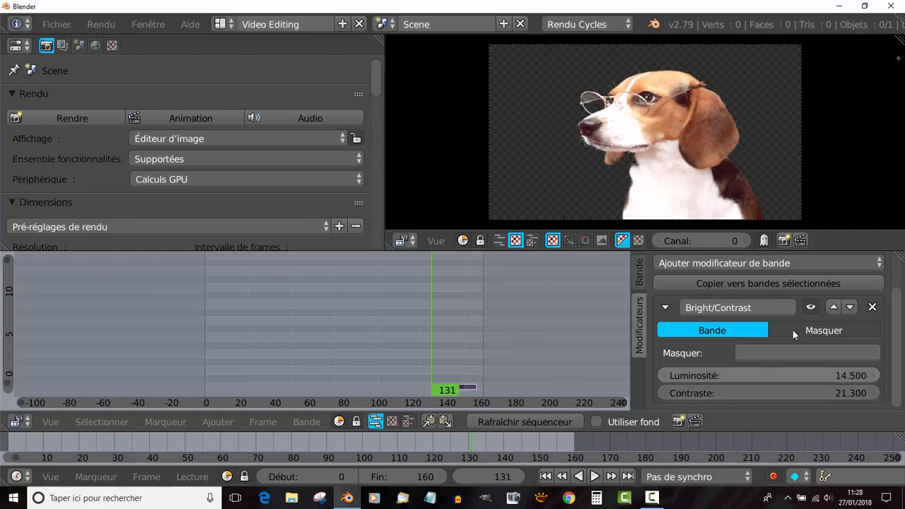
{"action": "left_click", "coordinate": [873, 308]}
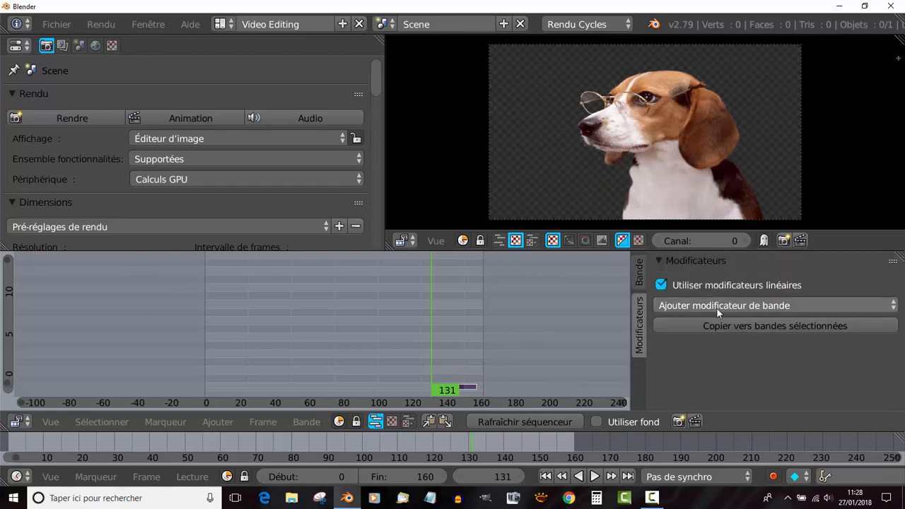
Add a Courbes modifier to the dog strip and bend its blue channel curve
{"action": "left_click", "coordinate": [718, 305]}
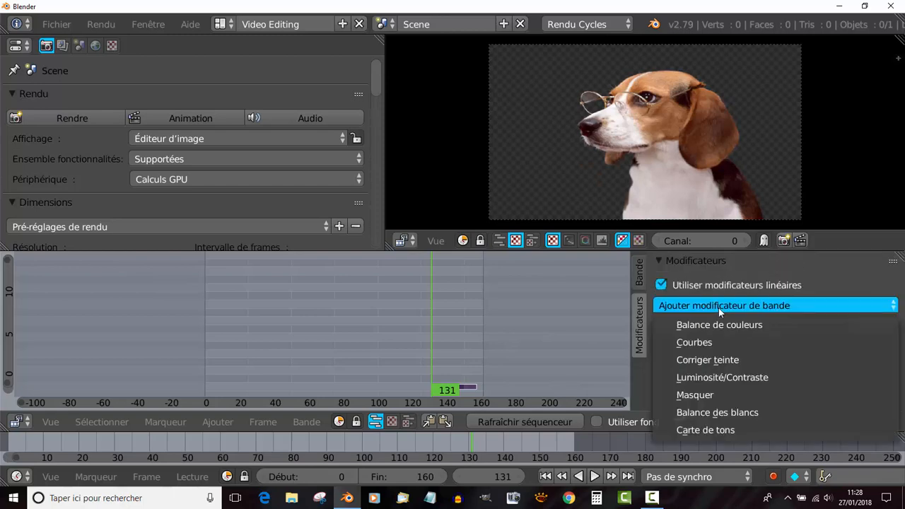
{"action": "left_click", "coordinate": [695, 342]}
{"action": "scroll", "coordinate": [698, 351], "scroll_direction": "down", "scroll_amount": 3}
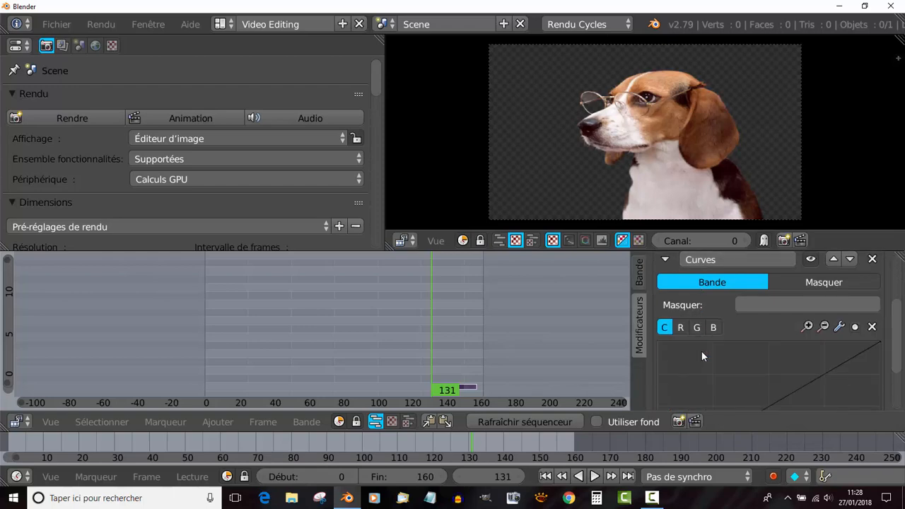
{"action": "scroll", "coordinate": [749, 367], "scroll_direction": "down", "scroll_amount": 3}
{"action": "right_click", "coordinate": [747, 333]}
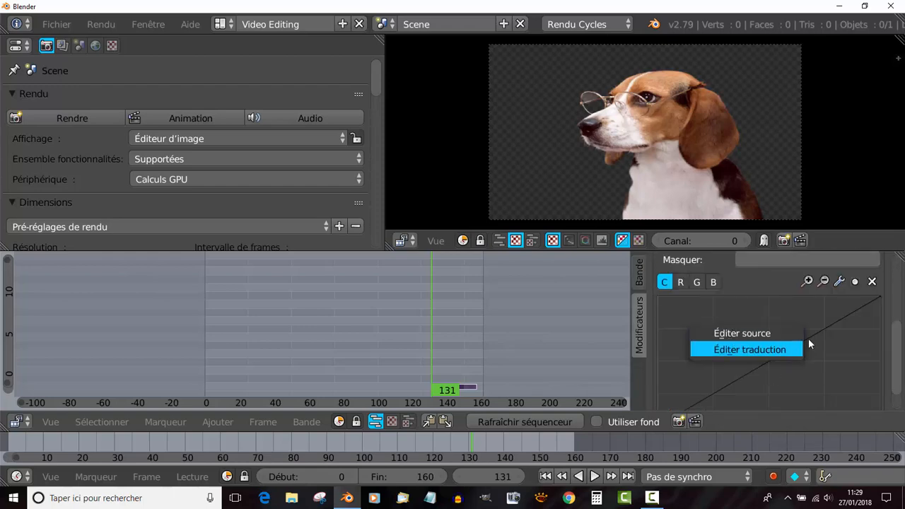
{"action": "left_click", "coordinate": [714, 282]}
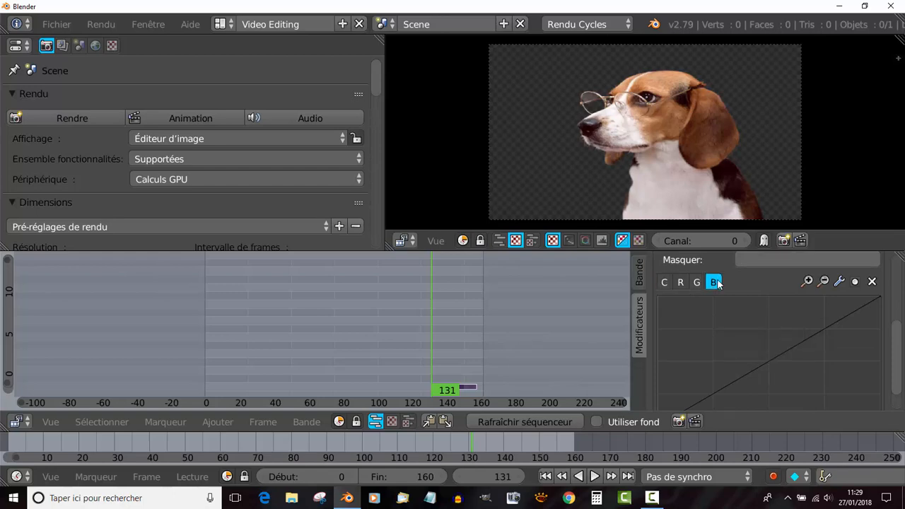
{"action": "left_click_drag", "start_coordinate": [771, 359], "coordinate": [816, 363]}
Lower the blue channel curve and bend the green channel curve strongly upward
{"action": "left_click", "coordinate": [696, 282]}
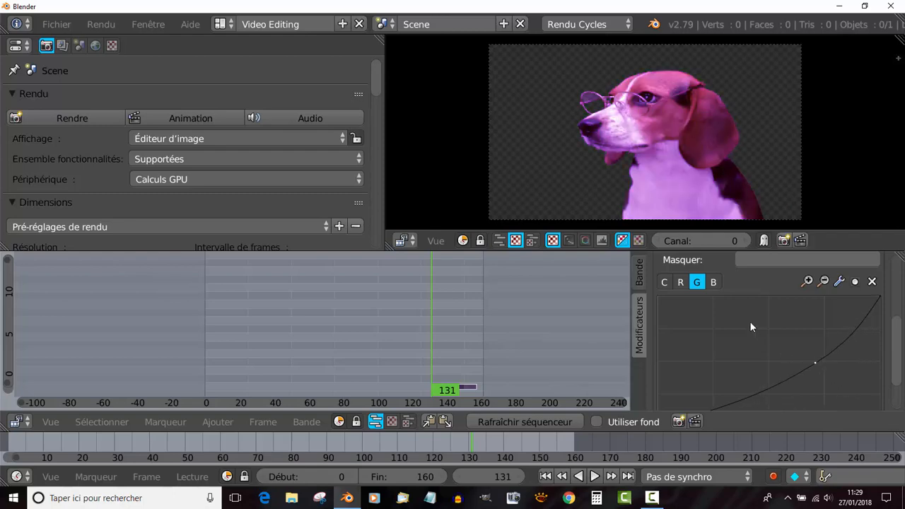
{"action": "left_click", "coordinate": [714, 282]}
{"action": "left_click_drag", "start_coordinate": [765, 333], "coordinate": [832, 370]}
{"action": "left_click", "coordinate": [696, 283]}
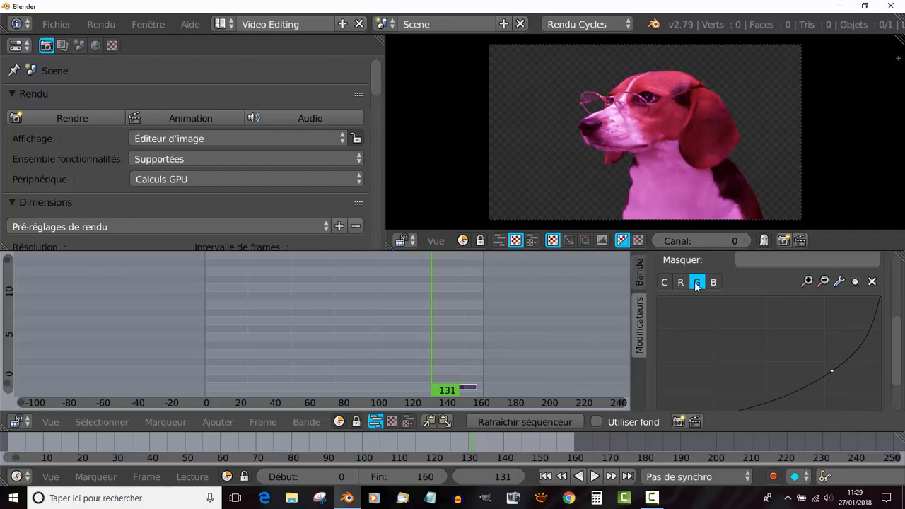
{"action": "left_click_drag", "start_coordinate": [838, 370], "coordinate": [735, 329]}
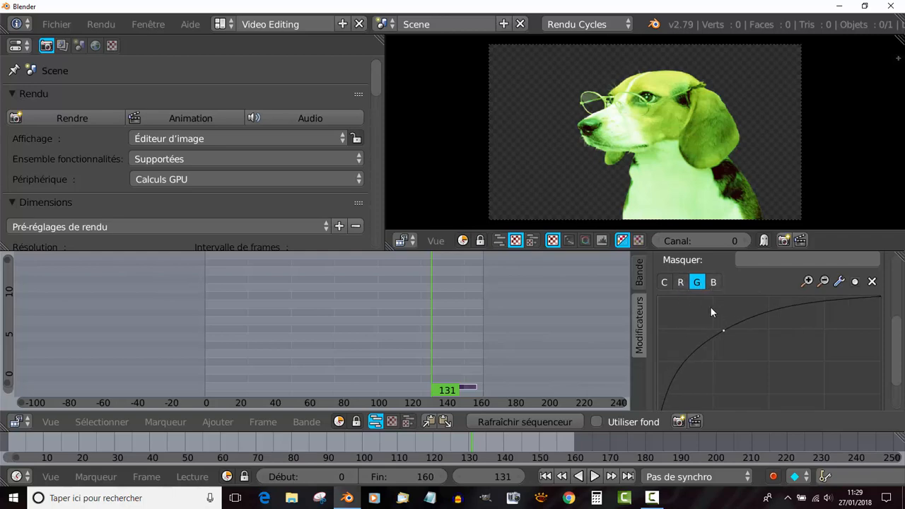
Reshape the red channel curve with several points, high in the dark tones and dipping towards the bright tones
{"action": "left_click", "coordinate": [680, 283]}
{"action": "left_click_drag", "start_coordinate": [771, 354], "coordinate": [758, 316]}
{"action": "left_click", "coordinate": [727, 362]}
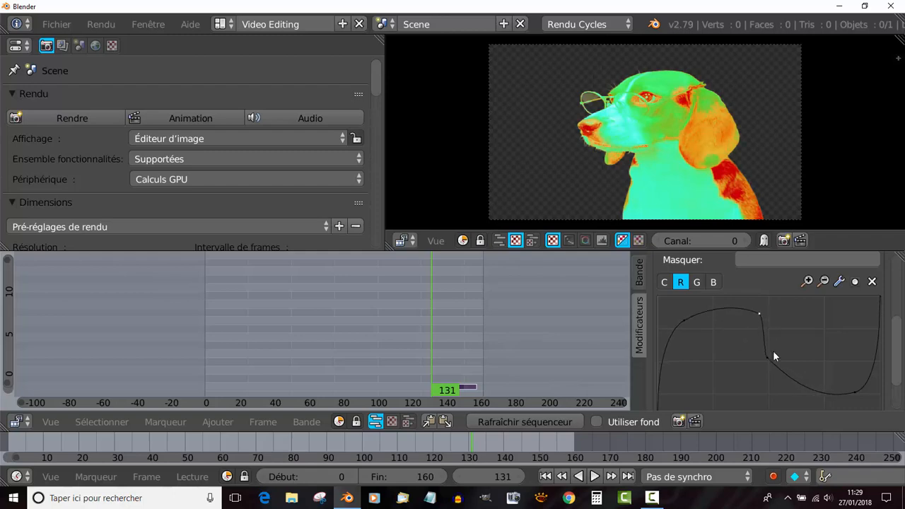
{"action": "left_click_drag", "start_coordinate": [769, 355], "coordinate": [811, 345]}
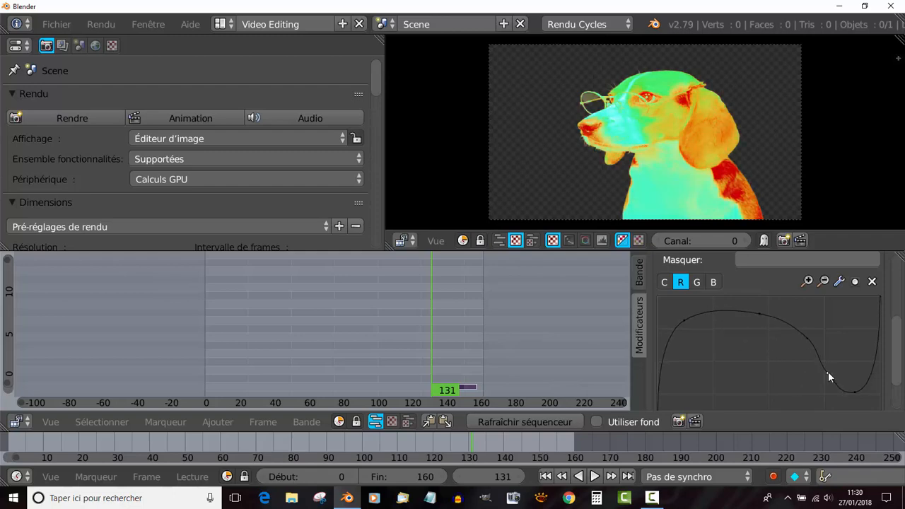
{"action": "left_click_drag", "start_coordinate": [829, 361], "coordinate": [831, 347]}
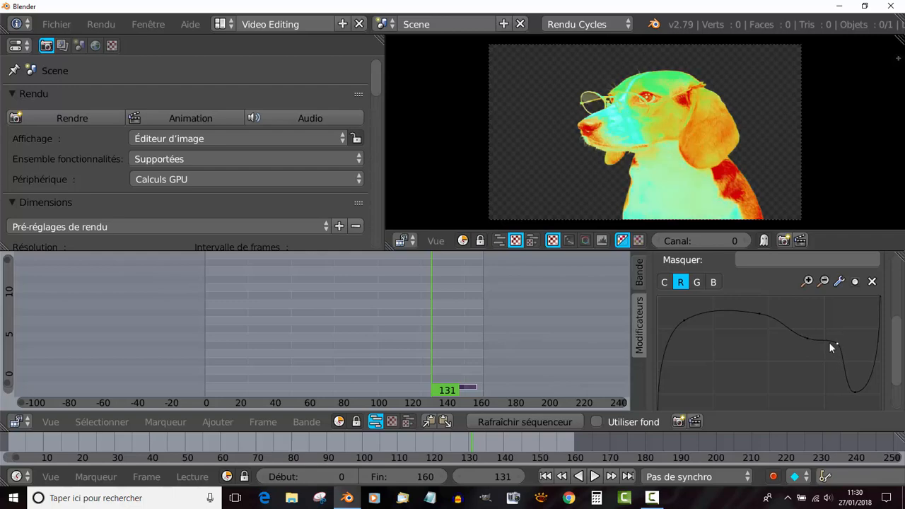
Add two points to the green channel curve so it dips in the middle and rises again
{"action": "left_click", "coordinate": [696, 283]}
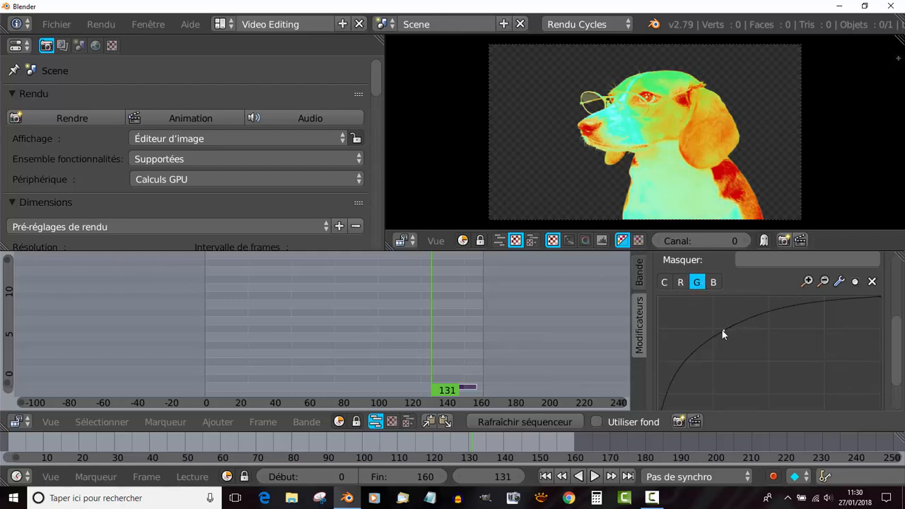
{"action": "left_click_drag", "start_coordinate": [739, 323], "coordinate": [808, 337]}
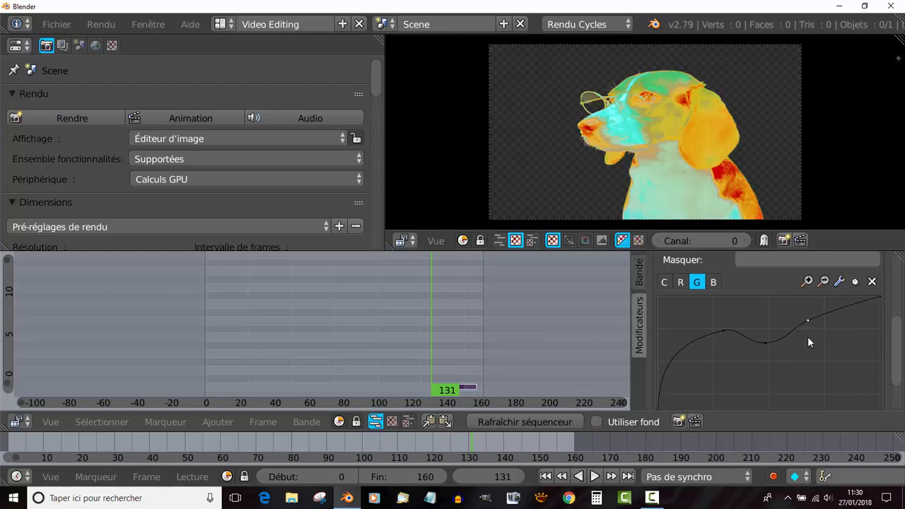
{"action": "scroll", "coordinate": [645, 162], "scroll_direction": "up", "scroll_amount": 3}
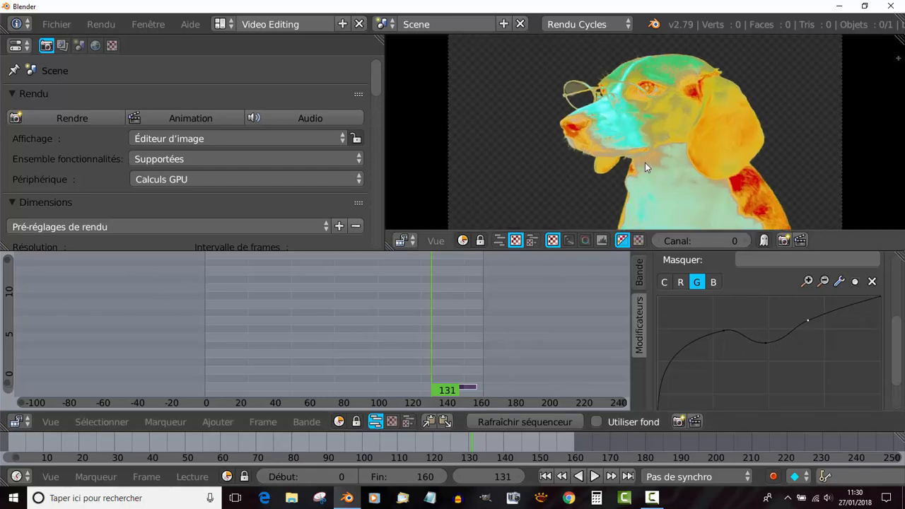
Delete the selected green curve point and remove the Curves modifier from the dog strip
{"action": "left_click", "coordinate": [872, 282]}
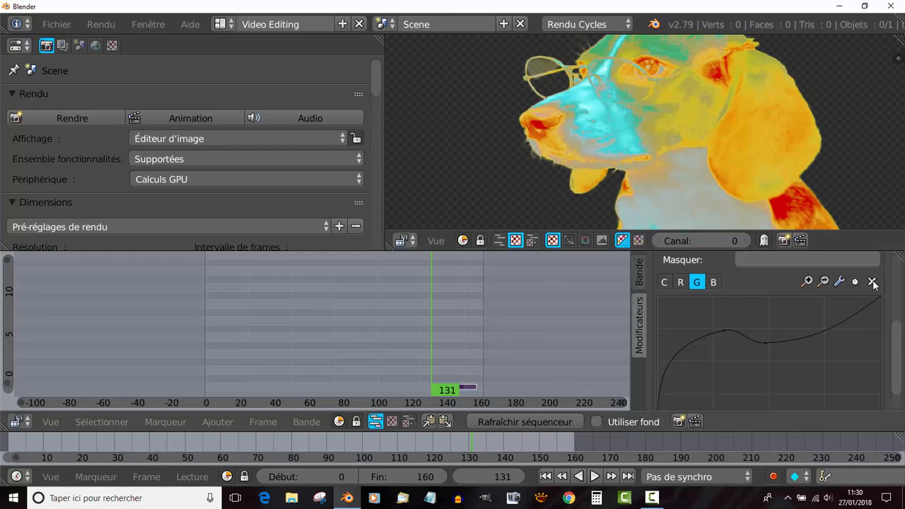
{"action": "scroll", "coordinate": [894, 349], "scroll_direction": "up", "scroll_amount": 3}
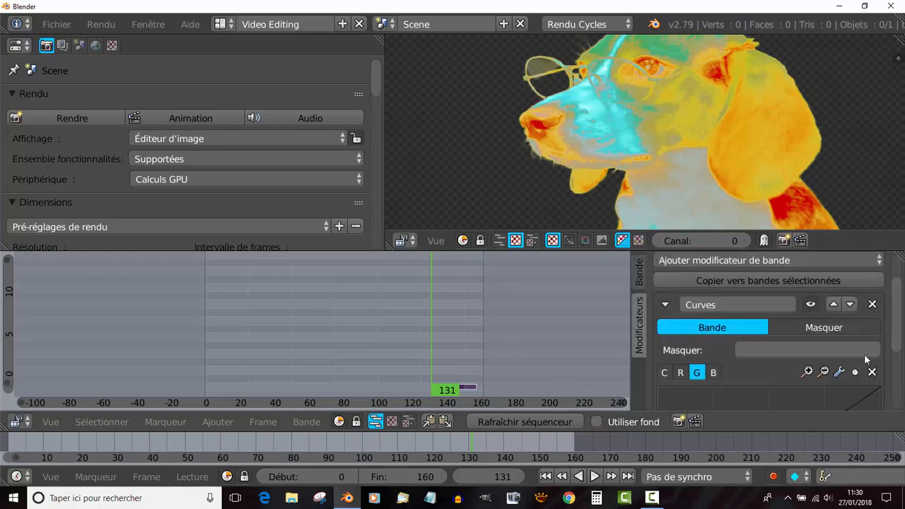
{"action": "left_click", "coordinate": [874, 304]}
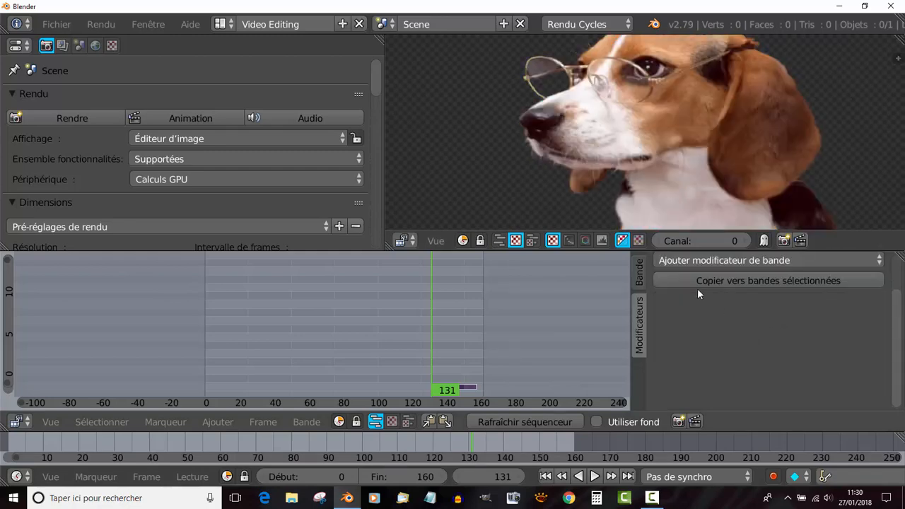
Add a White Balance modifier to the dog strip and set its white value to red, about R 0.668, V 0.236, B 0.174
{"action": "left_click", "coordinate": [742, 280]}
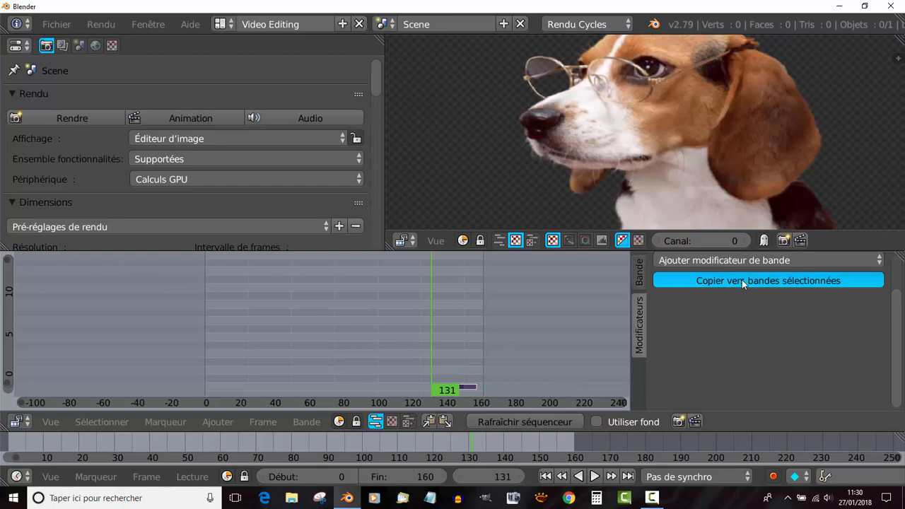
{"action": "left_click", "coordinate": [806, 260]}
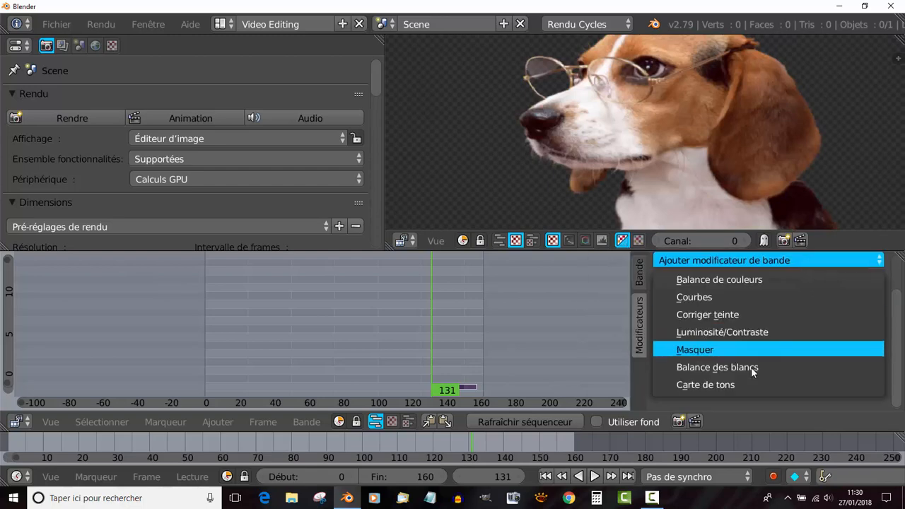
{"action": "left_click", "coordinate": [715, 371]}
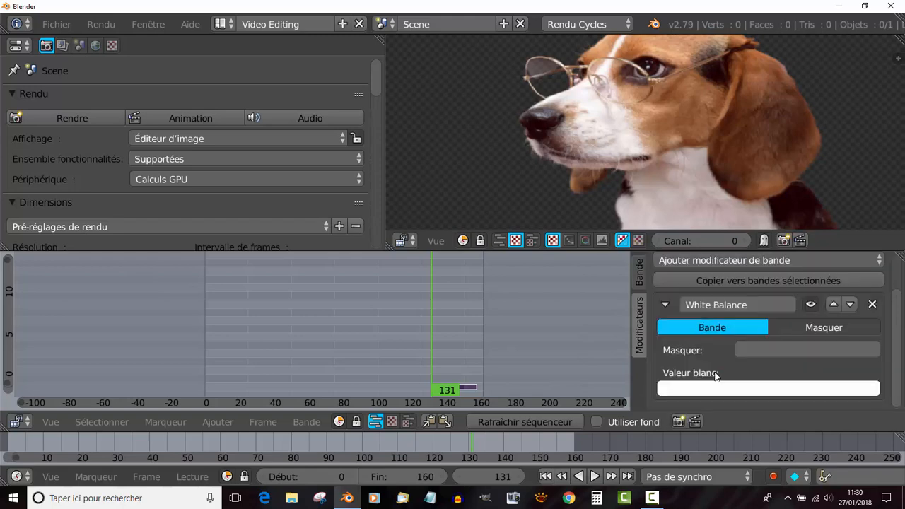
{"action": "left_click", "coordinate": [746, 390]}
{"action": "mouse_move", "coordinate": [802, 277]}
{"action": "left_mouse_down"}
{"action": "mouse_move", "coordinate": [807, 258]}
{"action": "mouse_move", "coordinate": [789, 273]}
{"action": "left_mouse_up"}
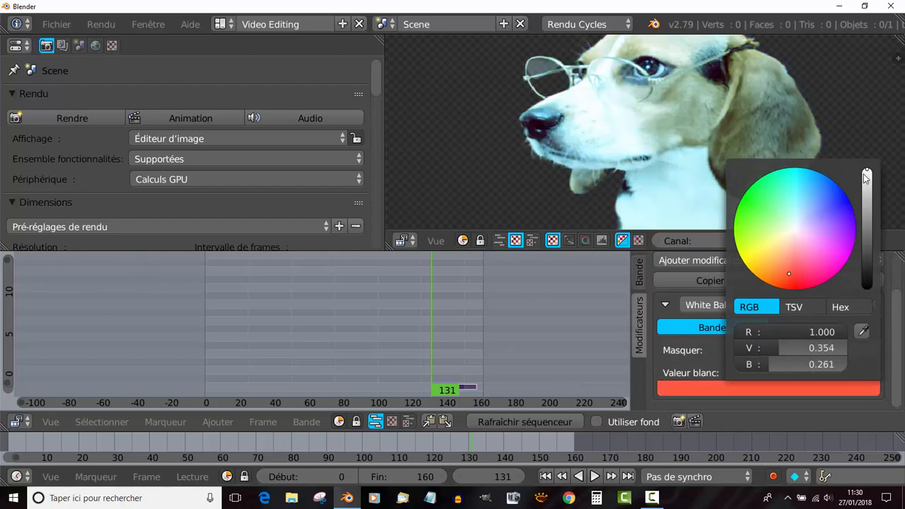
{"action": "left_click_drag", "start_coordinate": [867, 174], "coordinate": [867, 208]}
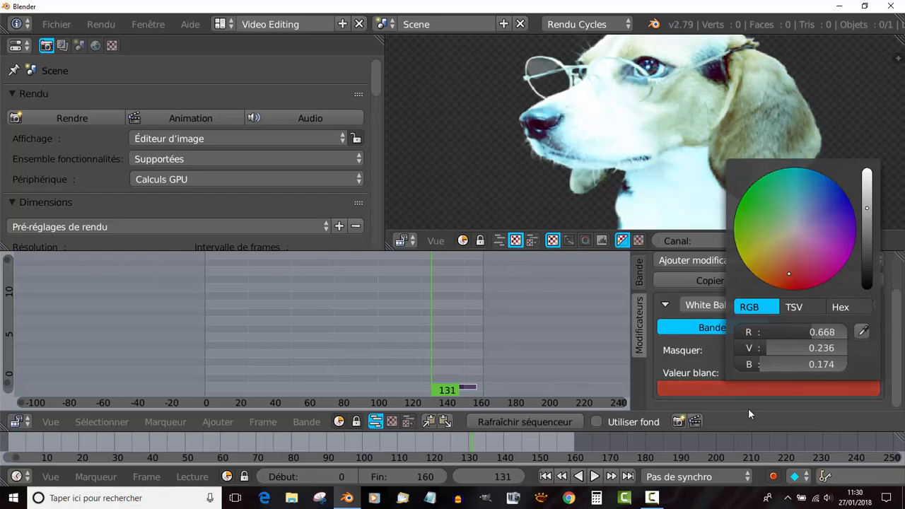
Switch the White Balance mask input to Masquer and back to Bande, and remove the modifier
{"action": "left_click", "coordinate": [838, 327]}
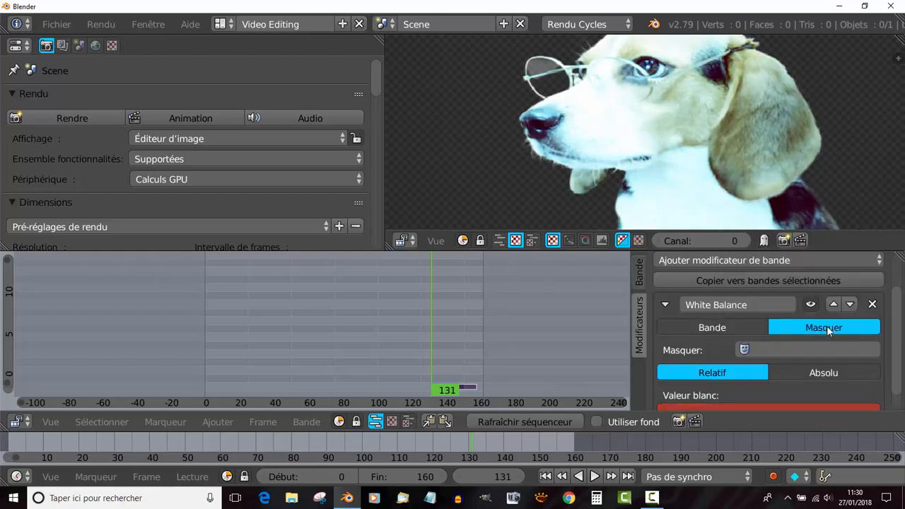
{"action": "left_click", "coordinate": [730, 329]}
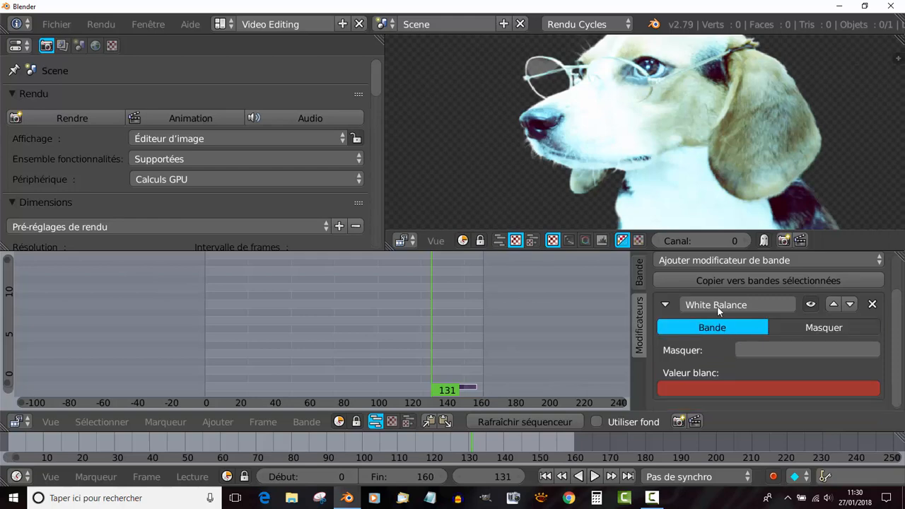
{"action": "left_click", "coordinate": [874, 304]}
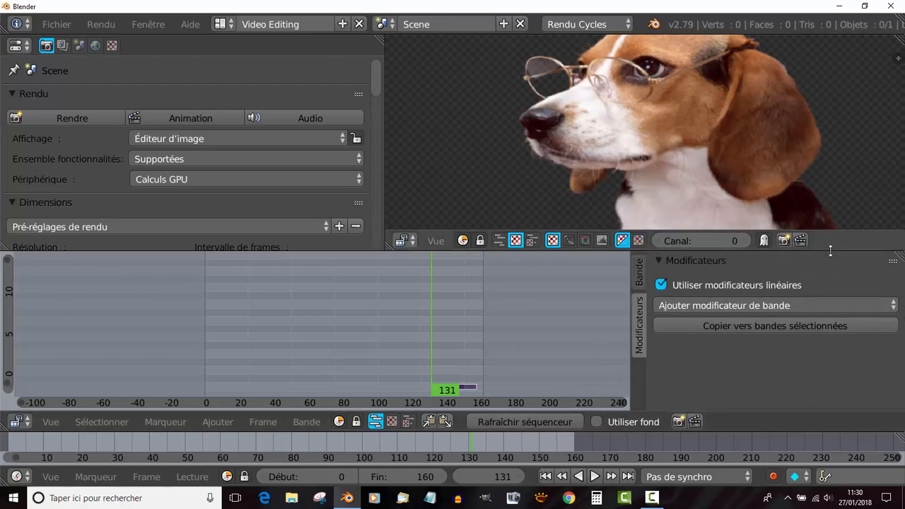
Enlarge the sequencer and preview areas and add a Curves modifier to the dog strip
{"action": "left_click_drag", "start_coordinate": [827, 252], "coordinate": [801, 232]}
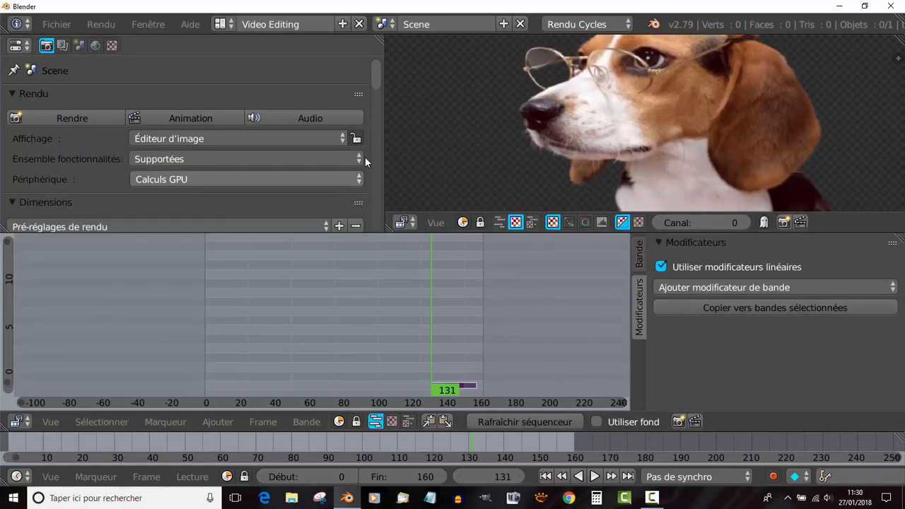
{"action": "left_click_drag", "start_coordinate": [383, 140], "coordinate": [311, 158]}
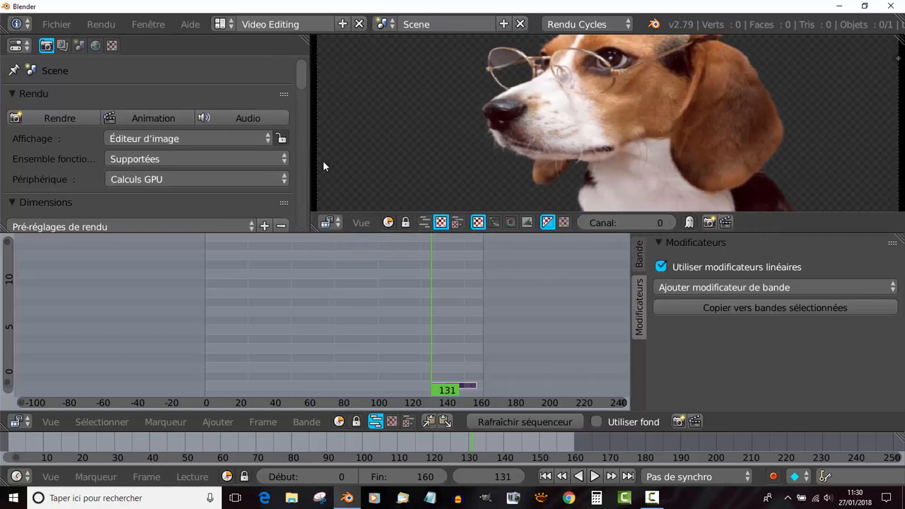
{"action": "left_click", "coordinate": [724, 288]}
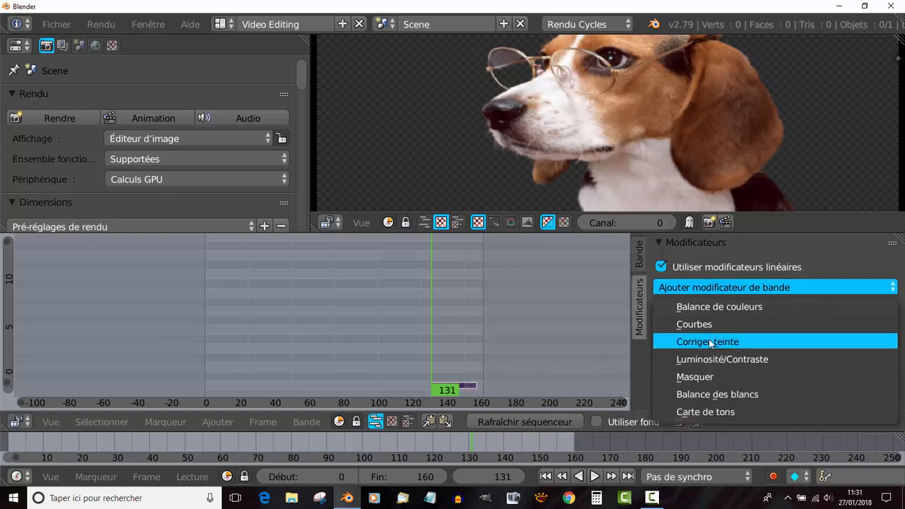
{"action": "left_click", "coordinate": [699, 325]}
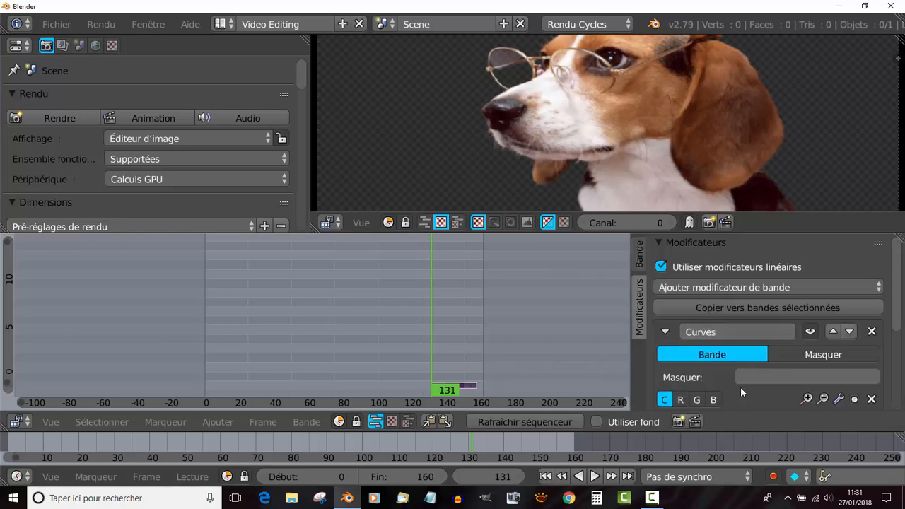
{"action": "scroll", "coordinate": [759, 401], "scroll_direction": "down", "scroll_amount": 2}
{"action": "scroll", "coordinate": [759, 402], "scroll_direction": "up", "scroll_amount": 1}
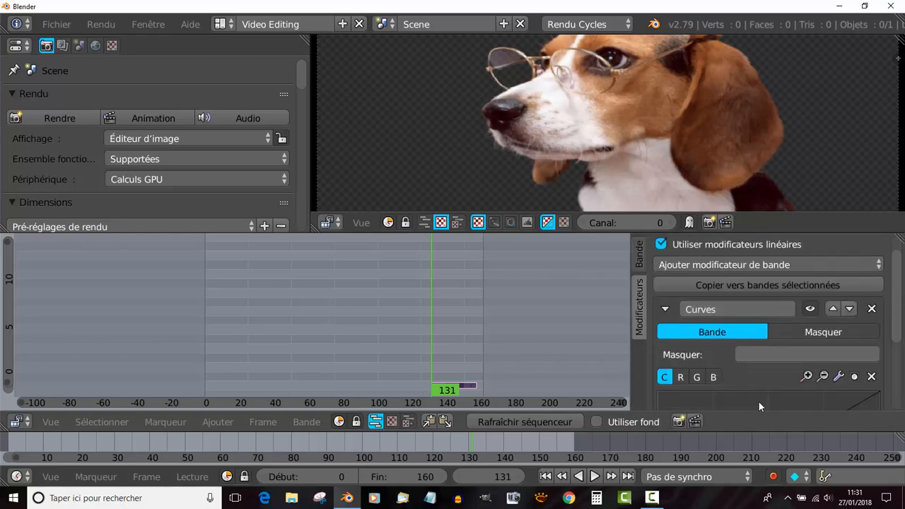
{"action": "scroll", "coordinate": [760, 400], "scroll_direction": "down", "scroll_amount": 3}
{"action": "scroll", "coordinate": [760, 400], "scroll_direction": "up", "scroll_amount": 2}
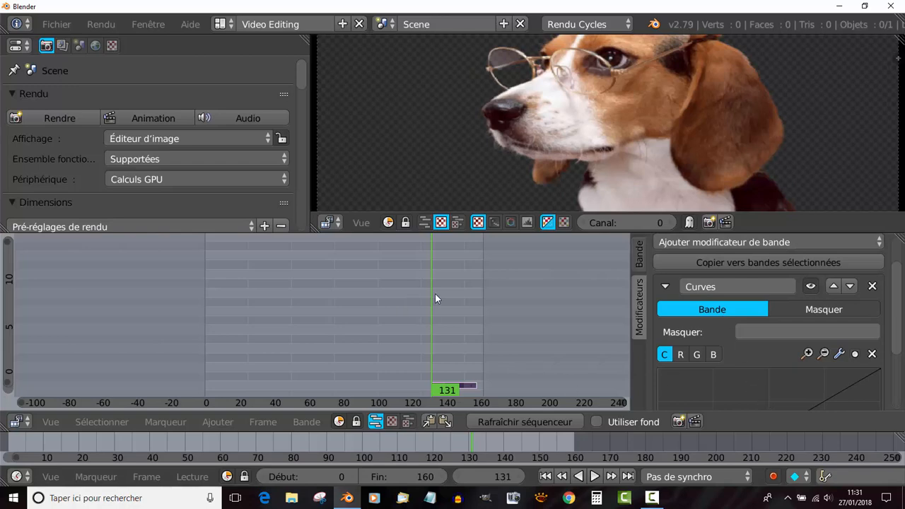
Move the dog strip to the start of the timeline, extend its end to frame 158, and go to frame 35
{"action": "right_click_drag", "start_coordinate": [450, 389], "coordinate": [185, 395]}
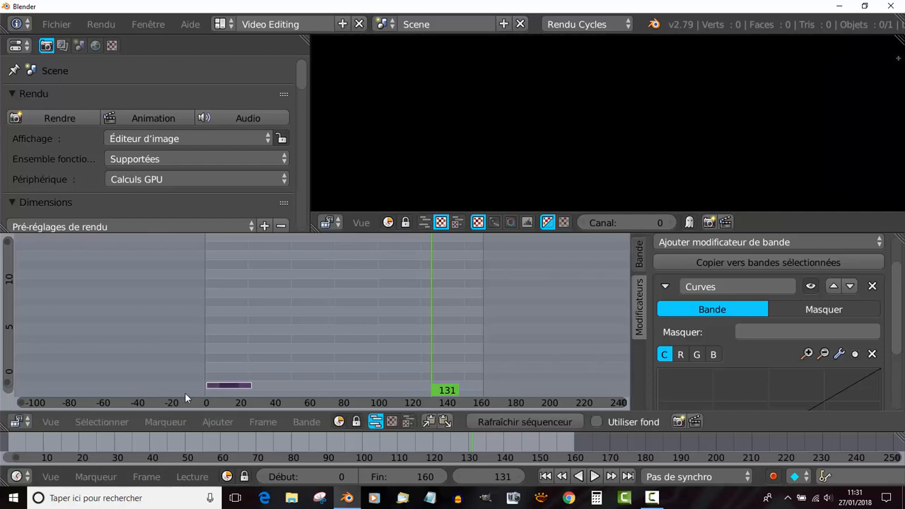
{"action": "right_click_drag", "start_coordinate": [250, 387], "coordinate": [484, 387]}
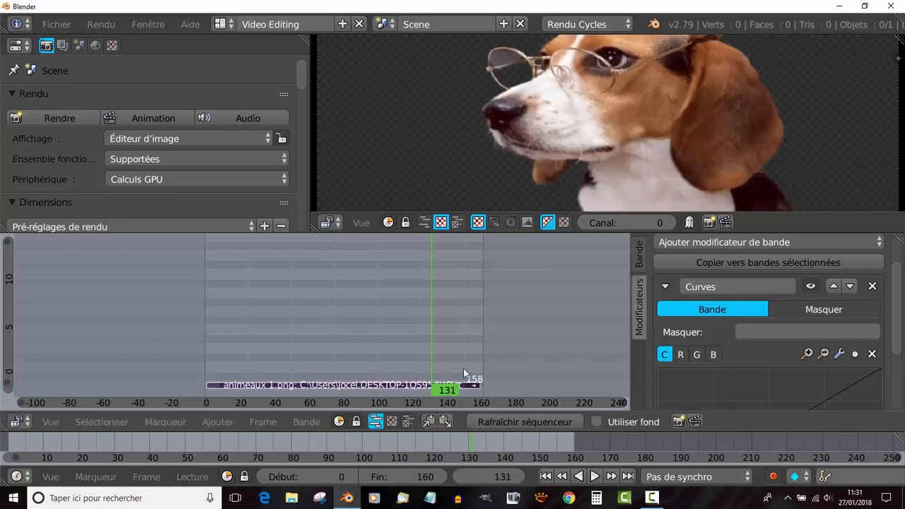
{"action": "left_click", "coordinate": [267, 326]}
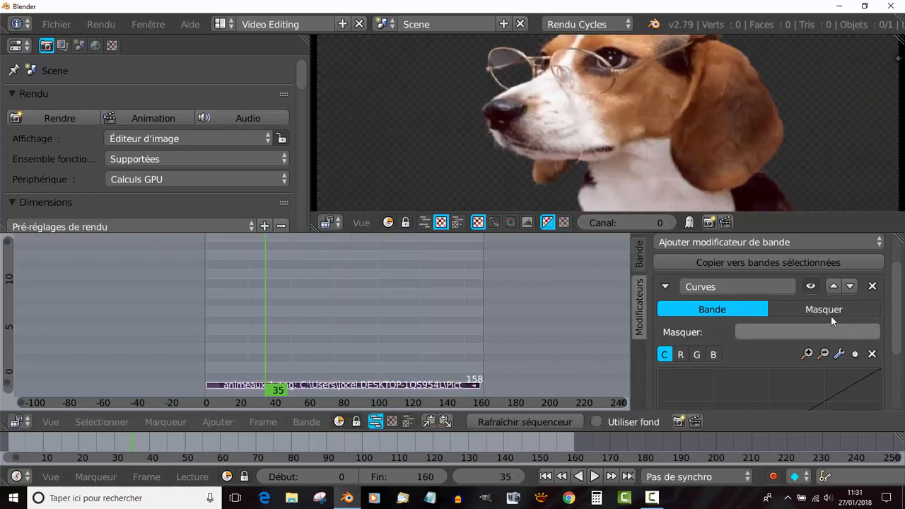
Show the blue channel curve in the Curves modifier
{"action": "left_click_drag", "start_coordinate": [897, 324], "coordinate": [886, 303]}
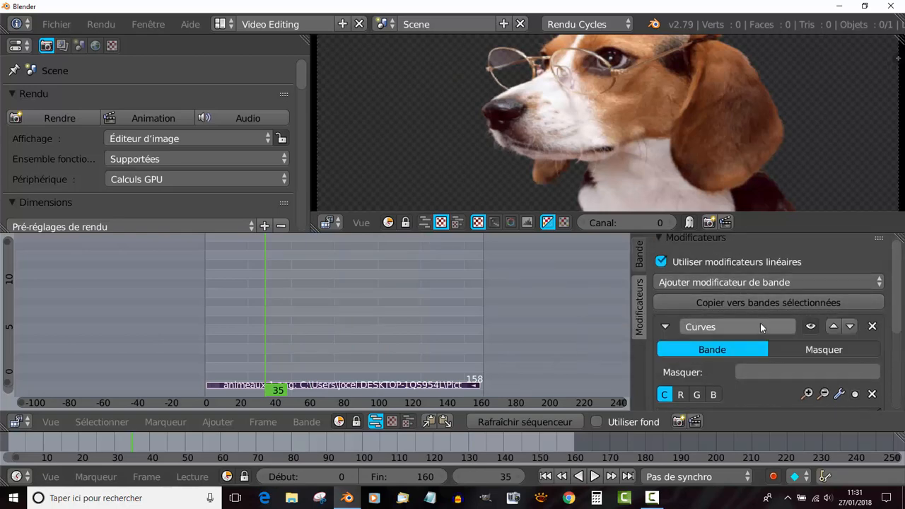
{"action": "right_click", "coordinate": [765, 303]}
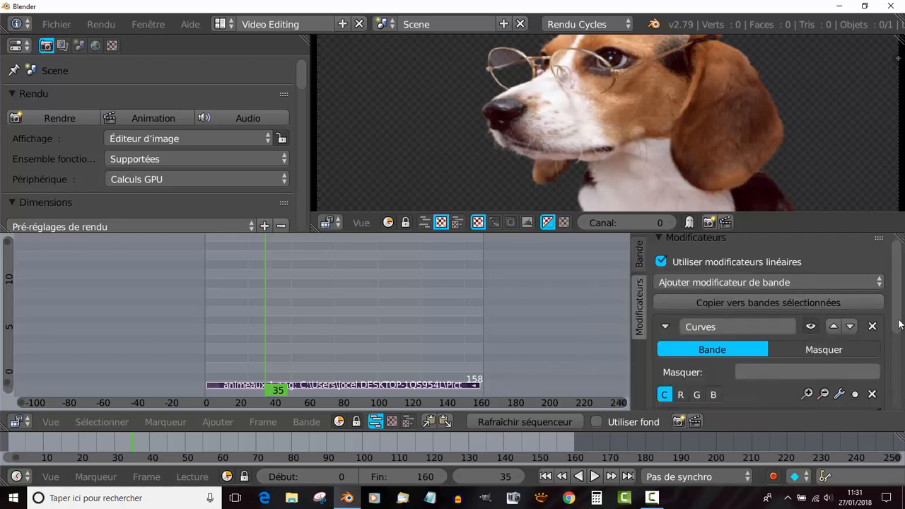
{"action": "scroll", "coordinate": [898, 321], "scroll_direction": "down", "scroll_amount": 2}
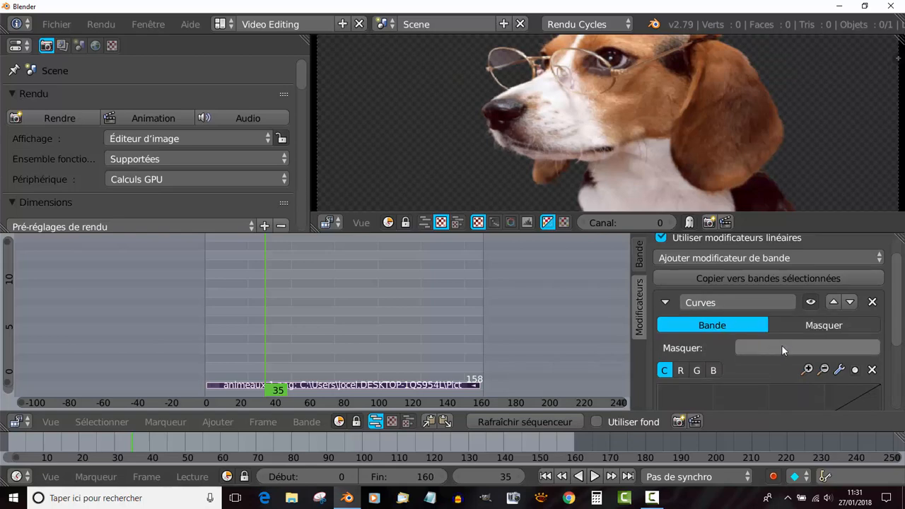
{"action": "scroll", "coordinate": [775, 383], "scroll_direction": "down", "scroll_amount": 2}
{"action": "scroll", "coordinate": [775, 389], "scroll_direction": "down", "scroll_amount": 1}
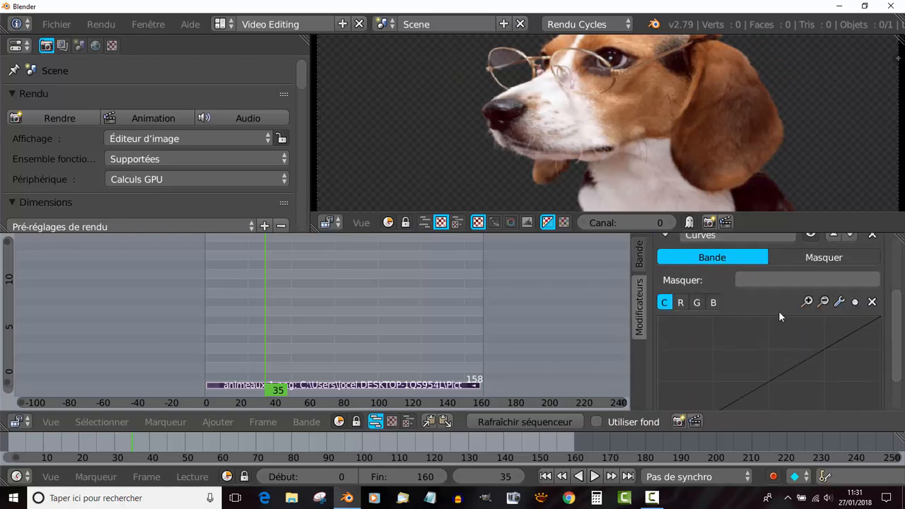
{"action": "left_click", "coordinate": [714, 303]}
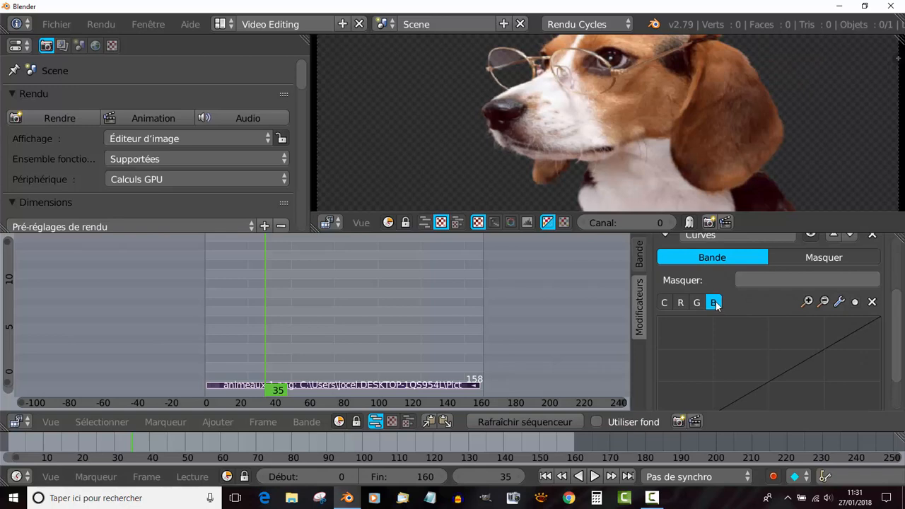
{"action": "right_click", "coordinate": [806, 357]}
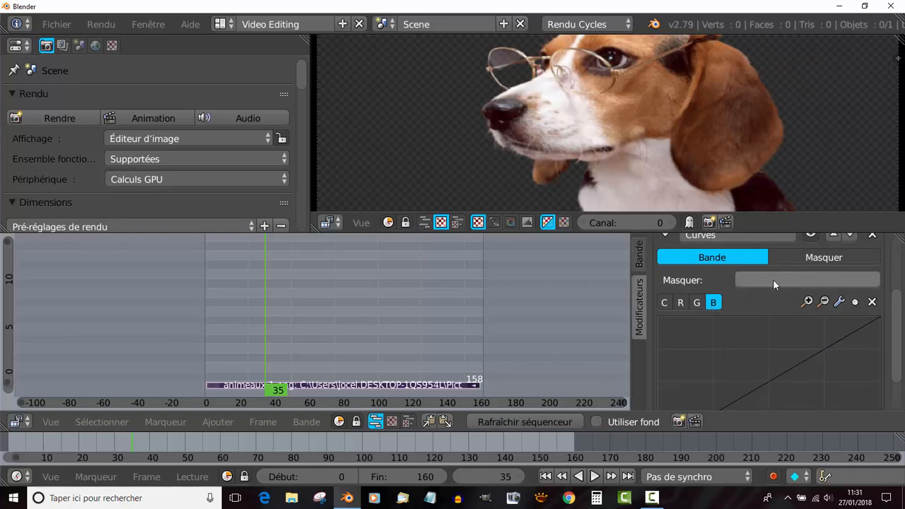
Insert a keyframe on the Curves modifier's Bande/Masquer mask input setting at frame 35 and replace that keyframe
{"action": "right_click", "coordinate": [715, 253]}
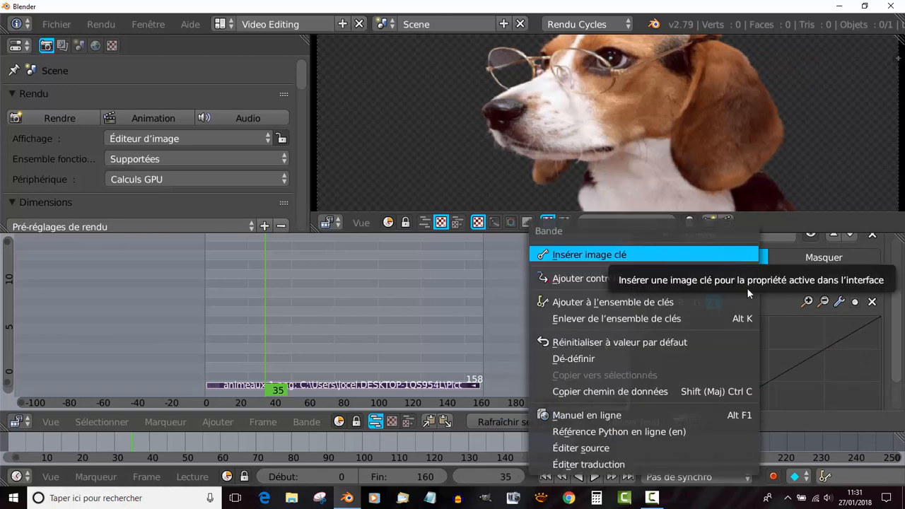
{"action": "key", "text": "Escape"}
{"action": "right_click", "coordinate": [716, 259]}
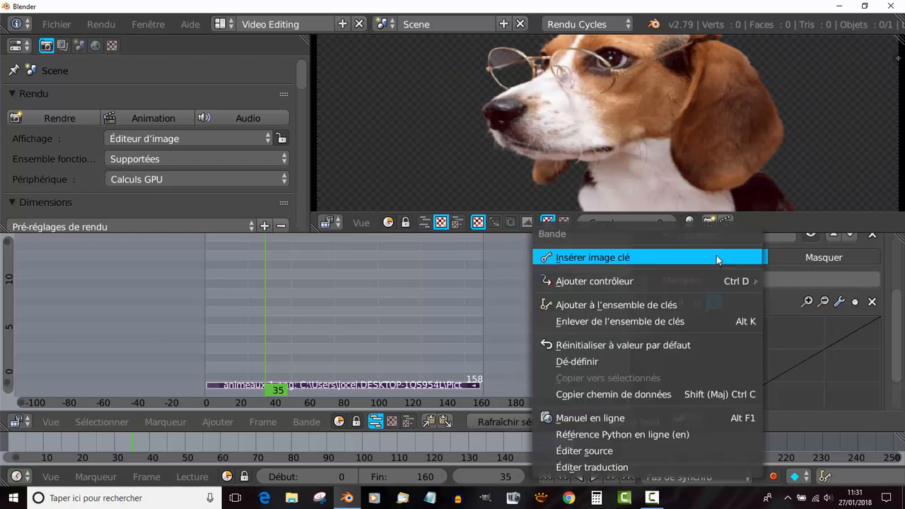
{"action": "left_click", "coordinate": [665, 259]}
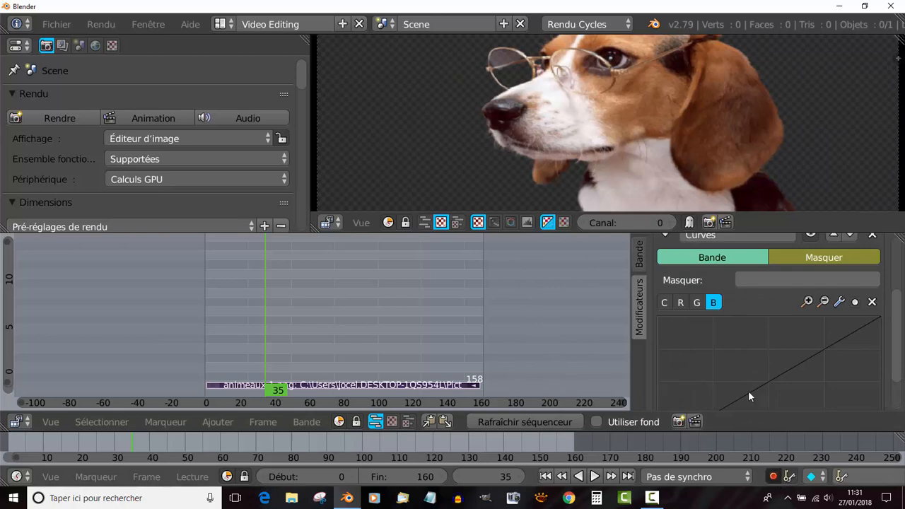
{"action": "right_click", "coordinate": [704, 259]}
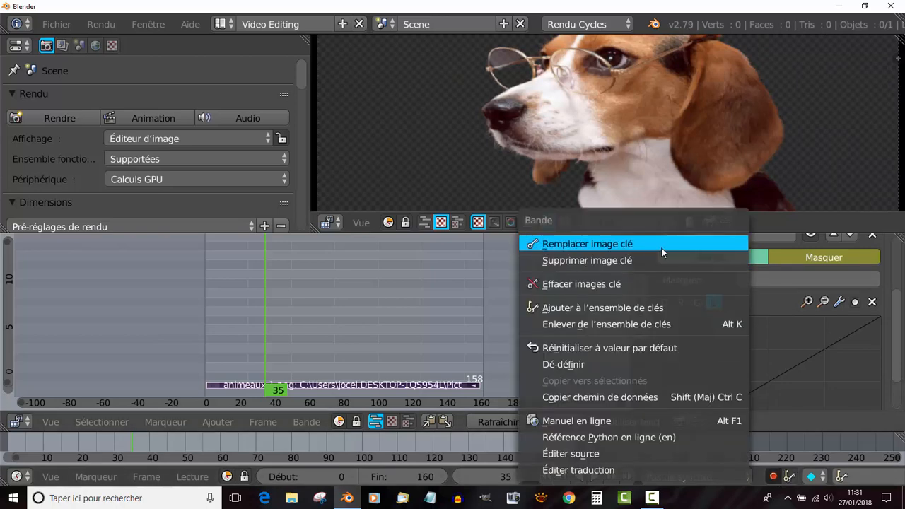
{"action": "left_click", "coordinate": [661, 246]}
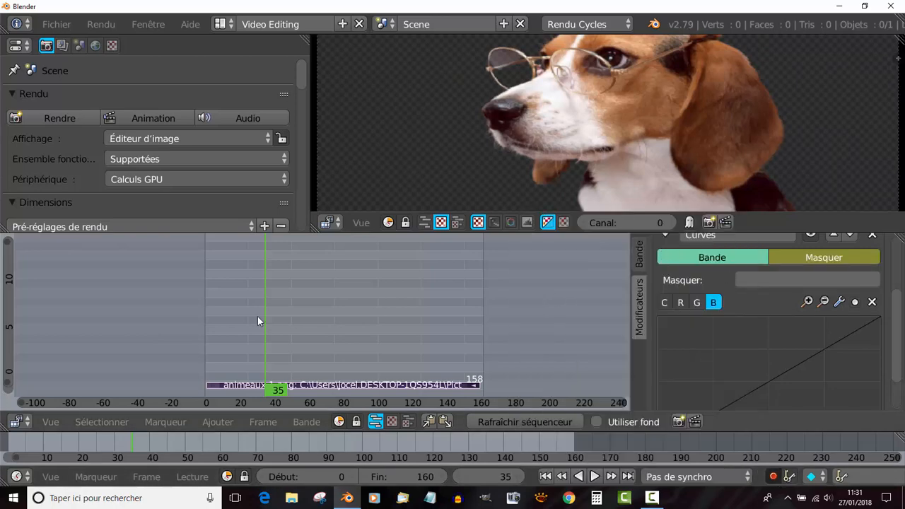
Bend the blue channel curve strongly upward at frame 57 and move the playhead to frame 75 to check the effect
{"action": "left_click_drag", "start_coordinate": [263, 320], "coordinate": [307, 323]}
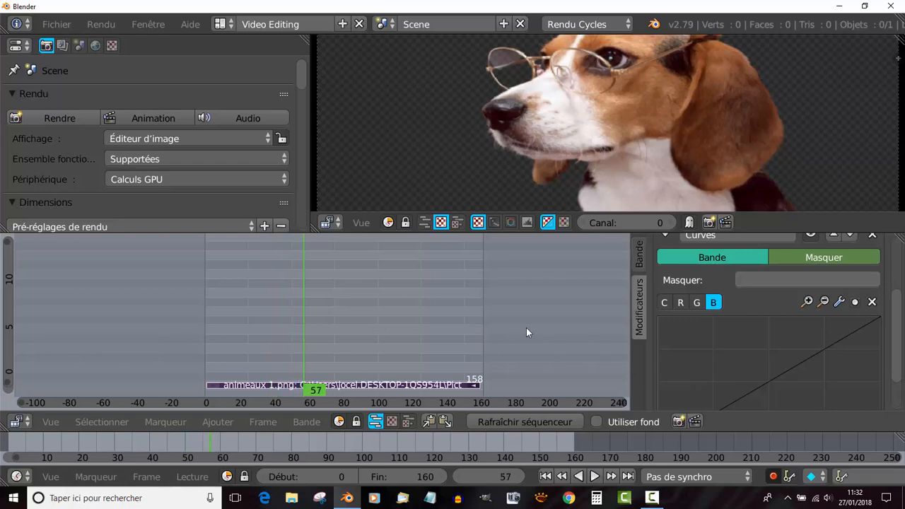
{"action": "left_click_drag", "start_coordinate": [790, 371], "coordinate": [715, 341]}
{"action": "left_click_drag", "start_coordinate": [303, 321], "coordinate": [335, 334]}
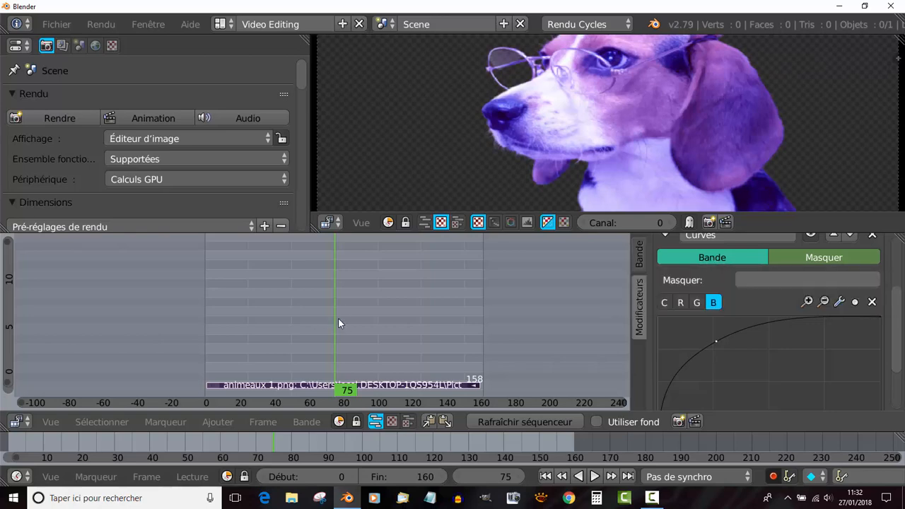
Return to frame 52 and pull the blue curve point down into the bright tones, so the curve sags
{"action": "left_click_drag", "start_coordinate": [338, 318], "coordinate": [296, 325]}
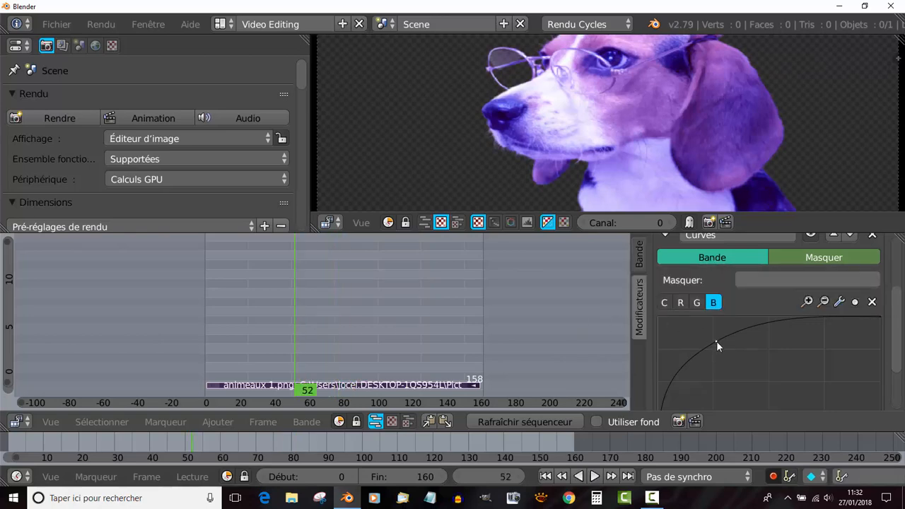
{"action": "left_click_drag", "start_coordinate": [716, 341], "coordinate": [853, 369]}
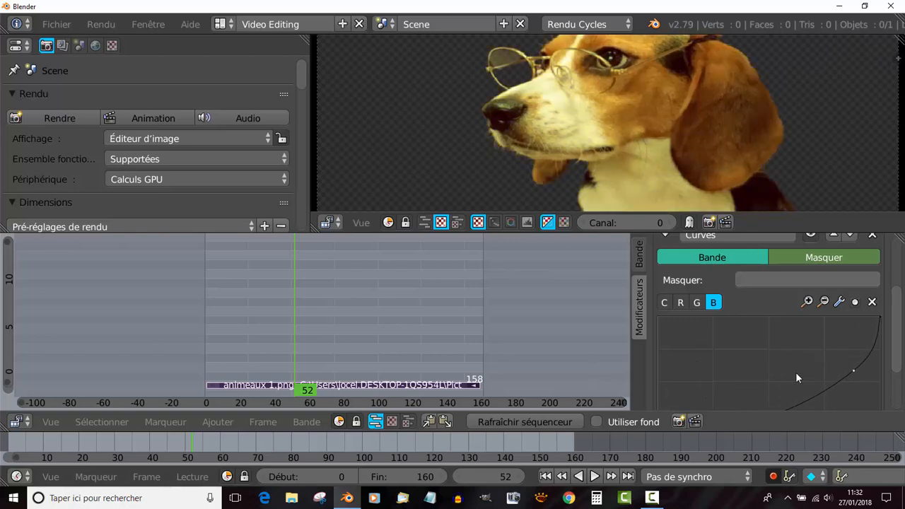
Insert a keyframe on the Curves mask input setting at frame 58 and clear all keyframes from that setting
{"action": "left_click_drag", "start_coordinate": [329, 330], "coordinate": [305, 332]}
{"action": "key", "text": "i"}
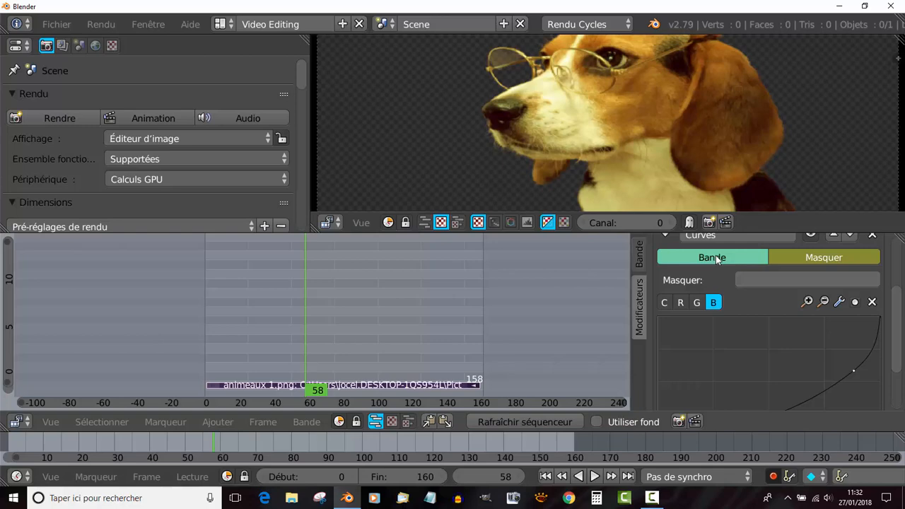
{"action": "right_click", "coordinate": [715, 256]}
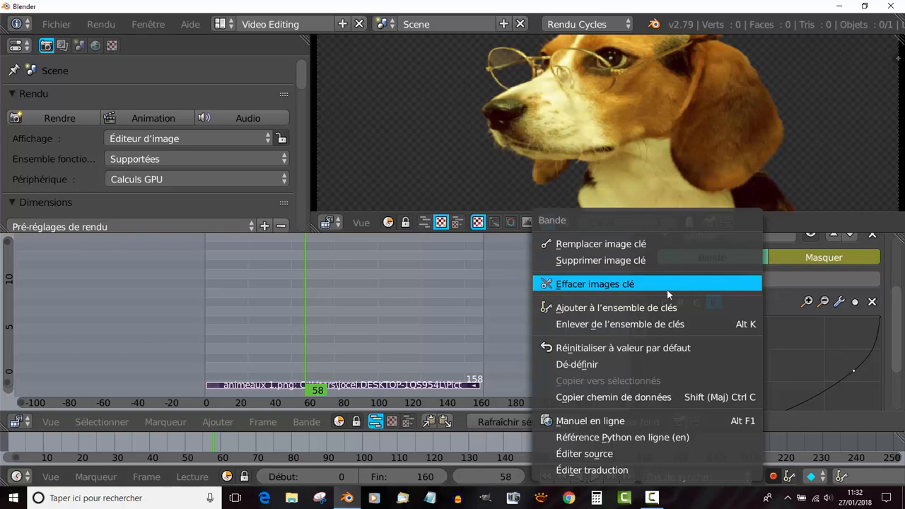
{"action": "left_click", "coordinate": [634, 283]}
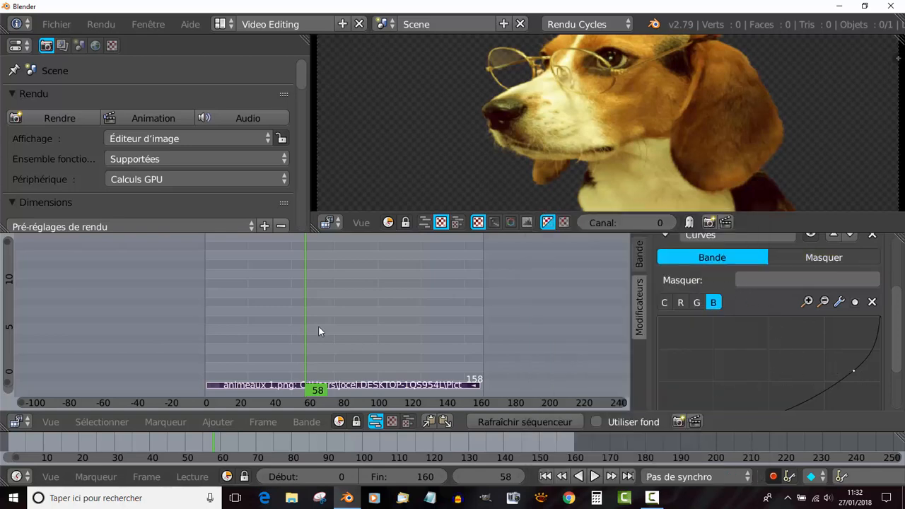
Insert a keyframe on the Curves modifier's mask input setting at frame 44 and bend the blue curve strongly upward at frame 116
{"action": "left_click_drag", "start_coordinate": [300, 305], "coordinate": [281, 308]}
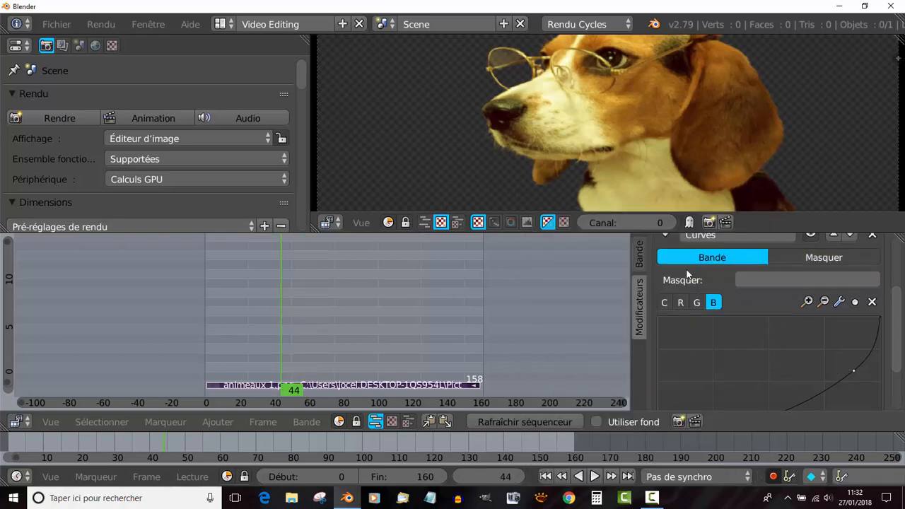
{"action": "right_click", "coordinate": [719, 259]}
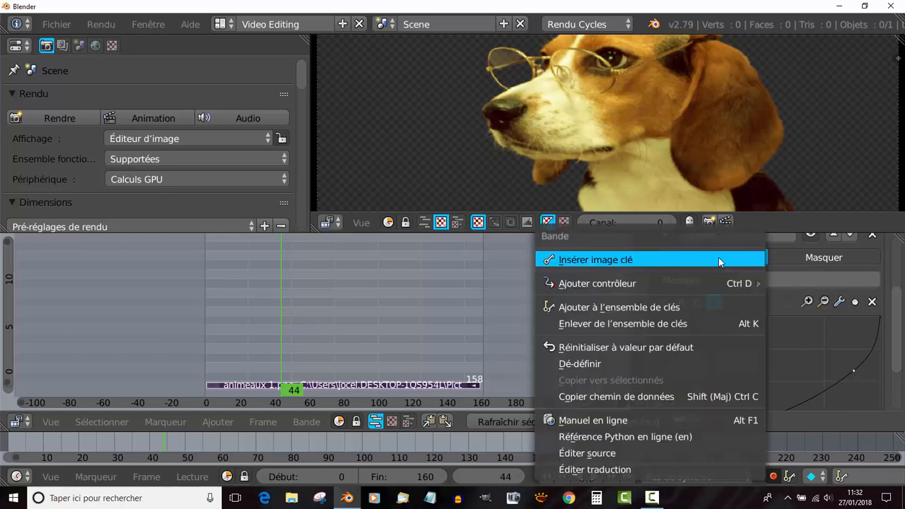
{"action": "left_click", "coordinate": [718, 259]}
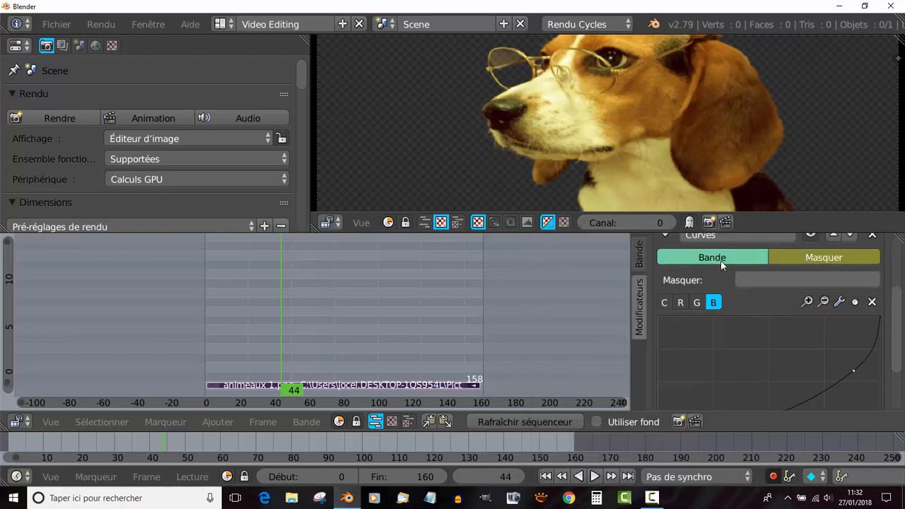
{"action": "left_click", "coordinate": [316, 333]}
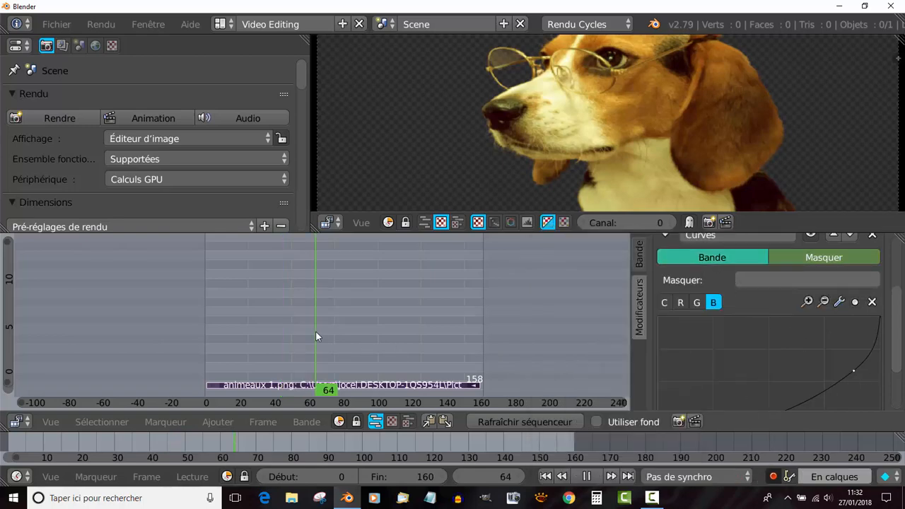
{"action": "left_click", "coordinate": [405, 328]}
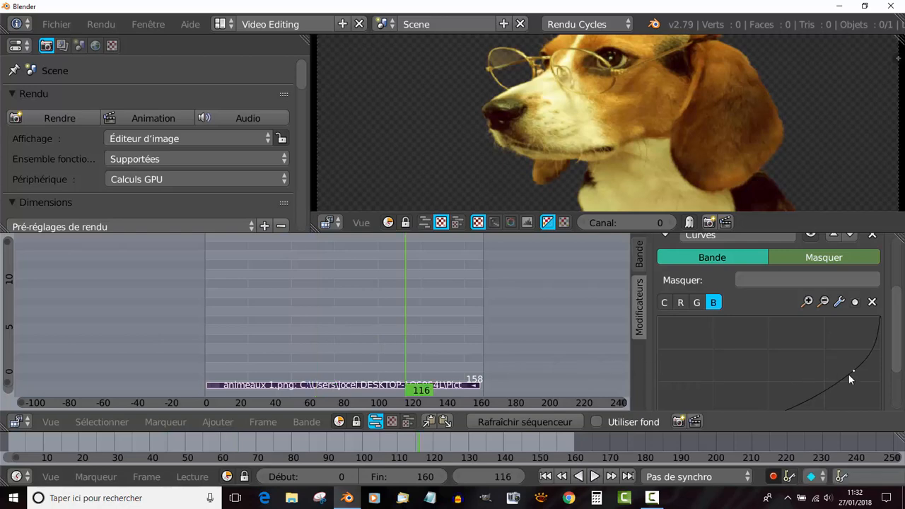
{"action": "left_click_drag", "start_coordinate": [849, 374], "coordinate": [724, 343]}
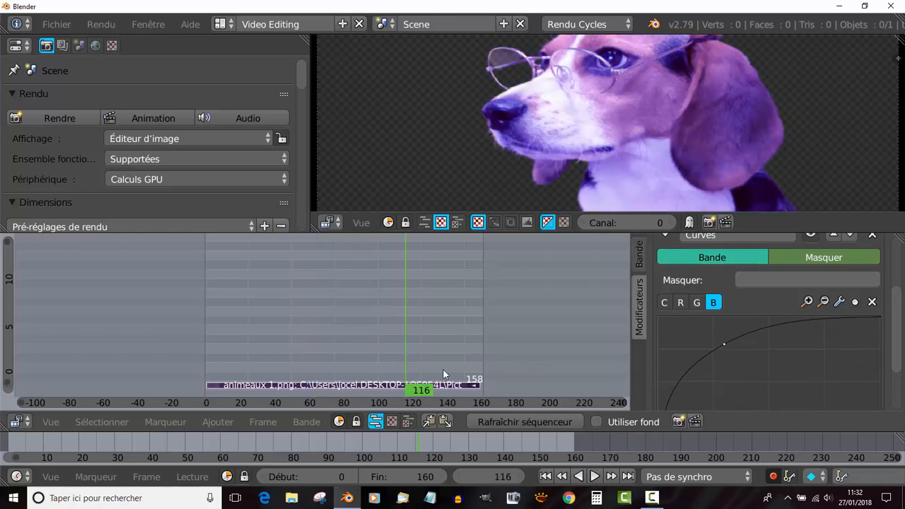
Soften the blue curve's upward bend at frame 75, switch to the C channel and scrub through the strip to check the effect
{"action": "left_click_drag", "start_coordinate": [406, 346], "coordinate": [336, 341]}
{"action": "left_click_drag", "start_coordinate": [897, 346], "coordinate": [896, 304]}
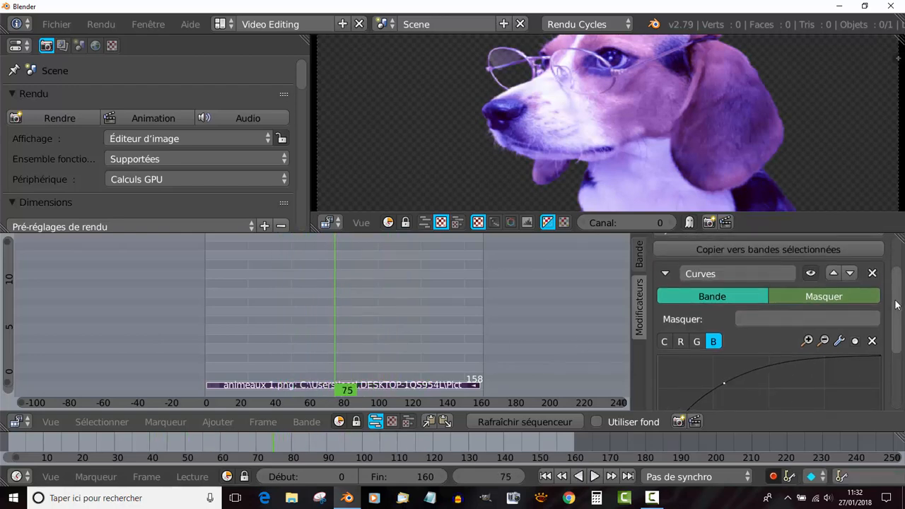
{"action": "left_click_drag", "start_coordinate": [722, 382], "coordinate": [749, 389]}
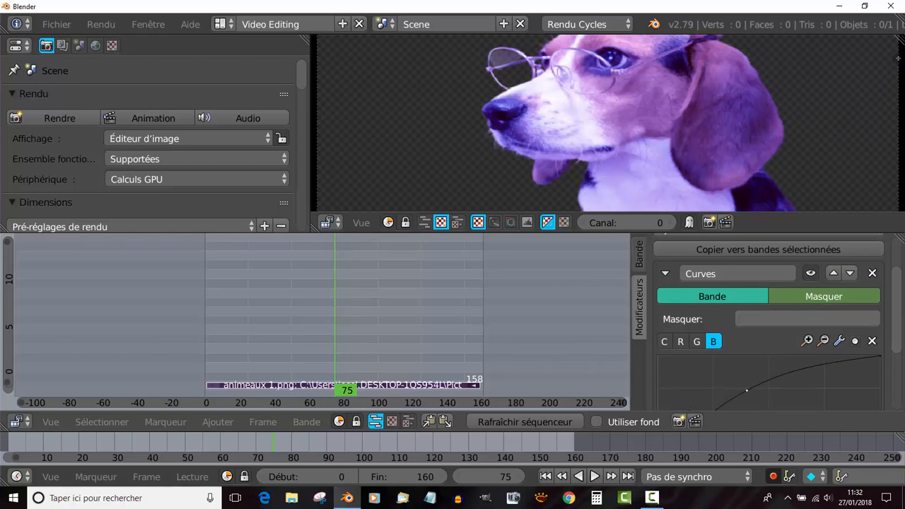
{"action": "left_click", "coordinate": [666, 344]}
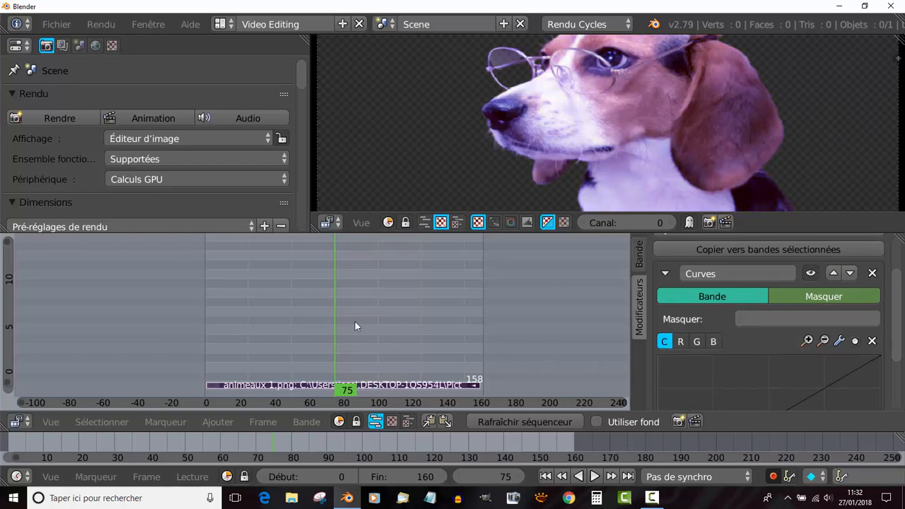
{"action": "left_click_drag", "start_coordinate": [339, 329], "coordinate": [225, 354]}
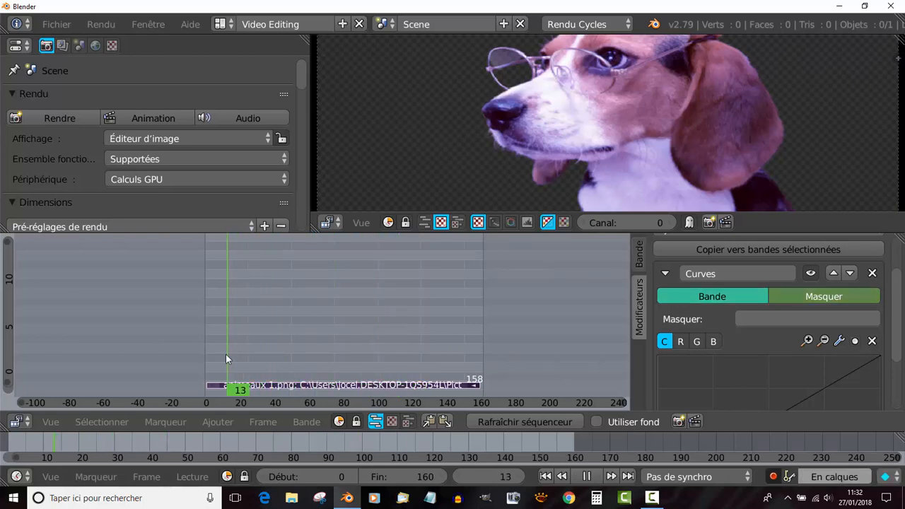
{"action": "key", "text": "alt+a"}
{"action": "left_click_drag", "start_coordinate": [407, 340], "coordinate": [323, 342]}
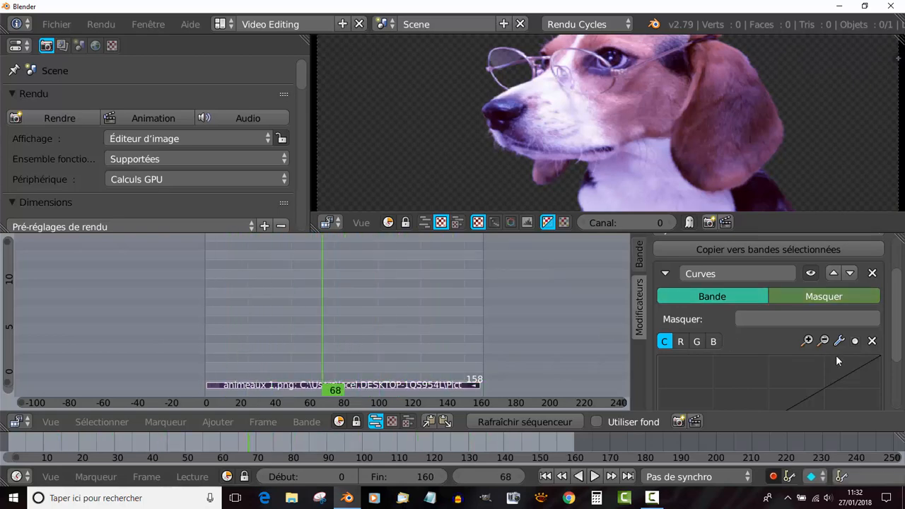
Remove the Curves modifier from the dog strip and add a Luminosité/Contraste modifier instead
{"action": "scroll", "coordinate": [877, 314], "scroll_direction": "up", "scroll_amount": 3}
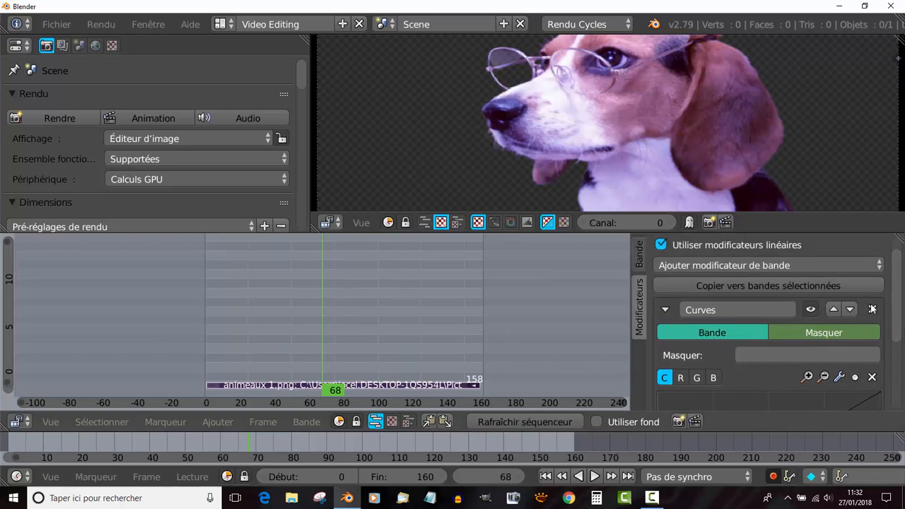
{"action": "left_click", "coordinate": [873, 310]}
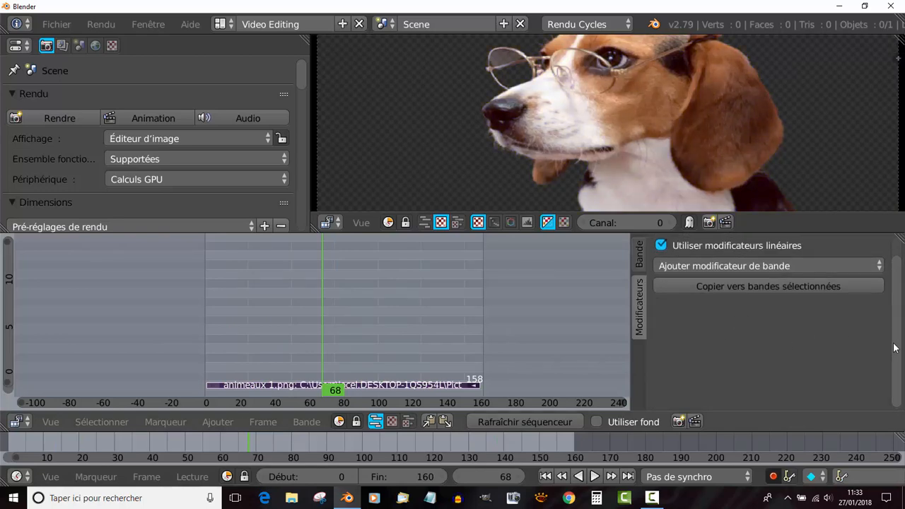
{"action": "scroll", "coordinate": [896, 350], "scroll_direction": "up", "scroll_amount": 2}
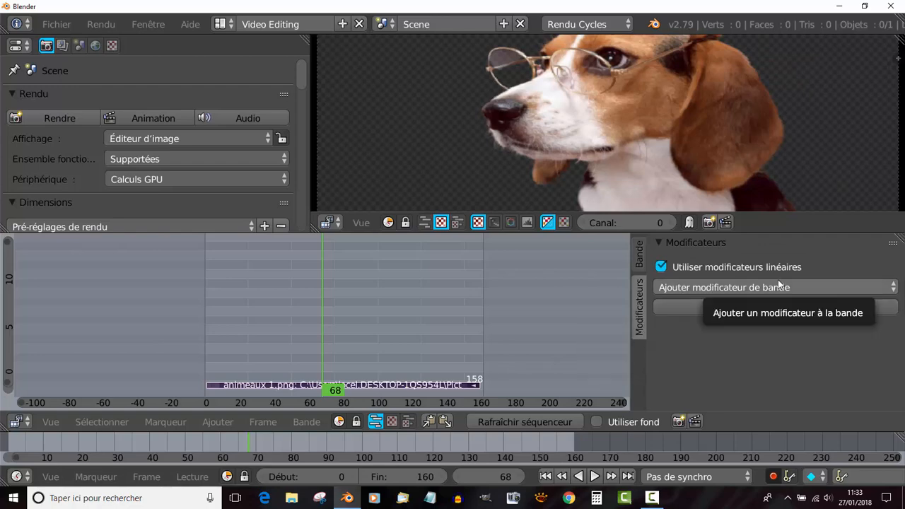
{"action": "left_click", "coordinate": [757, 289]}
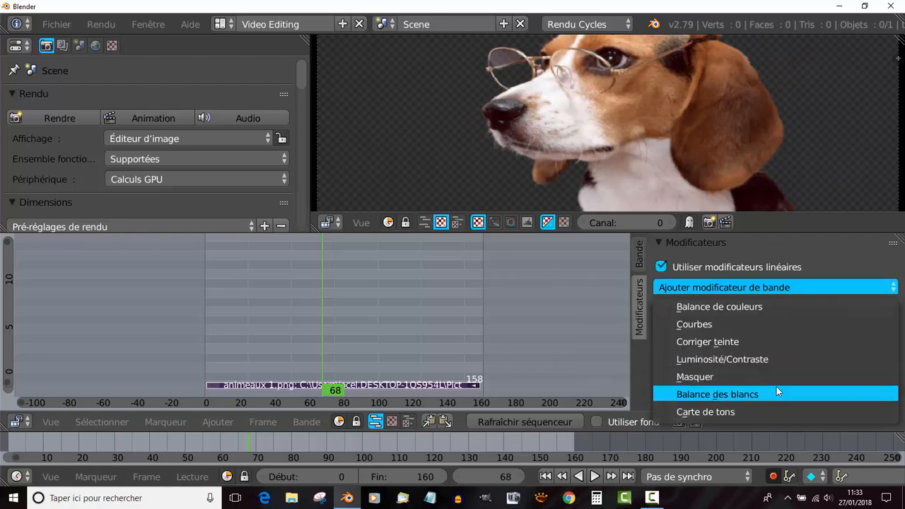
{"action": "left_click", "coordinate": [723, 359]}
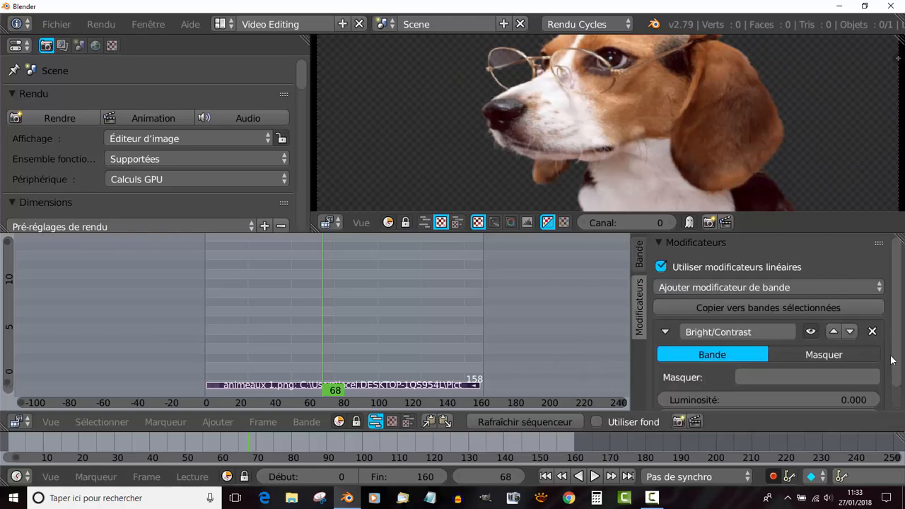
{"action": "scroll", "coordinate": [895, 357], "scroll_direction": "down", "scroll_amount": 2}
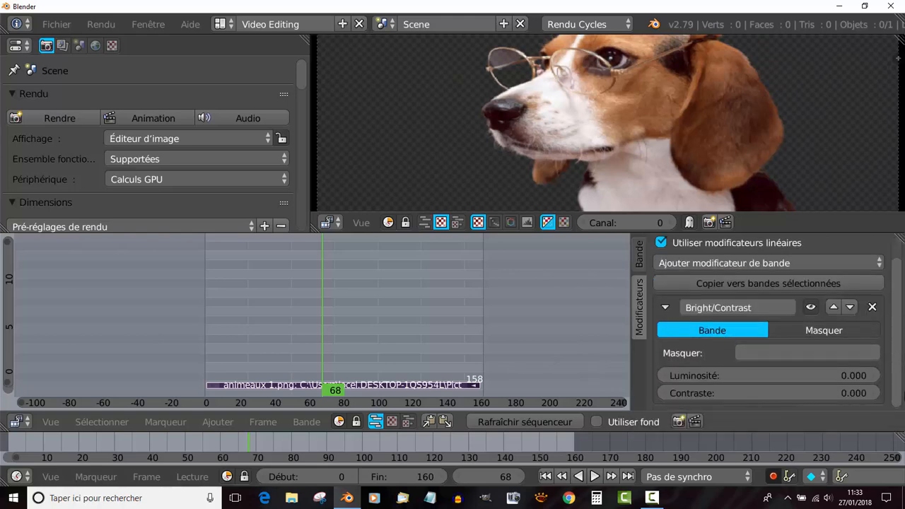
Insert a Luminosité keyframe of 0 at frame 68 and raise the brightness to 73.6 at frame 120
{"action": "right_click", "coordinate": [748, 382]}
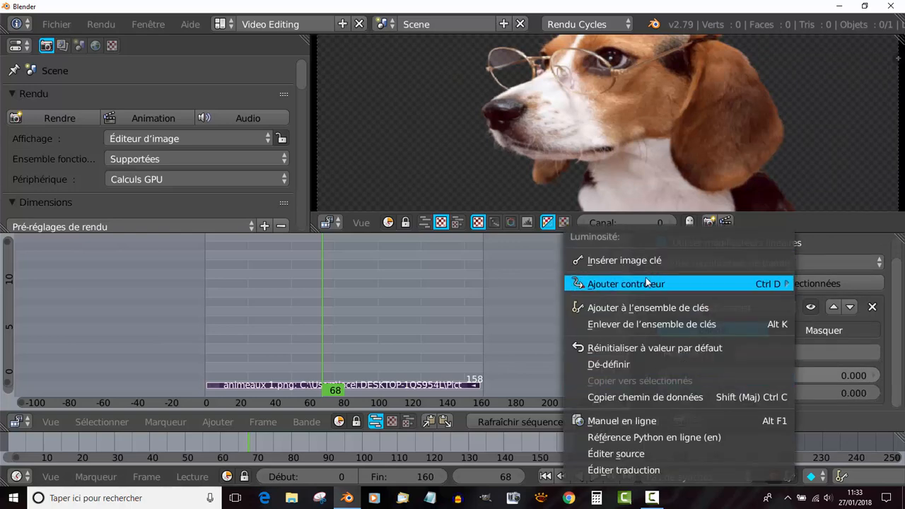
{"action": "left_click", "coordinate": [652, 261]}
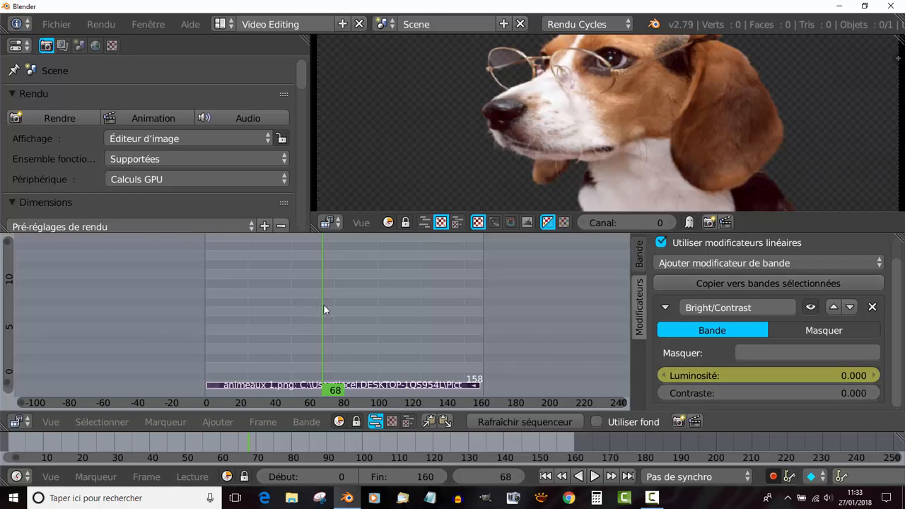
{"action": "key", "text": "alt+a"}
{"action": "key", "text": "alt+a"}
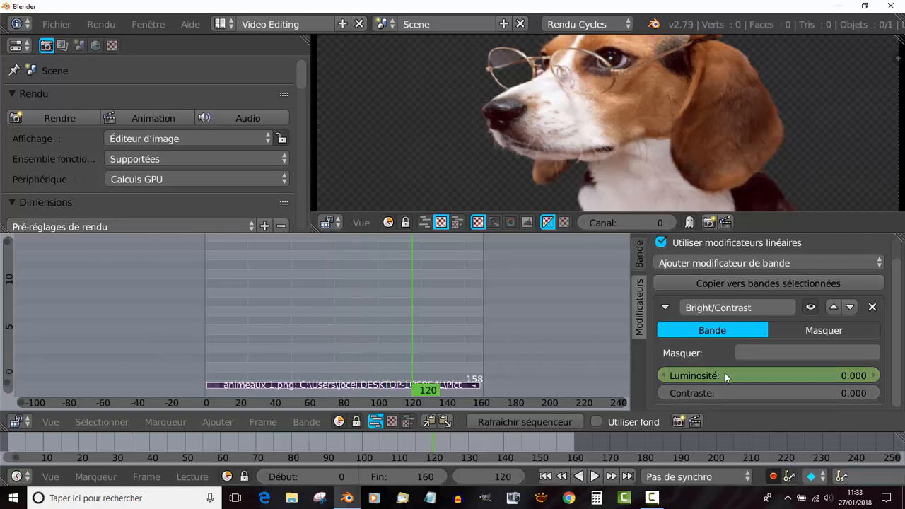
{"action": "left_click_drag", "start_coordinate": [788, 377], "coordinate": [841, 378]}
{"action": "left_click_drag", "start_coordinate": [405, 302], "coordinate": [453, 298]}
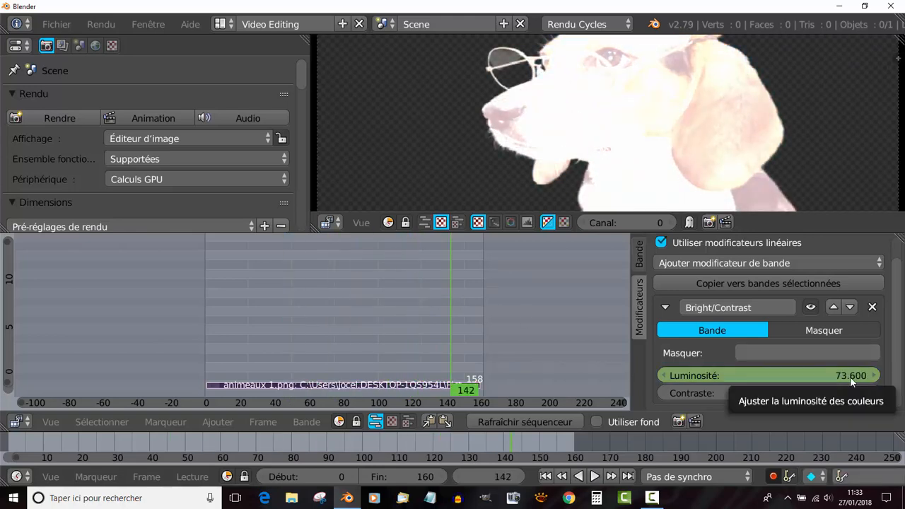
Set Luminosité to 7.1 at frame 142 and play the animation to check the brightness change
{"action": "left_click_drag", "start_coordinate": [850, 376], "coordinate": [752, 376]}
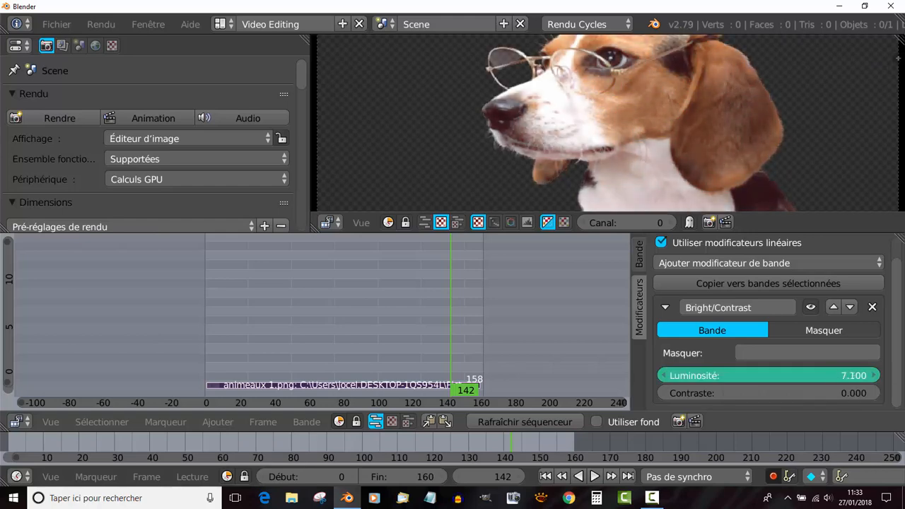
{"action": "key", "text": "i"}
{"action": "left_click", "coordinate": [288, 331]}
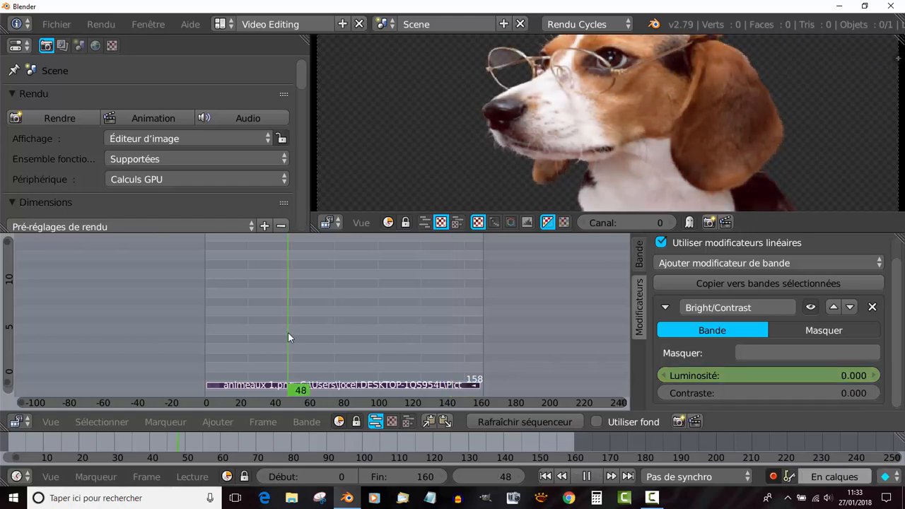
{"action": "left_click", "coordinate": [594, 477]}
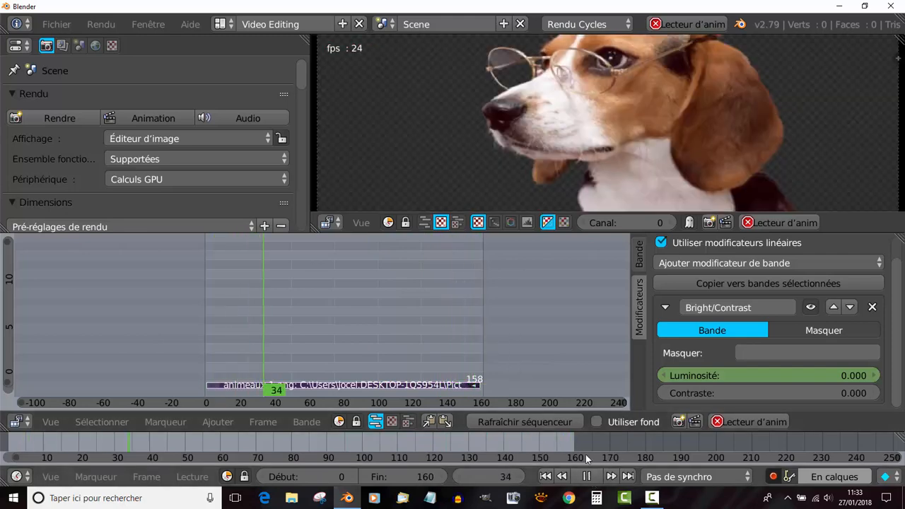
{"action": "left_click", "coordinate": [587, 476]}
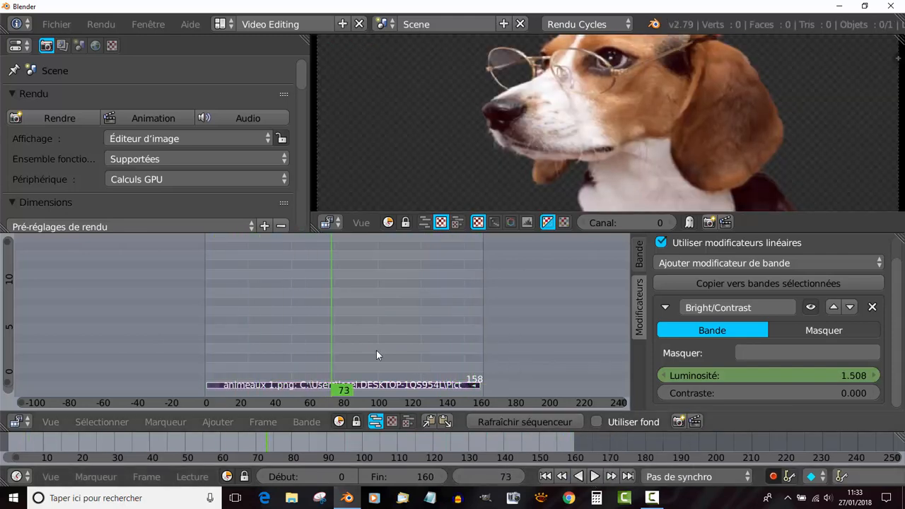
Insert a Luminosité keyframe of 0 at frame 27 and raise the brightness to 112.6 at frame 29 for a white flash
{"action": "left_click_drag", "start_coordinate": [272, 330], "coordinate": [251, 330]}
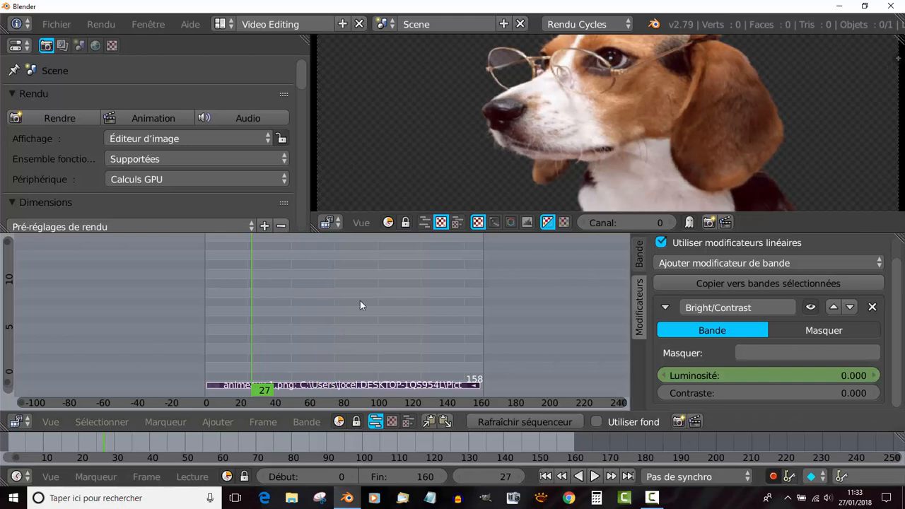
{"action": "right_click", "coordinate": [765, 376]}
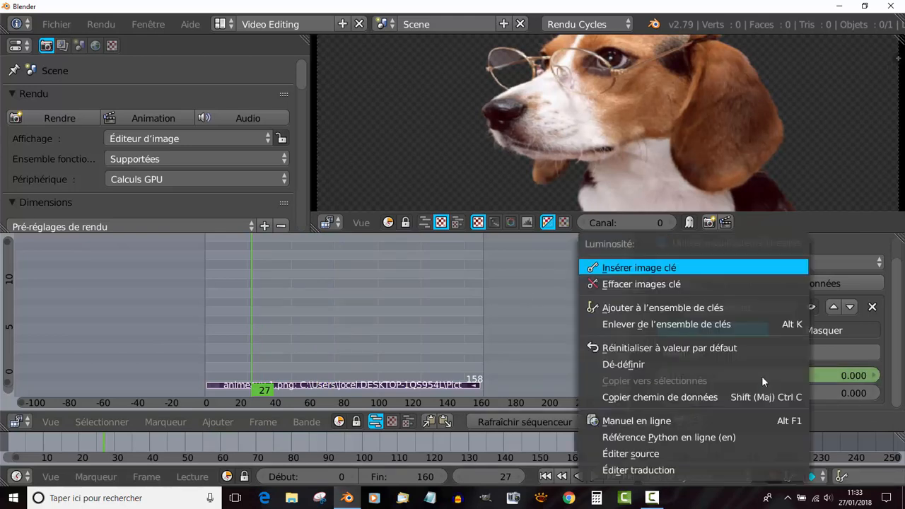
{"action": "left_click", "coordinate": [664, 270]}
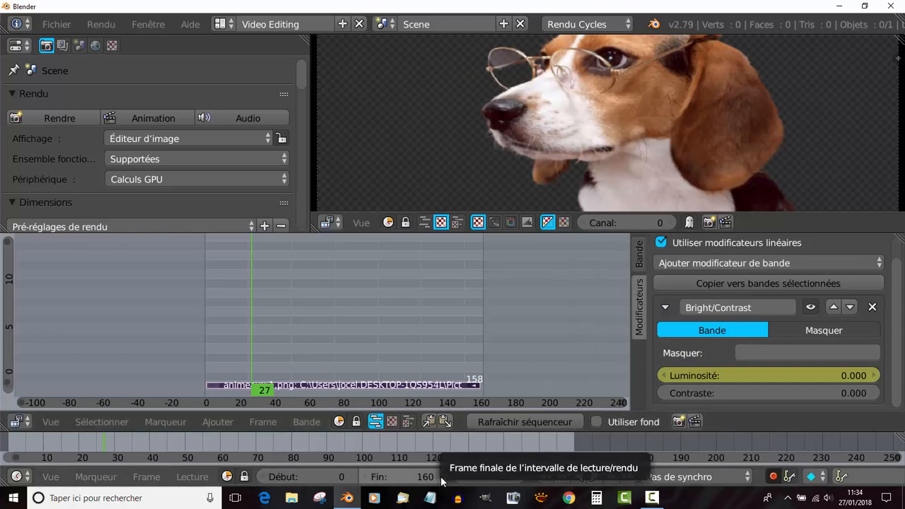
{"action": "left_click", "coordinate": [521, 478]}
{"action": "left_click", "coordinate": [521, 478]}
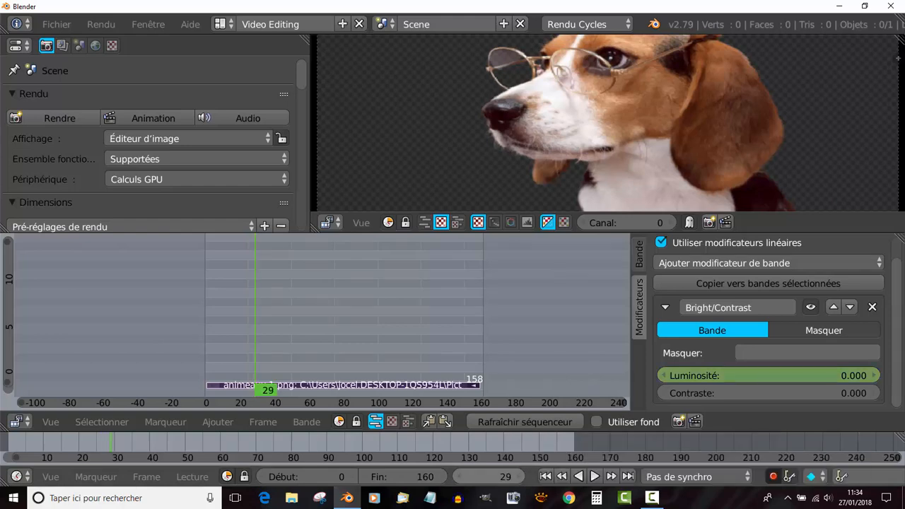
{"action": "left_click_drag", "start_coordinate": [771, 376], "coordinate": [851, 375]}
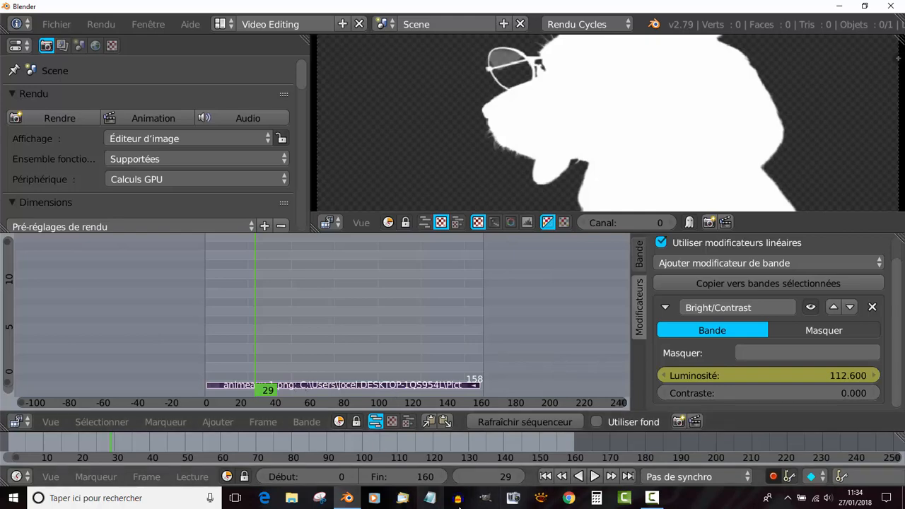
Bring Luminosité back down at frame 31 to end the flash
{"action": "left_click", "coordinate": [519, 478]}
{"action": "left_click", "coordinate": [519, 478]}
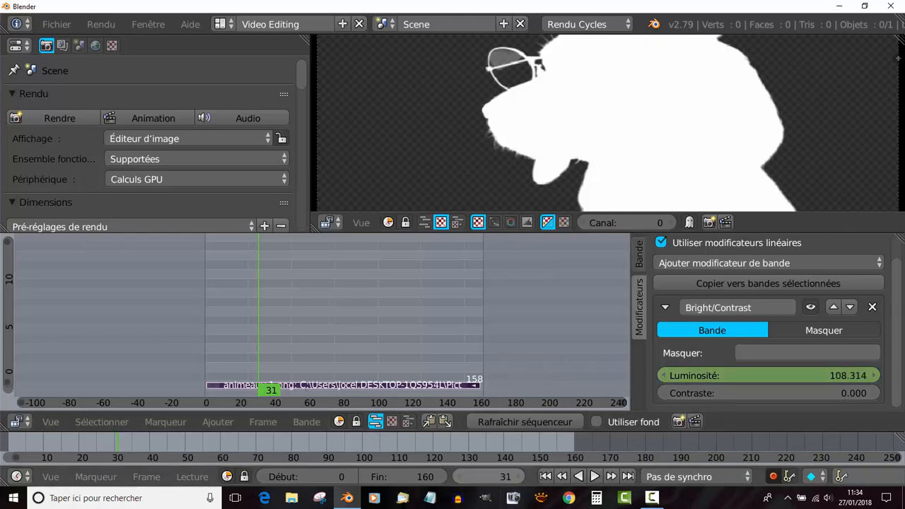
{"action": "left_click_drag", "start_coordinate": [845, 376], "coordinate": [758, 376]}
Play the animation from frame 15 to check the flash and turn off automatic keyframe recording
{"action": "left_click", "coordinate": [231, 339]}
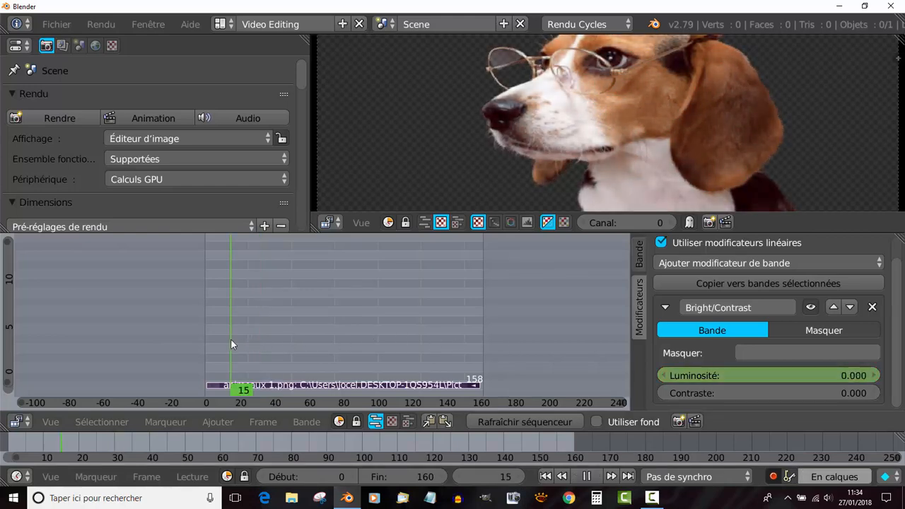
{"action": "left_click", "coordinate": [593, 477]}
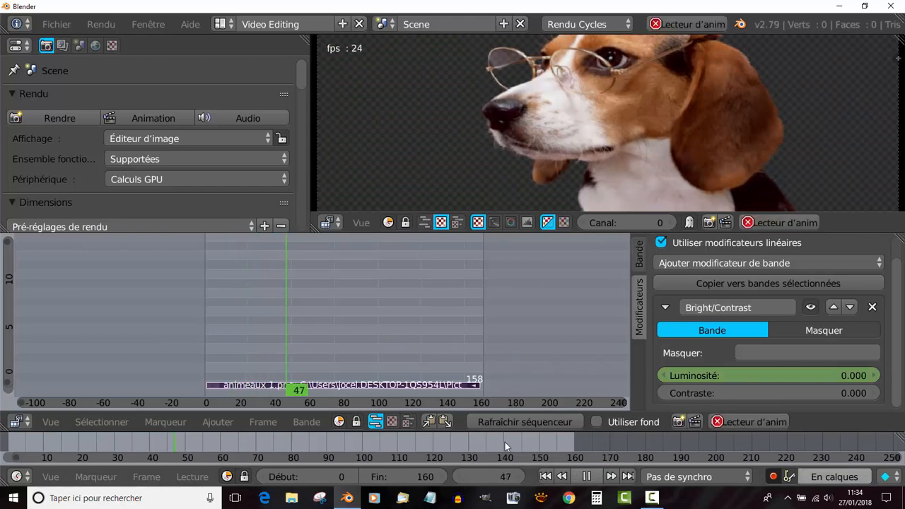
{"action": "left_click", "coordinate": [233, 301]}
{"action": "left_click_drag", "start_coordinate": [722, 398], "coordinate": [894, 382]}
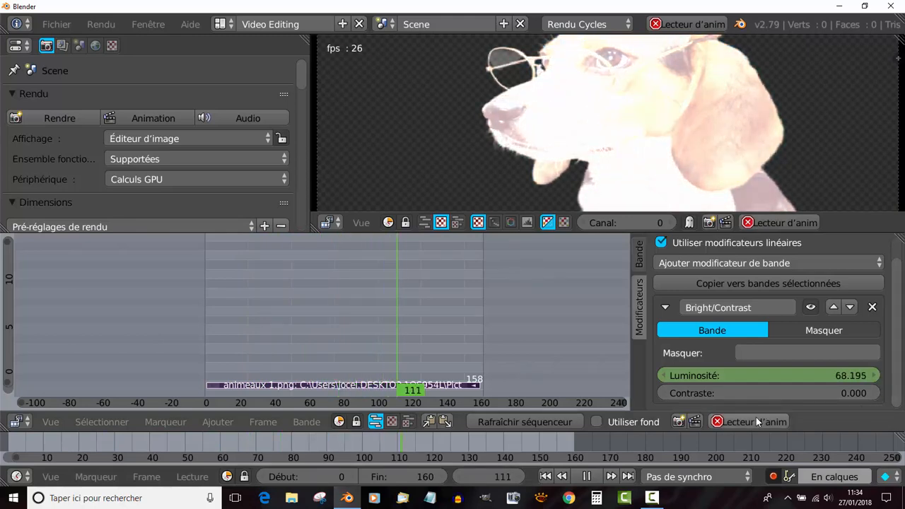
{"action": "left_click", "coordinate": [772, 478]}
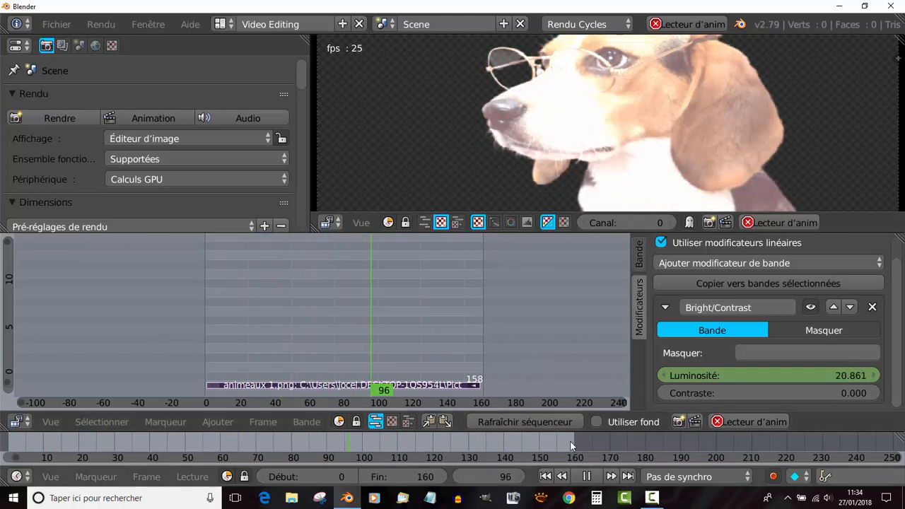
Replay the brightness animation on the dog strip and stop it with the playhead at frame 11
{"action": "key", "text": "alt+a"}
{"action": "key", "text": "alt+a"}
{"action": "left_click_drag", "start_coordinate": [408, 313], "coordinate": [224, 326]}
{"action": "key", "text": "alt+a"}
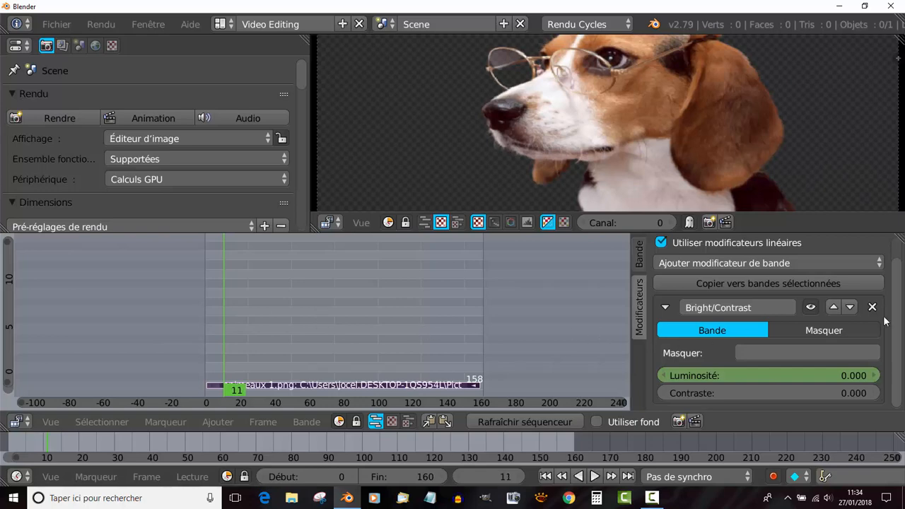
Resize the workspace areas to make the dog image preview taller and the render properties editor slightly wider
{"action": "scroll", "coordinate": [897, 338], "scroll_direction": "up", "scroll_amount": 2}
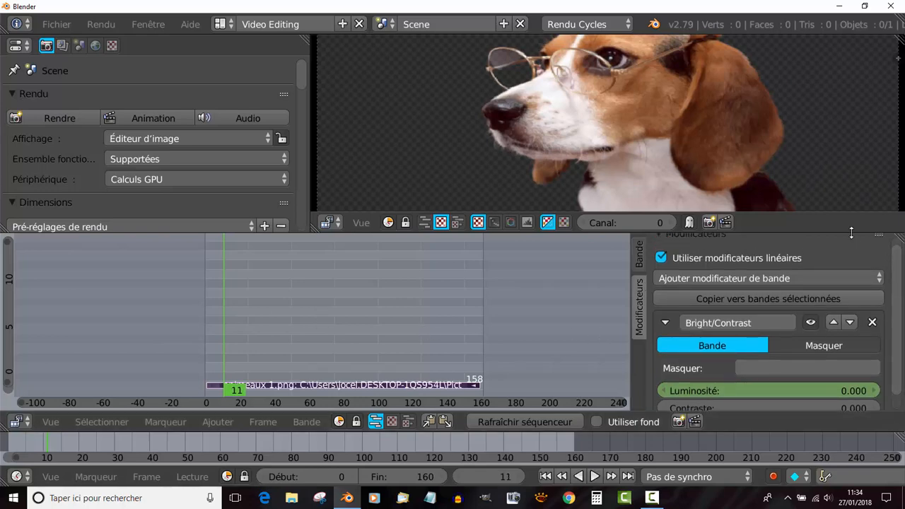
{"action": "left_click_drag", "start_coordinate": [852, 237], "coordinate": [850, 240]}
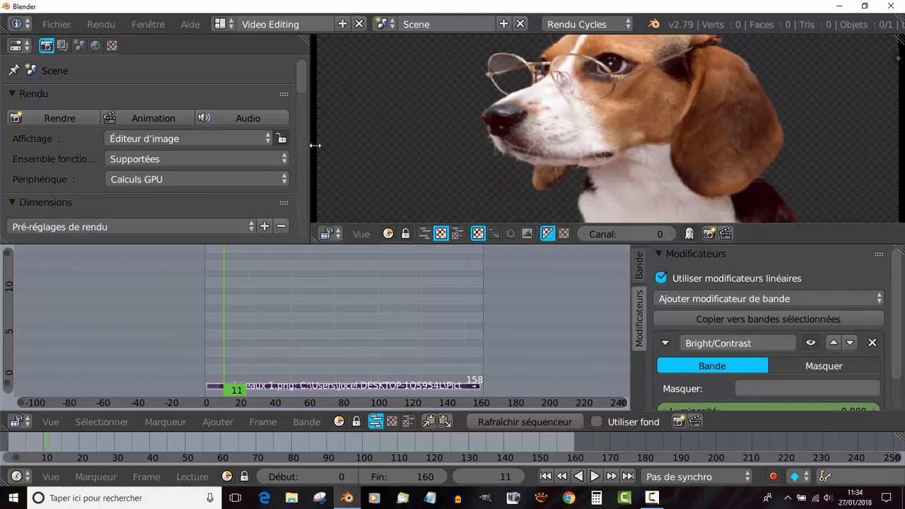
{"action": "left_click_drag", "start_coordinate": [311, 145], "coordinate": [372, 172]}
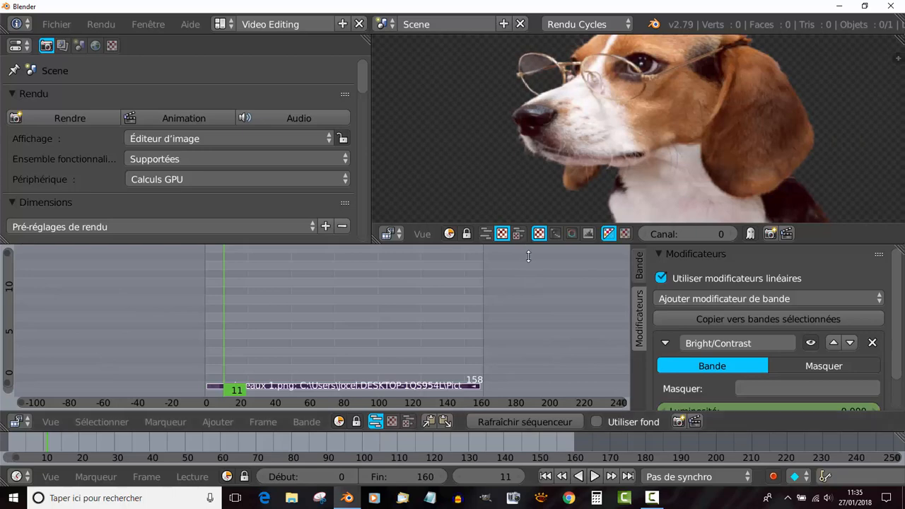
{"action": "left_click_drag", "start_coordinate": [524, 245], "coordinate": [538, 273]}
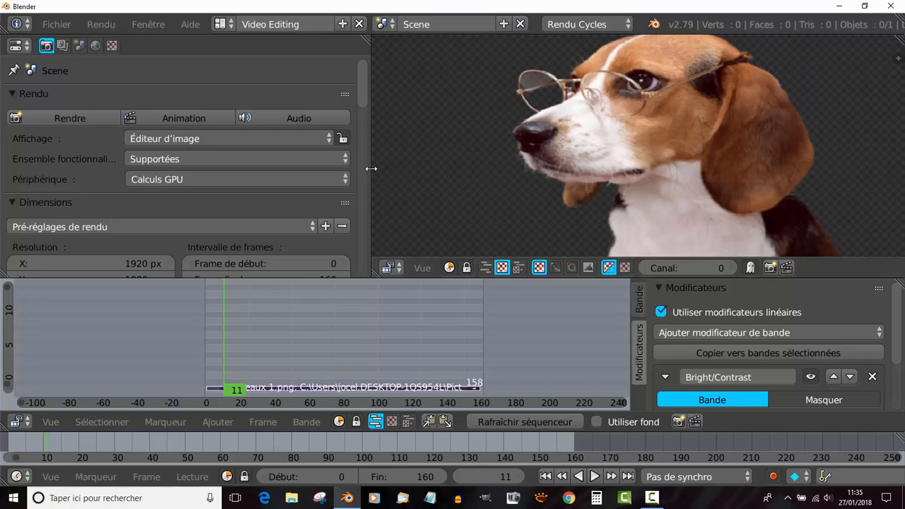
{"action": "left_click_drag", "start_coordinate": [372, 168], "coordinate": [350, 171]}
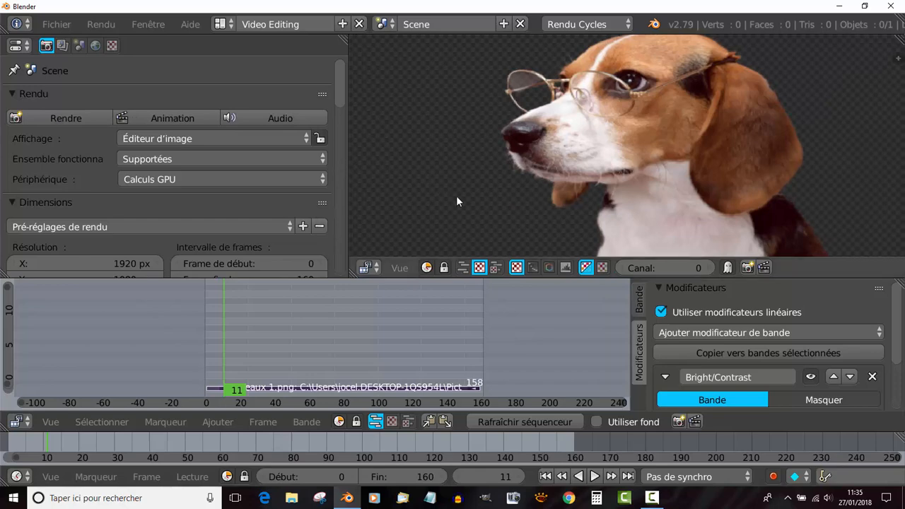